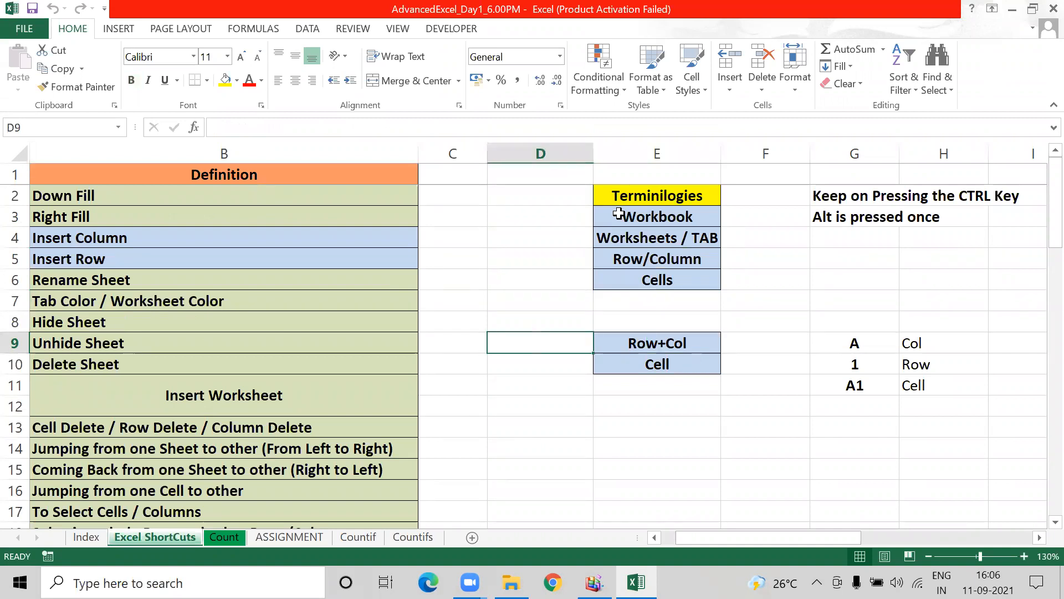
- Go to cell A1, the Short Cut Command heading of the shortcut list
{"action": "key", "text": "Down"}
{"action": "key", "text": "Up"}
{"action": "key", "text": "Up"}
{"action": "key", "text": "Right"}
{"action": "key", "text": "Right"}
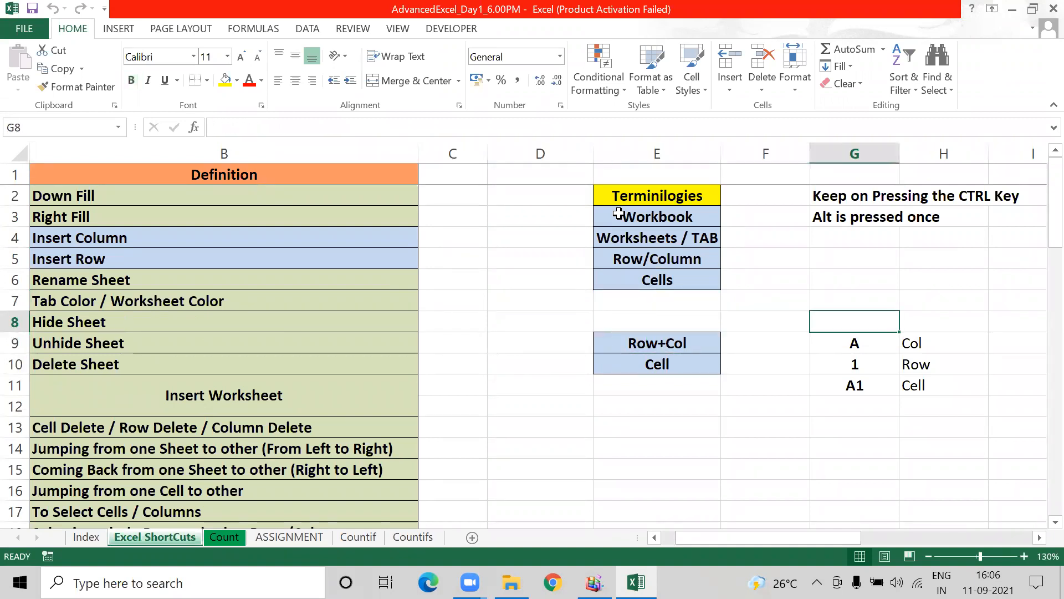
{"action": "key", "text": "ctrl+Up"}
{"action": "key", "text": "ctrl+Left"}
{"action": "key", "text": "ctrl+Left"}
{"action": "key", "text": "ctrl+Left"}
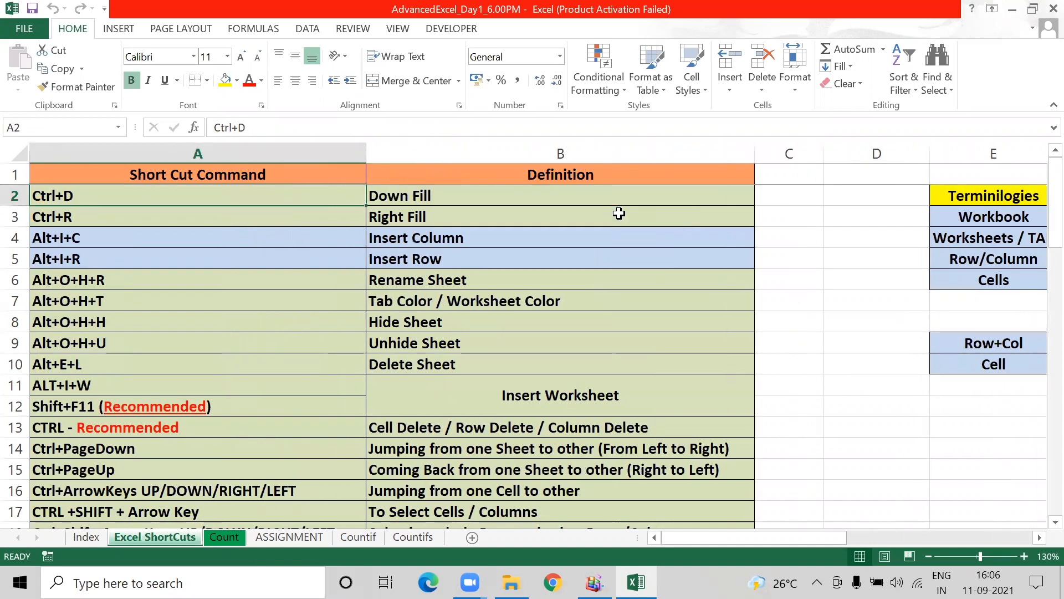
{"action": "key", "text": "Up"}
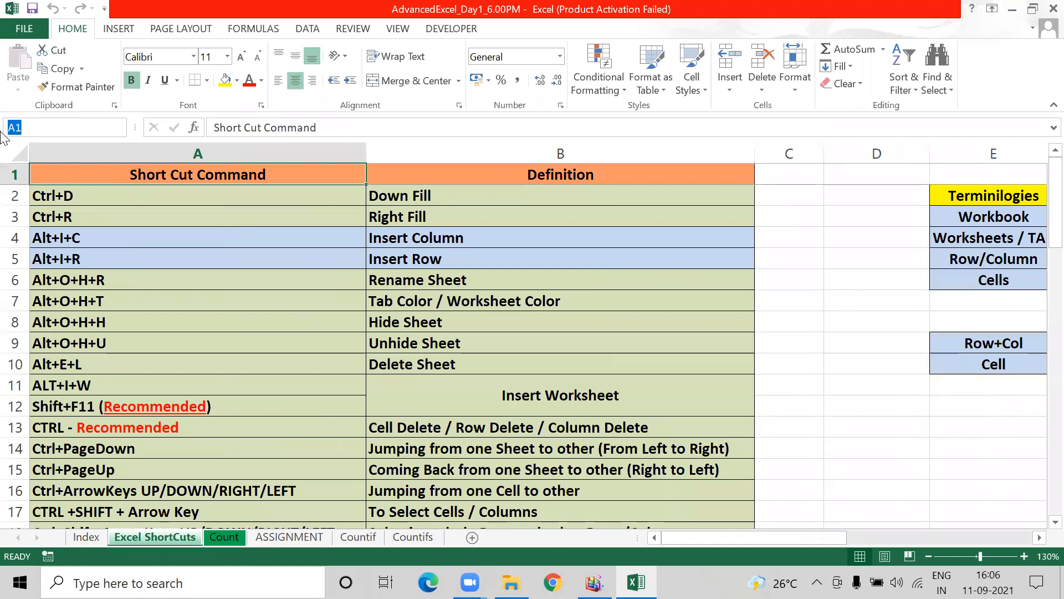
- Check how the active cell's address is shown for A1 and for E1
{"action": "left_click", "coordinate": [52, 129]}
{"action": "key", "text": "Escape"}
{"action": "key", "text": "Right"}
{"action": "key", "text": "Right"}
{"action": "key", "text": "Right"}
{"action": "key", "text": "Right"}
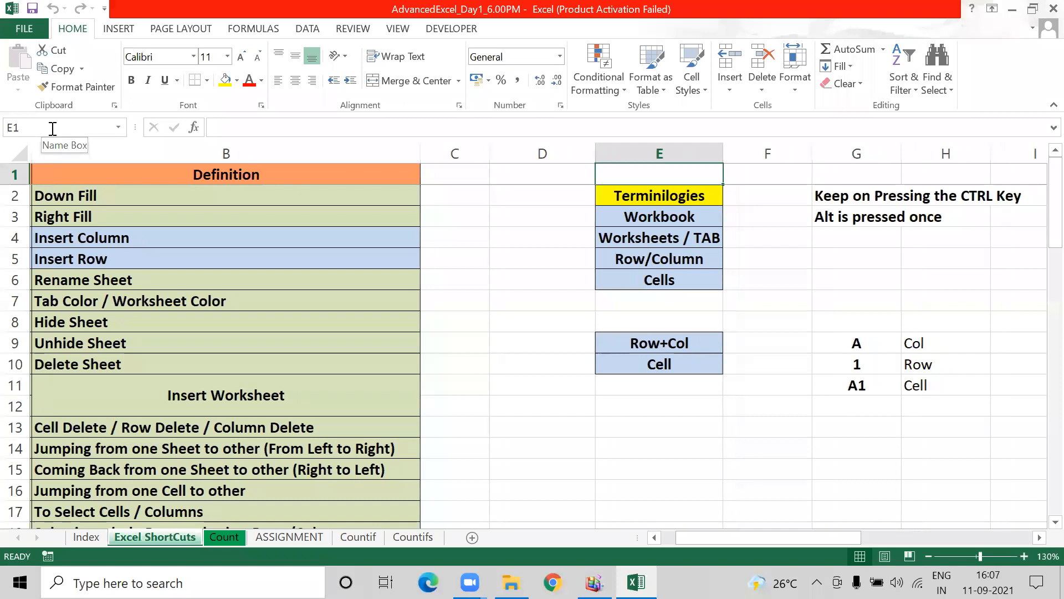
- Examine the notes in G9:H11 that explain column, row and cell references
{"action": "key", "text": "Down"}
{"action": "key", "text": "Down"}
{"action": "key", "text": "Down"}
{"action": "key", "text": "Down"}
{"action": "key", "text": "Down"}
{"action": "key", "text": "Down"}
{"action": "key", "text": "Down"}
{"action": "key", "text": "Down"}
{"action": "key", "text": "Down"}
{"action": "key", "text": "Down"}
{"action": "key", "text": "Down"}
{"action": "key", "text": "Down"}
{"action": "key", "text": "Down"}
{"action": "key", "text": "Right"}
{"action": "key", "text": "Up"}
{"action": "key", "text": "Up"}
{"action": "key", "text": "Up"}
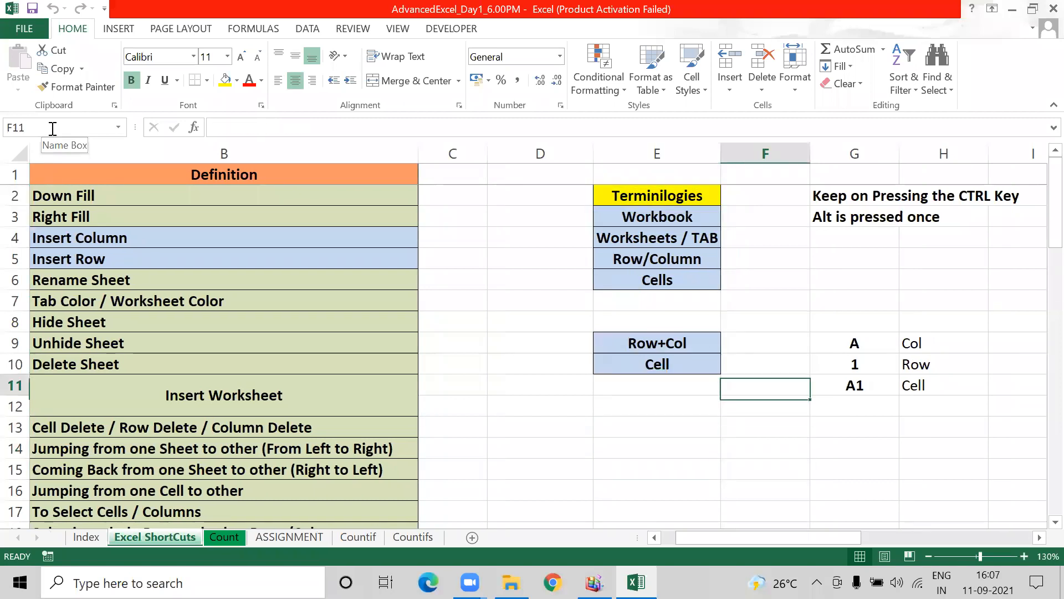
{"action": "key", "text": "Up"}
{"action": "key", "text": "Right"}
{"action": "key", "text": "Right"}
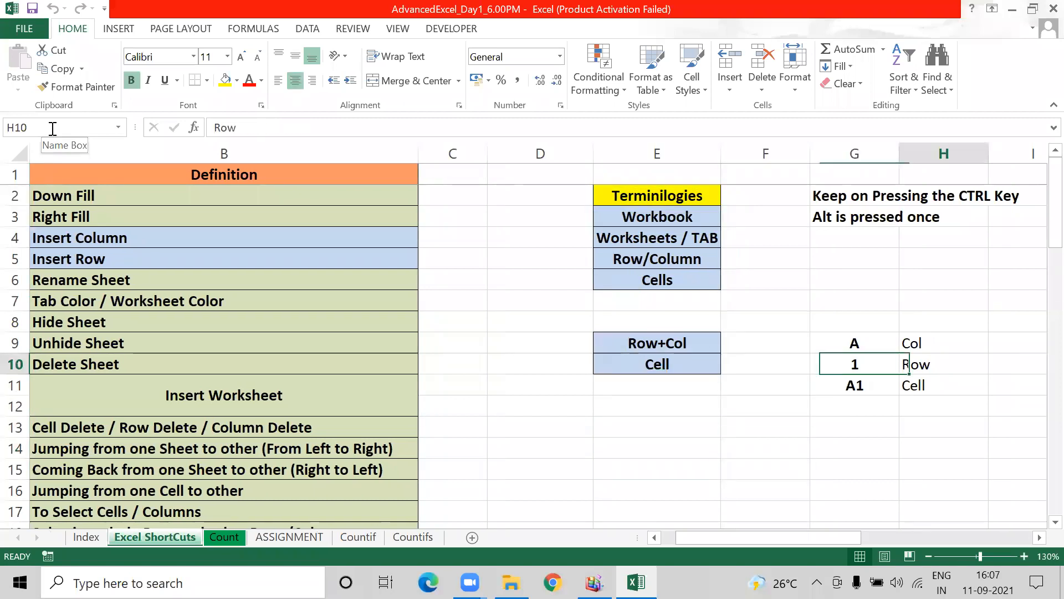
{"action": "key", "text": "Left"}
{"action": "key", "text": "Down"}
{"action": "key", "text": "Up"}
{"action": "key", "text": "Up"}
{"action": "key", "text": "shift+Down"}
{"action": "key", "text": "shift+Down"}
{"action": "key", "text": "shift+Right"}
{"action": "key", "text": "Down"}
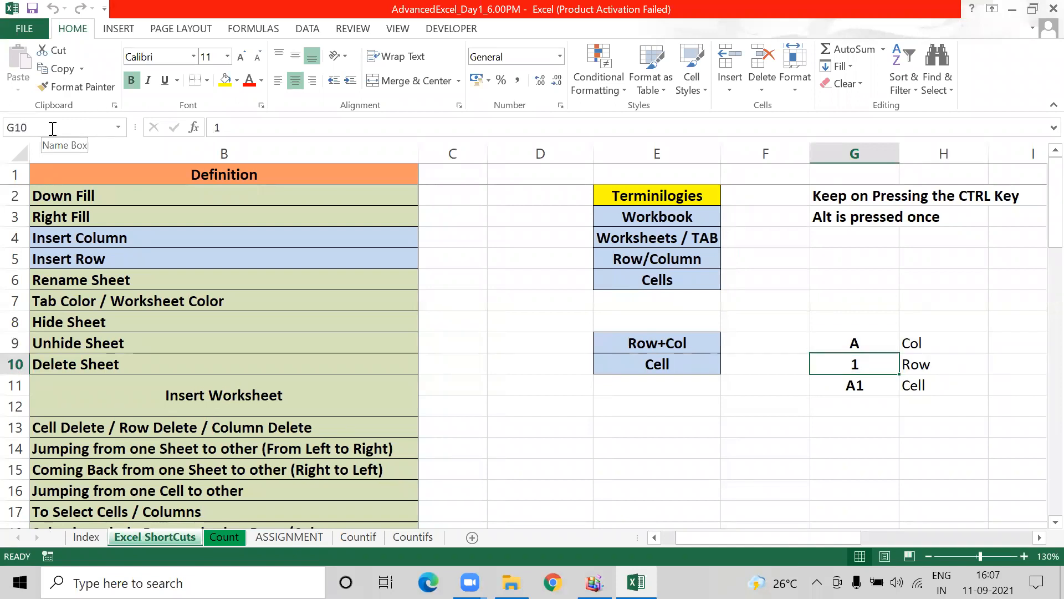
{"action": "key", "text": "Down"}
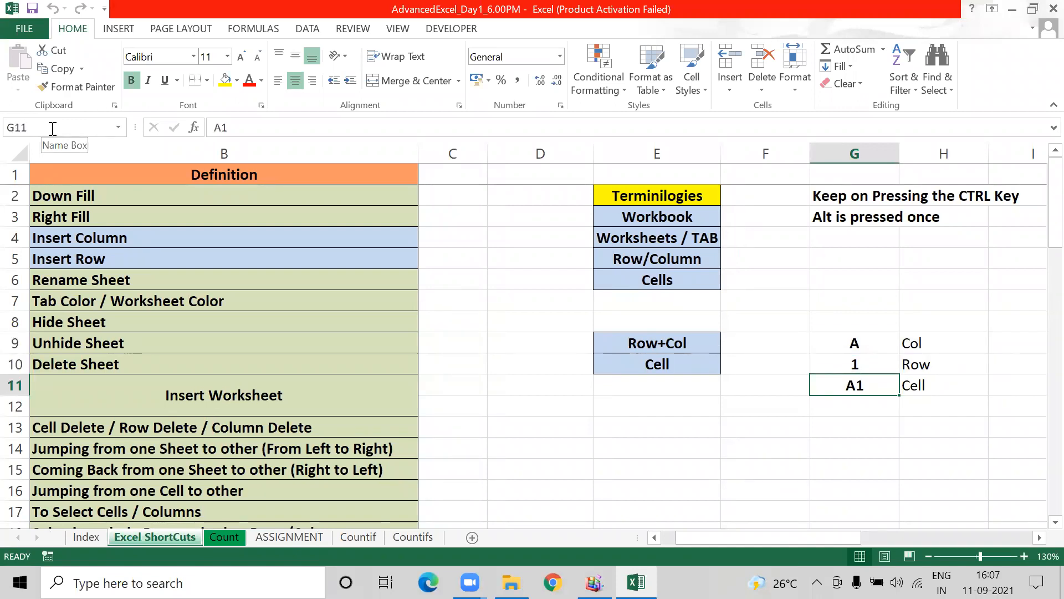
{"action": "key", "text": "shift+Right"}
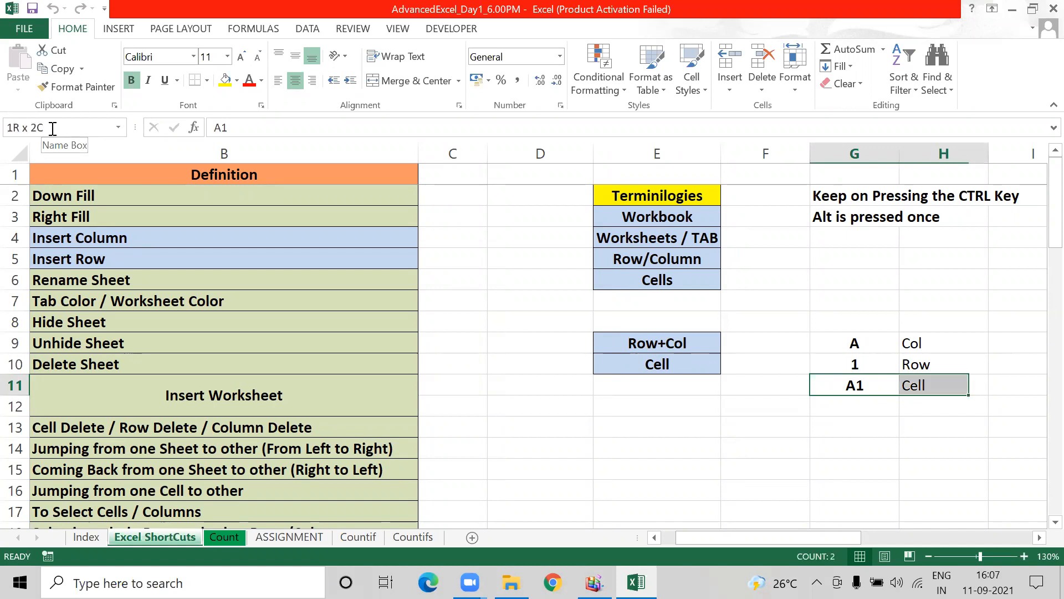
{"action": "key", "text": "shift+Up"}
{"action": "key", "text": "shift+Up"}
{"action": "key", "text": "Up"}
{"action": "key", "text": "Up"}
{"action": "key", "text": "Down"}
{"action": "key", "text": "Down"}
{"action": "key", "text": "Down"}
- Switch to the Index sheet and look over the first topic, Basic Excel Keys/Shortcuts
{"action": "key", "text": "Left"}
{"action": "key", "text": "Left"}
{"action": "key", "text": "Left"}
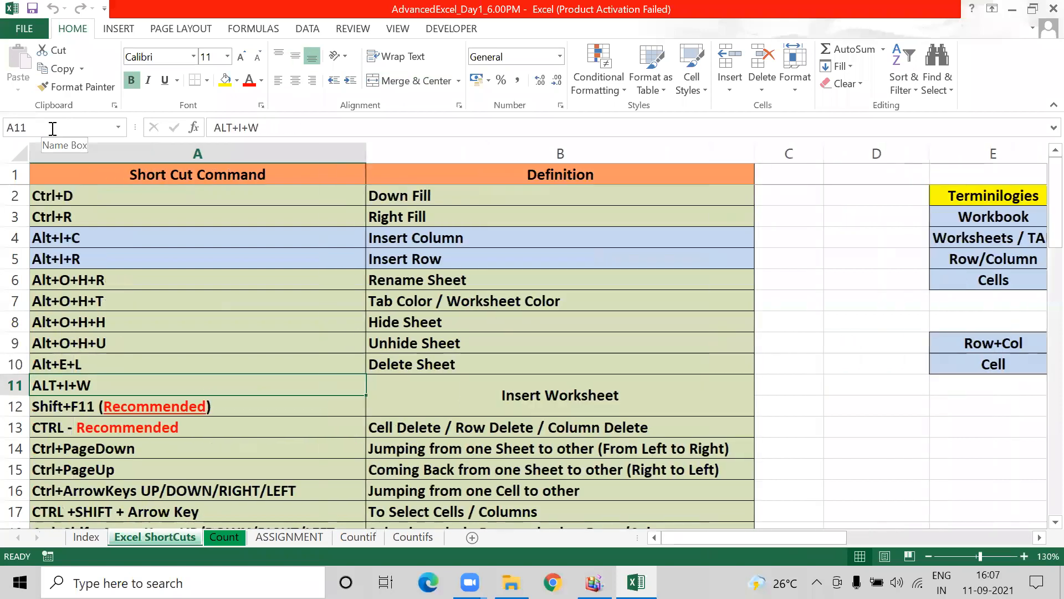
{"action": "key", "text": "ctrl+Page_Up"}
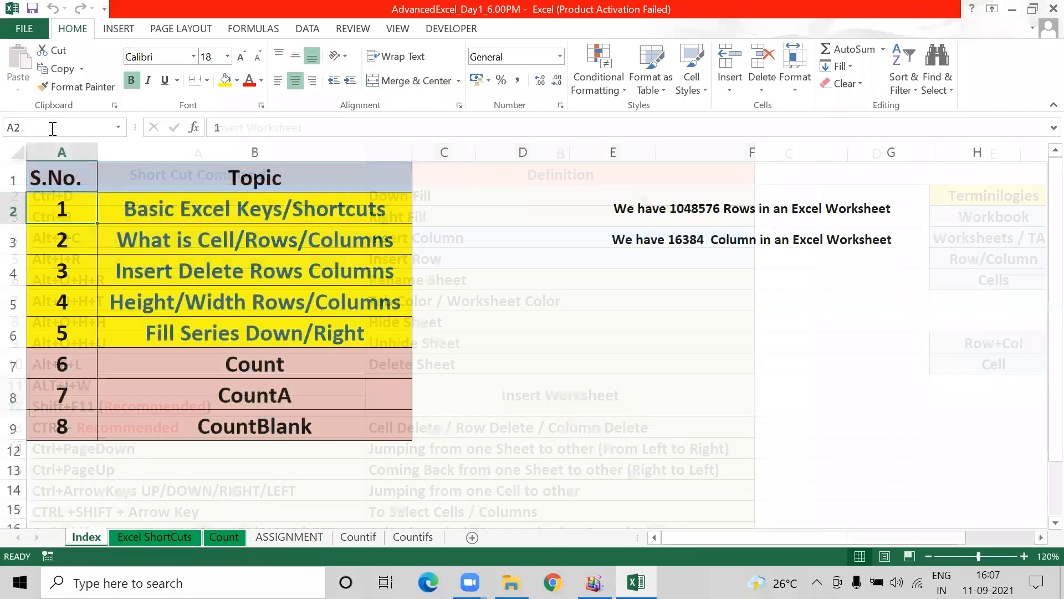
{"action": "key", "text": "Right"}
{"action": "key", "text": "Right"}
{"action": "key", "text": "Left"}
{"action": "key", "text": "Left"}
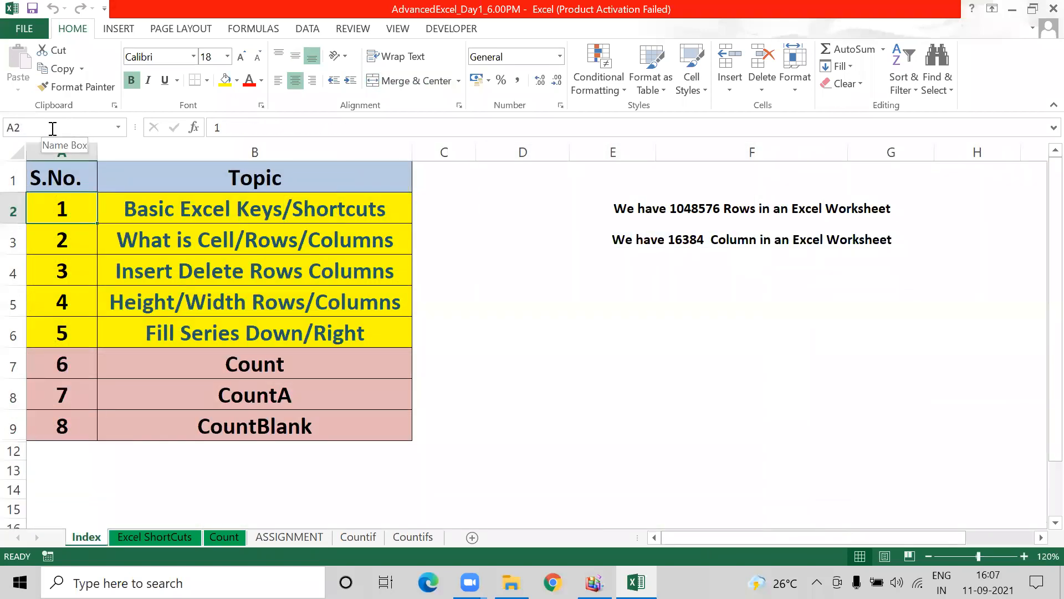
{"action": "key", "text": "Right"}
- Return to the Excel ShortCuts sheet and go to cell A1
{"action": "key", "text": "ctrl+Page_Down"}
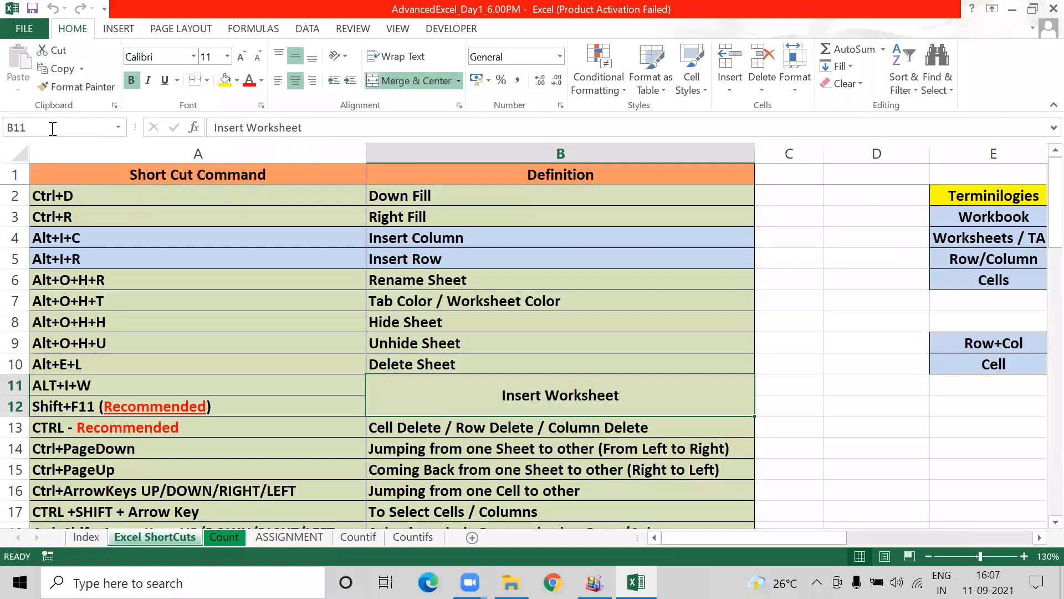
{"action": "key", "text": "Left"}
{"action": "key", "text": "ctrl+Up"}
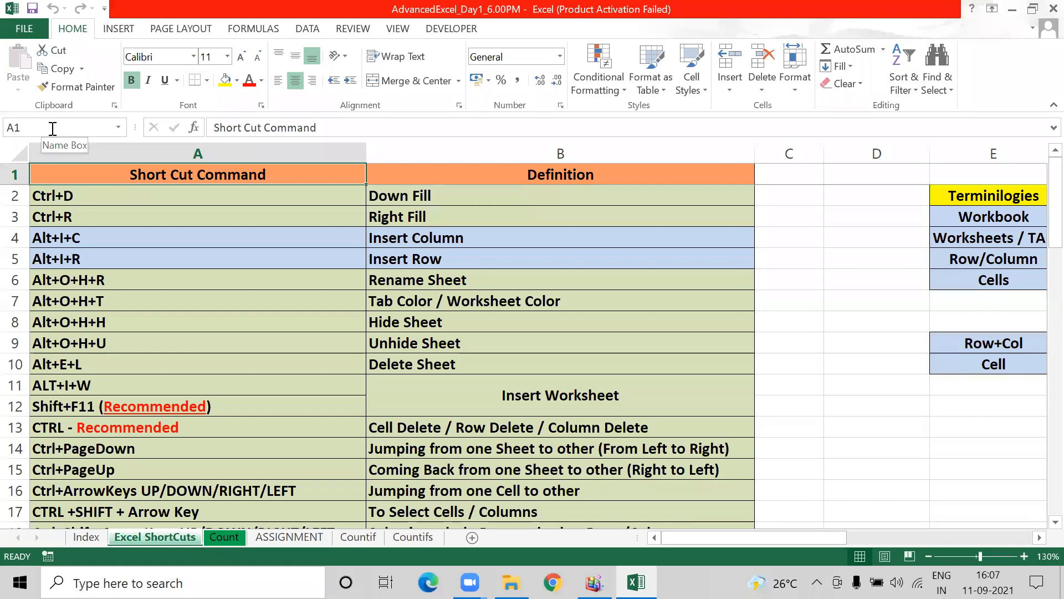
- Examine the shortcut commands and their definitions down to row 27 and back up to the first entries
{"action": "key", "text": "Down"}
{"action": "key", "text": "Right"}
{"action": "key", "text": "Left"}
{"action": "key", "text": "Right"}
{"action": "key", "text": "Left"}
{"action": "key", "text": "Right"}
{"action": "key", "text": "Right"}
{"action": "key", "text": "Right"}
{"action": "key", "text": "Down"}
{"action": "key", "text": "Down"}
{"action": "key", "text": "Down"}
{"action": "key", "text": "Down"}
{"action": "key", "text": "Down"}
{"action": "key", "text": "Down"}
{"action": "key", "text": "Down"}
{"action": "key", "text": "Down"}
{"action": "key", "text": "Down"}
{"action": "key", "text": "Down"}
{"action": "key", "text": "Down"}
{"action": "key", "text": "Down"}
{"action": "key", "text": "Down"}
{"action": "key", "text": "Down"}
{"action": "key", "text": "Down"}
{"action": "key", "text": "Down"}
{"action": "key", "text": "Down"}
{"action": "key", "text": "Down"}
{"action": "key", "text": "Down"}
{"action": "key", "text": "Down"}
{"action": "key", "text": "Up"}
{"action": "key", "text": "Up"}
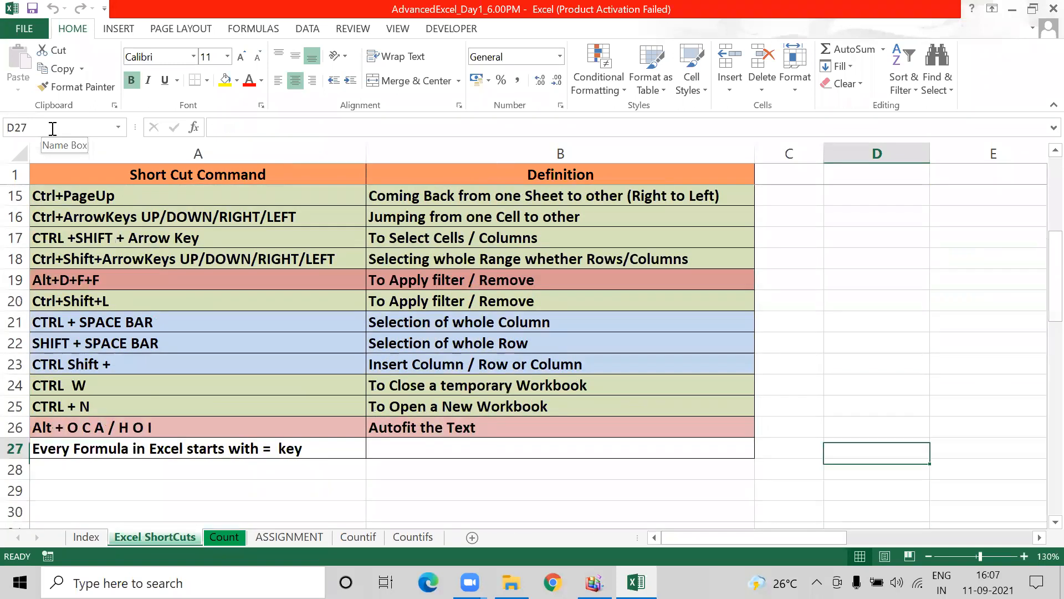
{"action": "key", "text": "Up"}
{"action": "key", "text": "Up"}
{"action": "key", "text": "Up"}
{"action": "key", "text": "Up"}
{"action": "key", "text": "Up"}
{"action": "key", "text": "Up"}
{"action": "key", "text": "Up"}
{"action": "key", "text": "Up"}
{"action": "key", "text": "Up"}
{"action": "key", "text": "Up"}
{"action": "key", "text": "Up"}
{"action": "key", "text": "Up"}
{"action": "key", "text": "Up"}
{"action": "key", "text": "Up"}
{"action": "key", "text": "Up"}
{"action": "key", "text": "Up"}
{"action": "key", "text": "Up"}
{"action": "key", "text": "Up"}
{"action": "key", "text": "Up"}
{"action": "key", "text": "Up"}
- Enter a first name in empty cell D14 beside the shortcut list
{"action": "key", "text": "Down"}
{"action": "key", "text": "Down"}
{"action": "key", "text": "Down"}
{"action": "key", "text": "Down"}
{"action": "key", "text": "Down"}
{"action": "key", "text": "Down"}
{"action": "key", "text": "Down"}
{"action": "key", "text": "Down"}
{"action": "key", "text": "Down"}
{"action": "key", "text": "Down"}
{"action": "key", "text": "Down"}
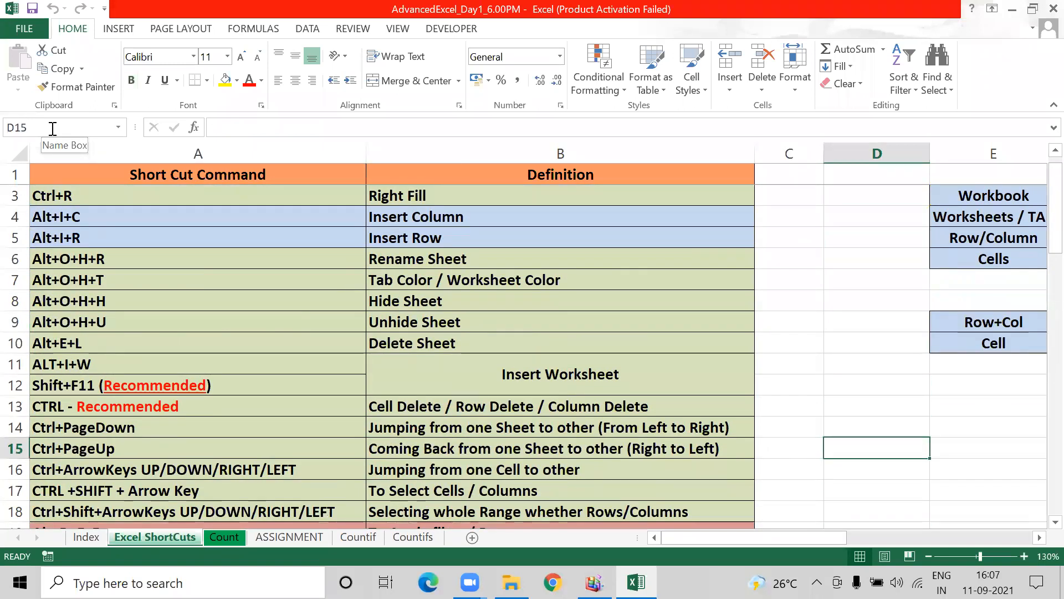
{"action": "key", "text": "Up"}
{"action": "type", "text": "Naveen"}
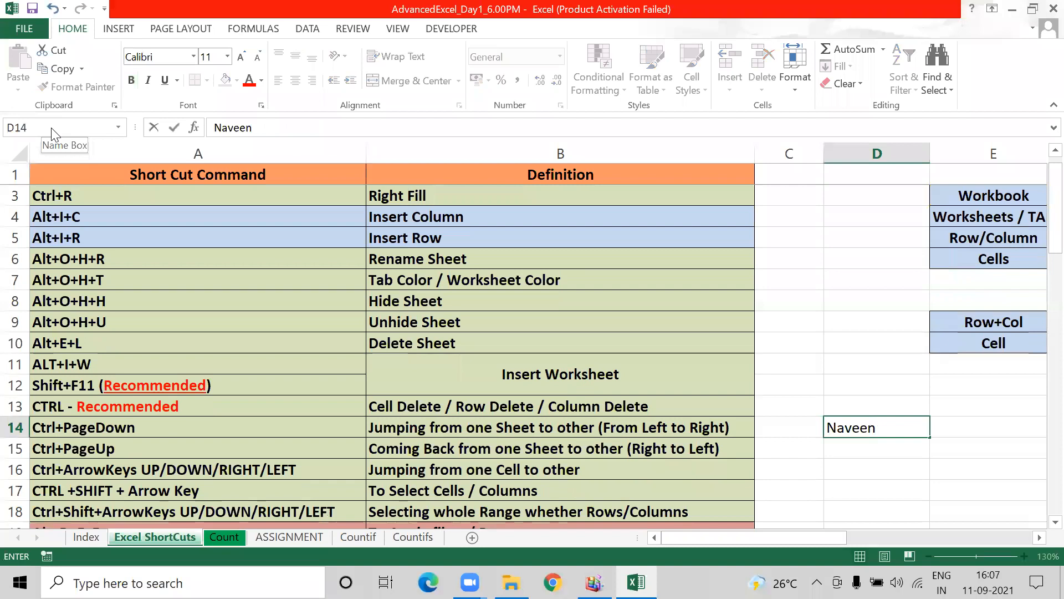
{"action": "key", "text": "Return"}
- Fill the name in D14 down through cell D22
{"action": "key", "text": "Up"}
{"action": "key", "text": "shift+Down"}
{"action": "key", "text": "shift+Down"}
{"action": "key", "text": "shift+Down"}
{"action": "key", "text": "shift+Down"}
{"action": "key", "text": "shift+Down"}
{"action": "key", "text": "shift+Down"}
{"action": "key", "text": "shift+Down"}
{"action": "key", "text": "shift+Down"}
{"action": "key", "text": "shift+Down"}
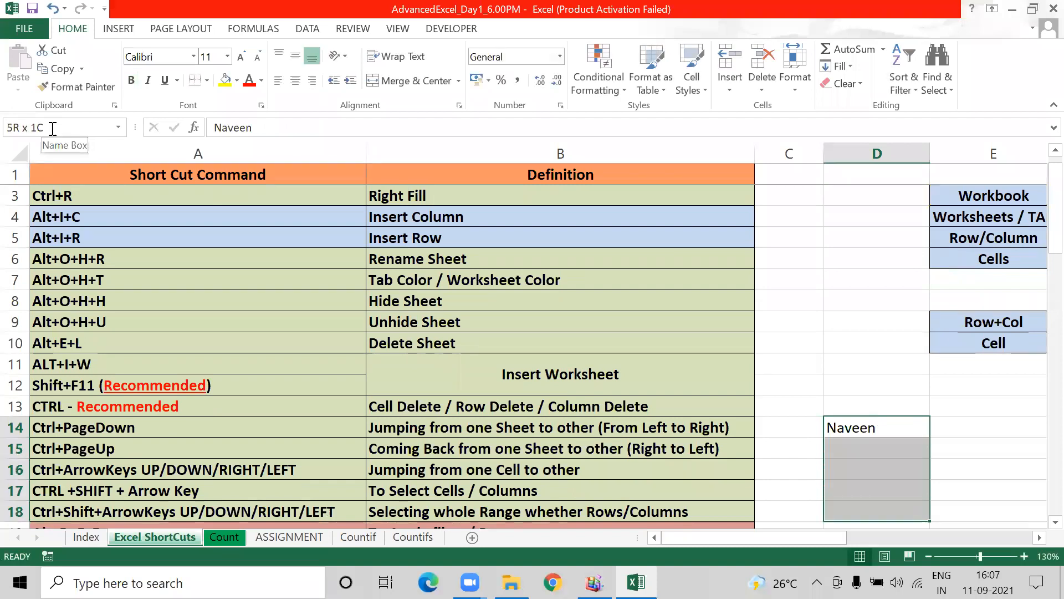
{"action": "key", "text": "shift+Up"}
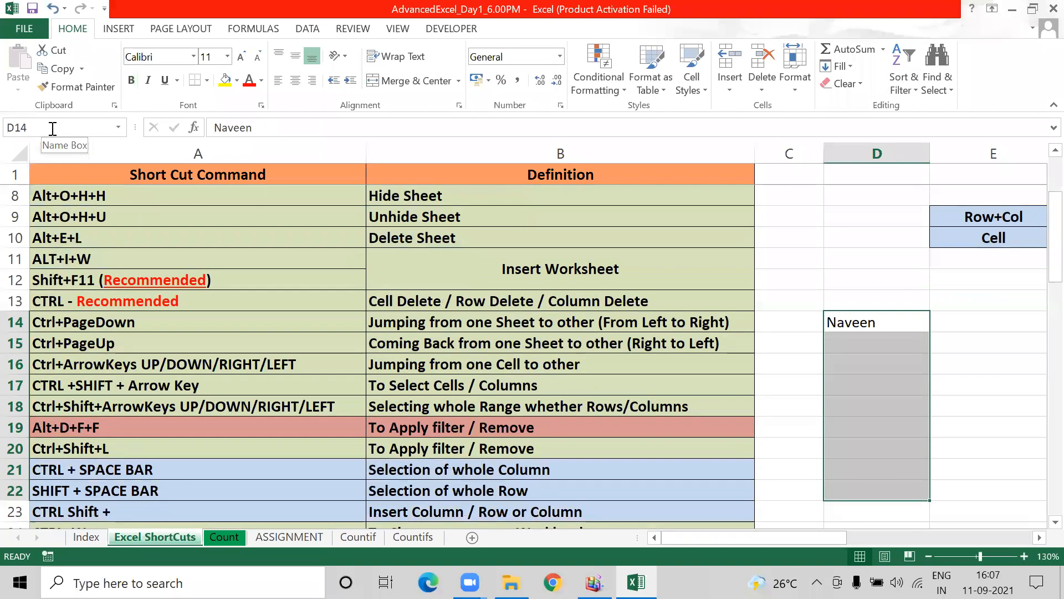
{"action": "key", "text": "ctrl+d"}
{"action": "key", "text": "Up"}
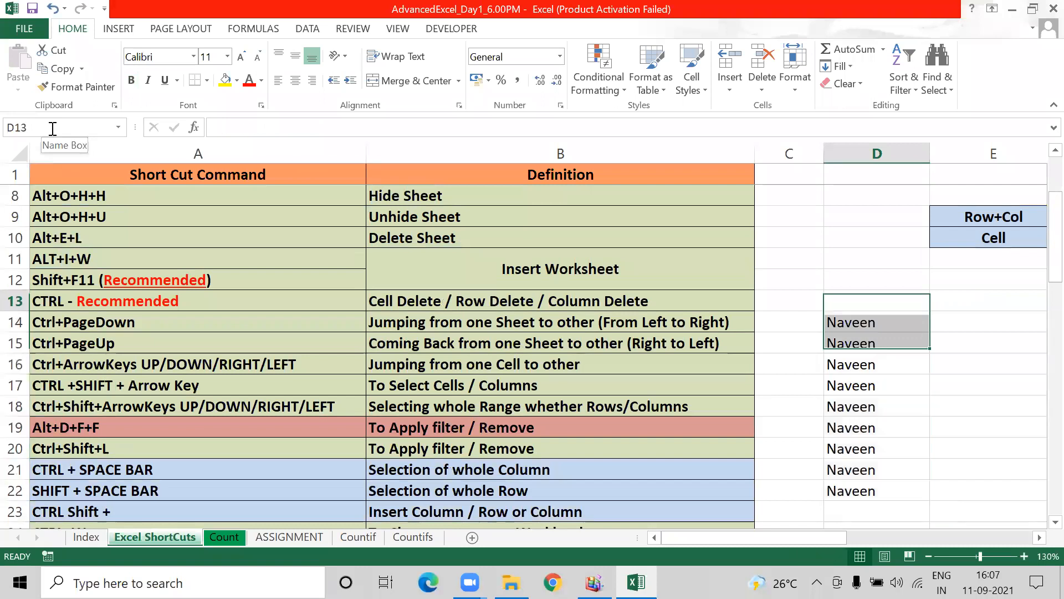
- Practise selecting the whole filled name range D14:D22, starting from D14
{"action": "key", "text": "Down"}
{"action": "key", "text": "ctrl+shift+Down"}
{"action": "key", "text": "Up"}
{"action": "key", "text": "Down"}
{"action": "key", "text": "ctrl+shift+Down"}
{"action": "key", "text": "Up"}
{"action": "key", "text": "Down"}
{"action": "key", "text": "ctrl+shift+Down"}
{"action": "key", "text": "Up"}
{"action": "key", "text": "Down"}
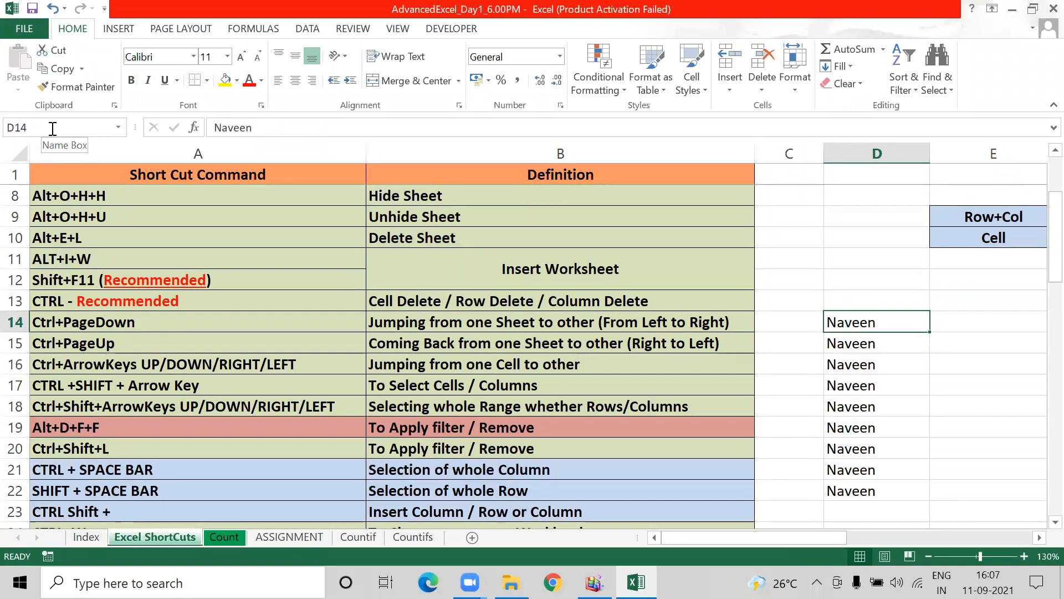
{"action": "key", "text": "Up"}
{"action": "key", "text": "Down"}
{"action": "key", "text": "ctrl+shift+Down"}
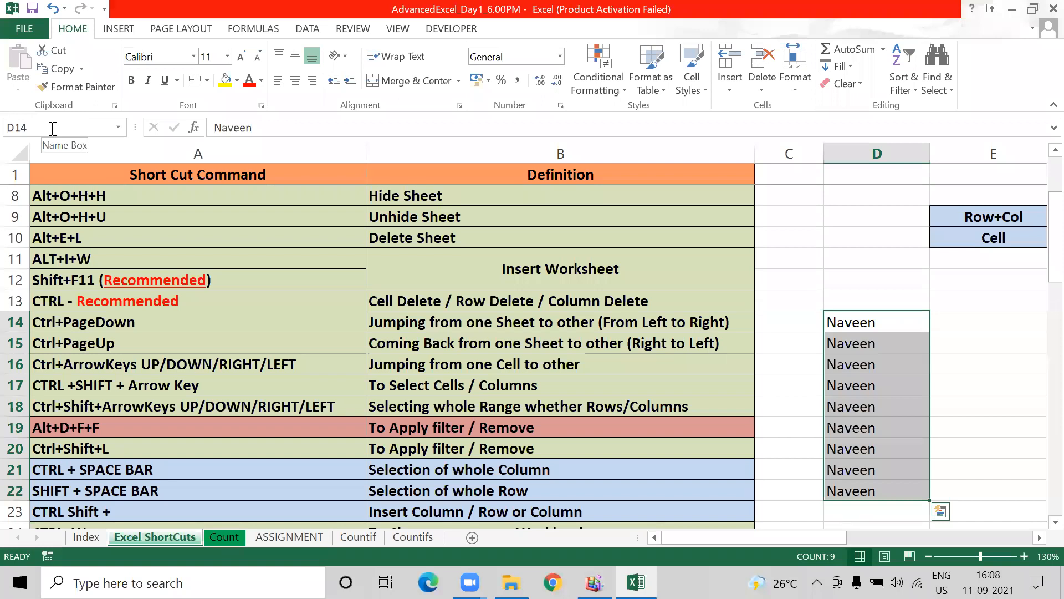
{"action": "key", "text": "Up"}
{"action": "key", "text": "Down"}
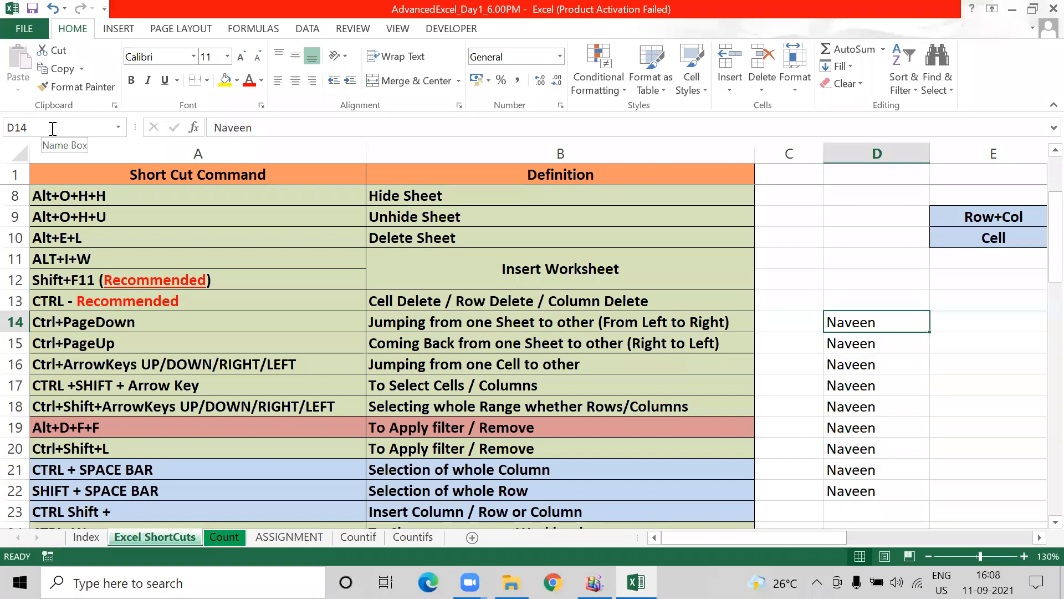
{"action": "key", "text": "Down"}
{"action": "key", "text": "Up"}
{"action": "key", "text": "ctrl+shift+Down"}
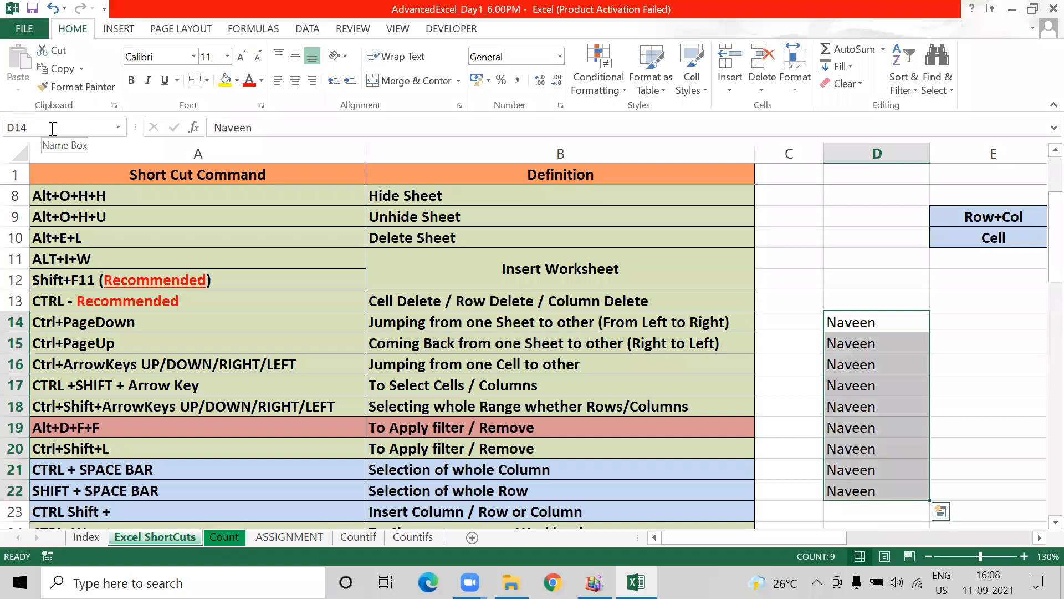
- Fill the name in D14 right through cell H14
{"action": "key", "text": "shift+Up"}
{"action": "key", "text": "shift+Up"}
{"action": "key", "text": "shift+Up"}
{"action": "key", "text": "shift+Up"}
{"action": "key", "text": "shift+Up"}
{"action": "key", "text": "shift+Up"}
{"action": "key", "text": "shift+Up"}
{"action": "key", "text": "shift+Up"}
{"action": "key", "text": "shift+Right"}
{"action": "key", "text": "shift+Right"}
{"action": "key", "text": "shift+Right"}
{"action": "key", "text": "shift+Right"}
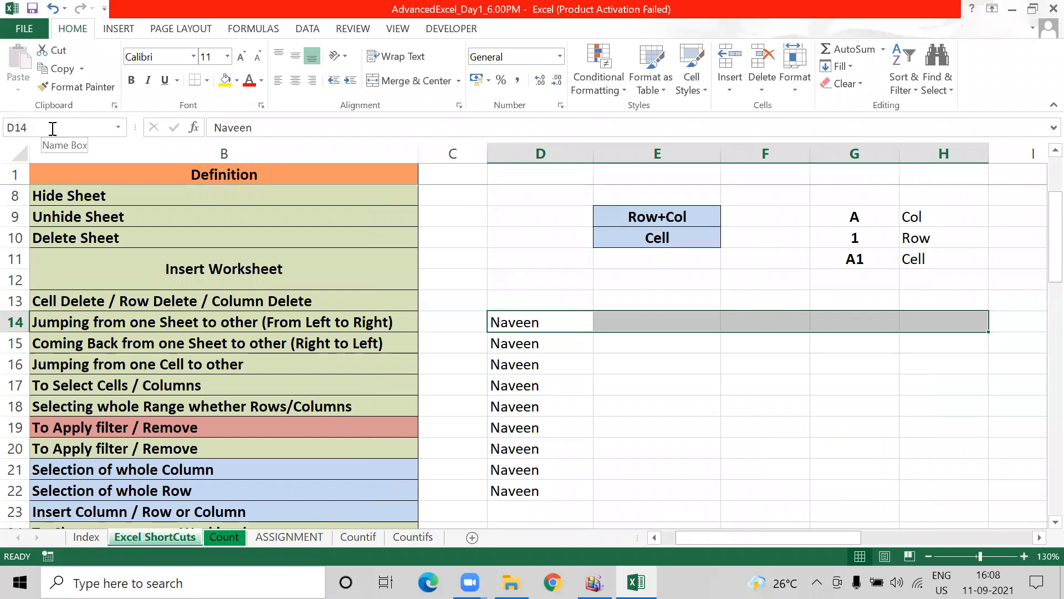
{"action": "key", "text": "ctrl+r"}
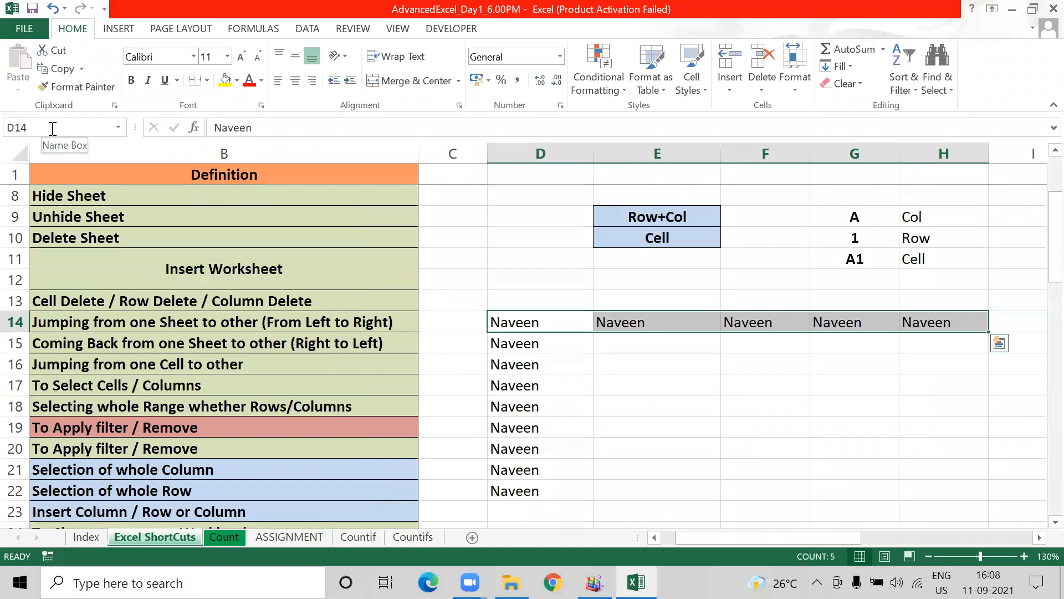
{"action": "key", "text": "Right"}
{"action": "key", "text": "Right"}
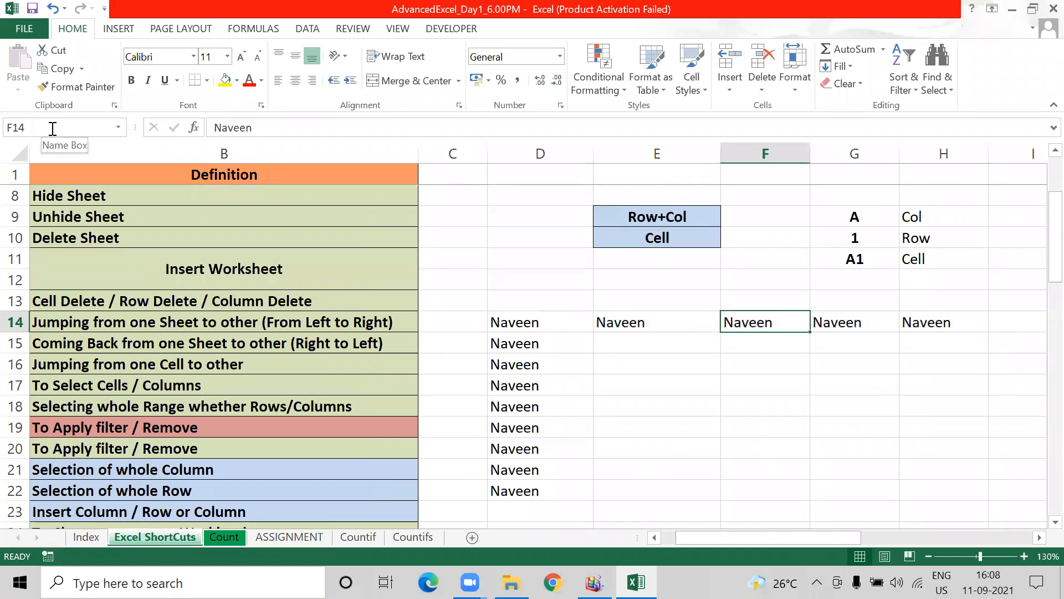
- Clear the contents of the range D14:H22 and return to the header cell A1
{"action": "key", "text": "Left"}
{"action": "key", "text": "Left"}
{"action": "key", "text": "ctrl+shift+Down"}
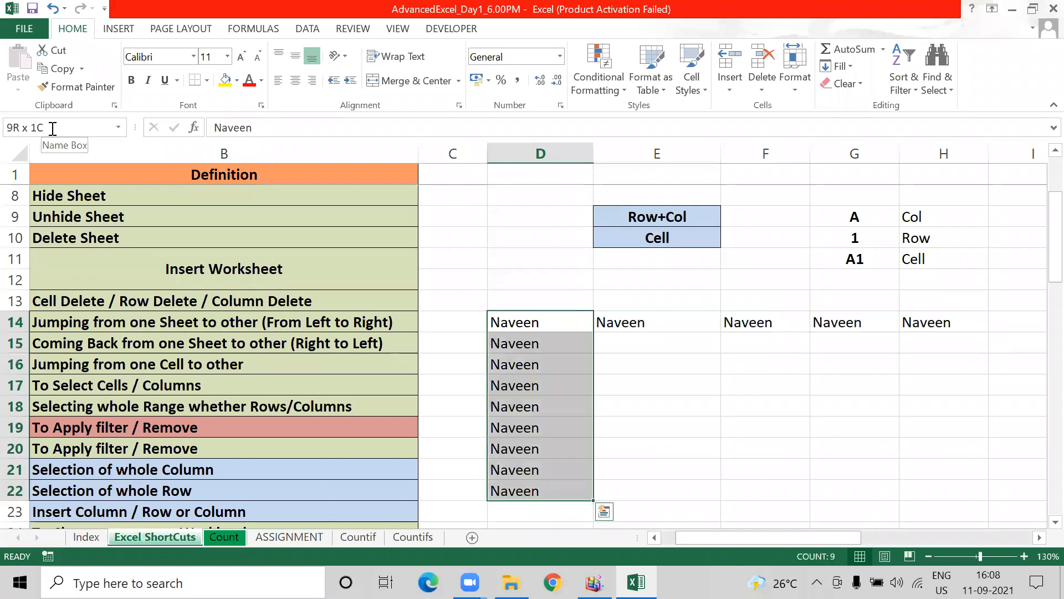
{"action": "key", "text": "shift+Right"}
{"action": "key", "text": "shift+Right"}
{"action": "key", "text": "shift+Right"}
{"action": "key", "text": "shift+Right"}
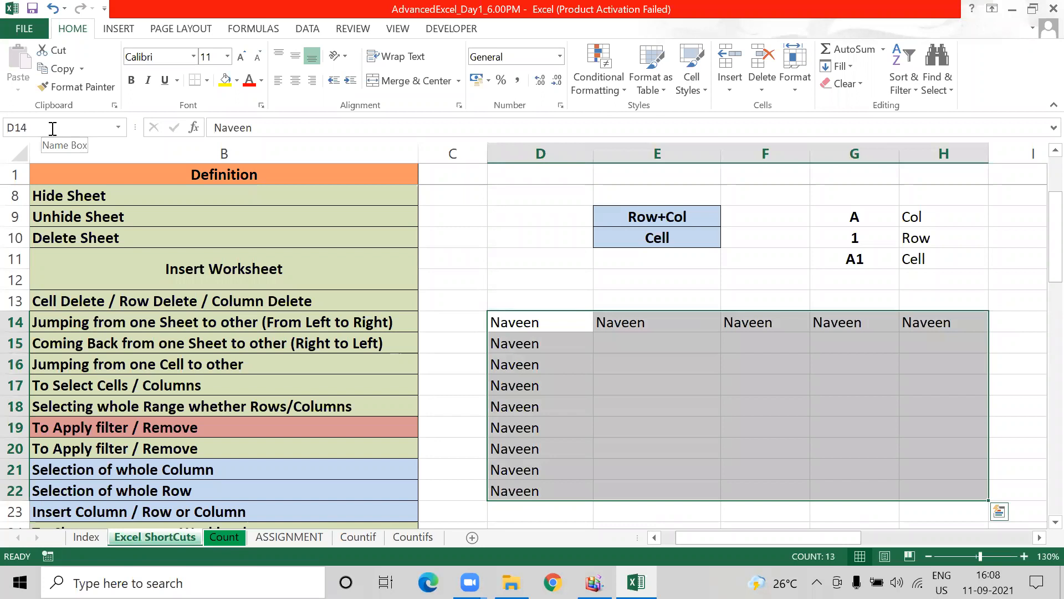
{"action": "key", "text": "Delete"}
{"action": "key", "text": "ctrl+Left"}
{"action": "key", "text": "ctrl+Left"}
{"action": "key", "text": "ctrl+Up"}
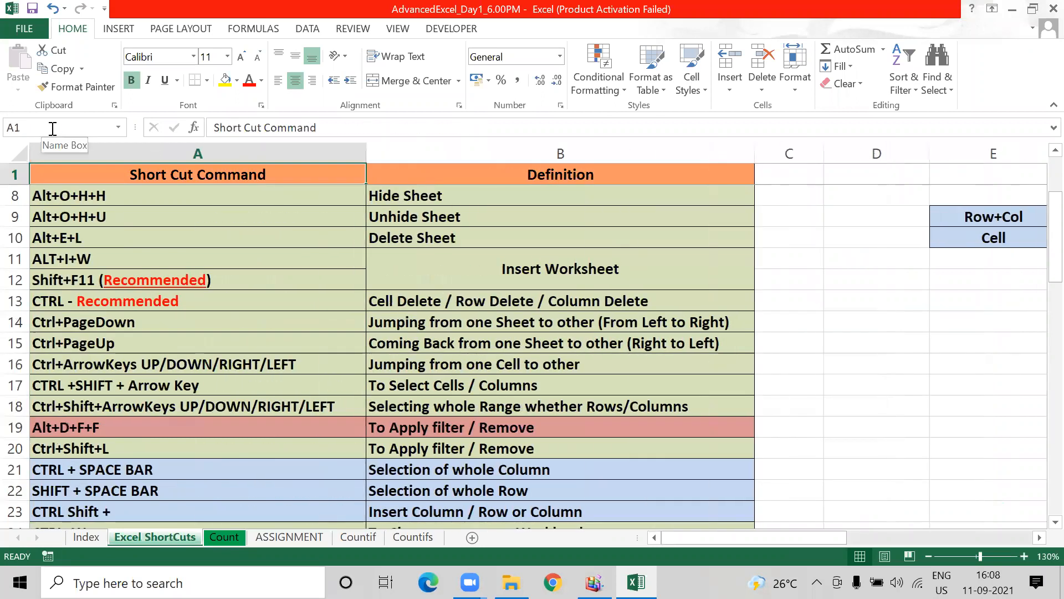
- Examine the first shortcut entries, comparing the Insert Column and Insert Row commands with their definitions in rows 4 and 5
{"action": "key", "text": "Down"}
{"action": "key", "text": "Down"}
{"action": "key", "text": "Up"}
{"action": "key", "text": "Up"}
{"action": "key", "text": "Down"}
{"action": "key", "text": "Down"}
{"action": "key", "text": "Down"}
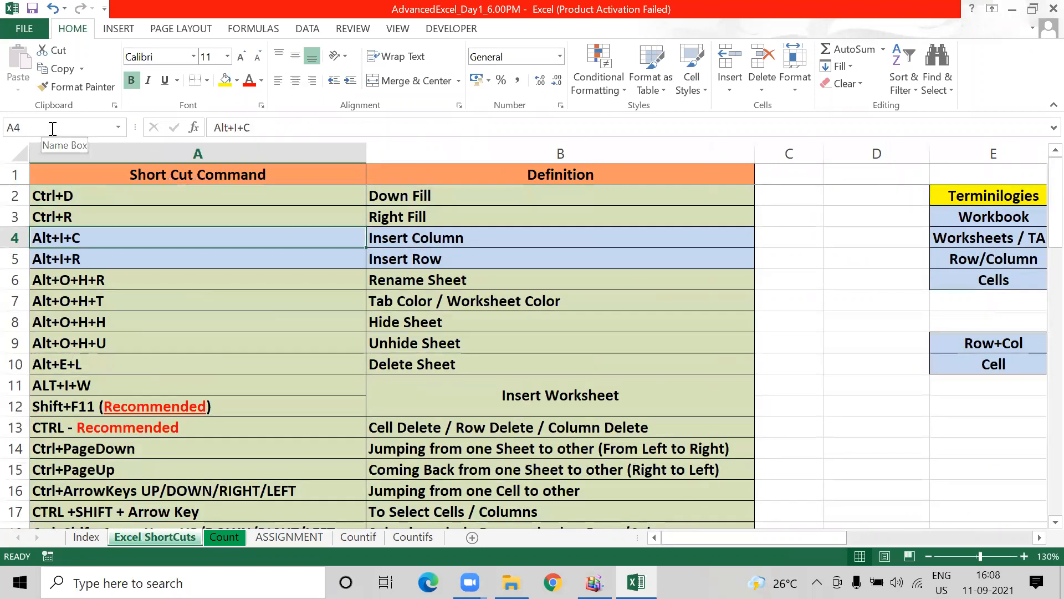
{"action": "key", "text": "Right"}
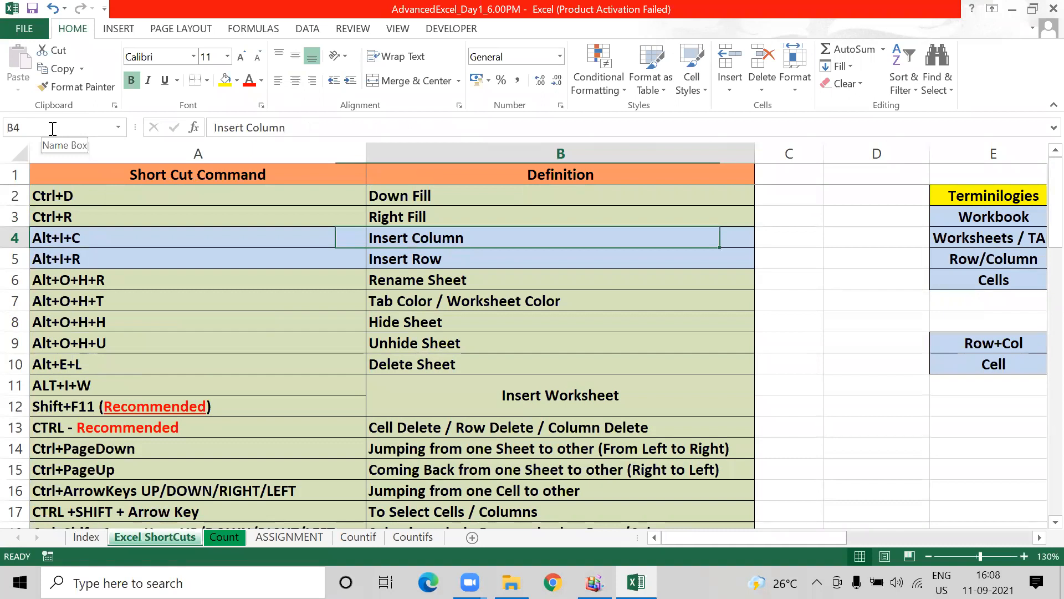
{"action": "key", "text": "Left"}
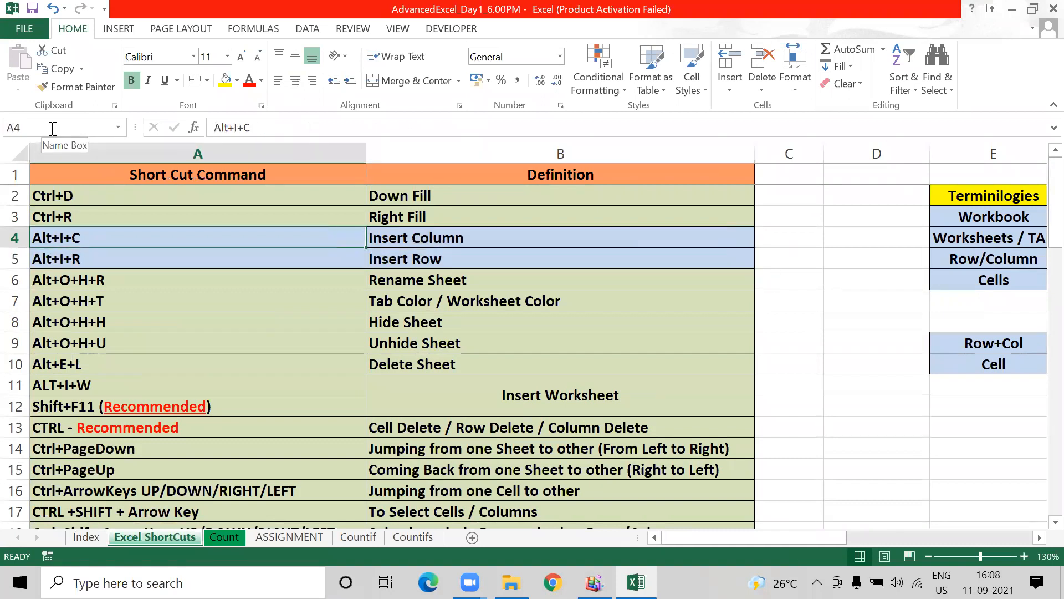
{"action": "key", "text": "Right"}
{"action": "key", "text": "Down"}
{"action": "key", "text": "Left"}
{"action": "key", "text": "Up"}
{"action": "key", "text": "Right"}
{"action": "key", "text": "Left"}
{"action": "key", "text": "Right"}
{"action": "key", "text": "Left"}
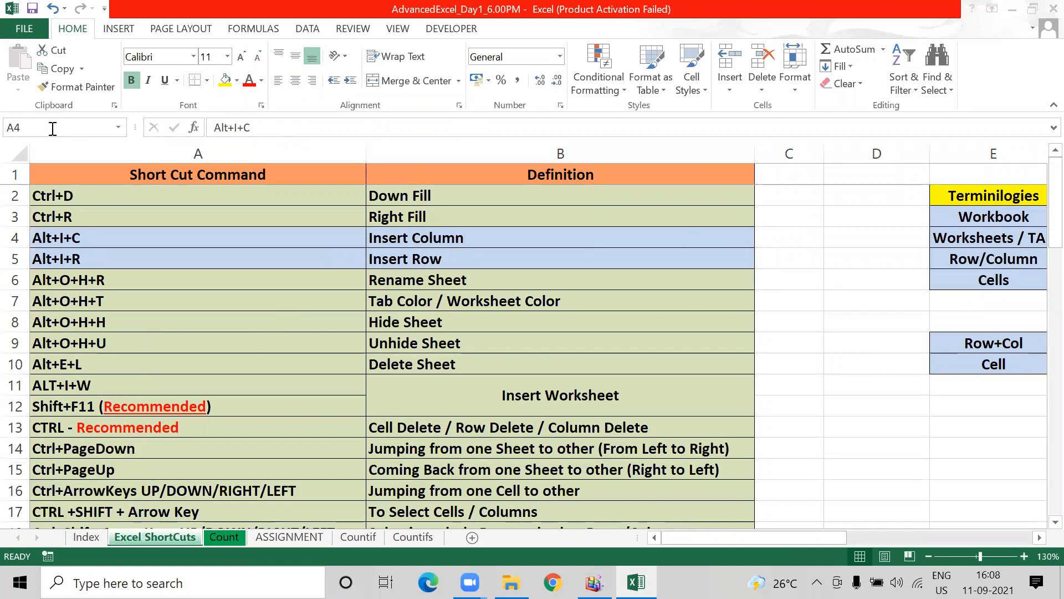
- Create a new blank workbook and fill every cell of the range A1:H14 with X
{"action": "key", "text": "ctrl+n"}
{"action": "key", "text": "shift+Right"}
{"action": "key", "text": "shift+Right"}
{"action": "key", "text": "shift+Right"}
{"action": "key", "text": "shift+Right"}
{"action": "key", "text": "shift+Right"}
{"action": "key", "text": "shift+Right"}
{"action": "key", "text": "shift+Right"}
{"action": "key", "text": "shift+Down"}
{"action": "key", "text": "shift+Down"}
{"action": "key", "text": "shift+Down"}
{"action": "key", "text": "shift+Down"}
{"action": "key", "text": "shift+Down"}
{"action": "key", "text": "shift+Down"}
{"action": "key", "text": "shift+Down"}
{"action": "key", "text": "shift+Down"}
{"action": "key", "text": "shift+Down"}
{"action": "key", "text": "shift+Down"}
{"action": "key", "text": "shift+Down"}
{"action": "key", "text": "shift+Down"}
{"action": "key", "text": "shift+Down"}
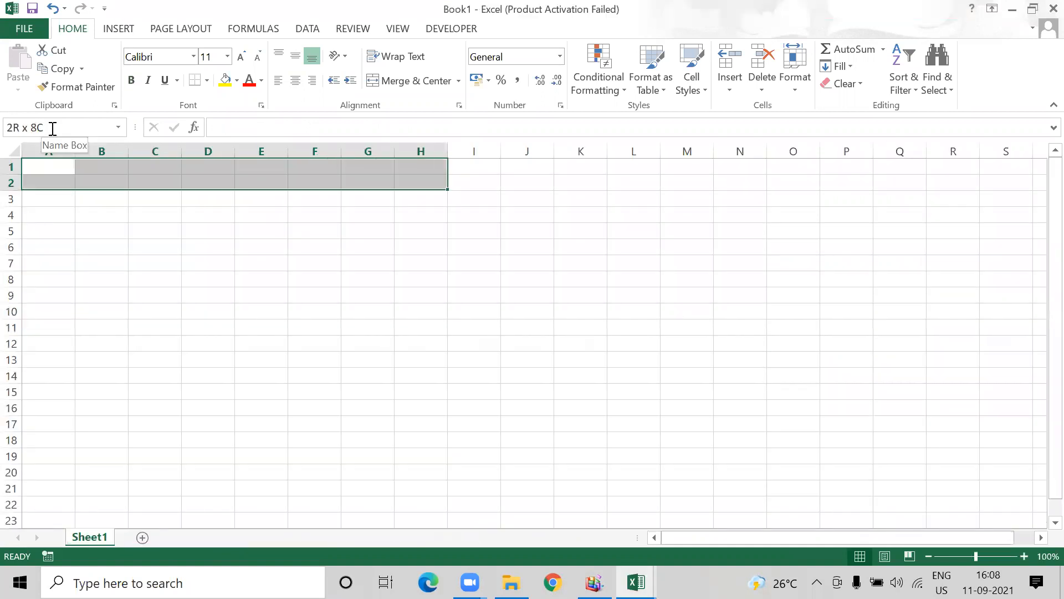
{"action": "type", "text": "X"}
{"action": "key", "text": "ctrl+Return"}
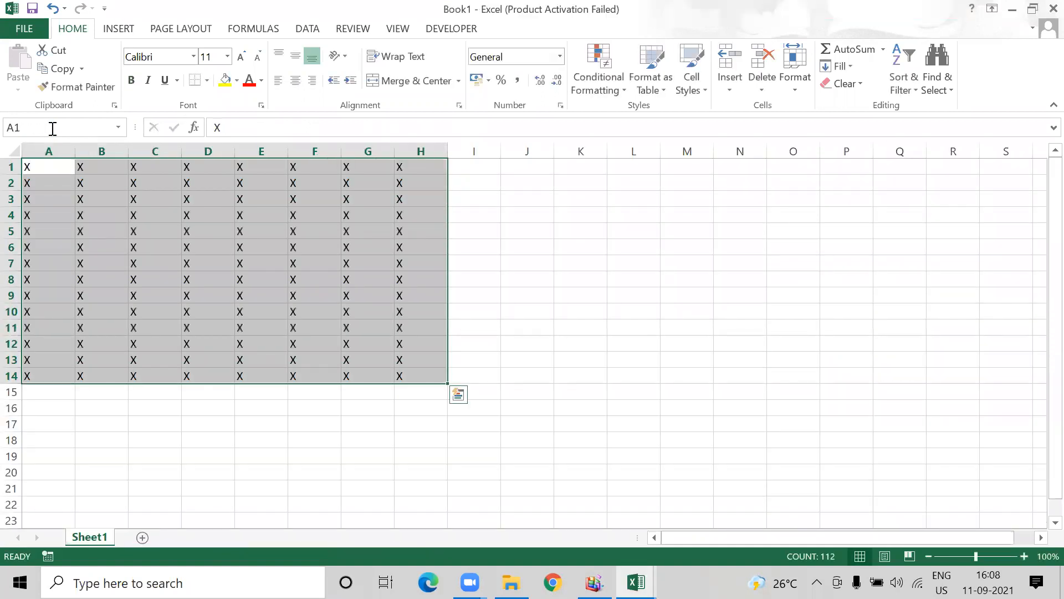
- Enter the headers Name in A1 and Gender in B1
{"action": "key", "text": "ctrl+Home"}
{"action": "type", "text": "name"}
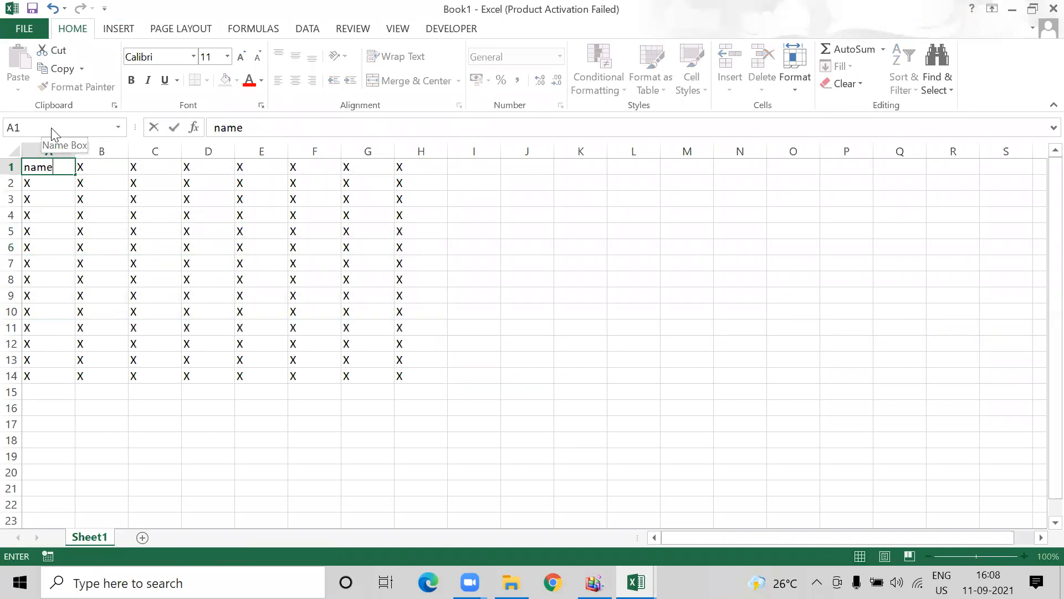
{"action": "key", "text": "Tab"}
{"action": "key", "text": "Left"}
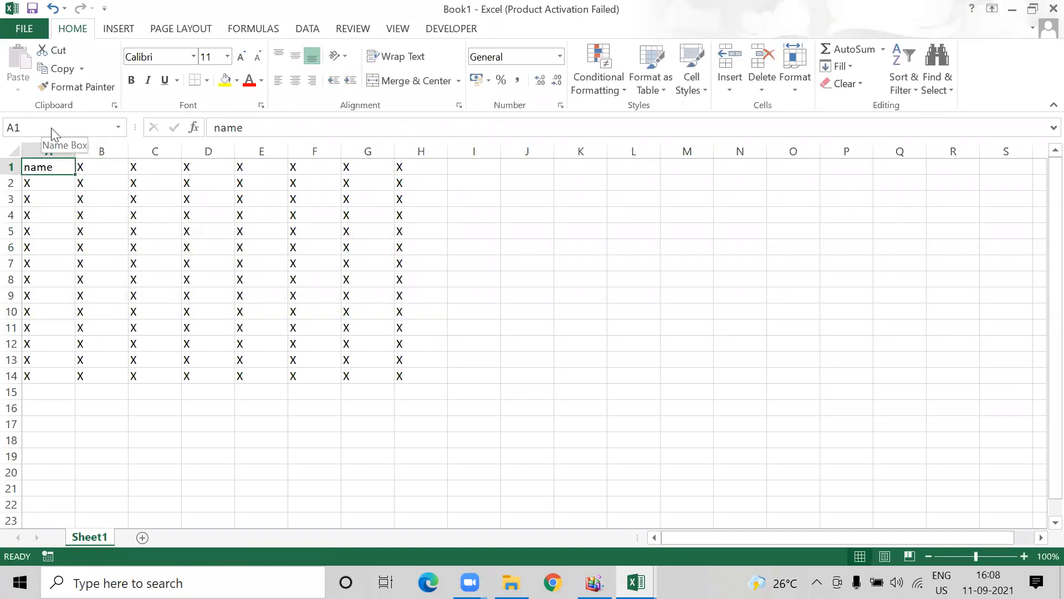
{"action": "type", "text": "Name"}
{"action": "key", "text": "Tab"}
{"action": "key", "text": "BackSpace"}
{"action": "type", "text": "Gneder"}
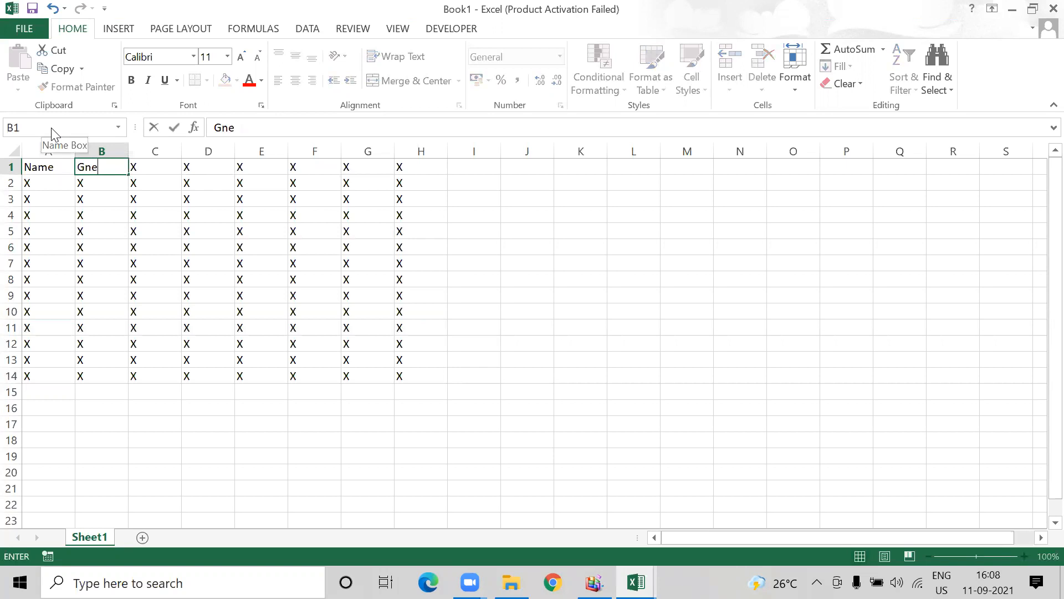
{"action": "key", "text": "BackSpace"}
{"action": "key", "text": "BackSpace"}
{"action": "key", "text": "BackSpace"}
{"action": "key", "text": "BackSpace"}
{"action": "type", "text": "ender"}
{"action": "key", "text": "ctrl+Return"}
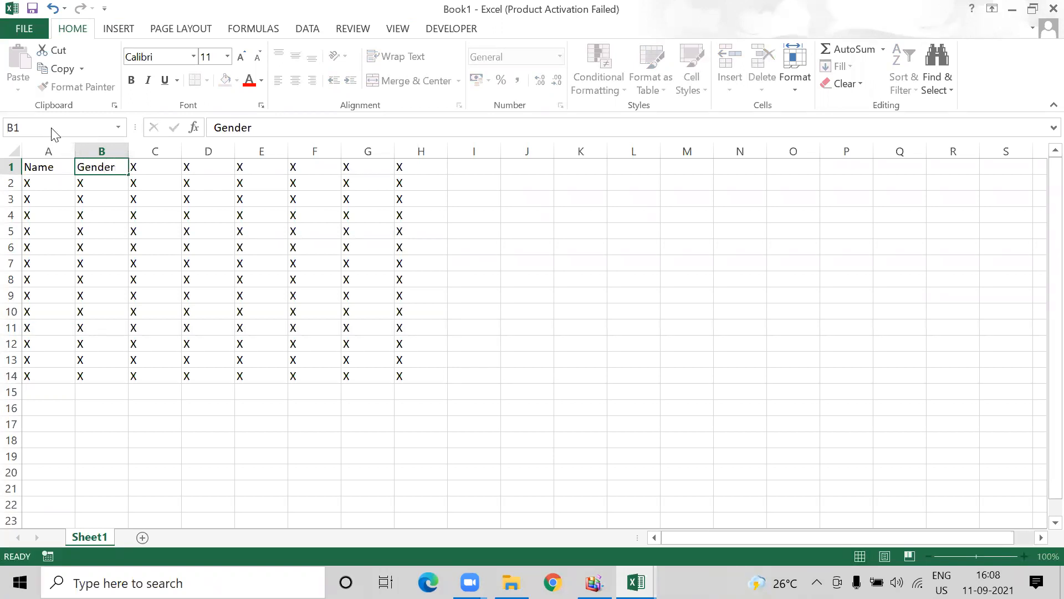
- Enter the headers Location, Phone and Email in cells C1 to E1
{"action": "key", "text": "Tab"}
{"action": "type", "text": "Location"}
{"action": "key", "text": "Tab"}
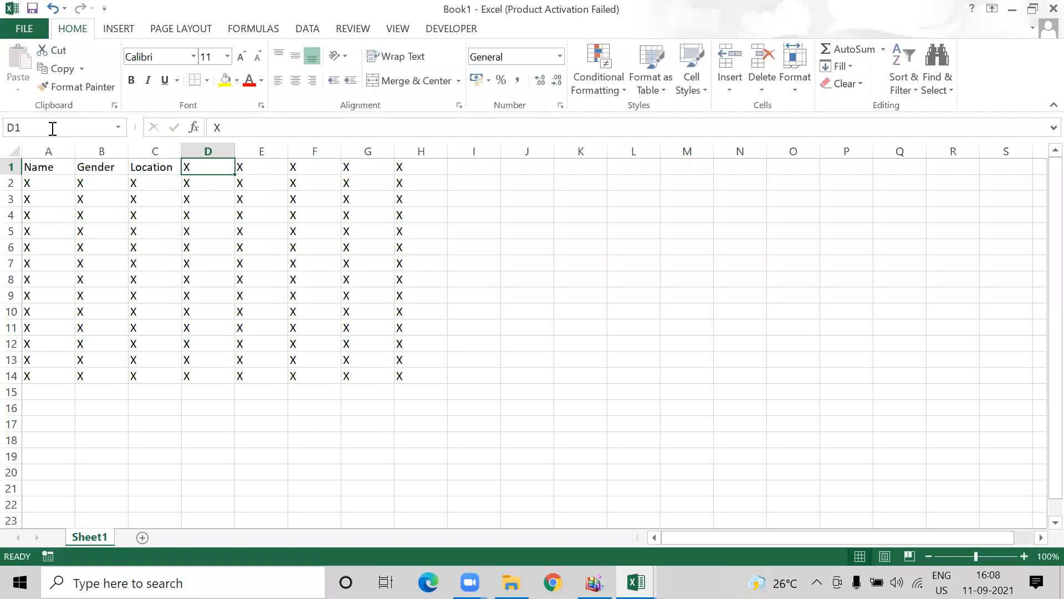
{"action": "type", "text": "Phone"}
{"action": "key", "text": "Tab"}
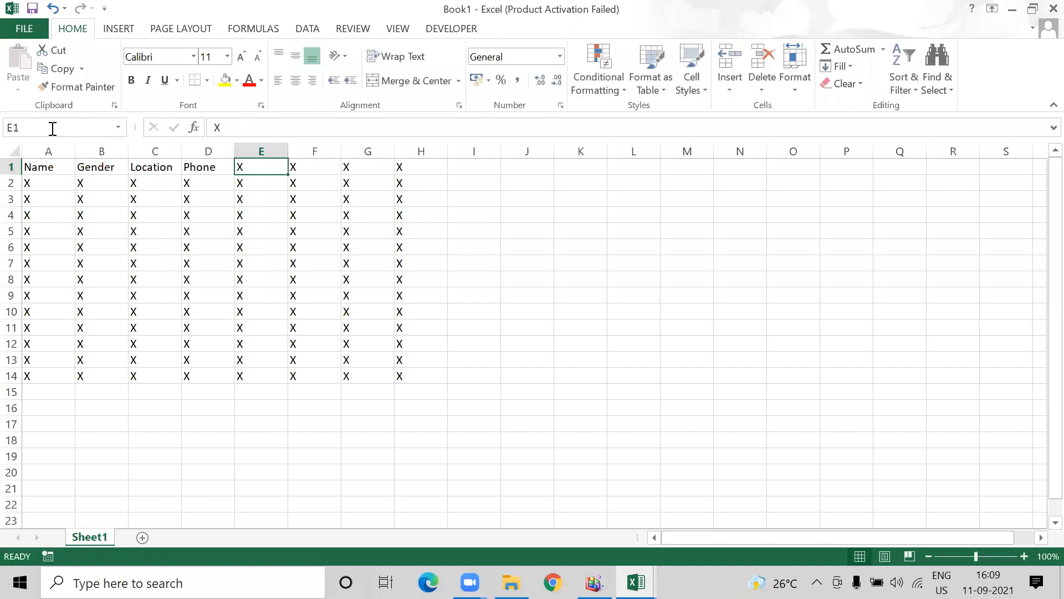
{"action": "type", "text": "Email"}
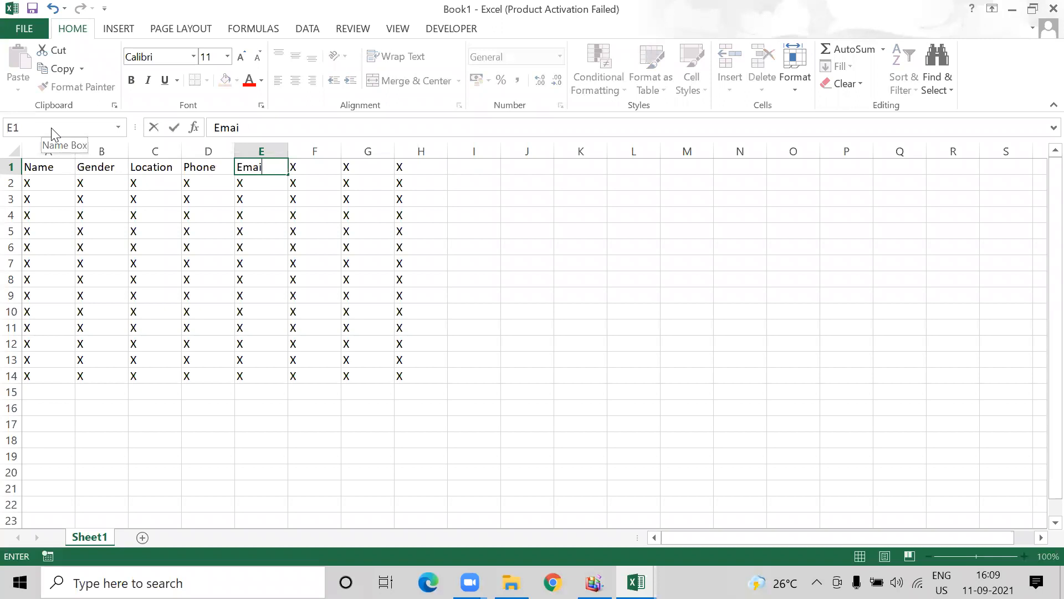
{"action": "key", "text": "Tab"}
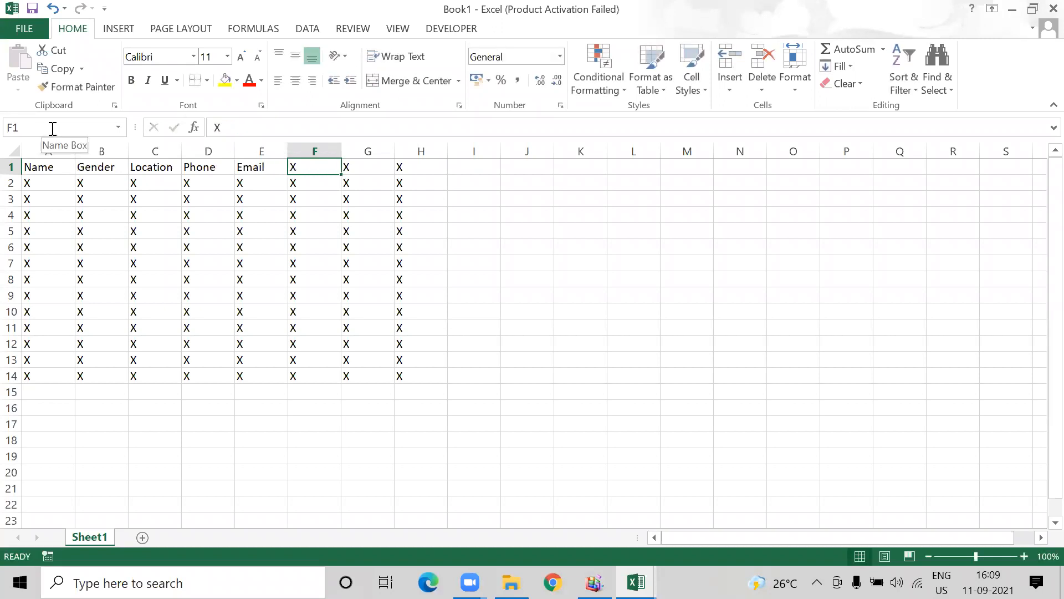
- Clear the contents of columns F to H and return to cell A1
{"action": "key", "text": "ctrl+space"}
{"action": "key", "text": "shift+Right"}
{"action": "key", "text": "shift+Right"}
{"action": "key", "text": "Delete"}
{"action": "key", "text": "ctrl+Home"}
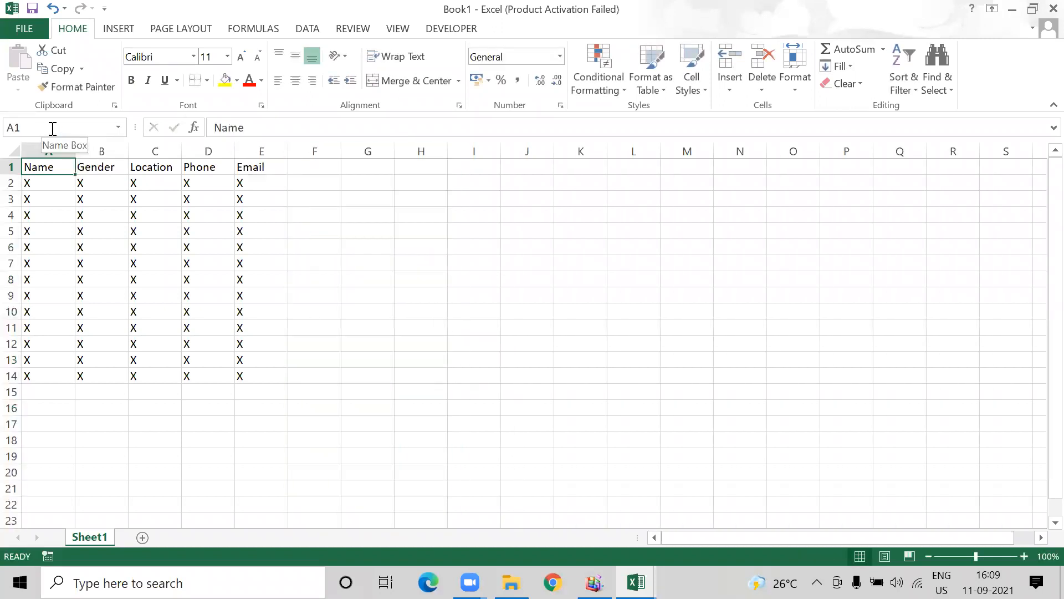
- Apply all borders and centre alignment to the whole table A1:E14
{"action": "key", "text": "ctrl+a"}
{"action": "key", "text": "alt"}
{"action": "key", "text": "h"}
{"action": "key", "text": "b"}
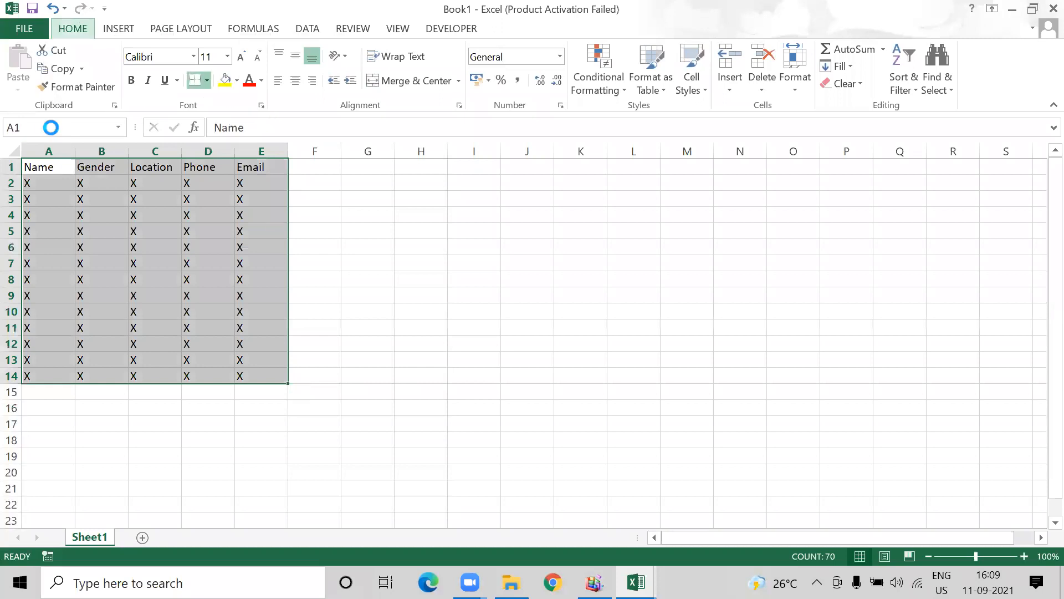
{"action": "key", "text": "a"}
{"action": "key", "text": "alt"}
{"action": "key", "text": "h"}
{"action": "key", "text": "a"}
{"action": "key", "text": "c"}
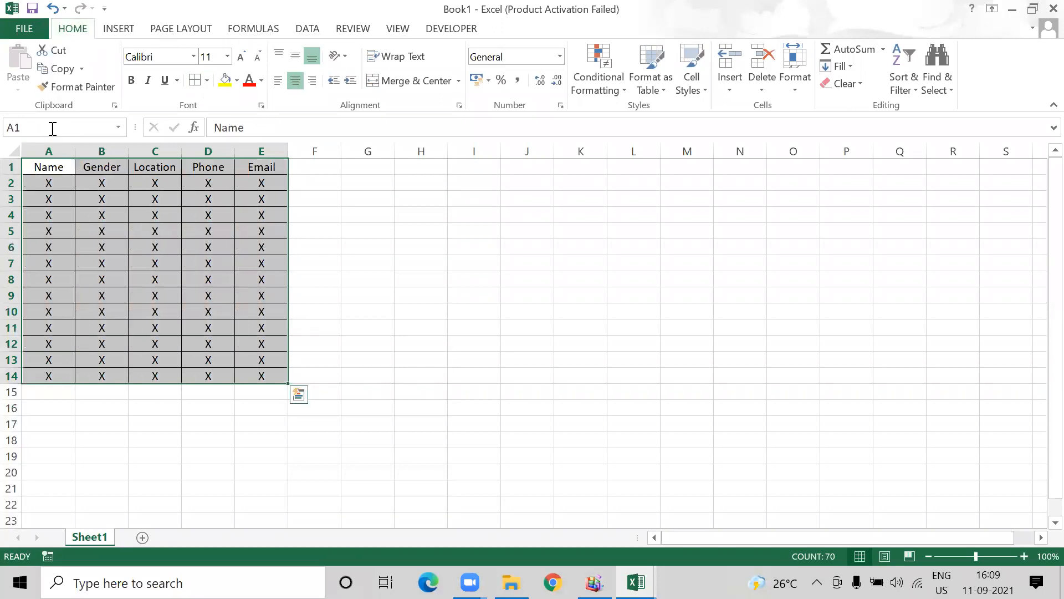
- Review the table headers in row 1 from Name across to Email and back
{"action": "key", "text": "Right"}
{"action": "key", "text": "Right"}
{"action": "key", "text": "Right"}
{"action": "key", "text": "Right"}
{"action": "key", "text": "Left"}
{"action": "key", "text": "Left"}
{"action": "key", "text": "Left"}
{"action": "key", "text": "Left"}
{"action": "key", "text": "Right"}
{"action": "key", "text": "Right"}
{"action": "key", "text": "Right"}
{"action": "key", "text": "Right"}
{"action": "key", "text": "Left"}
{"action": "key", "text": "Left"}
{"action": "key", "text": "Left"}
{"action": "key", "text": "Left"}
- Make the header row A1:E1 bold
{"action": "key", "text": "shift+Right"}
{"action": "key", "text": "shift+Right"}
{"action": "key", "text": "shift+Right"}
{"action": "key", "text": "shift+Right"}
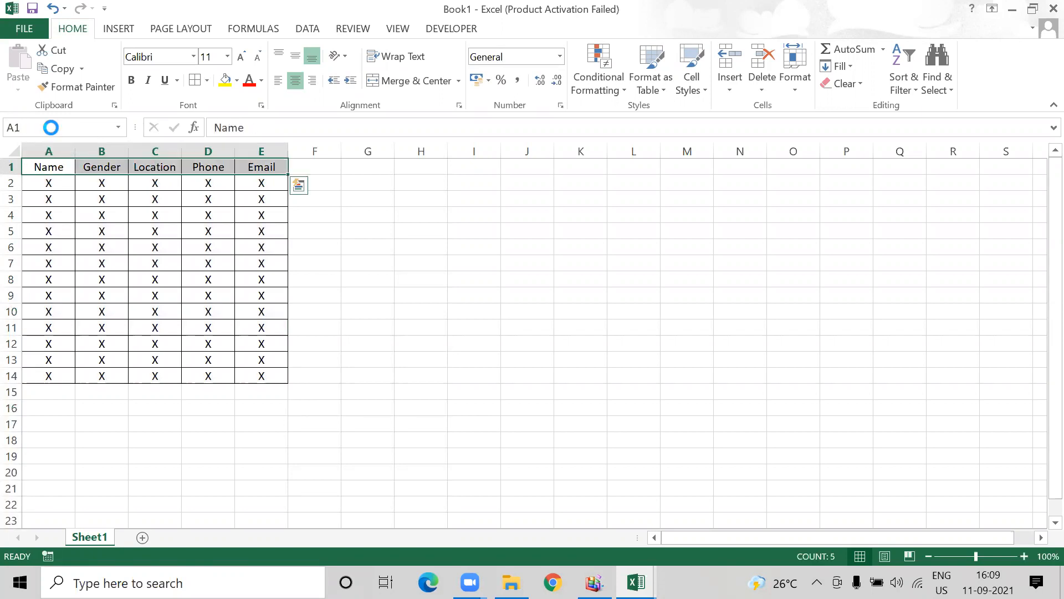
{"action": "key", "text": "ctrl+b"}
{"action": "key", "text": "ctrl+Right"}
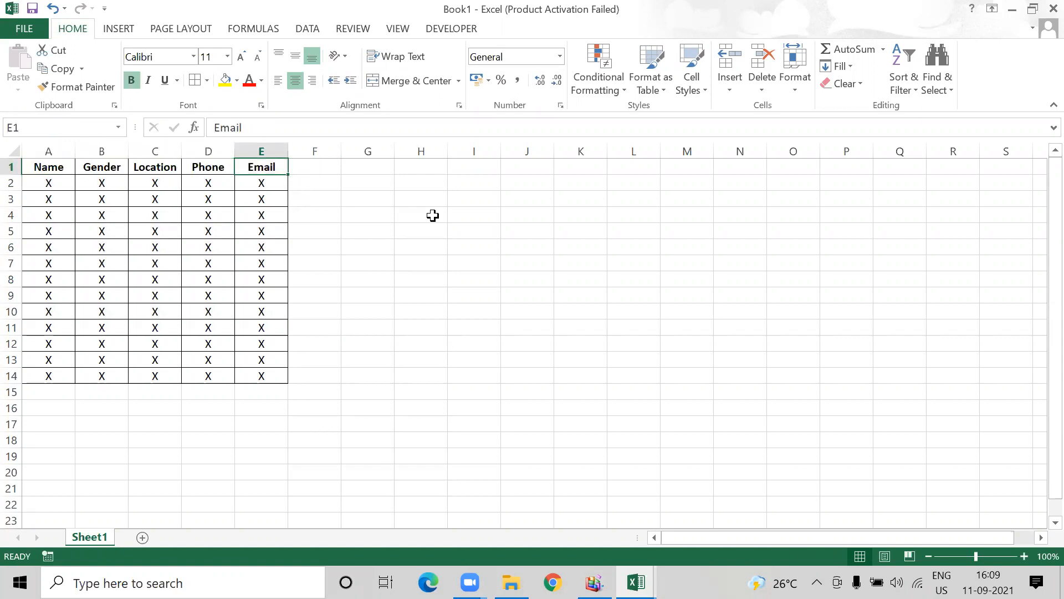
- Add the header S No. in cell F1 beside Email
{"action": "key", "text": "Right"}
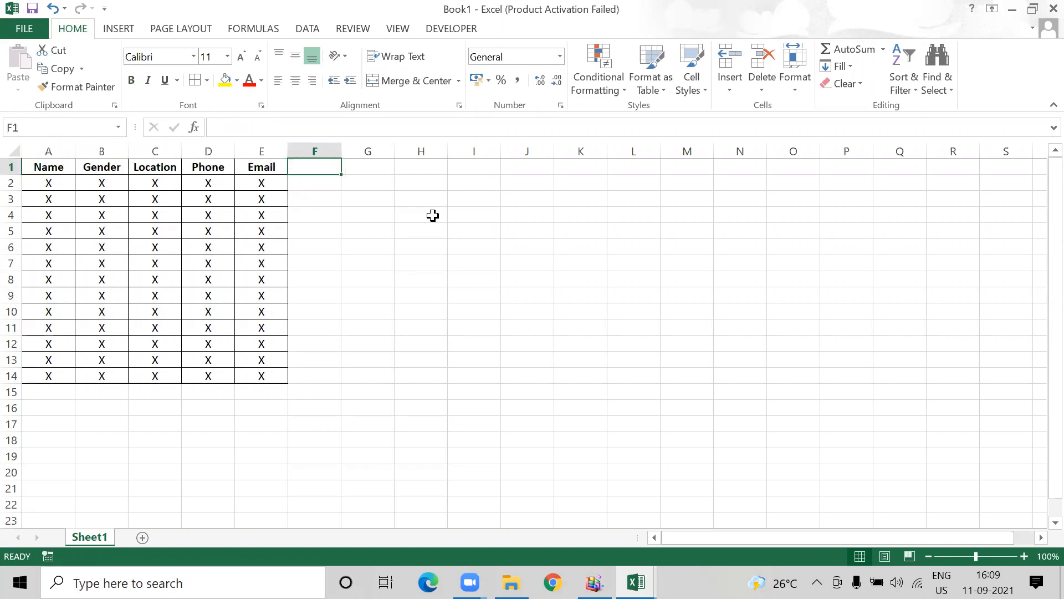
{"action": "type", "text": "S No."}
{"action": "key", "text": "Right"}
{"action": "key", "text": "Left"}
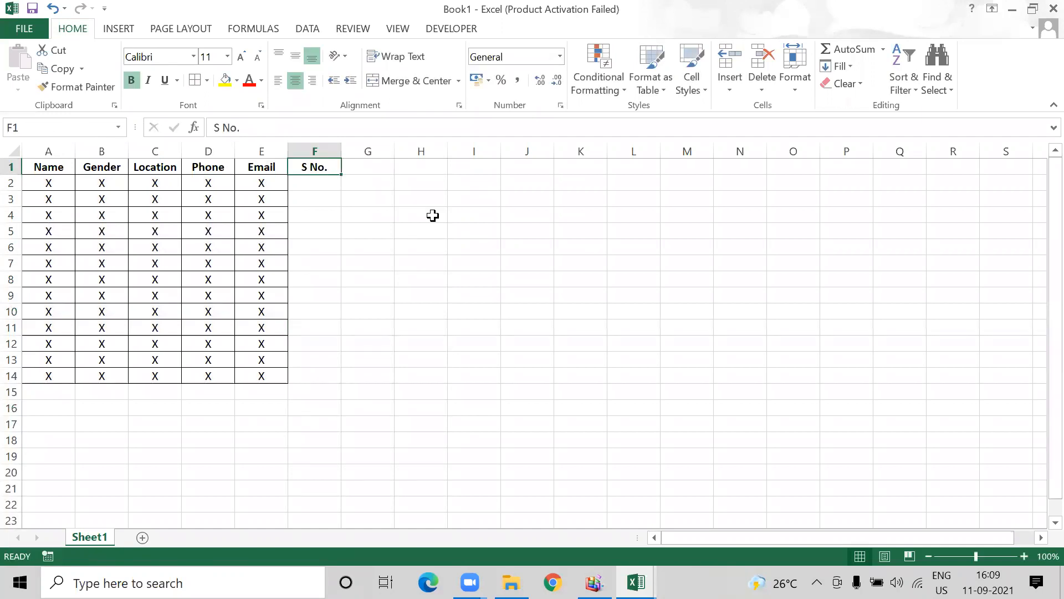
- Apply all borders to the extended table range A1:F14
{"action": "key", "text": "ctrl+Home"}
{"action": "key", "text": "ctrl+shift+Right"}
{"action": "key", "text": "ctrl+shift+Down"}
{"action": "key", "text": "alt"}
{"action": "key", "text": "h"}
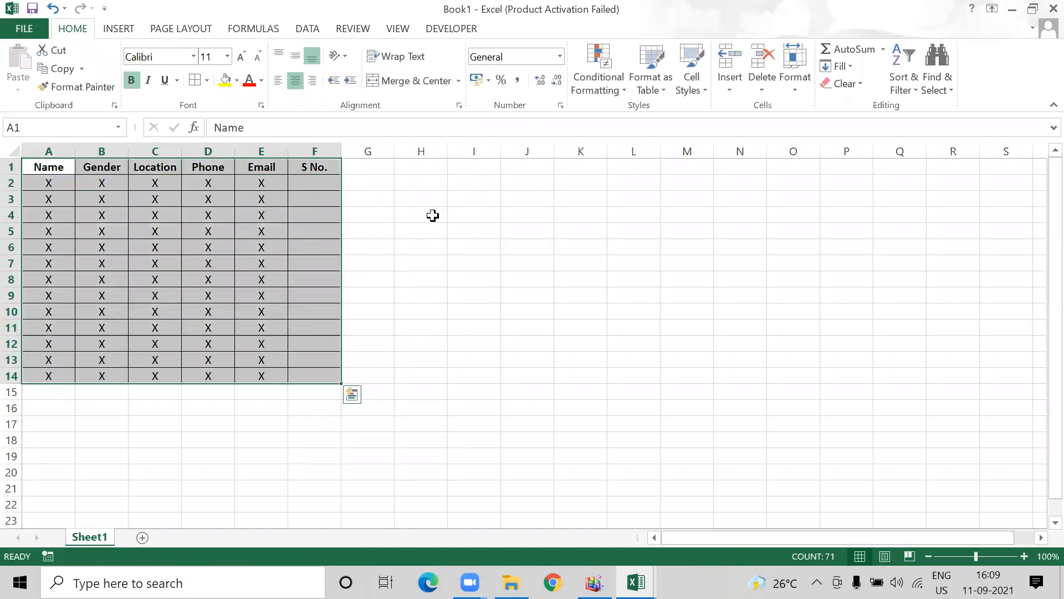
{"action": "key", "text": "b"}
{"action": "key", "text": "a"}
- Enter the serial numbers 1 to 6 in cells F2 to F7
{"action": "key", "text": "Right"}
{"action": "key", "text": "Right"}
{"action": "key", "text": "Right"}
{"action": "key", "text": "Right"}
{"action": "key", "text": "Right"}
{"action": "key", "text": "Down"}
{"action": "type", "text": "1 2 3 4 5 6"}
- Delete the entire S No. column F and return to cell A1
{"action": "key", "text": "ctrl+Up"}
{"action": "key", "text": "ctrl+Up"}
{"action": "key", "text": "Down"}
{"action": "key", "text": "ctrl+space"}
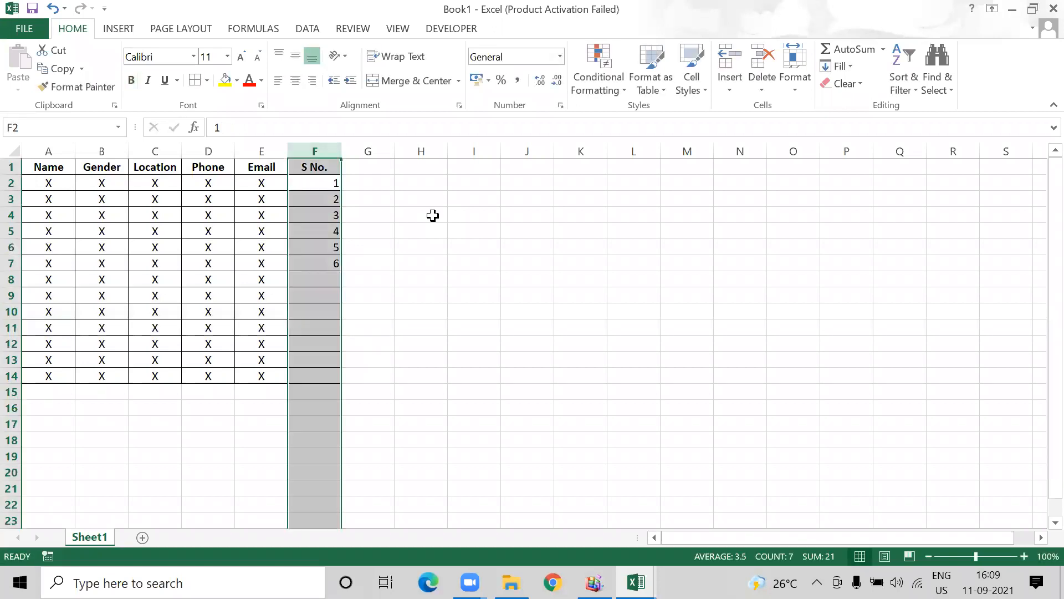
{"action": "key", "text": "ctrl+minus"}
{"action": "key", "text": "Up"}
{"action": "key", "text": "ctrl+Home"}
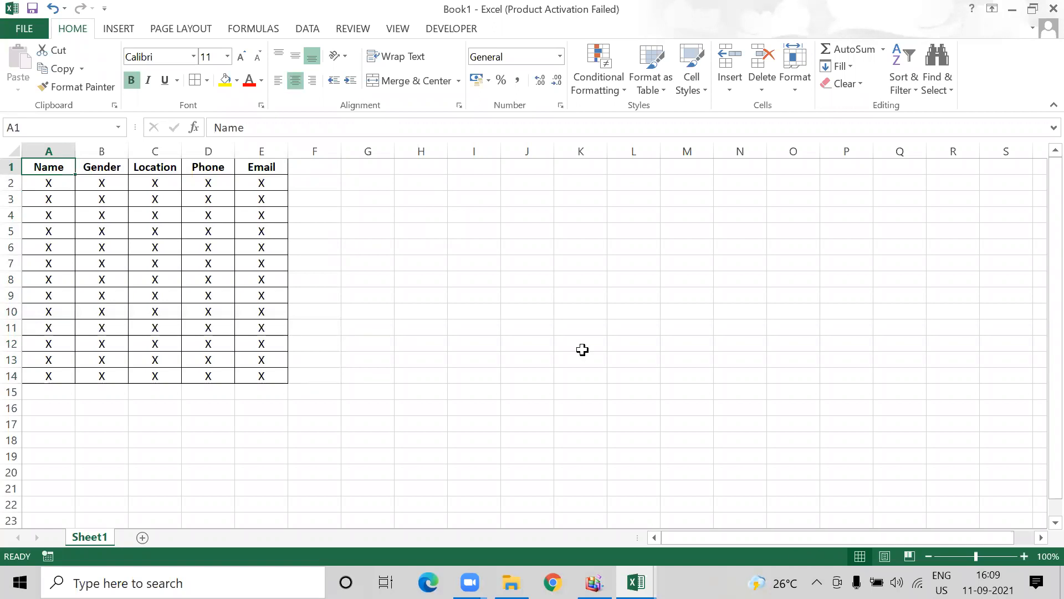
- Insert an empty column before the Name column and undo the insertion
{"action": "key", "text": "ctrl+space"}
{"action": "key", "text": "ctrl+shift+plus"}
{"action": "key", "text": "ctrl+z"}
{"action": "key", "text": "Right"}
{"action": "key", "text": "Right"}
{"action": "key", "text": "Left"}
{"action": "key", "text": "Left"}
- Try inserting a column at column A through the column's context commands, and undo it
{"action": "right_click", "coordinate": [57, 150]}
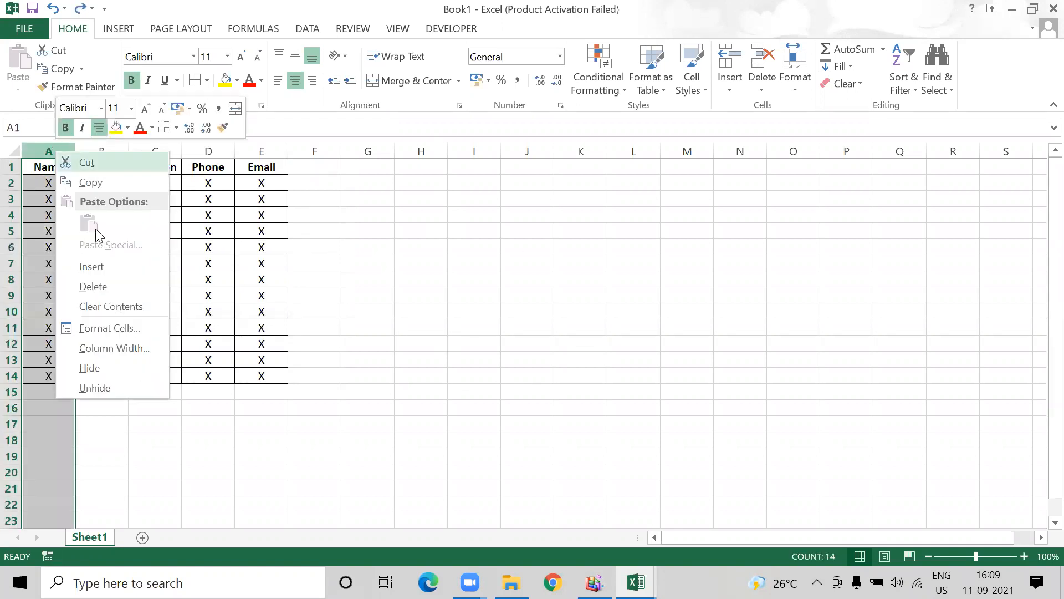
{"action": "left_click", "coordinate": [100, 268]}
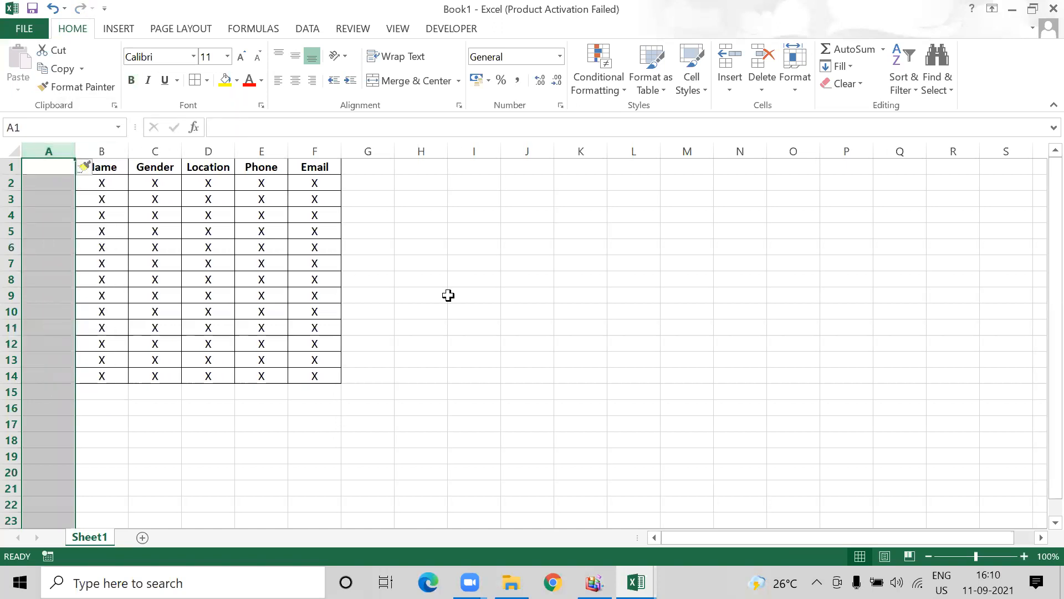
{"action": "key", "text": "ctrl+z"}
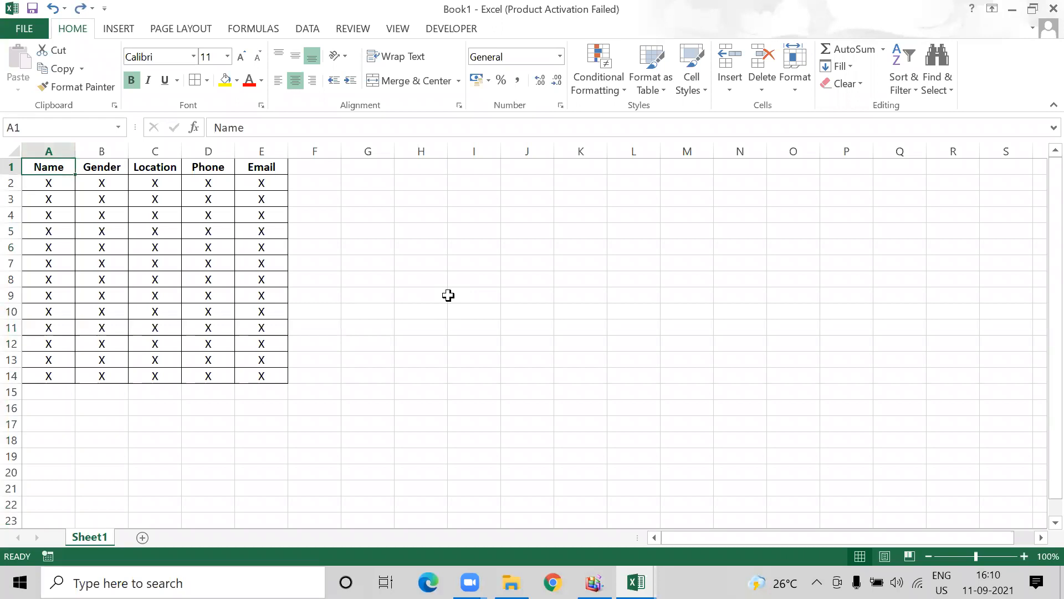
- Switch to the AdvancedExcel_Day1_6.00PM workbook and review the shortcut commands in column A, selecting from A2 down and returning to A2
{"action": "key", "text": "ctrl+Tab"}
{"action": "key", "text": "Right"}
{"action": "key", "text": "Left"}
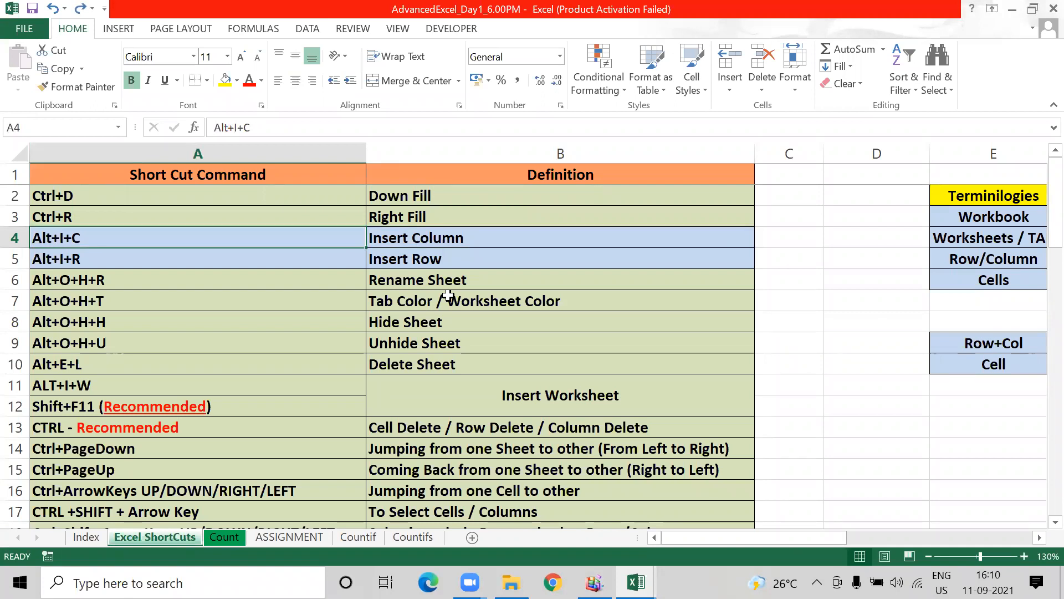
{"action": "key", "text": "Up"}
{"action": "key", "text": "Up"}
{"action": "key", "text": "Up"}
{"action": "key", "text": "Down"}
{"action": "key", "text": "shift+Down"}
{"action": "key", "text": "shift+Down"}
{"action": "key", "text": "shift+Down"}
{"action": "key", "text": "shift+Down"}
{"action": "key", "text": "shift+Down"}
{"action": "key", "text": "shift+Down"}
{"action": "key", "text": "shift+Down"}
{"action": "key", "text": "shift+Down"}
{"action": "key", "text": "shift+Down"}
{"action": "key", "text": "shift+Down"}
{"action": "key", "text": "shift+Down"}
{"action": "key", "text": "shift+Down"}
{"action": "key", "text": "shift+Down"}
{"action": "key", "text": "shift+Down"}
{"action": "key", "text": "shift+Down"}
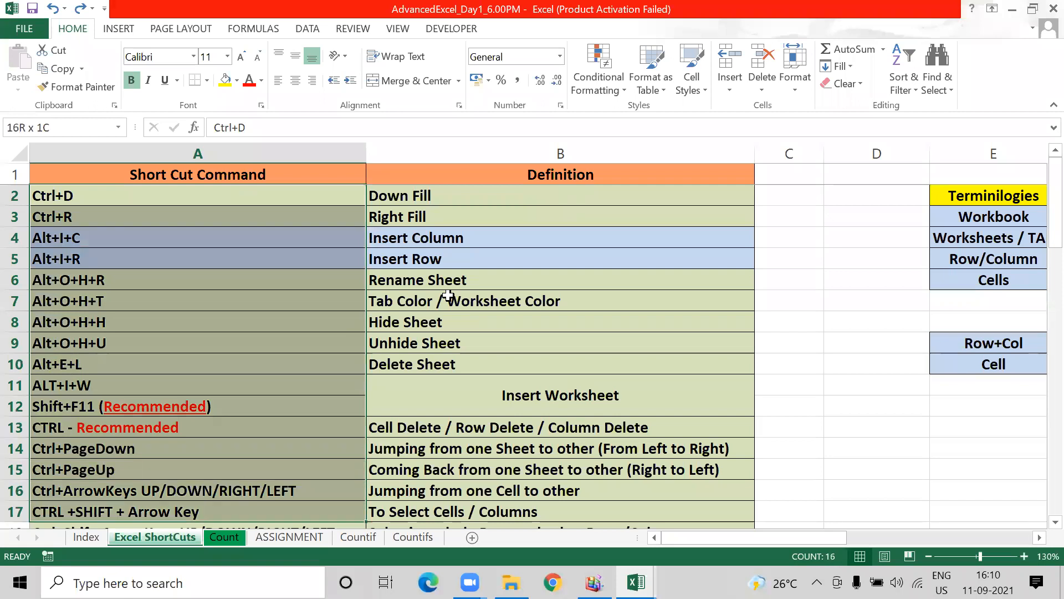
{"action": "key", "text": "shift+Down"}
{"action": "key", "text": "shift+Down"}
{"action": "key", "text": "shift+Down"}
{"action": "key", "text": "shift+Down"}
{"action": "key", "text": "shift+Down"}
{"action": "key", "text": "shift+Down"}
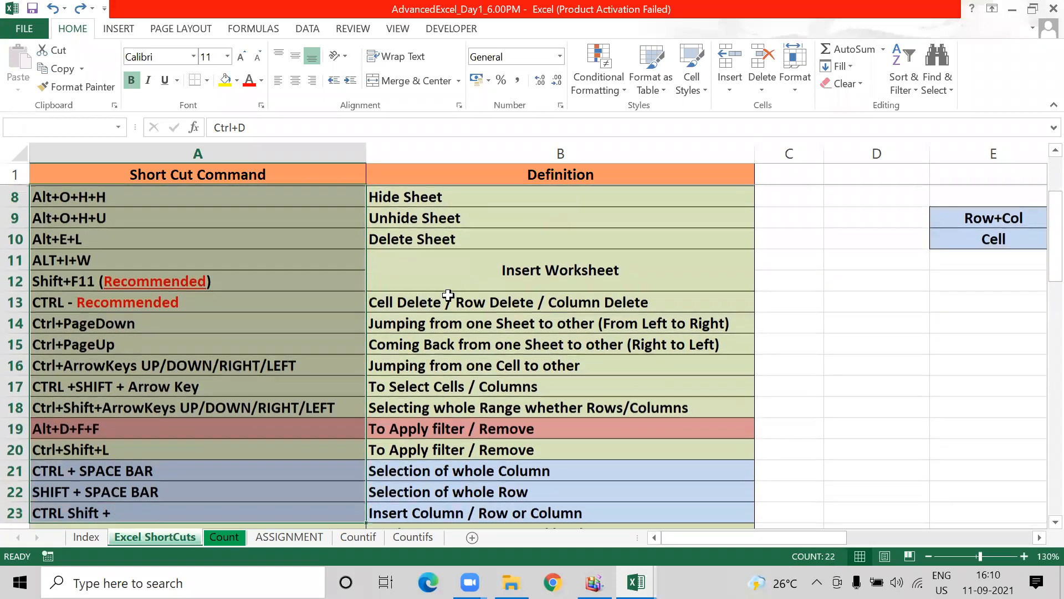
{"action": "key", "text": "shift+Down"}
{"action": "key", "text": "shift+Down"}
{"action": "key", "text": "shift+Down"}
{"action": "key", "text": "Up"}
{"action": "key", "text": "Down"}
{"action": "key", "text": "Up"}
{"action": "key", "text": "Down"}
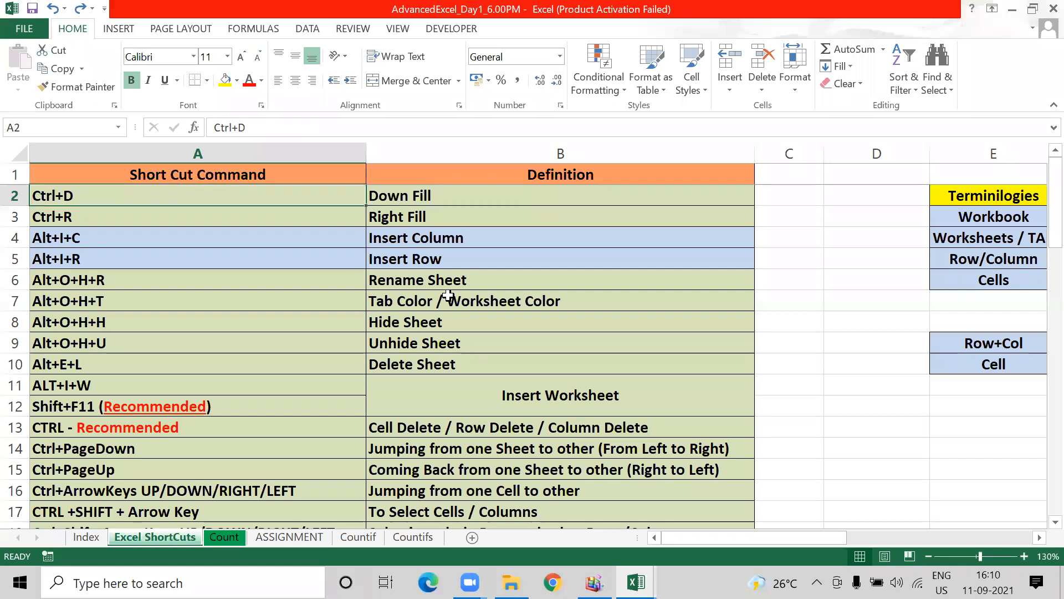
- Switch back to Book1, insert a column before the Name column and enter the header S No in A1
{"action": "key", "text": "alt+Tab"}
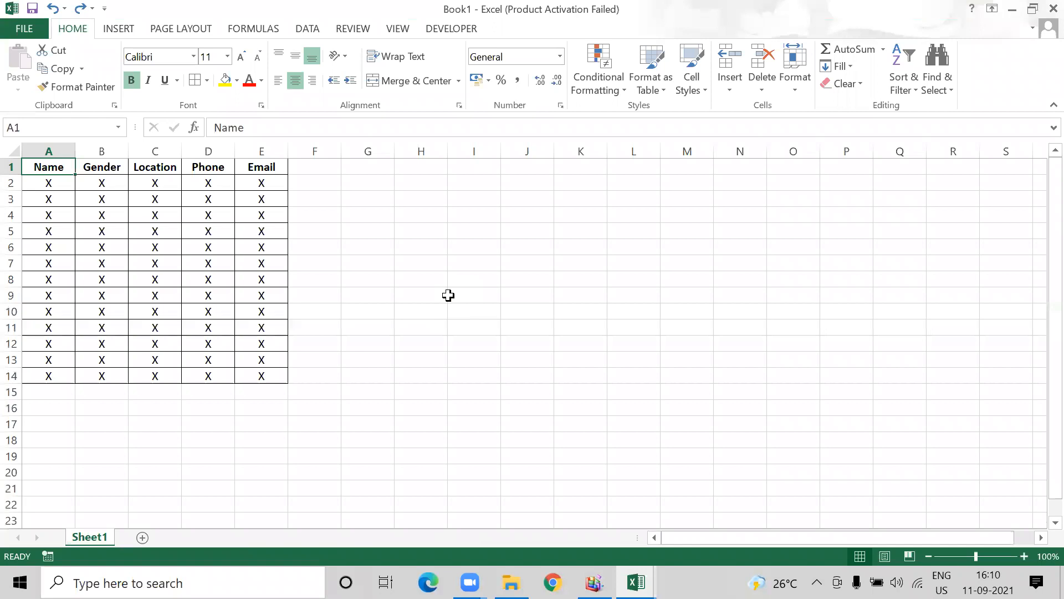
{"action": "key", "text": "alt"}
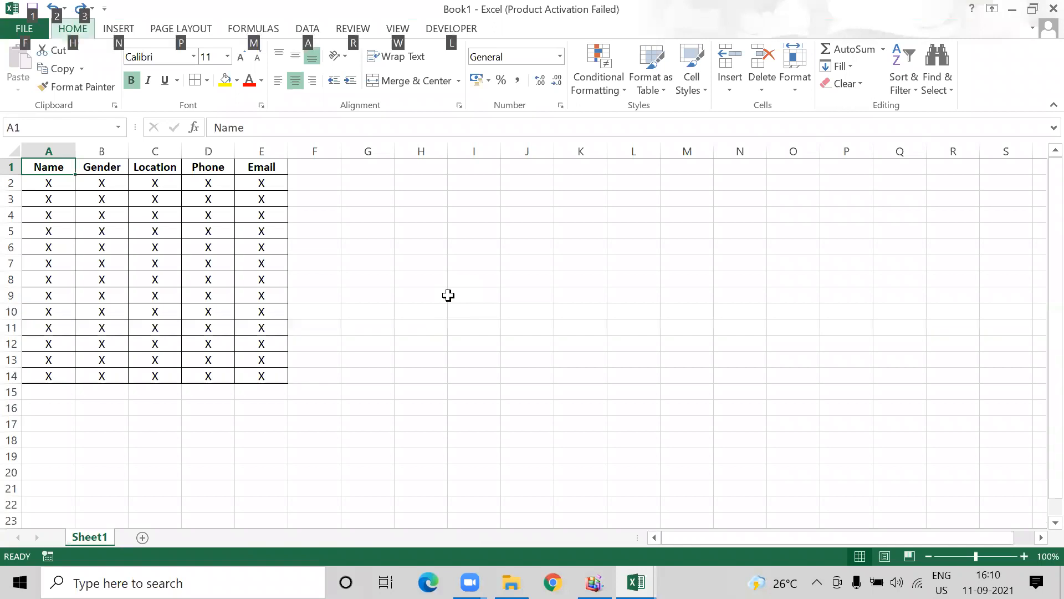
{"action": "key", "text": "i"}
{"action": "key", "text": "c"}
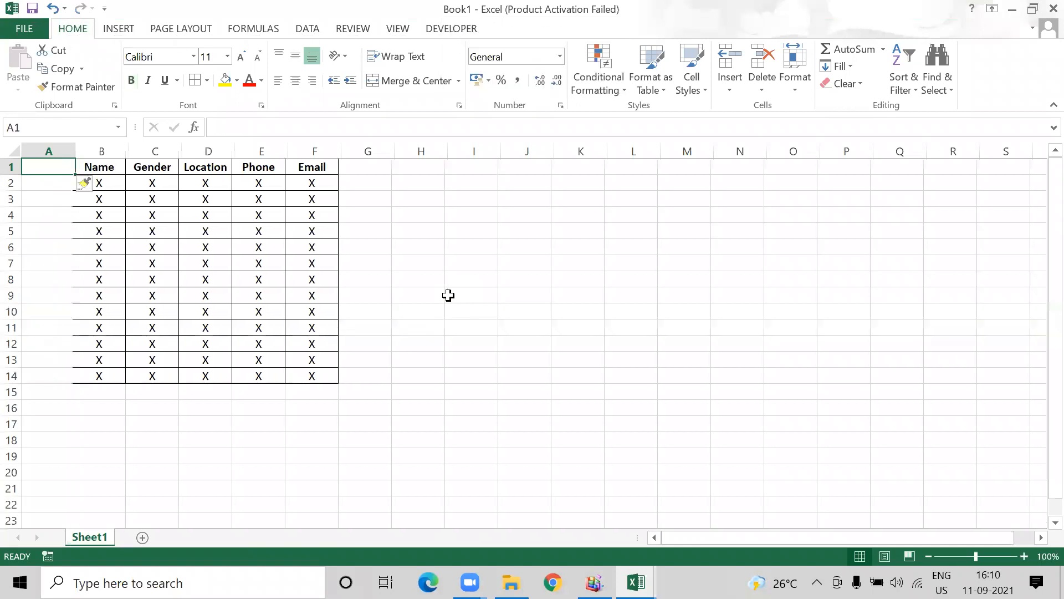
{"action": "key", "text": "Left"}
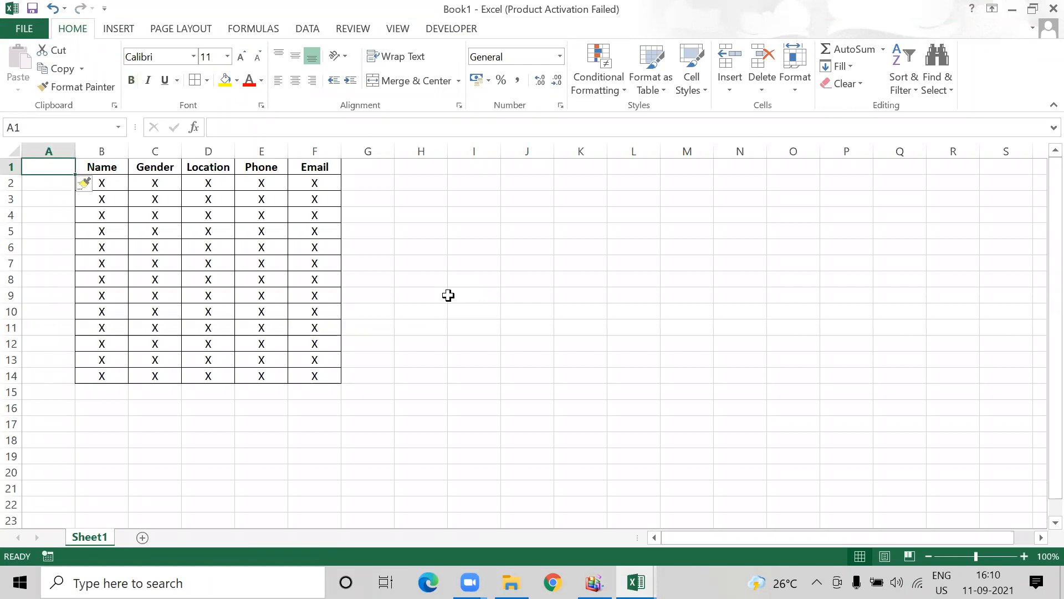
{"action": "key", "text": "BackSpace"}
{"action": "type", "text": "S No"}
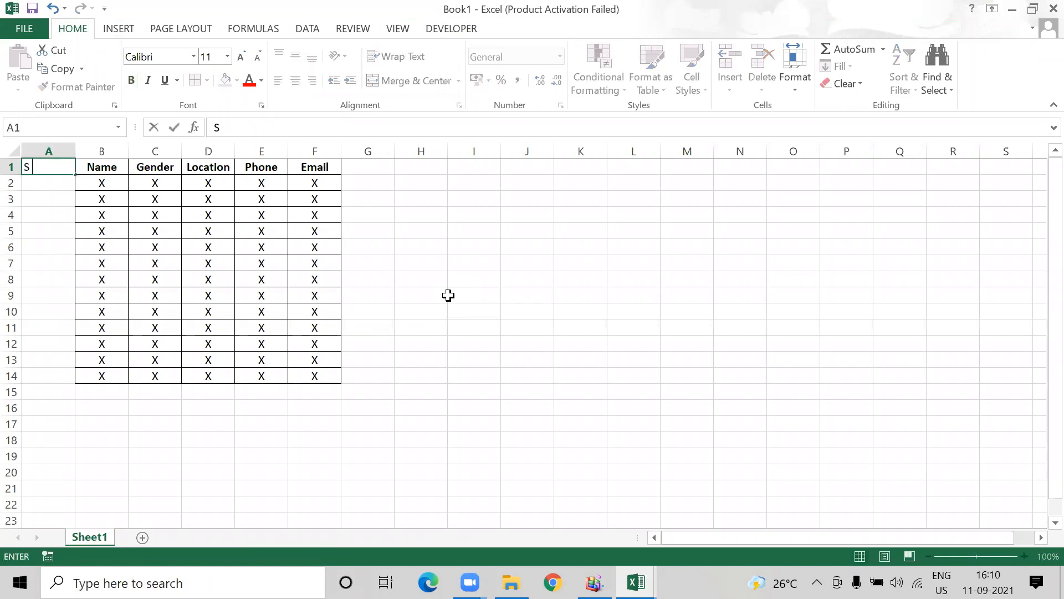
{"action": "key", "text": "Tab"}
{"action": "key", "text": "Left"}
- Delete the entire S No column A
{"action": "key", "text": "ctrl+shift+Right"}
{"action": "key", "text": "ctrl+shift+Down"}
{"action": "key", "text": "Left"}
{"action": "key", "text": "ctrl+space"}
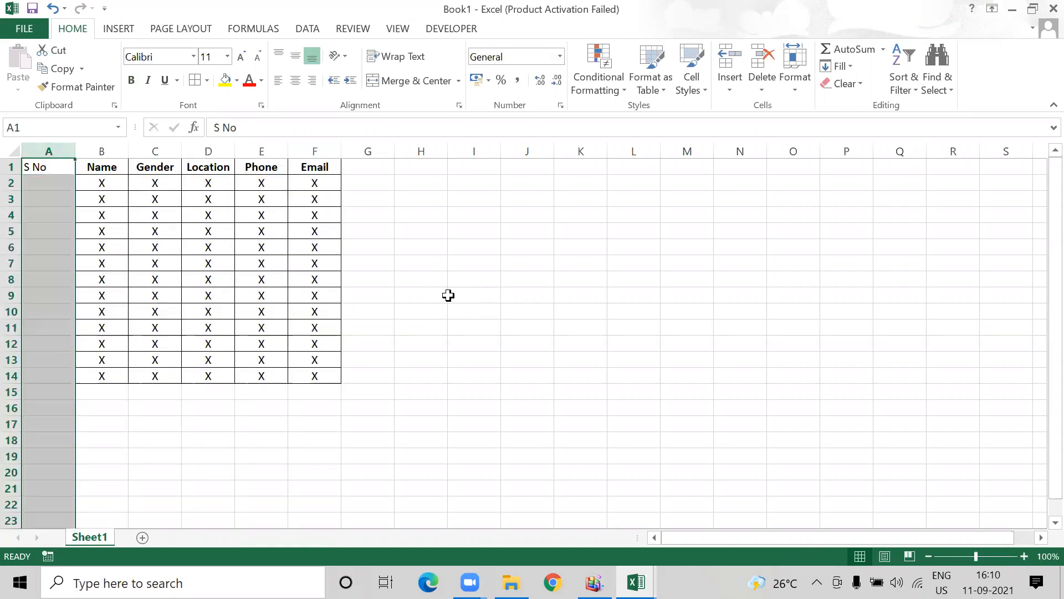
{"action": "key", "text": "ctrl+minus"}
- Select the whole table range A1:E14 and return to cell A1
{"action": "key", "text": "Left"}
{"action": "key", "text": "ctrl+shift+Right"}
{"action": "key", "text": "ctrl+shift+Down"}
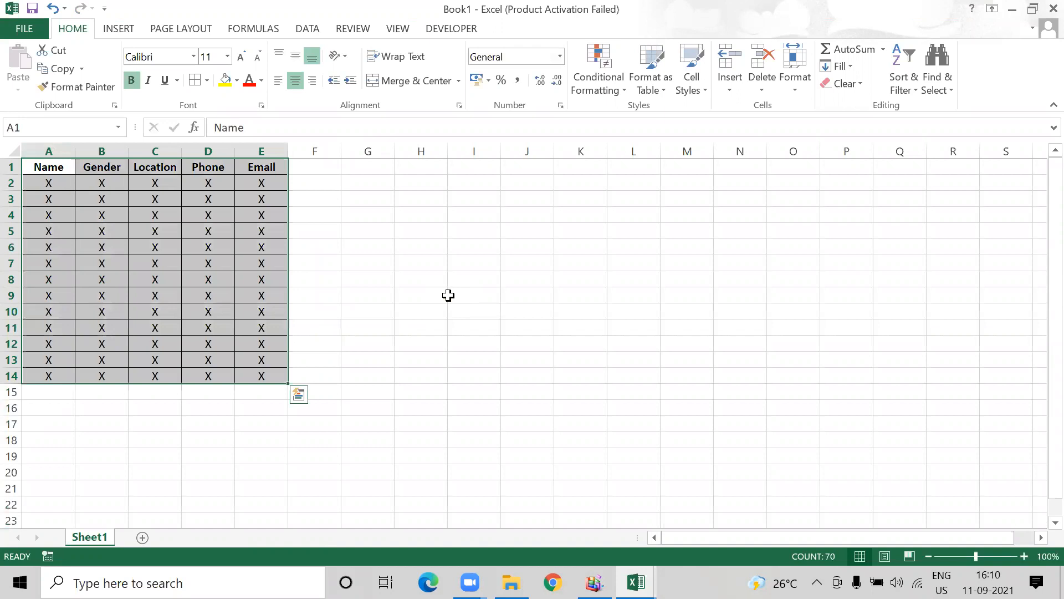
{"action": "key", "text": "Left"}
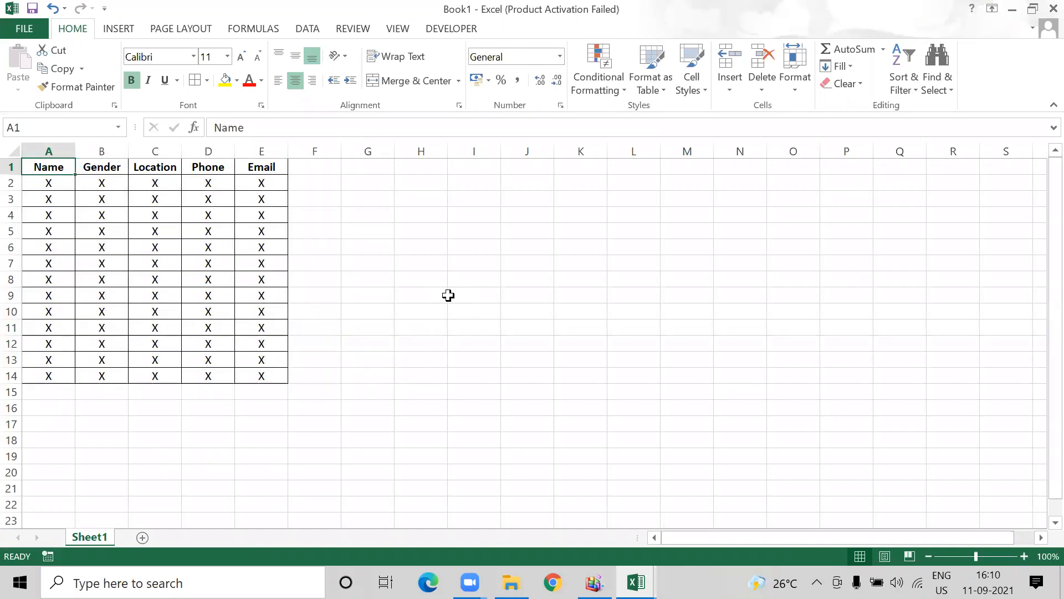
- Increase the height of header row 1 and middle-align its headings vertically
{"action": "key", "text": "ctrl+shift+Right"}
{"action": "key", "text": "Left"}
{"action": "key", "text": "ctrl+shift+Right"}
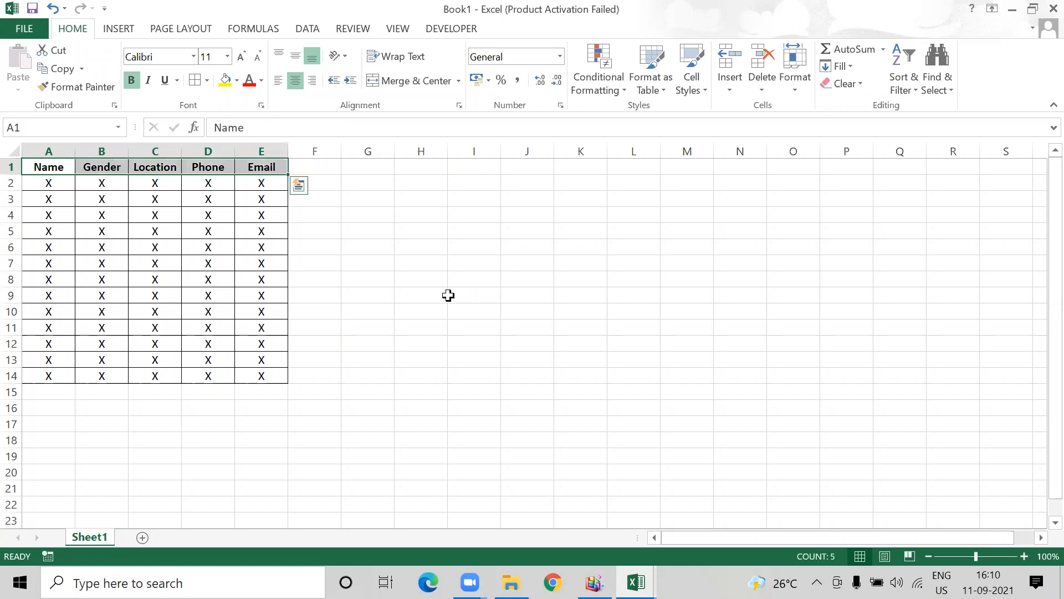
{"action": "left_click_drag", "start_coordinate": [7, 174], "coordinate": [9, 183]}
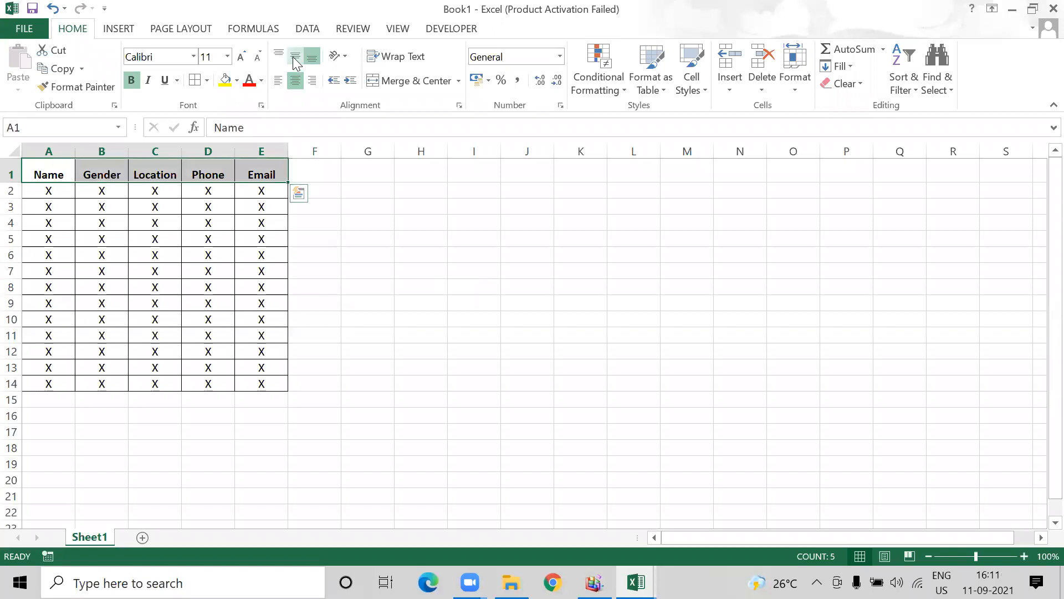
{"action": "left_click", "coordinate": [295, 56]}
{"action": "left_click", "coordinate": [53, 174]}
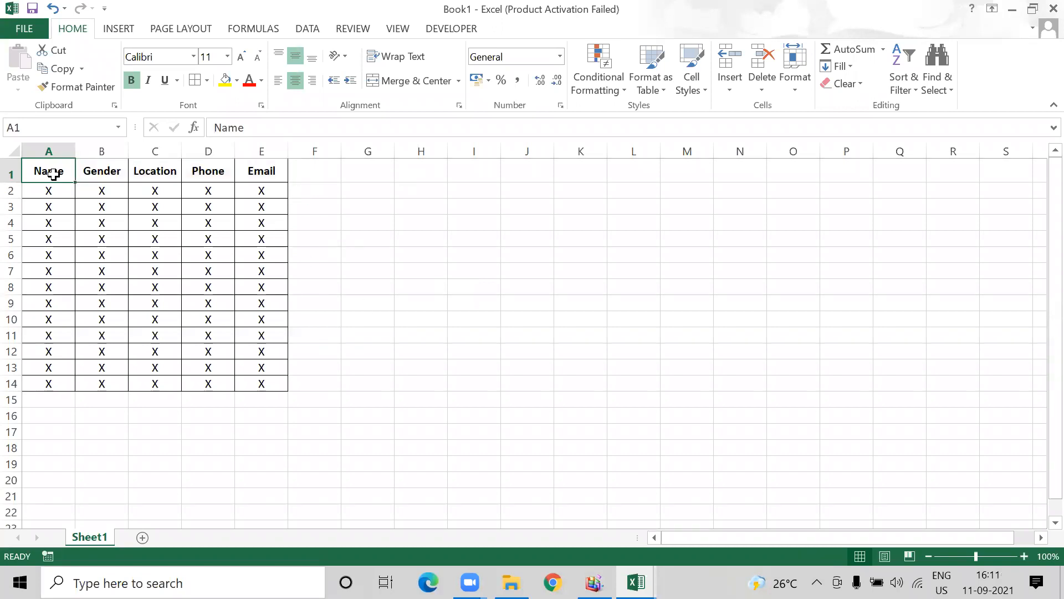
- Practise jumping to the ends of the header row and selecting across A1:E1, finishing at A1
{"action": "key", "text": "ctrl+Right"}
{"action": "key", "text": "ctrl+shift+Left"}
{"action": "key", "text": "Left"}
{"action": "key", "text": "ctrl+Left"}
{"action": "key", "text": "ctrl+shift+Right"}
{"action": "key", "text": "ctrl+Left"}
{"action": "key", "text": "ctrl+shift+Right"}
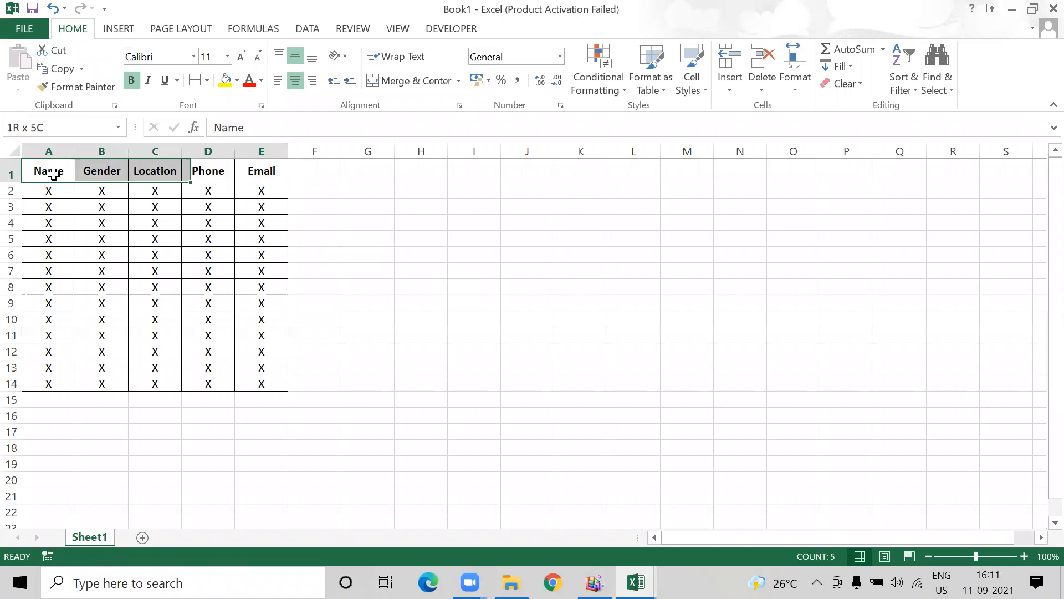
{"action": "key", "text": "ctrl+Left"}
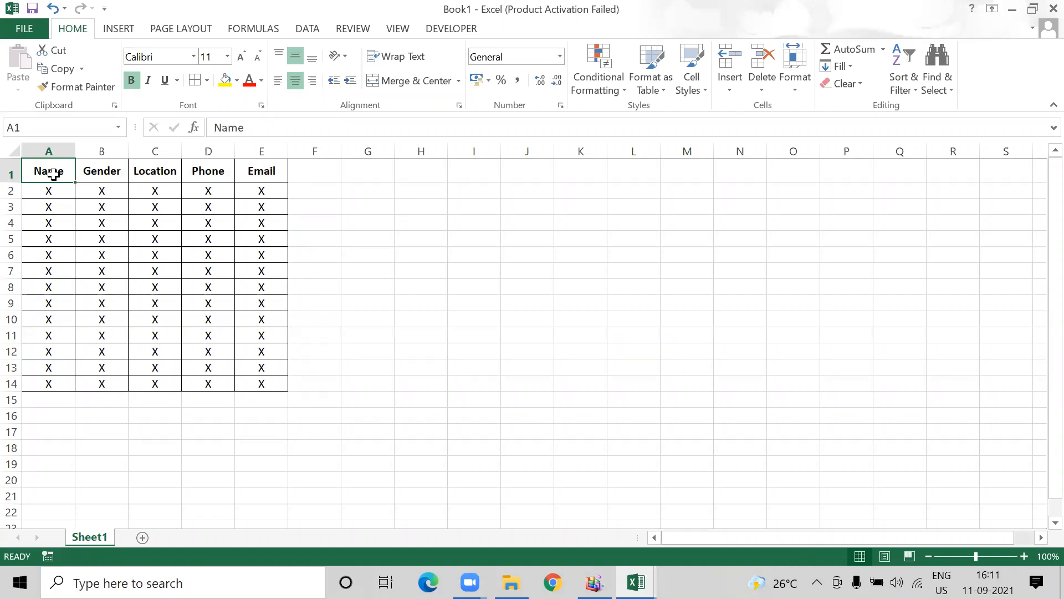
- Switch to the AdvancedExcel_Day1_6.00PM workbook and review the Insert Column and Insert Row shortcut entries
{"action": "key", "text": "alt+Tab"}
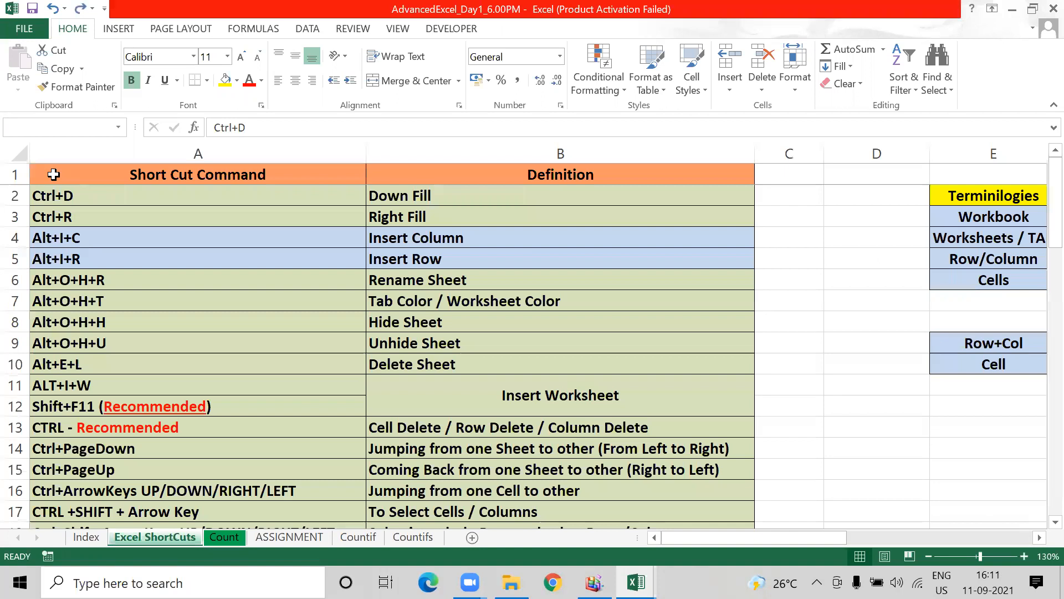
{"action": "key", "text": "Right"}
{"action": "key", "text": "Left"}
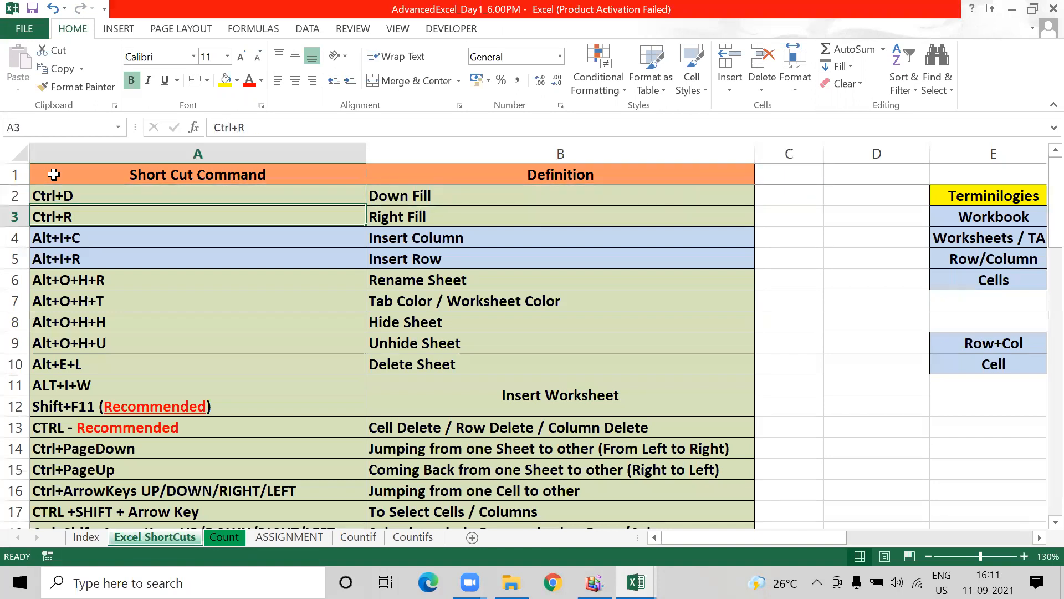
{"action": "key", "text": "Down"}
{"action": "key", "text": "Down"}
{"action": "key", "text": "Down"}
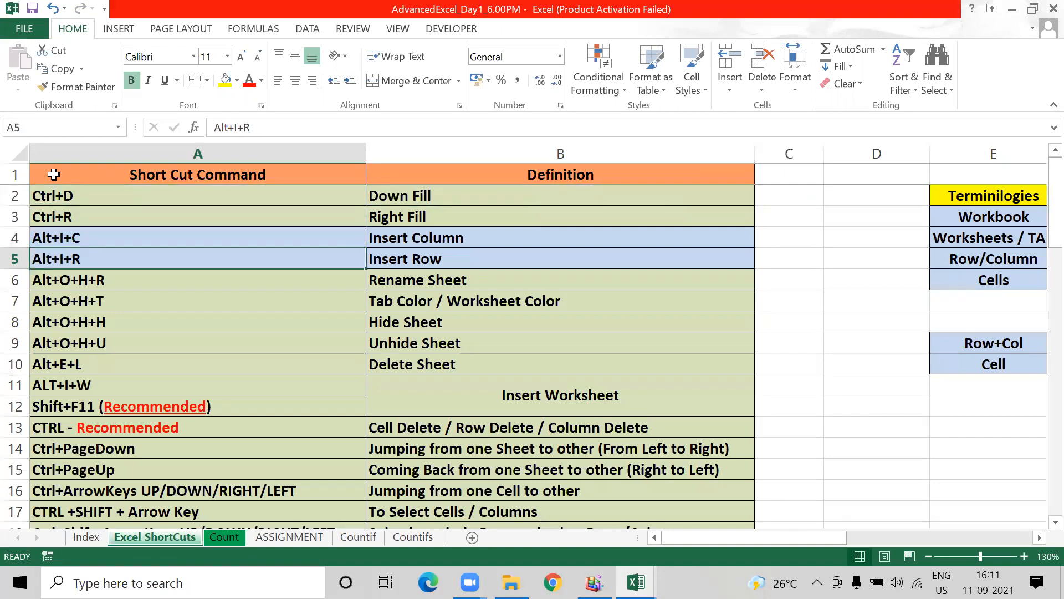
{"action": "key", "text": "Up"}
{"action": "key", "text": "Right"}
{"action": "key", "text": "Left"}
- Switch to Book1 and fill the table cells A5:E5 with yellow
{"action": "key", "text": "alt+Tab"}
{"action": "key", "text": "Down"}
{"action": "key", "text": "Down"}
{"action": "key", "text": "Down"}
{"action": "key", "text": "Down"}
{"action": "key", "text": "shift+Right"}
{"action": "key", "text": "shift+Right"}
{"action": "key", "text": "shift+Right"}
{"action": "key", "text": "shift+Right"}
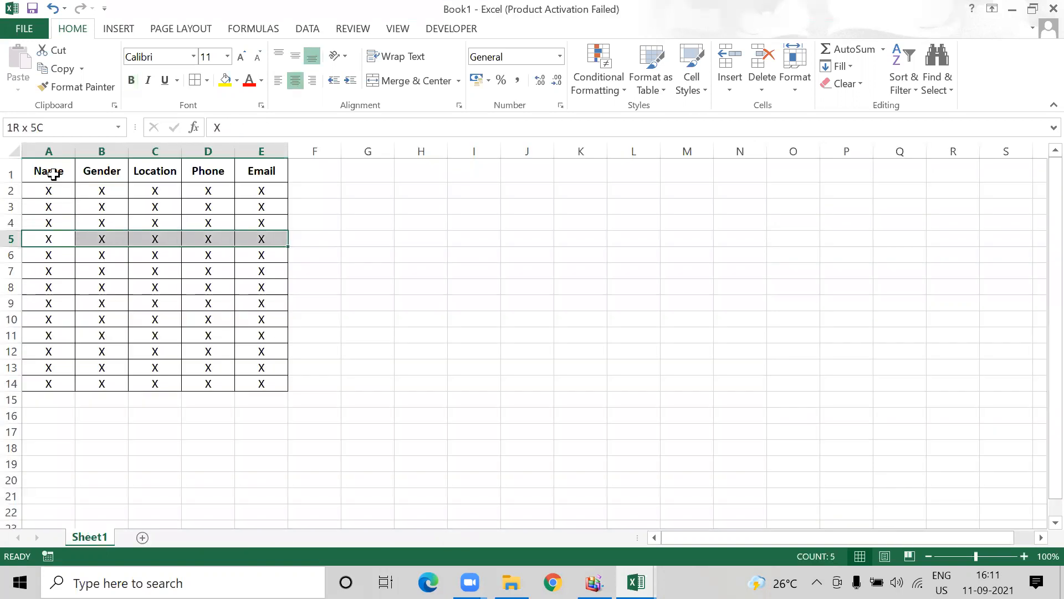
{"action": "left_click", "coordinate": [225, 82]}
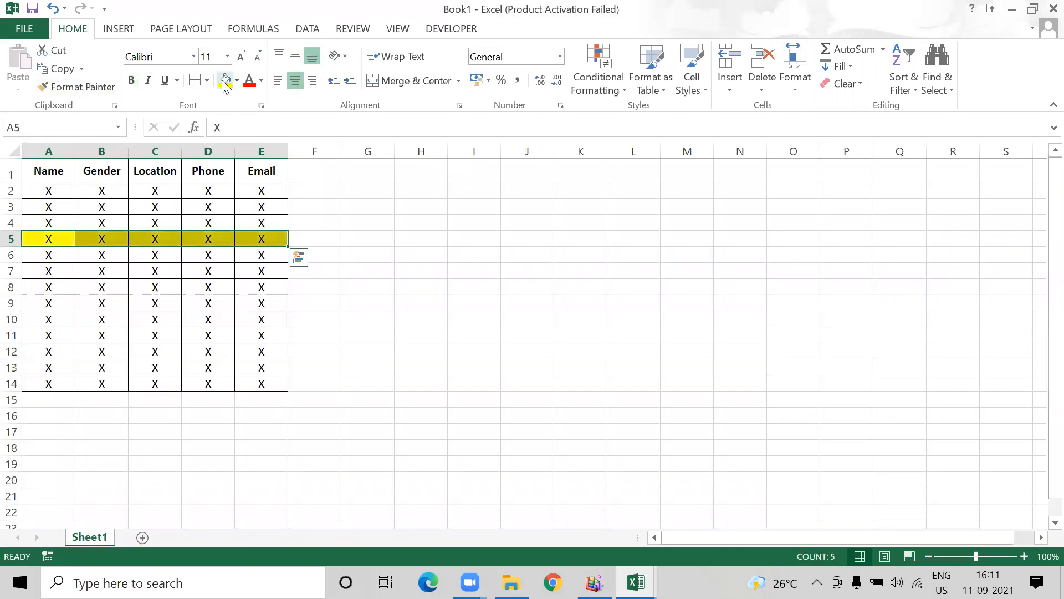
{"action": "key", "text": "Left"}
{"action": "key", "text": "Right"}
{"action": "key", "text": "Left"}
{"action": "key", "text": "Right"}
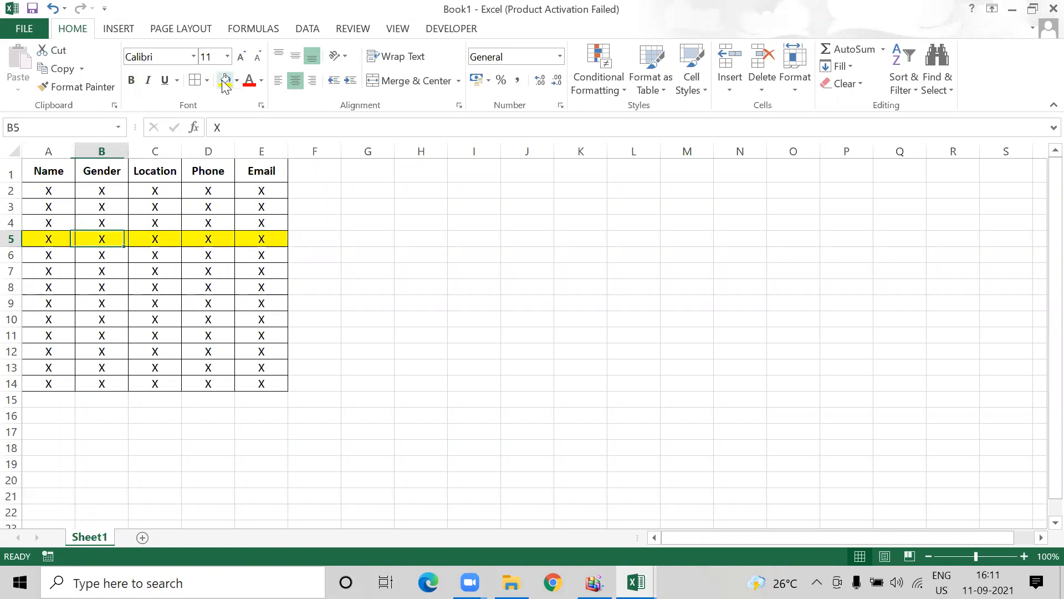
{"action": "key", "text": "Left"}
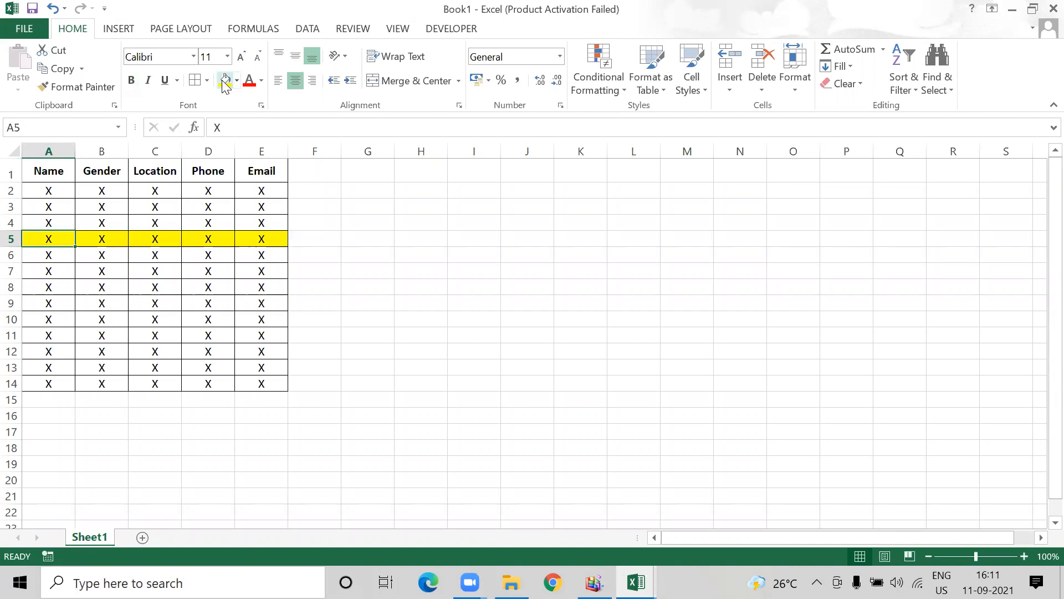
{"action": "key", "text": "Right"}
{"action": "key", "text": "Left"}
- Check the Insert Row shortcut in the other workbook, and insert an empty row above the yellow row in Book1
{"action": "key", "text": "alt+Tab"}
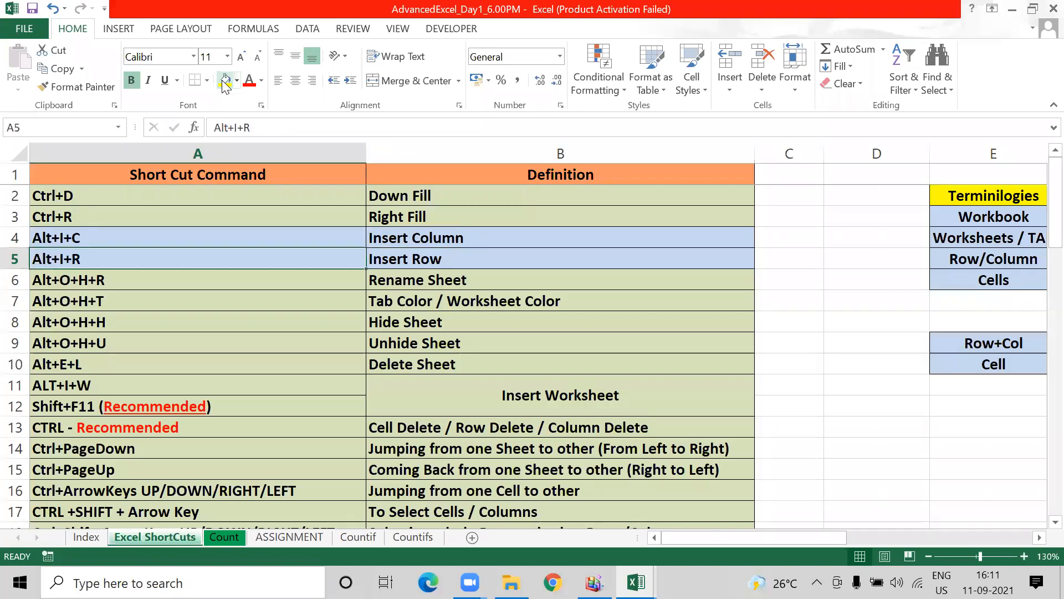
{"action": "key", "text": "alt+Tab"}
{"action": "key", "text": "alt"}
{"action": "key", "text": "i"}
{"action": "key", "text": "r"}
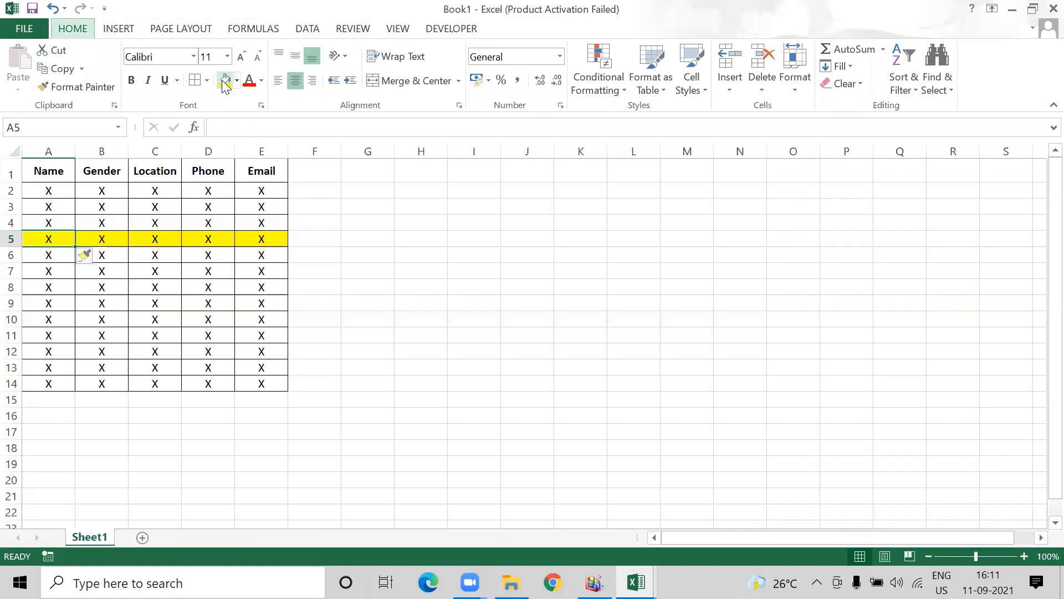
{"action": "key", "text": "shift+Right"}
{"action": "key", "text": "shift+Right"}
{"action": "key", "text": "shift+Right"}
{"action": "key", "text": "shift+Right"}
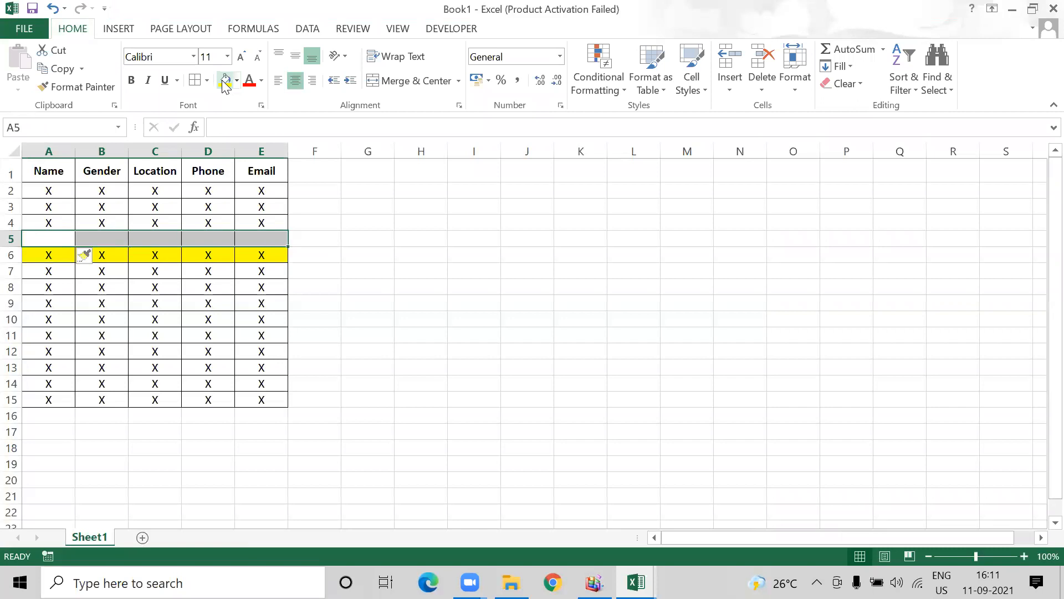
{"action": "key", "text": "Left"}
{"action": "key", "text": "Down"}
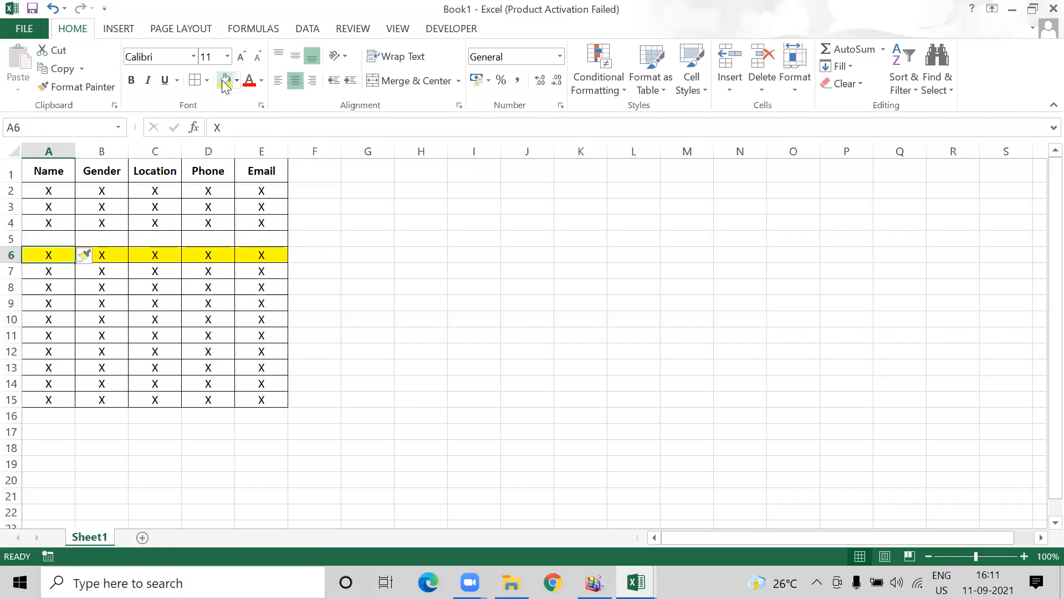
{"action": "key", "text": "Up"}
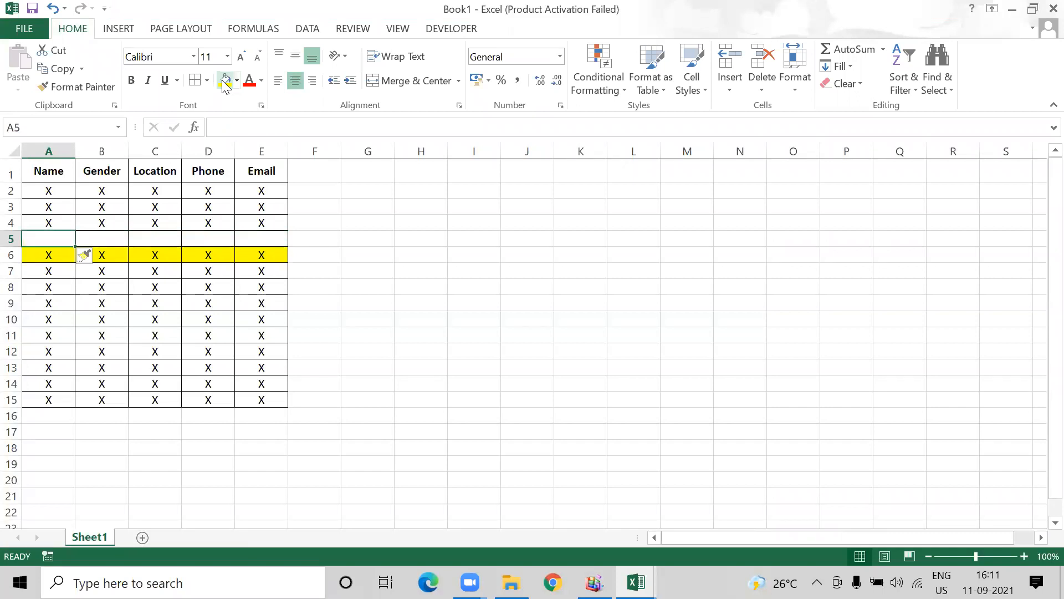
- Insert two more empty rows at row 5, above the yellow row
{"action": "key", "text": "alt+h"}
{"action": "key", "text": "i"}
{"action": "key", "text": "r"}
{"action": "key", "text": "alt"}
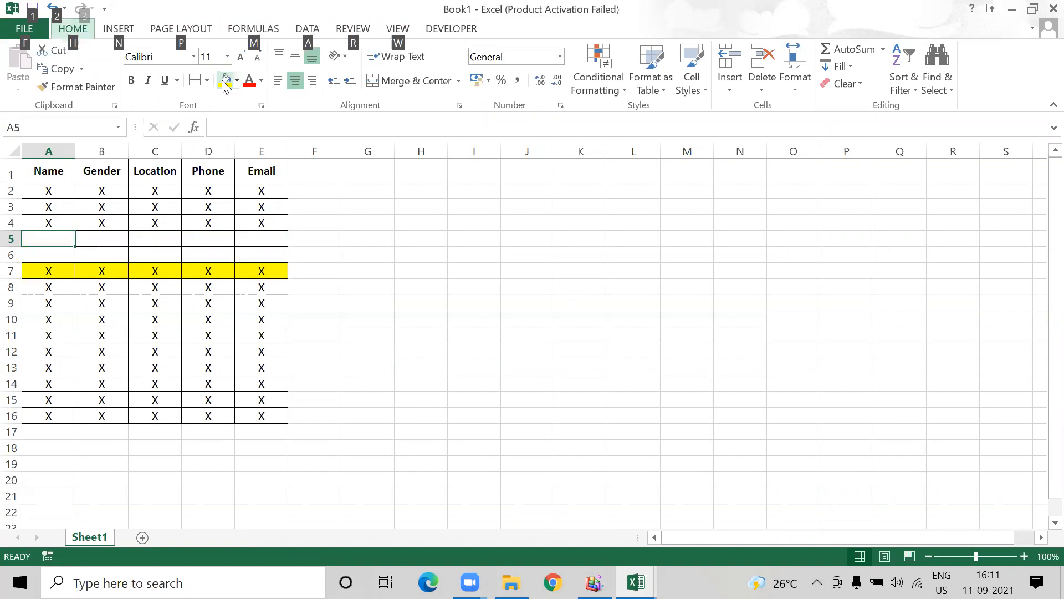
{"action": "key", "text": "h"}
{"action": "key", "text": "i"}
{"action": "key", "text": "r"}
- Select the empty table cells A5:E7 above the yellow row
{"action": "key", "text": "shift+Down"}
{"action": "key", "text": "shift+Right"}
{"action": "key", "text": "shift+Down"}
{"action": "key", "text": "shift+Right"}
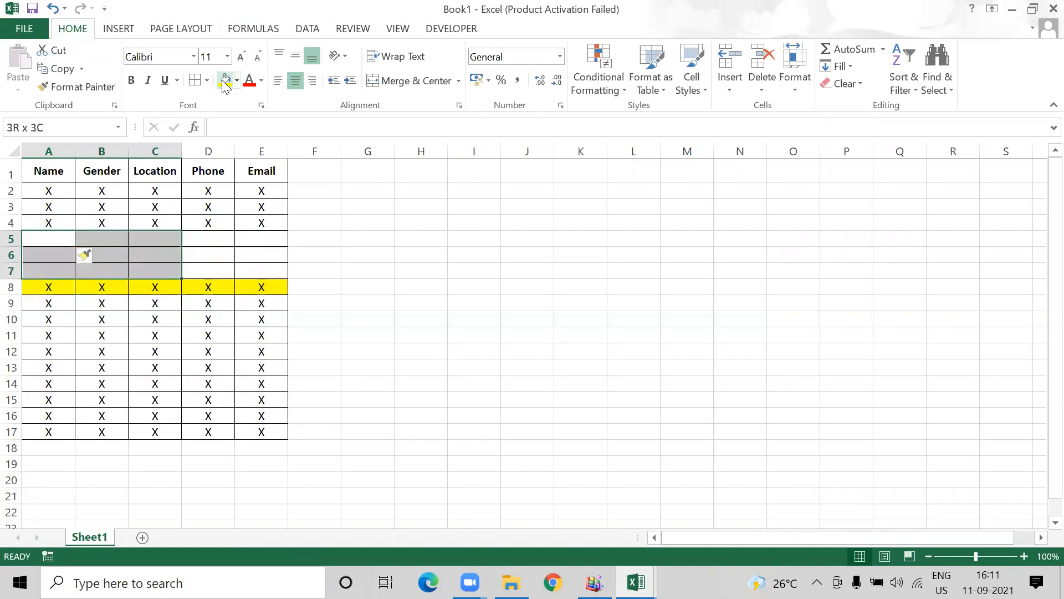
{"action": "key", "text": "shift+Right"}
{"action": "key", "text": "shift+Right"}
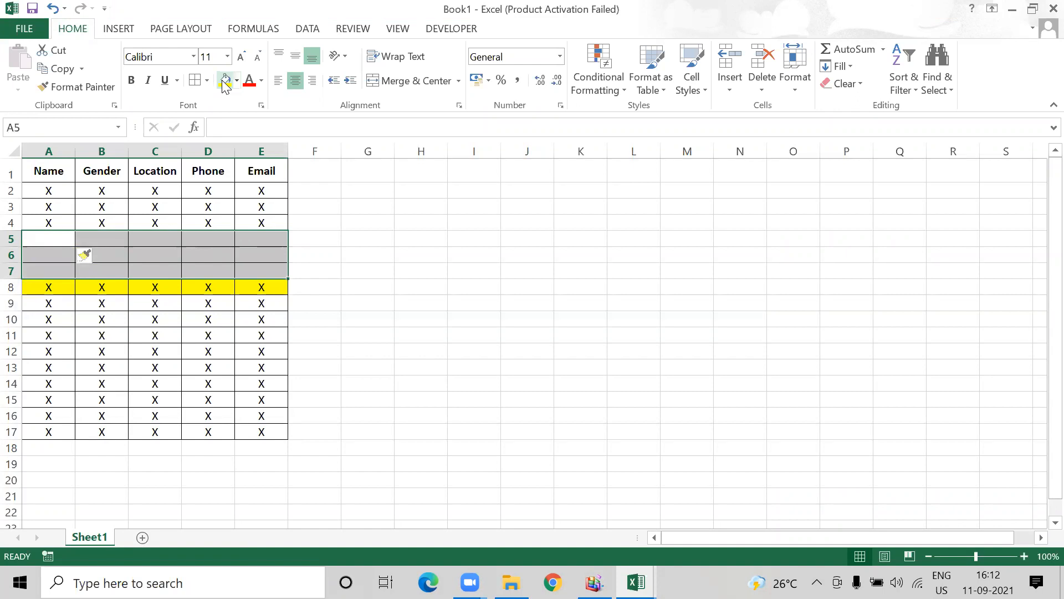
- Switch to the AdvancedExcel_Day1_6.00PM workbook and go to the Rename Sheet shortcut in cell A6
{"action": "key", "text": "shift+space"}
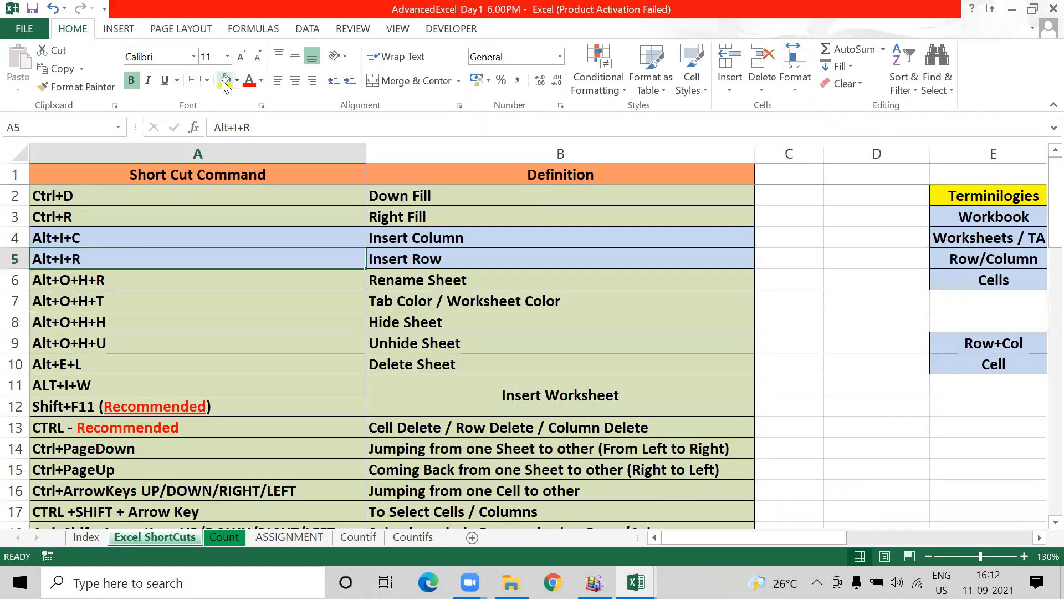
{"action": "key", "text": "Tab"}
{"action": "key", "text": "Tab"}
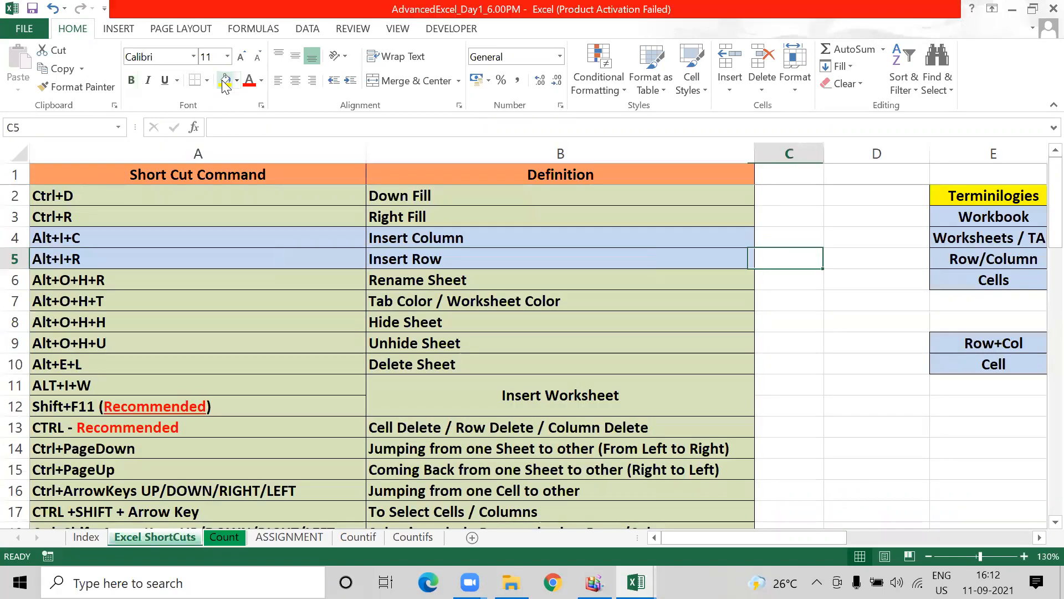
{"action": "key", "text": "Return"}
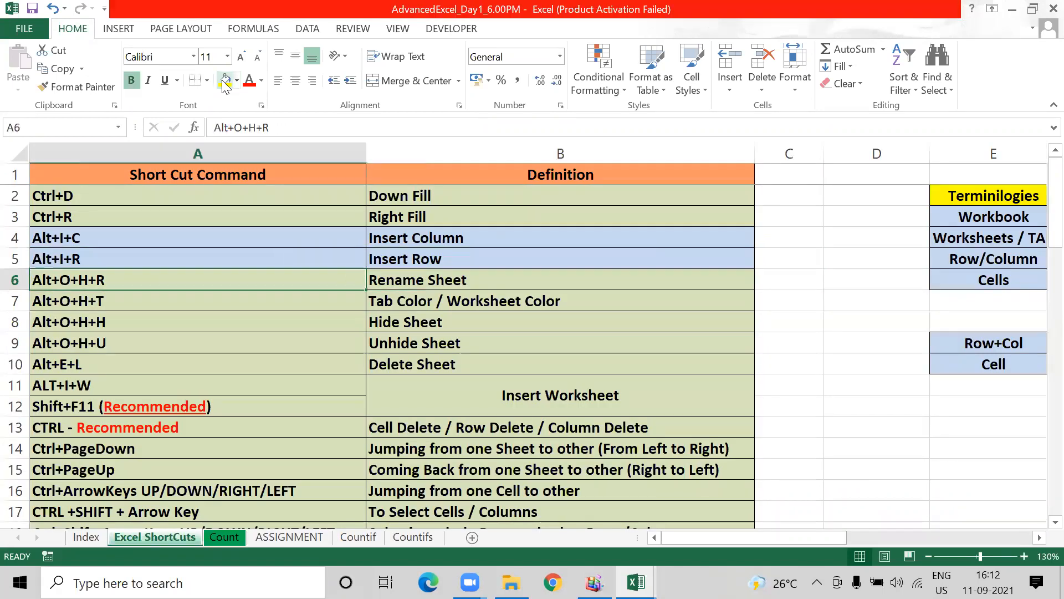
- Compare the Rename Sheet shortcut in row 6 with its definition in the neighbouring column
{"action": "key", "text": "Right"}
{"action": "key", "text": "Left"}
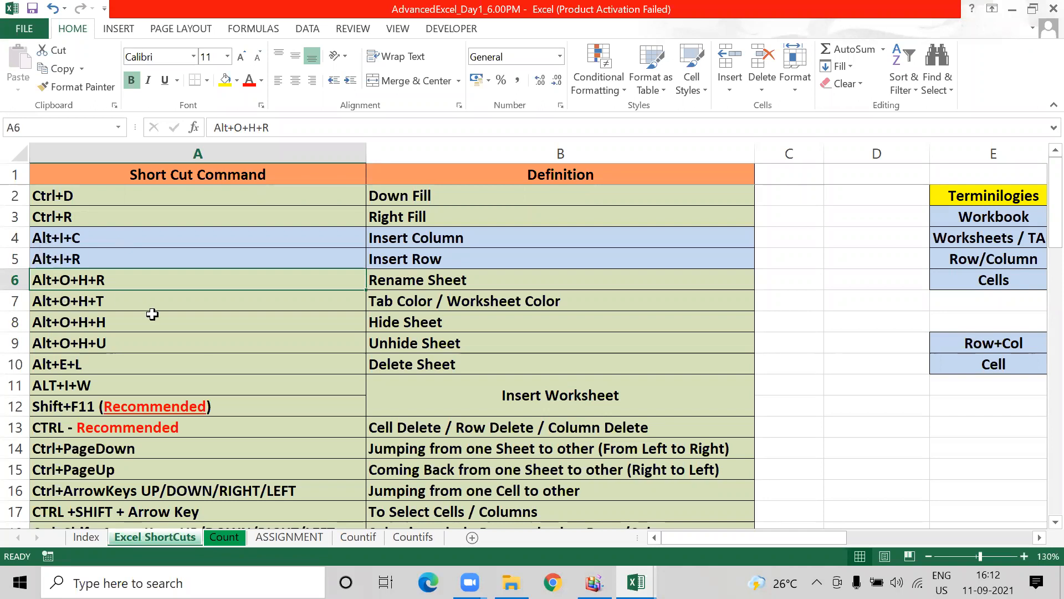
{"action": "key", "text": "Right"}
{"action": "key", "text": "Left"}
{"action": "key", "text": "Right"}
{"action": "key", "text": "Left"}
{"action": "key", "text": "alt+Tab"}
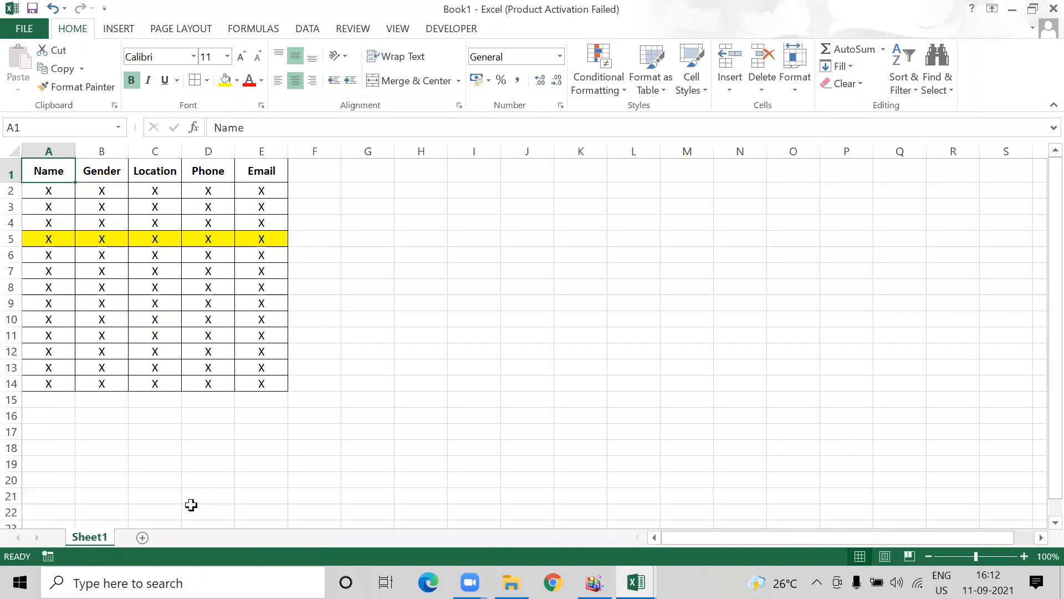
{"action": "double_click", "coordinate": [91, 537]}
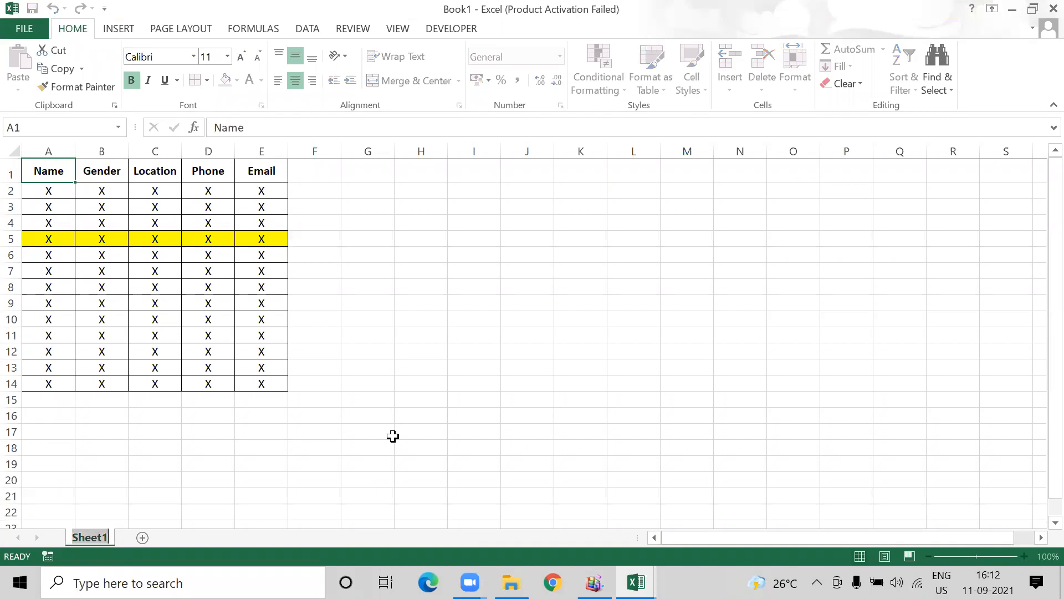
{"action": "type", "text": "dkofkoleflw"}
{"action": "key", "text": "BackSpace"}
{"action": "key", "text": "BackSpace"}
{"action": "key", "text": "BackSpace"}
{"action": "key", "text": "BackSpace"}
{"action": "key", "text": "BackSpace"}
{"action": "key", "text": "BackSpace"}
{"action": "key", "text": "BackSpace"}
{"action": "key", "text": "BackSpace"}
{"action": "key", "text": "Escape"}
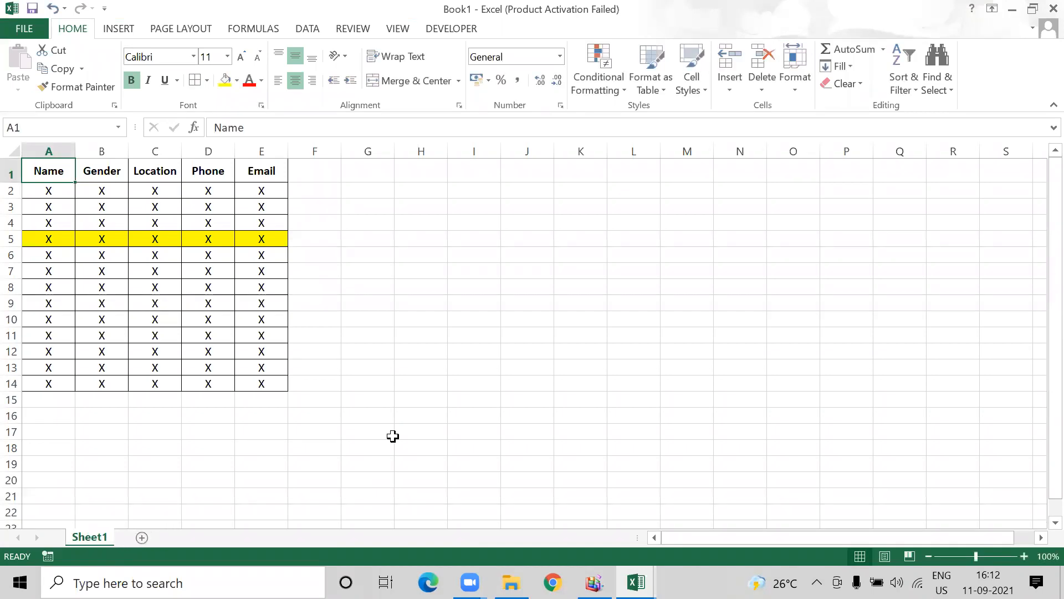
{"action": "right_click", "coordinate": [92, 537]}
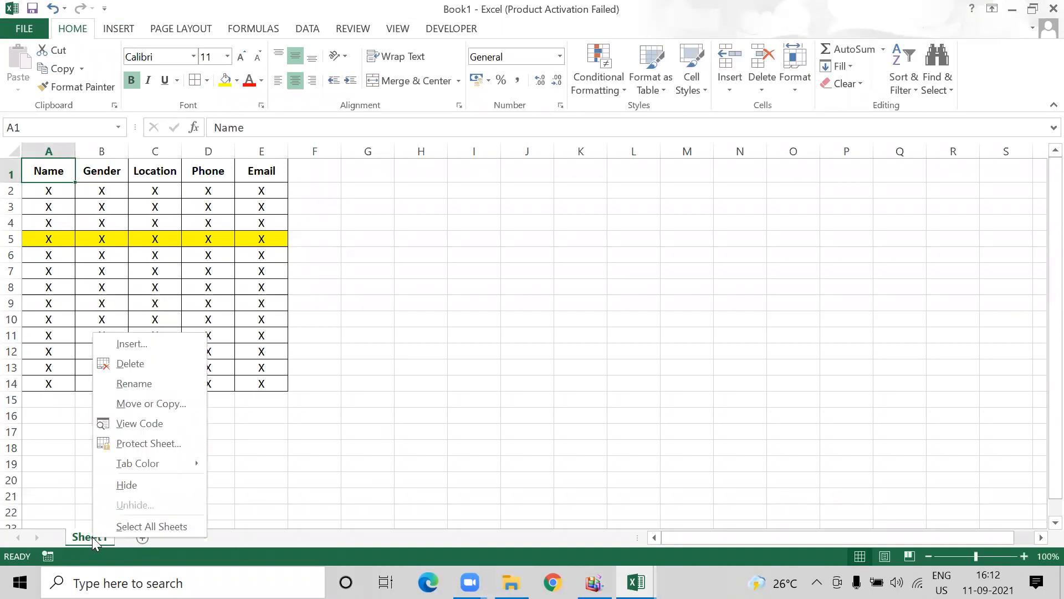
{"action": "left_click", "coordinate": [133, 382]}
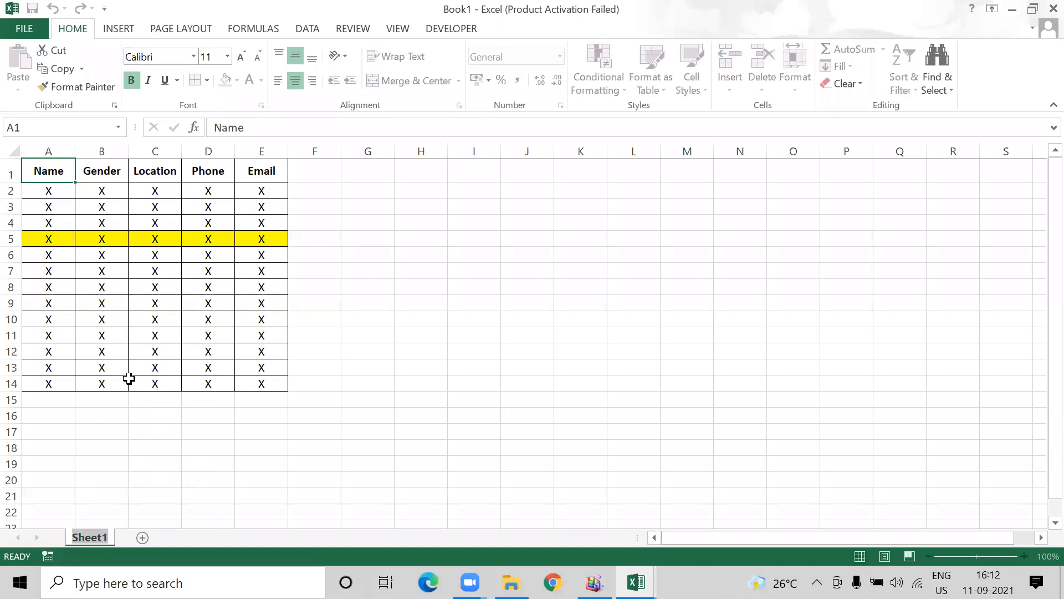
{"action": "key", "text": "Return"}
- Recheck the Rename Sheet shortcut in the reference workbook, and rename Sheet1 in Book1 as Report
{"action": "key", "text": "alt+Tab"}
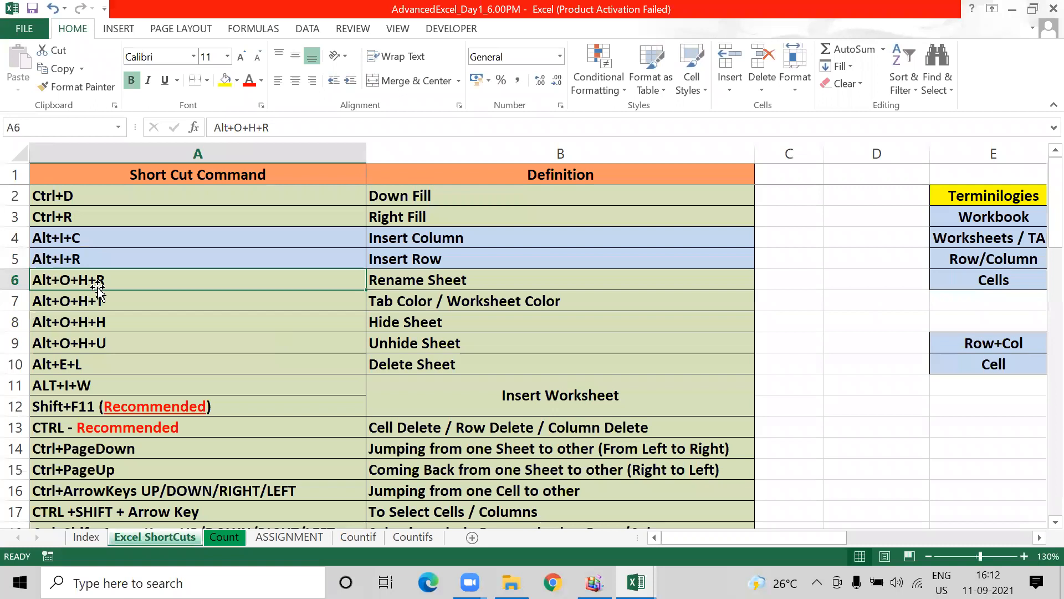
{"action": "key", "text": "alt+Tab"}
{"action": "key", "text": "alt"}
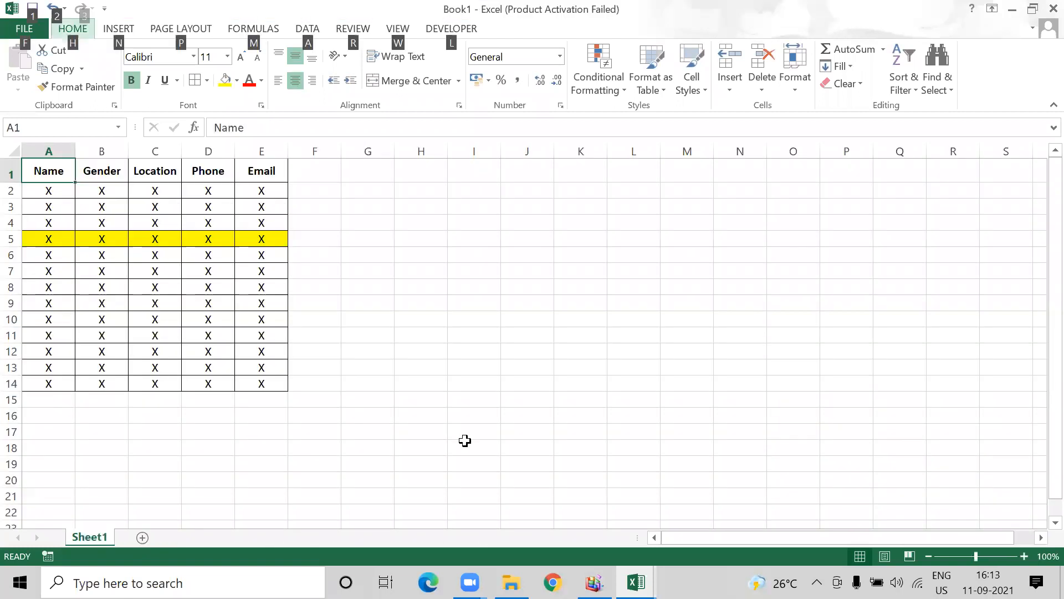
{"action": "key", "text": "o"}
{"action": "key", "text": "h"}
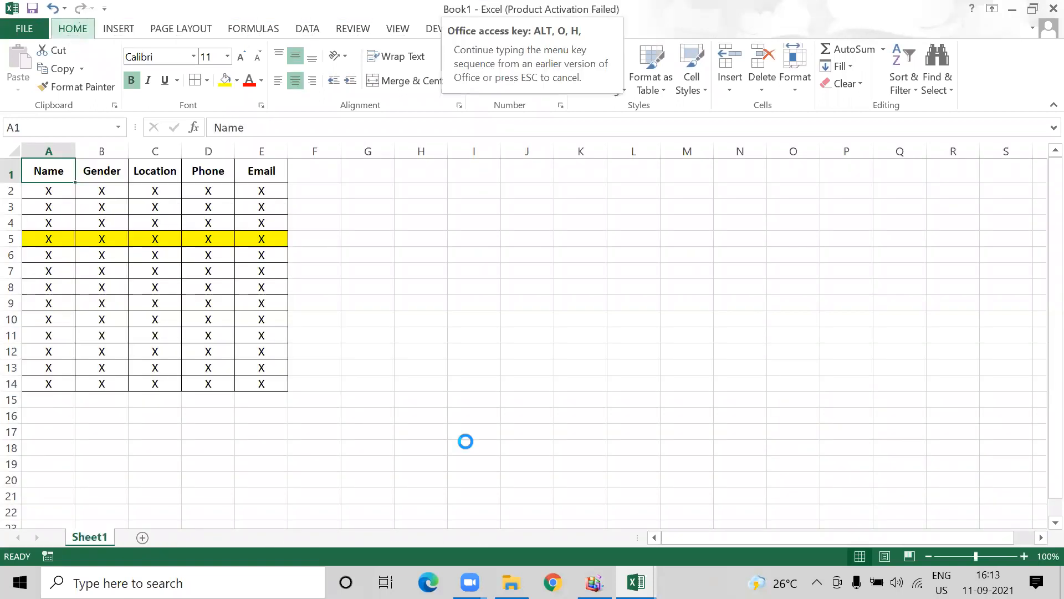
{"action": "type", "text": "r"}
{"action": "type", "text": "rEPORT"}
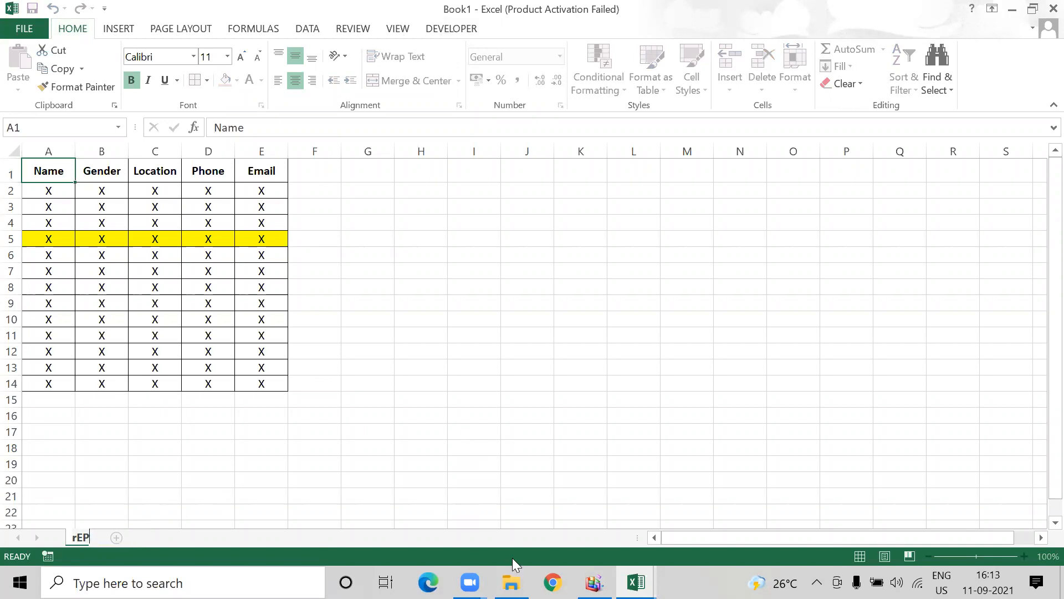
{"action": "key", "text": "BackSpace"}
{"action": "key", "text": "BackSpace"}
{"action": "key", "text": "BackSpace"}
{"action": "key", "text": "BackSpace"}
{"action": "key", "text": "BackSpace"}
{"action": "key", "text": "BackSpace"}
{"action": "type", "text": "Report"}
{"action": "key", "text": "Return"}
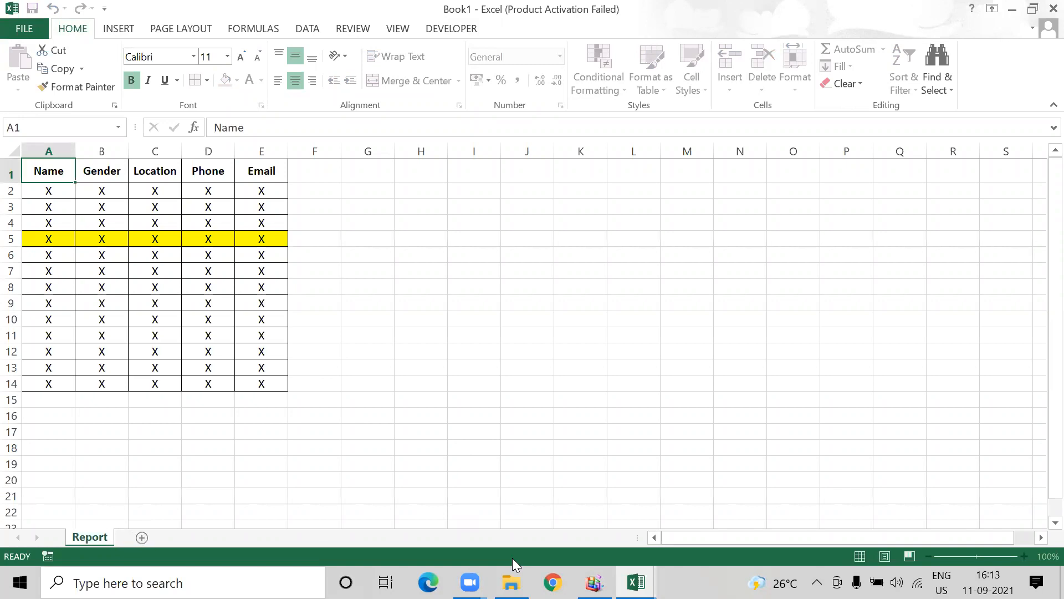
- Switch to the AdvancedExcel_Day1_6.00PM workbook and check the Tab Color / Worksheet Color shortcut in row 7
{"action": "key", "text": "alt+Tab"}
{"action": "key", "text": "Down"}
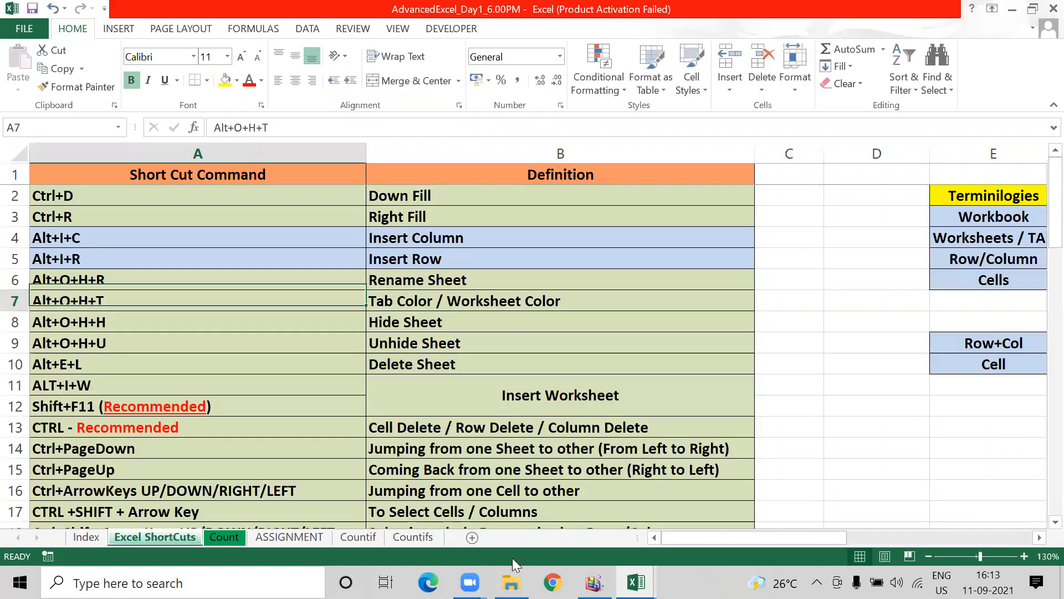
{"action": "key", "text": "shift+Right"}
{"action": "key", "text": "Right"}
{"action": "key", "text": "Left"}
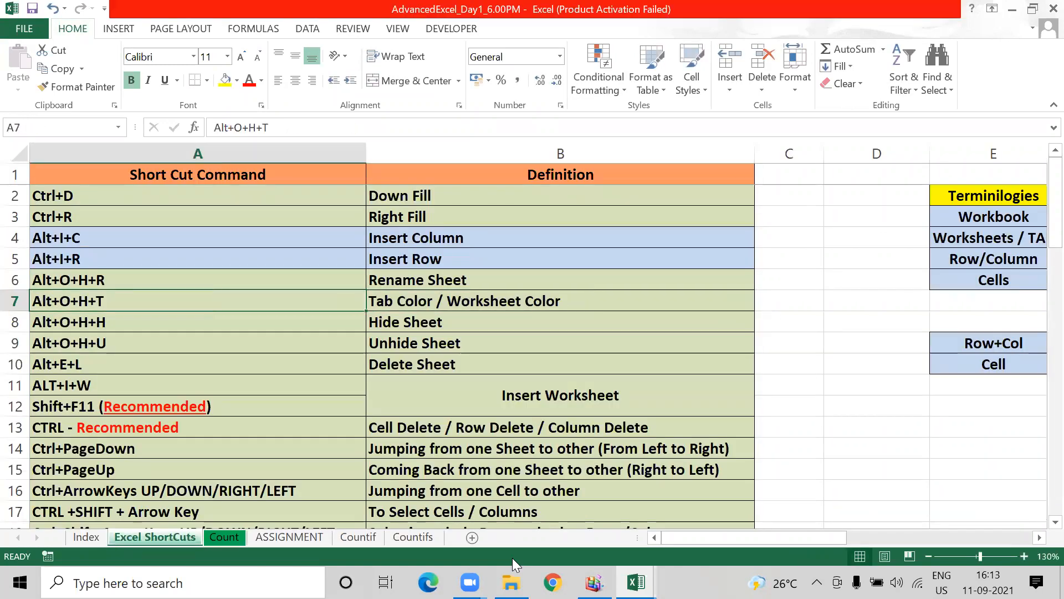
- Switch to Book1 and set the Report sheet's tab color to dark blue from the standard colors
{"action": "key", "text": "alt+Tab"}
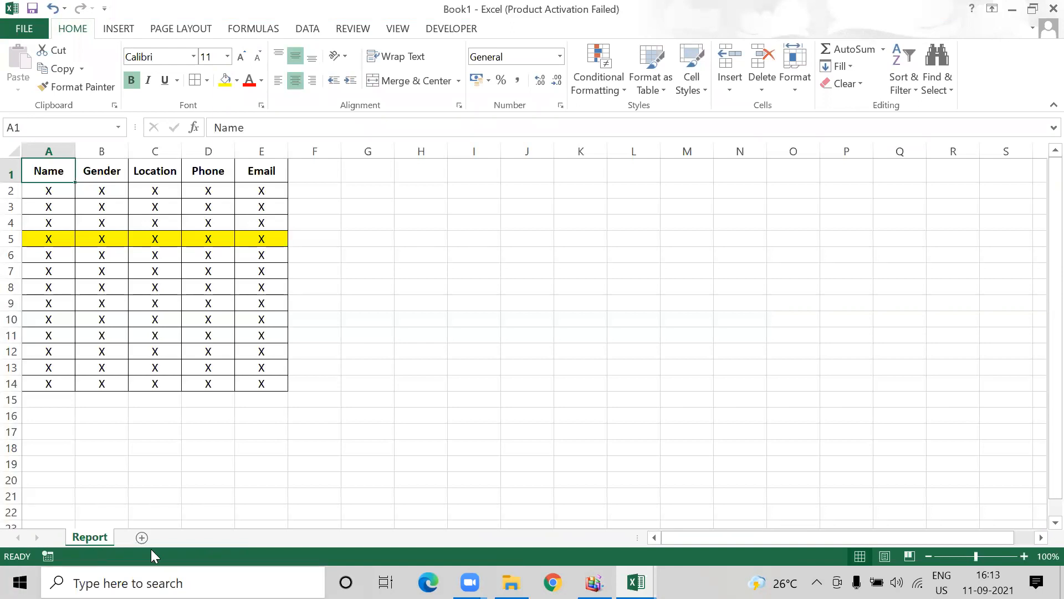
{"action": "type", "text": "Name"}
{"action": "key", "text": "alt+o"}
{"action": "key", "text": "h"}
{"action": "key", "text": "r"}
{"action": "key", "text": "Return"}
{"action": "key", "text": "alt+o"}
{"action": "key", "text": "h"}
{"action": "key", "text": "t"}
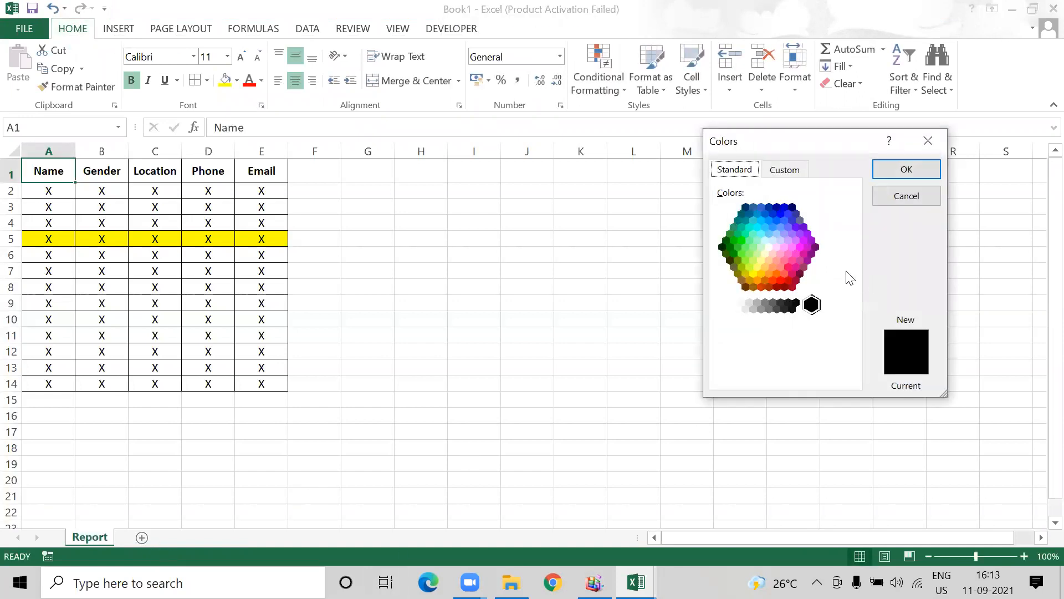
{"action": "left_click", "coordinate": [777, 208]}
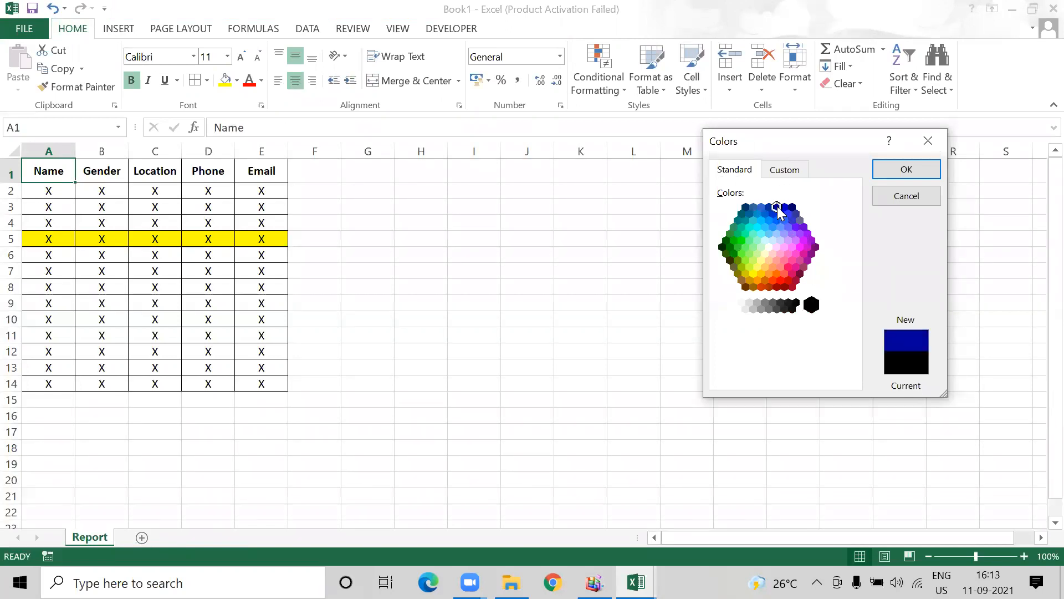
{"action": "left_click", "coordinate": [907, 173]}
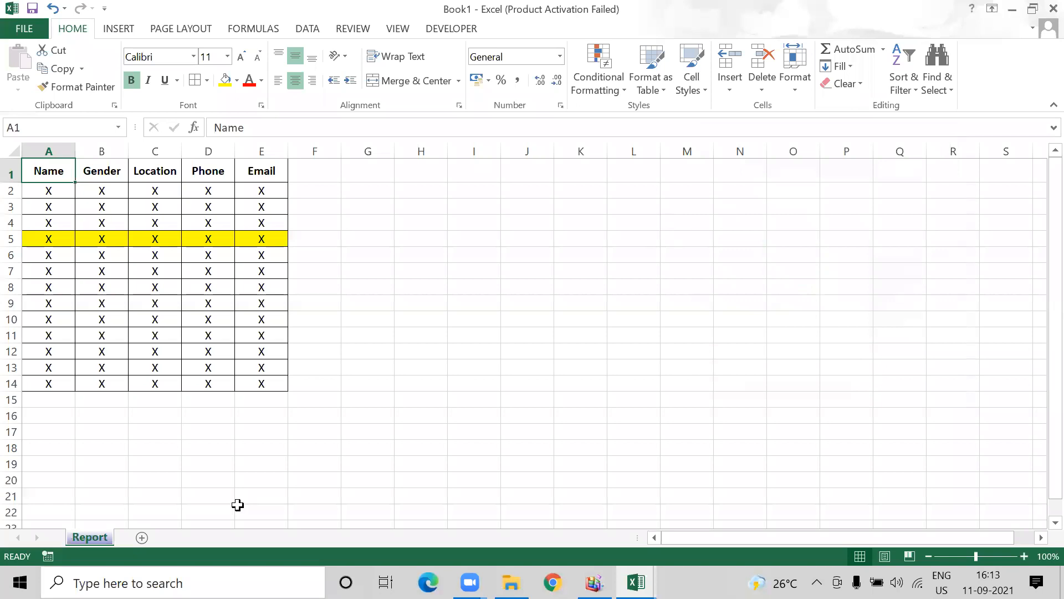
- Add a new worksheet after the Report sheet and return to Report
{"action": "left_click", "coordinate": [142, 538]}
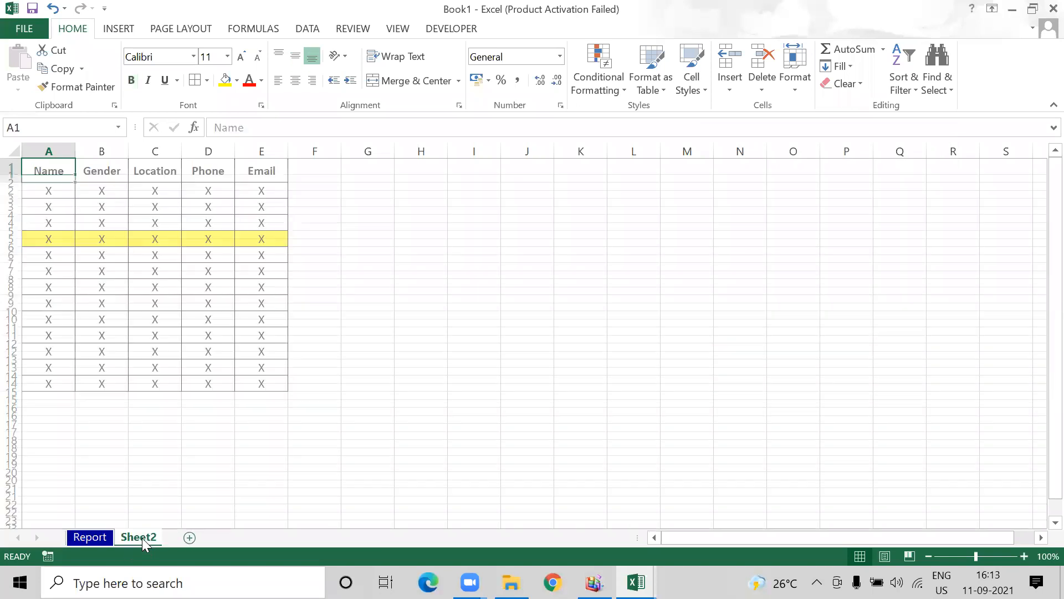
{"action": "left_click", "coordinate": [84, 543]}
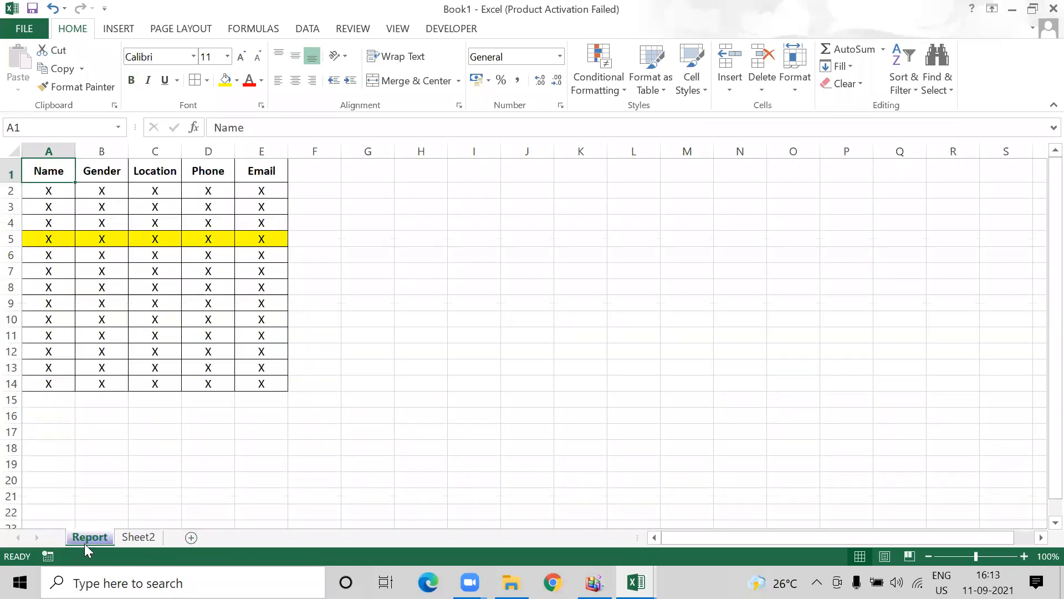
- Switch to the AdvancedExcel_Day1_6.00PM workbook and check the Hide Sheet shortcut in row 8
{"action": "key", "text": "ctrl+Tab"}
{"action": "key", "text": "Left"}
{"action": "key", "text": "Left"}
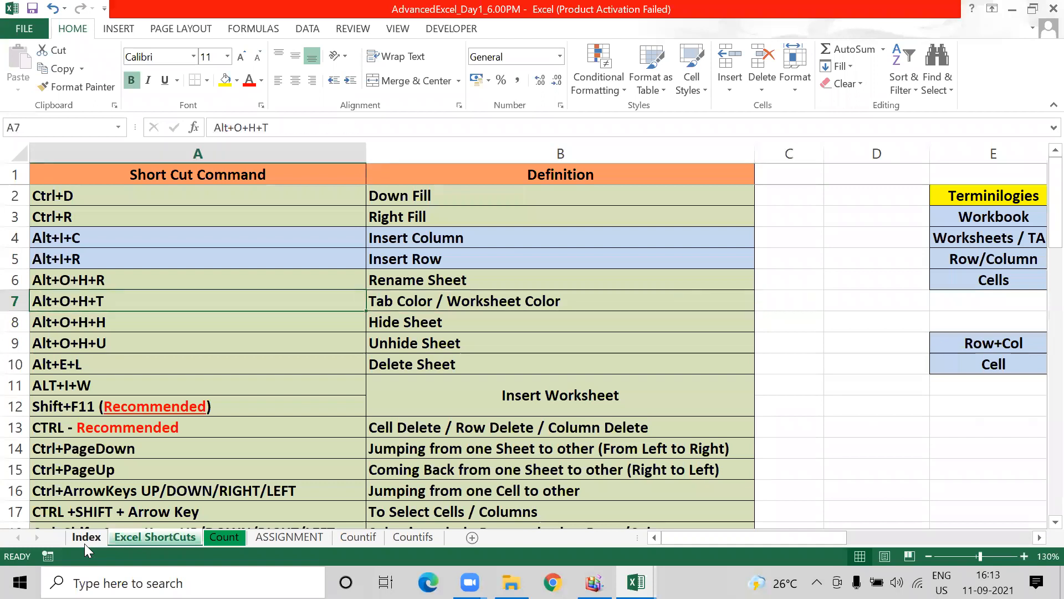
{"action": "key", "text": "Down"}
{"action": "key", "text": "shift+Right"}
{"action": "key", "text": "Left"}
{"action": "key", "text": "Right"}
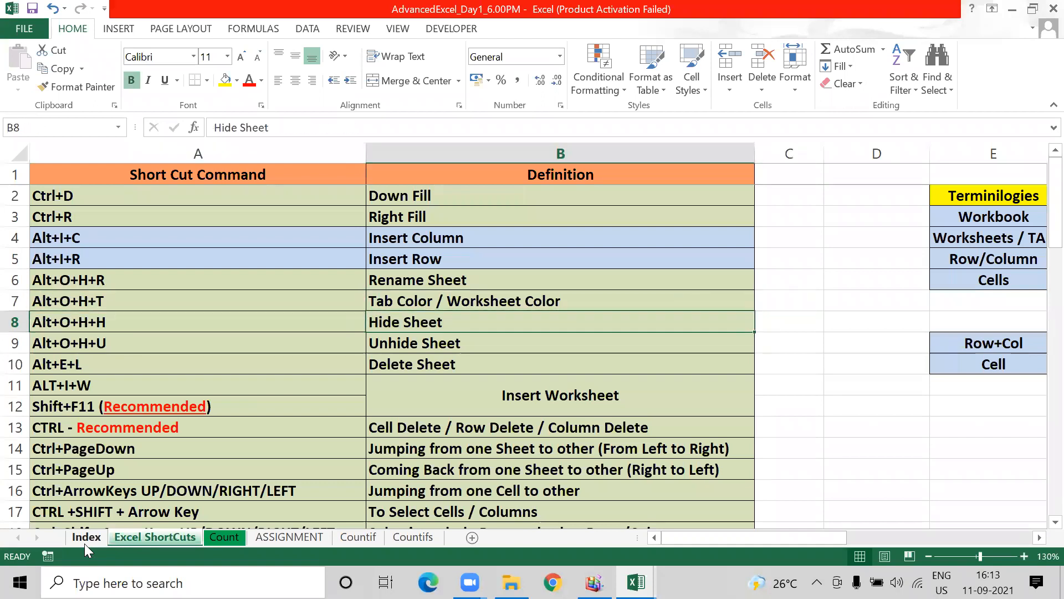
{"action": "key", "text": "Left"}
- Switch to Book1 and rename Sheet2 as Confendtial
{"action": "key", "text": "ctrl+Tab"}
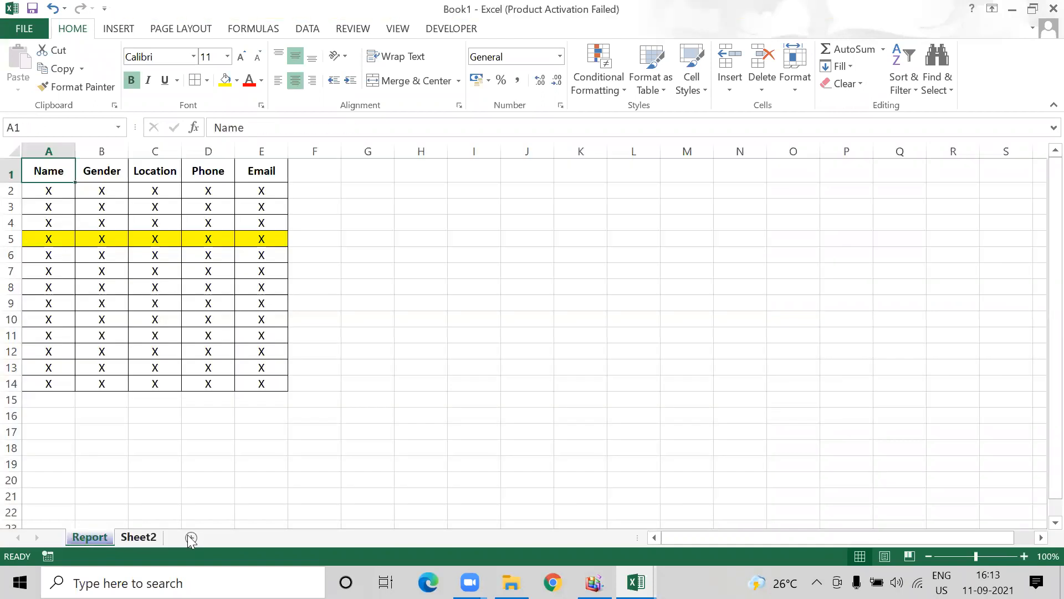
{"action": "left_click", "coordinate": [140, 537], "text": "ctrl"}
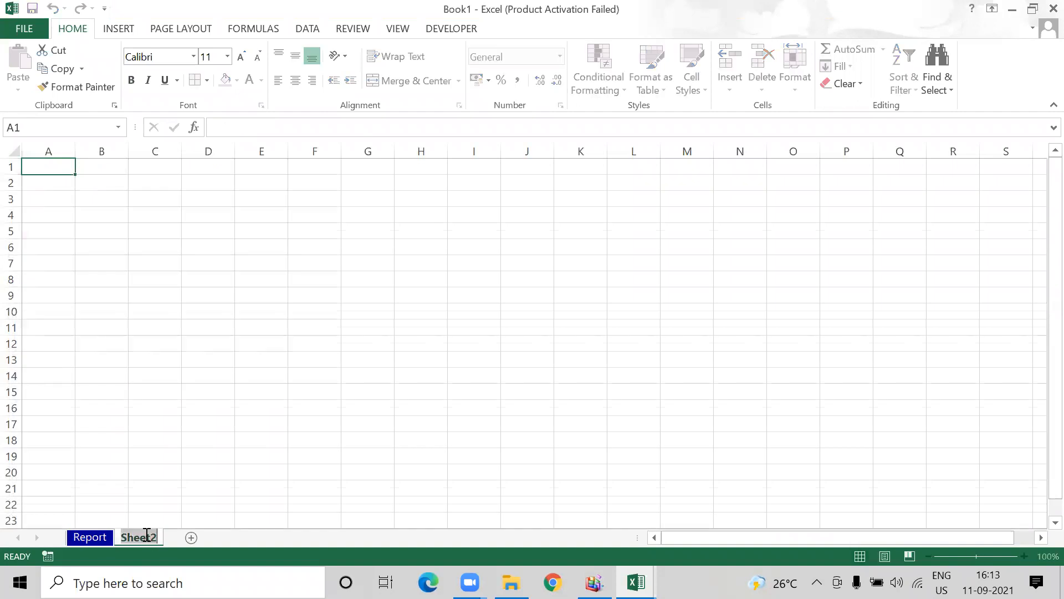
{"action": "type", "text": "Confendtial"}
{"action": "key", "text": "Return"}
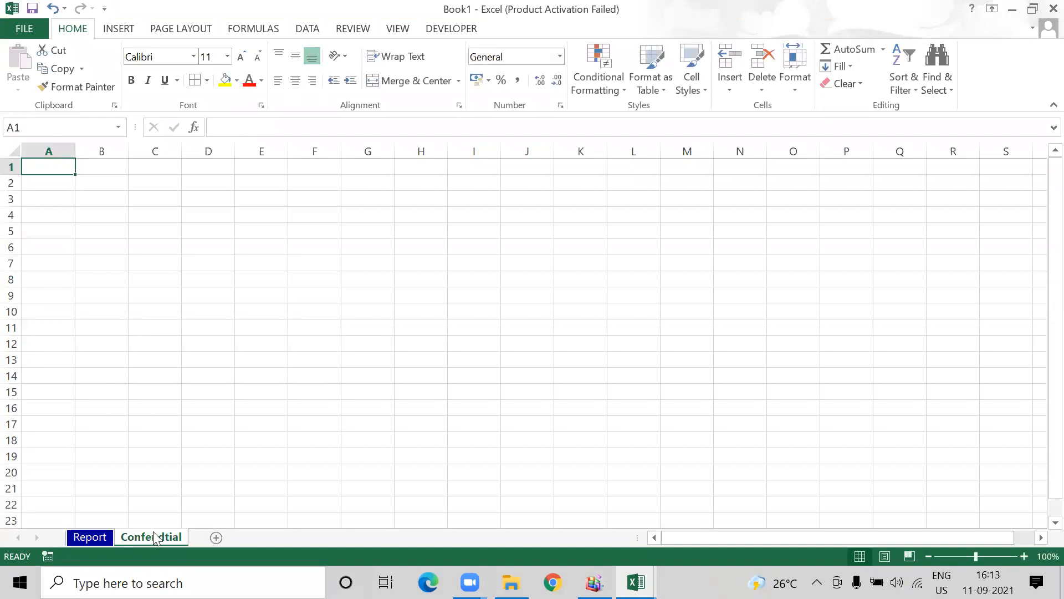
{"action": "double_click", "coordinate": [155, 535]}
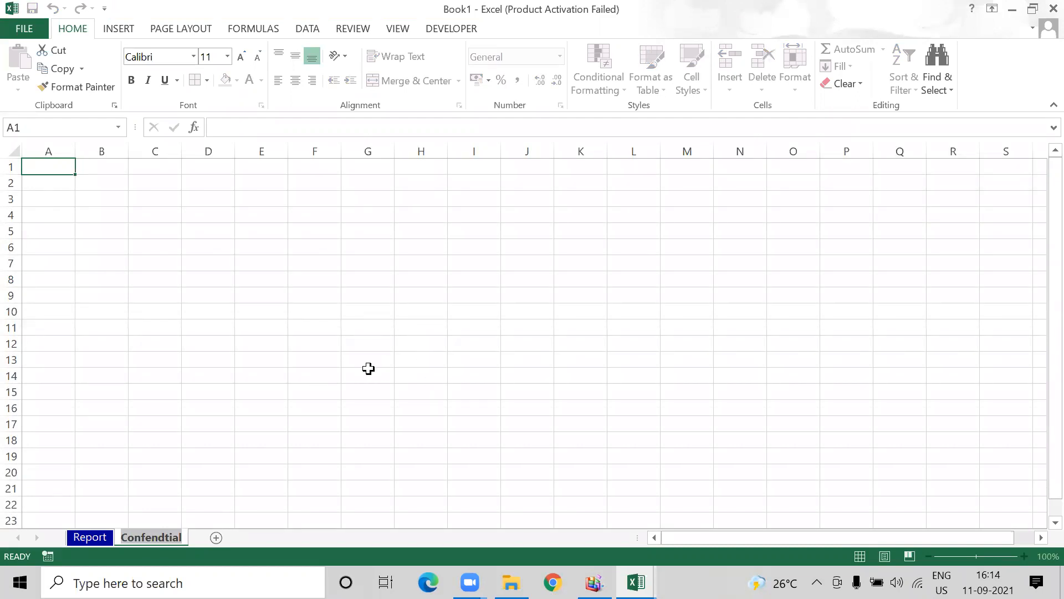
{"action": "key", "text": "Escape"}
- Look at the Hide Sheet shortcut again, and try to hide the Confendtial sheet in Book1 without the shortcut
{"action": "key", "text": "alt+Tab"}
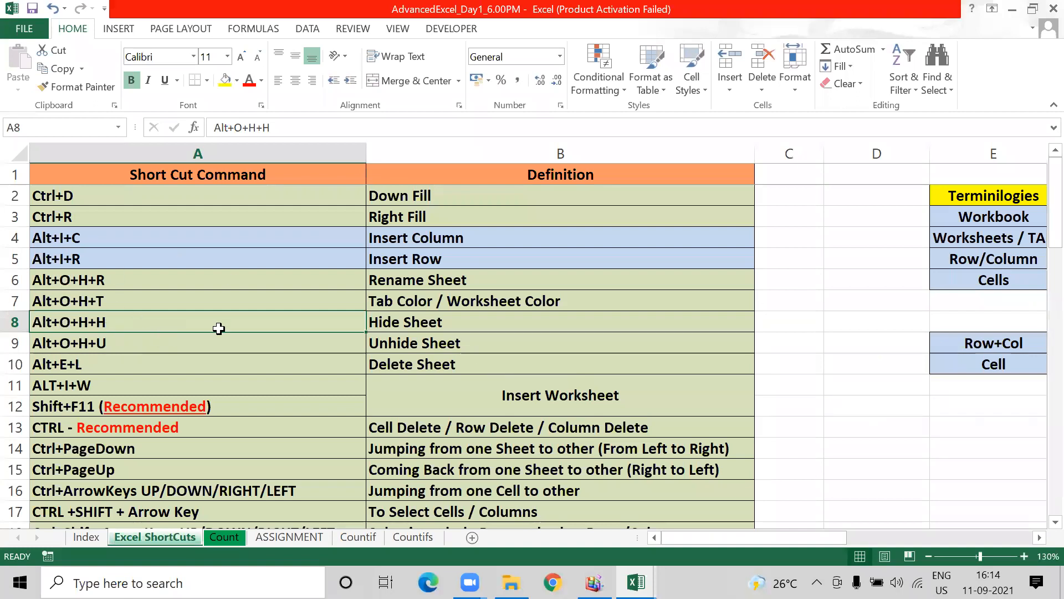
{"action": "key", "text": "alt+Tab"}
{"action": "right_click", "coordinate": [148, 539]}
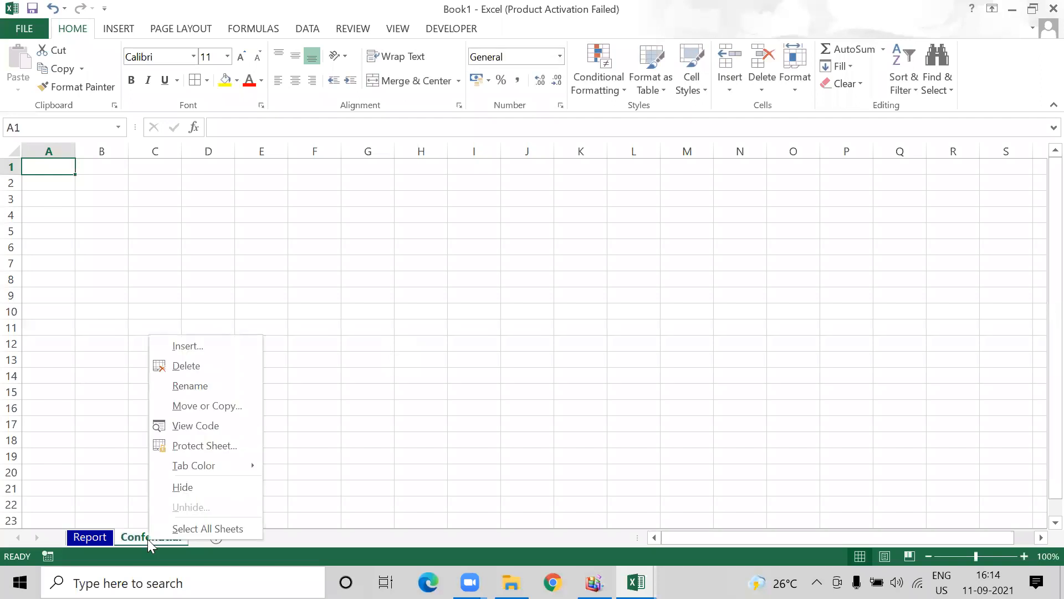
{"action": "left_click", "coordinate": [198, 487]}
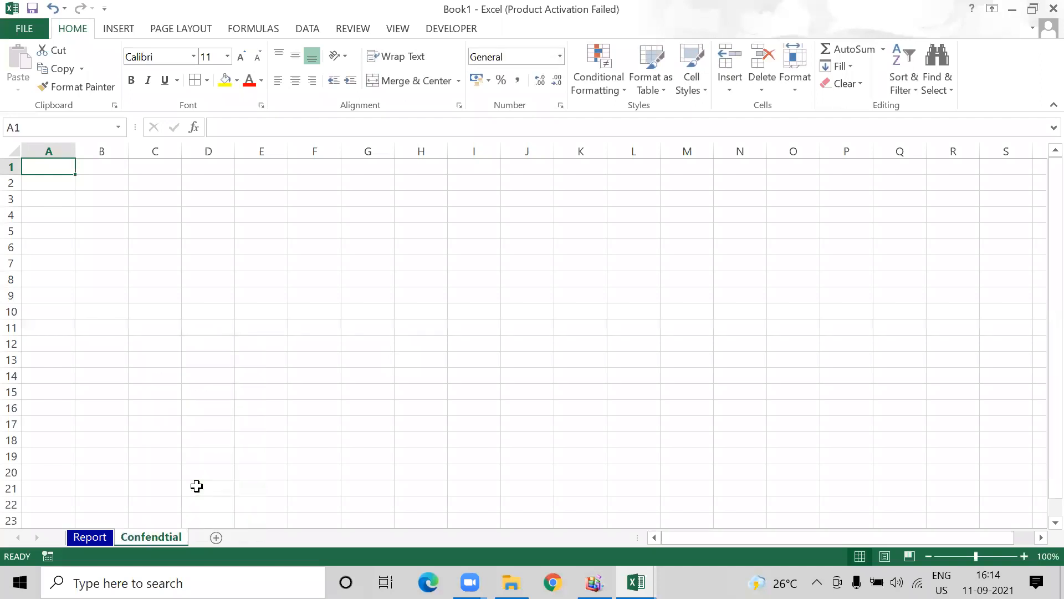
- Recheck the Hide Sheet shortcut in the reference workbook, and hide the Confendtial sheet in Book1 with it
{"action": "key", "text": "alt+Tab"}
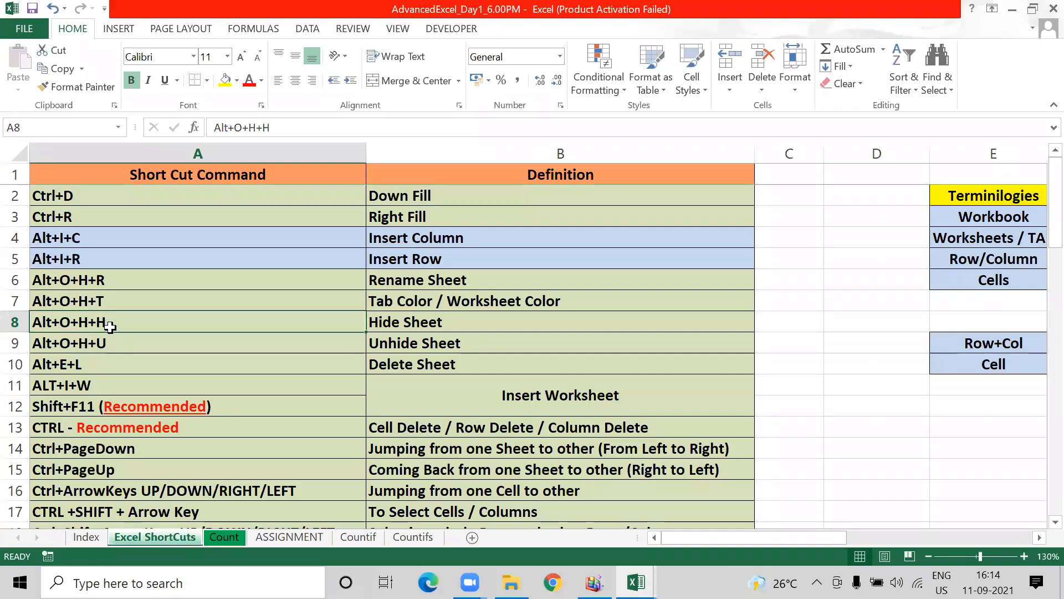
{"action": "key", "text": "alt+Tab"}
{"action": "type", "text": "o"}
{"action": "key", "text": "Escape"}
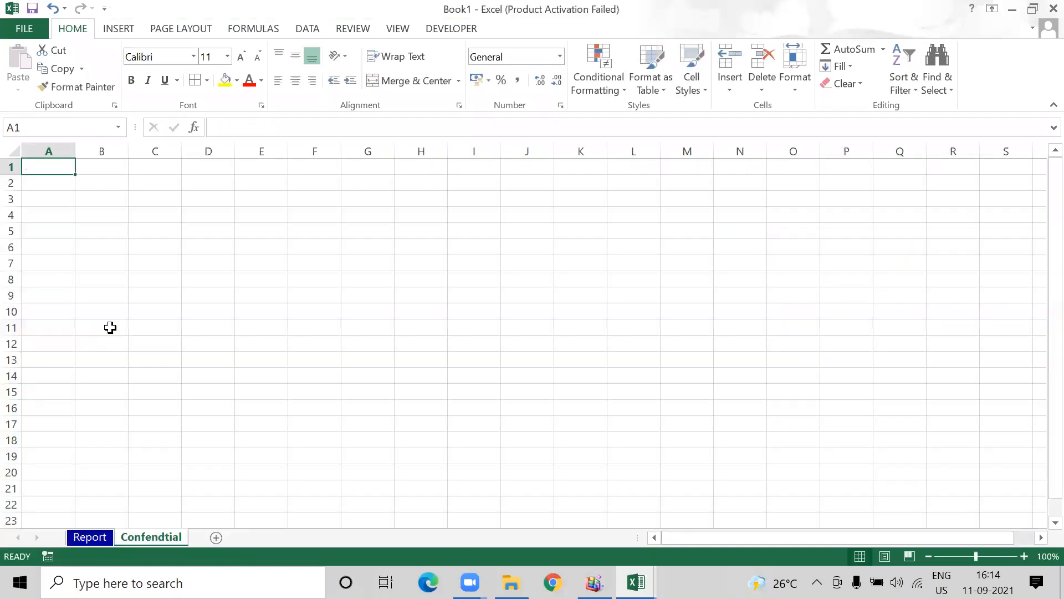
{"action": "key", "text": "alt"}
{"action": "key", "text": "o"}
{"action": "key", "text": "h"}
{"action": "key", "text": "h"}
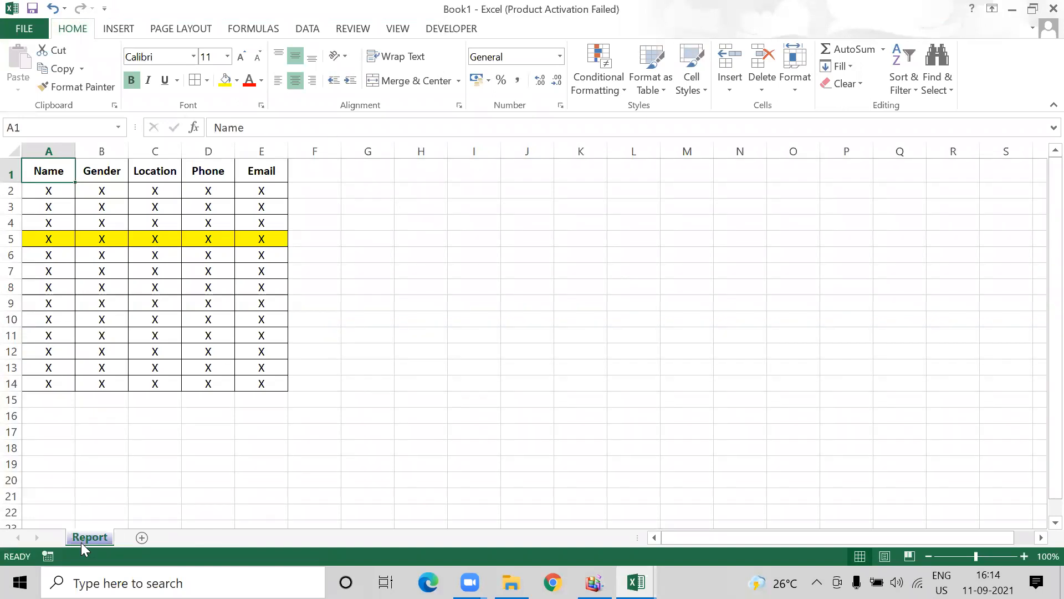
- Switch to the AdvancedExcel_Day1_6.00PM workbook and check the Unhide Sheet and Delete Sheet shortcuts in rows 9 and 10
{"action": "key", "text": "alt+Tab"}
{"action": "key", "text": "Down"}
{"action": "key", "text": "Down"}
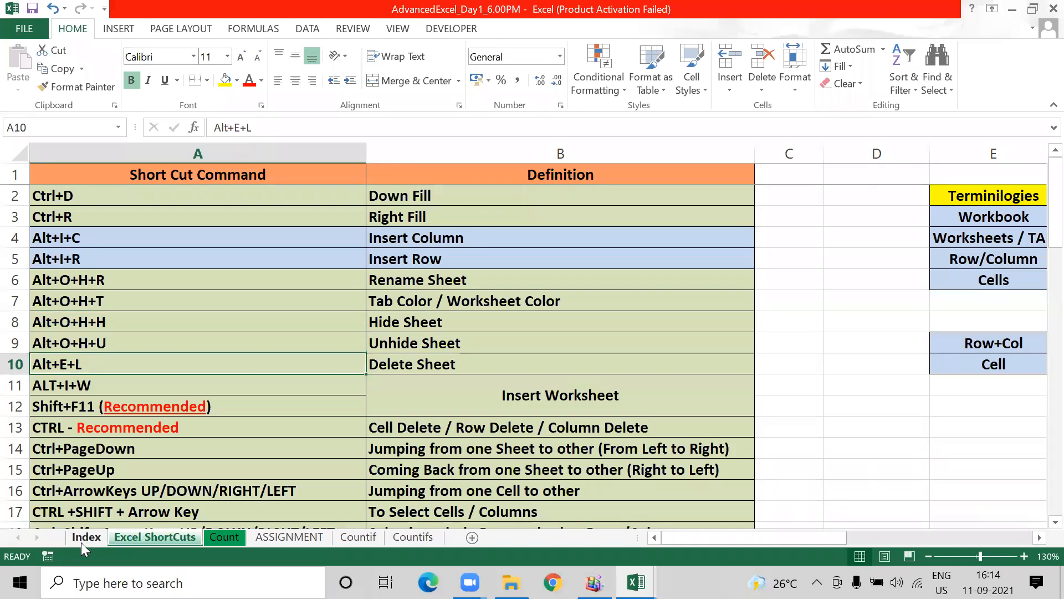
{"action": "key", "text": "Up"}
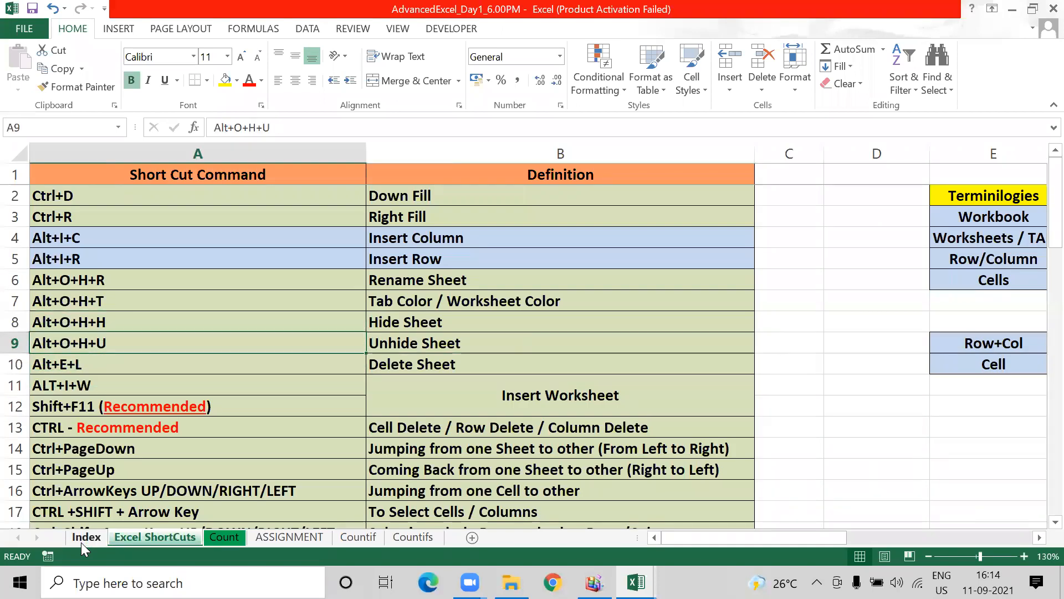
{"action": "key", "text": "shift+Right"}
{"action": "key", "text": "shift+Left"}
{"action": "key", "text": "Down"}
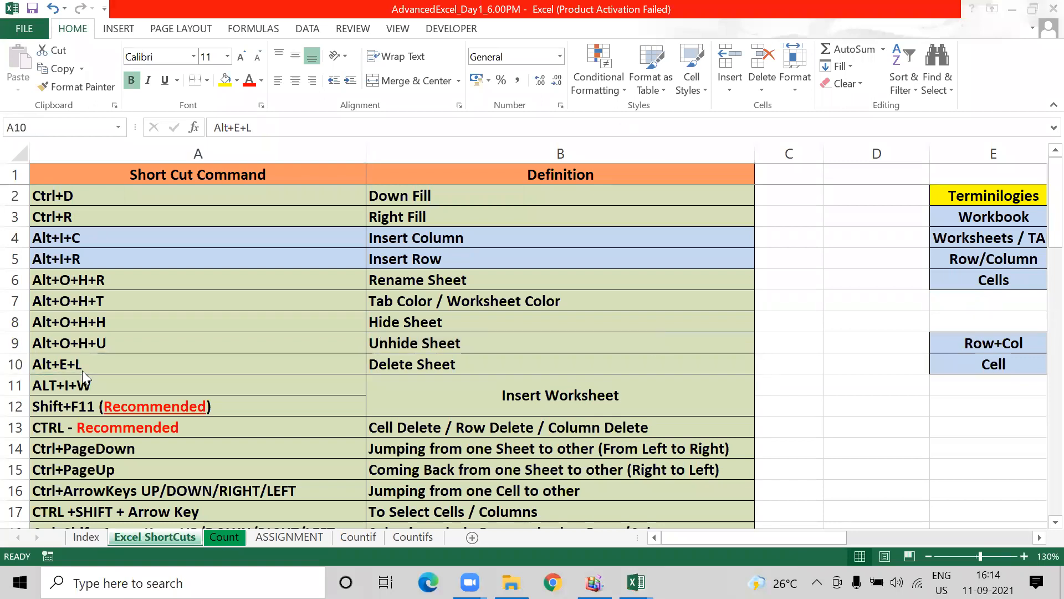
{"action": "key", "text": "Right"}
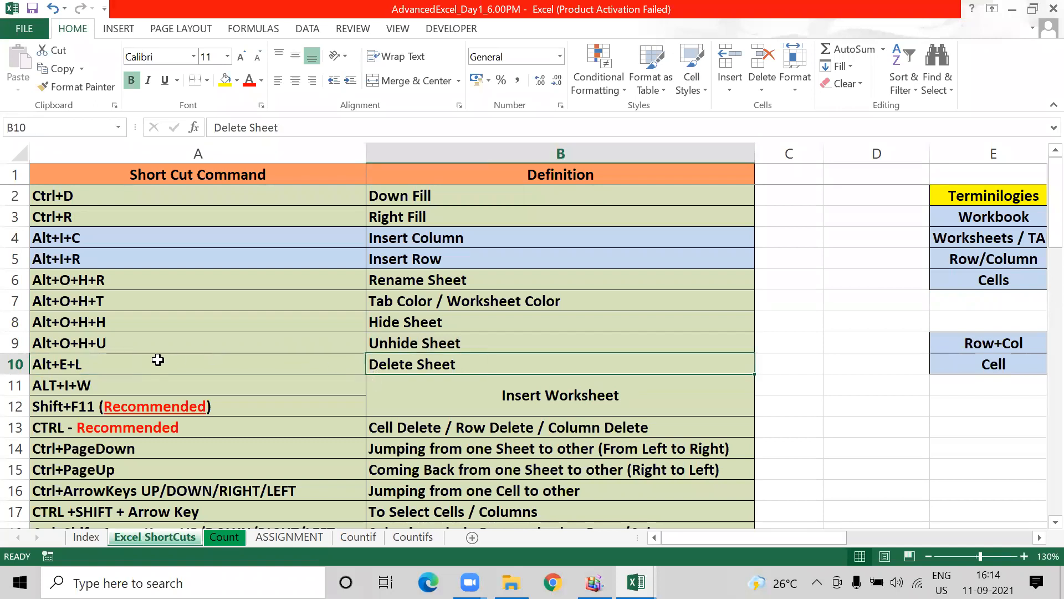
- Switch to Book1 and unhide the Confendtial sheet
{"action": "left_click", "coordinate": [158, 360]}
{"action": "key", "text": "alt+Tab"}
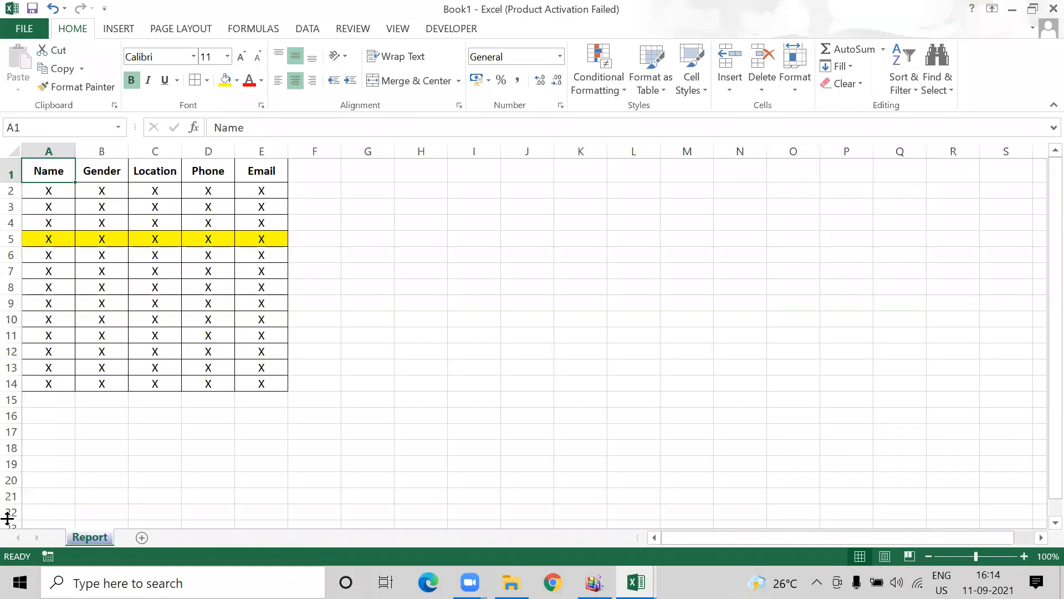
{"action": "type", "text": "ohu"}
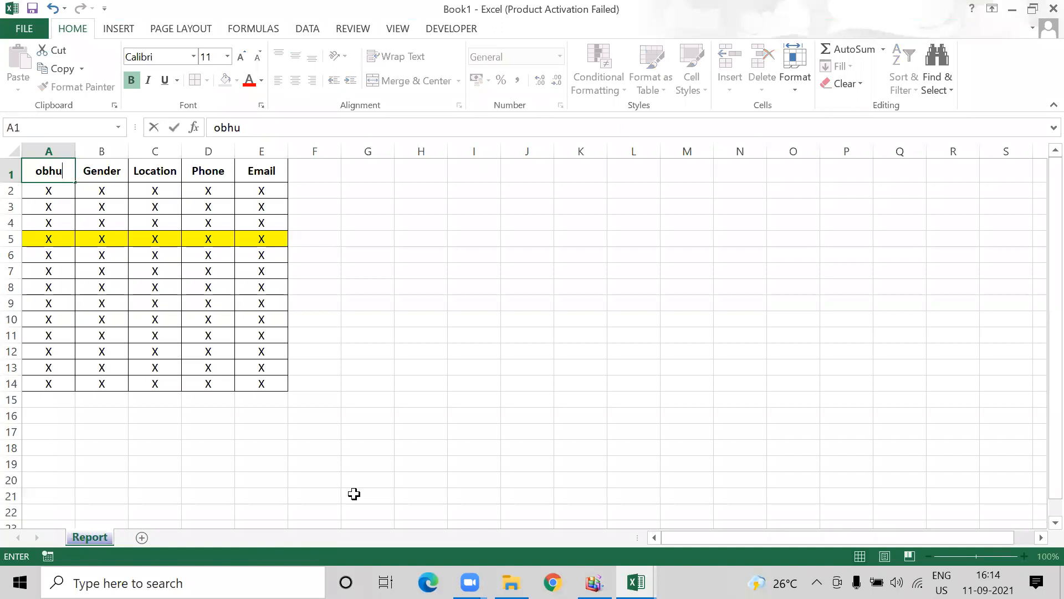
{"action": "key", "text": "Escape"}
{"action": "key", "text": "alt"}
{"action": "key", "text": "o"}
{"action": "key", "text": "h"}
{"action": "key", "text": "u"}
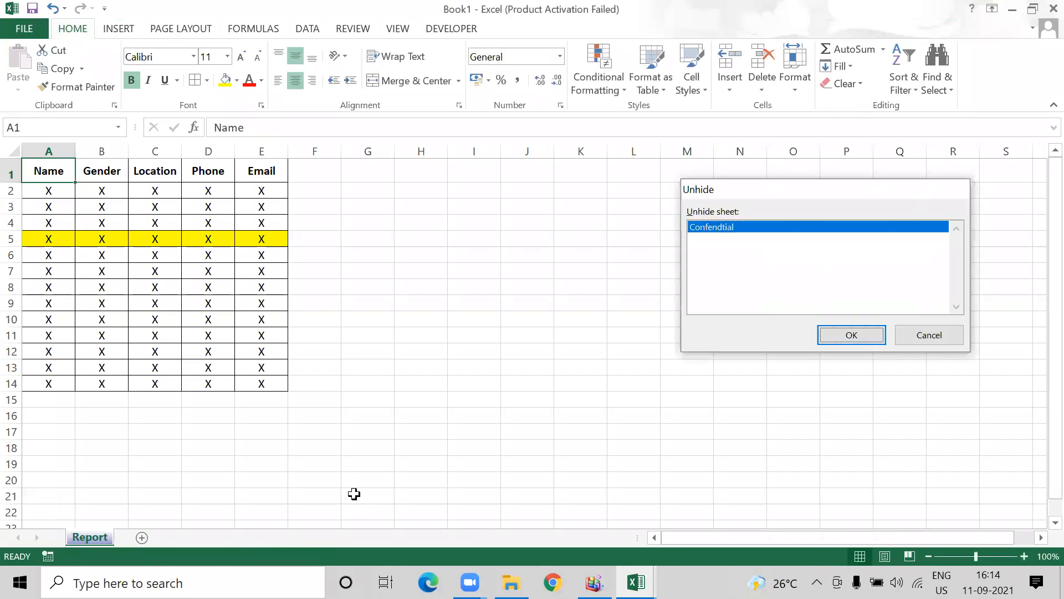
{"action": "key", "text": "Return"}
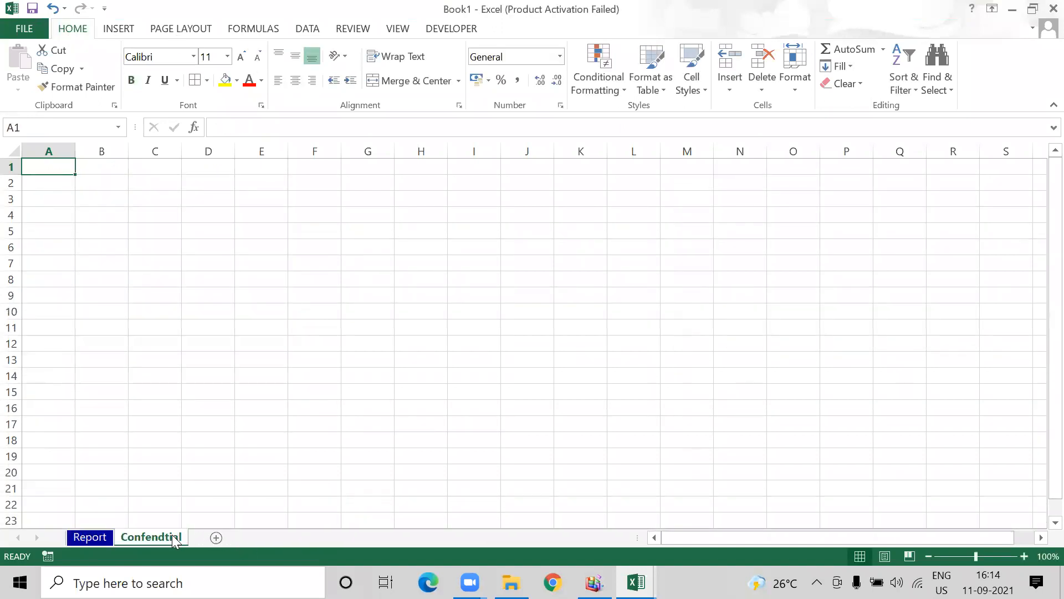
- Hide the Confendtial sheet in Book1 again, leaving only the Report sheet
{"action": "key", "text": "alt"}
{"action": "key", "text": "o"}
{"action": "key", "text": "h"}
{"action": "key", "text": "h"}
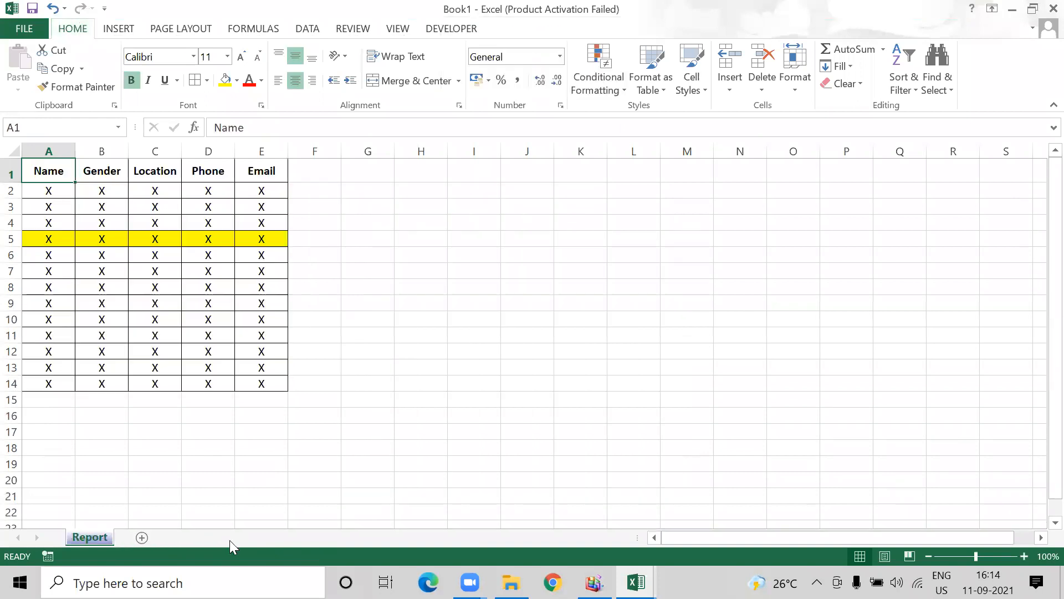
- Switch to the AdvancedExcel_Day1_6.00PM workbook and examine the two Insert Worksheet shortcuts in rows 11 and 12
{"action": "key", "text": "alt+Tab"}
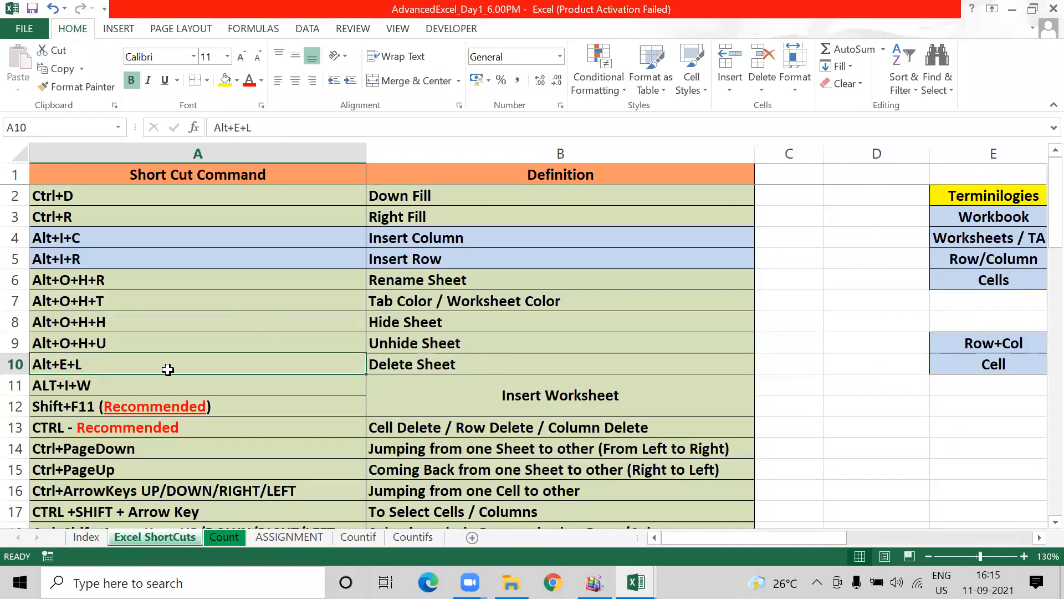
{"action": "left_click", "coordinate": [92, 387]}
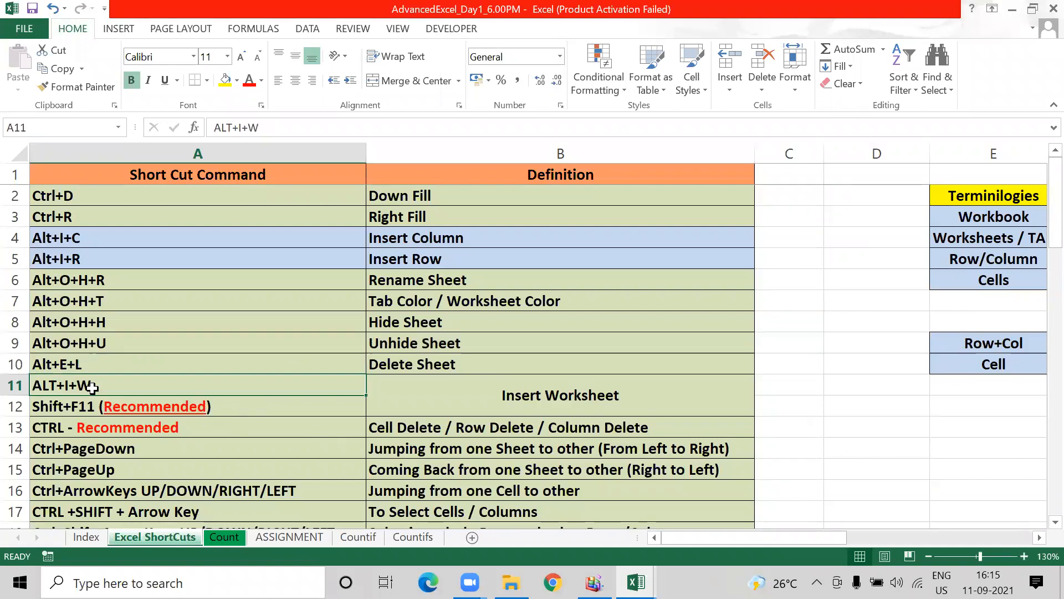
{"action": "left_click", "coordinate": [566, 396]}
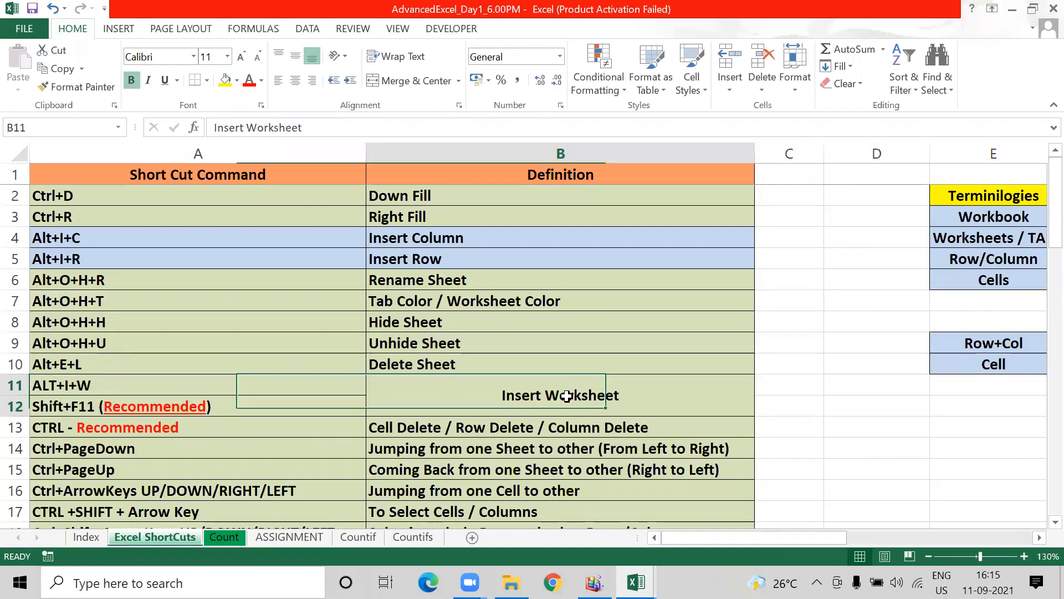
{"action": "left_click_drag", "start_coordinate": [114, 388], "coordinate": [116, 391]}
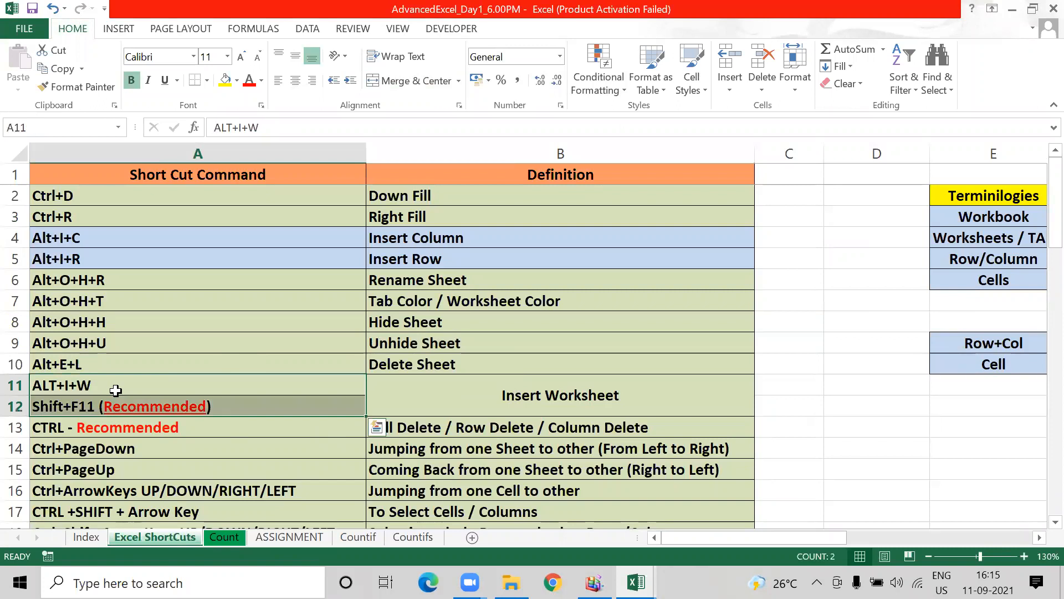
{"action": "key", "text": "Right"}
{"action": "key", "text": "Left"}
{"action": "key", "text": "Right"}
{"action": "key", "text": "Left"}
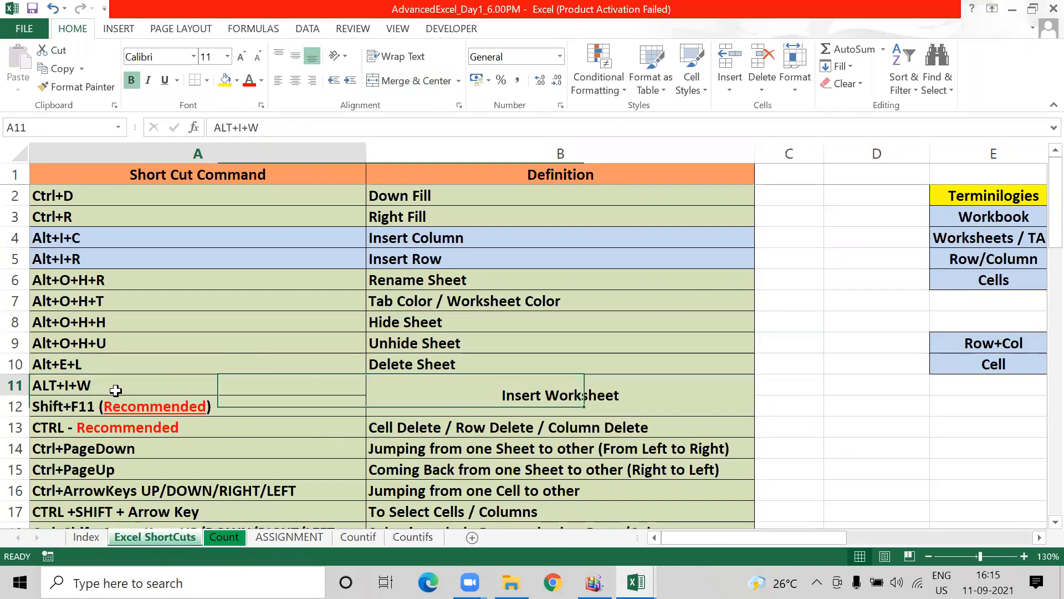
{"action": "key", "text": "shift+Down"}
{"action": "key", "text": "Right"}
{"action": "key", "text": "Left"}
{"action": "key", "text": "Right"}
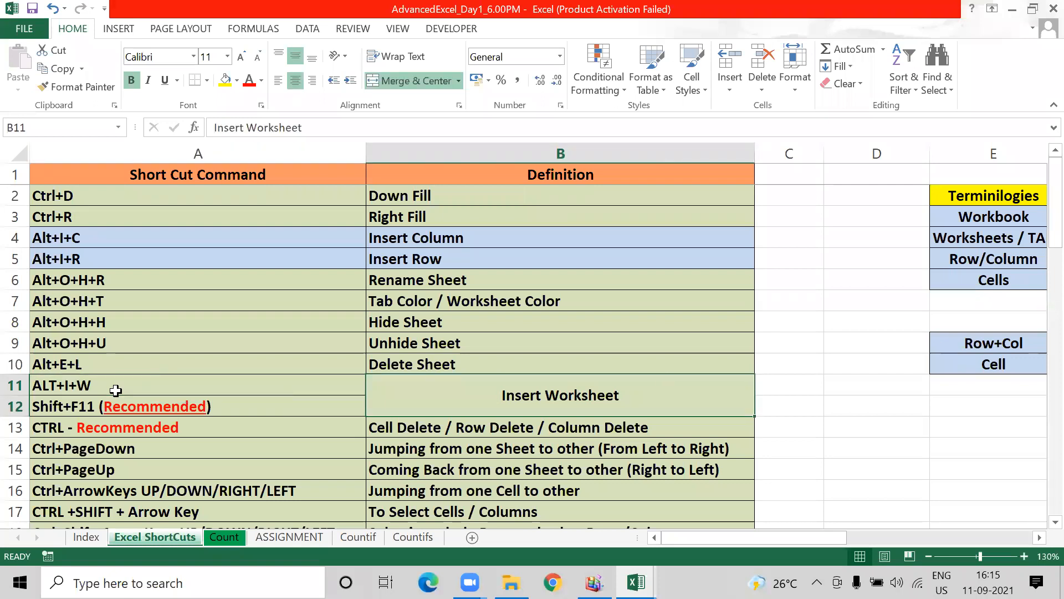
{"action": "key", "text": "Left"}
{"action": "key", "text": "Down"}
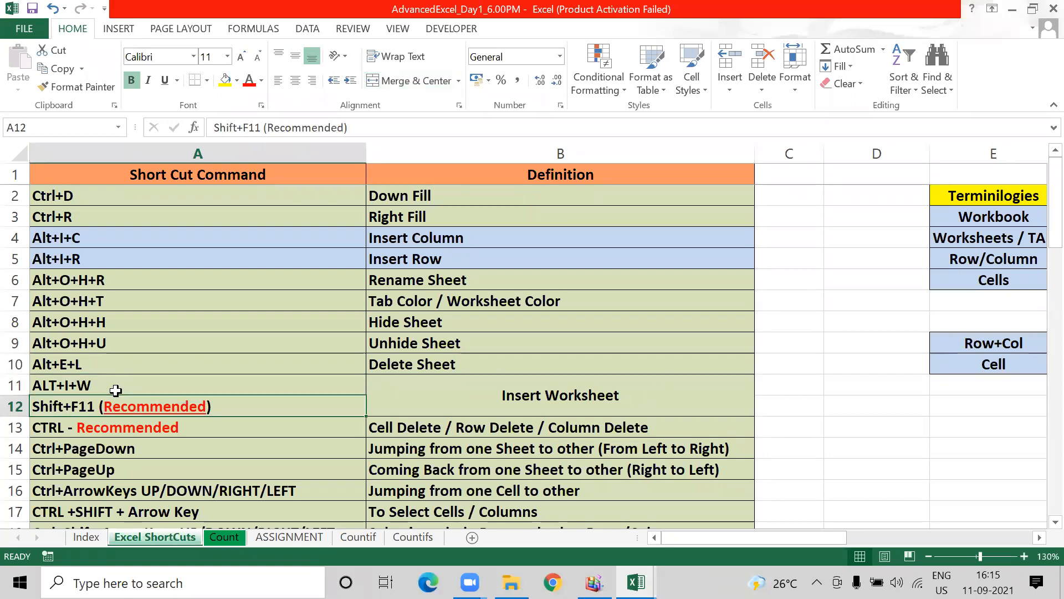
{"action": "key", "text": "Right"}
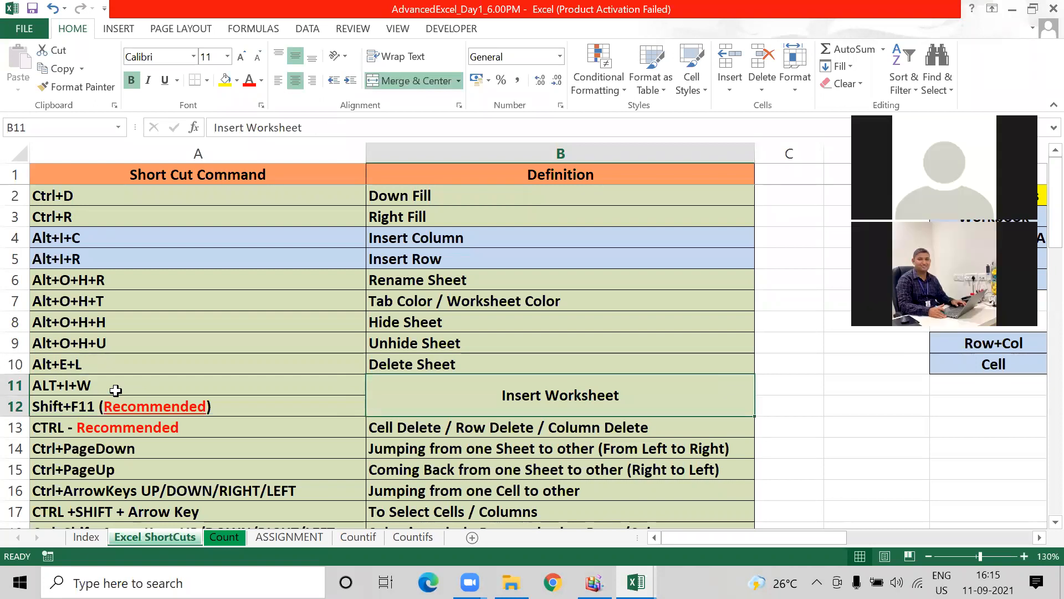
{"action": "key", "text": "Left"}
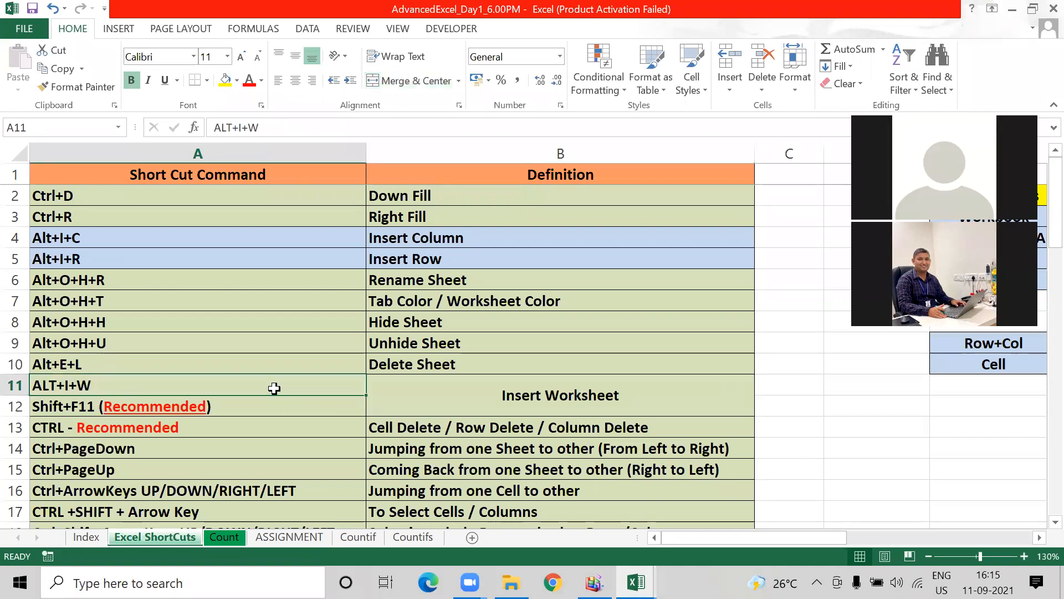
{"action": "key", "text": "shift+Down"}
{"action": "left_click", "coordinate": [107, 391]}
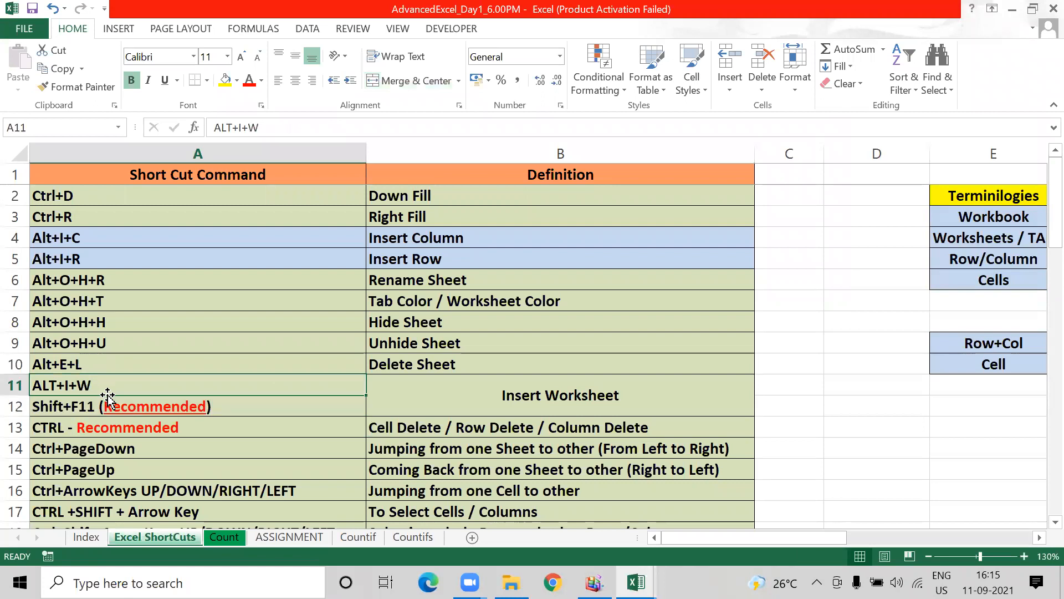
{"action": "left_click", "coordinate": [114, 404]}
{"action": "left_click", "coordinate": [113, 391]}
{"action": "key", "text": "shift+Down"}
{"action": "key", "text": "Right"}
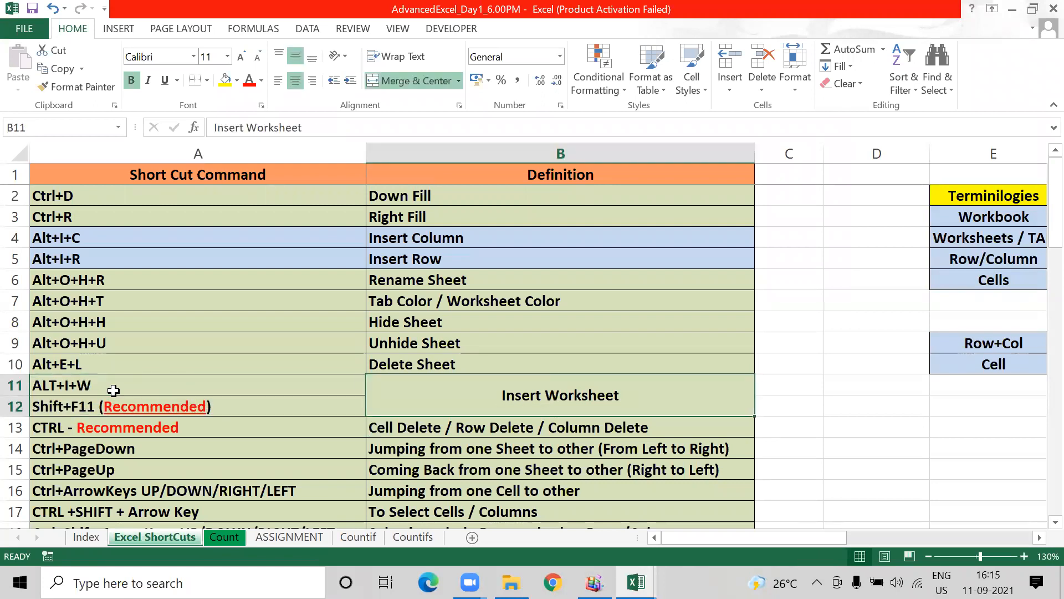
{"action": "left_click", "coordinate": [113, 391]}
{"action": "key", "text": "Right"}
{"action": "key", "text": "Left"}
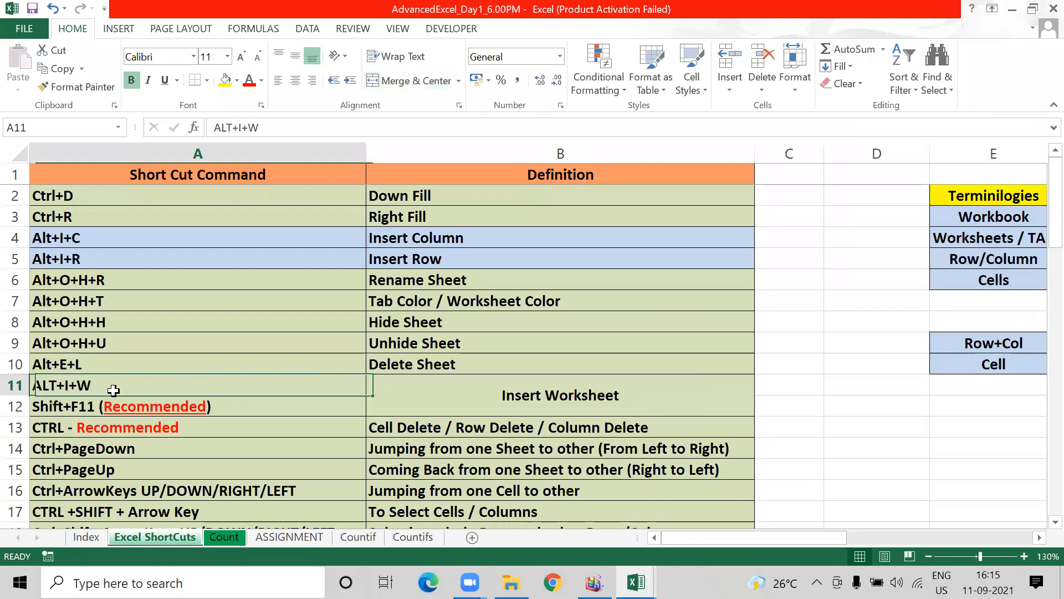
{"action": "key", "text": "Down"}
{"action": "key", "text": "Up"}
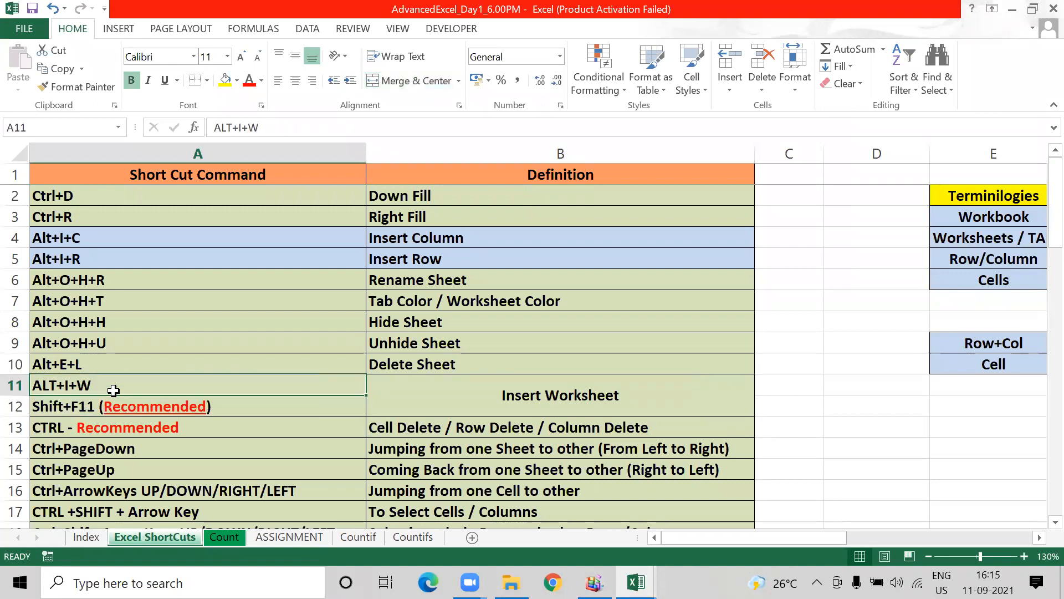
{"action": "left_click", "coordinate": [664, 120]}
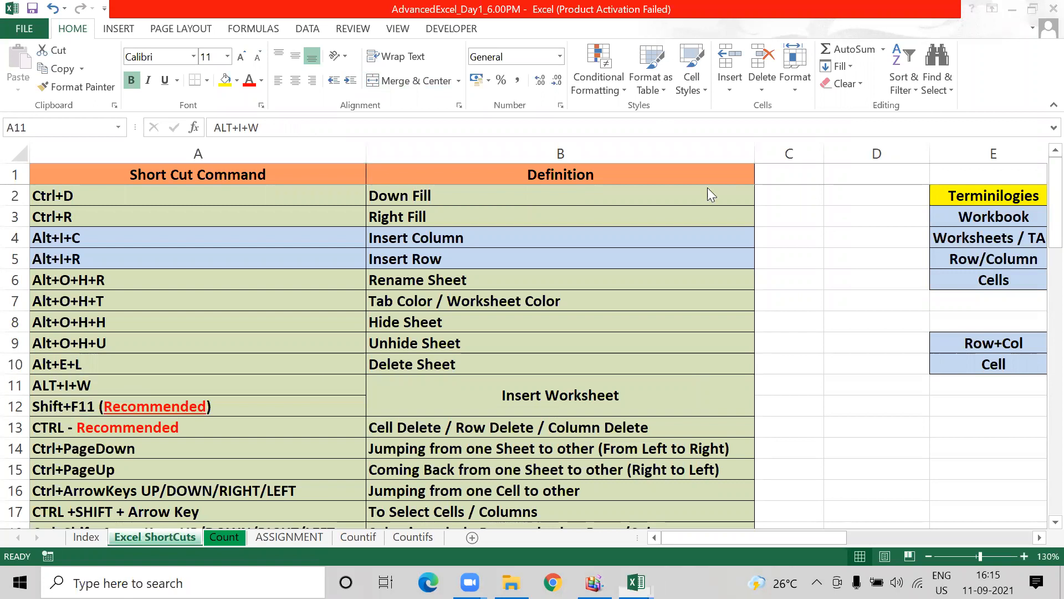
{"action": "left_click", "coordinate": [587, 319]}
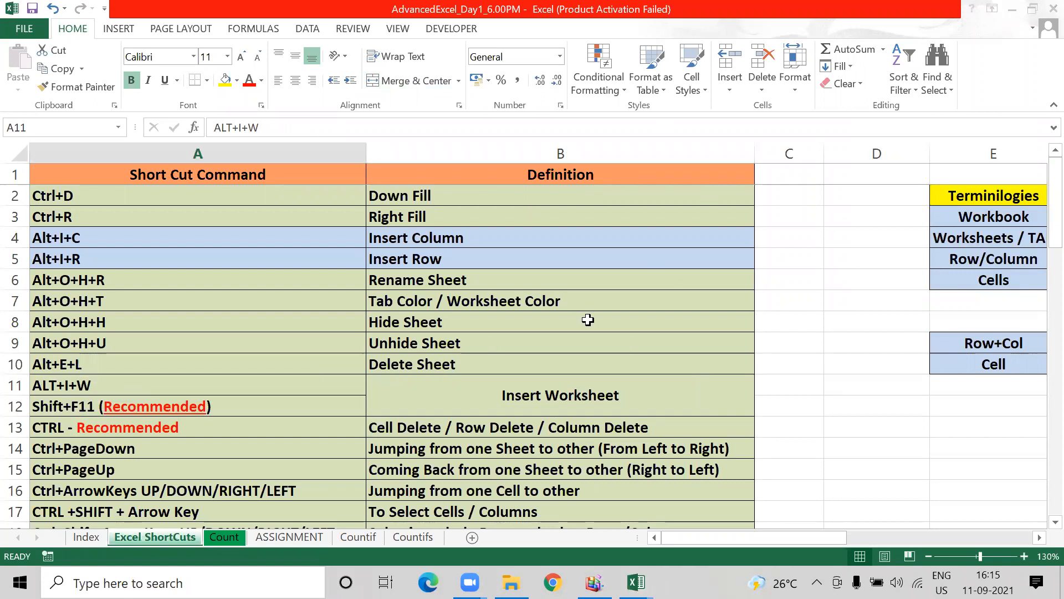
- Create a blank workbook, insert four worksheets up to Sheet5, and close the workbook without saving
{"action": "key", "text": "ctrl+n"}
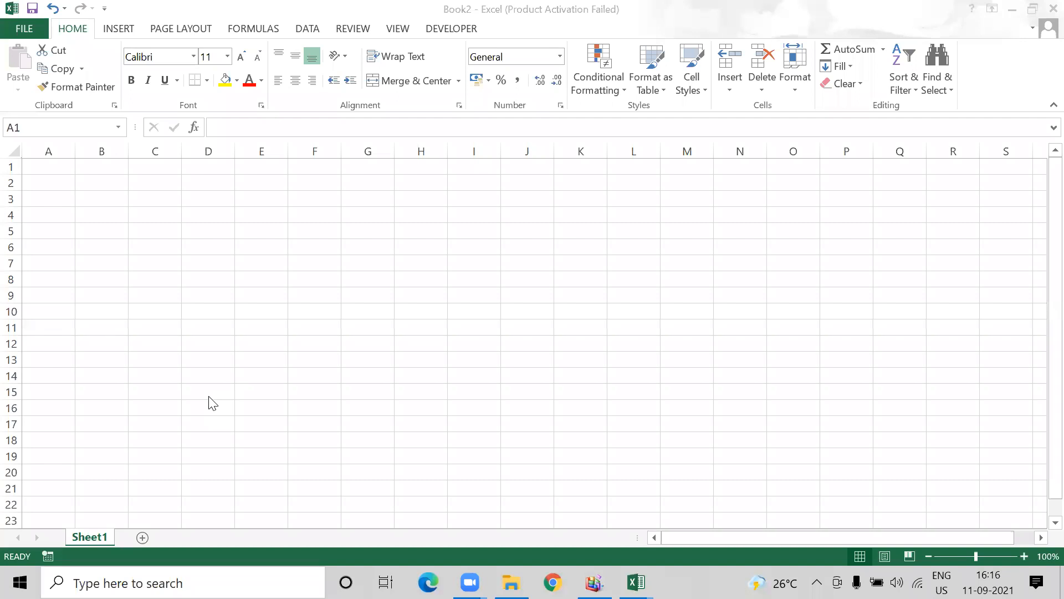
{"action": "key", "text": "alt+Tab"}
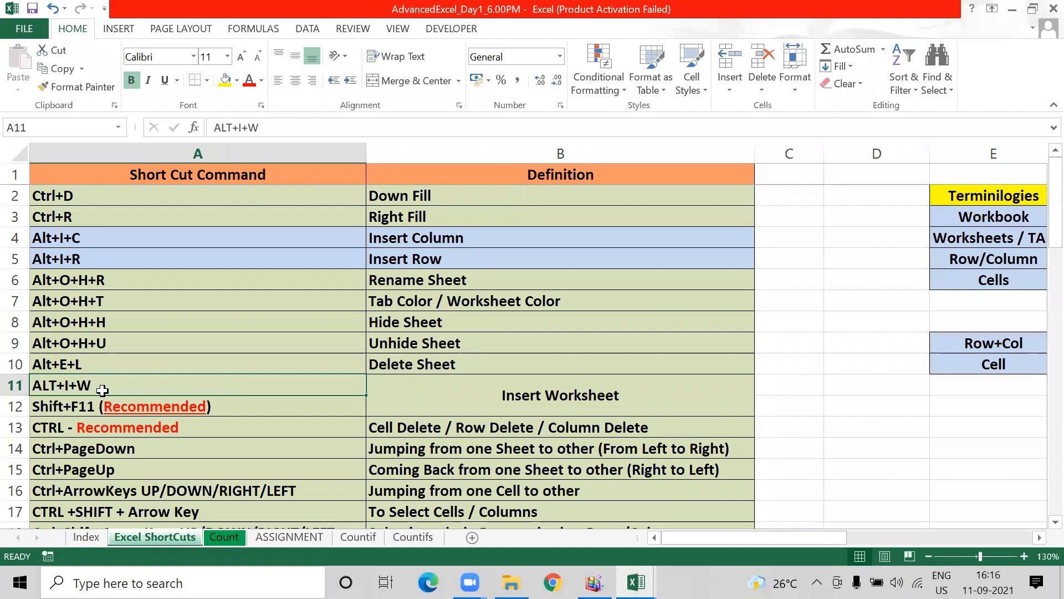
{"action": "key", "text": "alt+Tab"}
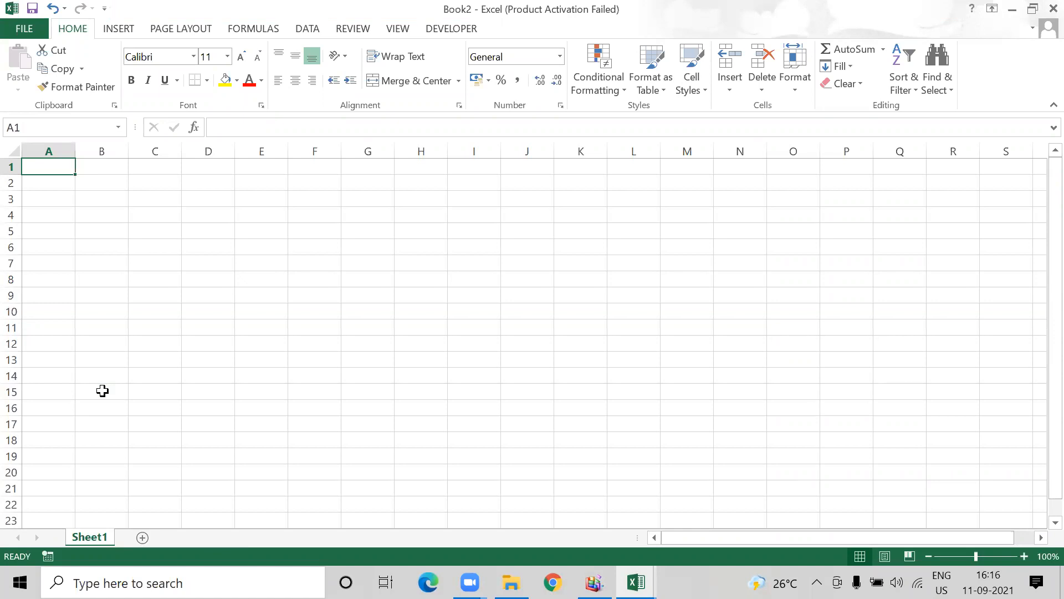
{"action": "key", "text": "alt"}
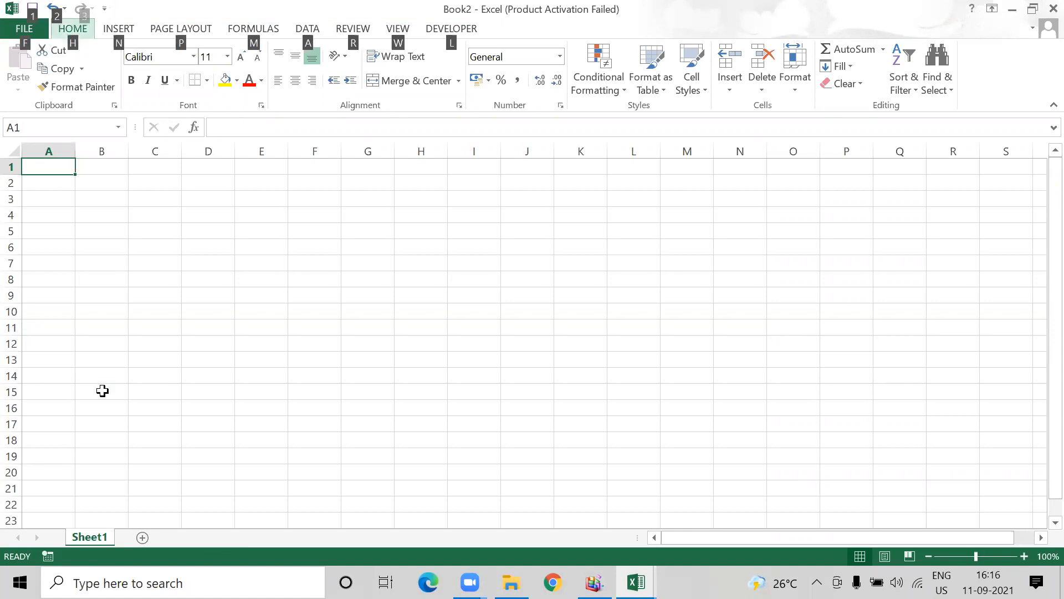
{"action": "key", "text": "alt+shift+F1"}
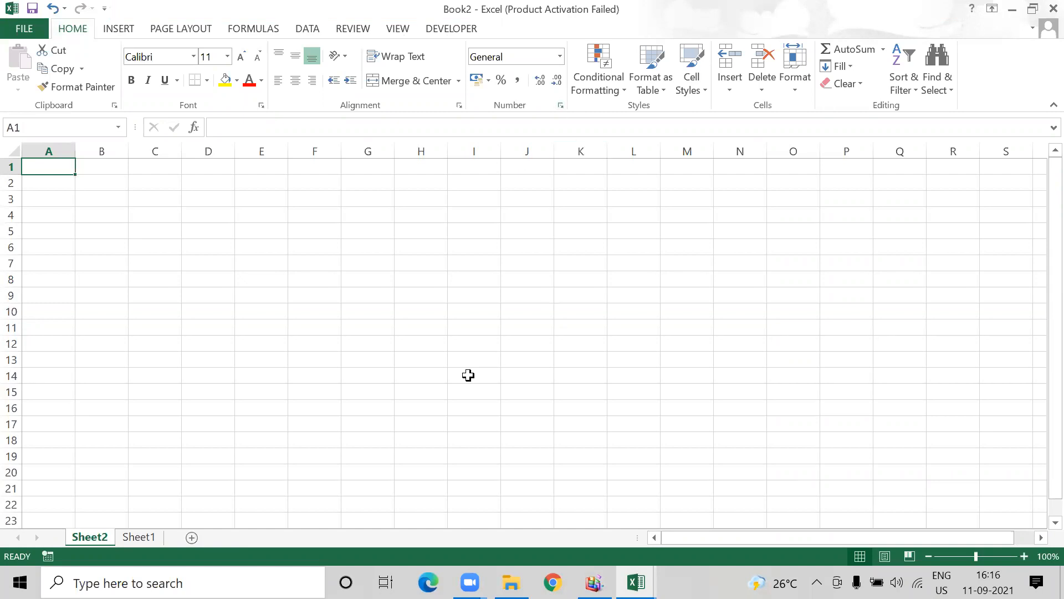
{"action": "key", "text": "alt"}
{"action": "key", "text": "i"}
{"action": "key", "text": "w"}
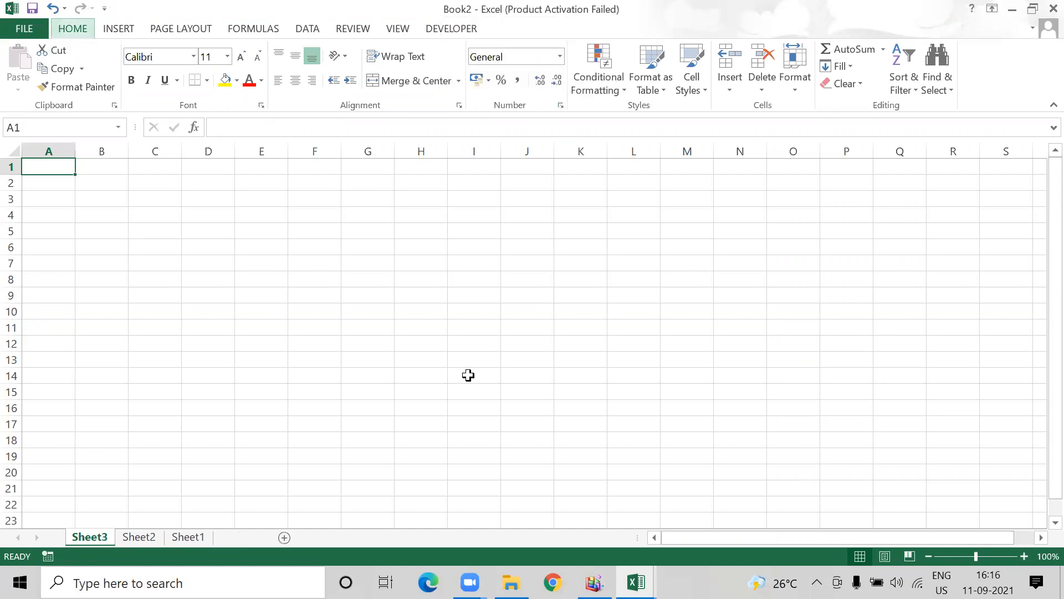
{"action": "key", "text": "alt+shift+F1"}
{"action": "key", "text": "alt+shift+F1"}
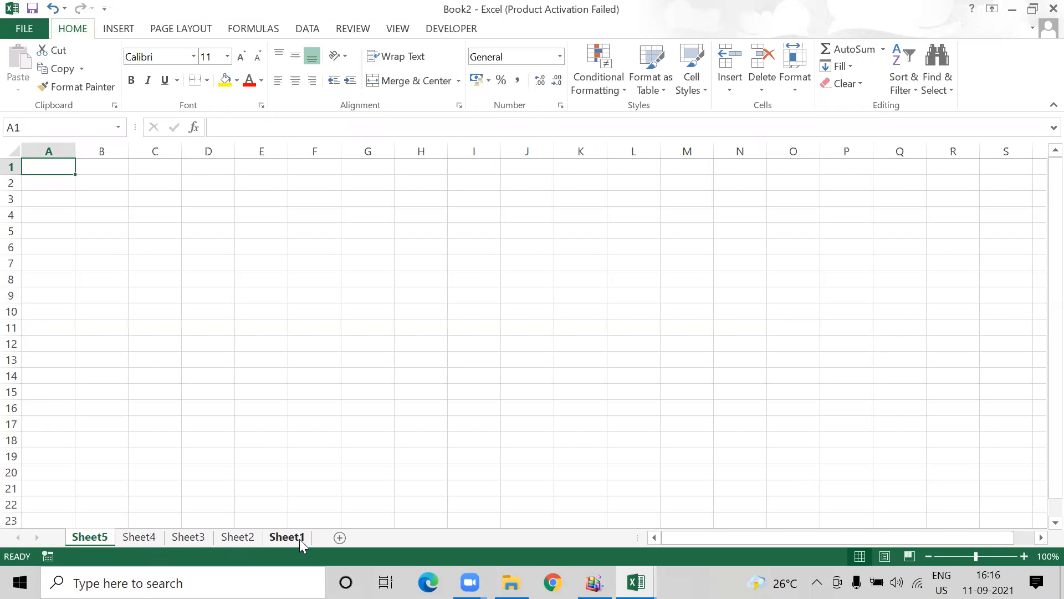
{"action": "left_click", "coordinate": [1052, 9]}
{"action": "left_click", "coordinate": [541, 308]}
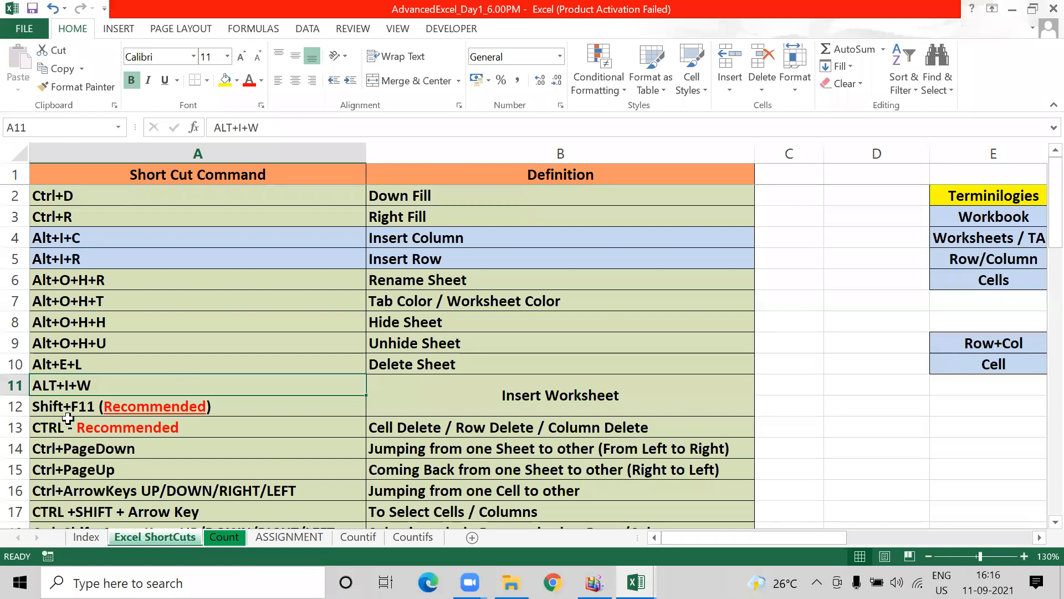
- Check the recommended Insert Worksheet shortcut in row 12 of the reference list
{"action": "key", "text": "alt+Tab"}
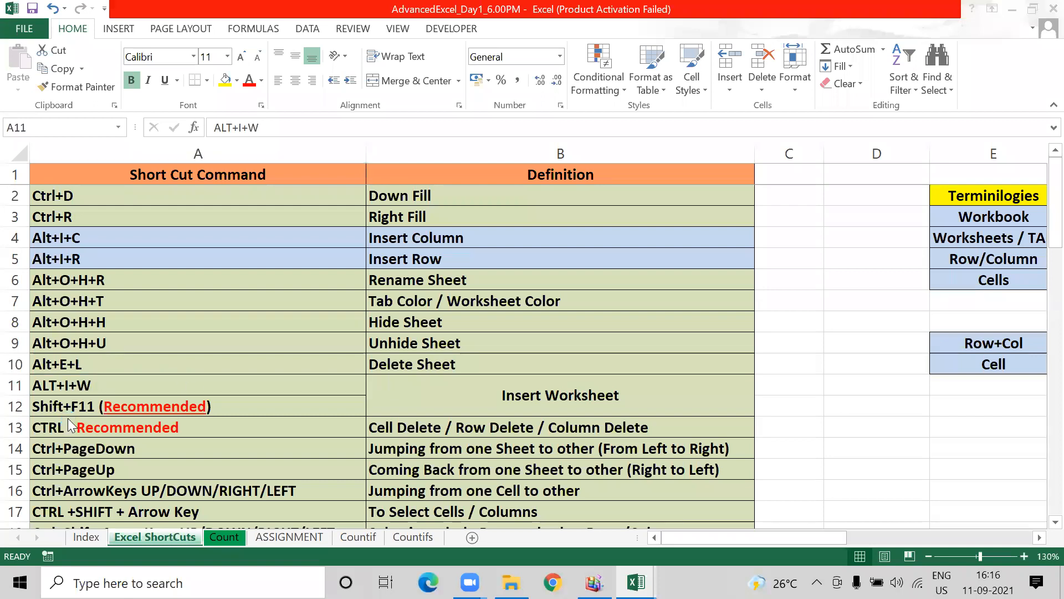
{"action": "key", "text": "alt+Tab"}
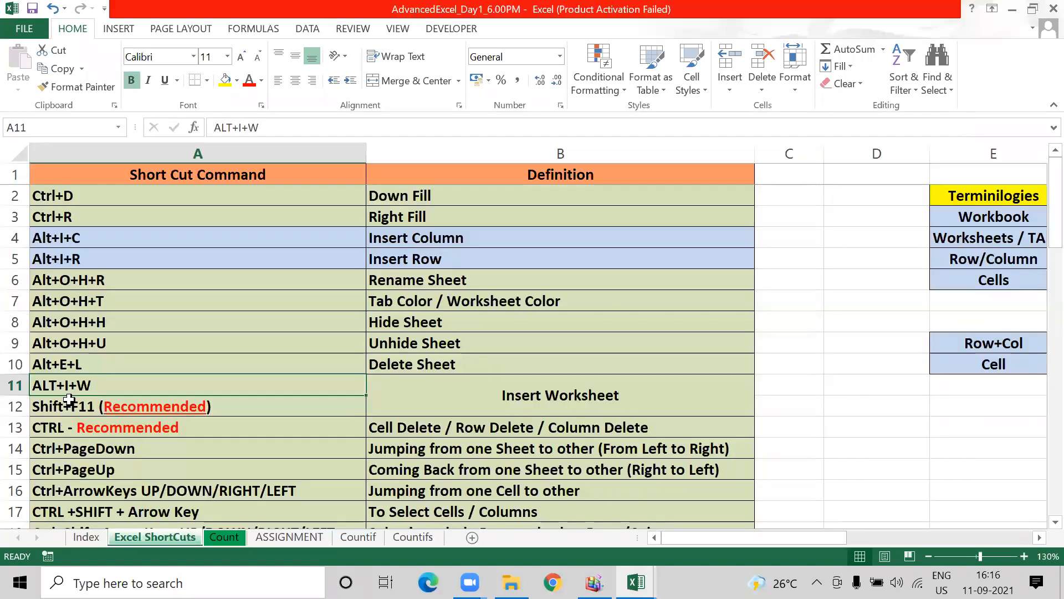
{"action": "left_click", "coordinate": [64, 406]}
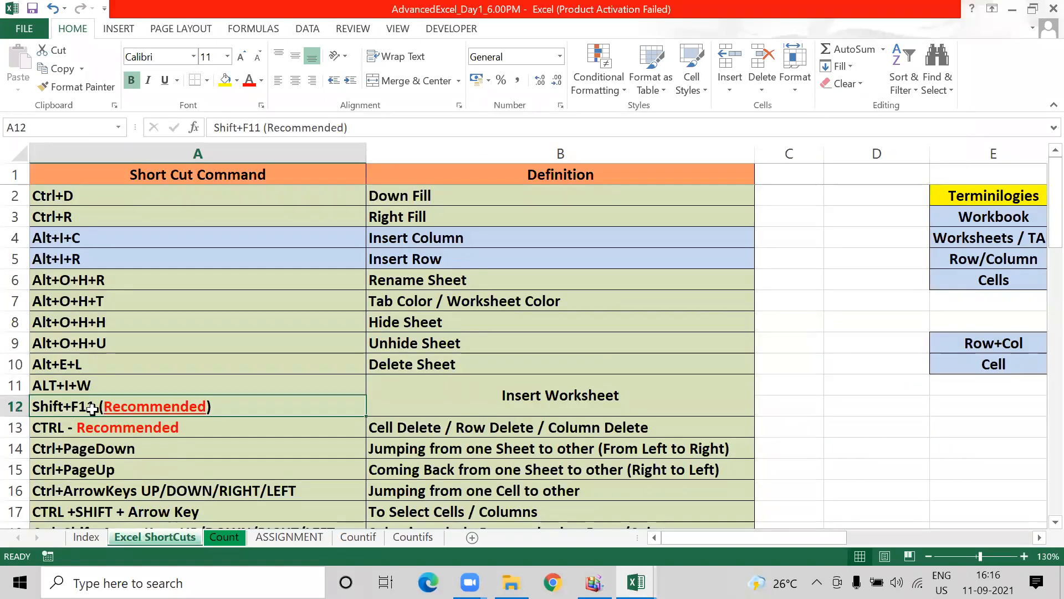
- Create another blank workbook, insert 19 worksheets up to Sheet20 with the recommended shortcut, and close it without saving
{"action": "key", "text": "ctrl+n"}
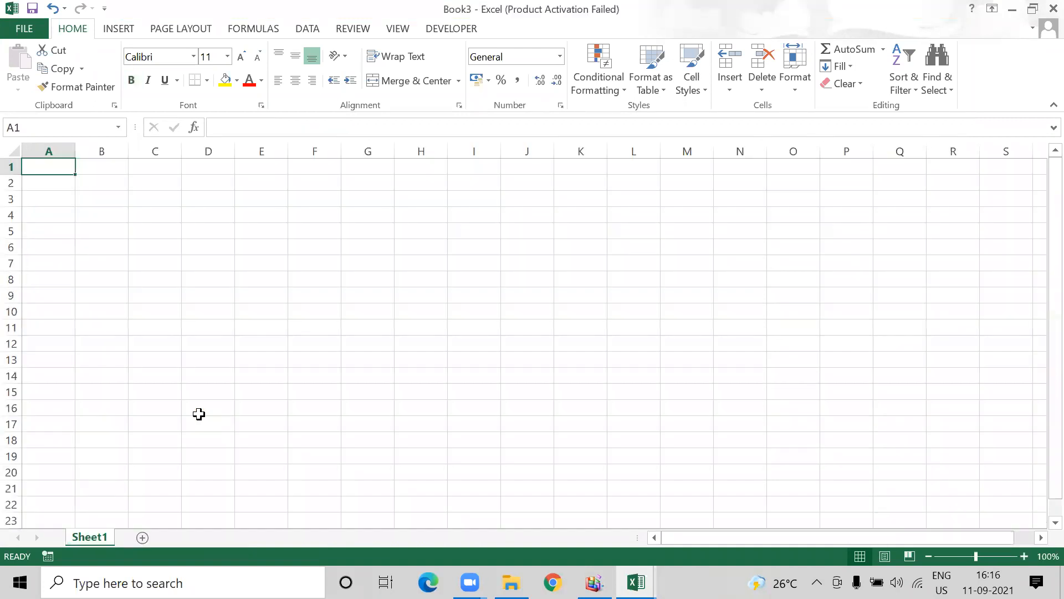
{"action": "key", "text": "shift+F11"}
{"action": "key", "text": "shift+F11"}
{"action": "key", "text": "shift+F11"}
{"action": "key", "text": "shift+F11"}
{"action": "key", "text": "shift+F11"}
{"action": "key", "text": "shift+F11"}
{"action": "key", "text": "shift+F11"}
{"action": "key", "text": "shift+F11"}
{"action": "key", "text": "shift+F11"}
{"action": "key", "text": "shift+F11"}
{"action": "key", "text": "shift+F11"}
{"action": "key", "text": "shift+F11"}
{"action": "key", "text": "shift+F11"}
{"action": "key", "text": "shift+F11"}
{"action": "key", "text": "shift+F11"}
{"action": "key", "text": "shift+F11"}
{"action": "key", "text": "shift+F11"}
{"action": "key", "text": "shift+F11"}
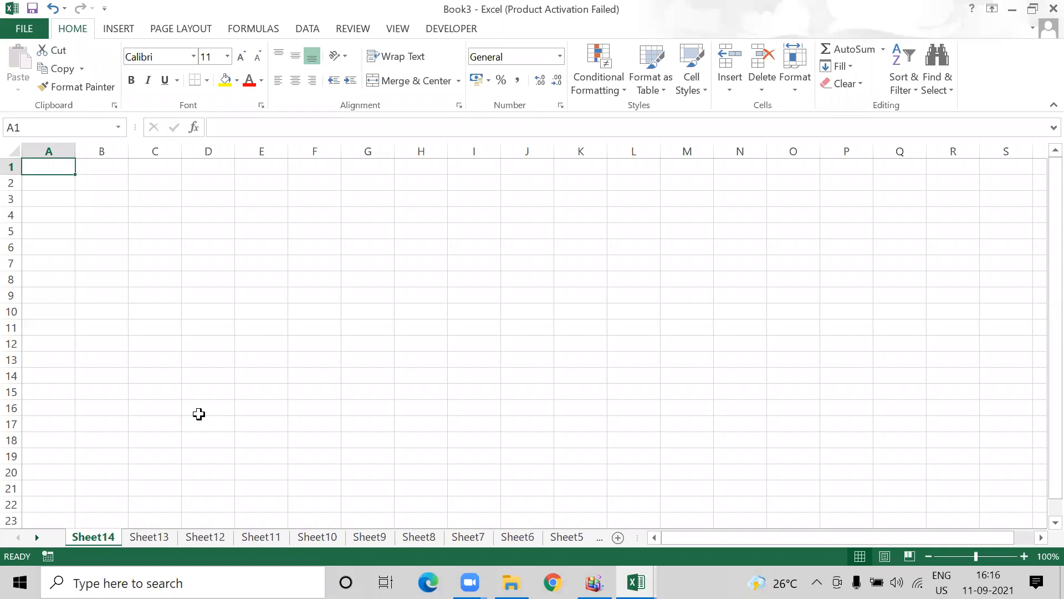
{"action": "key", "text": "shift+F11"}
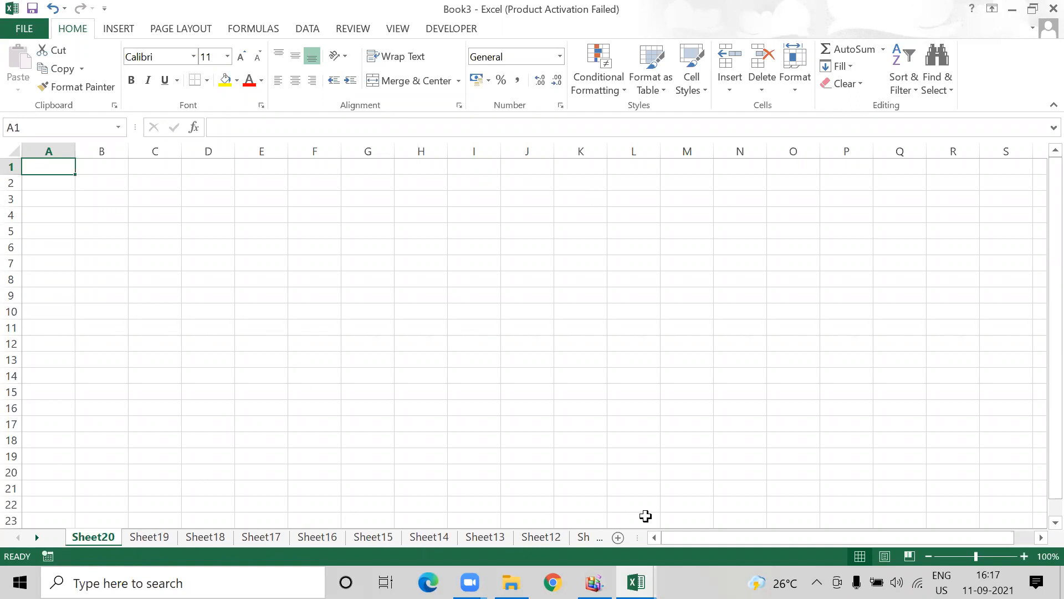
{"action": "left_click", "coordinate": [1053, 9]}
{"action": "left_click", "coordinate": [531, 310]}
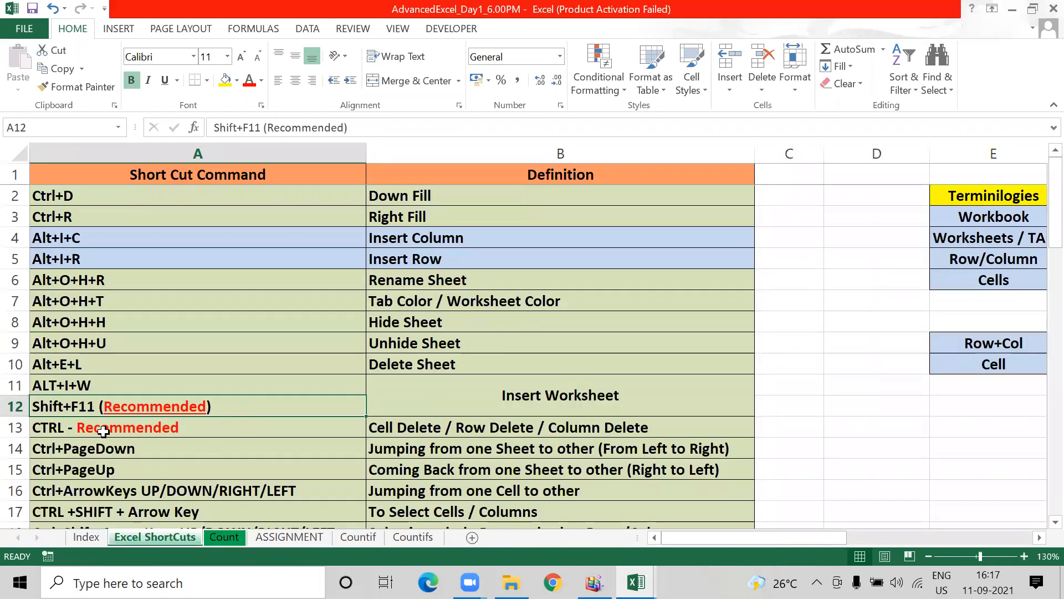
- Examine the recommended cell, row and column delete shortcut in row 13 of the reference list
{"action": "left_click", "coordinate": [103, 432]}
{"action": "key", "text": "Right"}
{"action": "key", "text": "Right"}
{"action": "key", "text": "Left"}
{"action": "key", "text": "Left"}
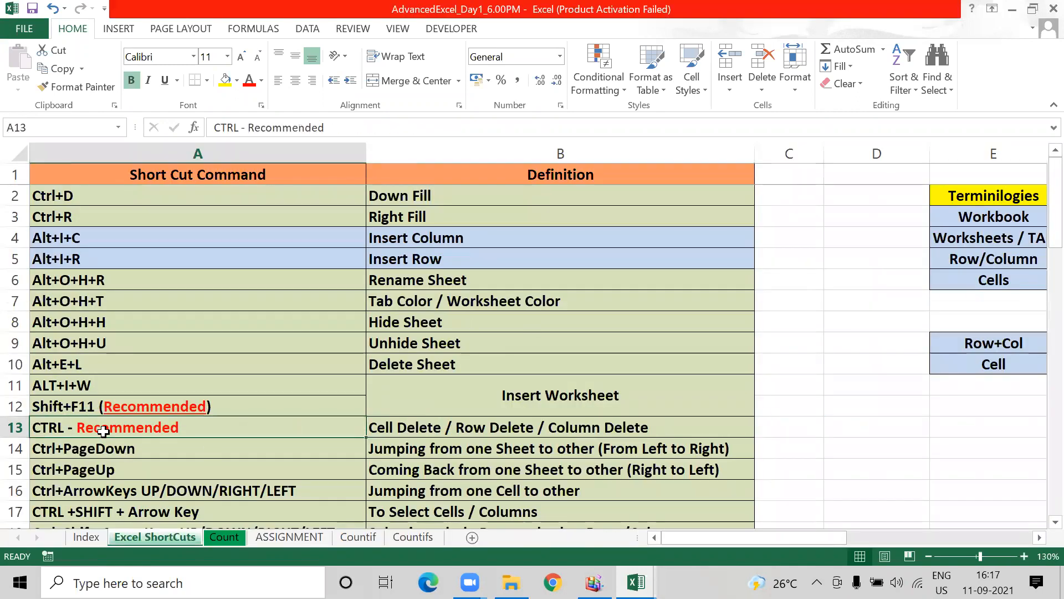
{"action": "key", "text": "Right"}
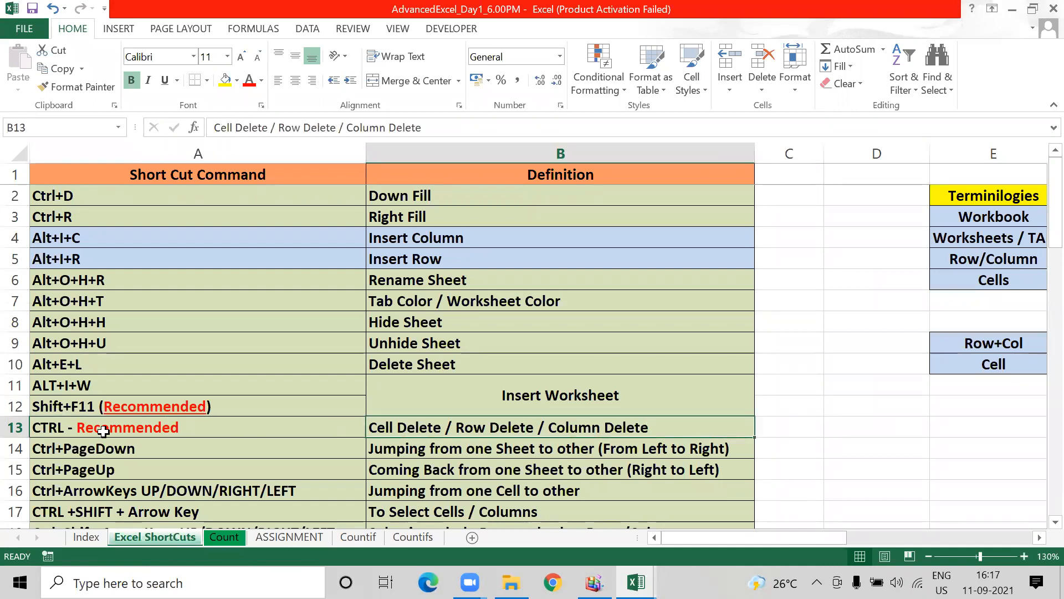
{"action": "key", "text": "Left"}
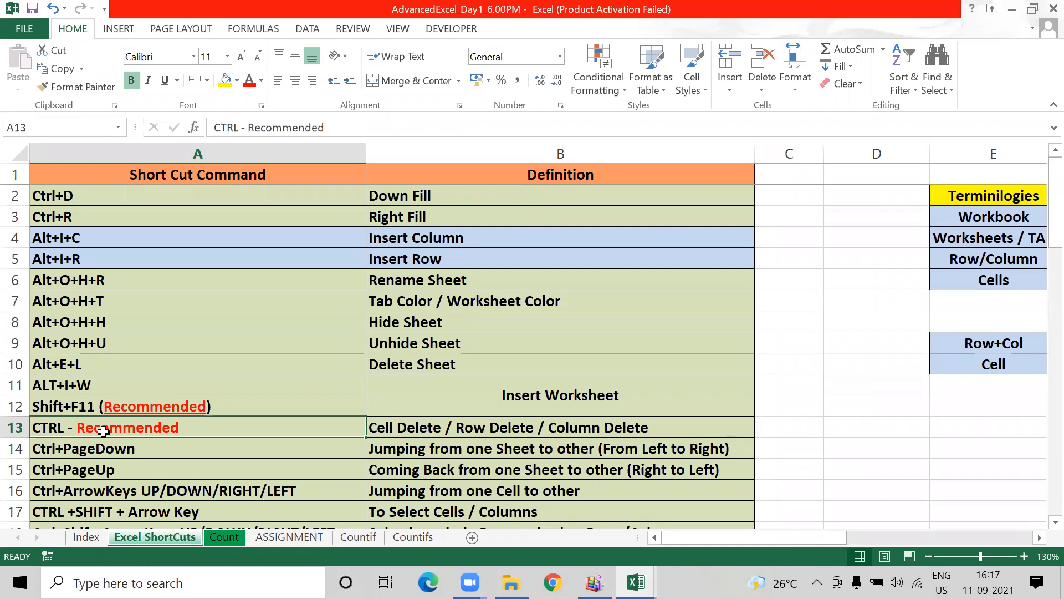
- Switch to Book1 and highlight the Location column, cells C1:C14, in yellow
{"action": "key", "text": "ctrl+Tab"}
{"action": "key", "text": "Right"}
{"action": "key", "text": "Right"}
{"action": "key", "text": "ctrl+shift+Down"}
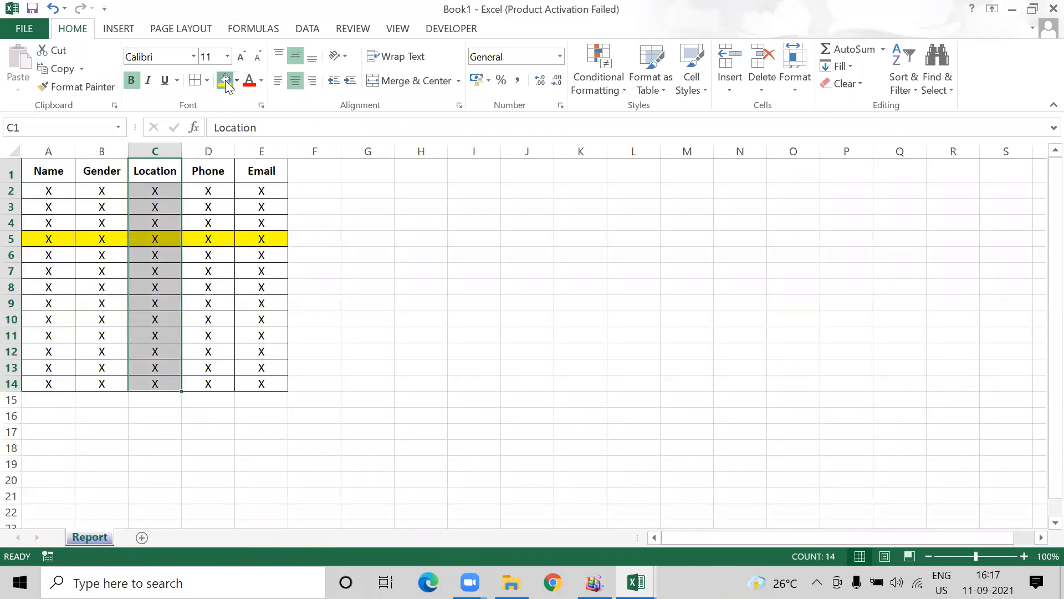
{"action": "left_click", "coordinate": [224, 80]}
{"action": "left_click", "coordinate": [520, 286]}
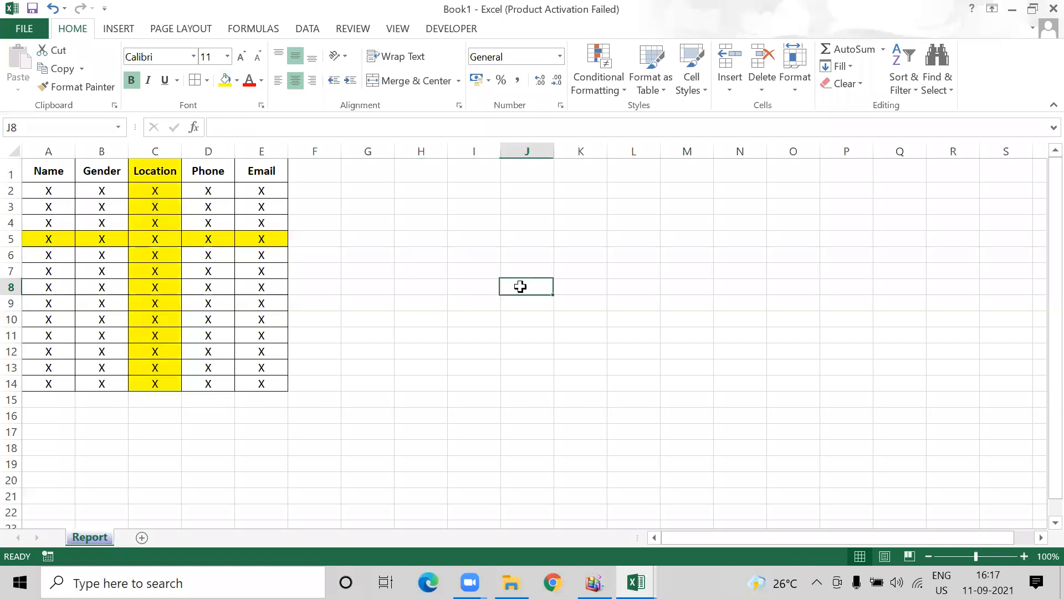
- Delete the whole Location column from the Report sheet
{"action": "left_click", "coordinate": [161, 143]}
{"action": "key", "text": "ctrl+minus"}
{"action": "key", "text": "Left"}
{"action": "key", "text": "Right"}
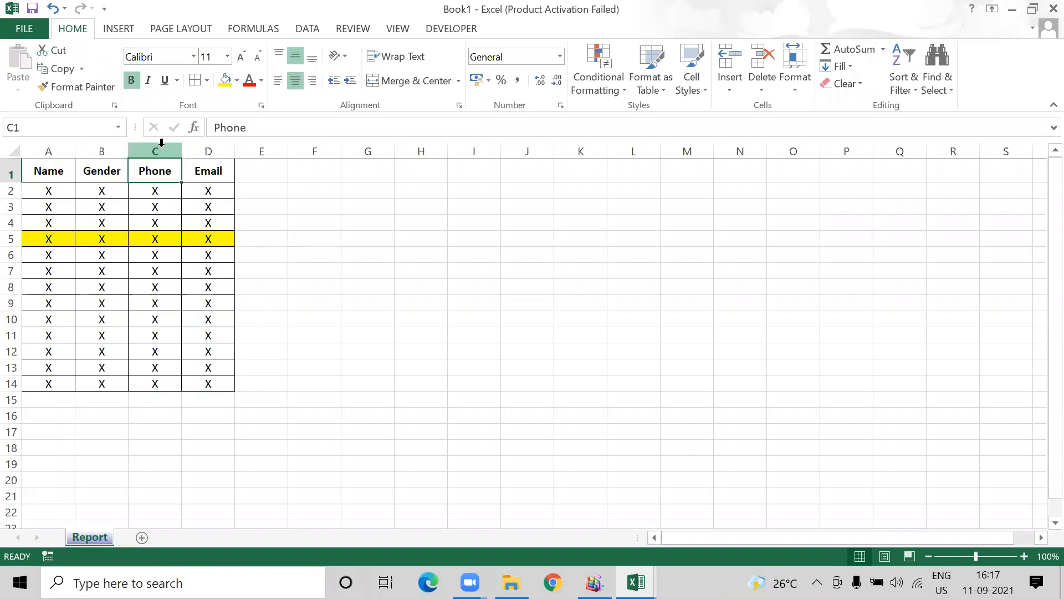
{"action": "key", "text": "Left"}
{"action": "key", "text": "Left"}
{"action": "key", "text": "Right"}
{"action": "key", "text": "Right"}
{"action": "key", "text": "ctrl+space"}
{"action": "key", "text": "Up"}
{"action": "key", "text": "Left"}
{"action": "key", "text": "Left"}
{"action": "key", "text": "Right"}
{"action": "key", "text": "Right"}
{"action": "key", "text": "Down"}
{"action": "key", "text": "Down"}
{"action": "key", "text": "Down"}
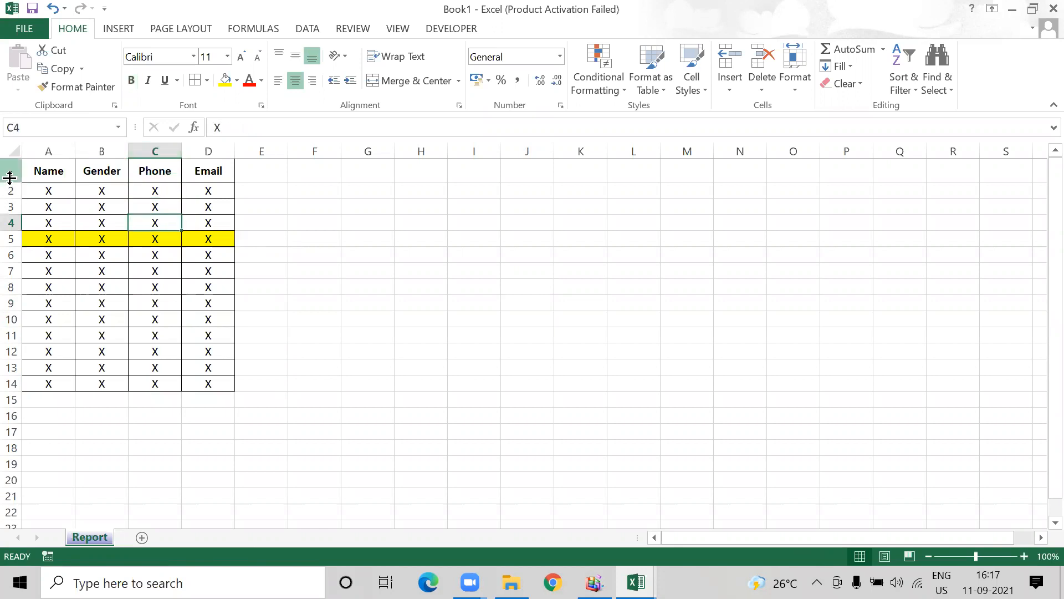
- Delete the entire yellow row 5 from the Report sheet
{"action": "left_click", "coordinate": [13, 239]}
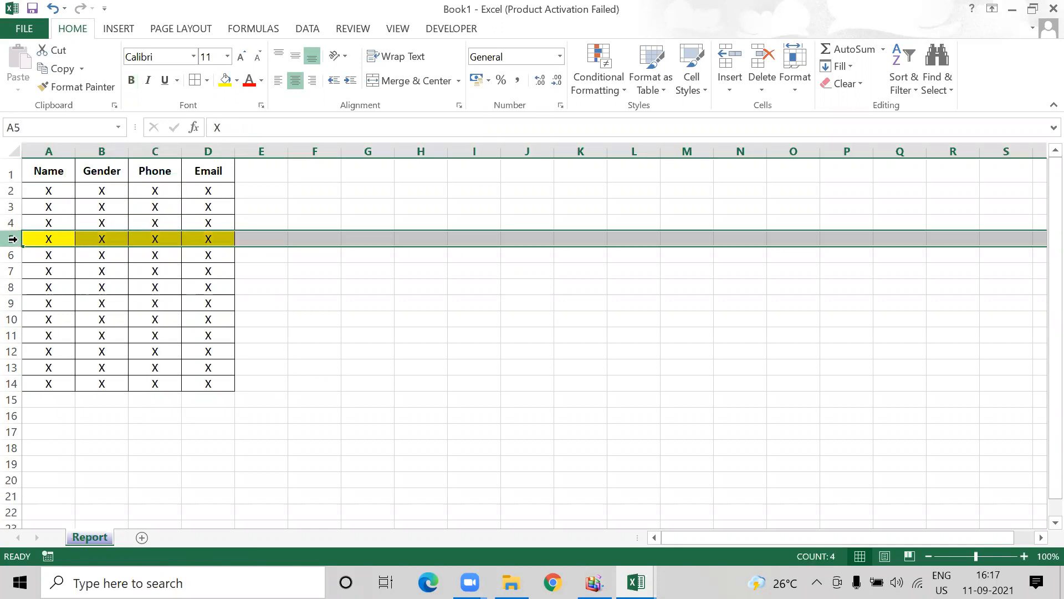
{"action": "key", "text": "ctrl+minus"}
{"action": "key", "text": "alt+Tab"}
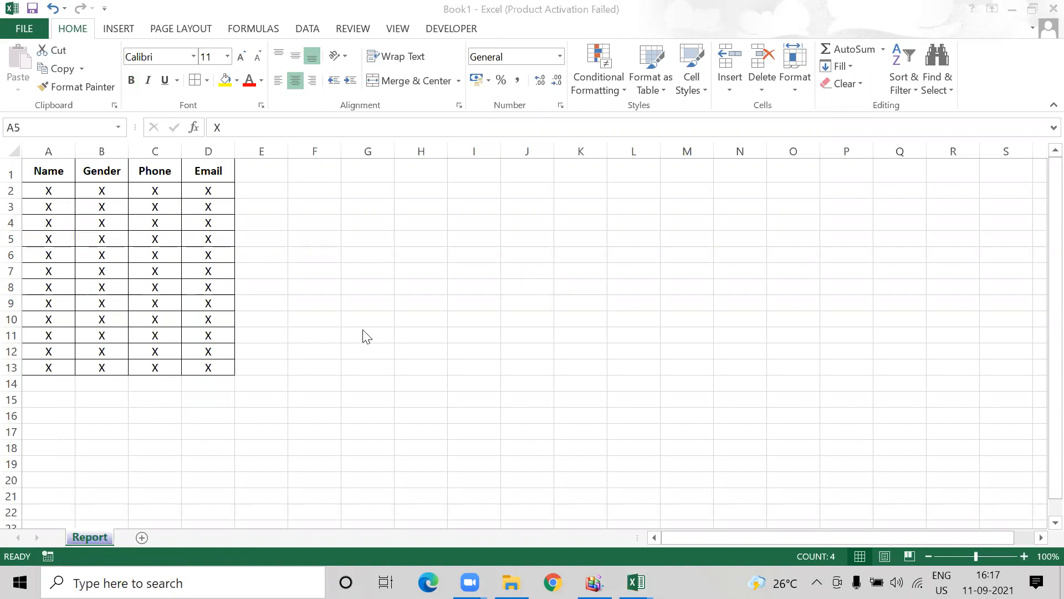
- Return to the AdvancedExcel_Day1_6.00PM workbook and check the left-to-right sheet-jumping shortcut in row 14
{"action": "key", "text": "alt+Tab"}
{"action": "key", "text": "ctrl+Home"}
{"action": "key", "text": "ctrl+shift+Right"}
{"action": "key", "text": "ctrl+shift+Down"}
{"action": "key", "text": "ctrl+Home"}
{"action": "key", "text": "alt+Tab"}
{"action": "key", "text": "Down"}
{"action": "key", "text": "Down"}
{"action": "key", "text": "Down"}
{"action": "key", "text": "Down"}
{"action": "key", "text": "Up"}
{"action": "key", "text": "Up"}
{"action": "key", "text": "Up"}
{"action": "key", "text": "Down"}
{"action": "key", "text": "Up"}
{"action": "key", "text": "Down"}
{"action": "key", "text": "Up"}
{"action": "key", "text": "Right"}
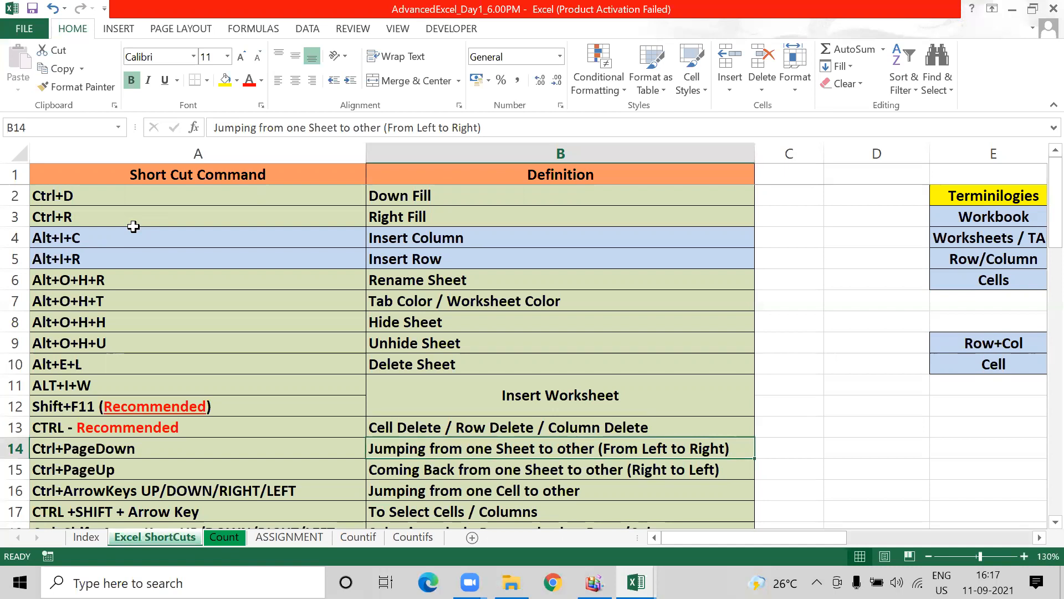
- Jump to the Index sheet, step through every sheet up to Countifs, and come back to Index
{"action": "key", "text": "ctrl+Page_Up"}
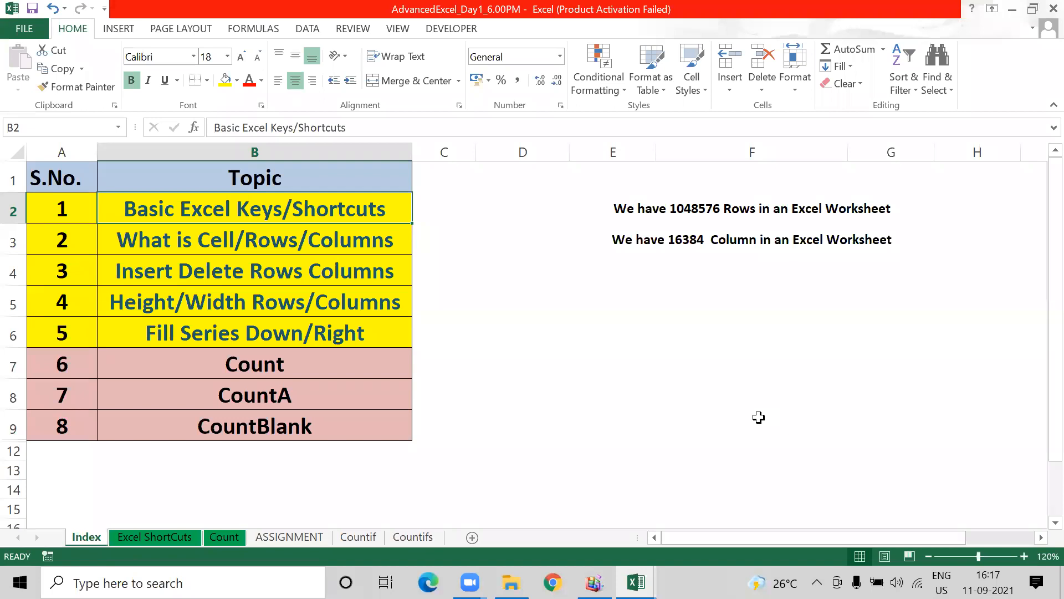
{"action": "key", "text": "ctrl+Page_Down"}
{"action": "key", "text": "ctrl+Page_Down"}
{"action": "key", "text": "ctrl+Page_Down"}
{"action": "key", "text": "ctrl+Page_Down"}
{"action": "key", "text": "ctrl+Page_Down"}
{"action": "key", "text": "ctrl+Page_Up"}
{"action": "key", "text": "ctrl+Page_Up"}
{"action": "key", "text": "ctrl+Page_Up"}
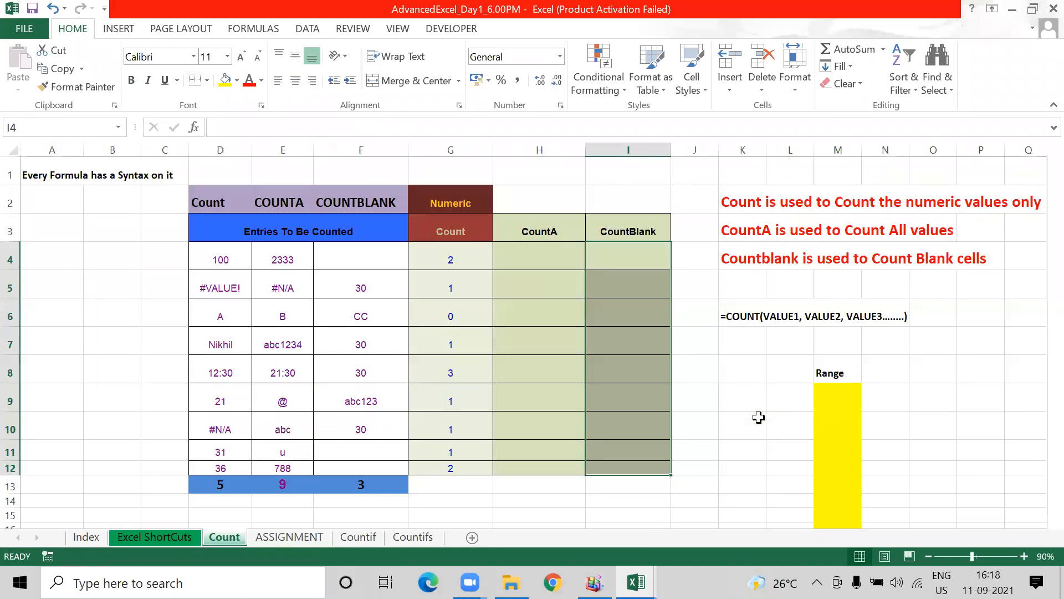
{"action": "key", "text": "ctrl+Page_Up"}
{"action": "key", "text": "ctrl+Page_Up"}
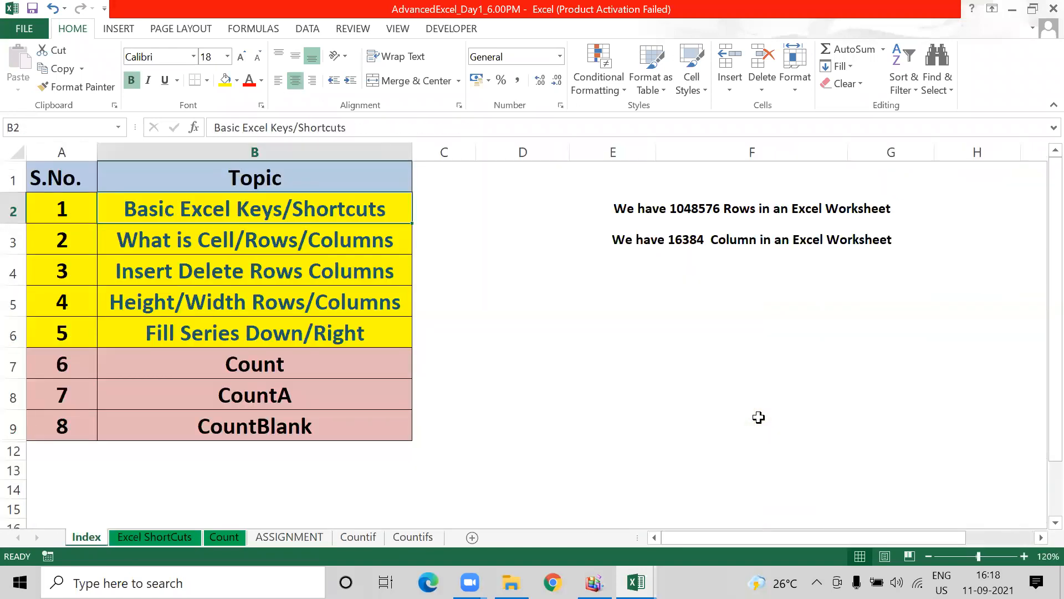
- Run through the sheets toward Countifs once more, return to Index, and stop on the Excel ShortCuts sheet
{"action": "key", "text": "ctrl+Page_Down"}
{"action": "key", "text": "ctrl+Page_Down"}
{"action": "key", "text": "ctrl+Page_Down"}
{"action": "key", "text": "ctrl+Page_Down"}
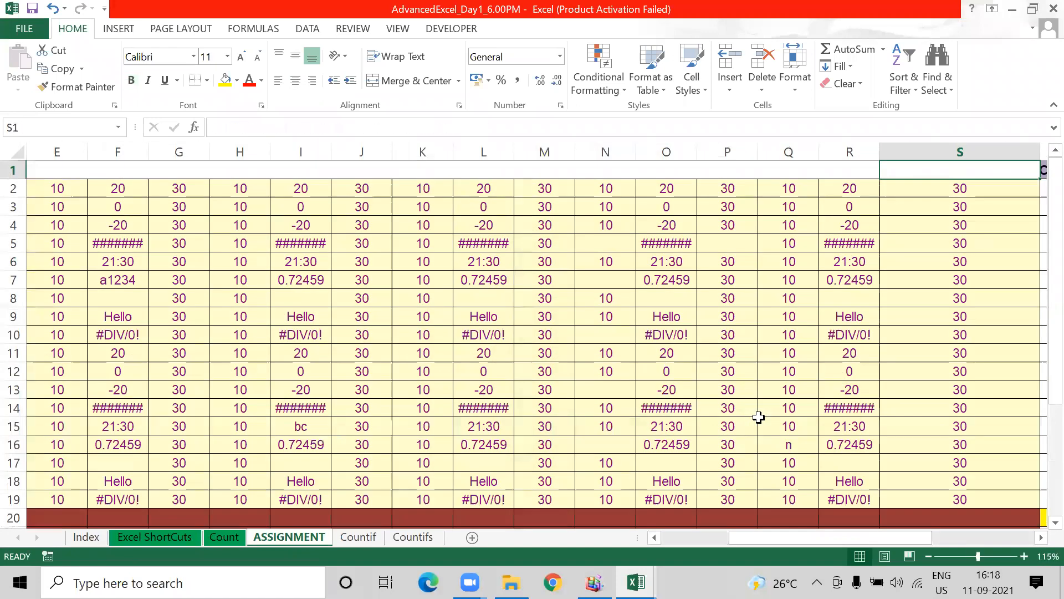
{"action": "key", "text": "ctrl+Page_Down"}
{"action": "key", "text": "ctrl+Page_Up"}
{"action": "key", "text": "ctrl+Page_Up"}
{"action": "key", "text": "ctrl+Page_Up"}
{"action": "key", "text": "ctrl+Page_Up"}
{"action": "key", "text": "ctrl+Page_Up"}
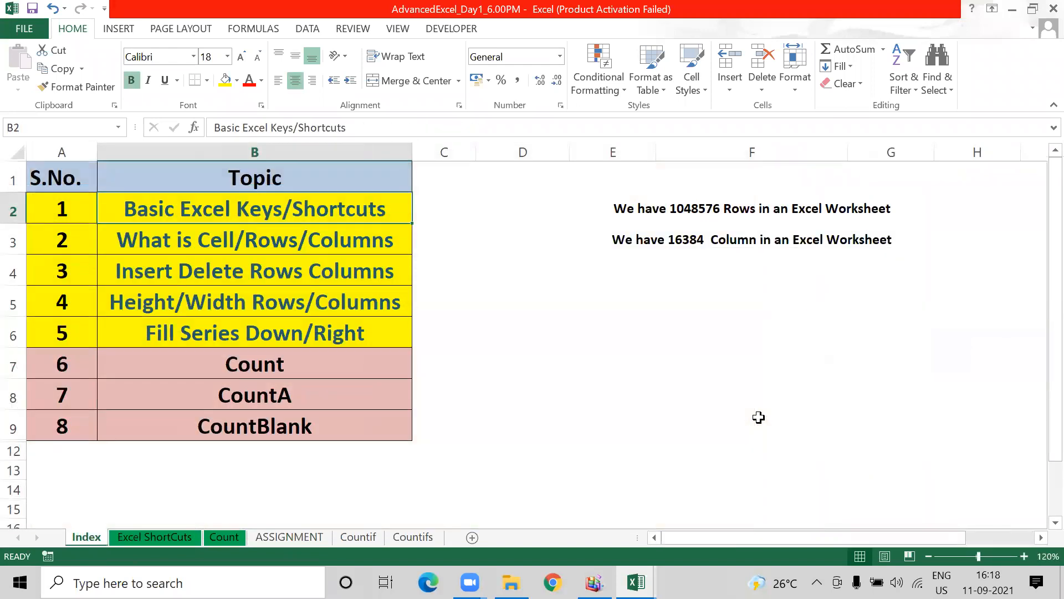
{"action": "key", "text": "ctrl+Page_Down"}
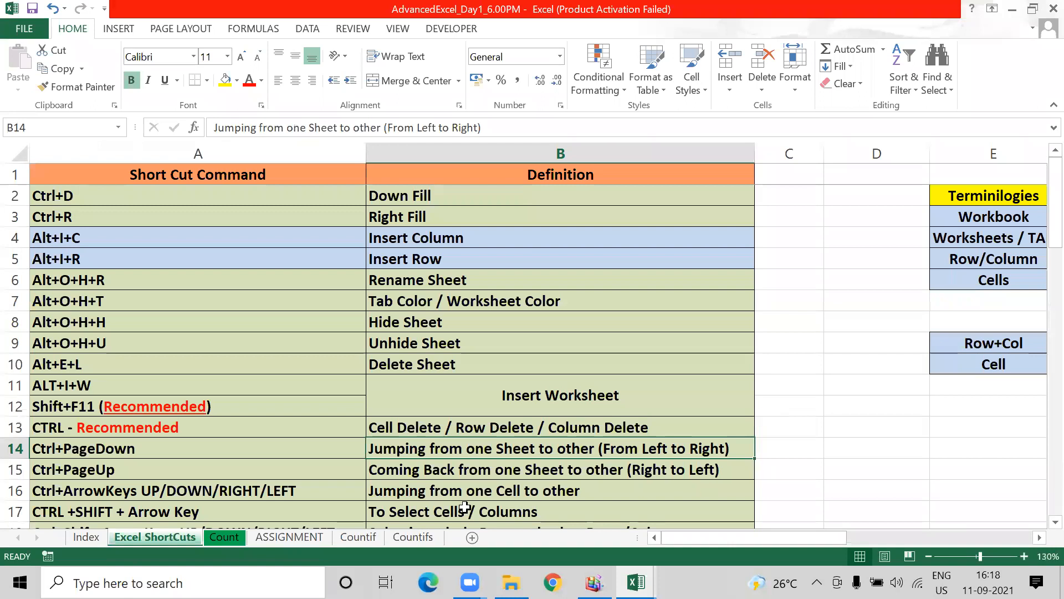
- Review the two sheet-navigation shortcuts and their definitions by selecting the range A14:B15
{"action": "left_click", "coordinate": [80, 463]}
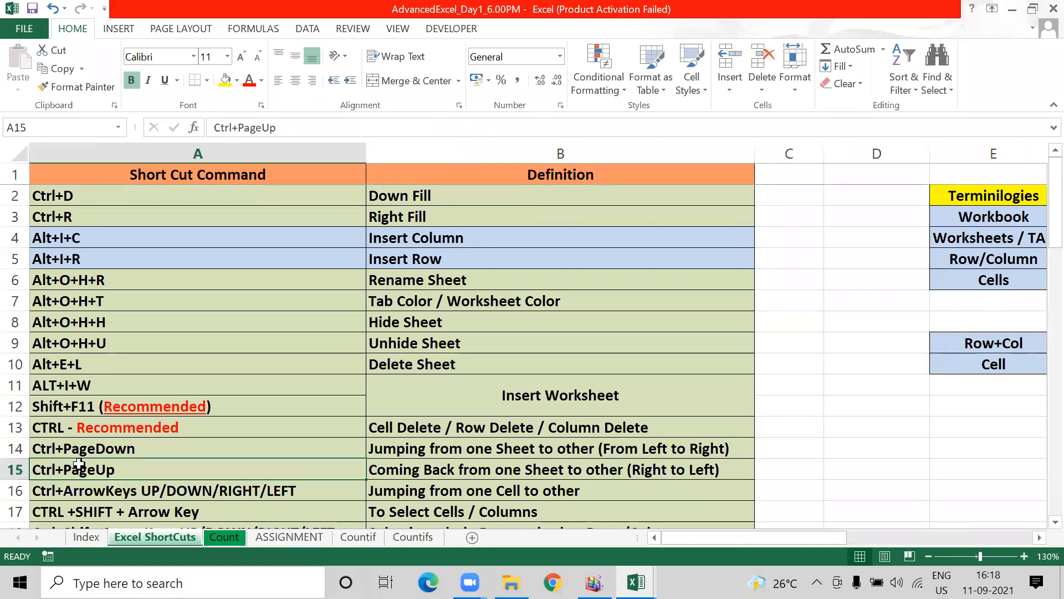
{"action": "left_click", "coordinate": [129, 446]}
{"action": "left_click_drag", "start_coordinate": [459, 447], "coordinate": [219, 470]}
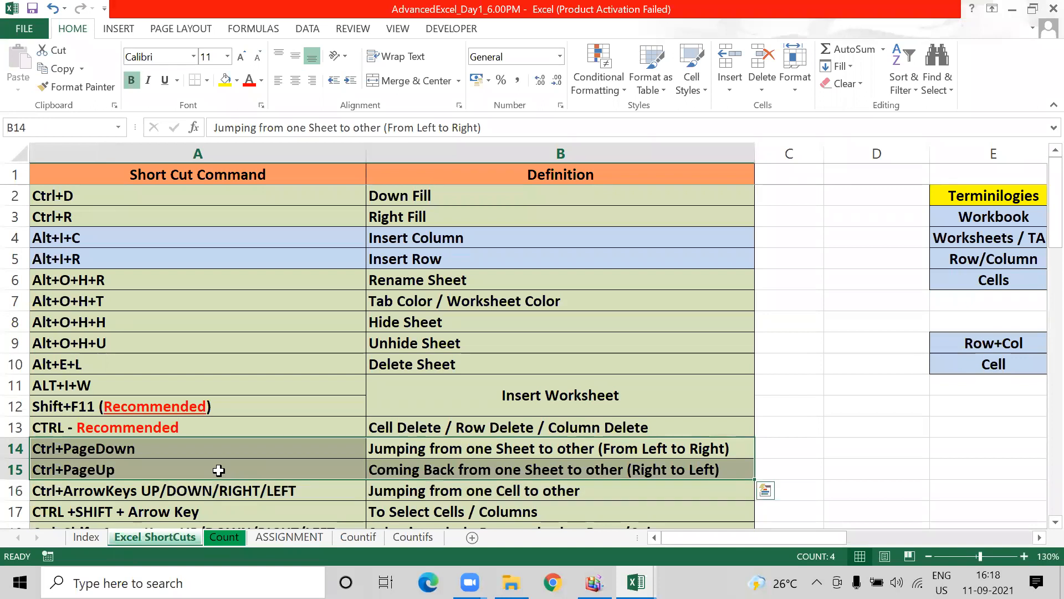
{"action": "key", "text": "Left"}
{"action": "key", "text": "shift+Down"}
{"action": "key", "text": "shift+Right"}
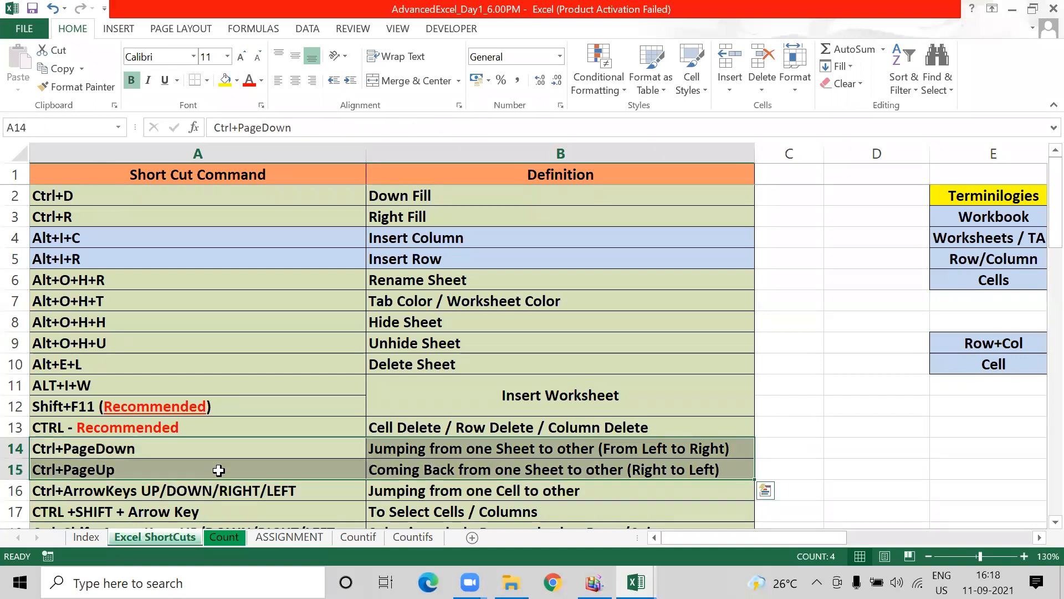
{"action": "key", "text": "Left"}
{"action": "key", "text": "shift+Down"}
{"action": "key", "text": "shift+Right"}
{"action": "key", "text": "Left"}
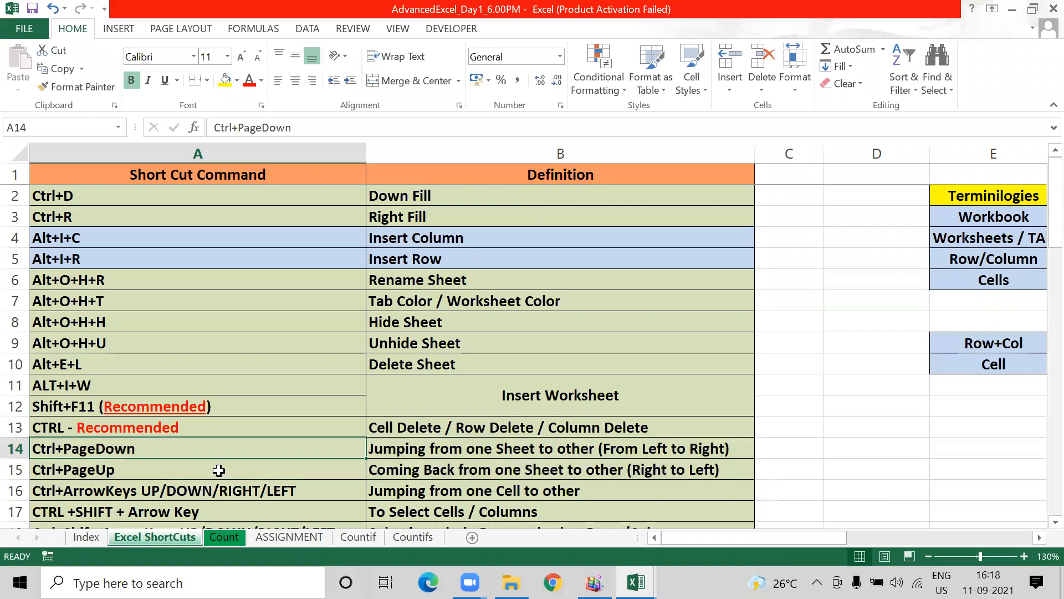
{"action": "key", "text": "shift+Down"}
{"action": "key", "text": "shift+Right"}
{"action": "key", "text": "Left"}
{"action": "key", "text": "shift+Down"}
{"action": "key", "text": "shift+Right"}
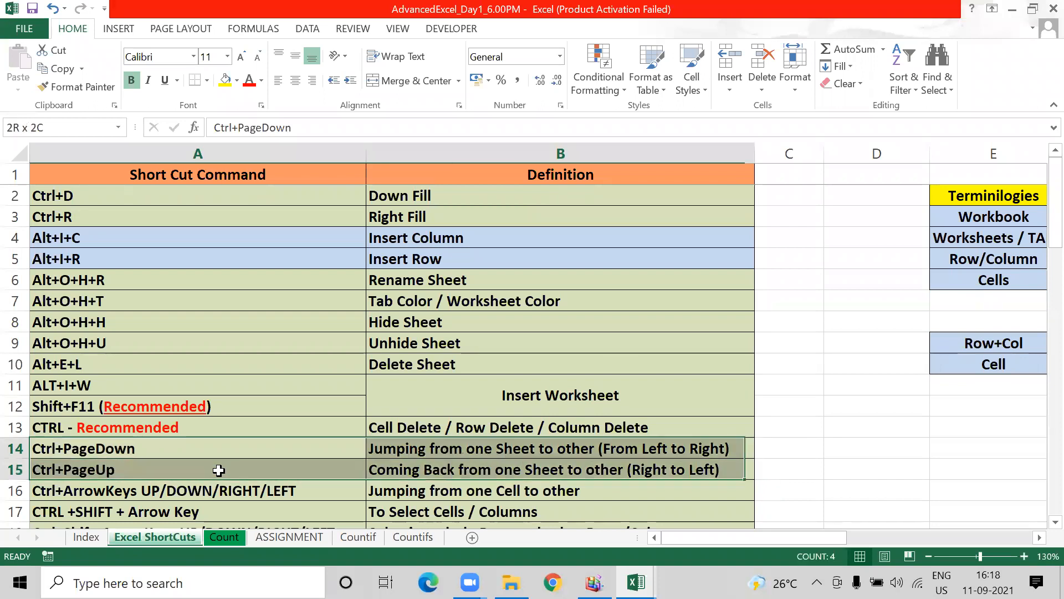
{"action": "key", "text": "Left"}
{"action": "key", "text": "shift+Down"}
{"action": "key", "text": "shift+Right"}
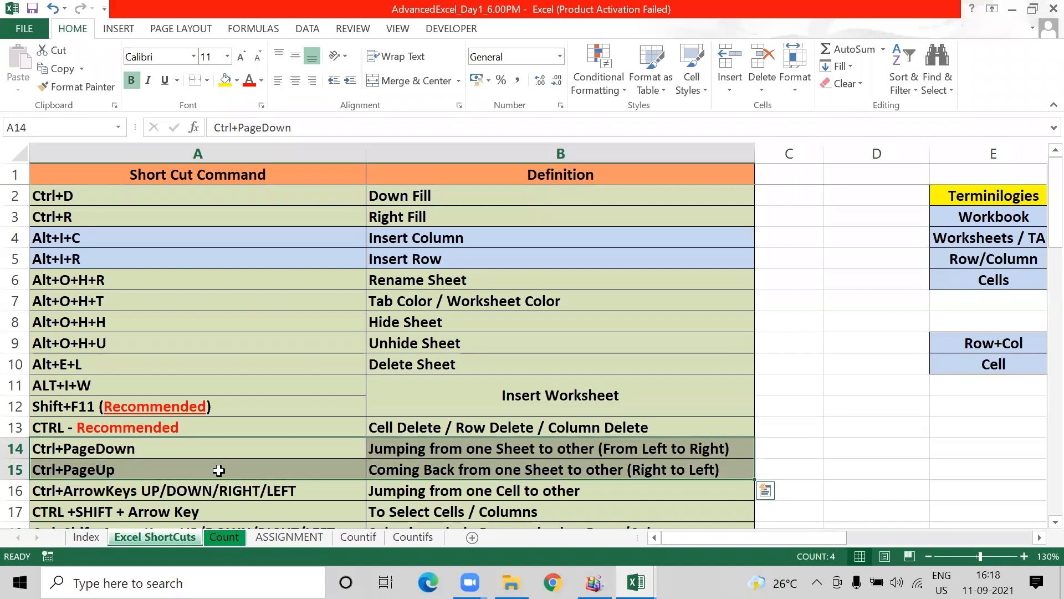
- Look over the shortcuts in rows 16 to 19 and settle on the cell-jumping entry in A16
{"action": "key", "text": "Down"}
{"action": "key", "text": "Down"}
{"action": "key", "text": "Down"}
{"action": "key", "text": "Down"}
{"action": "key", "text": "Down"}
{"action": "key", "text": "Down"}
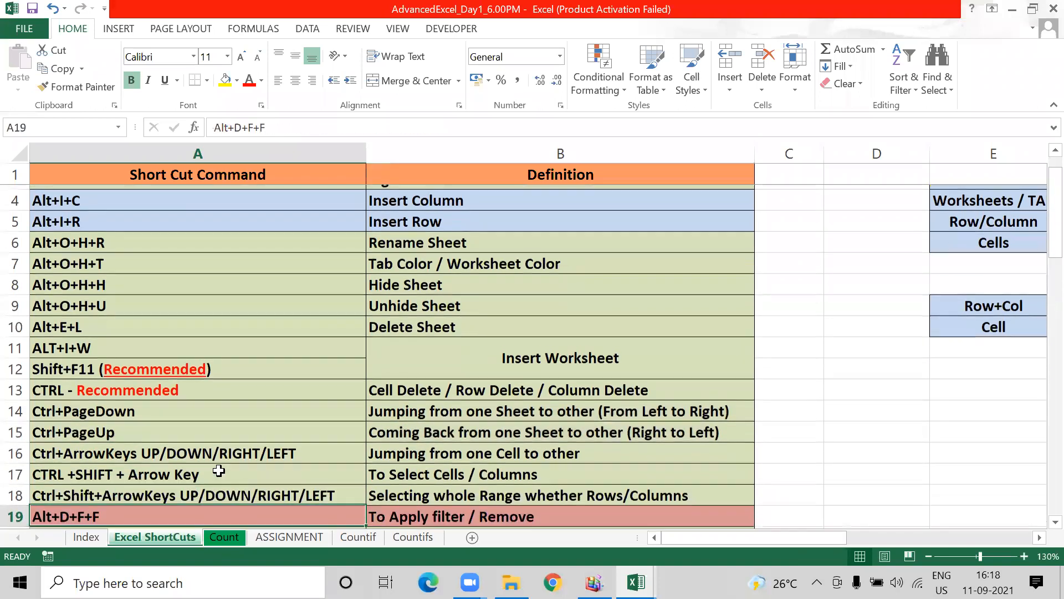
{"action": "key", "text": "Up"}
{"action": "key", "text": "Up"}
{"action": "key", "text": "Up"}
{"action": "key", "text": "Up"}
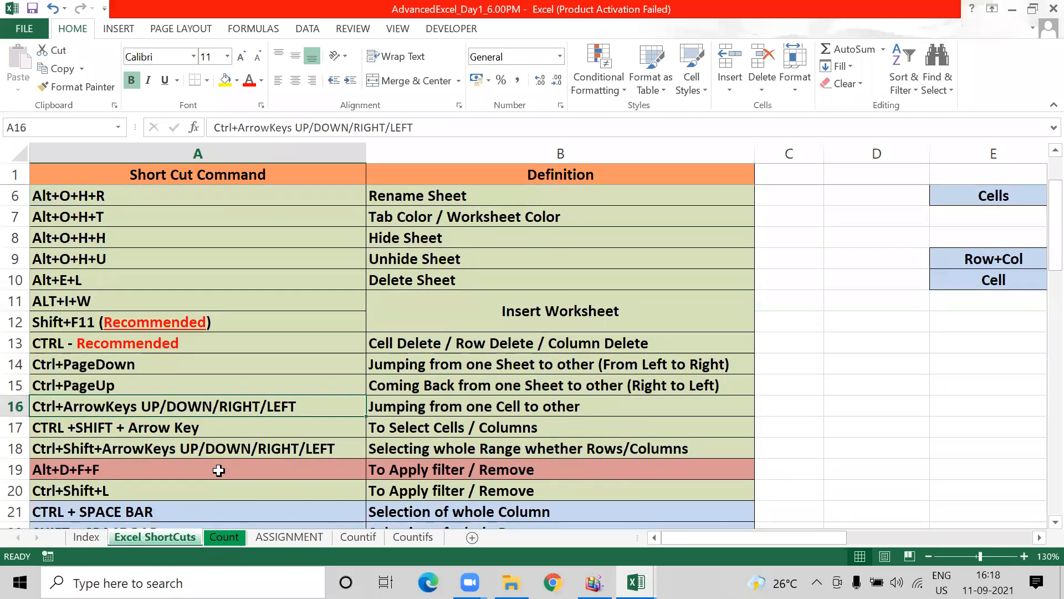
- Fill 66 cells of column E, from E16 downward, with the text IBM in one entry
{"action": "key", "text": "Right"}
{"action": "key", "text": "Right"}
{"action": "key", "text": "Right"}
{"action": "key", "text": "Right"}
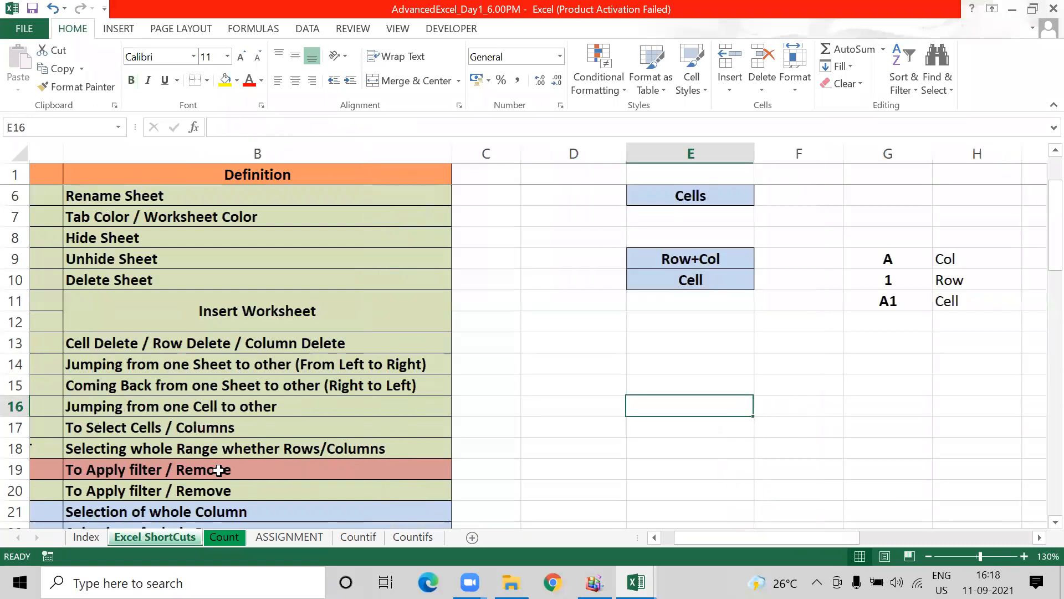
{"action": "key", "text": "Right"}
{"action": "key", "text": "Right"}
{"action": "key", "text": "Left"}
{"action": "key", "text": "Left"}
{"action": "key", "text": "Left"}
{"action": "key", "text": "Right"}
{"action": "key", "text": "shift+Down"}
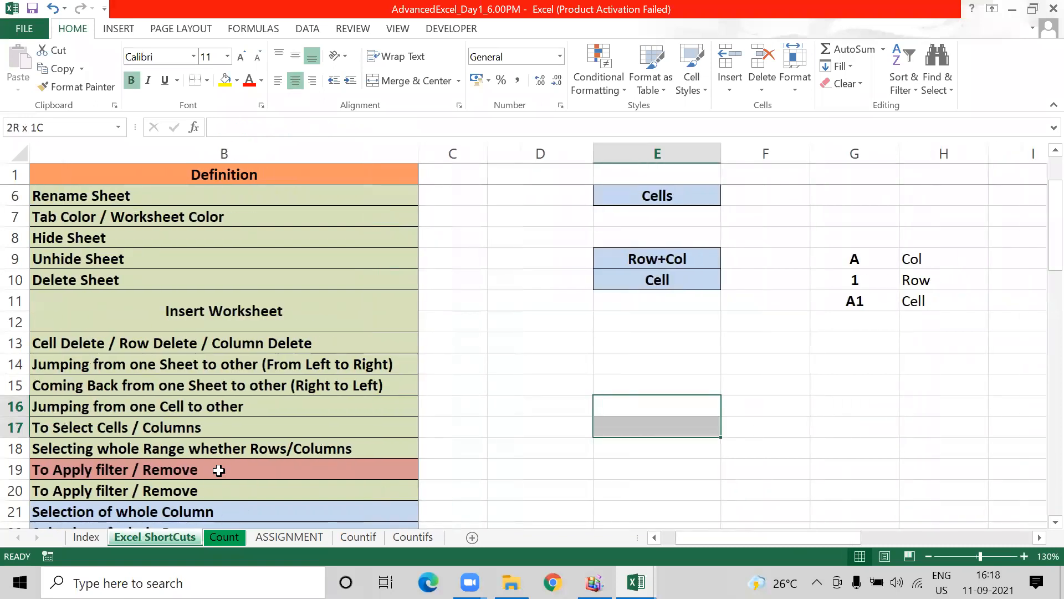
{"action": "key", "text": "shift+Down"}
{"action": "key", "text": "shift+Down"}
{"action": "key", "text": "shift+Down"}
{"action": "key", "text": "shift+Down"}
{"action": "key", "text": "shift+Down"}
{"action": "key", "text": "shift+Down"}
{"action": "key", "text": "shift+Down"}
{"action": "key", "text": "shift+Down"}
{"action": "key", "text": "shift+Down"}
{"action": "key", "text": "shift+Down"}
{"action": "key", "text": "shift+Down"}
{"action": "key", "text": "shift+Down"}
{"action": "key", "text": "shift+Down"}
{"action": "key", "text": "shift+Down"}
{"action": "key", "text": "shift+Down"}
{"action": "key", "text": "shift+Down"}
{"action": "key", "text": "shift+Down"}
{"action": "key", "text": "shift+Down"}
{"action": "key", "text": "shift+Down"}
{"action": "key", "text": "shift+Down"}
{"action": "type", "text": "I"}
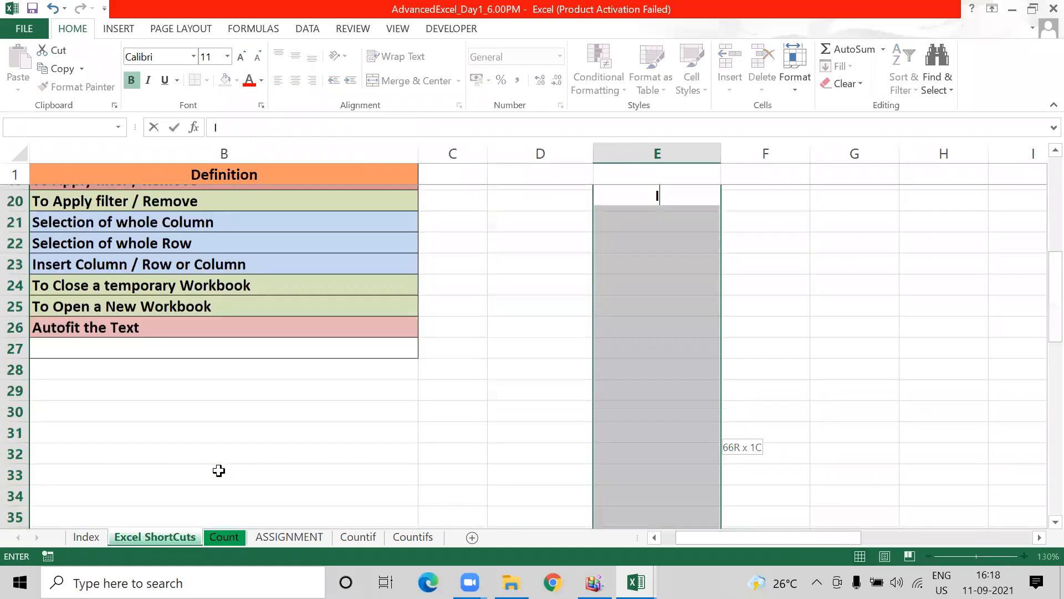
{"action": "type", "text": "BM"}
{"action": "key", "text": "ctrl+Return"}
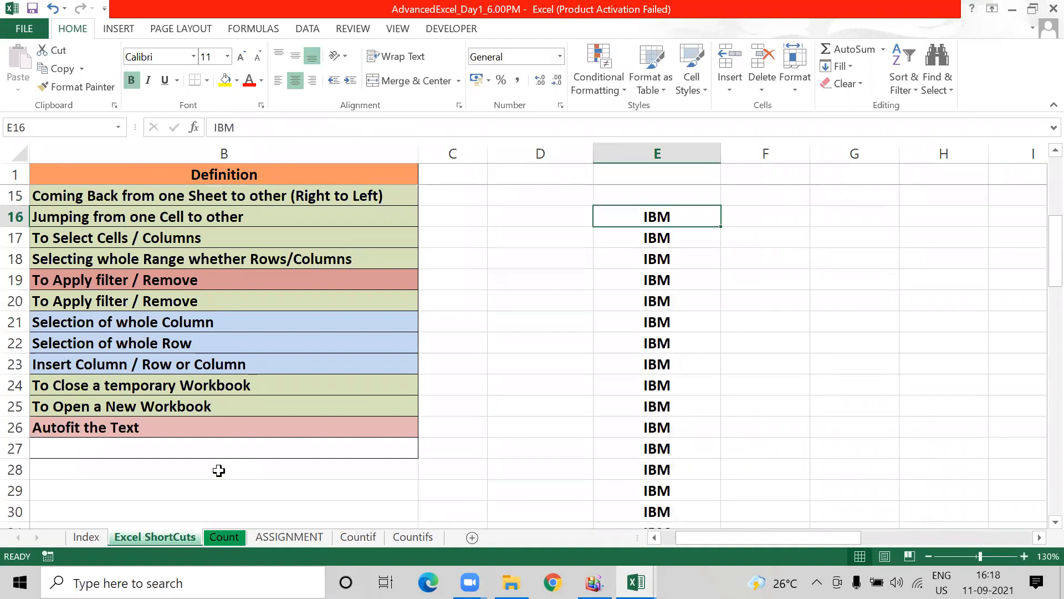
- Move down the IBM column cell by cell to E61 and jump straight back to its first entry in E16
{"action": "key", "text": "Down"}
{"action": "key", "text": "Down"}
{"action": "key", "text": "Down"}
{"action": "key", "text": "Down"}
{"action": "key", "text": "Down"}
{"action": "key", "text": "Down"}
{"action": "key", "text": "Down"}
{"action": "key", "text": "Down"}
{"action": "key", "text": "Down"}
{"action": "key", "text": "Down"}
{"action": "key", "text": "Down"}
{"action": "key", "text": "Down"}
{"action": "key", "text": "Down"}
{"action": "key", "text": "Down"}
{"action": "key", "text": "Down"}
{"action": "key", "text": "Down"}
{"action": "key", "text": "Down"}
{"action": "key", "text": "Down"}
{"action": "key", "text": "Down"}
{"action": "key", "text": "Down"}
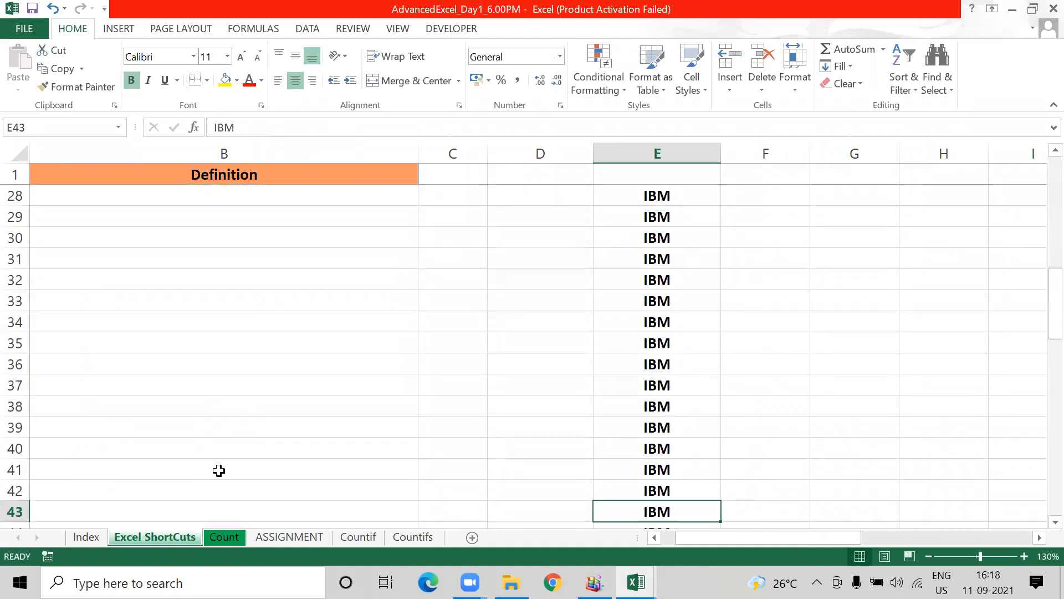
{"action": "key", "text": "Down"}
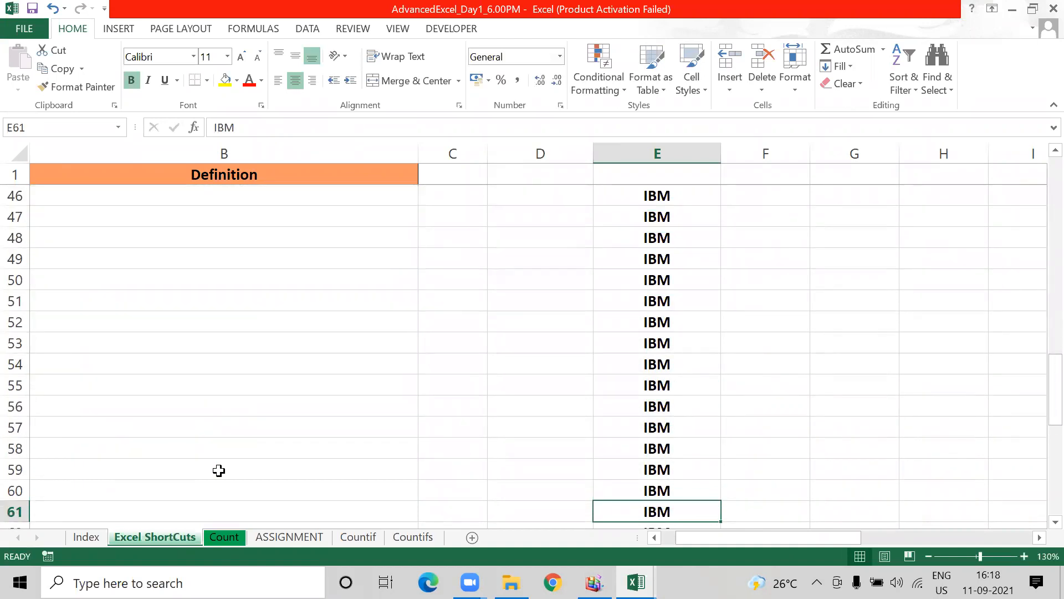
{"action": "key", "text": "ctrl+Up"}
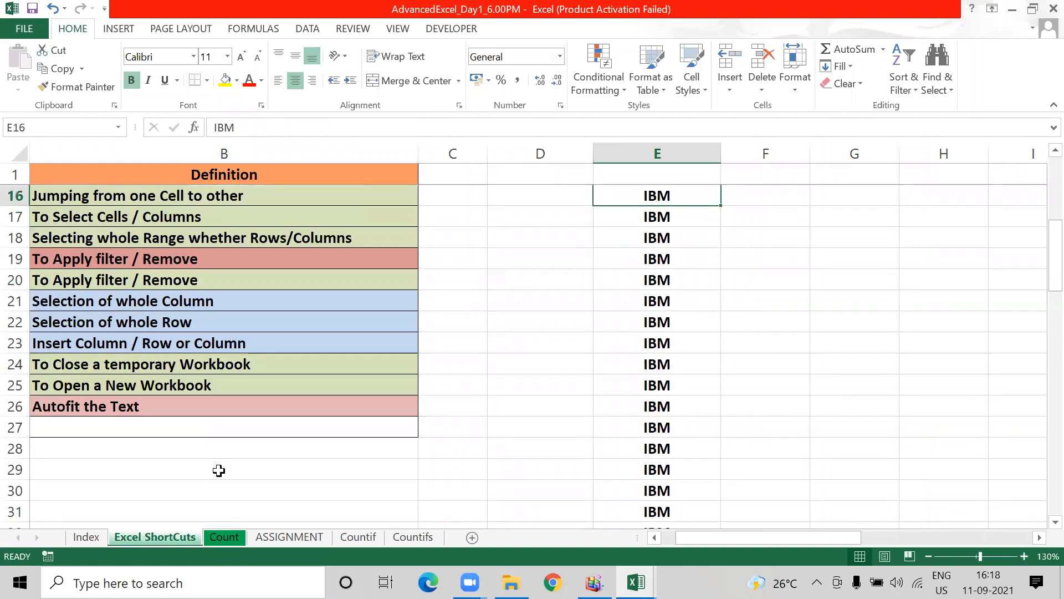
- Look over the cell-jumping and selection shortcuts in A16 to A18, and return to the first IBM cell, E16
{"action": "key", "text": "Left"}
{"action": "key", "text": "Left"}
{"action": "key", "text": "Left"}
{"action": "key", "text": "Left"}
{"action": "key", "text": "Down"}
{"action": "key", "text": "Down"}
{"action": "key", "text": "Down"}
{"action": "key", "text": "Up"}
{"action": "key", "text": "Up"}
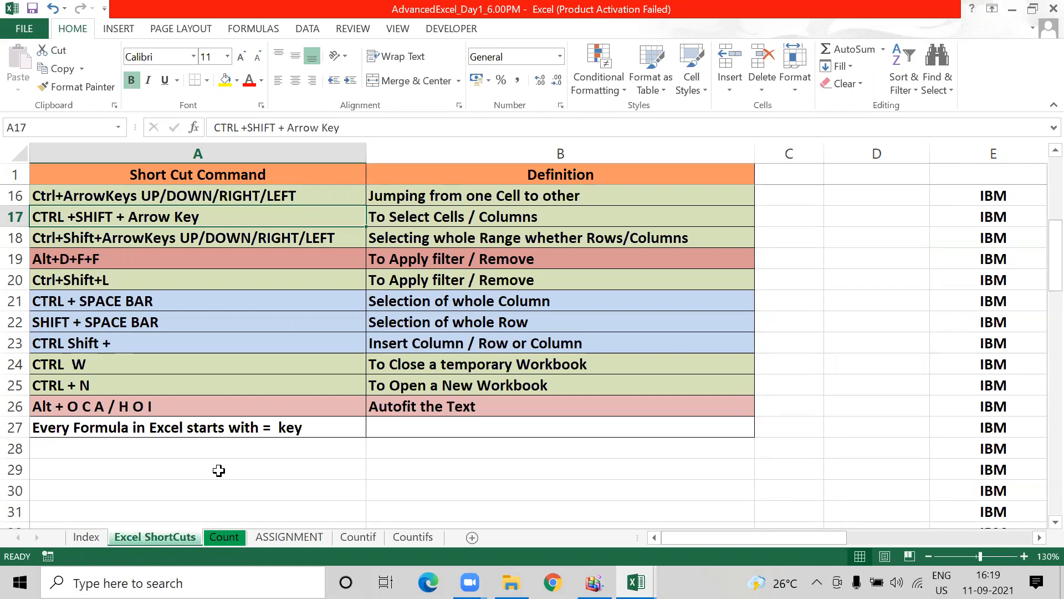
{"action": "key", "text": "Right"}
{"action": "key", "text": "Right"}
{"action": "key", "text": "Right"}
{"action": "key", "text": "Right"}
{"action": "key", "text": "Up"}
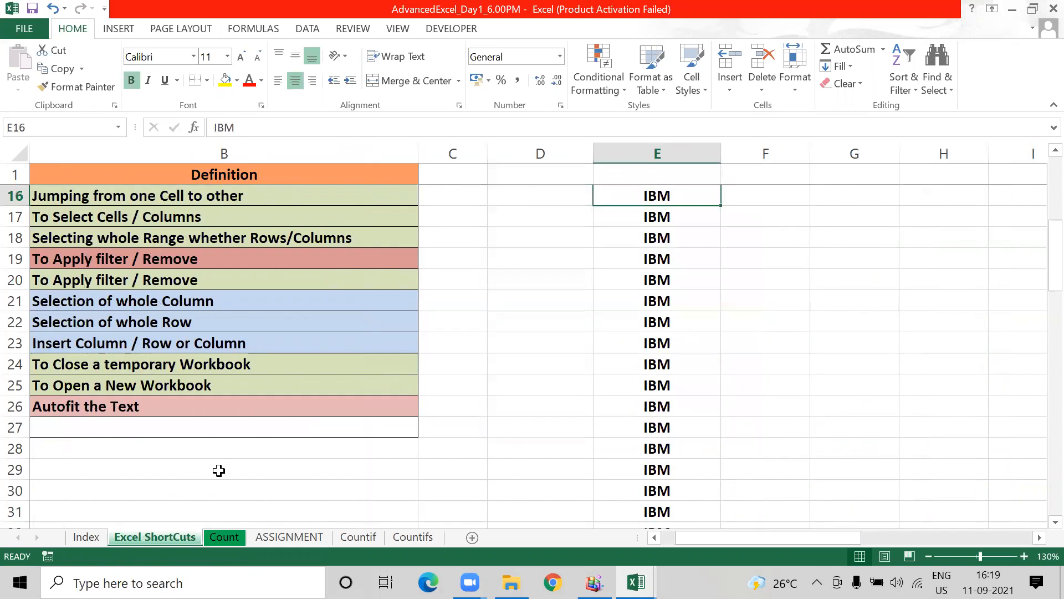
- Jump straight from E16 to the last IBM entry in E81 and back up to the column's start
{"action": "scroll", "coordinate": [219, 470], "scroll_direction": "up", "scroll_amount": 1}
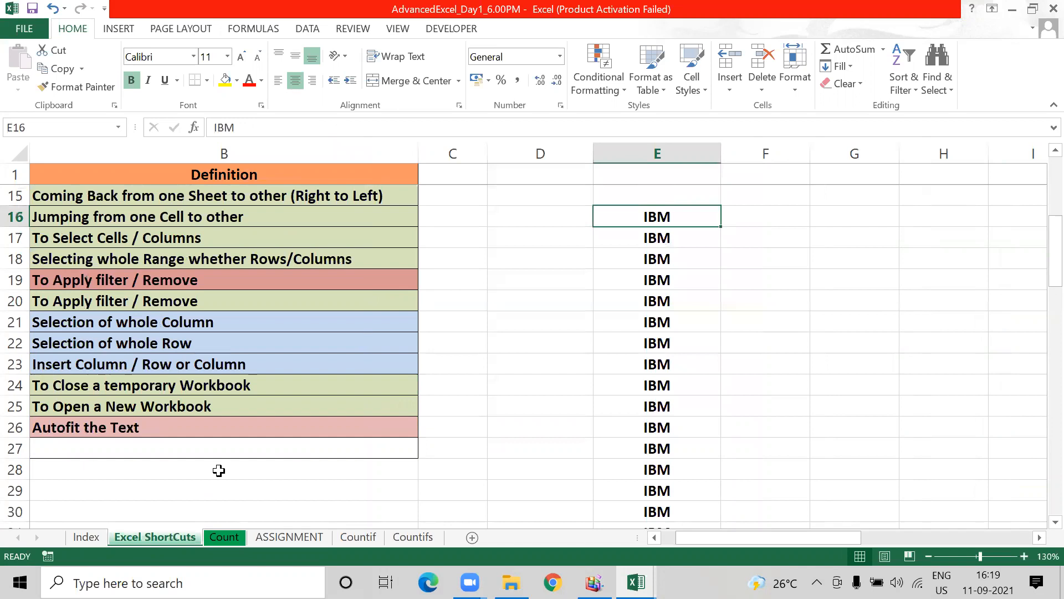
{"action": "scroll", "coordinate": [219, 470], "scroll_direction": "down", "scroll_amount": 1}
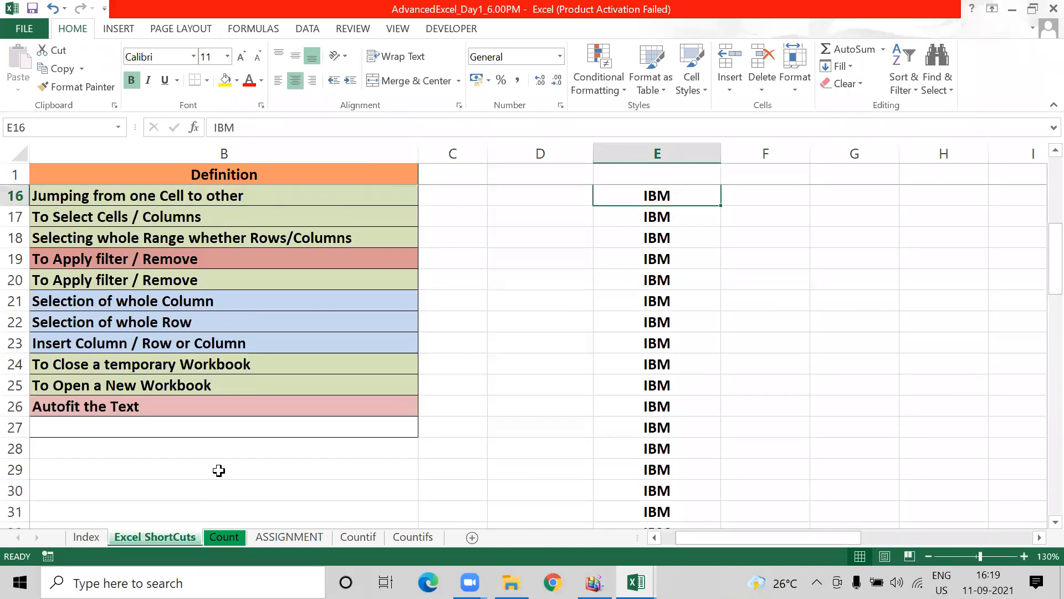
{"action": "key", "text": "ctrl+Down"}
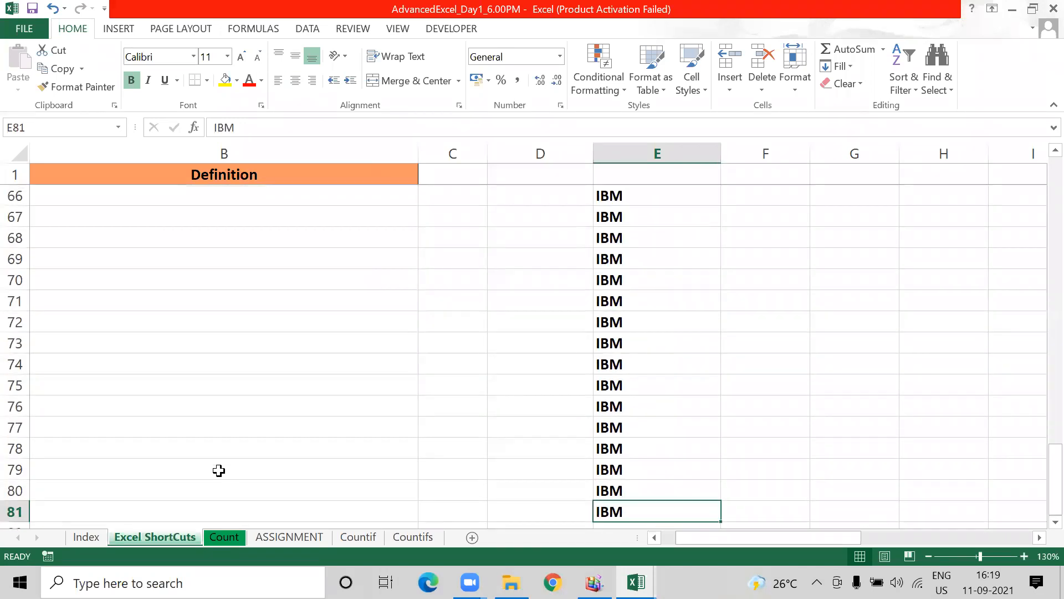
{"action": "key", "text": "ctrl+Up"}
{"action": "key", "text": "Up"}
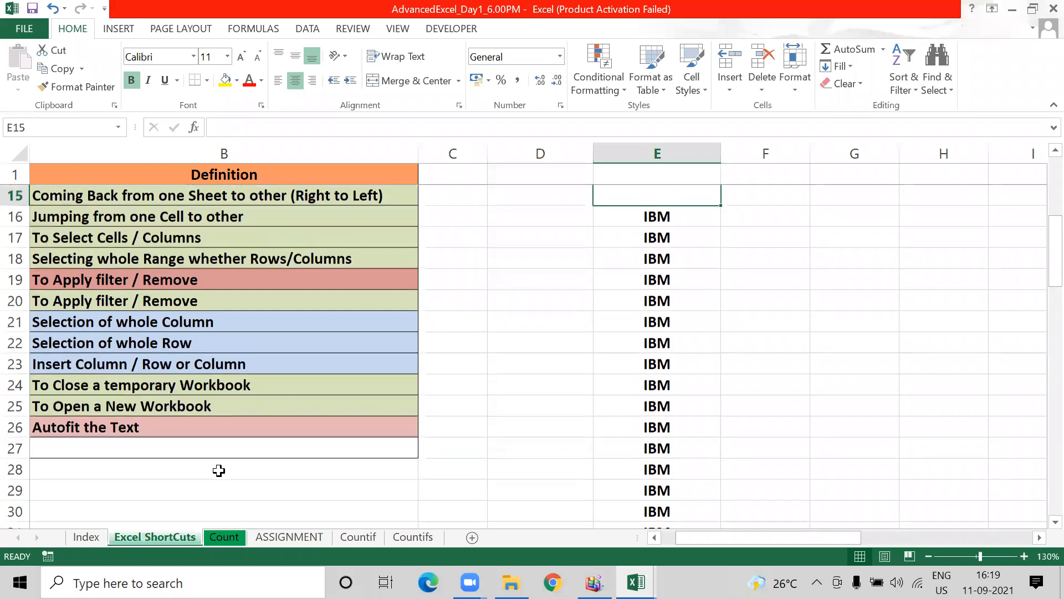
- Fill the IBM entries in E16:E81 rightward through column P
{"action": "key", "text": "Down"}
{"action": "key", "text": "shift+Right"}
{"action": "key", "text": "shift+Left"}
{"action": "key", "text": "ctrl+shift+Down"}
{"action": "key", "text": "shift+Right"}
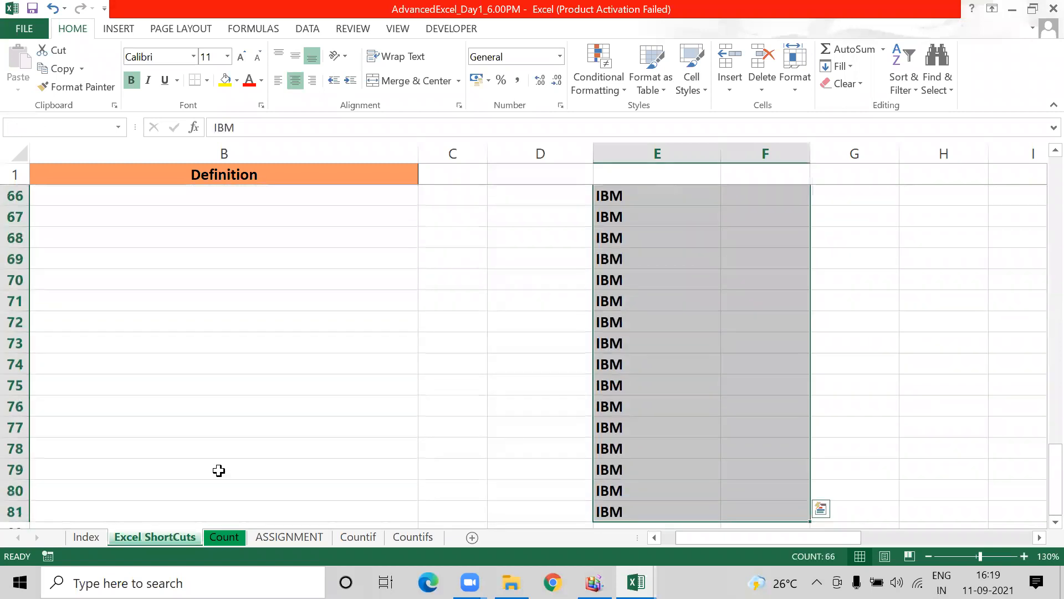
{"action": "key", "text": "ctrl+shift+Right"}
- Jump up from the filled block to E10 and step back down to its first cell, E16
{"action": "key", "text": "ctrl+Up"}
{"action": "key", "text": "Down"}
{"action": "key", "text": "Down"}
{"action": "key", "text": "Down"}
{"action": "key", "text": "Down"}
{"action": "key", "text": "Down"}
{"action": "key", "text": "Down"}
{"action": "key", "text": "Down"}
{"action": "key", "text": "Up"}
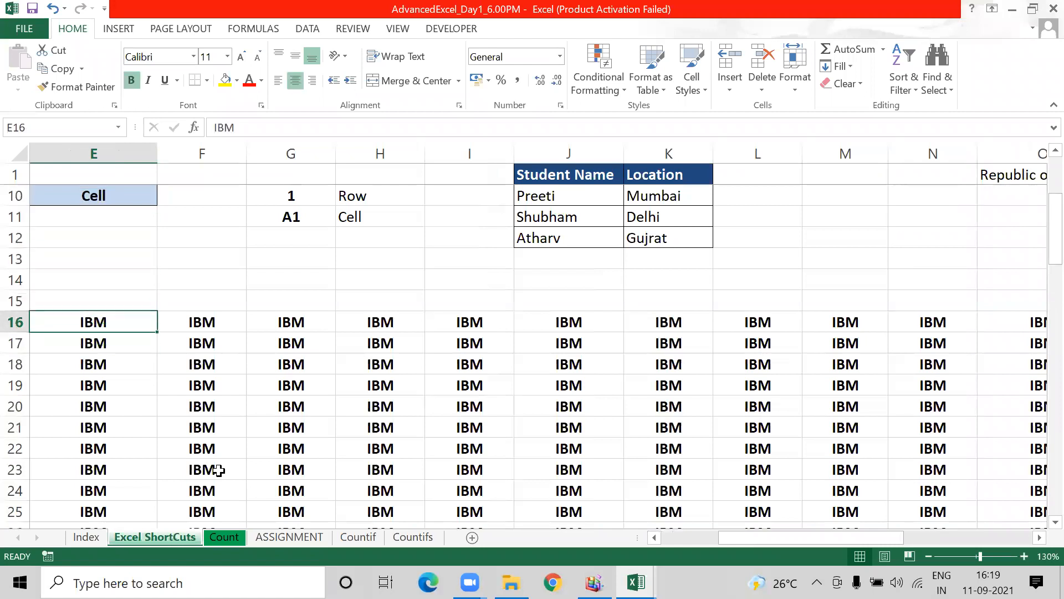
- Jump between the corner cells of the IBM block, E16, P16, E81 and P81, finishing at E16
{"action": "key", "text": "ctrl+Right"}
{"action": "key", "text": "ctrl+Left"}
{"action": "key", "text": "ctrl+Down"}
{"action": "key", "text": "ctrl+Right"}
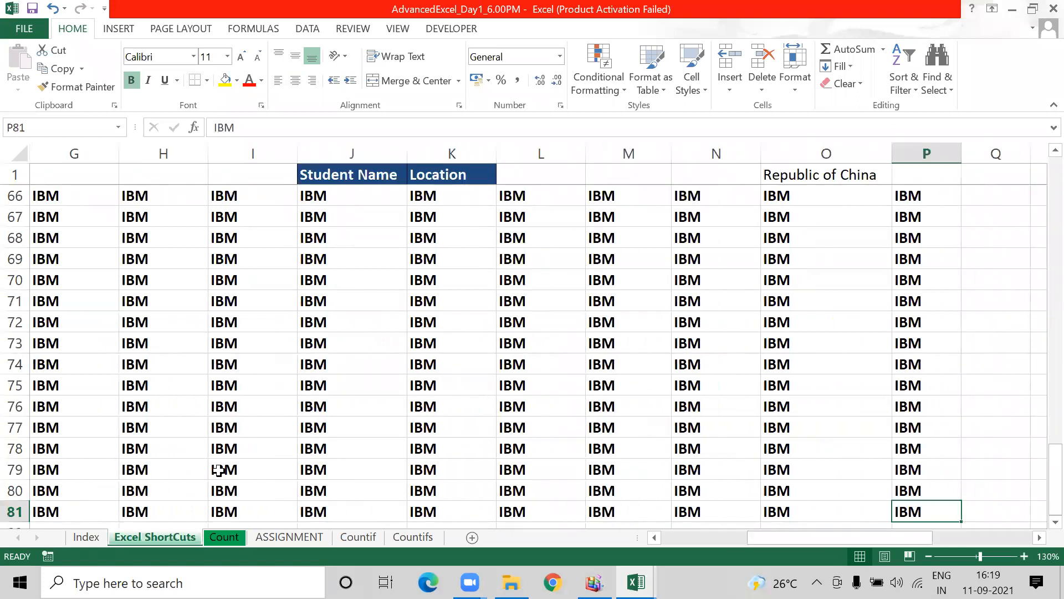
{"action": "key", "text": "ctrl+Up"}
{"action": "key", "text": "ctrl+Left"}
{"action": "key", "text": "ctrl+Down"}
{"action": "key", "text": "ctrl+Right"}
{"action": "key", "text": "ctrl+Up"}
{"action": "key", "text": "Left"}
{"action": "key", "text": "ctrl+Left"}
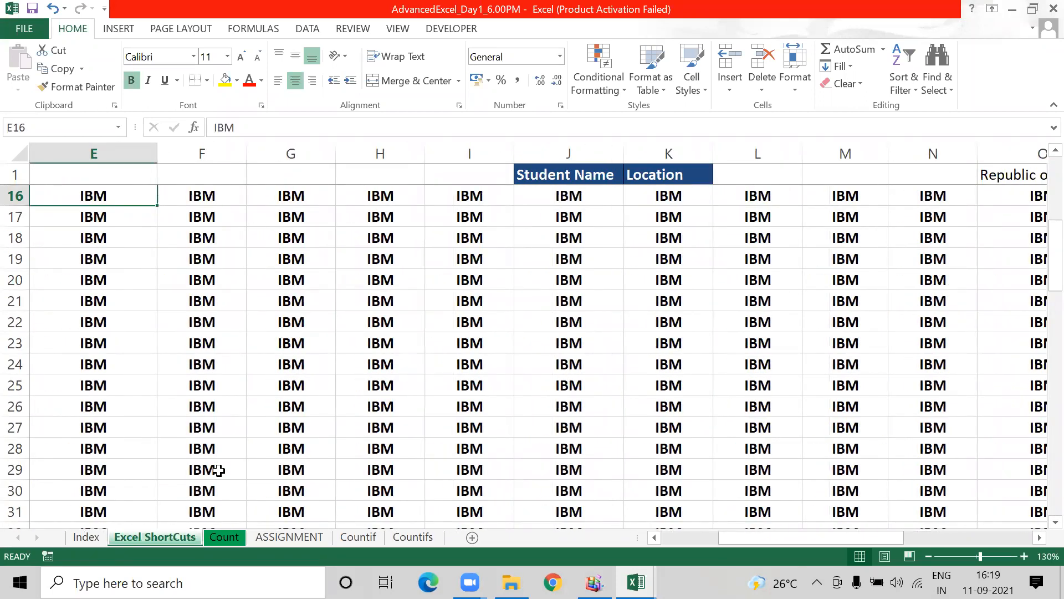
- Select the whole IBM block E16:P81 from its first cell, and return to the cell-jumping entry in A16
{"action": "key", "text": "ctrl+shift+Down"}
{"action": "key", "text": "ctrl+shift+Right"}
{"action": "key", "text": "Home"}
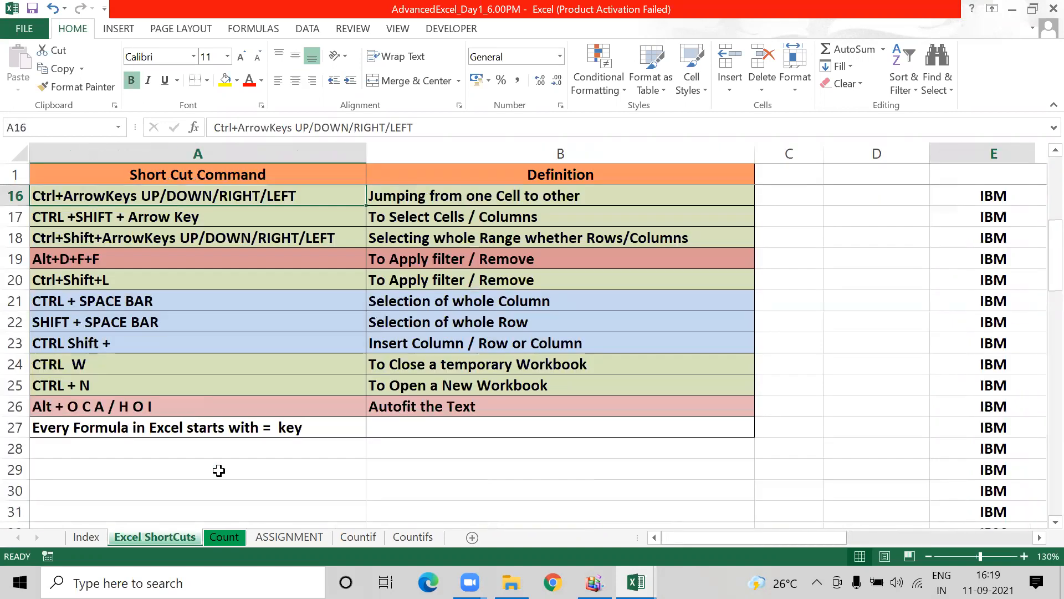
- Clear the contents of the whole IBM block E16:P81
{"action": "key", "text": "Right"}
{"action": "key", "text": "Right"}
{"action": "key", "text": "Right"}
{"action": "key", "text": "Right"}
{"action": "key", "text": "Right"}
{"action": "key", "text": "Right"}
{"action": "key", "text": "Right"}
{"action": "key", "text": "Left"}
{"action": "key", "text": "Left"}
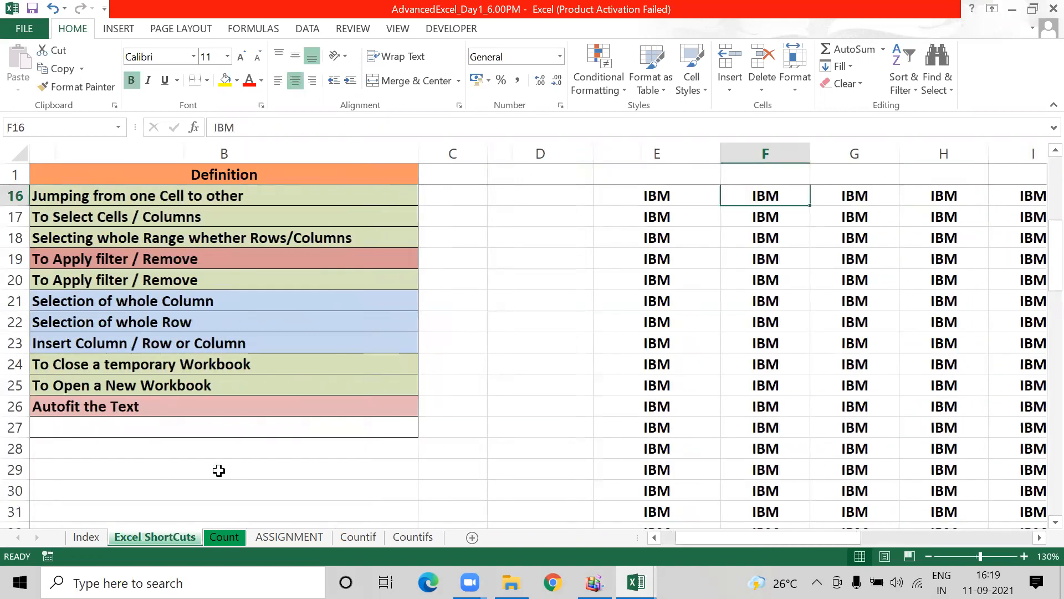
{"action": "key", "text": "Left"}
{"action": "key", "text": "ctrl+shift+Down"}
{"action": "key", "text": "ctrl+shift+Right"}
{"action": "key", "text": "Delete"}
- Look through the shortcut list in column A down to the formula note in A27
{"action": "key", "text": "Up"}
{"action": "key", "text": "Up"}
{"action": "key", "text": "Up"}
{"action": "key", "text": "Down"}
{"action": "key", "text": "Home"}
{"action": "key", "text": "Up"}
{"action": "key", "text": "Up"}
{"action": "key", "text": "Up"}
{"action": "key", "text": "Up"}
{"action": "key", "text": "Up"}
{"action": "key", "text": "Down"}
{"action": "key", "text": "Down"}
{"action": "key", "text": "Down"}
{"action": "key", "text": "Down"}
{"action": "key", "text": "Down"}
{"action": "key", "text": "Down"}
{"action": "key", "text": "Down"}
{"action": "key", "text": "Down"}
{"action": "key", "text": "Down"}
{"action": "key", "text": "Down"}
{"action": "key", "text": "Down"}
{"action": "key", "text": "Down"}
{"action": "key", "text": "Down"}
{"action": "key", "text": "Down"}
{"action": "key", "text": "Down"}
{"action": "key", "text": "Down"}
{"action": "key", "text": "Down"}
{"action": "key", "text": "Down"}
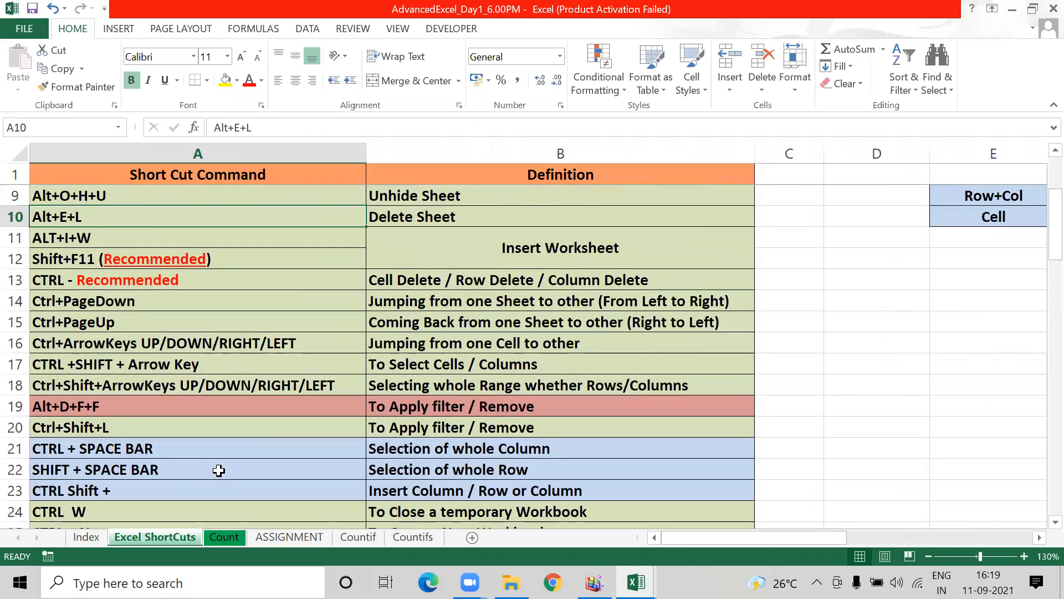
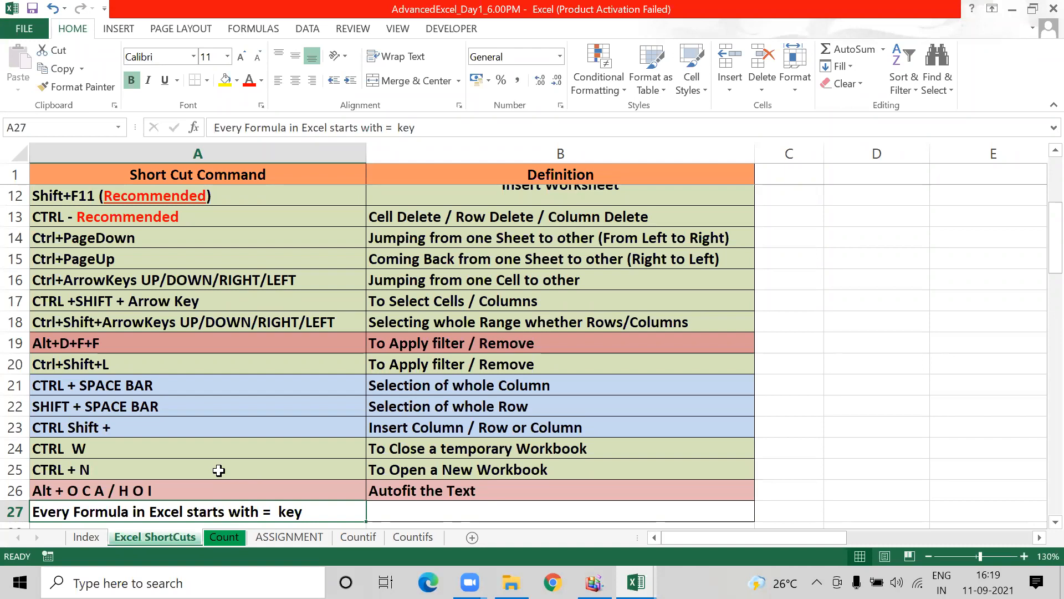
- Jump to the list header in A1 and walk down the shortcut entries to A21
{"action": "key", "text": "ctrl+Up"}
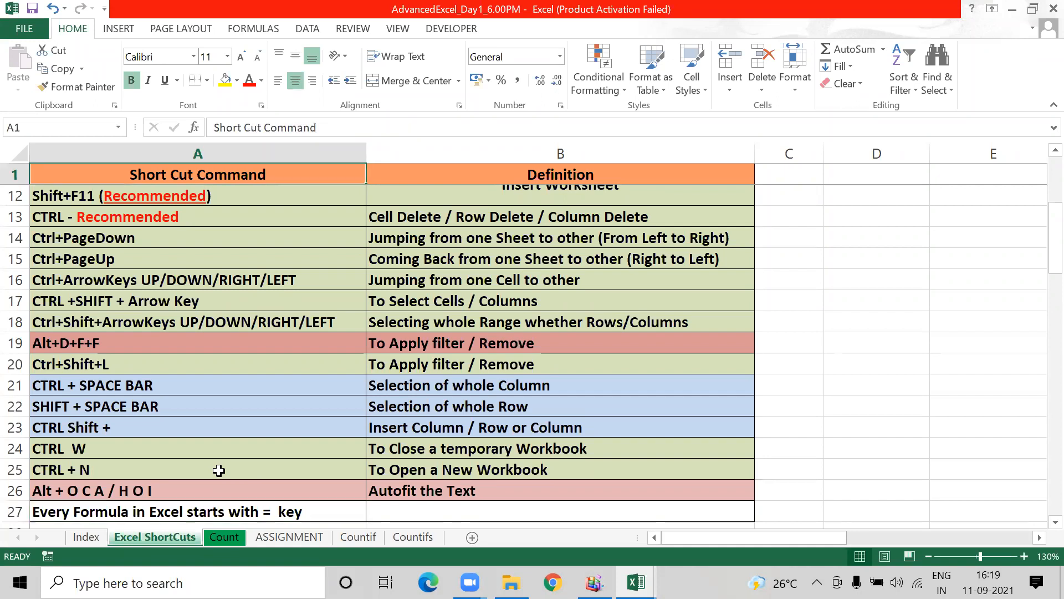
{"action": "key", "text": "Down"}
{"action": "key", "text": "Down"}
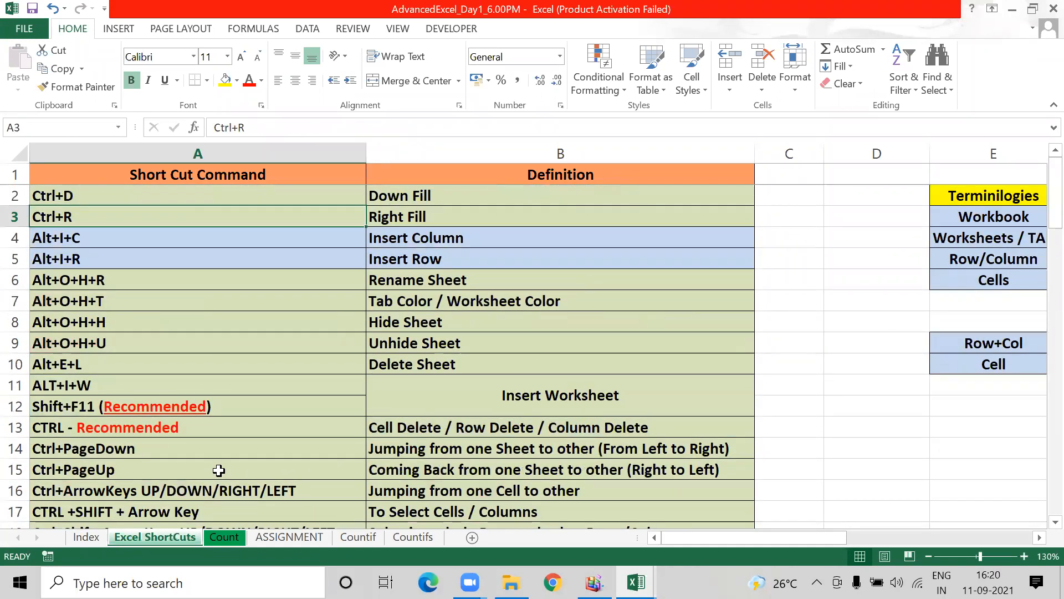
{"action": "key", "text": "Down"}
{"action": "key", "text": "Down"}
{"action": "key", "text": "Down"}
{"action": "key", "text": "Down"}
{"action": "key", "text": "Down"}
{"action": "key", "text": "Down"}
{"action": "key", "text": "Down"}
{"action": "key", "text": "Down"}
{"action": "key", "text": "Down"}
{"action": "key", "text": "Down"}
{"action": "key", "text": "Down"}
{"action": "key", "text": "Down"}
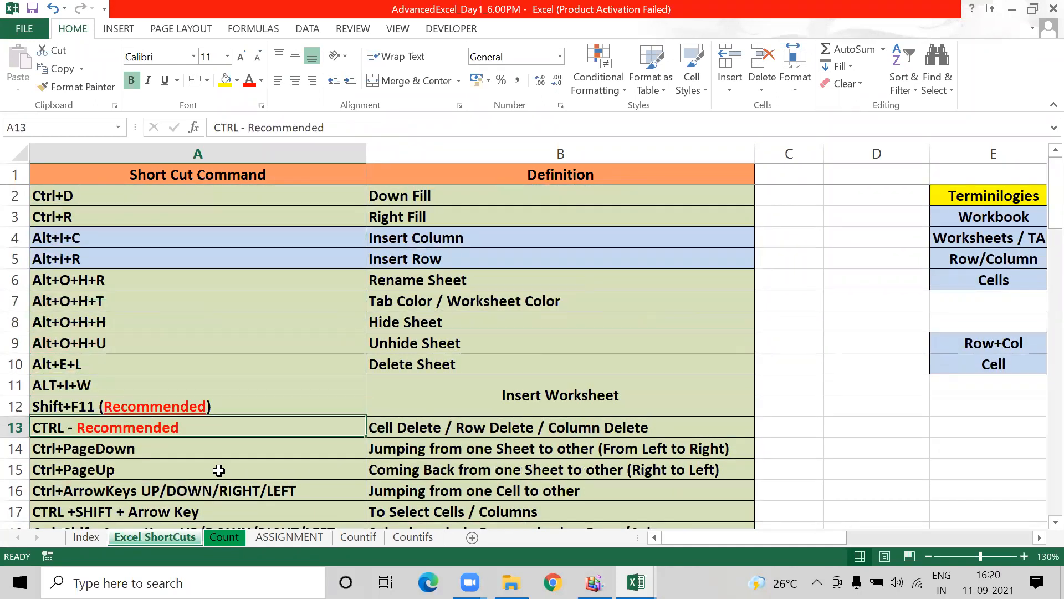
{"action": "key", "text": "Down"}
{"action": "key", "text": "Down"}
{"action": "key", "text": "Down"}
{"action": "key", "text": "Down"}
{"action": "key", "text": "Down"}
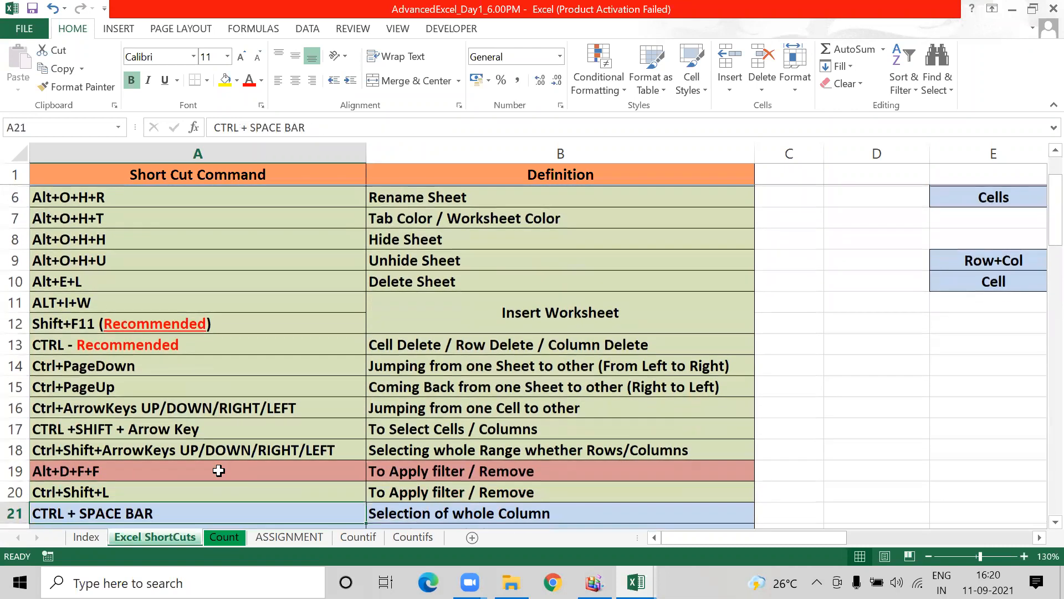
- Check the selection shortcuts in rows 17 and 18 and the definition in B17, ending at A21
{"action": "key", "text": "Up"}
{"action": "key", "text": "Up"}
{"action": "key", "text": "Up"}
{"action": "key", "text": "Up"}
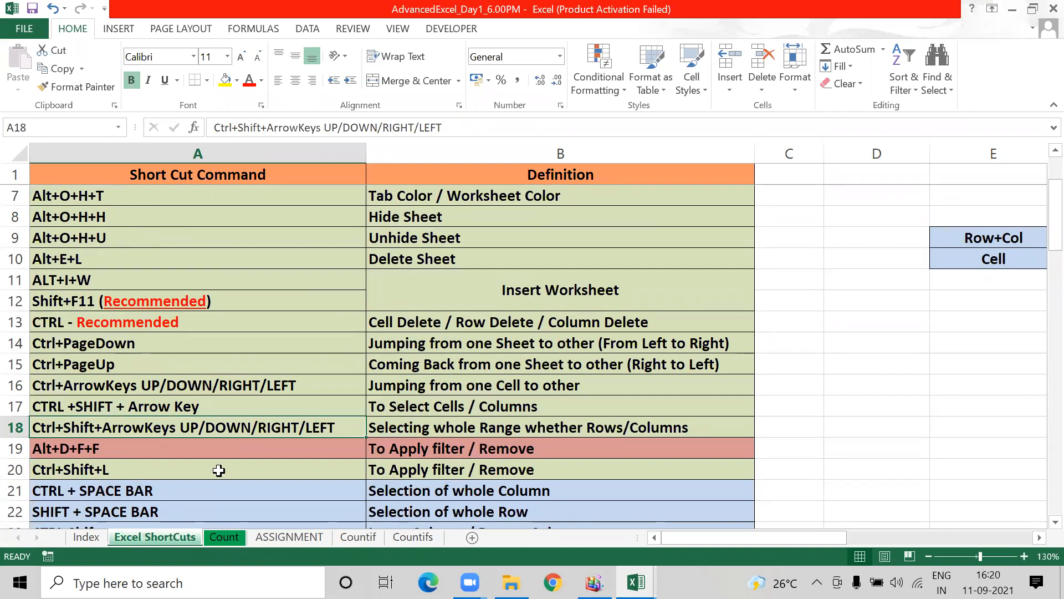
{"action": "key", "text": "Up"}
{"action": "key", "text": "Right"}
{"action": "key", "text": "Left"}
{"action": "key", "text": "Down"}
{"action": "key", "text": "Down"}
{"action": "key", "text": "Down"}
{"action": "key", "text": "Down"}
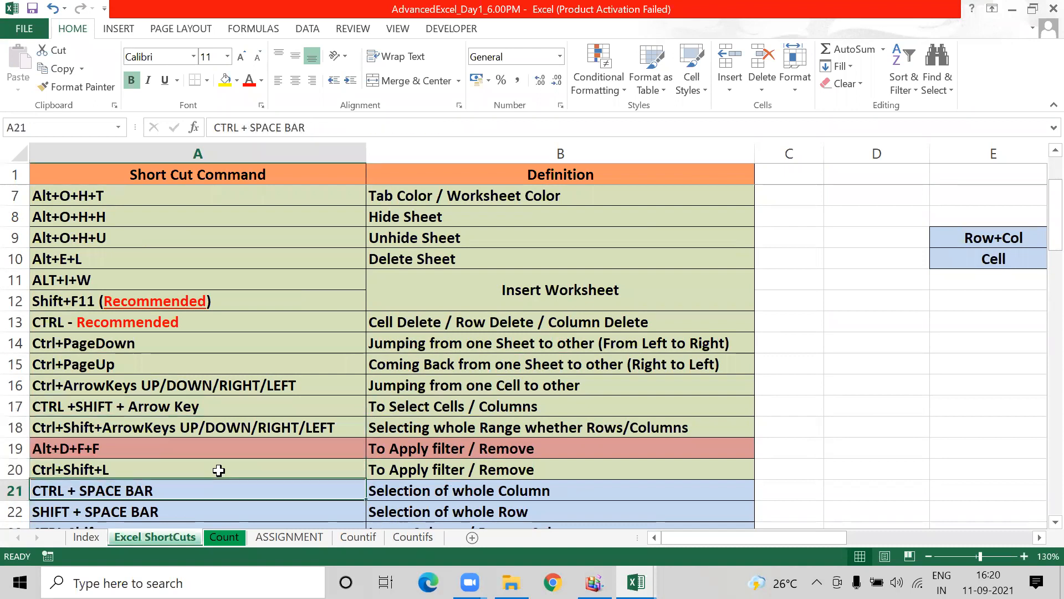
- Look over the shortcuts between rows 18 and 24 and check the filter entry and its definition in row 19
{"action": "key", "text": "Down"}
{"action": "key", "text": "Down"}
{"action": "key", "text": "Down"}
{"action": "key", "text": "Up"}
{"action": "key", "text": "Up"}
{"action": "key", "text": "Up"}
{"action": "key", "text": "Up"}
{"action": "key", "text": "Up"}
{"action": "key", "text": "Up"}
{"action": "key", "text": "Down"}
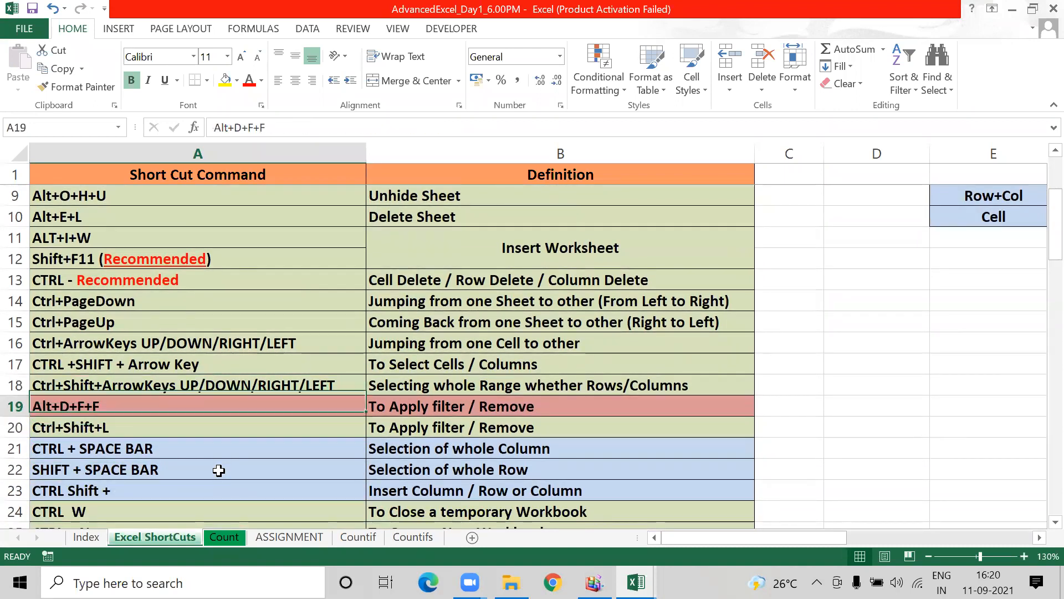
{"action": "key", "text": "Right"}
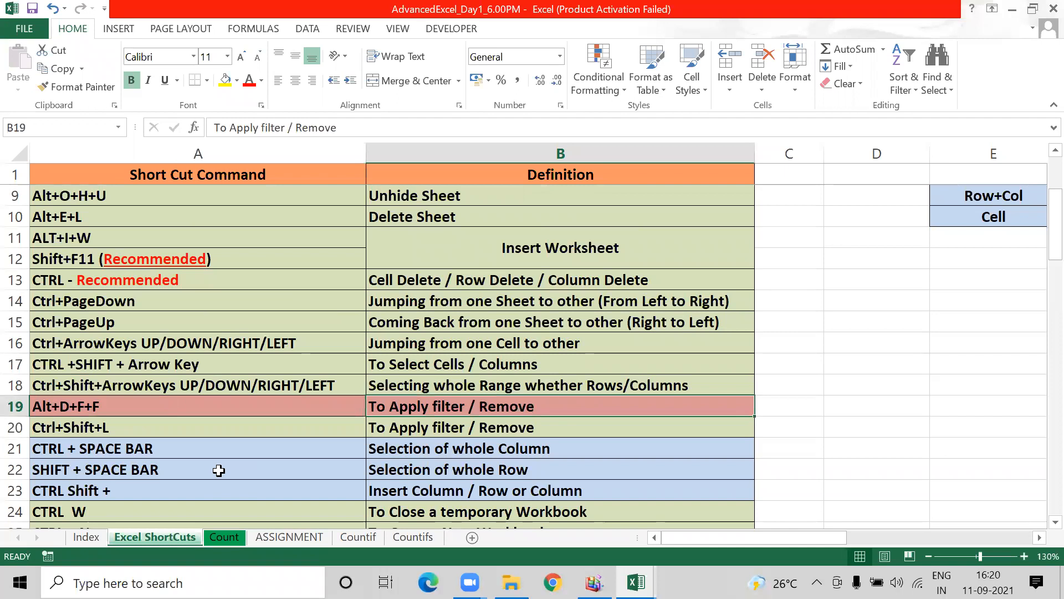
- Undo the deletion of the IBM block in E16:P81
{"action": "key", "text": "Left"}
{"action": "key", "text": "Up"}
{"action": "key", "text": "ctrl+z"}
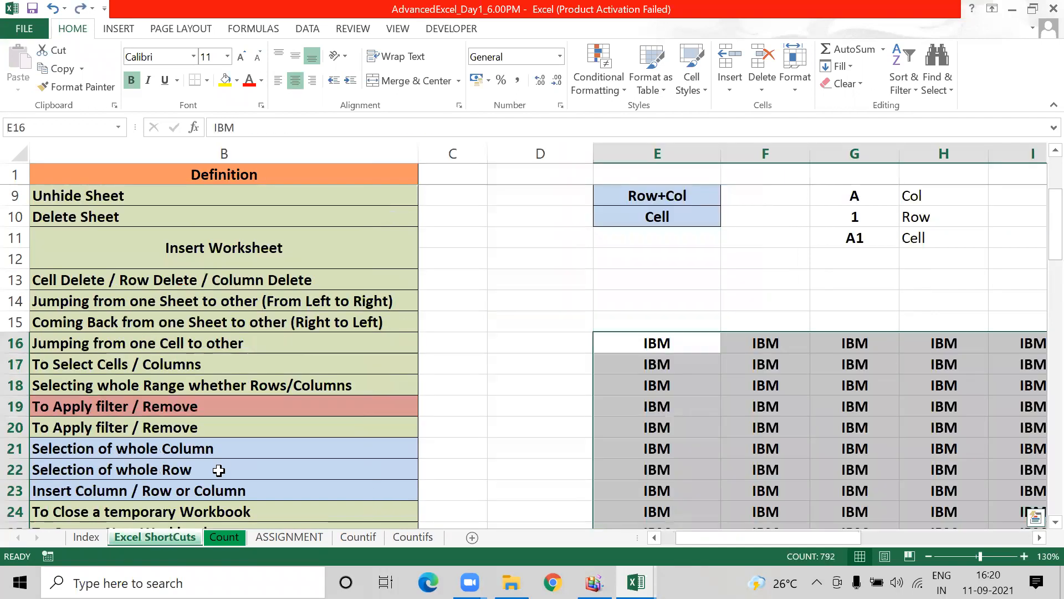
- Review the jumping, selection and filter shortcuts in rows 16 to 19 and settle on A16
{"action": "key", "text": "Left"}
{"action": "key", "text": "Left"}
{"action": "key", "text": "Left"}
{"action": "key", "text": "Left"}
{"action": "key", "text": "Down"}
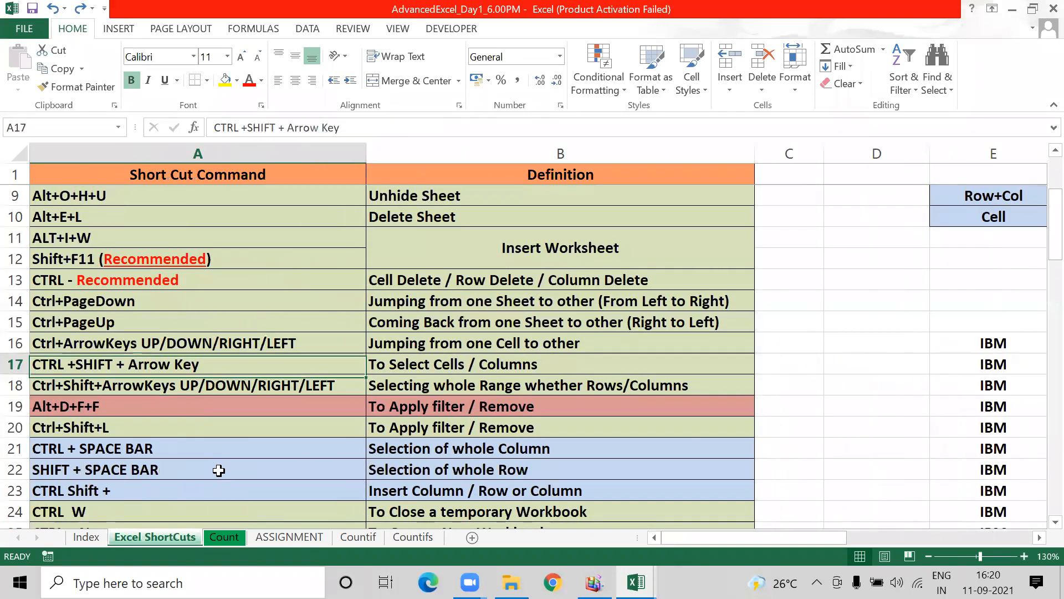
{"action": "key", "text": "Down"}
{"action": "key", "text": "Right"}
{"action": "key", "text": "Left"}
{"action": "key", "text": "Down"}
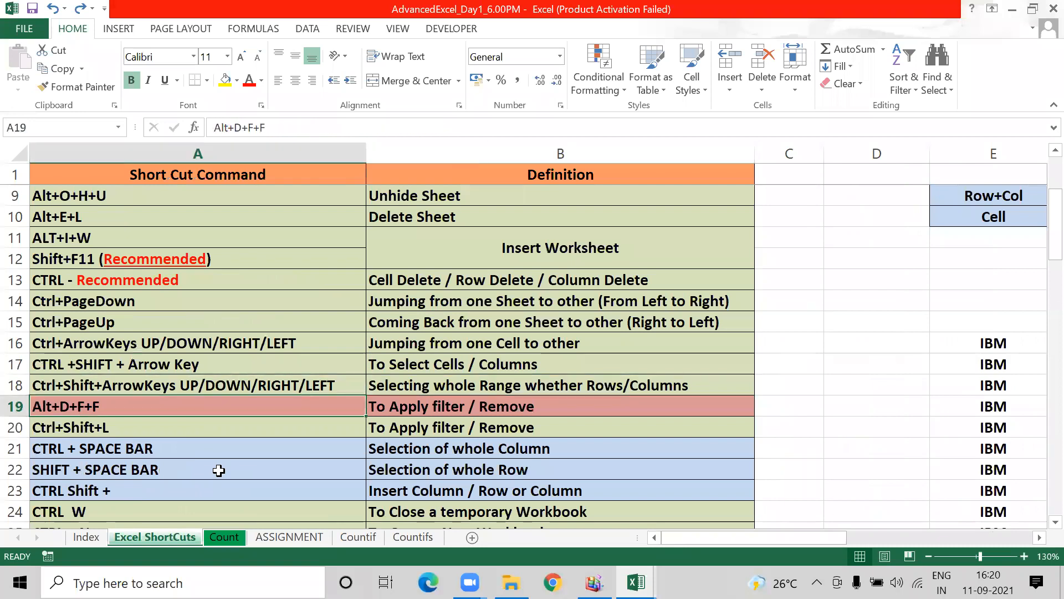
{"action": "key", "text": "Up"}
{"action": "key", "text": "Up"}
{"action": "key", "text": "Up"}
{"action": "key", "text": "Down"}
{"action": "key", "text": "Up"}
{"action": "key", "text": "Right"}
{"action": "key", "text": "Left"}
{"action": "key", "text": "Right"}
{"action": "key", "text": "Left"}
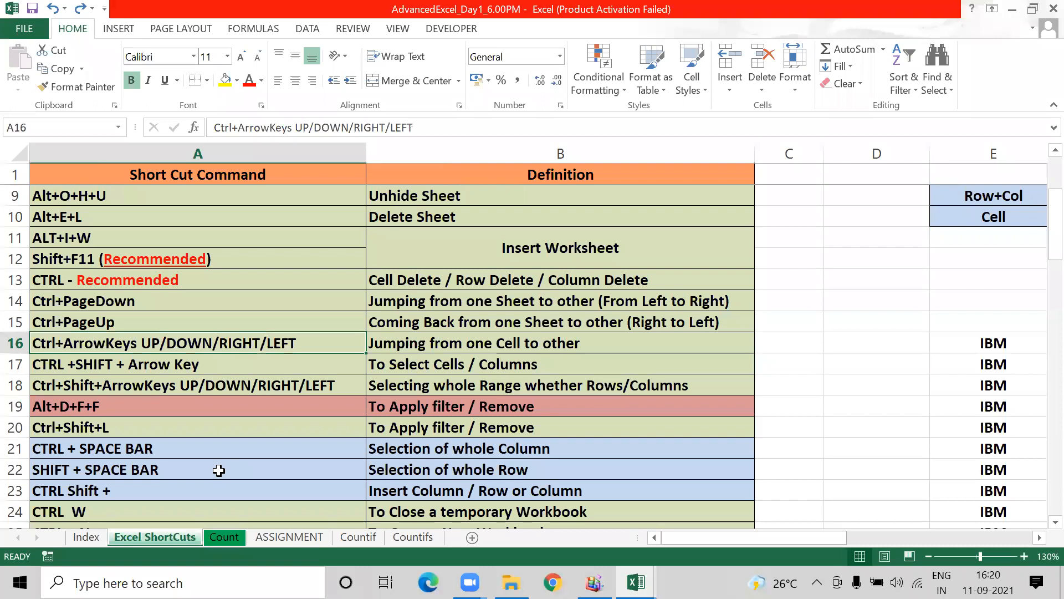
- Move from the shortcut list to the first cell of the IBM block, E16
{"action": "key", "text": "Right"}
{"action": "key", "text": "Right"}
{"action": "key", "text": "Right"}
{"action": "key", "text": "Right"}
{"action": "key", "text": "Right"}
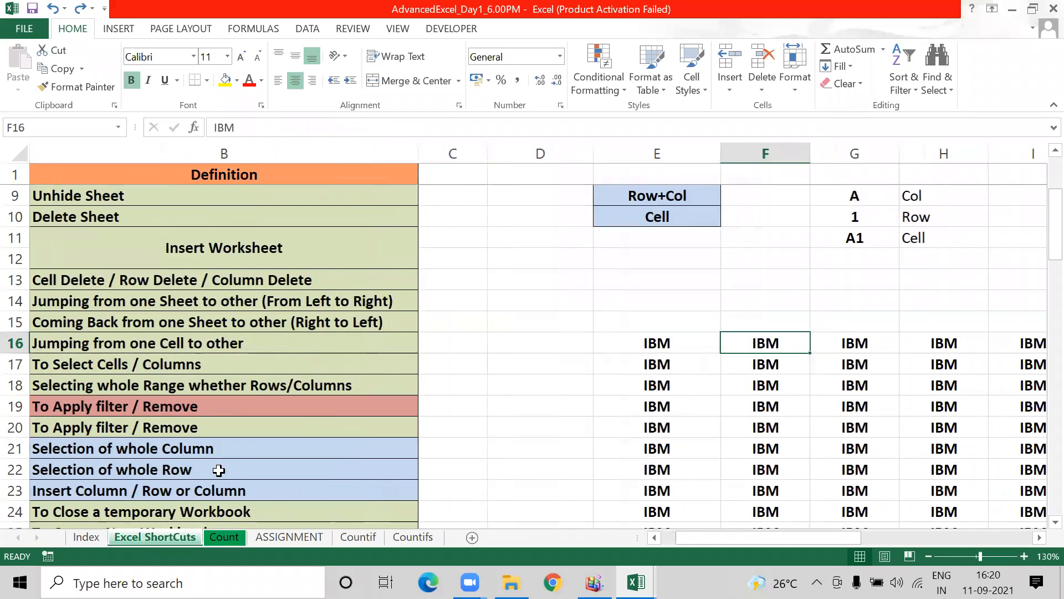
{"action": "key", "text": "Left"}
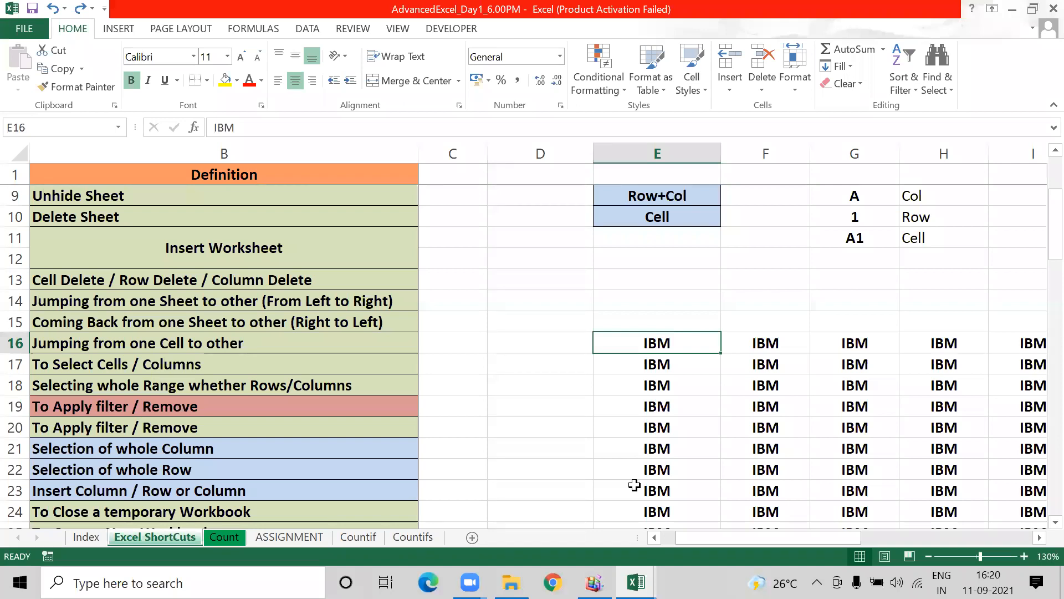
- Select the whole IBM block E16:P81 by extending from E16 down the column and then one column at a time
{"action": "key", "text": "ctrl+shift+Down"}
{"action": "key", "text": "shift+Right"}
{"action": "key", "text": "shift+Right"}
{"action": "key", "text": "shift+Right"}
{"action": "key", "text": "shift+Right"}
{"action": "key", "text": "shift+Right"}
{"action": "key", "text": "shift+Right"}
{"action": "key", "text": "shift+Right"}
{"action": "key", "text": "shift+Right"}
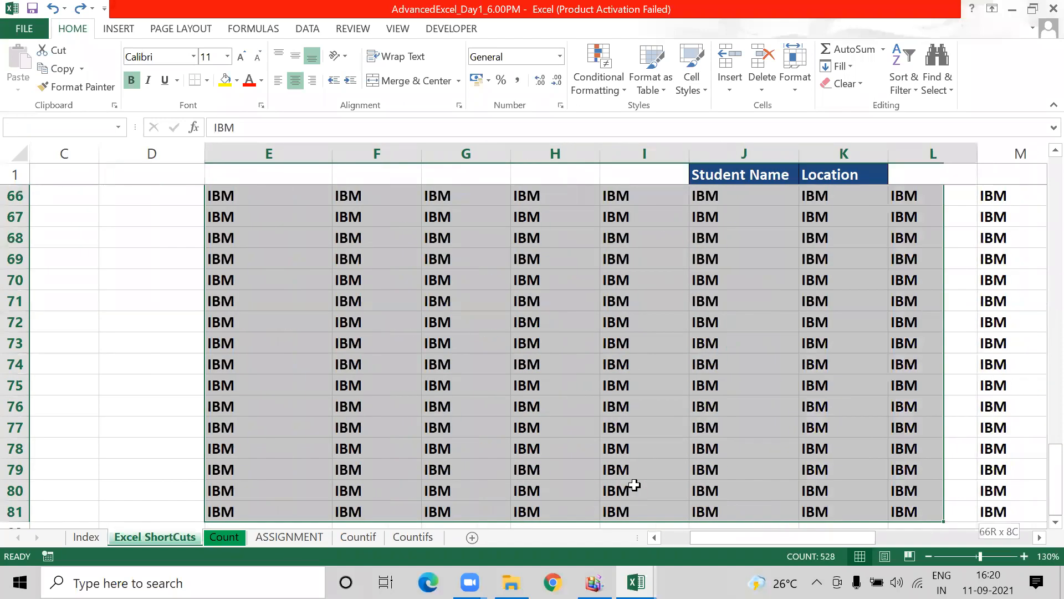
{"action": "key", "text": "shift+Right"}
{"action": "key", "text": "shift+Right"}
{"action": "key", "text": "shift+Right"}
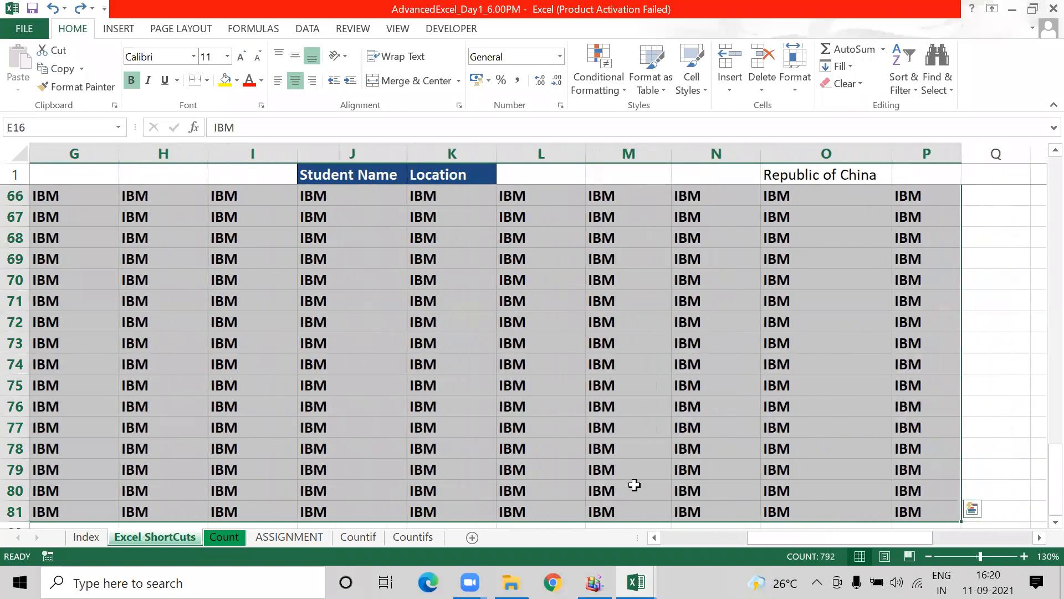
- Drop the selection, return to E16, and jump to the last filled cell of column E and back
{"action": "key", "text": "Up"}
{"action": "key", "text": "ctrl+Left"}
{"action": "key", "text": "Right"}
{"action": "key", "text": "Right"}
{"action": "key", "text": "Right"}
{"action": "key", "text": "Down"}
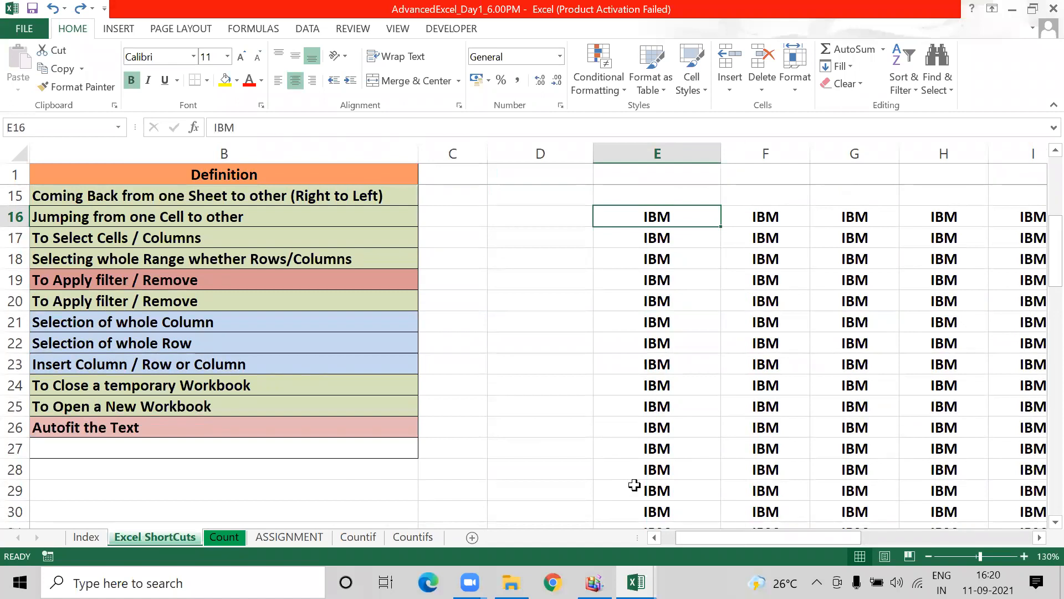
{"action": "key", "text": "ctrl+Down"}
{"action": "key", "text": "ctrl+Up"}
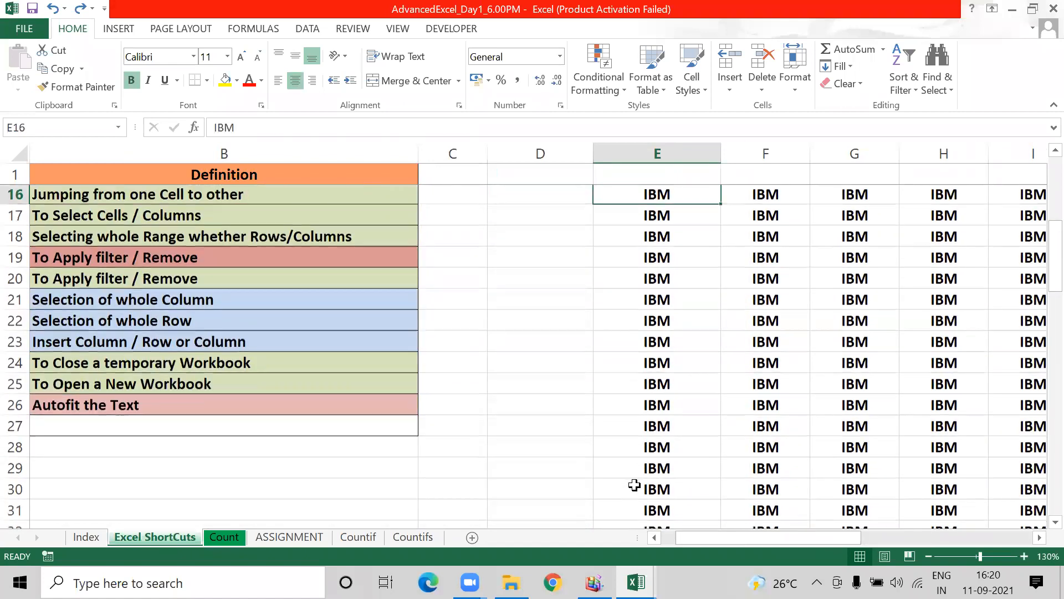
- Practise extending the selection from E16 down column E and across row 16 to P16, reducing it again each time
{"action": "key", "text": "ctrl+shift+Down"}
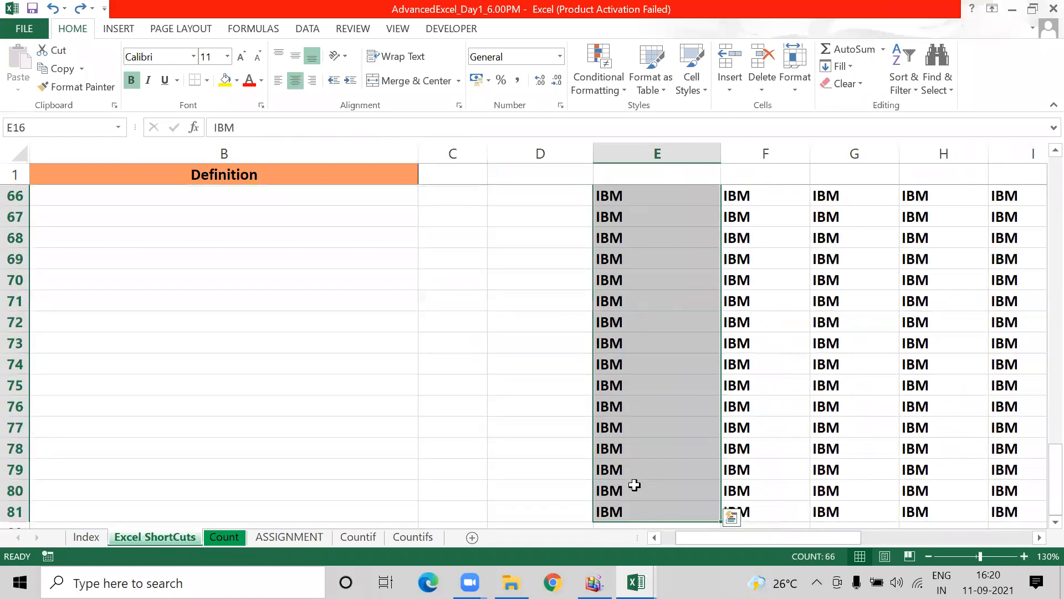
{"action": "key", "text": "ctrl+shift+Up"}
{"action": "key", "text": "ctrl+shift+Right"}
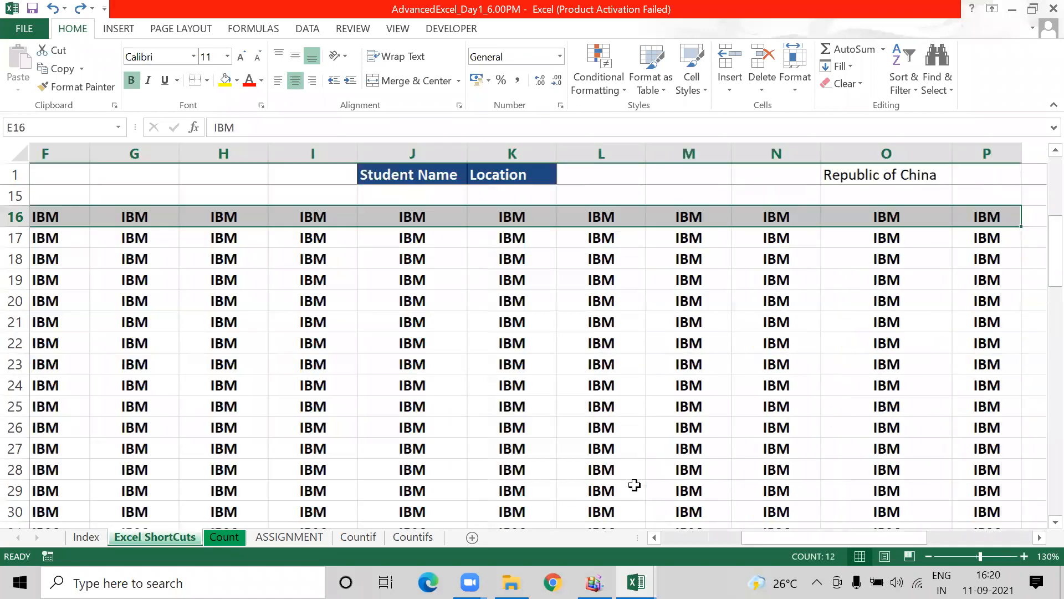
{"action": "key", "text": "ctrl+shift+Left"}
{"action": "key", "text": "ctrl+shift+Down"}
{"action": "key", "text": "ctrl+shift+Up"}
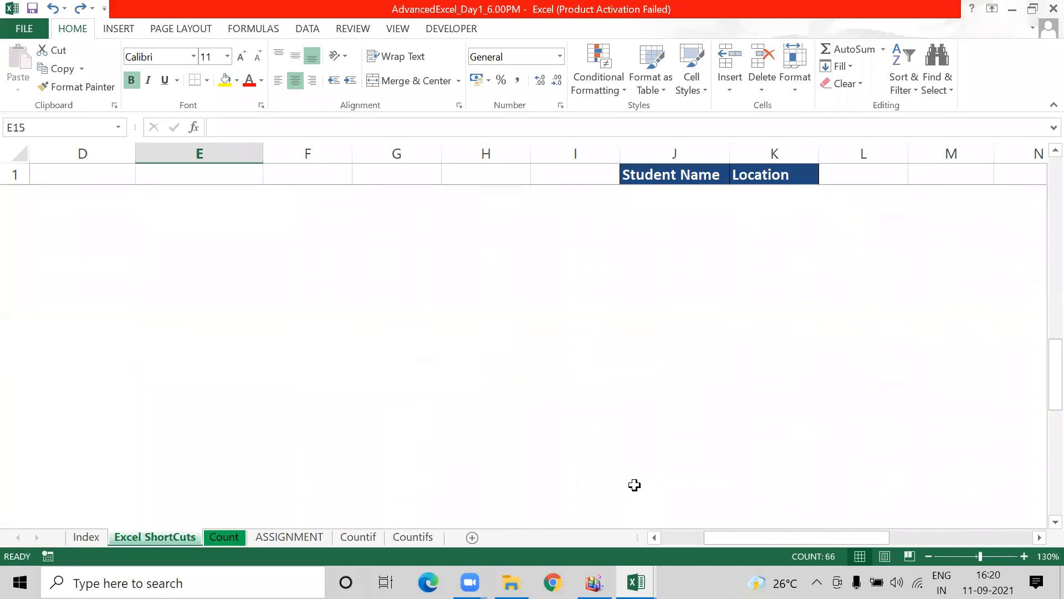
- Select the whole IBM block E16:P81 and clear its contents
{"action": "key", "text": "ctrl+shift+Down"}
{"action": "key", "text": "ctrl+shift+Right"}
{"action": "key", "text": "Delete"}
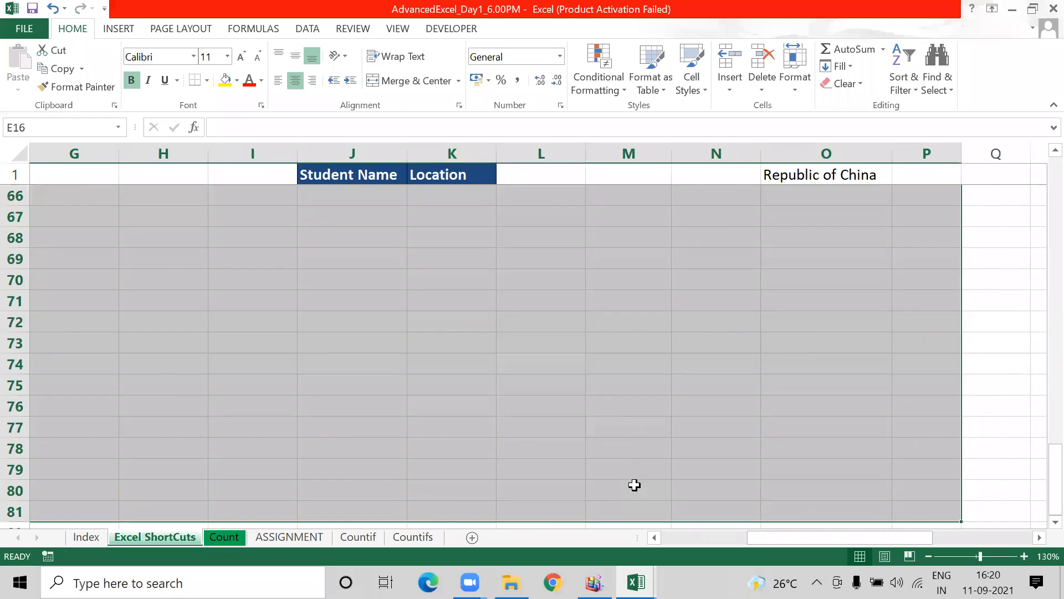
- Return to column A and look over the shortcut commands down to row 25 and back up
{"action": "key", "text": "ctrl+Up"}
{"action": "key", "text": "ctrl+Left"}
{"action": "key", "text": "Left"}
{"action": "key", "text": "Down"}
{"action": "key", "text": "Down"}
{"action": "key", "text": "Down"}
{"action": "key", "text": "Down"}
{"action": "key", "text": "Down"}
{"action": "key", "text": "Down"}
{"action": "key", "text": "Down"}
{"action": "key", "text": "Down"}
{"action": "key", "text": "Down"}
{"action": "key", "text": "Down"}
{"action": "key", "text": "Down"}
{"action": "key", "text": "Down"}
{"action": "key", "text": "Down"}
{"action": "key", "text": "Down"}
{"action": "key", "text": "Down"}
{"action": "key", "text": "Down"}
{"action": "key", "text": "Down"}
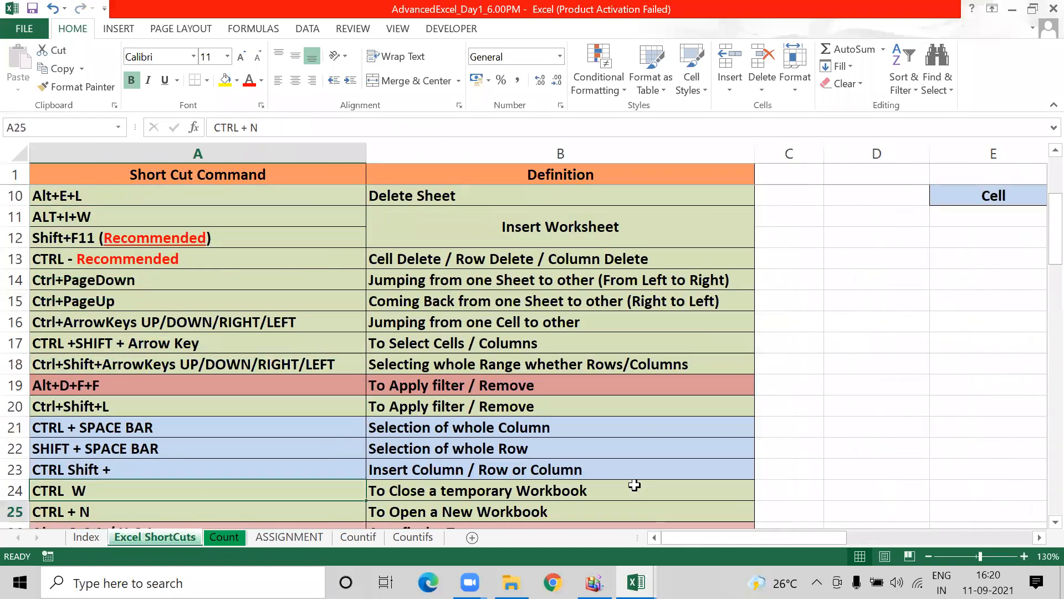
{"action": "key", "text": "Up"}
{"action": "key", "text": "Up"}
{"action": "key", "text": "Up"}
{"action": "key", "text": "Up"}
{"action": "key", "text": "Up"}
{"action": "key", "text": "Up"}
{"action": "key", "text": "Up"}
{"action": "key", "text": "Up"}
{"action": "key", "text": "Up"}
{"action": "key", "text": "Up"}
{"action": "key", "text": "Up"}
{"action": "key", "text": "Up"}
{"action": "key", "text": "Up"}
{"action": "key", "text": "Up"}
{"action": "key", "text": "Up"}
{"action": "key", "text": "Up"}
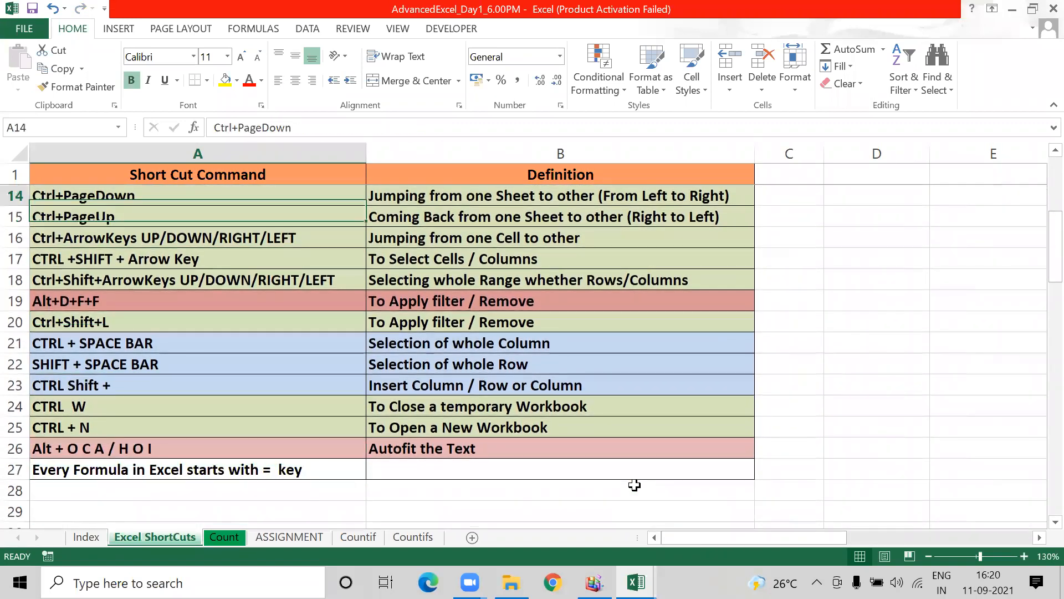
- Check the filter entry and its definition in row 19, and highlight the two filter shortcuts in A19:B20
{"action": "key", "text": "Down"}
{"action": "key", "text": "Down"}
{"action": "key", "text": "Down"}
{"action": "key", "text": "Down"}
{"action": "key", "text": "Down"}
{"action": "key", "text": "Down"}
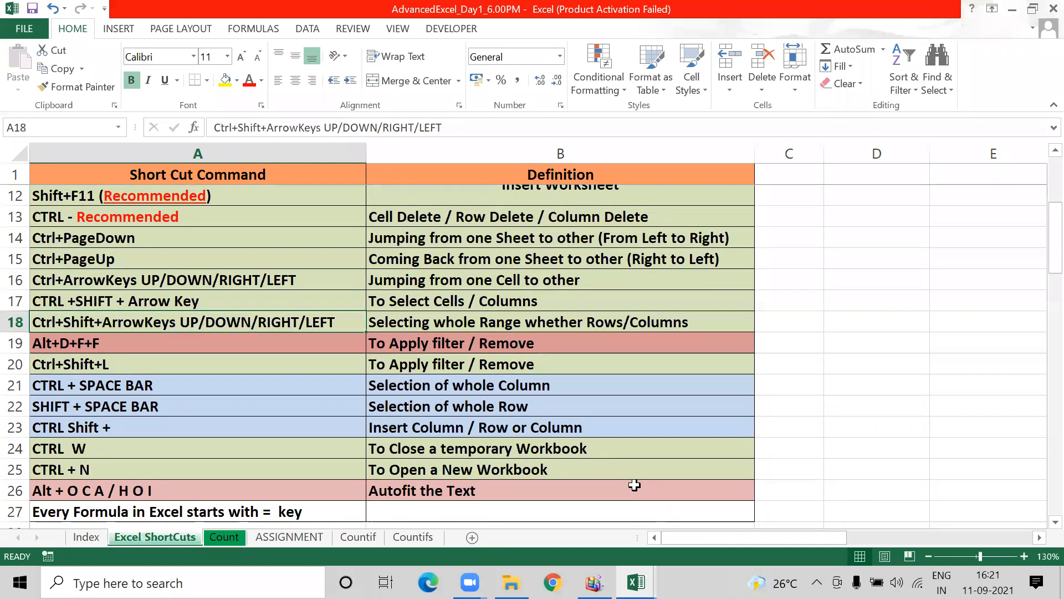
{"action": "key", "text": "Down"}
{"action": "key", "text": "Right"}
{"action": "key", "text": "Left"}
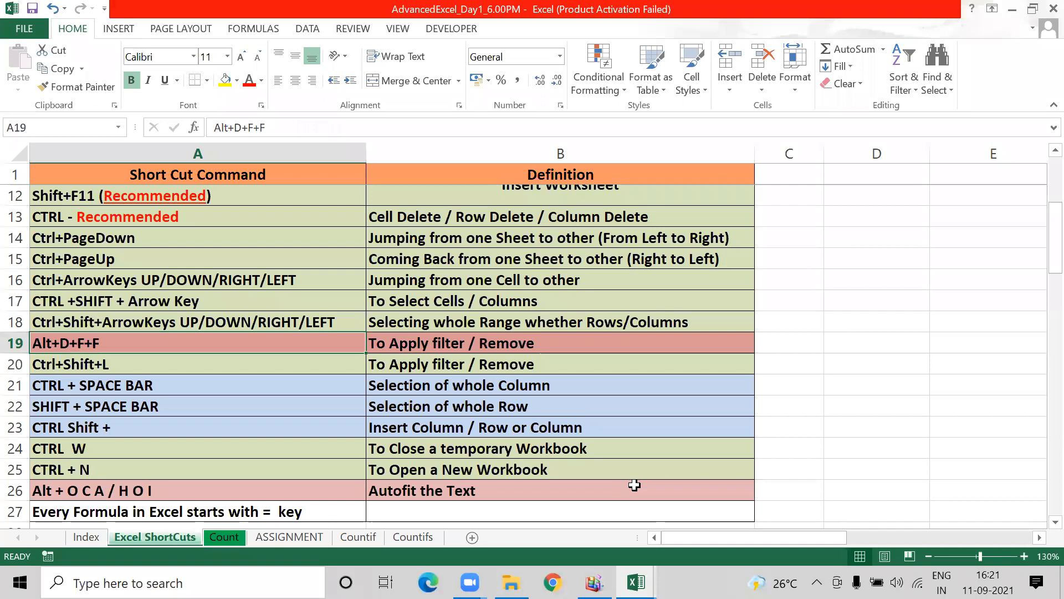
{"action": "key", "text": "Right"}
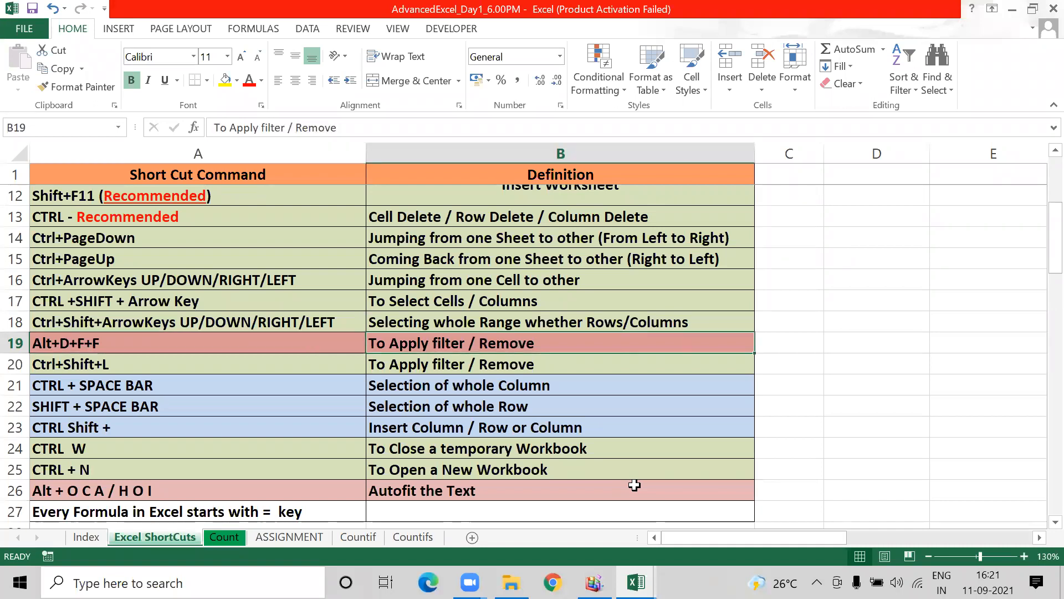
{"action": "key", "text": "Left"}
{"action": "key", "text": "shift+Down"}
{"action": "key", "text": "shift+Right"}
- Go to the Student Name header and select the student table J1:K12
{"action": "key", "text": "Left"}
{"action": "key", "text": "ctrl+Up"}
{"action": "key", "text": "Right"}
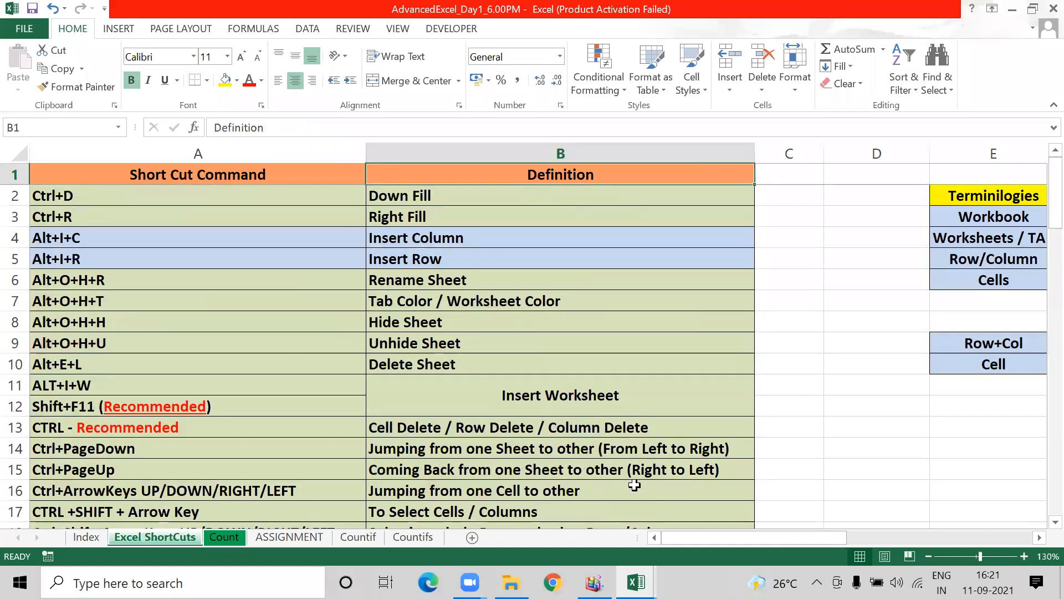
{"action": "key", "text": "ctrl+Right"}
{"action": "key", "text": "Right"}
{"action": "key", "text": "Right"}
{"action": "key", "text": "Right"}
{"action": "key", "text": "Left"}
{"action": "key", "text": "Left"}
{"action": "key", "text": "Left"}
{"action": "key", "text": "ctrl+shift+Right"}
{"action": "key", "text": "ctrl+shift+Down"}
{"action": "key", "text": "Up"}
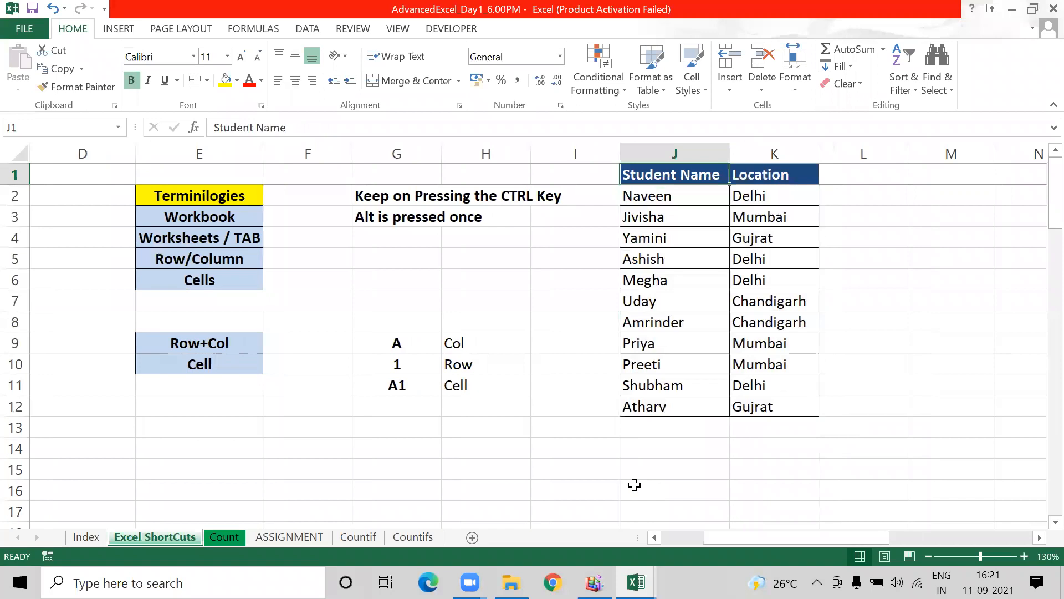
- Move along row 1 between the Student Name and Location headers and out to M1
{"action": "key", "text": "Right"}
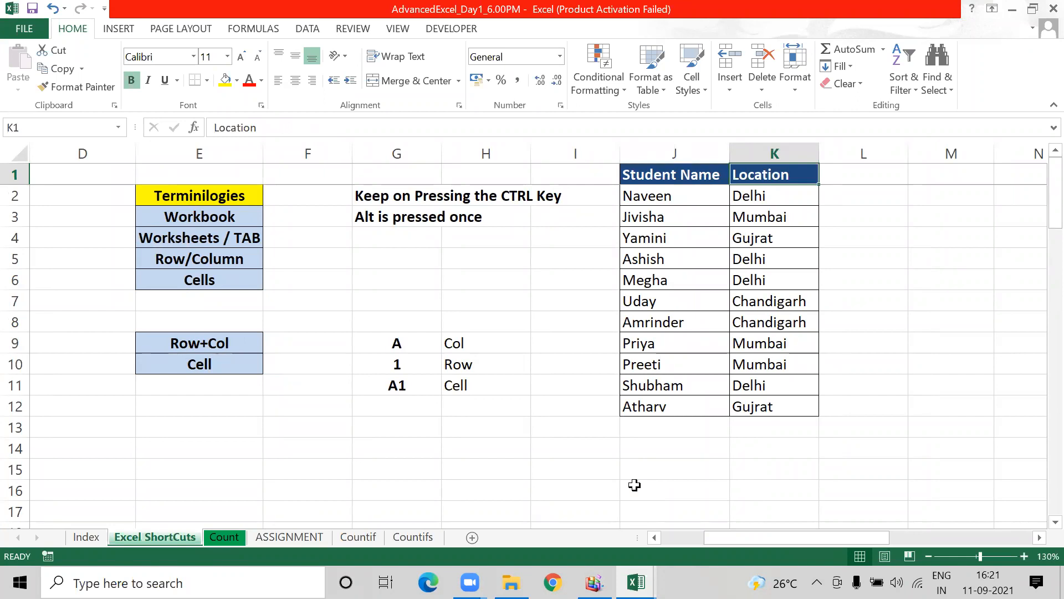
{"action": "key", "text": "ctrl+Left"}
{"action": "key", "text": "ctrl+Left"}
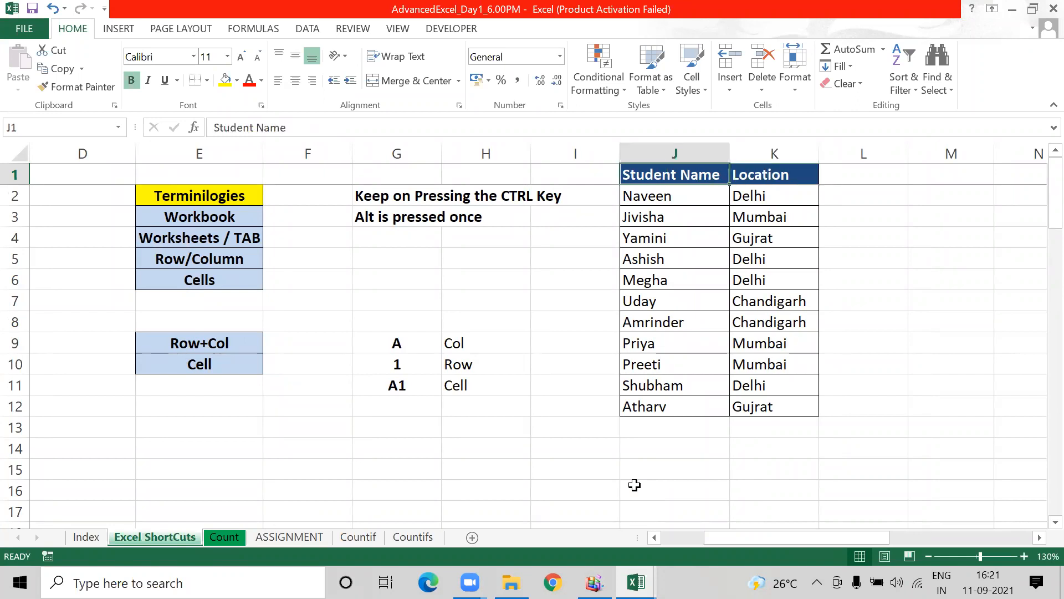
{"action": "key", "text": "ctrl+Right"}
{"action": "key", "text": "ctrl+Right"}
{"action": "key", "text": "ctrl+Right"}
{"action": "key", "text": "Right"}
{"action": "key", "text": "Right"}
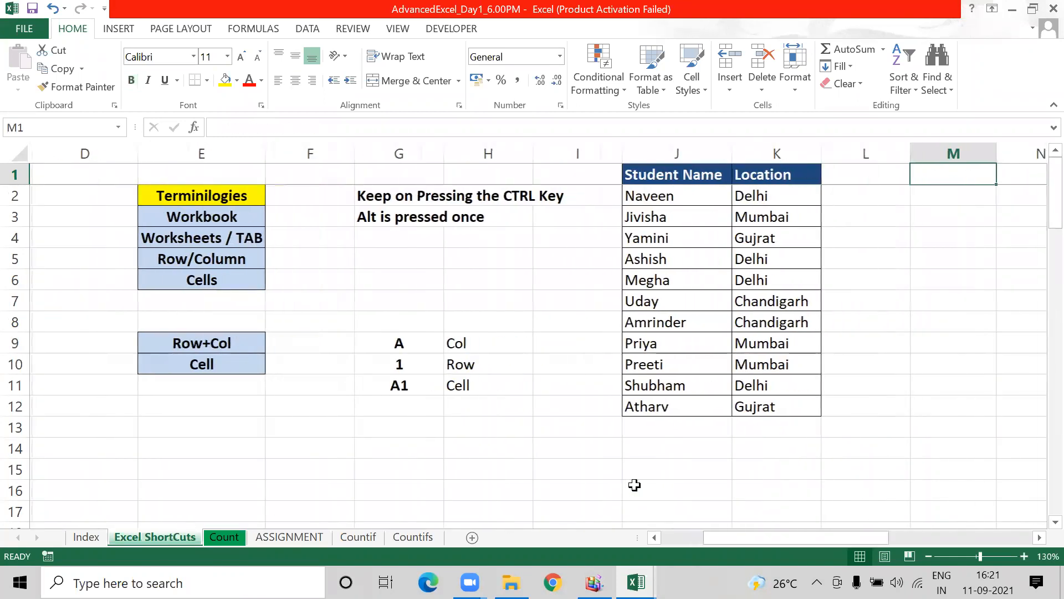
- Apply a filter to the student table from J1, and toggle the filter off and on again
{"action": "key", "text": "Left"}
{"action": "key", "text": "Left"}
{"action": "key", "text": "Left"}
{"action": "key", "text": "ctrl+shift+l"}
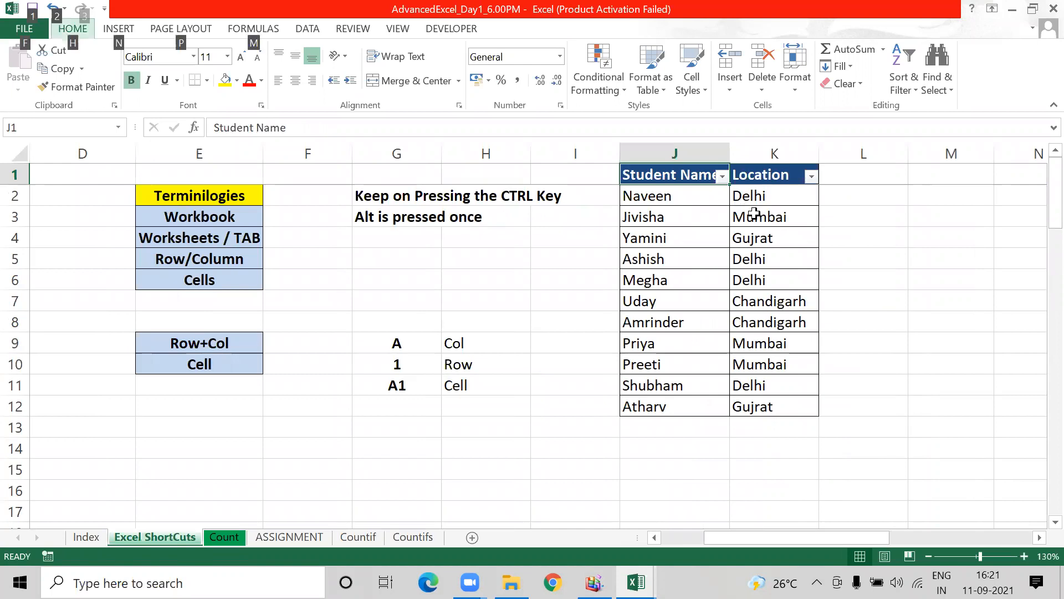
{"action": "key", "text": "ctrl+shift+l"}
{"action": "key", "text": "ctrl+shift+l"}
{"action": "key", "text": "Right"}
{"action": "key", "text": "Left"}
- Return to the shortcut list and look over the commands down to the row and column selection entries around row 22
{"action": "key", "text": "ctrl+Left"}
{"action": "key", "text": "ctrl+Left"}
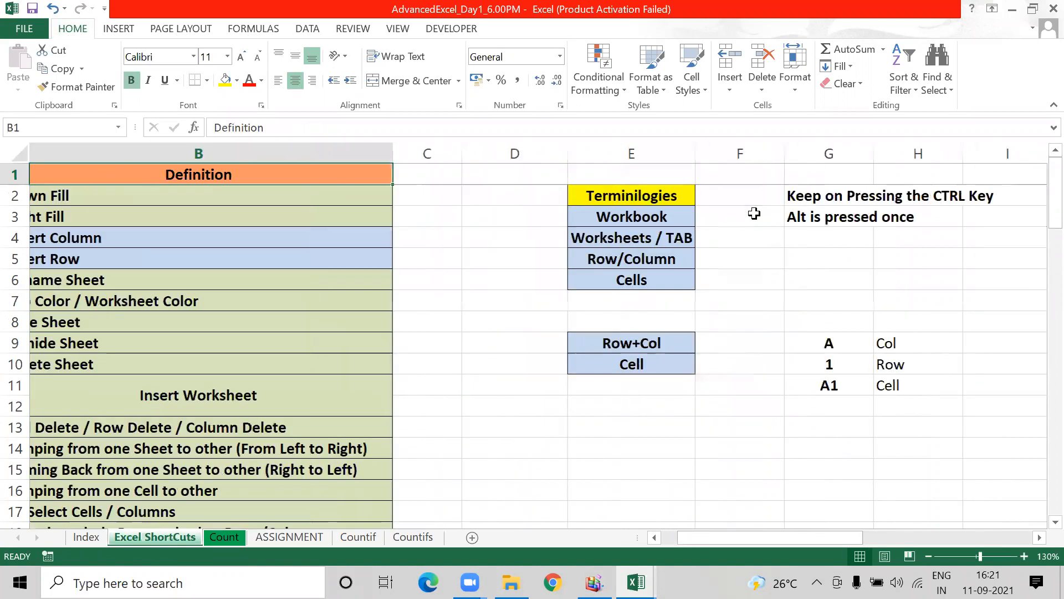
{"action": "key", "text": "Down"}
{"action": "key", "text": "Down"}
{"action": "key", "text": "Down"}
{"action": "key", "text": "Down"}
{"action": "key", "text": "Down"}
{"action": "key", "text": "Down"}
{"action": "key", "text": "Down"}
{"action": "key", "text": "Down"}
{"action": "key", "text": "Down"}
{"action": "key", "text": "Down"}
{"action": "key", "text": "Down"}
{"action": "key", "text": "Down"}
{"action": "key", "text": "Down"}
{"action": "key", "text": "Down"}
{"action": "key", "text": "Down"}
{"action": "key", "text": "Down"}
{"action": "key", "text": "Down"}
{"action": "key", "text": "Down"}
{"action": "key", "text": "Down"}
{"action": "key", "text": "Down"}
{"action": "key", "text": "Up"}
{"action": "key", "text": "Up"}
{"action": "key", "text": "Up"}
{"action": "key", "text": "Up"}
{"action": "key", "text": "Down"}
{"action": "key", "text": "Down"}
{"action": "key", "text": "Down"}
{"action": "key", "text": "Down"}
{"action": "key", "text": "Down"}
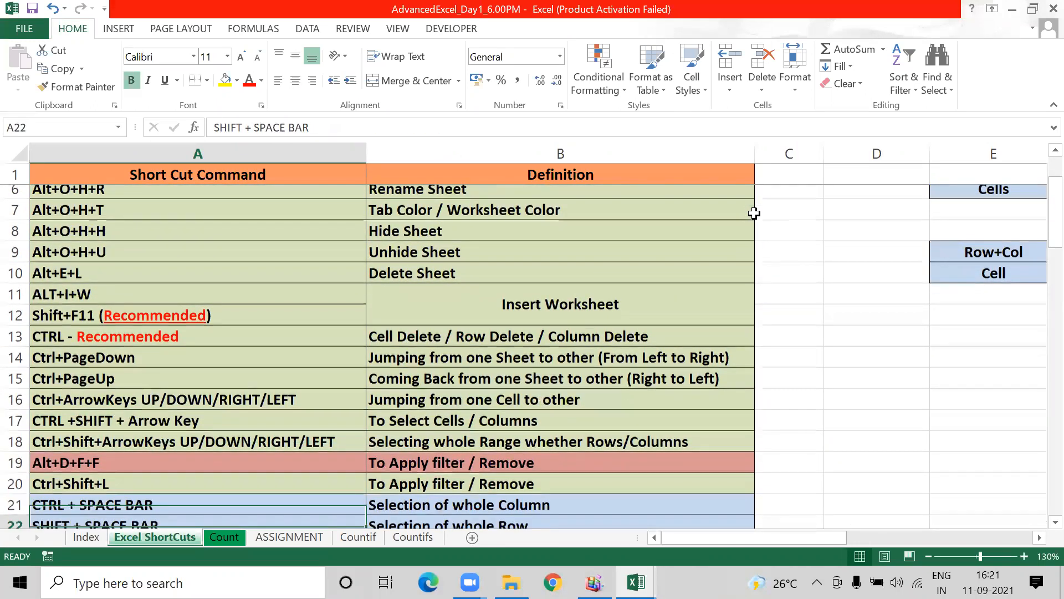
{"action": "key", "text": "Down"}
- Highlight the two filter shortcuts and their definitions in A19:B20
{"action": "key", "text": "Up"}
{"action": "key", "text": "Up"}
{"action": "key", "text": "Up"}
{"action": "key", "text": "Up"}
{"action": "key", "text": "shift+Down"}
{"action": "key", "text": "shift+Right"}
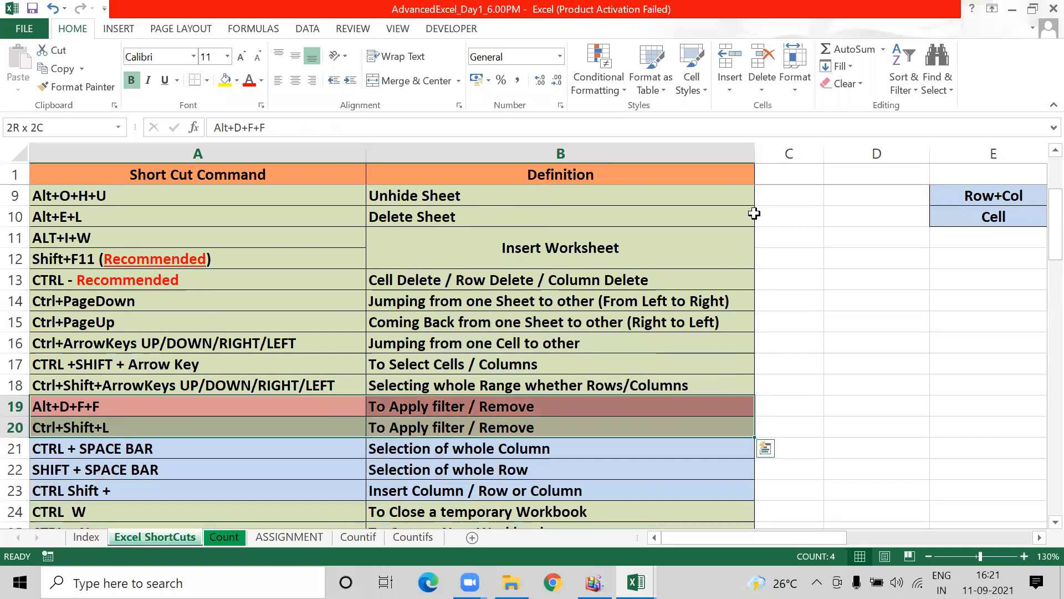
{"action": "key", "text": "Left"}
{"action": "key", "text": "Down"}
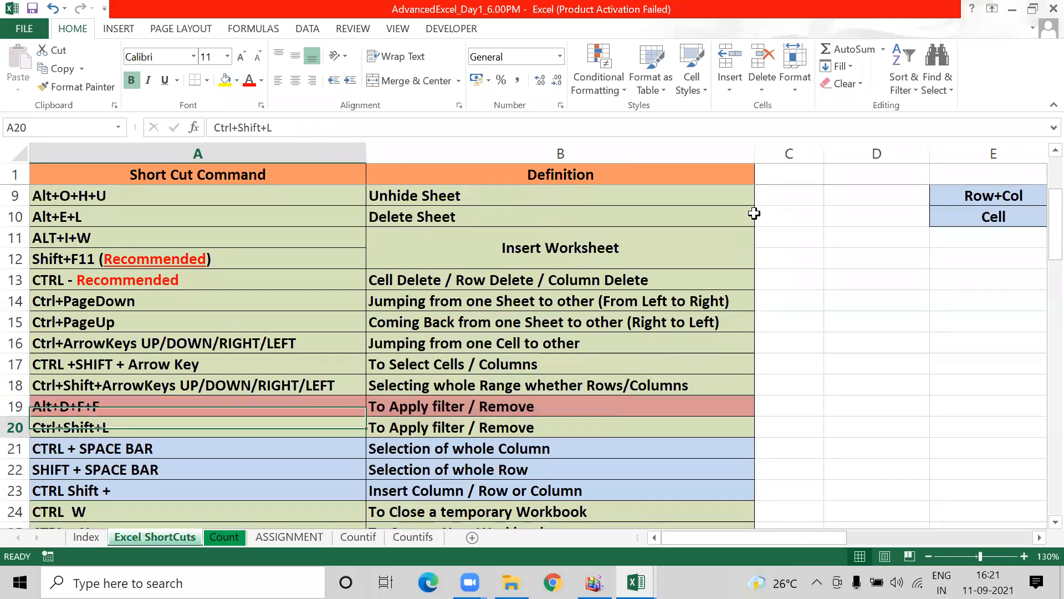
{"action": "key", "text": "shift+Up"}
{"action": "key", "text": "shift+Right"}
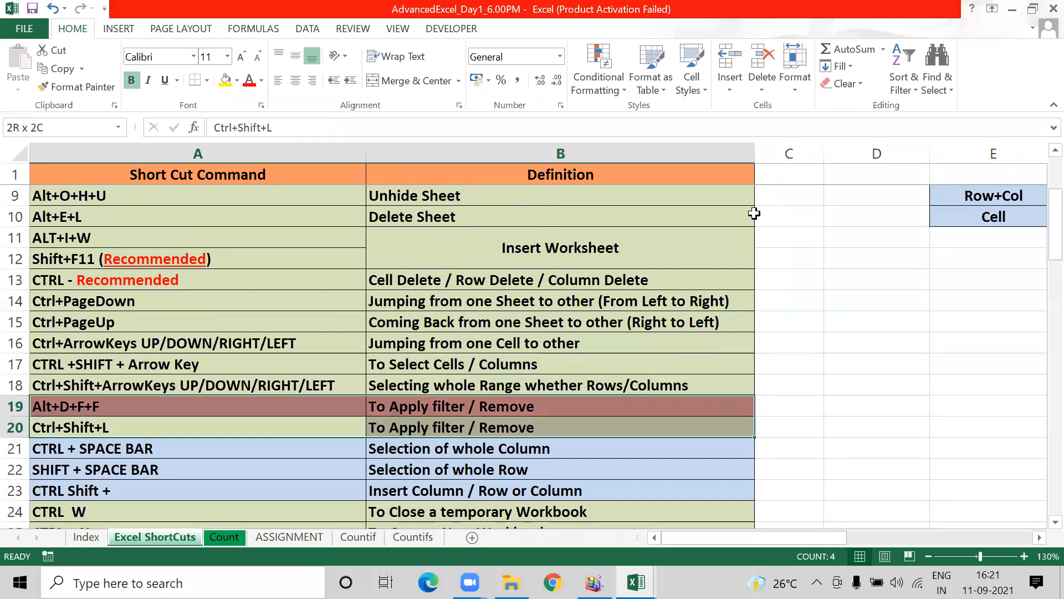
- Filter the student table's Location column to show only Mumbai
{"action": "key", "text": "ctrl+Up"}
{"action": "key", "text": "Right"}
{"action": "key", "text": "Right"}
{"action": "key", "text": "Right"}
{"action": "key", "text": "Right"}
{"action": "key", "text": "Right"}
{"action": "key", "text": "Right"}
{"action": "key", "text": "Right"}
{"action": "key", "text": "Right"}
{"action": "key", "text": "Right"}
{"action": "key", "text": "Right"}
{"action": "key", "text": "Right"}
{"action": "key", "text": "Right"}
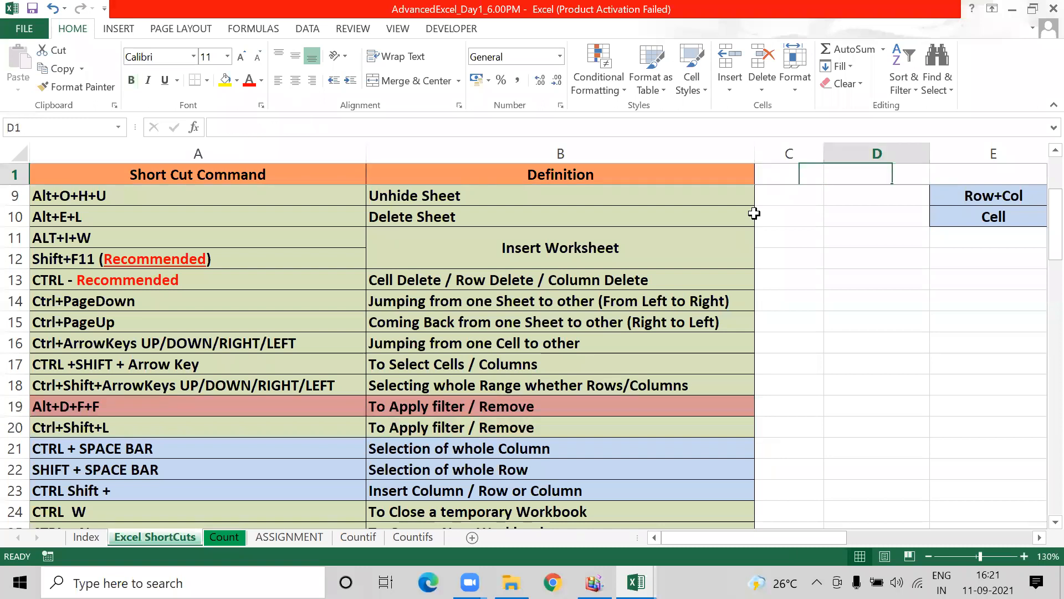
{"action": "key", "text": "Left"}
{"action": "key", "text": "Left"}
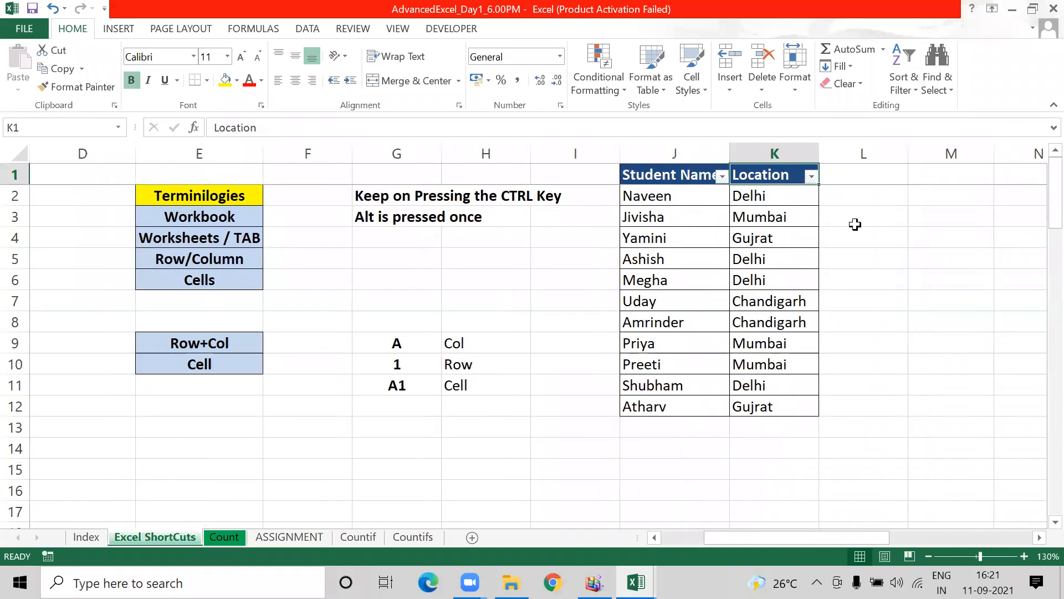
{"action": "left_click", "coordinate": [812, 177]}
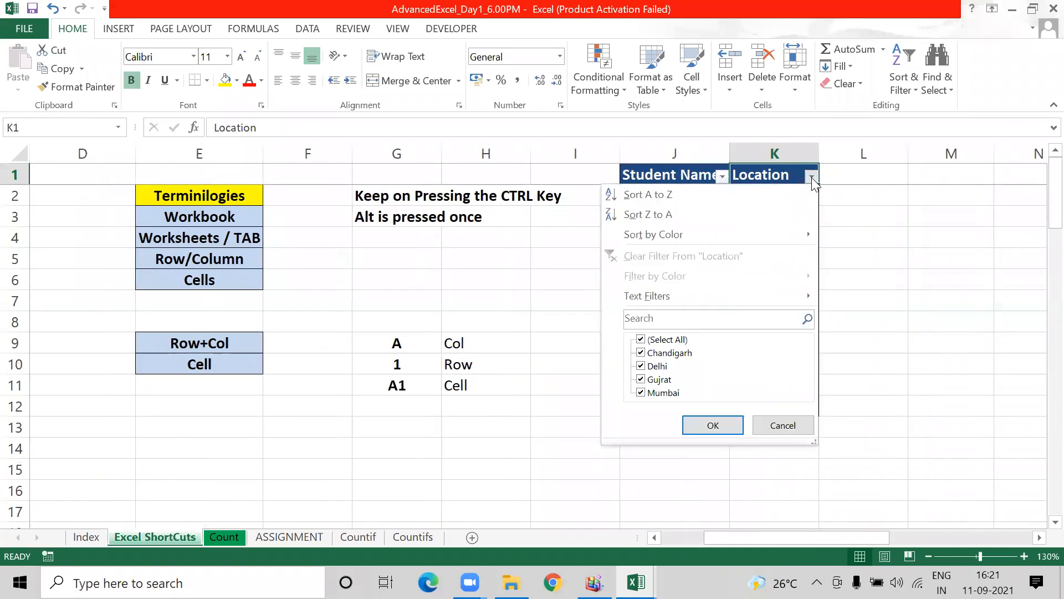
{"action": "left_click", "coordinate": [641, 339]}
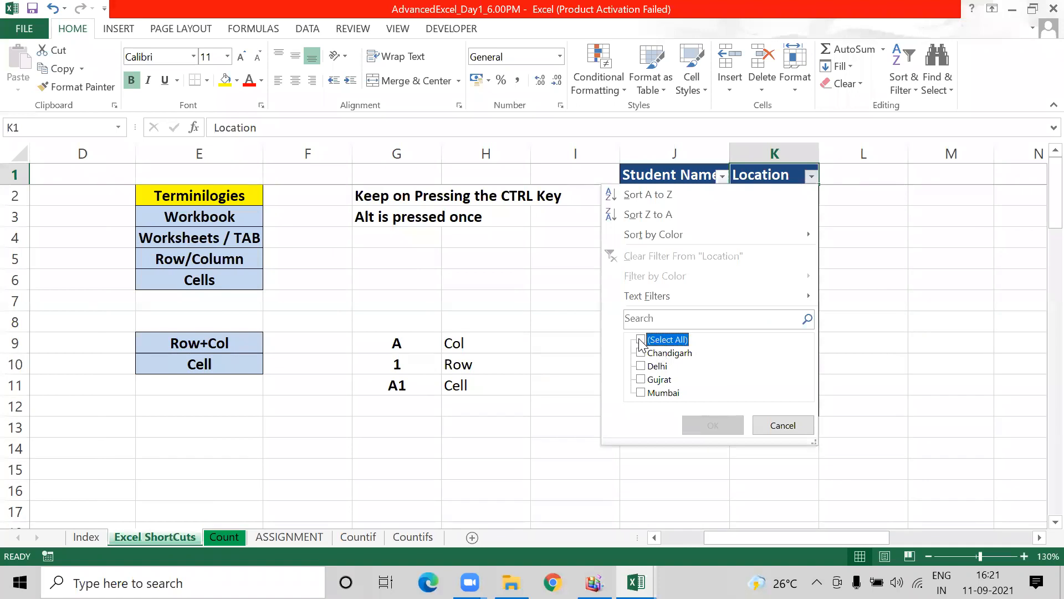
{"action": "left_click", "coordinate": [641, 393]}
{"action": "left_click", "coordinate": [713, 425]}
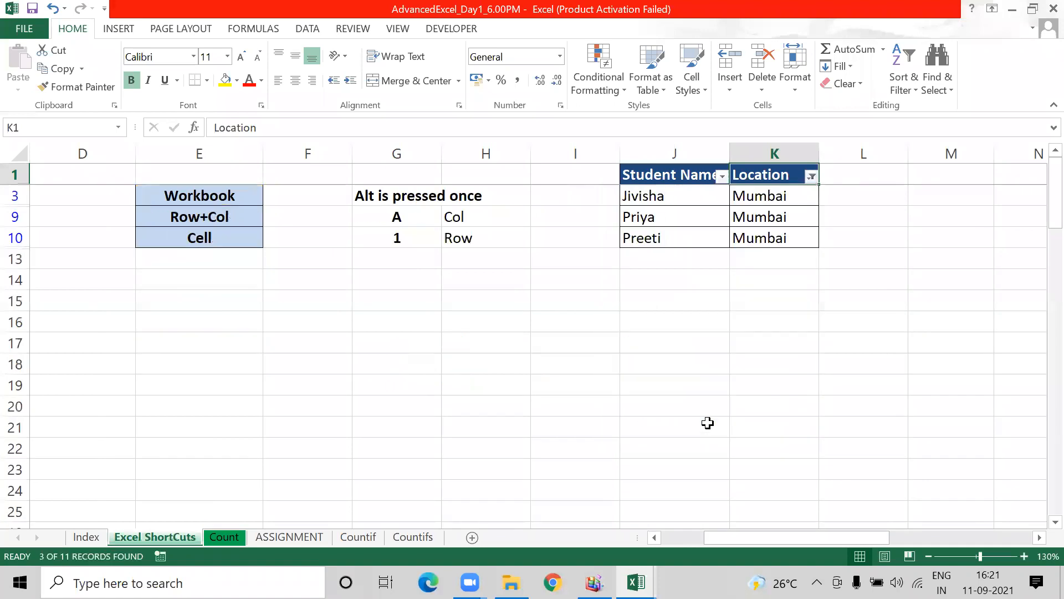
- Highlight the filtered student names and their matching Location entries to review them
{"action": "left_click_drag", "start_coordinate": [630, 198], "coordinate": [637, 238]}
{"action": "left_click", "coordinate": [792, 196]}
{"action": "left_click", "coordinate": [786, 228], "text": "shift"}
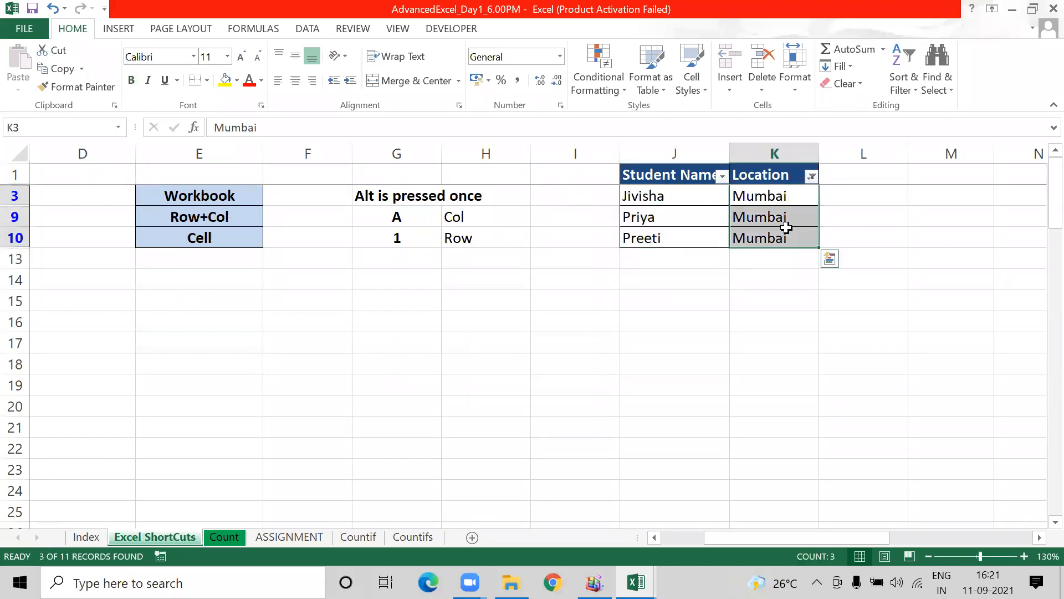
- Remove the filter from the student table at K1 and return to the Short Cut Command header in A1
{"action": "key", "text": "ctrl+Up"}
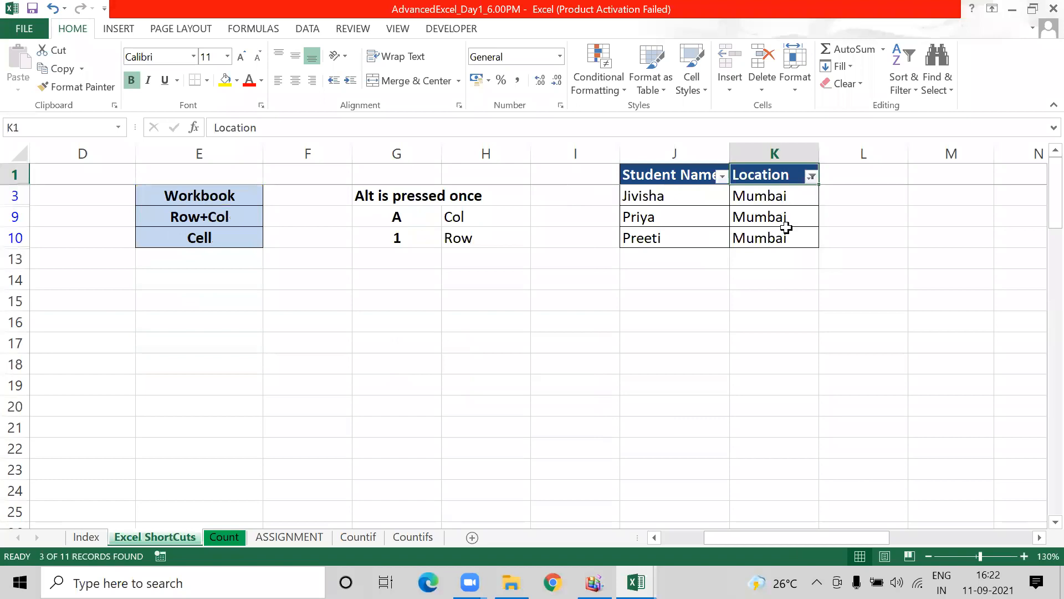
{"action": "key", "text": "ctrl+shift+l"}
{"action": "key", "text": "ctrl+Left"}
{"action": "key", "text": "ctrl+Left"}
{"action": "key", "text": "ctrl+Left"}
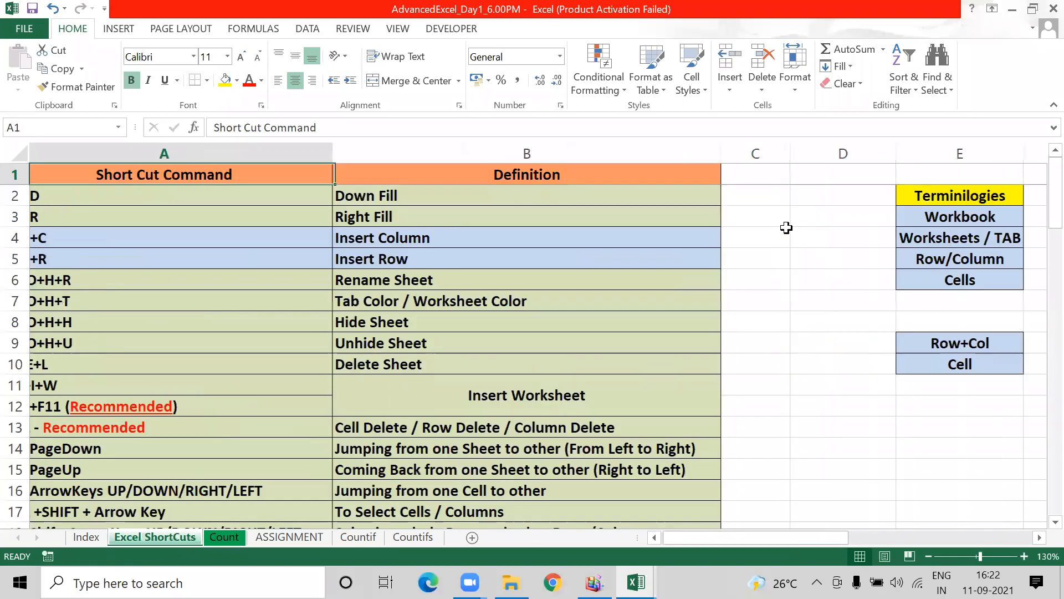
- Examine the entries for selecting a whole column and a whole row in rows 21 and 22 of the shortcut list
{"action": "key", "text": "Down"}
{"action": "key", "text": "ctrl+Down"}
{"action": "key", "text": "Up"}
{"action": "key", "text": "Up"}
{"action": "key", "text": "Up"}
{"action": "key", "text": "Up"}
{"action": "key", "text": "Up"}
{"action": "key", "text": "Up"}
{"action": "key", "text": "Up"}
{"action": "key", "text": "Up"}
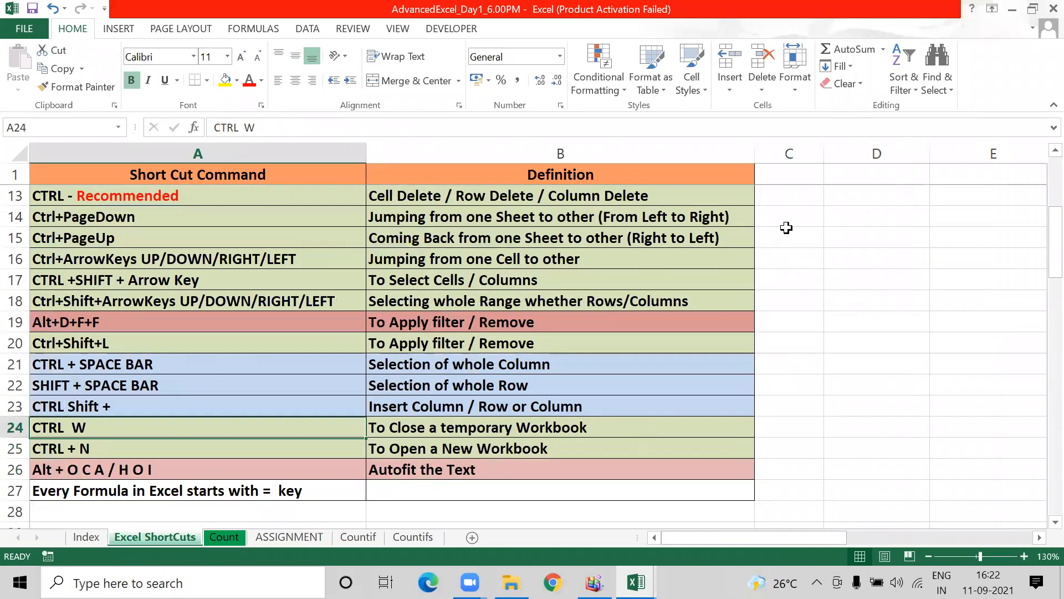
{"action": "key", "text": "Down"}
{"action": "key", "text": "Down"}
{"action": "key", "text": "Right"}
{"action": "key", "text": "Left"}
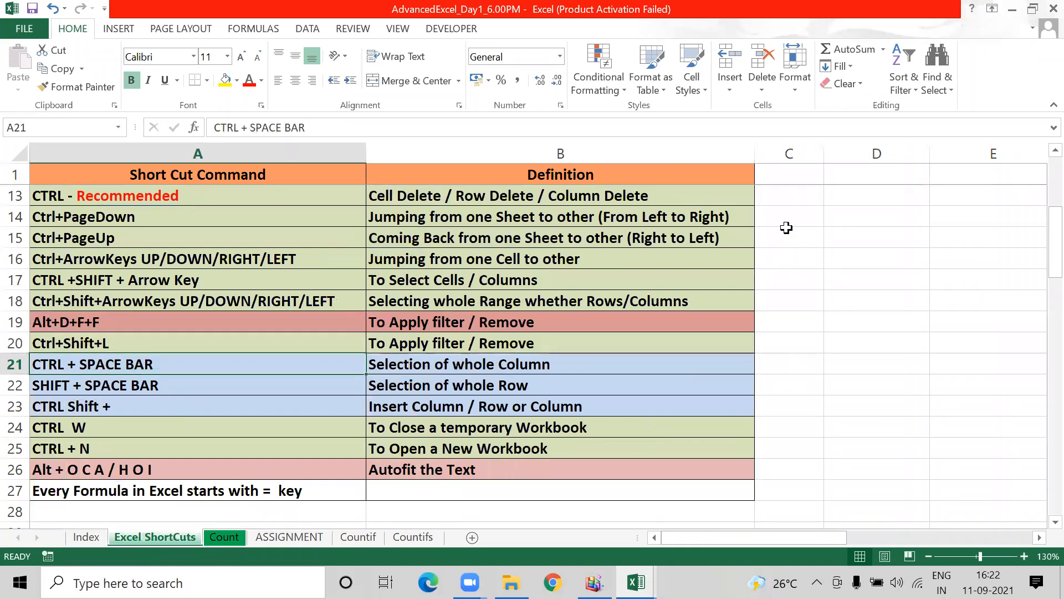
{"action": "key", "text": "Right"}
{"action": "key", "text": "Left"}
{"action": "key", "text": "Down"}
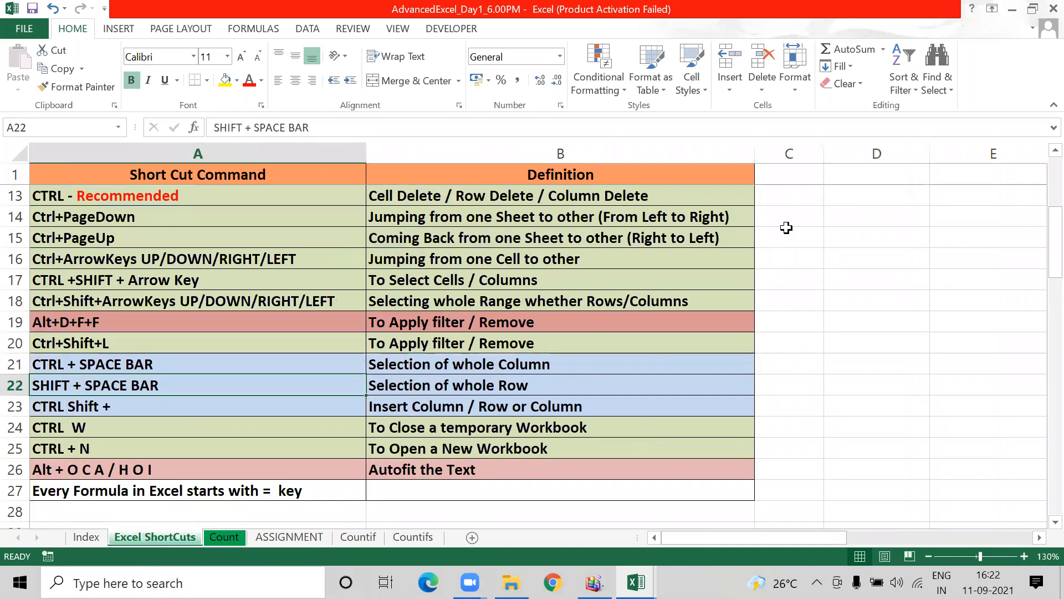
{"action": "key", "text": "Right"}
{"action": "key", "text": "Left"}
- Look at the report table in the Book1 workbook and return to the whole-column selection entry in A21
{"action": "key", "text": "alt+Tab"}
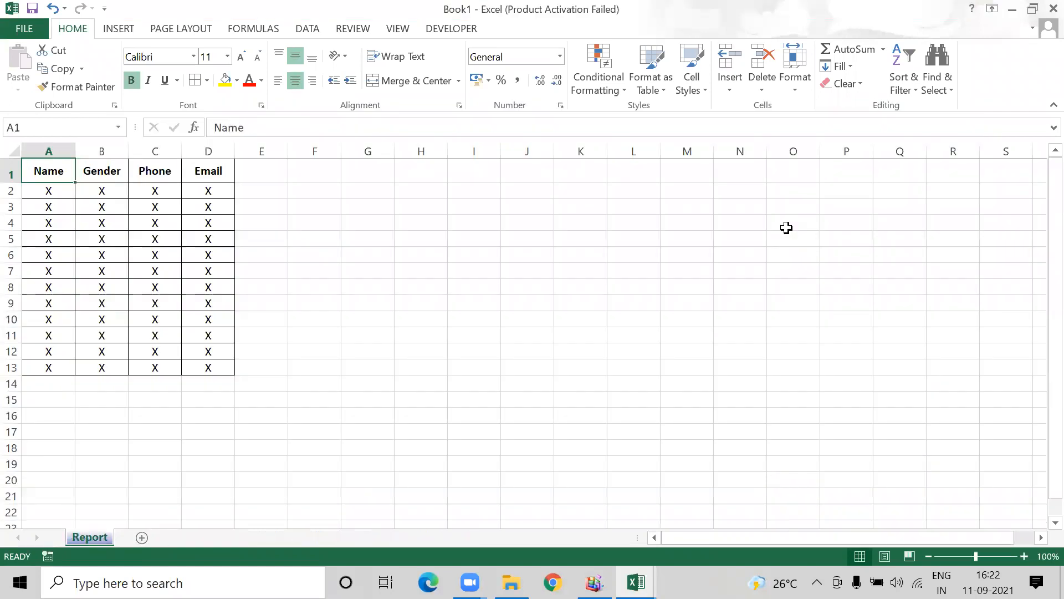
{"action": "key", "text": "Right"}
{"action": "key", "text": "Left"}
{"action": "key", "text": "alt+Tab"}
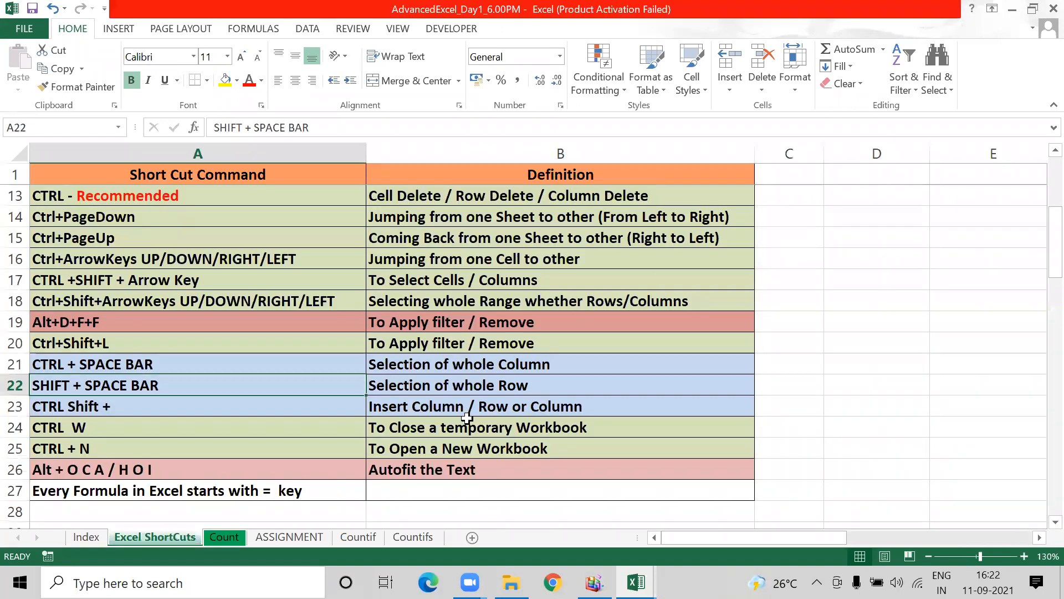
{"action": "left_click", "coordinate": [111, 355]}
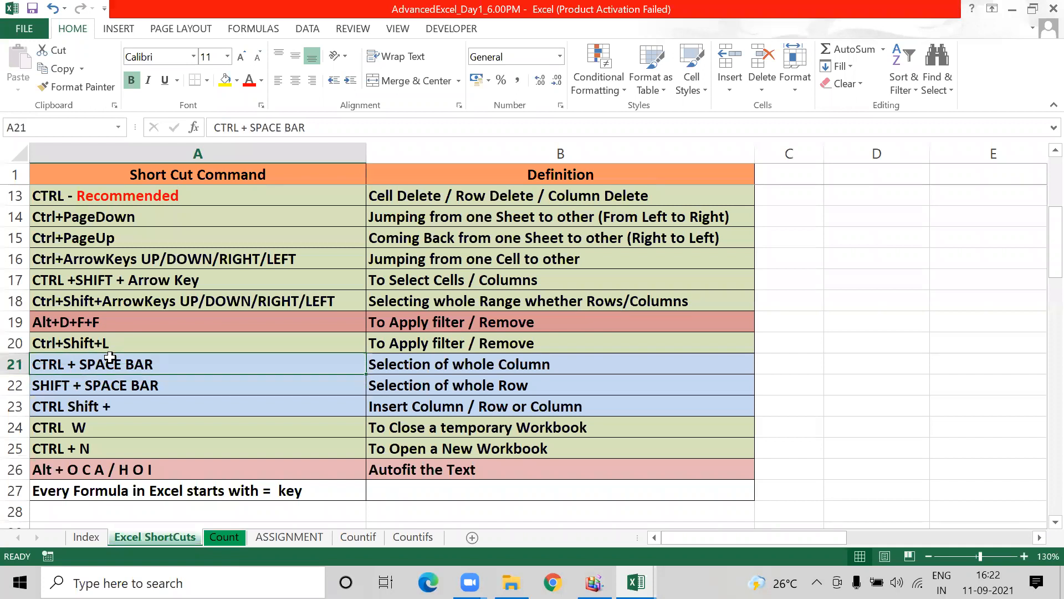
- Switch to Book1 and insert 14 blank columns before the Name column by selecting the whole of column A
{"action": "key", "text": "alt+Tab"}
{"action": "key", "text": "ctrl+space"}
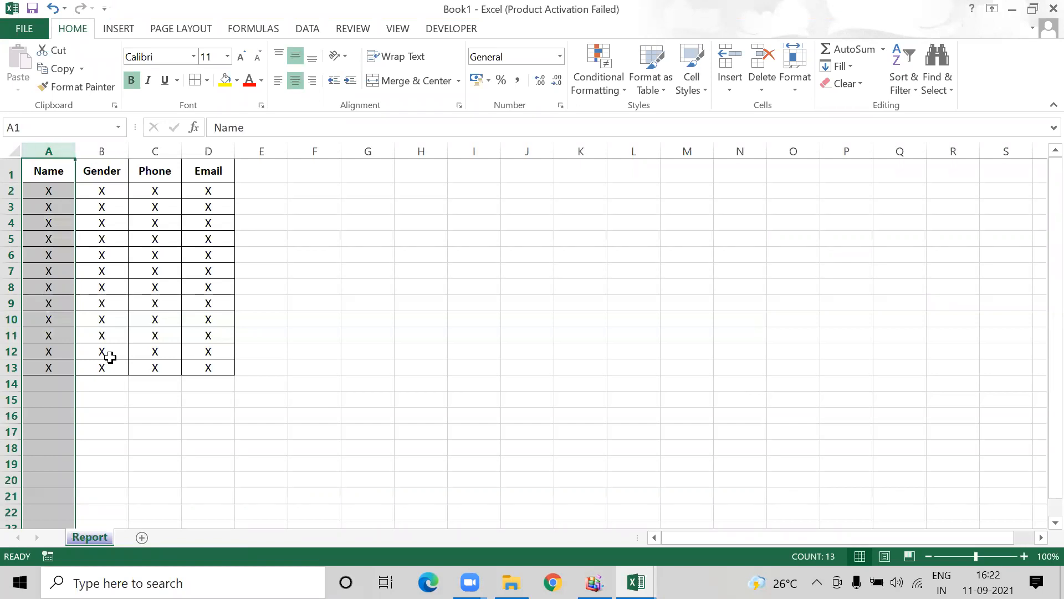
{"action": "key", "text": "ctrl+shift+equal"}
{"action": "key", "text": "ctrl+shift+equal"}
{"action": "key", "text": "ctrl+shift+equal"}
{"action": "key", "text": "ctrl+shift+equal"}
{"action": "key", "text": "ctrl+shift+equal"}
{"action": "key", "text": "ctrl+shift+equal"}
{"action": "key", "text": "ctrl+shift+equal"}
{"action": "key", "text": "ctrl+shift+equal"}
{"action": "key", "text": "ctrl+shift+equal"}
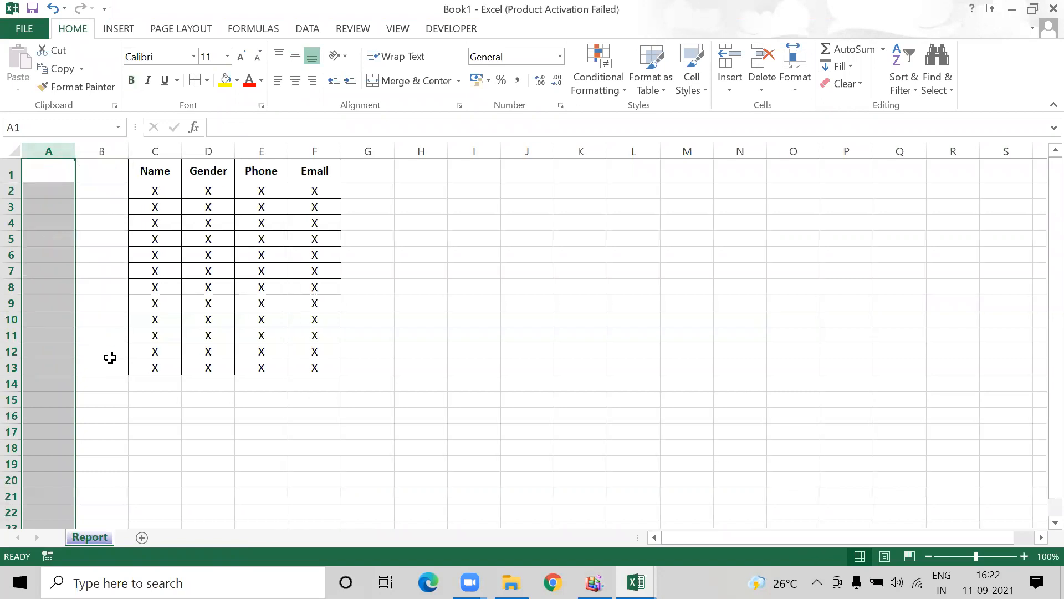
{"action": "key", "text": "ctrl+shift+equal"}
{"action": "key", "text": "ctrl+shift+equal"}
{"action": "key", "text": "ctrl+shift+equal"}
{"action": "key", "text": "ctrl+shift+equal"}
{"action": "key", "text": "ctrl+shift+equal"}
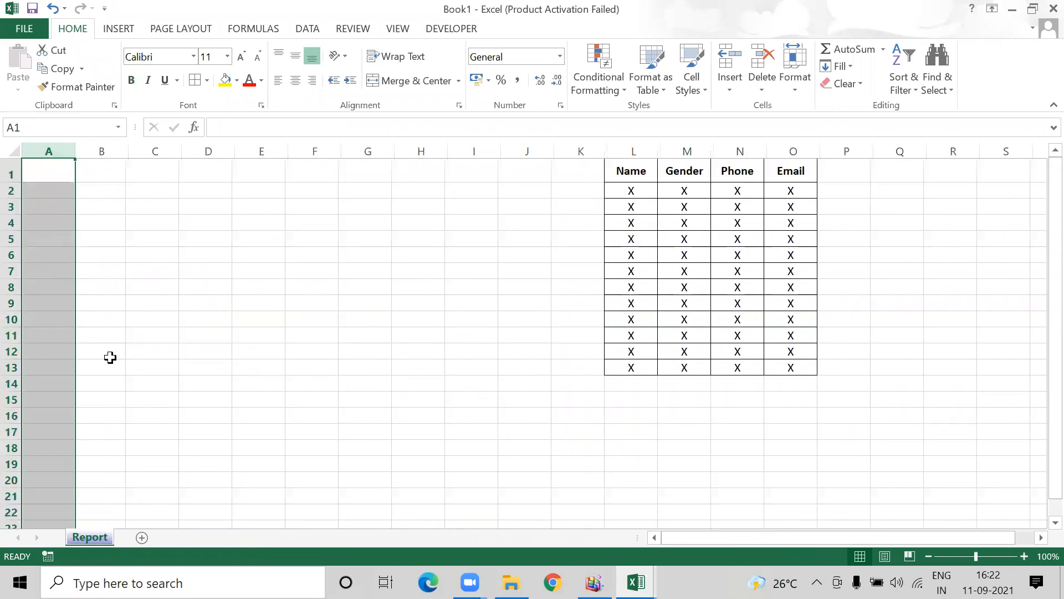
- Insert 12 blank rows at row 5 of the report table by selecting the whole row from O5, and return to the Name header
{"action": "key", "text": "ctrl+Right"}
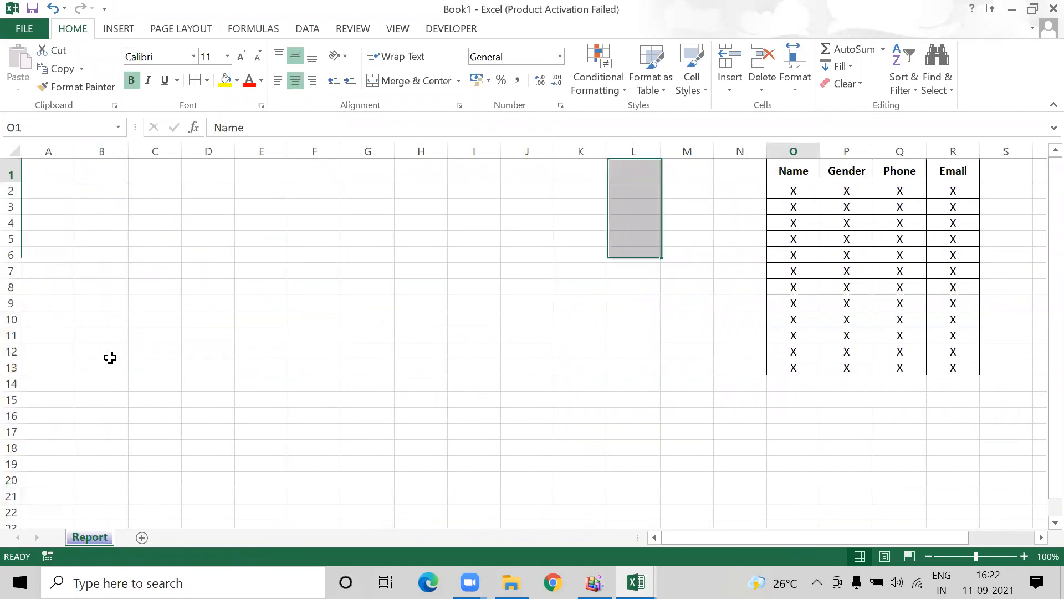
{"action": "key", "text": "Down"}
{"action": "key", "text": "Down"}
{"action": "key", "text": "Down"}
{"action": "key", "text": "Down"}
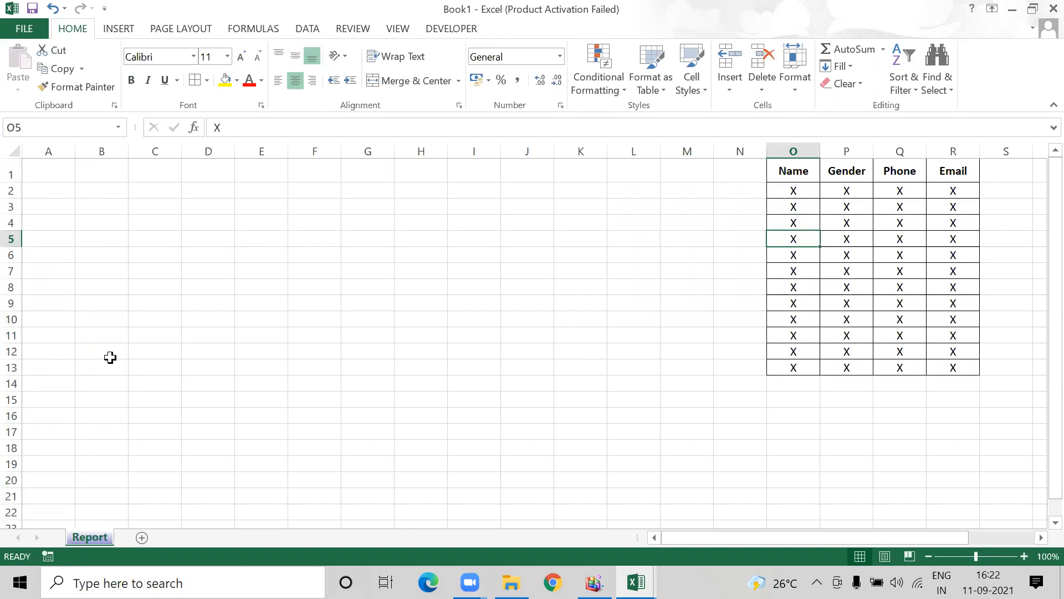
{"action": "key", "text": "shift+space"}
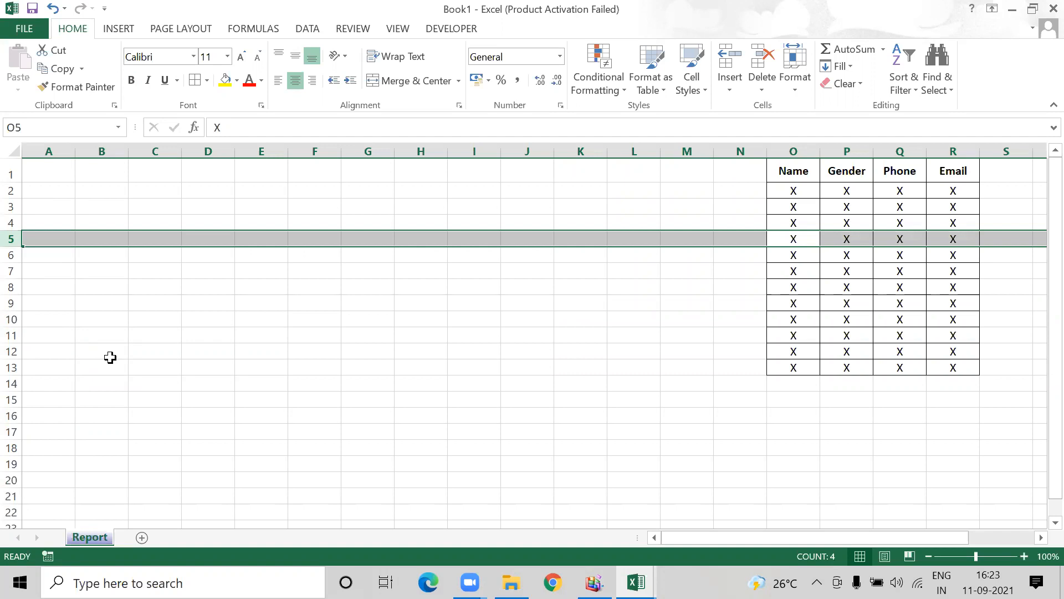
{"action": "key", "text": "ctrl+plus"}
{"action": "key", "text": "ctrl+plus"}
{"action": "key", "text": "ctrl+plus"}
{"action": "key", "text": "ctrl+plus"}
{"action": "key", "text": "ctrl+plus"}
{"action": "key", "text": "ctrl+plus"}
{"action": "key", "text": "ctrl+plus"}
{"action": "key", "text": "ctrl+plus"}
{"action": "key", "text": "ctrl+plus"}
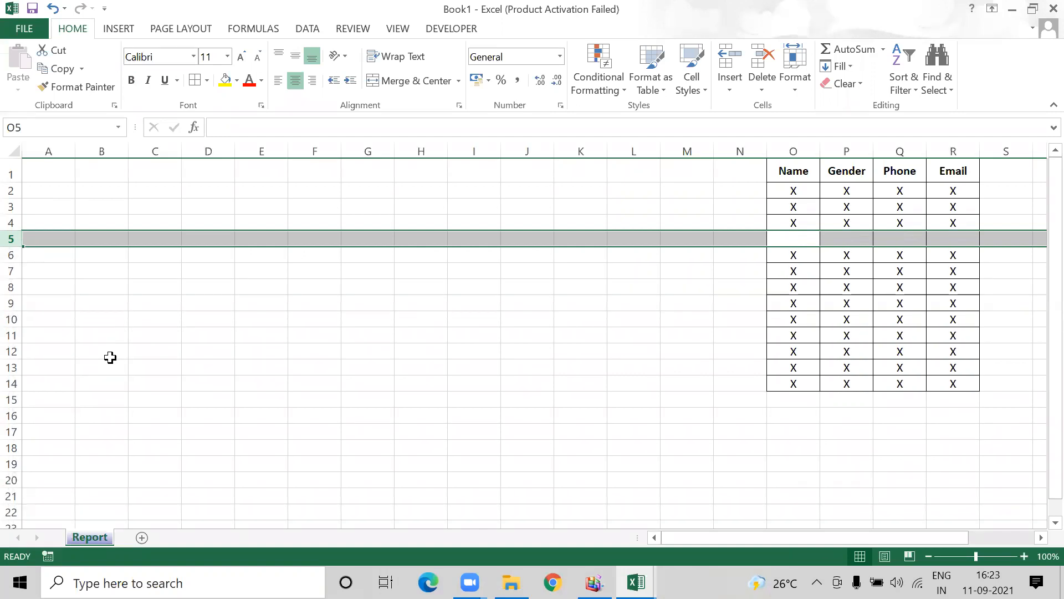
{"action": "key", "text": "ctrl+plus"}
{"action": "key", "text": "ctrl+plus"}
{"action": "key", "text": "ctrl+plus"}
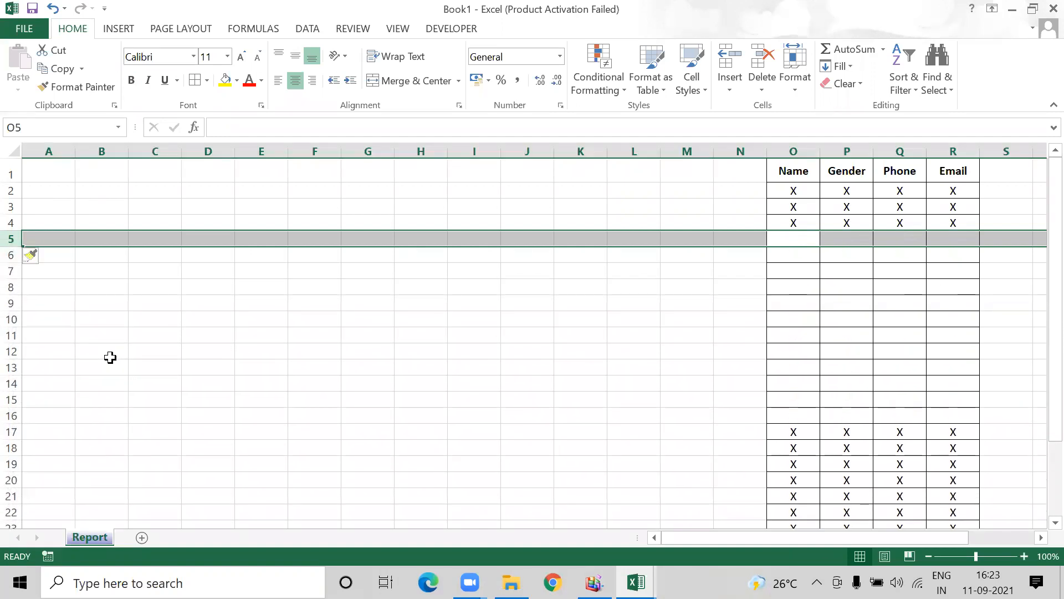
{"action": "key", "text": "Up"}
{"action": "key", "text": "Up"}
{"action": "key", "text": "Up"}
{"action": "key", "text": "Up"}
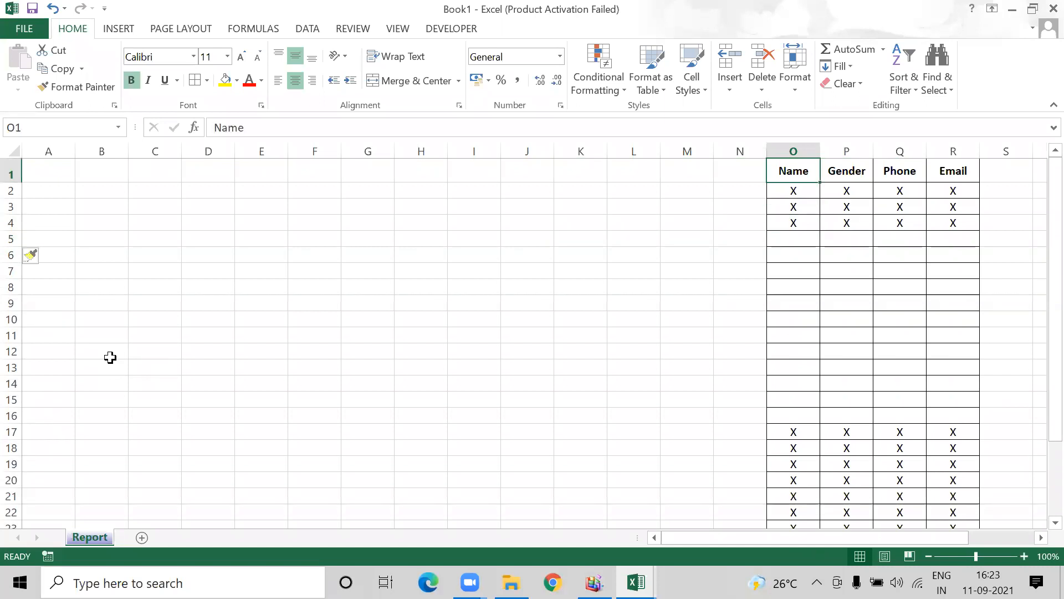
- Return to the shortcut list workbook and examine the Alt+I+C Insert Column entry in row 4 and the entries just below
{"action": "key", "text": "alt+Tab"}
{"action": "key", "text": "ctrl+Up"}
{"action": "key", "text": "Down"}
{"action": "key", "text": "Down"}
{"action": "key", "text": "Down"}
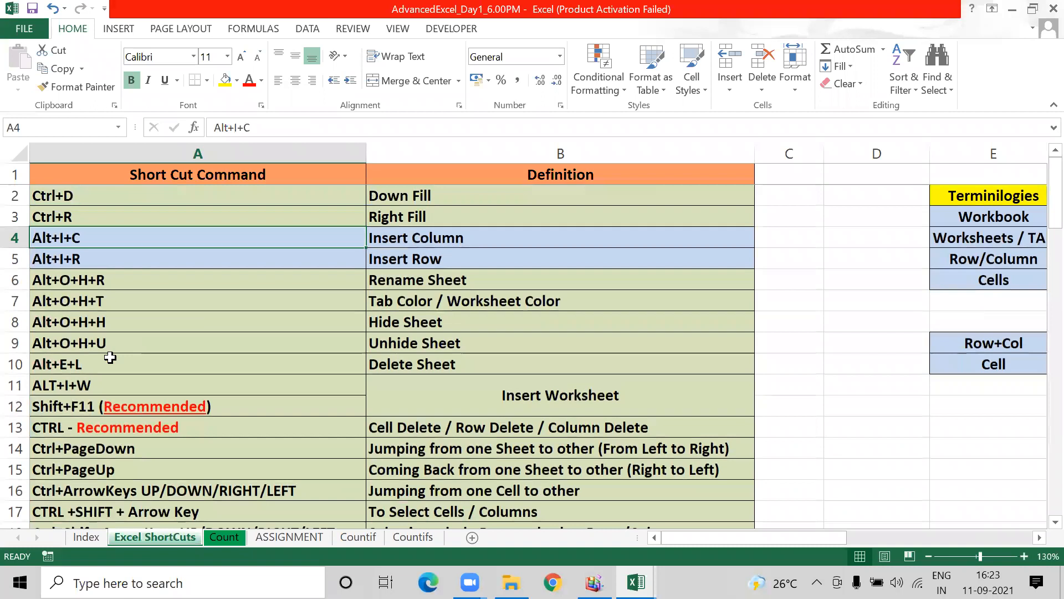
{"action": "key", "text": "shift+Right"}
{"action": "key", "text": "Left"}
{"action": "key", "text": "Right"}
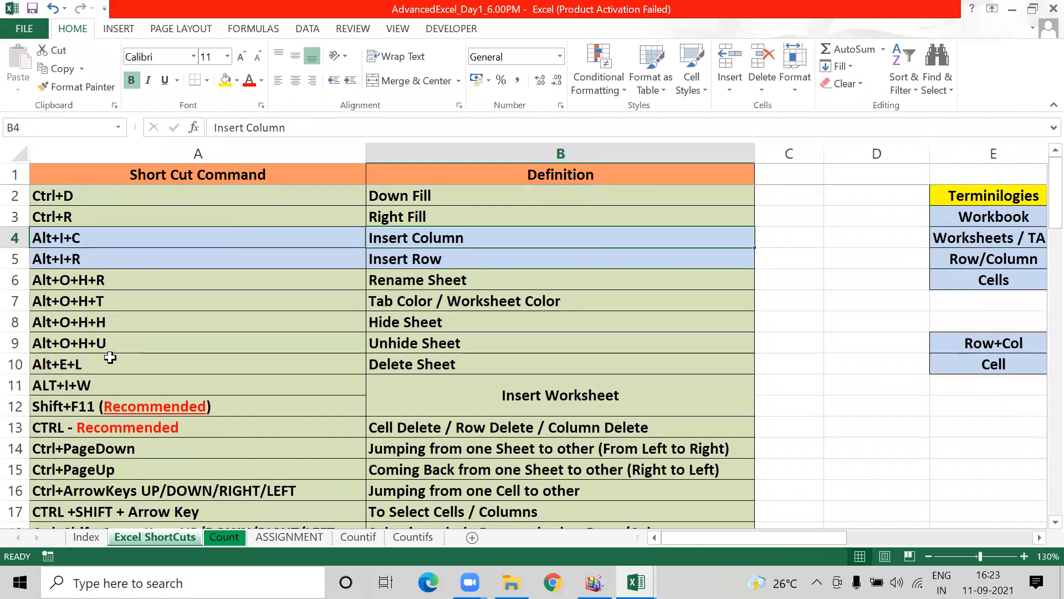
{"action": "key", "text": "shift+Left"}
{"action": "key", "text": "Left"}
{"action": "key", "text": "Down"}
{"action": "key", "text": "Down"}
{"action": "key", "text": "Down"}
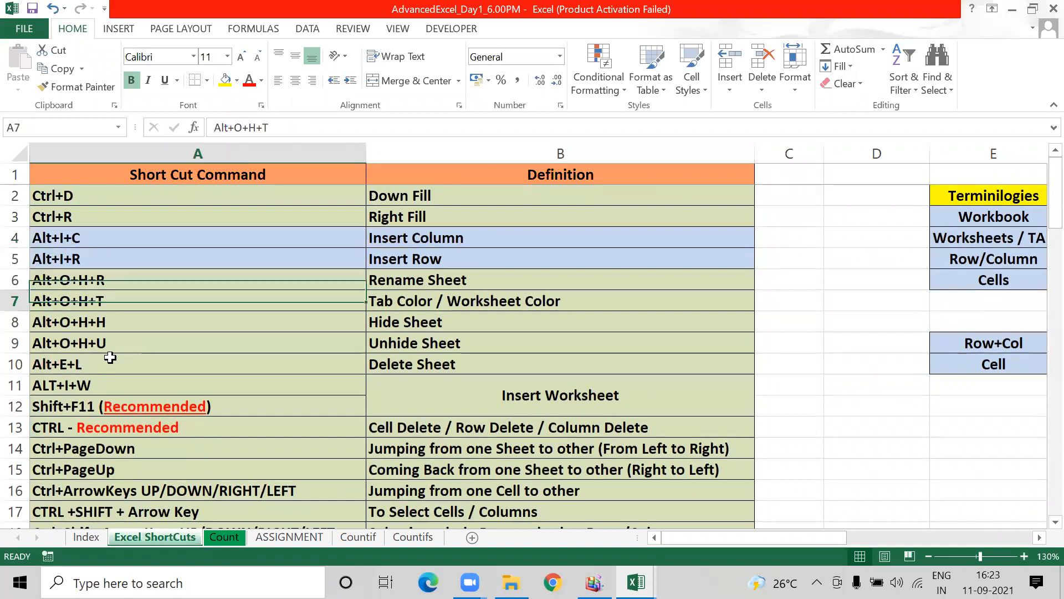
- Go to the whole-column selection entry in A21, select all of column A, and move back to a single cell at A20
{"action": "key", "text": "ctrl+Down"}
{"action": "key", "text": "Up"}
{"action": "key", "text": "Up"}
{"action": "key", "text": "Up"}
{"action": "key", "text": "Up"}
{"action": "key", "text": "Up"}
{"action": "key", "text": "Up"}
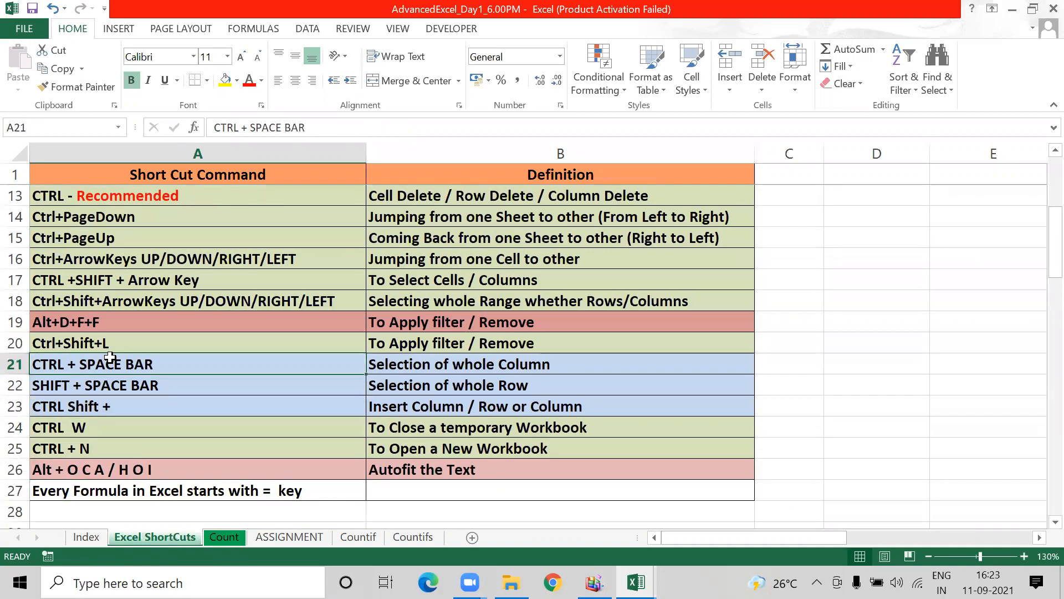
{"action": "key", "text": "ctrl+space"}
{"action": "key", "text": "Up"}
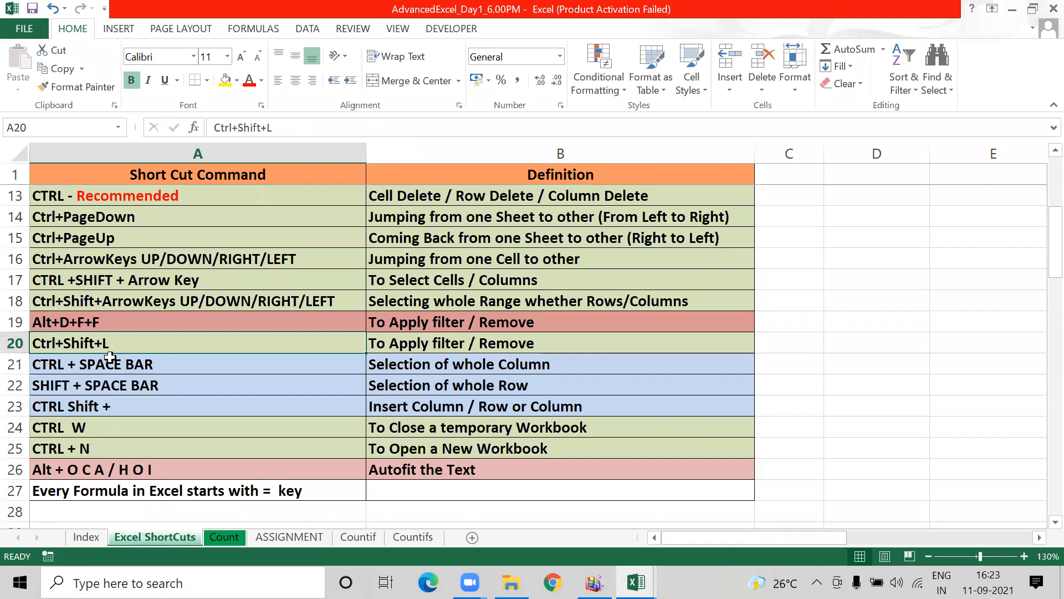
- Examine the shortcut entries for inserting rows or columns in row 23 and closing a temporary workbook in row 24
{"action": "key", "text": "ctrl+Up"}
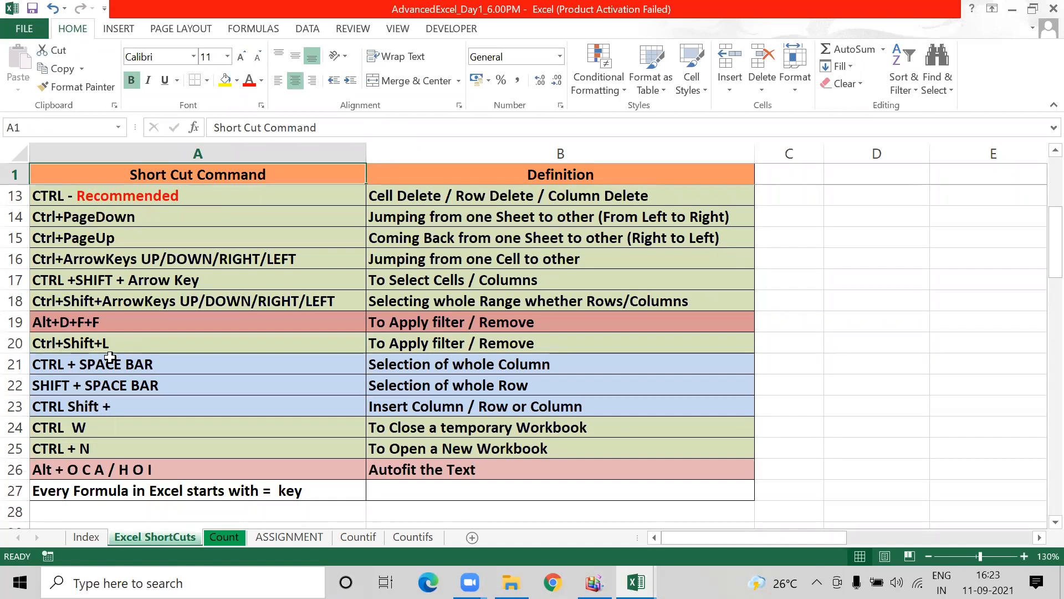
{"action": "key", "text": "Down"}
{"action": "key", "text": "ctrl+Down"}
{"action": "key", "text": "Down"}
{"action": "key", "text": "Up"}
{"action": "key", "text": "Up"}
{"action": "key", "text": "Up"}
{"action": "key", "text": "Up"}
{"action": "key", "text": "Up"}
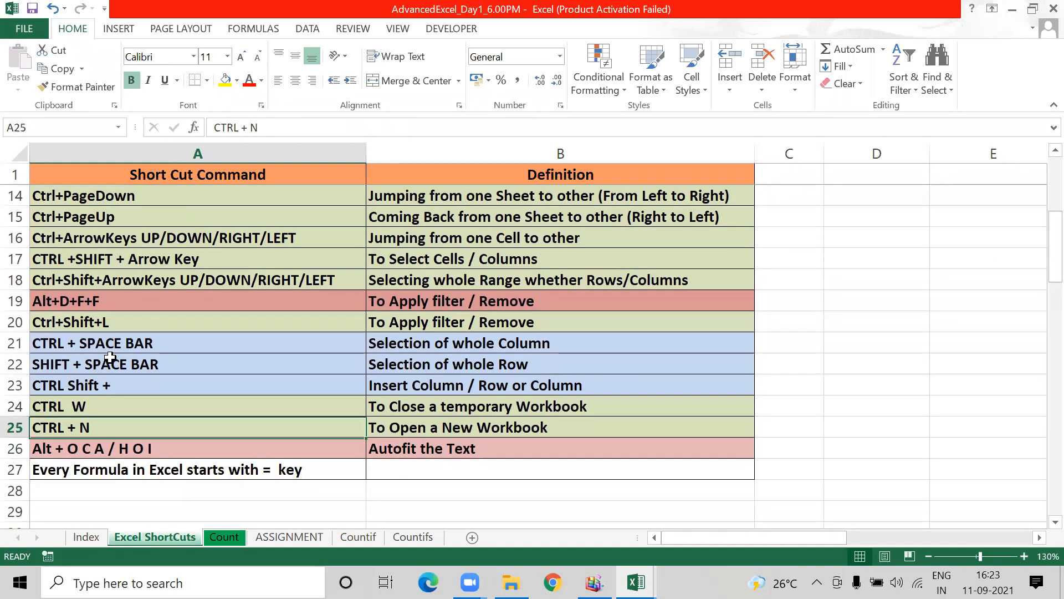
{"action": "key", "text": "Right"}
{"action": "key", "text": "Left"}
{"action": "key", "text": "Right"}
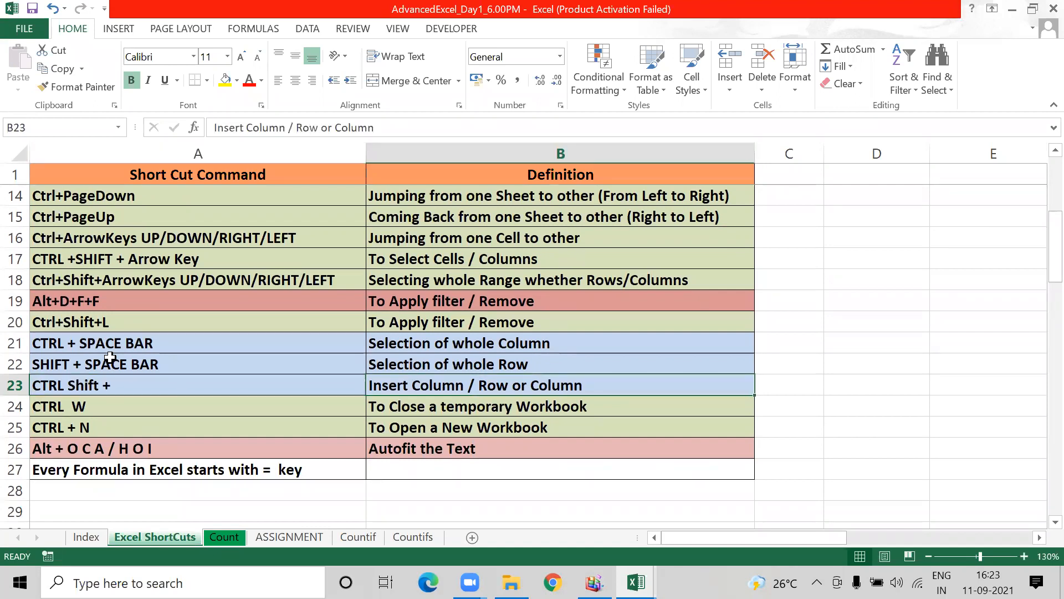
{"action": "key", "text": "Left"}
{"action": "key", "text": "Down"}
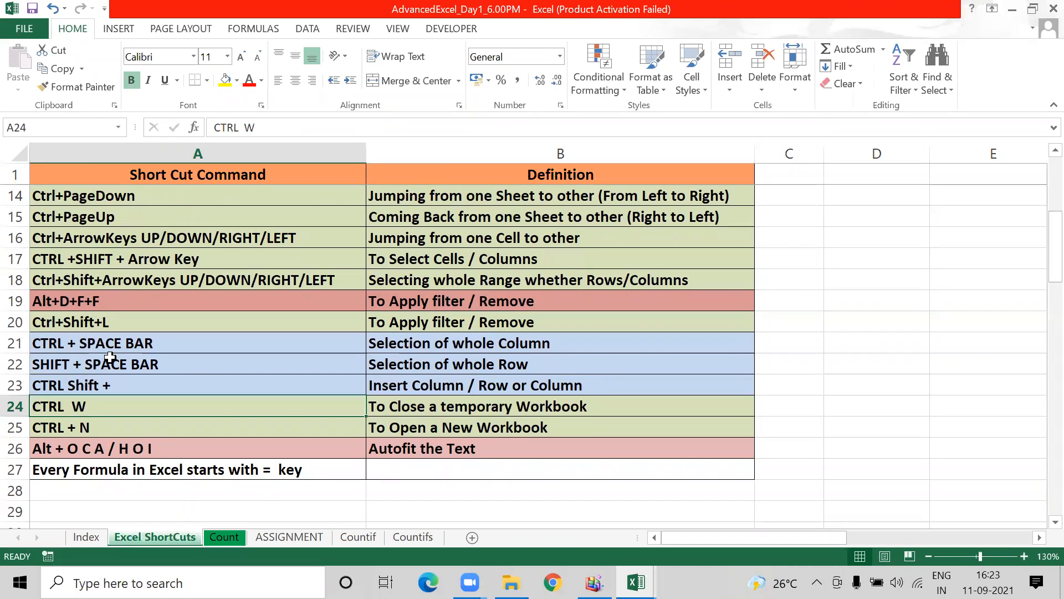
- Switch to Book1 and try closing it, cancelling at the save confirmation
{"action": "key", "text": "ctrl+w"}
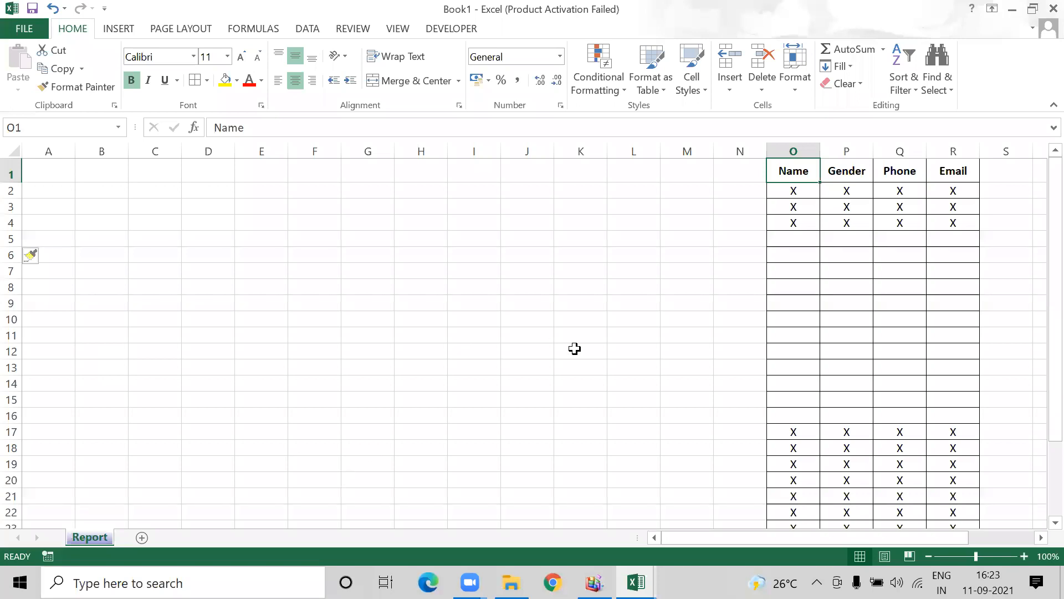
{"action": "left_click", "coordinate": [1040, 12]}
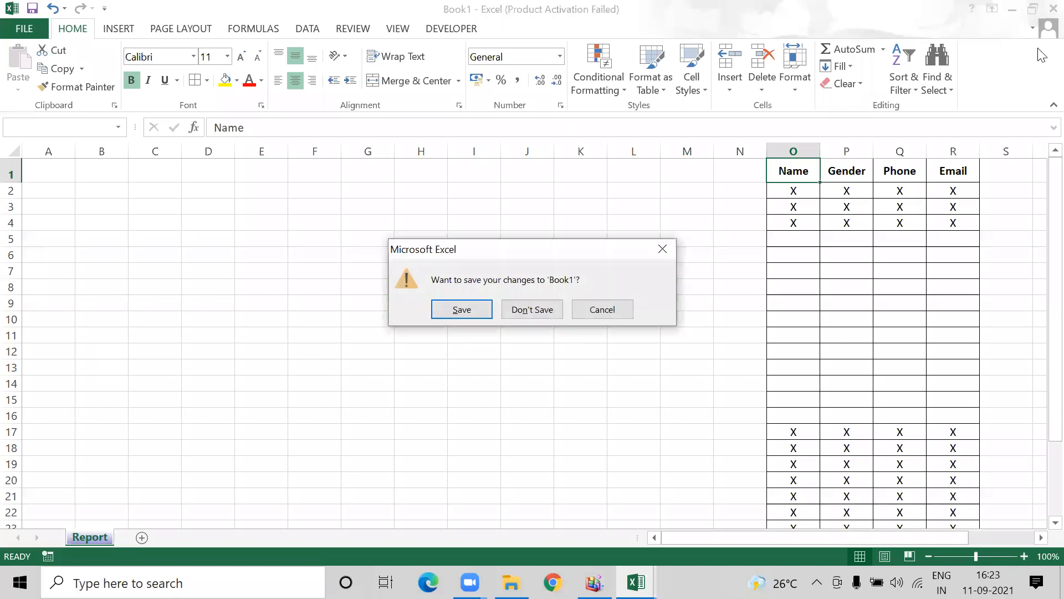
{"action": "left_click", "coordinate": [602, 310]}
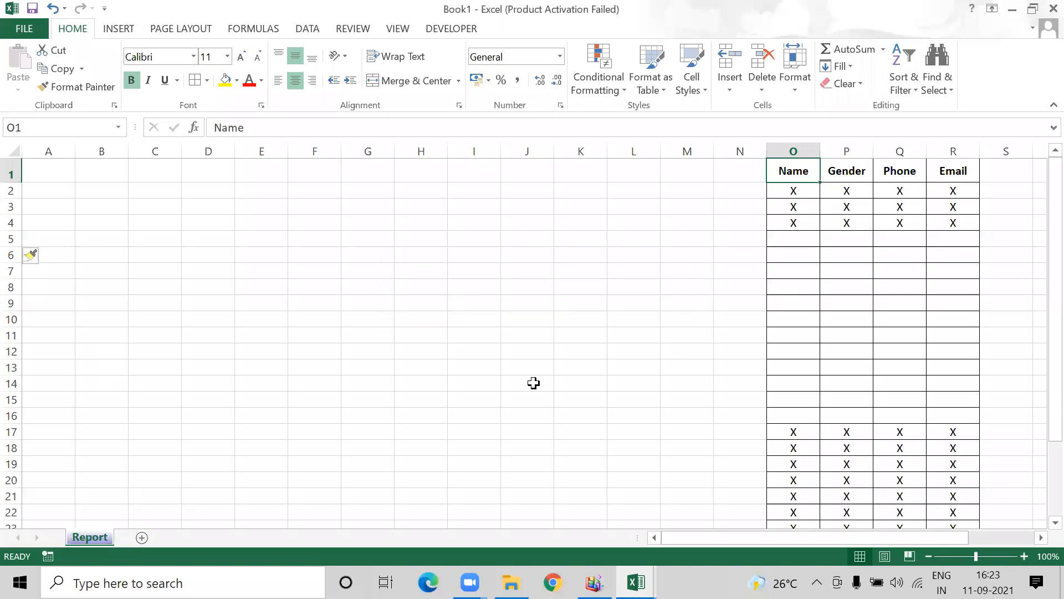
- Close the Book1 workbook without saving its changes
{"action": "key", "text": "ctrl+w"}
{"action": "key", "text": "Tab"}
{"action": "key", "text": "Return"}
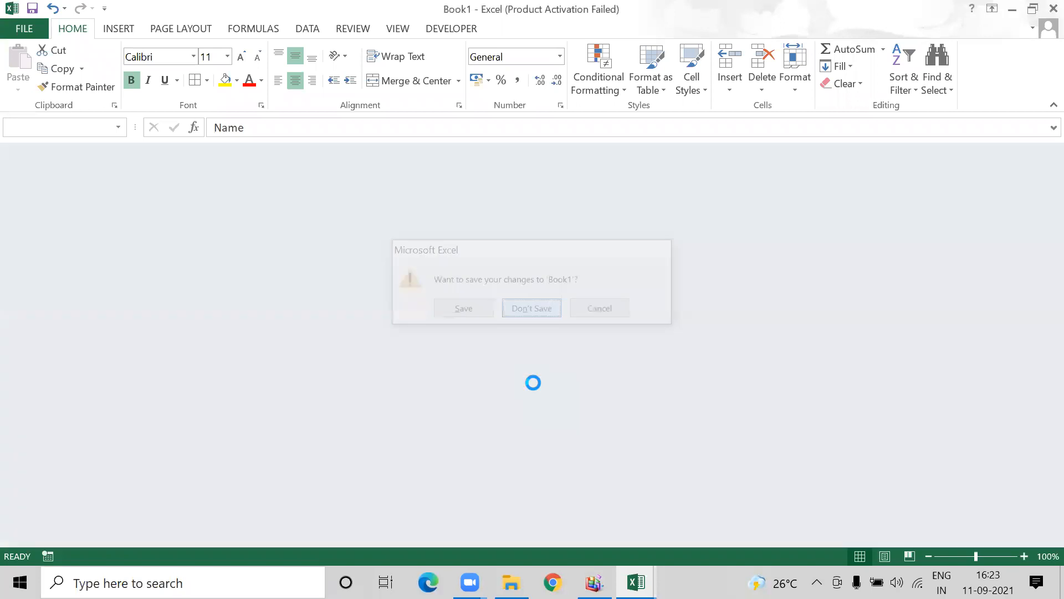
- Go to the new-workbook shortcut entry in A25, create a blank workbook, and close it again
{"action": "key", "text": "Down"}
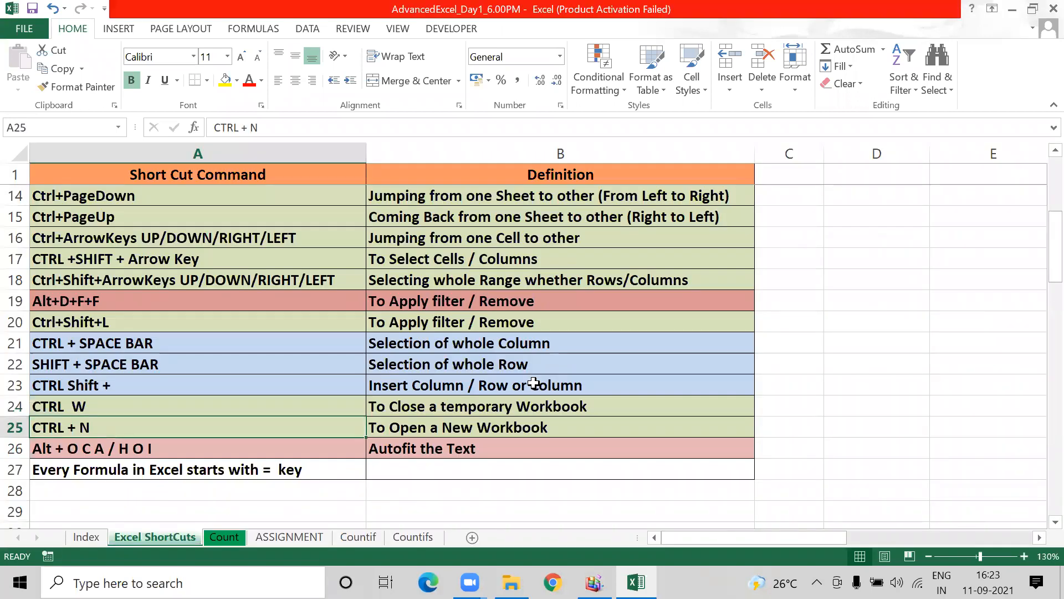
{"action": "key", "text": "Right"}
{"action": "key", "text": "Left"}
{"action": "key", "text": "ctrl+n"}
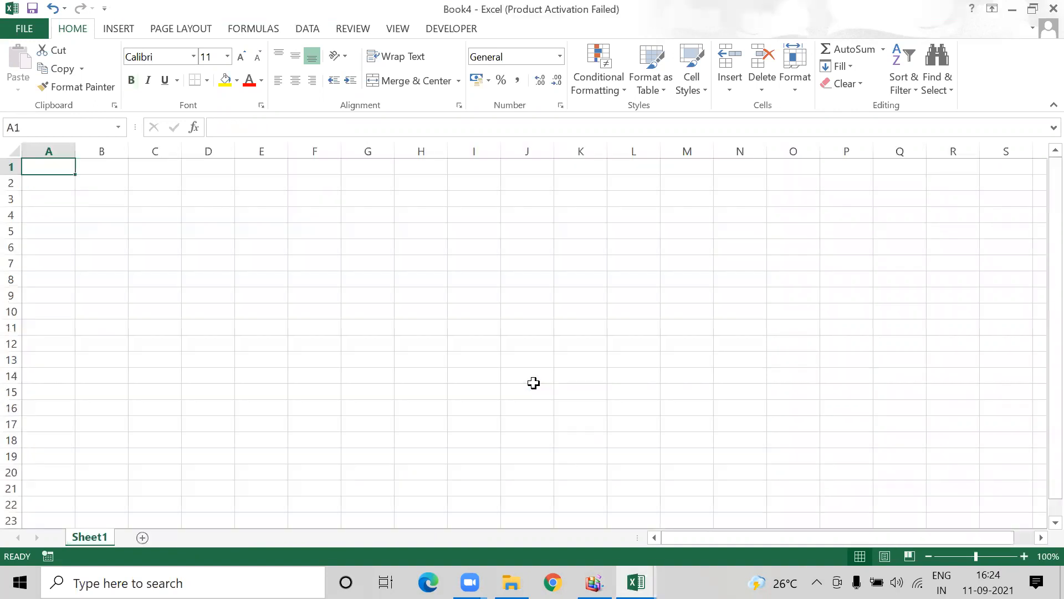
{"action": "key", "text": "ctrl+w"}
{"action": "key", "text": "Right"}
{"action": "key", "text": "Left"}
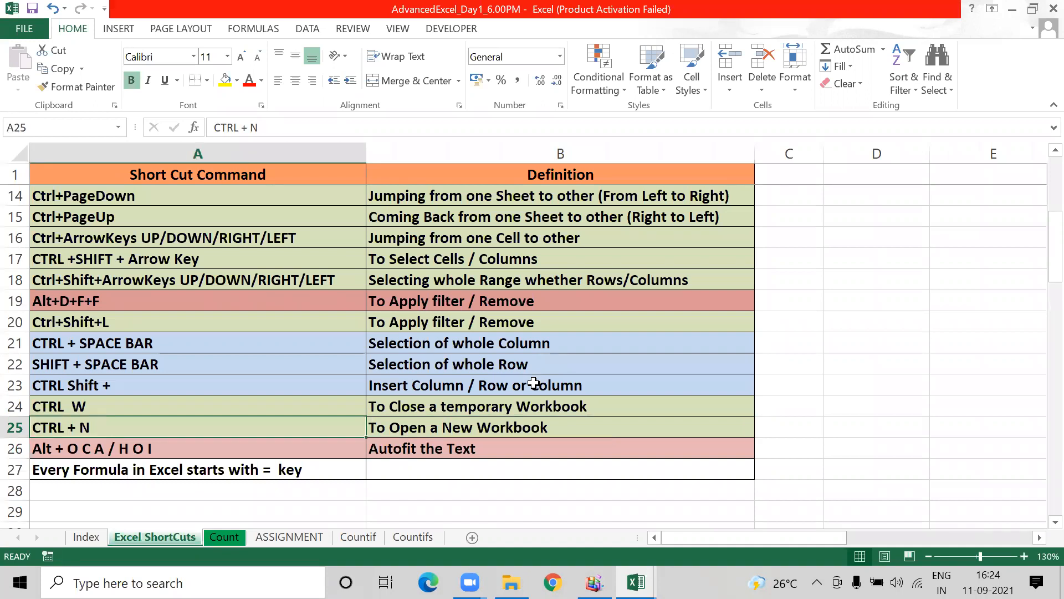
- Examine the autofit text shortcut entry in row 26 of the list
{"action": "key", "text": "Down"}
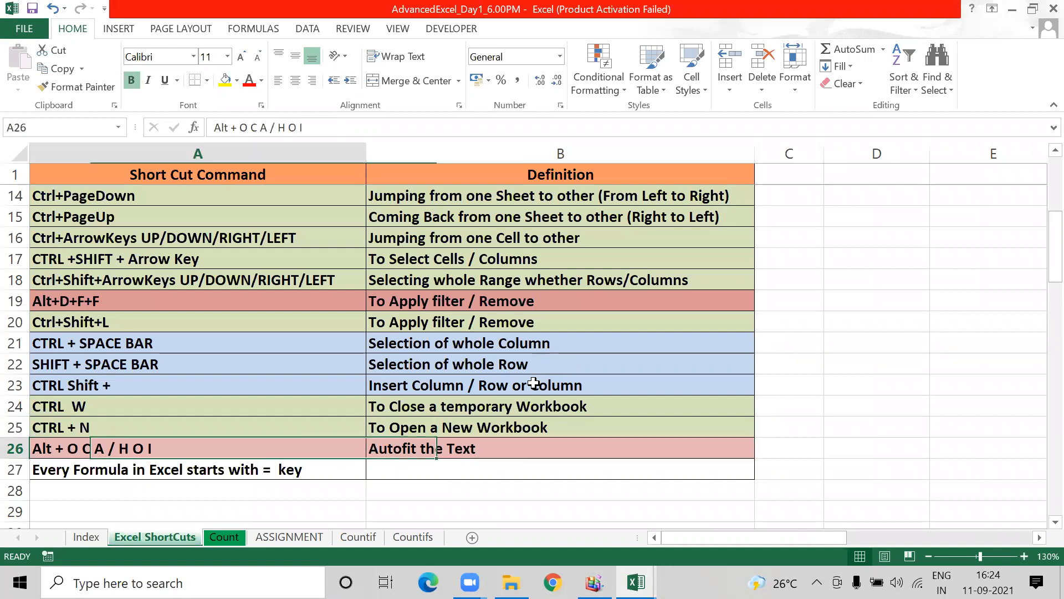
{"action": "key", "text": "Right"}
{"action": "key", "text": "Left"}
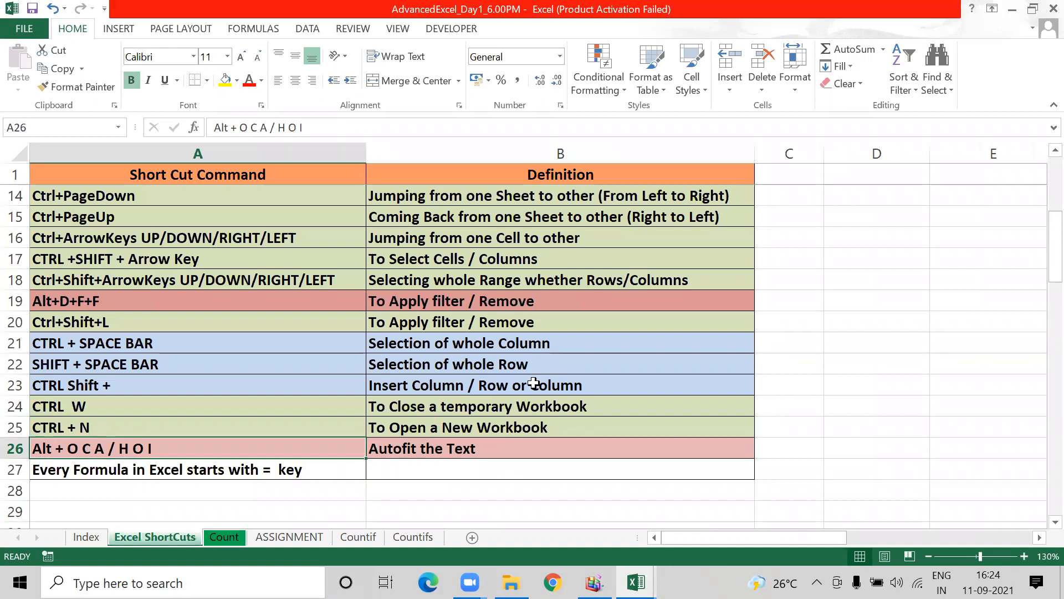
{"action": "key", "text": "alt+Tab"}
{"action": "key", "text": "alt+Tab"}
- Delete the whole column O that contains "Republic of China" and return to cell O1
{"action": "key", "text": "ctrl+Up"}
{"action": "scroll", "coordinate": [533, 383], "scroll_direction": "up", "scroll_amount": 4}
{"action": "key", "text": "Right"}
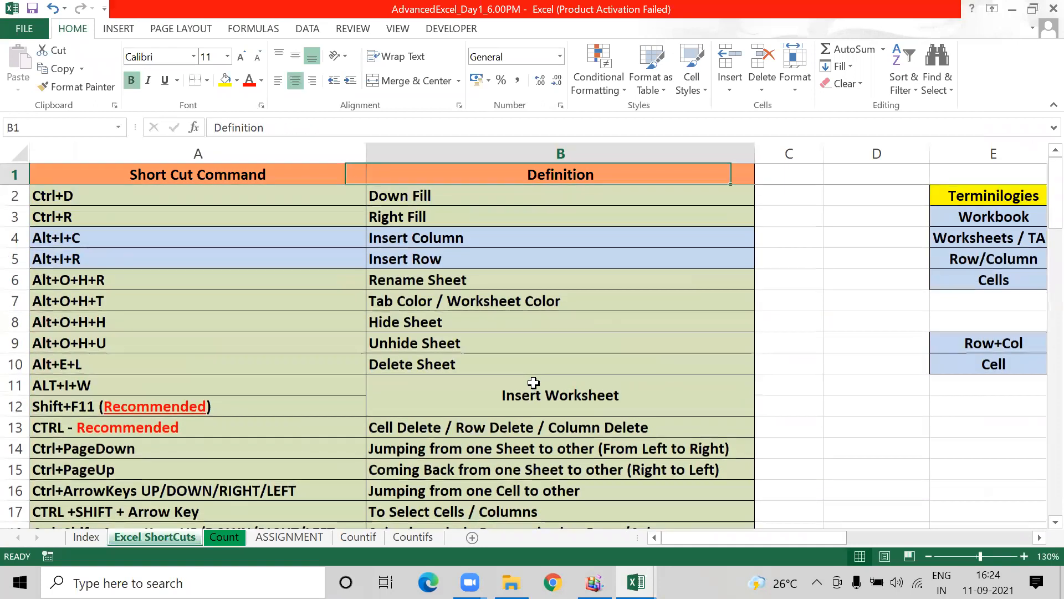
{"action": "key", "text": "Right"}
{"action": "key", "text": "Right"}
{"action": "key", "text": "Right"}
{"action": "key", "text": "Right"}
{"action": "key", "text": "Right"}
{"action": "key", "text": "Right"}
{"action": "key", "text": "Right"}
{"action": "key", "text": "Right"}
{"action": "key", "text": "Right"}
{"action": "key", "text": "Right"}
{"action": "key", "text": "Right"}
{"action": "key", "text": "Right"}
{"action": "key", "text": "Right"}
{"action": "key", "text": "Right"}
{"action": "key", "text": "Right"}
{"action": "key", "text": "Right"}
{"action": "key", "text": "Right"}
{"action": "key", "text": "Right"}
{"action": "key", "text": "Right"}
{"action": "key", "text": "Left"}
{"action": "key", "text": "Left"}
{"action": "key", "text": "Left"}
{"action": "key", "text": "Left"}
{"action": "key", "text": "Left"}
{"action": "key", "text": "Left"}
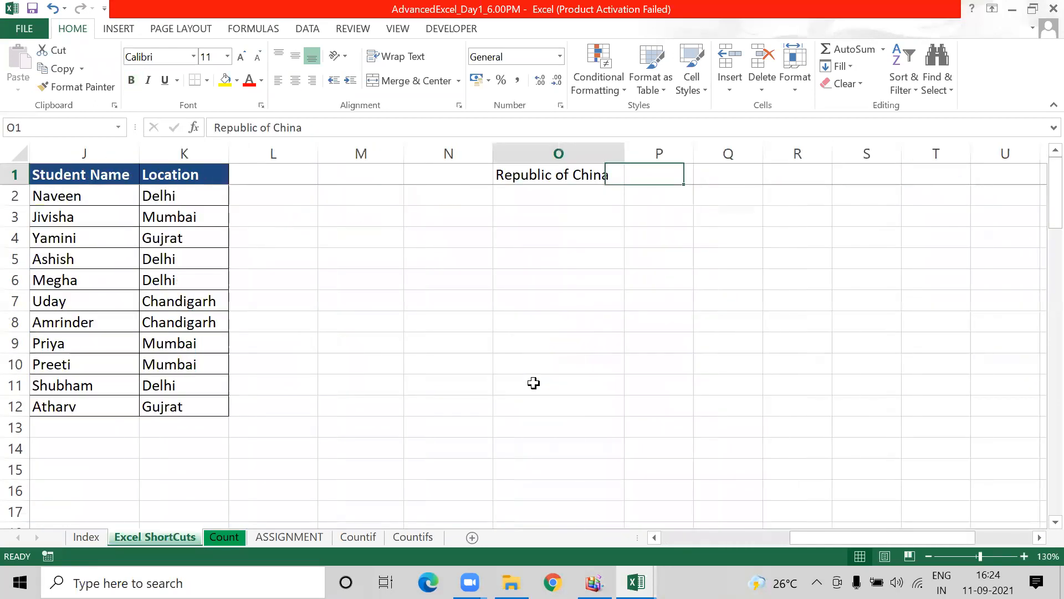
{"action": "key", "text": "ctrl+space"}
{"action": "key", "text": "ctrl+minus"}
{"action": "key", "text": "Left"}
{"action": "key", "text": "Left"}
{"action": "key", "text": "Right"}
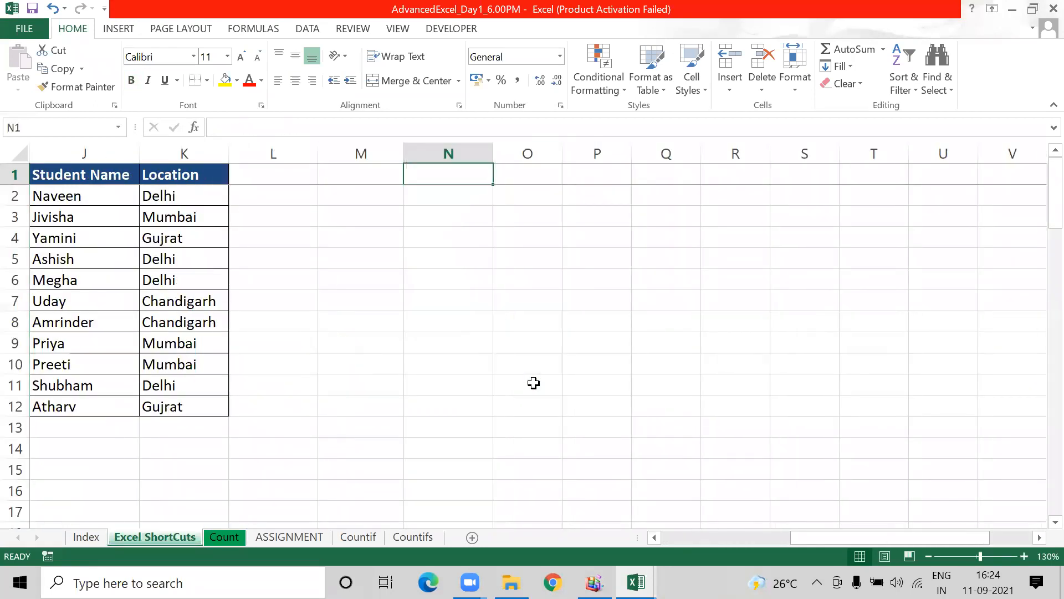
{"action": "key", "text": "Right"}
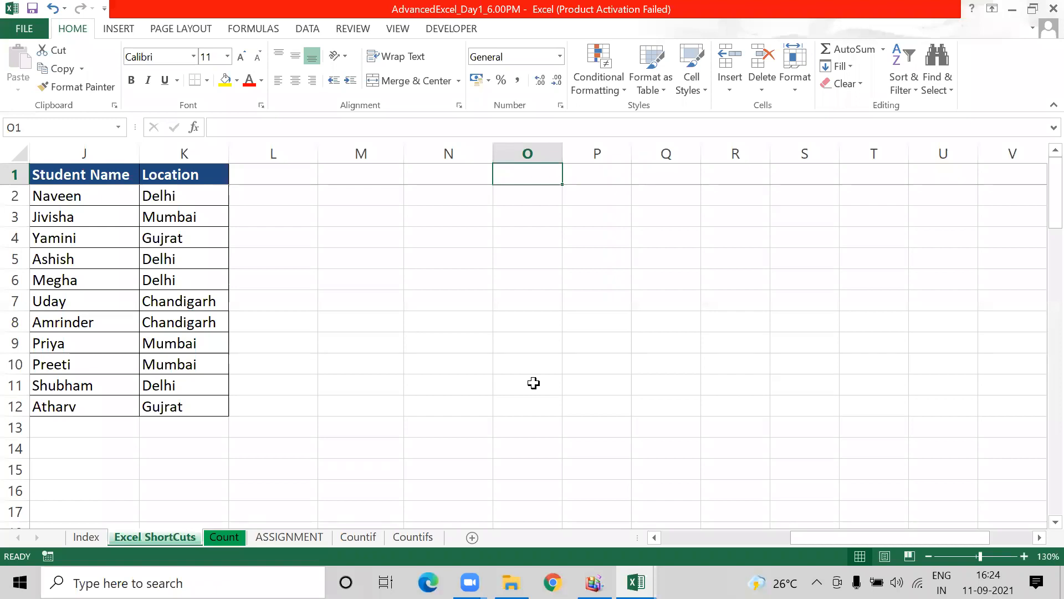
- Enter "Narendra Damodar Modi" in cell O1, correcting the misspelled first name, and reselect the cell
{"action": "type", "text": "Naredner"}
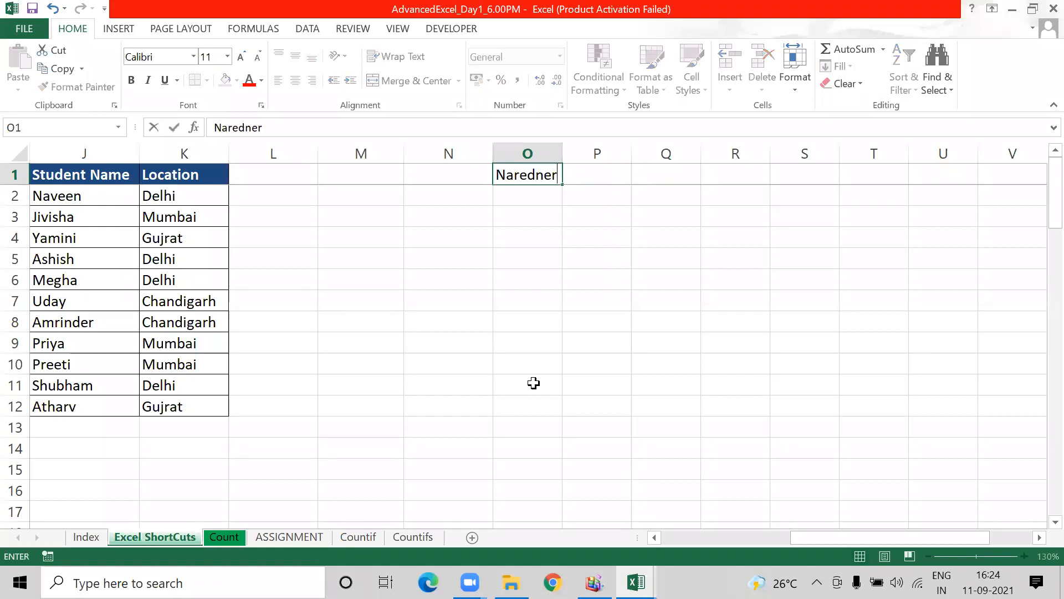
{"action": "key", "text": "BackSpace"}
{"action": "key", "text": "BackSpace"}
{"action": "key", "text": "BackSpace"}
{"action": "key", "text": "BackSpace"}
{"action": "type", "text": "ndra Damodar Modi"}
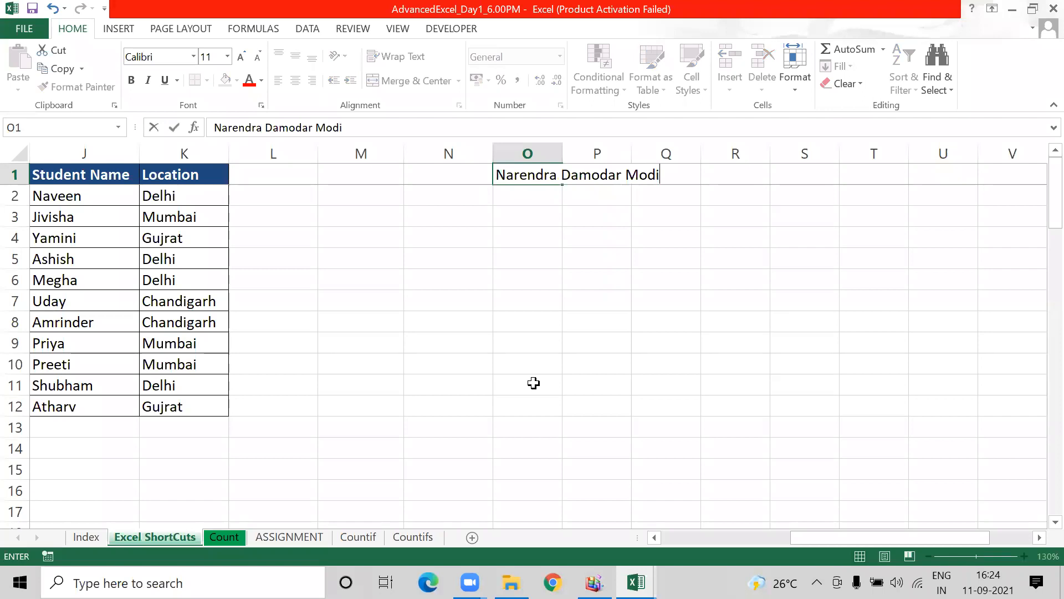
{"action": "key", "text": "Return"}
{"action": "key", "text": "Up"}
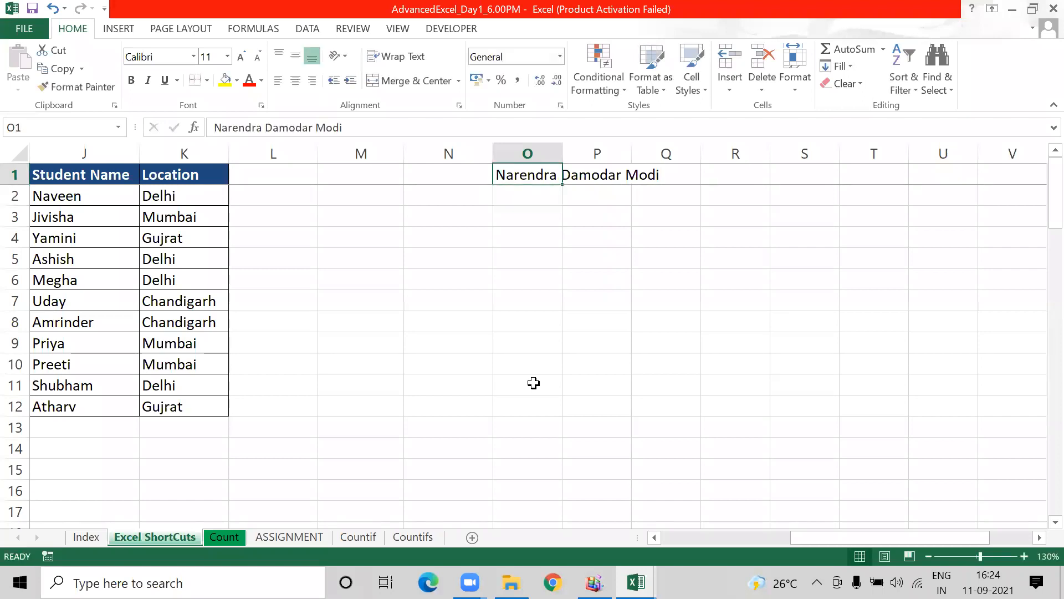
- Examine how the text in O1 fits the column width by moving to neighbouring empty cells and back
{"action": "key", "text": "Left"}
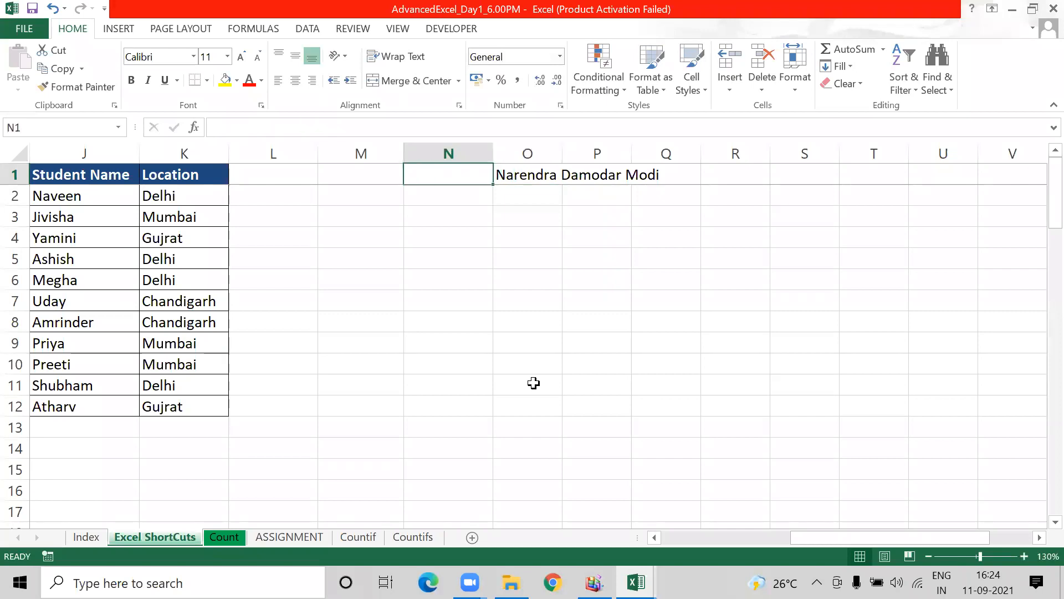
{"action": "key", "text": "Right"}
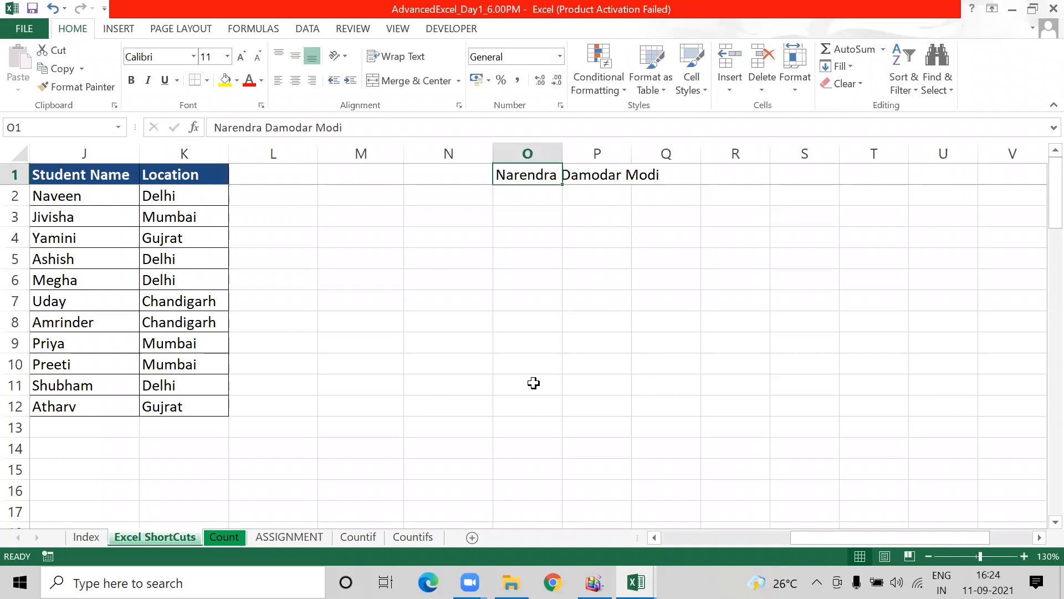
{"action": "key", "text": "Down"}
{"action": "key", "text": "Down"}
{"action": "key", "text": "Down"}
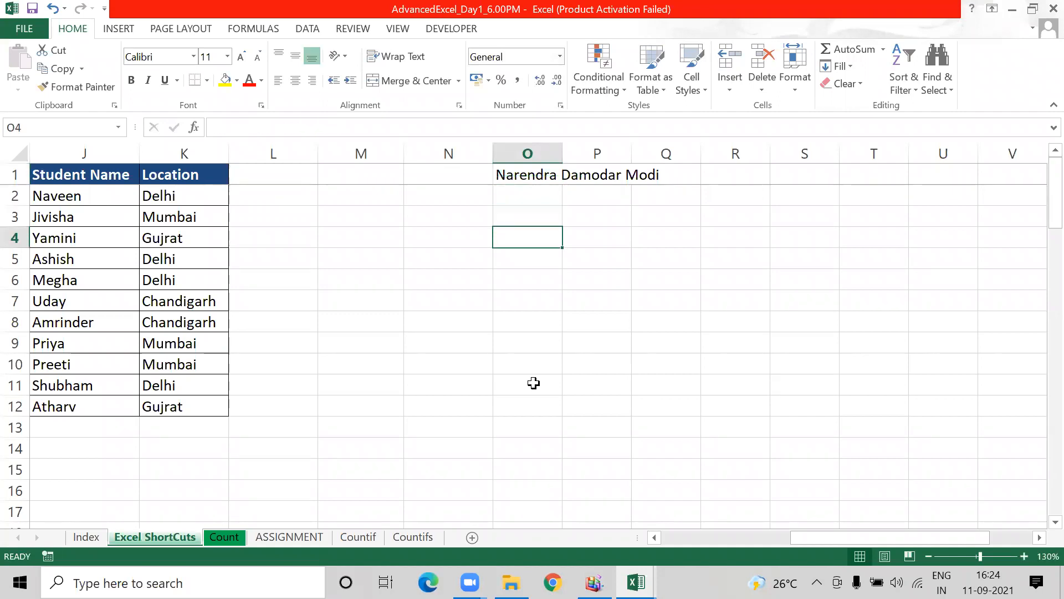
{"action": "key", "text": "Up"}
{"action": "key", "text": "Up"}
{"action": "key", "text": "Up"}
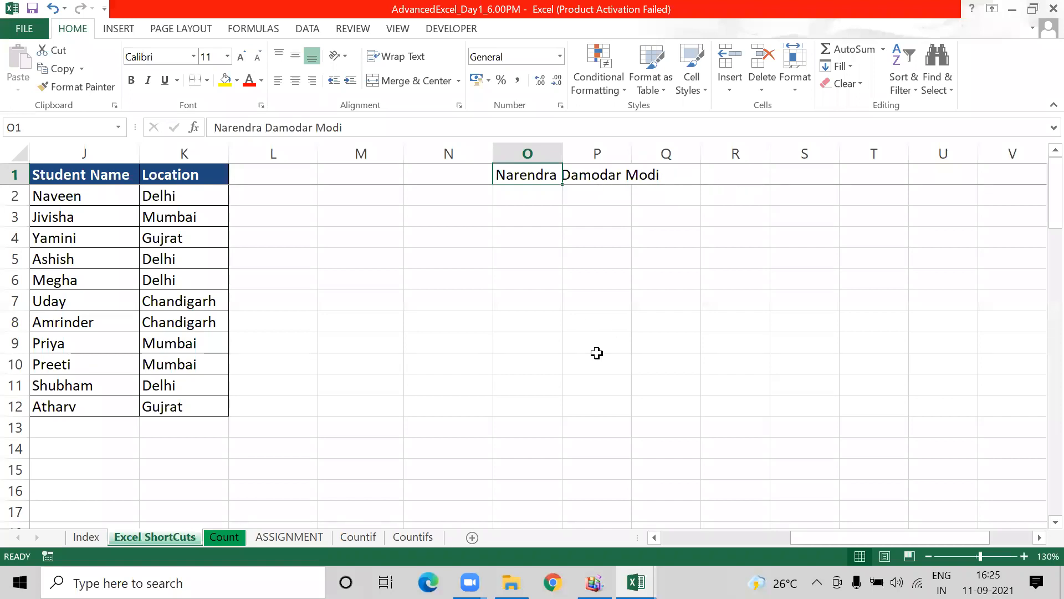
- Autofit column O to the text in O1 and undo the width change
{"action": "key", "text": "alt"}
{"action": "key", "text": "o"}
{"action": "key", "text": "c"}
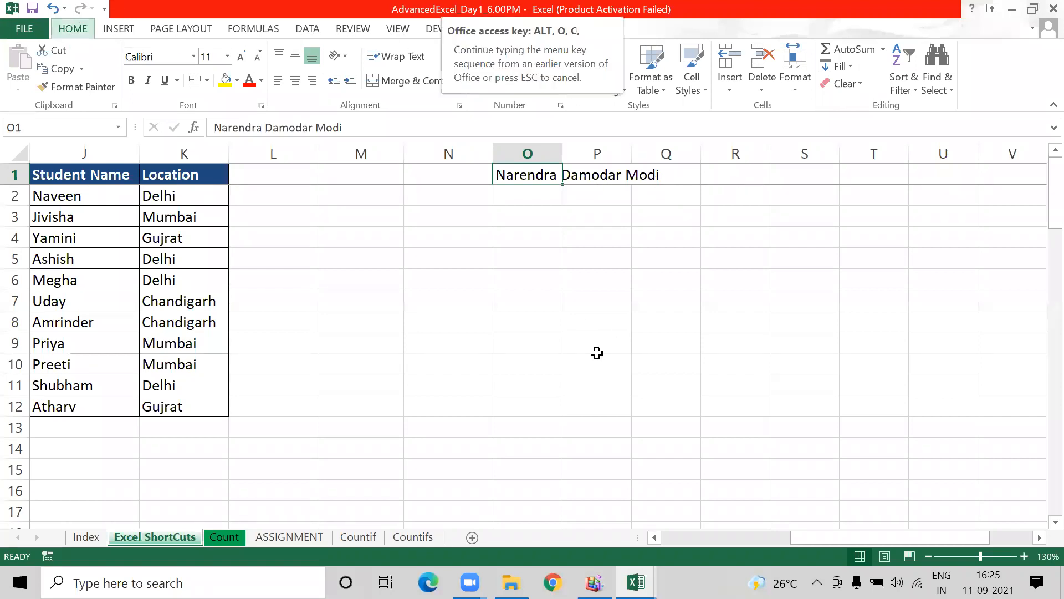
{"action": "key", "text": "a"}
{"action": "key", "text": "ctrl+z"}
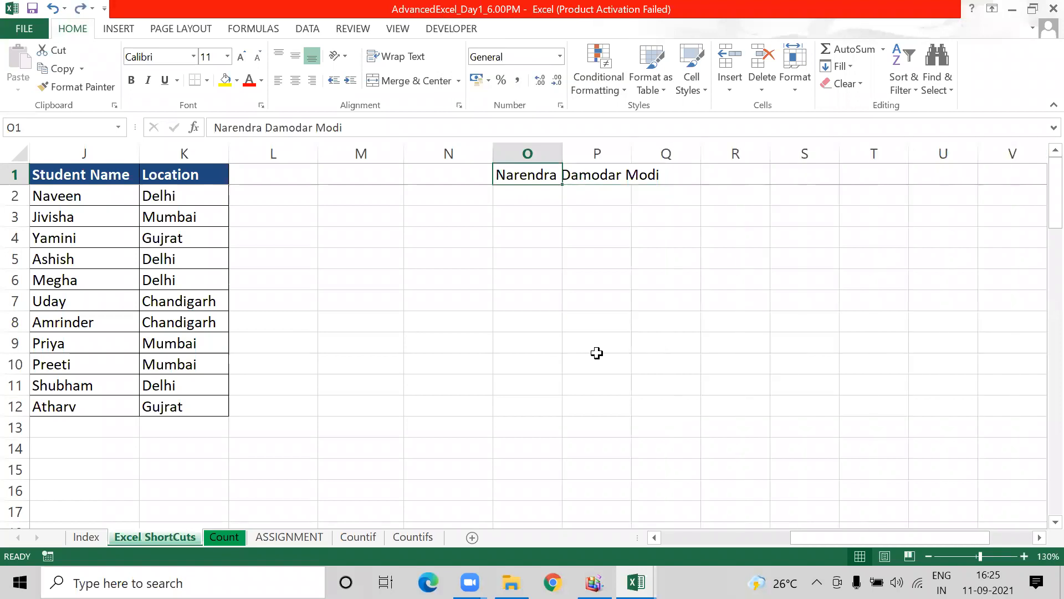
- Autofit the width of column O to the text in O1
{"action": "key", "text": "alt"}
{"action": "key", "text": "h"}
{"action": "key", "text": "o"}
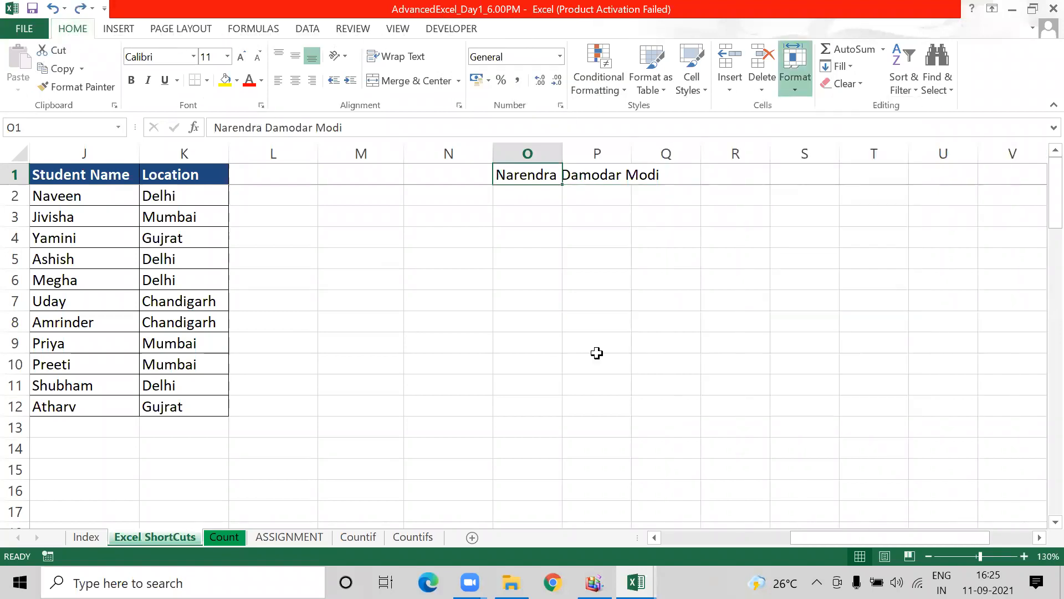
{"action": "key", "text": "i"}
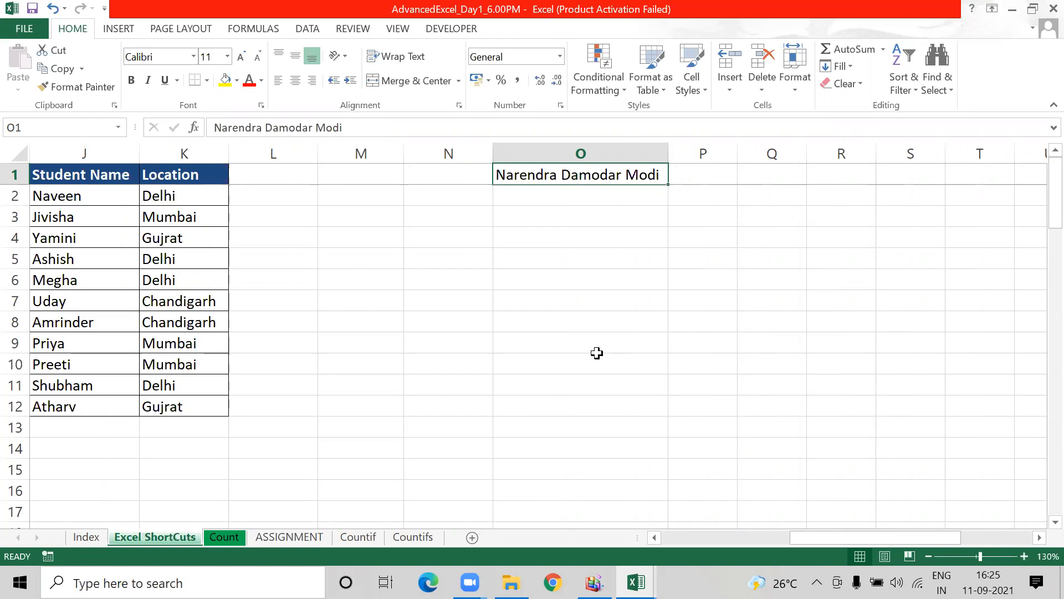
- Return to the shortcut list and examine the autofit entry in row 26 and the formula note in row 27
{"action": "key", "text": "ctrl+Left"}
{"action": "key", "text": "ctrl+Left"}
{"action": "key", "text": "ctrl+Left"}
{"action": "key", "text": "ctrl+Left"}
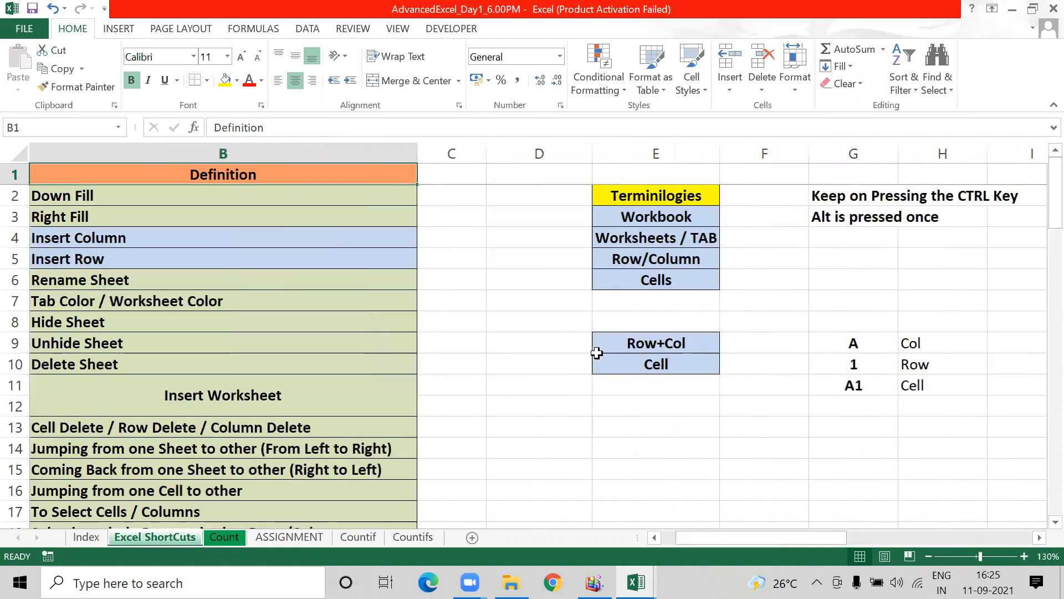
{"action": "key", "text": "ctrl+Down"}
{"action": "key", "text": "Up"}
{"action": "key", "text": "Right"}
{"action": "key", "text": "Left"}
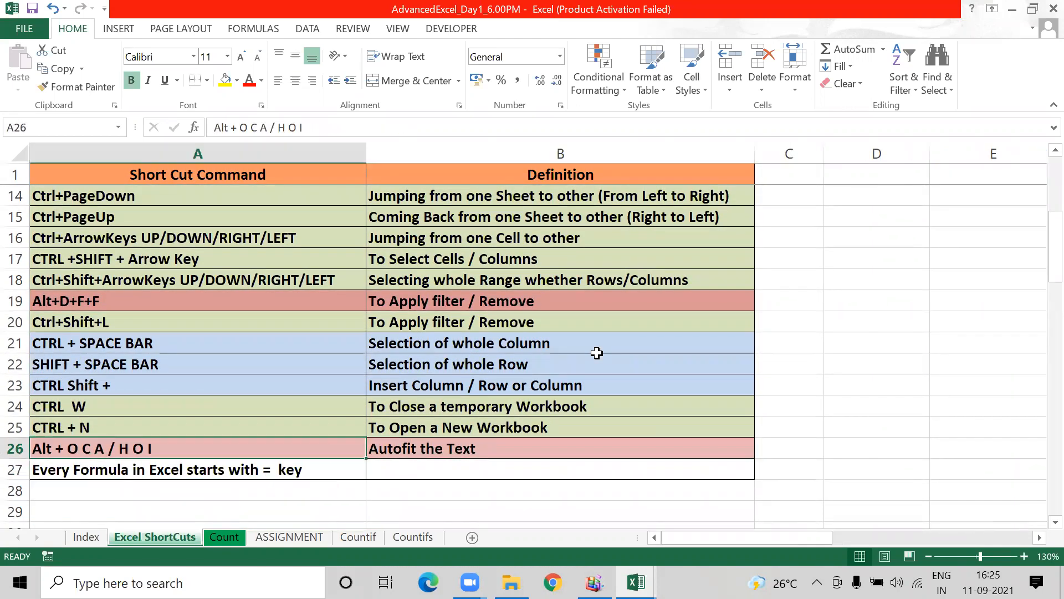
{"action": "key", "text": "Down"}
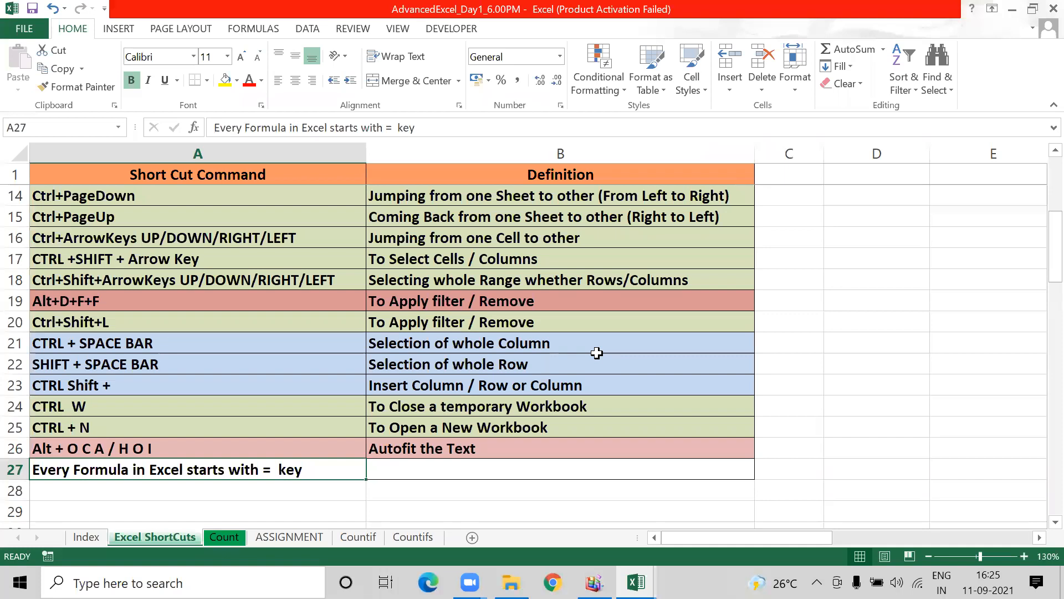
- Clear the sample text from cell O1 of the Excel ShortCuts sheet
{"action": "key", "text": "ctrl+Home"}
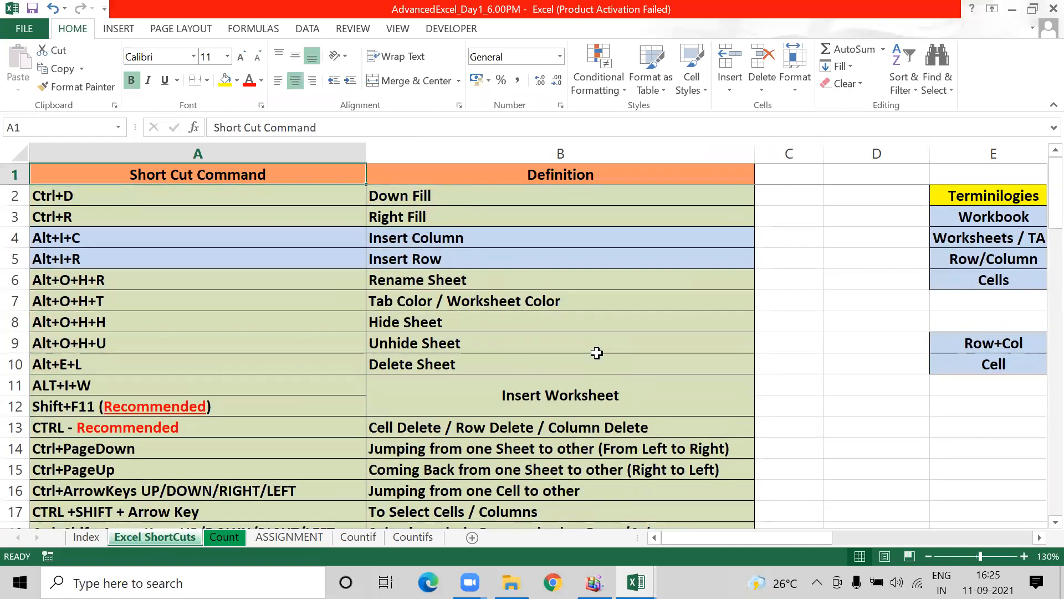
{"action": "key", "text": "Right"}
{"action": "key", "text": "Right"}
{"action": "key", "text": "Right"}
{"action": "key", "text": "Right"}
{"action": "key", "text": "Right"}
{"action": "key", "text": "Right"}
{"action": "key", "text": "Right"}
{"action": "key", "text": "Right"}
{"action": "key", "text": "Right"}
{"action": "key", "text": "Right"}
{"action": "key", "text": "Right"}
{"action": "key", "text": "Left"}
{"action": "key", "text": "Left"}
{"action": "key", "text": "Right"}
{"action": "key", "text": "Right"}
{"action": "key", "text": "Right"}
{"action": "key", "text": "Right"}
{"action": "key", "text": "Right"}
{"action": "key", "text": "Right"}
{"action": "key", "text": "Left"}
{"action": "key", "text": "Delete"}
- Return to the start of the shortcut list, switch to the Count sheet, and select its cell A1
{"action": "key", "text": "ctrl+Left"}
{"action": "key", "text": "ctrl+Left"}
{"action": "key", "text": "ctrl+Home"}
{"action": "key", "text": "ctrl+Page_Down"}
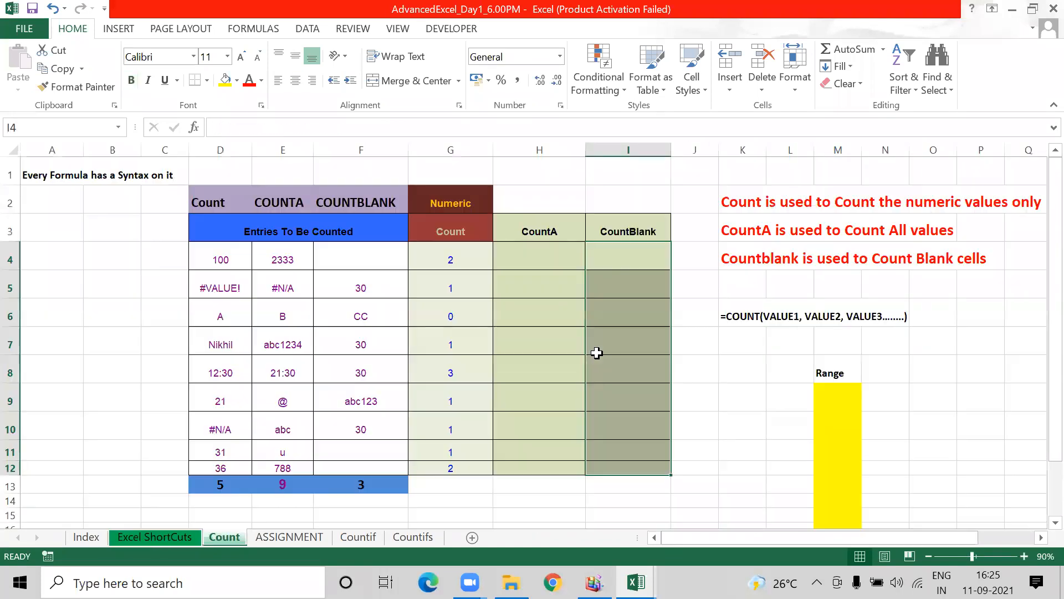
{"action": "key", "text": "ctrl+Left"}
{"action": "key", "text": "ctrl+Left"}
{"action": "key", "text": "ctrl+Home"}
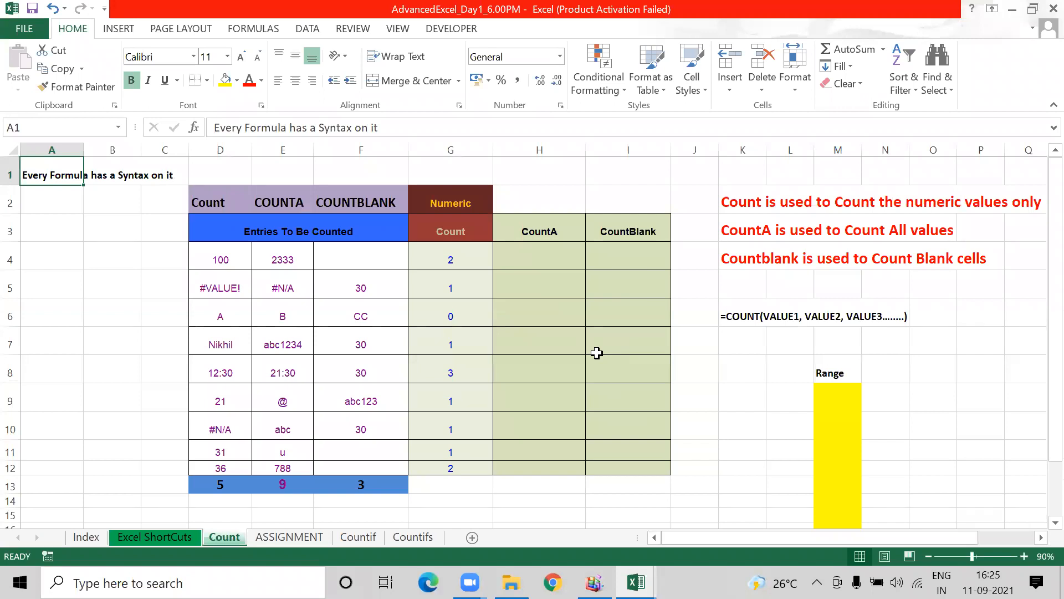
- Delete row 13, the totals row beneath the entries table on the Count sheet
{"action": "key", "text": "Down"}
{"action": "key", "text": "Down"}
{"action": "key", "text": "Down"}
{"action": "key", "text": "Down"}
{"action": "key", "text": "Down"}
{"action": "key", "text": "Down"}
{"action": "key", "text": "Down"}
{"action": "key", "text": "Down"}
{"action": "key", "text": "Down"}
{"action": "key", "text": "Down"}
{"action": "key", "text": "Down"}
{"action": "key", "text": "Down"}
{"action": "key", "text": "Down"}
{"action": "key", "text": "Down"}
{"action": "key", "text": "Up"}
{"action": "key", "text": "Up"}
{"action": "key", "text": "shift+space"}
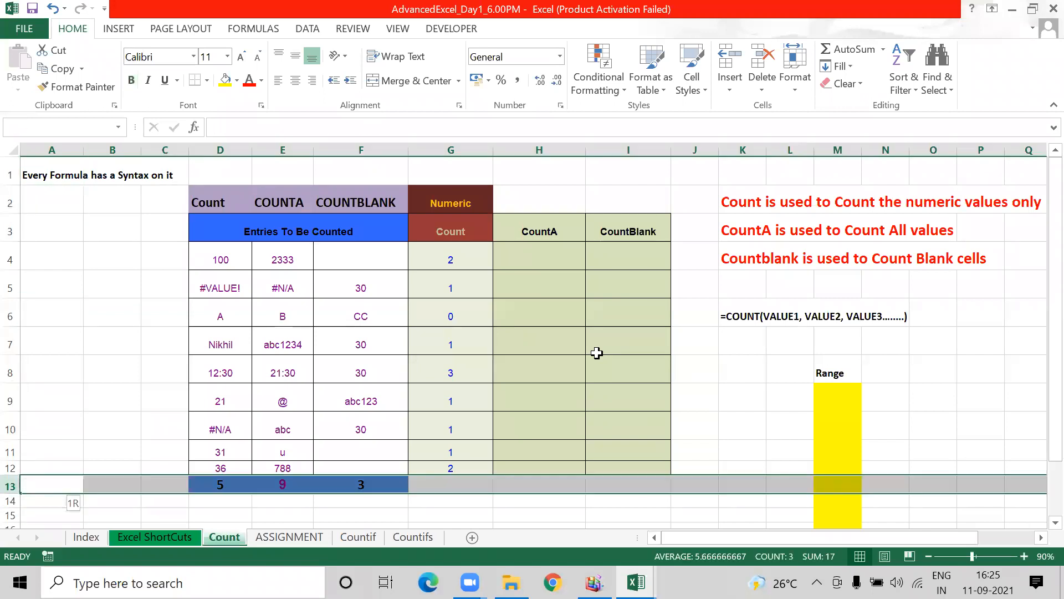
{"action": "key", "text": "ctrl+minus"}
- Move to cell M1, above the notes explaining Count, CountA and Countblank
{"action": "key", "text": "Right"}
{"action": "key", "text": "Right"}
{"action": "key", "text": "Right"}
{"action": "key", "text": "Right"}
{"action": "key", "text": "Right"}
{"action": "key", "text": "Right"}
{"action": "key", "text": "Right"}
{"action": "key", "text": "Right"}
{"action": "key", "text": "Right"}
{"action": "key", "text": "Right"}
{"action": "key", "text": "Right"}
{"action": "key", "text": "Right"}
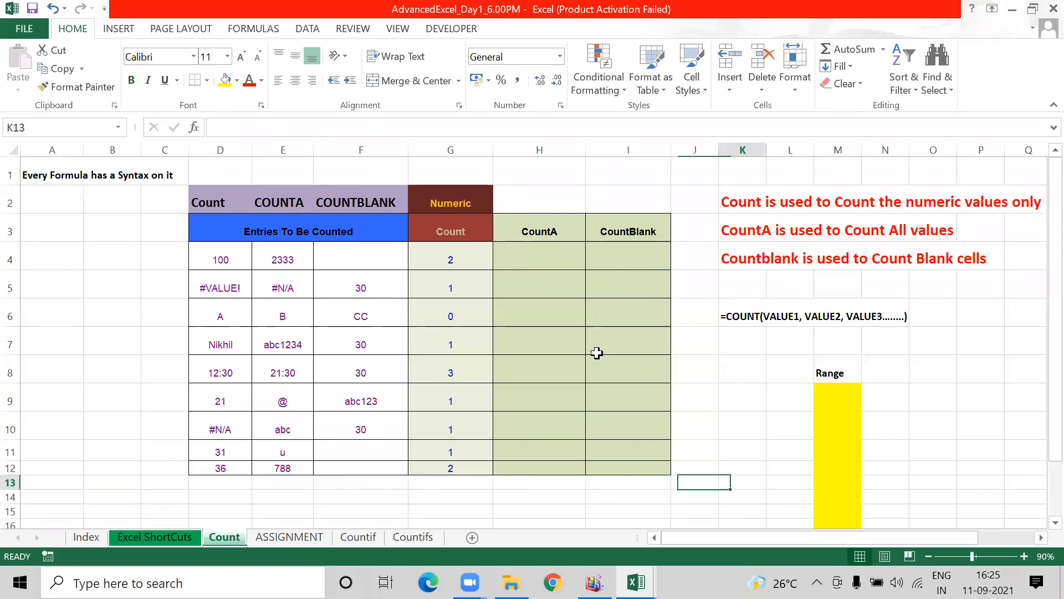
{"action": "key", "text": "ctrl+Up"}
{"action": "key", "text": "ctrl+Up"}
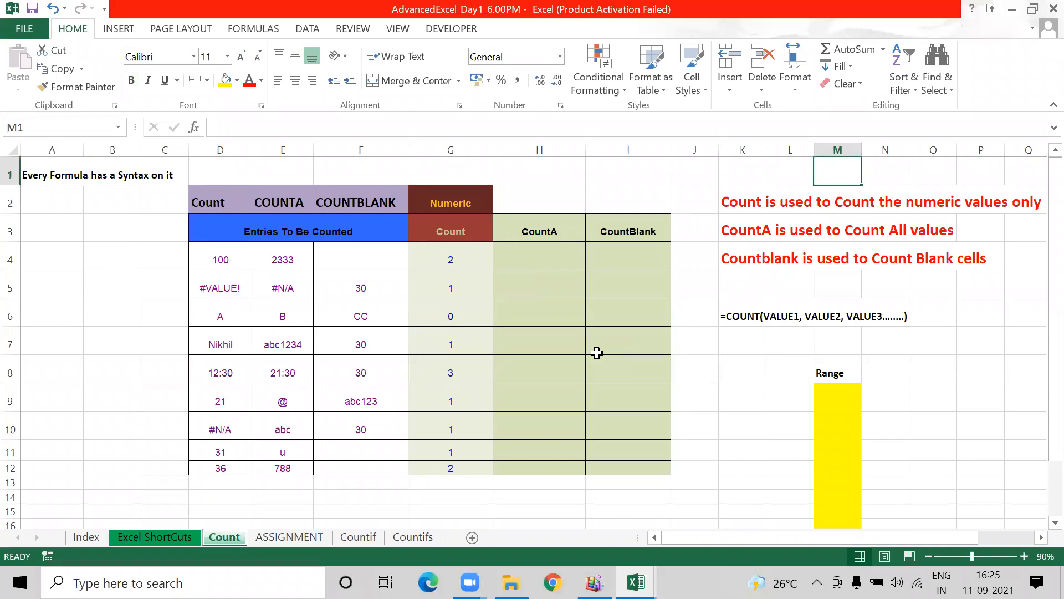
- Clear the existing results in the Numeric Count column, G4:G12, and return to cell A1
{"action": "key", "text": "Left"}
{"action": "key", "text": "Left"}
{"action": "key", "text": "Left"}
{"action": "key", "text": "Left"}
{"action": "key", "text": "Down"}
{"action": "key", "text": "Left"}
{"action": "key", "text": "Left"}
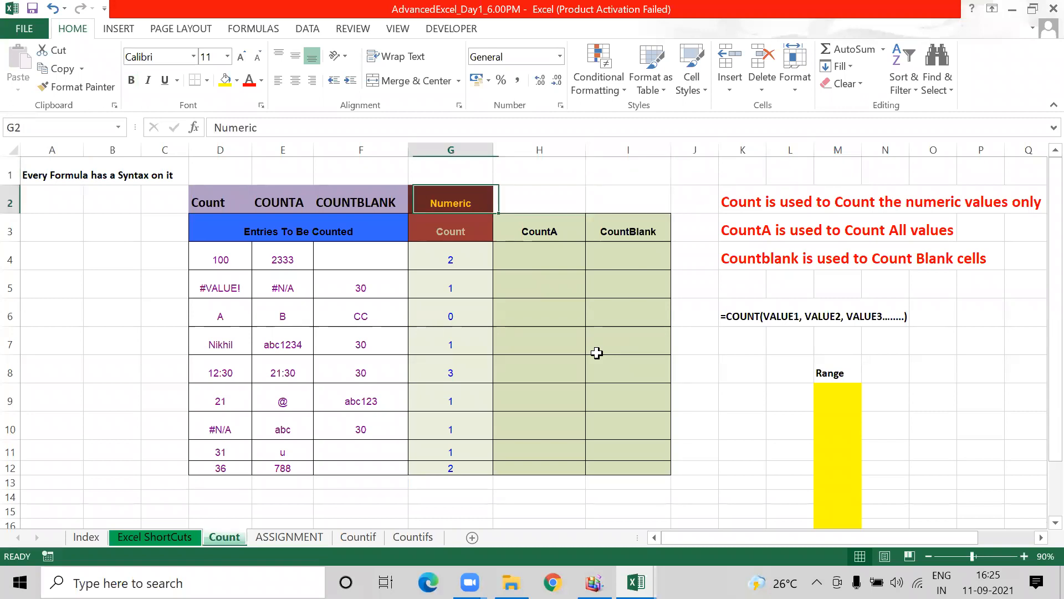
{"action": "key", "text": "Down"}
{"action": "key", "text": "Down"}
{"action": "key", "text": "ctrl+shift+Down"}
{"action": "key", "text": "Delete"}
{"action": "key", "text": "Up"}
{"action": "key", "text": "Up"}
{"action": "key", "text": "Up"}
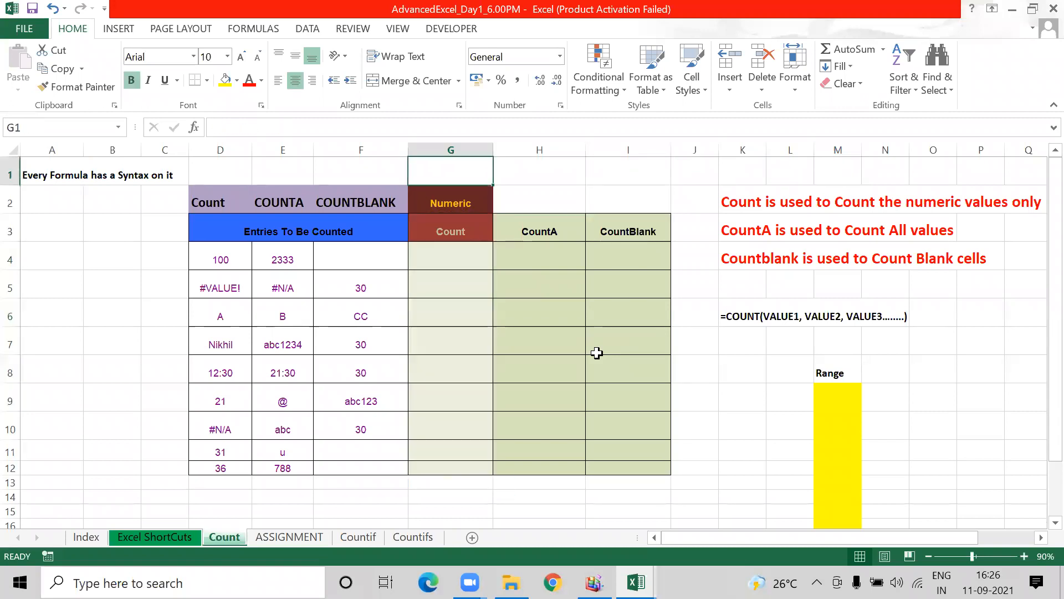
{"action": "key", "text": "ctrl+Home"}
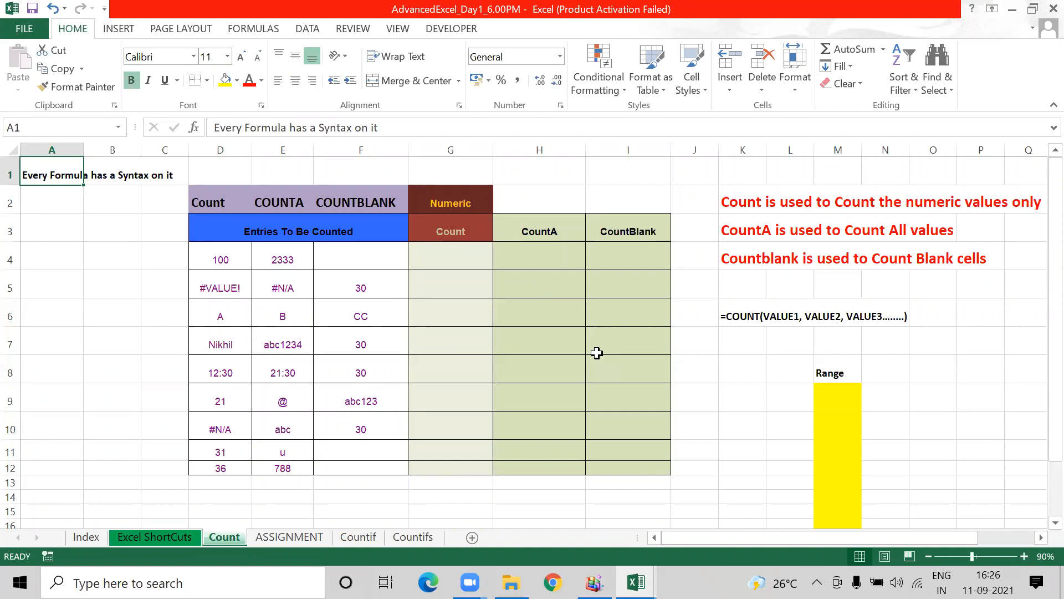
- Change the heading in cell D2 to uppercase COUNT and continue along the headings to F2
{"action": "key", "text": "Right"}
{"action": "key", "text": "Down"}
{"action": "key", "text": "Right"}
{"action": "key", "text": "Right"}
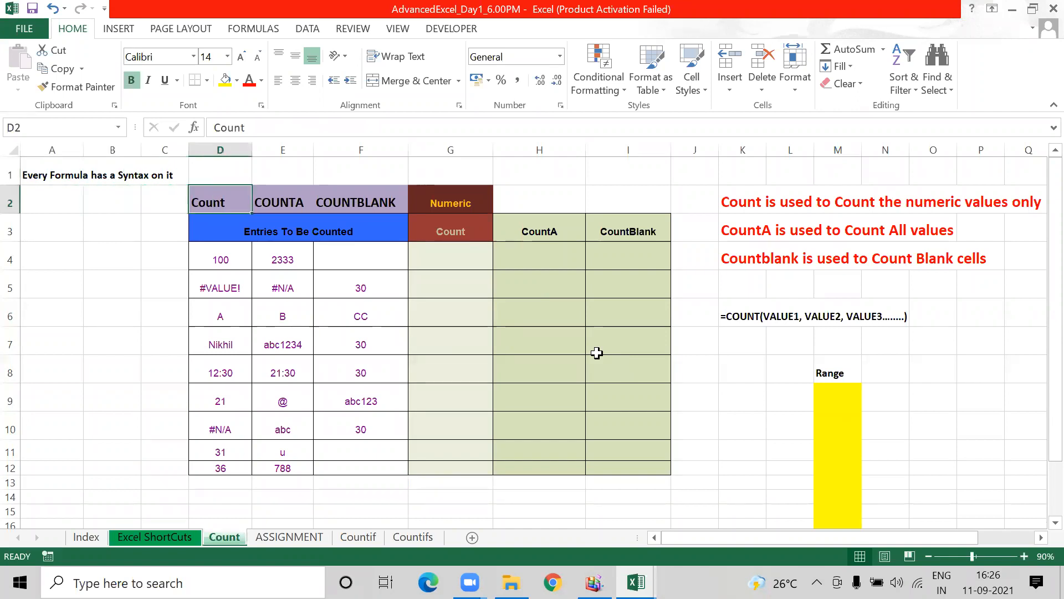
{"action": "type", "text": "COUNT"}
{"action": "key", "text": "Right"}
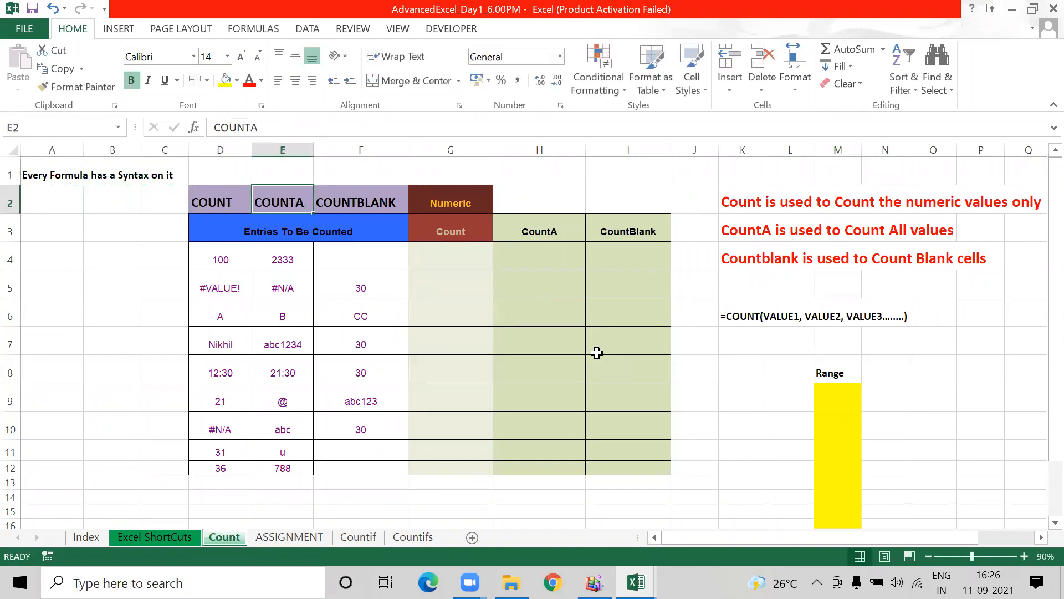
{"action": "key", "text": "Right"}
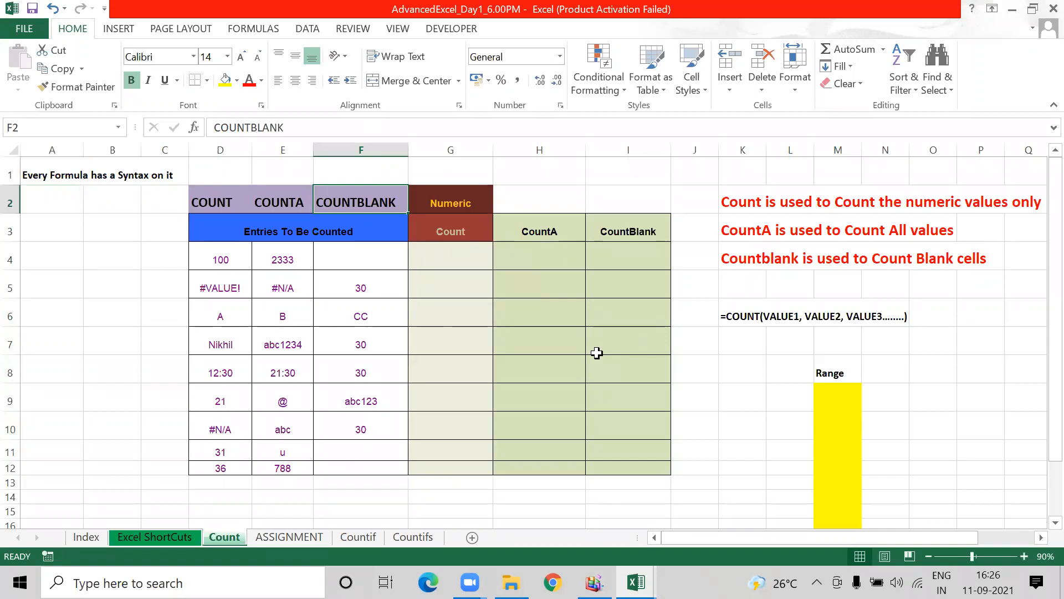
- Examine the mix of numbers, text, times and error values among the entries in D4:E12
{"action": "key", "text": "Left"}
{"action": "key", "text": "Left"}
{"action": "key", "text": "Down"}
{"action": "key", "text": "Down"}
{"action": "key", "text": "Up"}
{"action": "key", "text": "Down"}
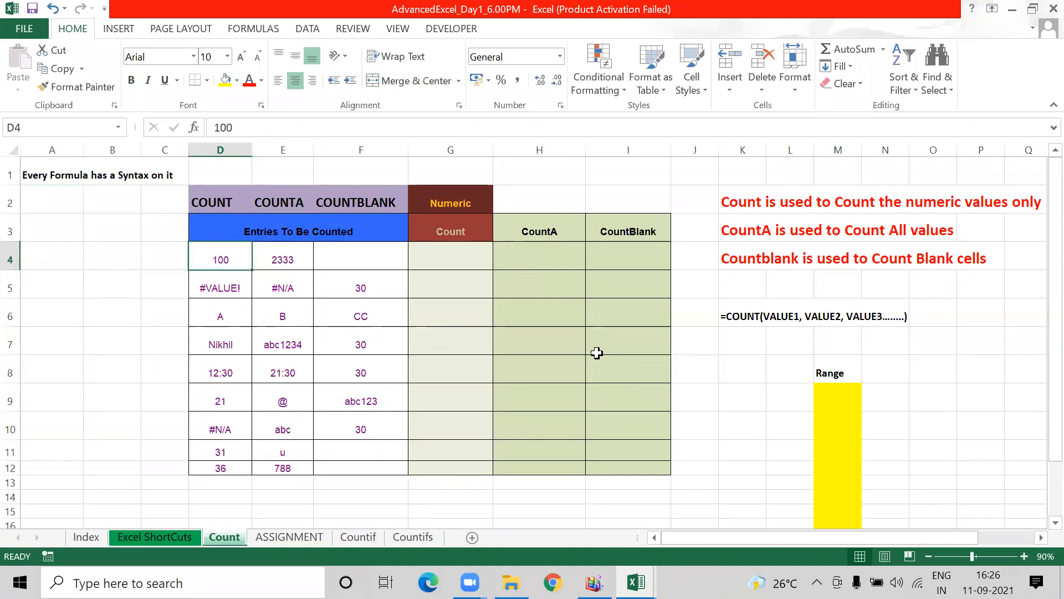
{"action": "key", "text": "Down"}
{"action": "key", "text": "Right"}
{"action": "key", "text": "Down"}
{"action": "key", "text": "Down"}
{"action": "key", "text": "Down"}
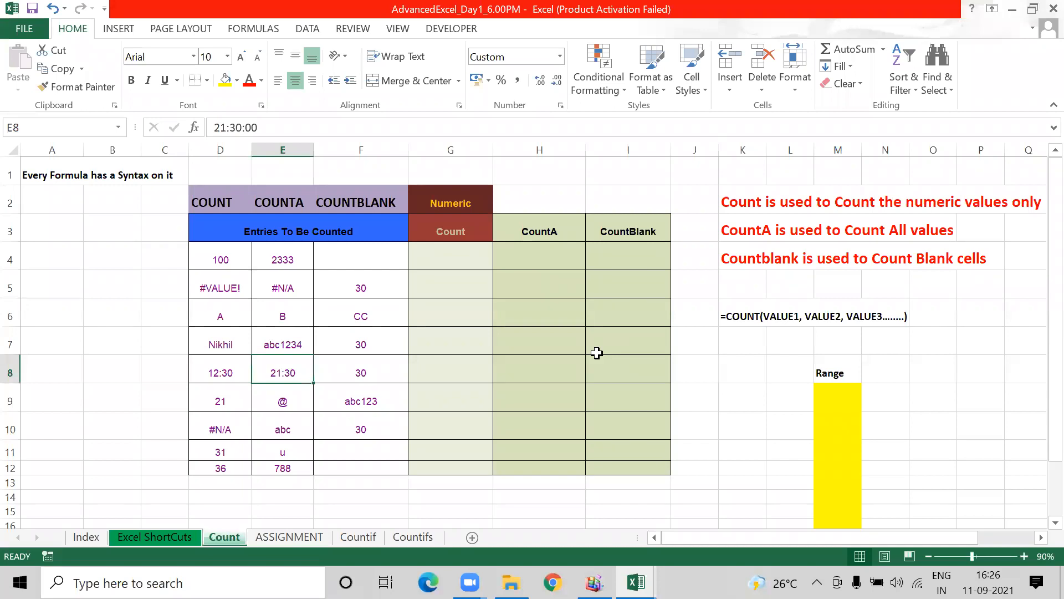
{"action": "key", "text": "Up"}
{"action": "key", "text": "Left"}
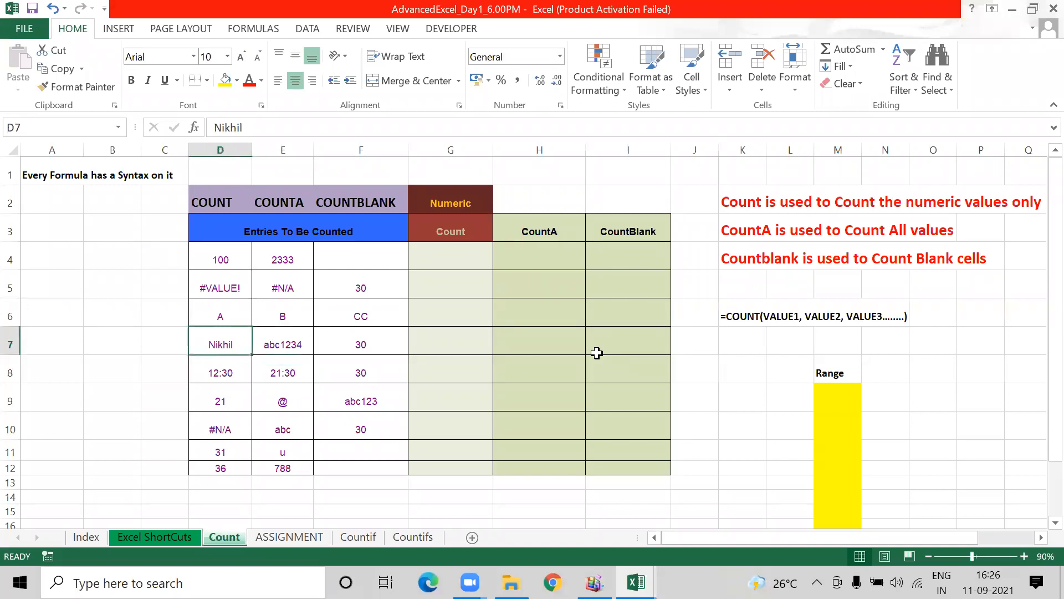
{"action": "key", "text": "Down"}
{"action": "key", "text": "Down"}
{"action": "key", "text": "Down"}
{"action": "key", "text": "Down"}
{"action": "key", "text": "Down"}
{"action": "key", "text": "Right"}
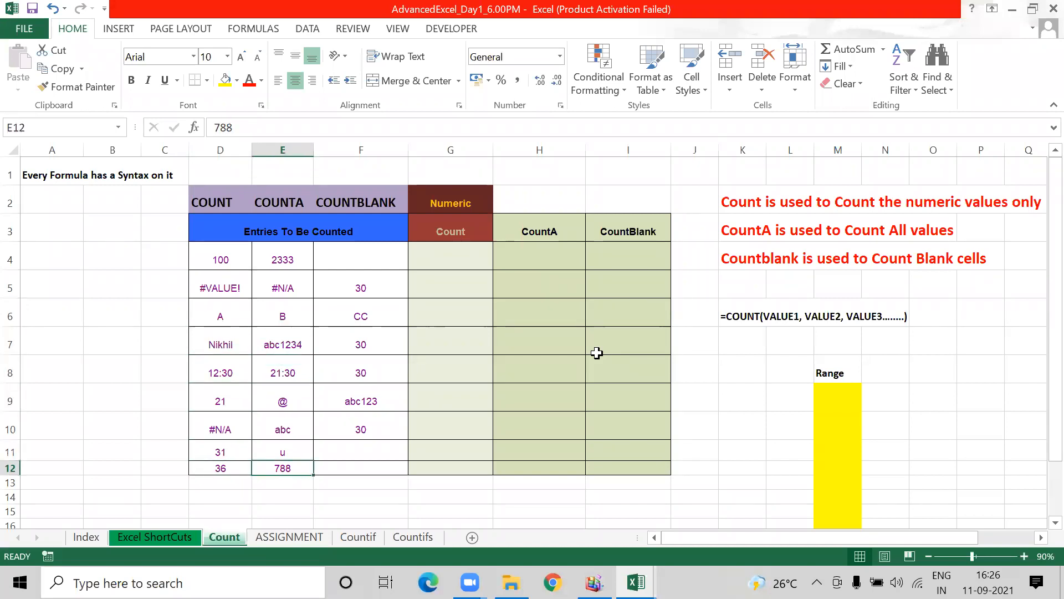
{"action": "key", "text": "ctrl+Up"}
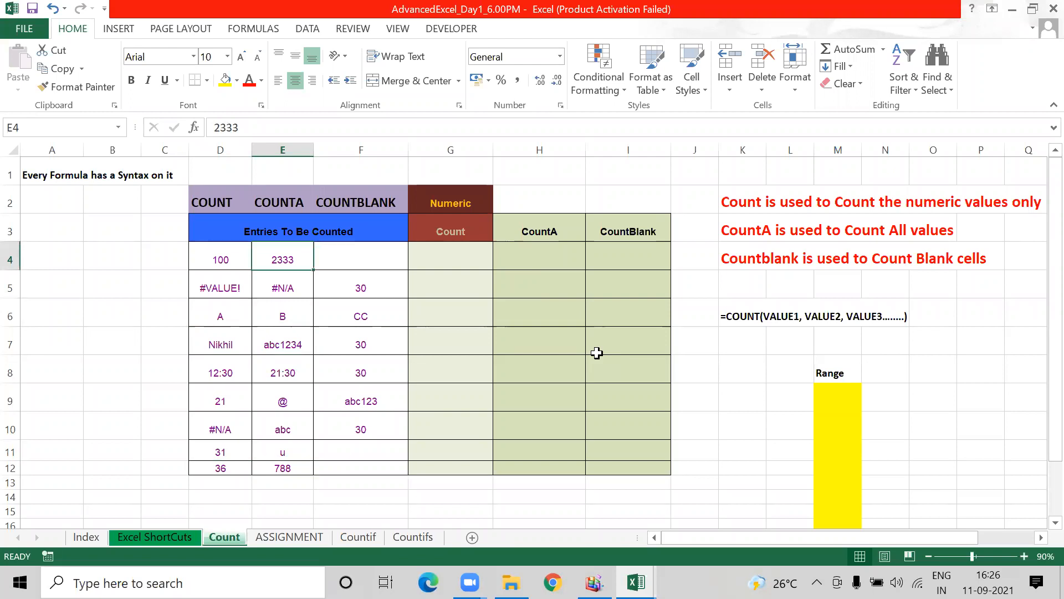
- Review the COUNT, COUNTA and COUNTBLANK headings in D2:F2 and return to the beginning of row 2
{"action": "left_click", "coordinate": [205, 205]}
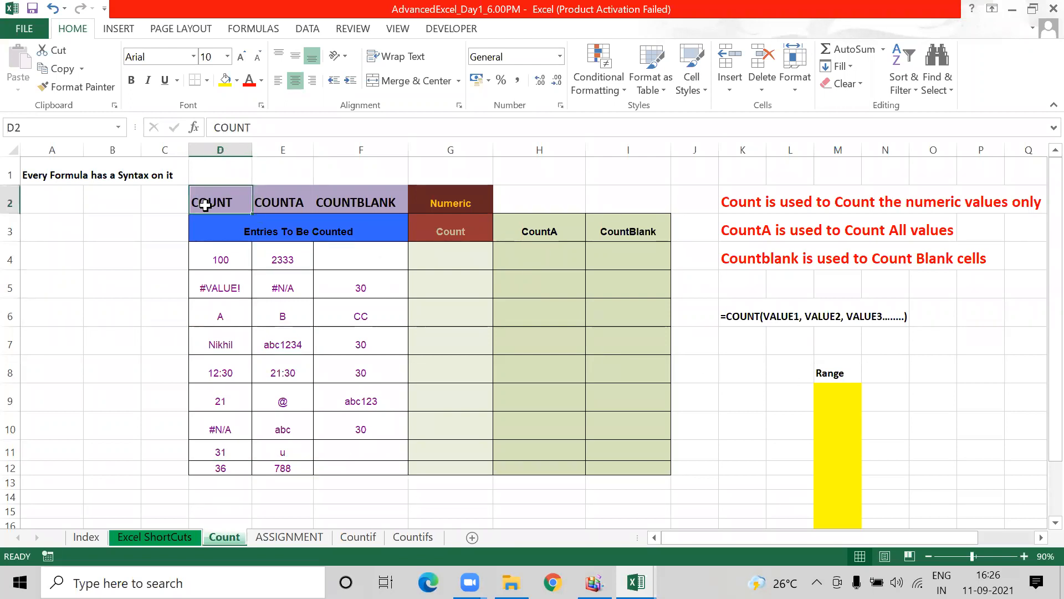
{"action": "left_click_drag", "start_coordinate": [205, 205], "coordinate": [363, 201]}
{"action": "left_click", "coordinate": [224, 203]}
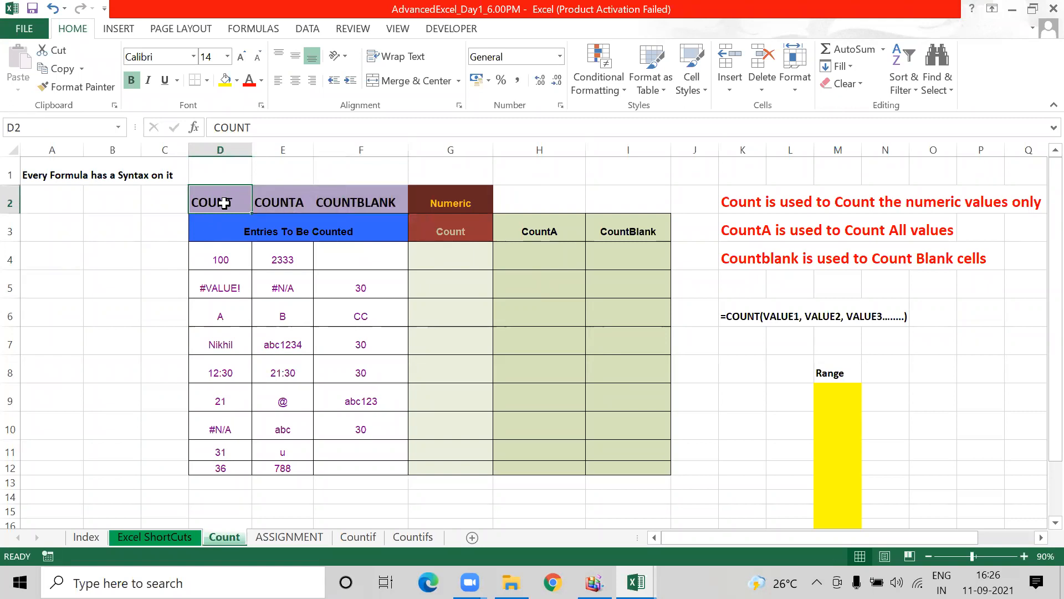
{"action": "left_click", "coordinate": [288, 202]}
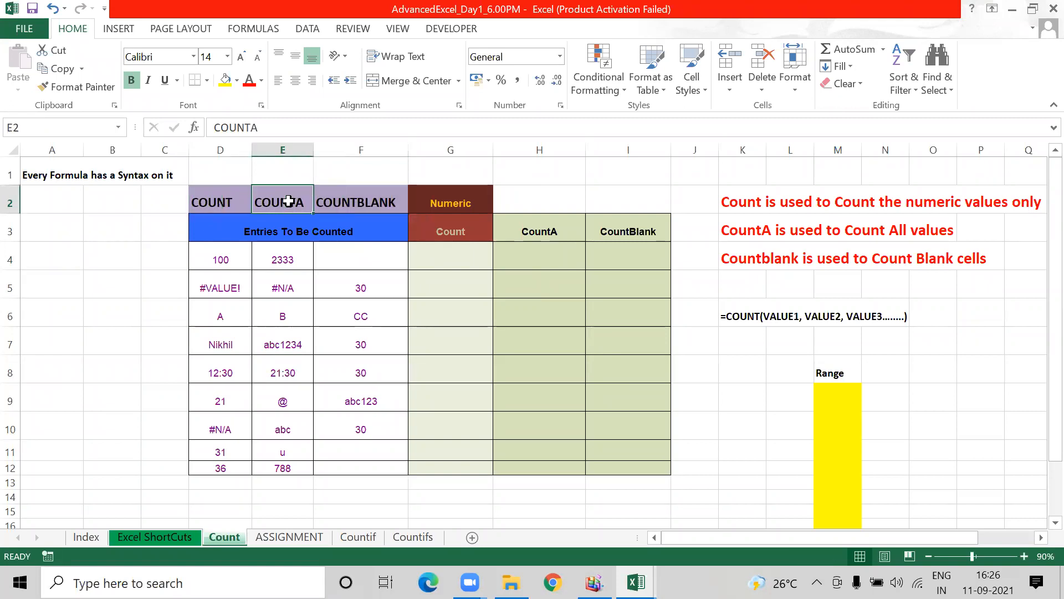
{"action": "left_click", "coordinate": [361, 199]}
{"action": "key", "text": "Home"}
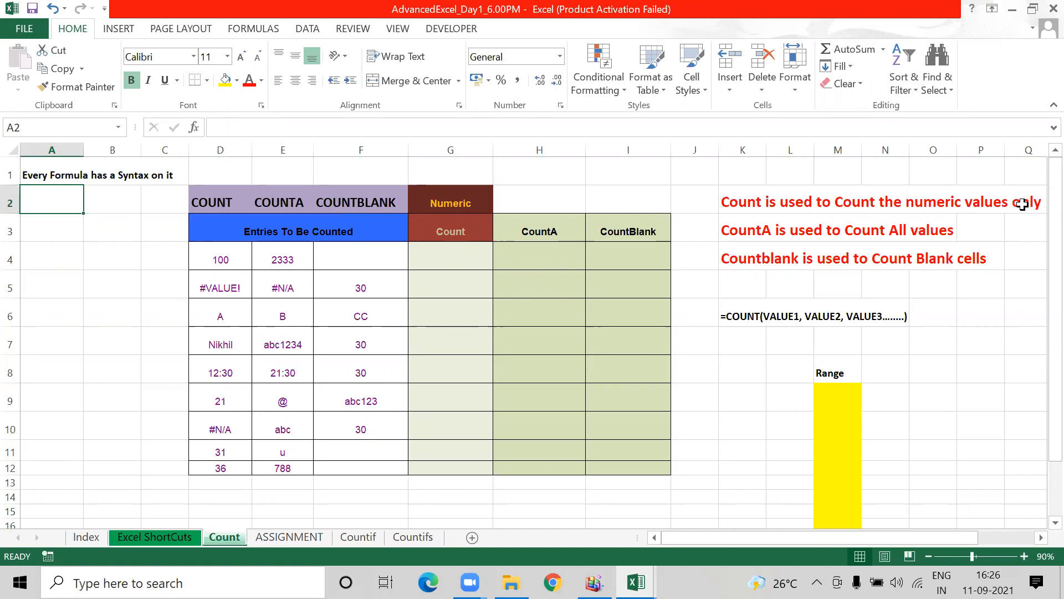
- Read the notes on Count, CountA and Countblank in K2:K4
{"action": "left_click", "coordinate": [739, 200]}
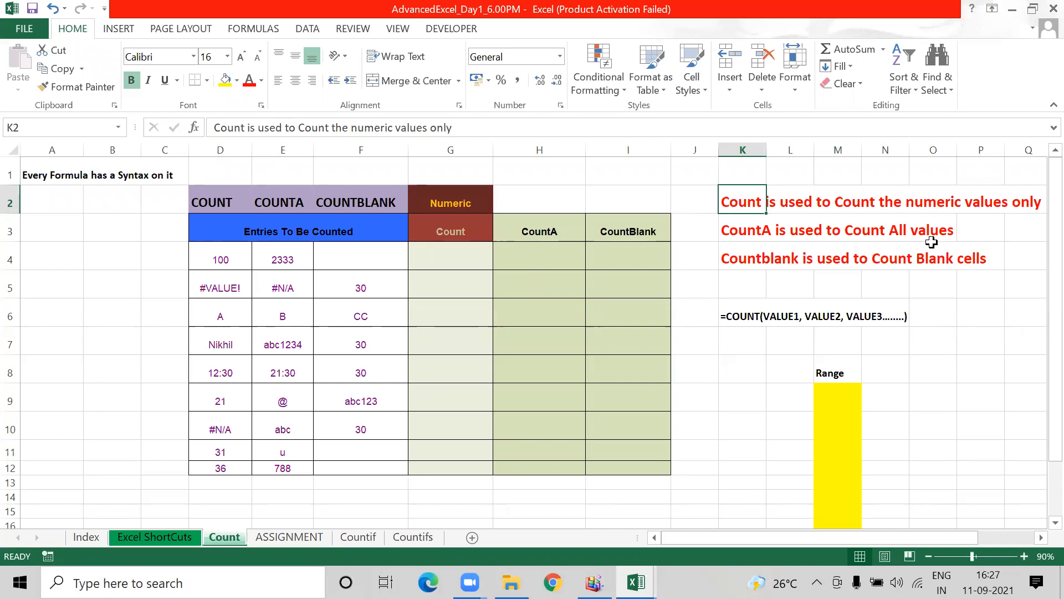
{"action": "key", "text": "Down"}
{"action": "key", "text": "Up"}
{"action": "key", "text": "Down"}
{"action": "key", "text": "Down"}
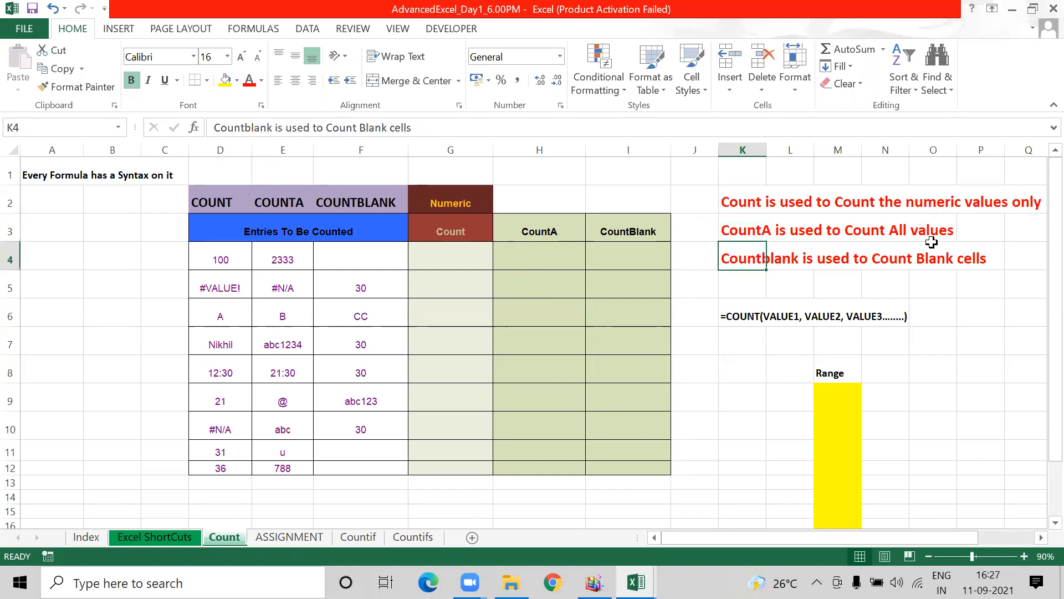
{"action": "key", "text": "Up"}
{"action": "key", "text": "Up"}
{"action": "key", "text": "Up"}
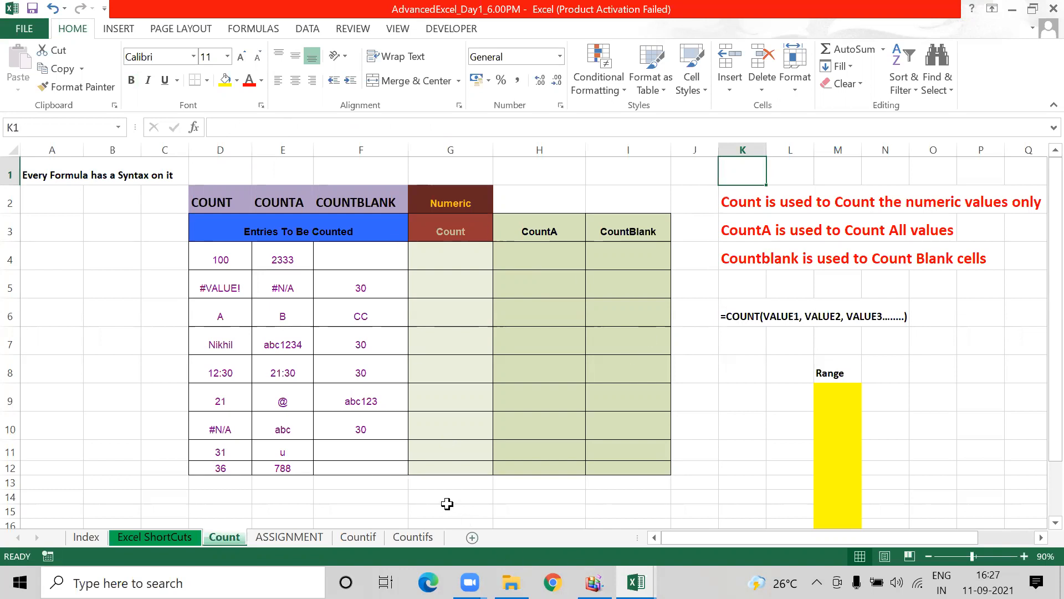
{"action": "left_click", "coordinate": [448, 506]}
{"action": "key", "text": "Right"}
{"action": "key", "text": "Right"}
{"action": "key", "text": "Right"}
{"action": "key", "text": "Right"}
{"action": "key", "text": "Up"}
{"action": "key", "text": "Up"}
{"action": "key", "text": "Up"}
{"action": "key", "text": "Up"}
{"action": "key", "text": "Up"}
{"action": "key", "text": "Up"}
{"action": "key", "text": "Up"}
{"action": "key", "text": "Up"}
{"action": "key", "text": "Up"}
{"action": "key", "text": "Up"}
{"action": "key", "text": "Up"}
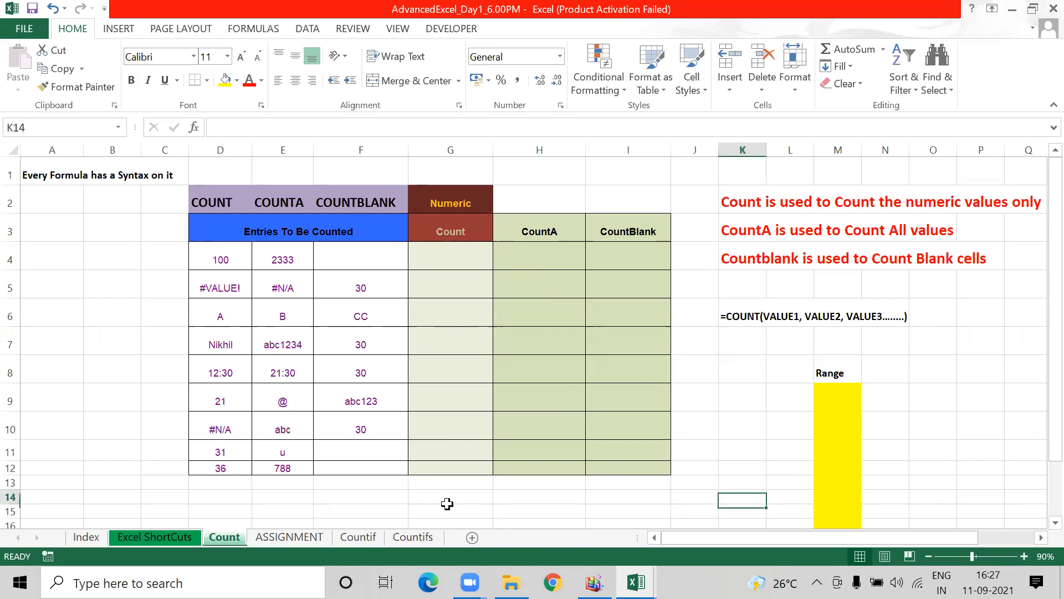
{"action": "key", "text": "Down"}
{"action": "key", "text": "Down"}
{"action": "key", "text": "Down"}
{"action": "key", "text": "Down"}
{"action": "key", "text": "Down"}
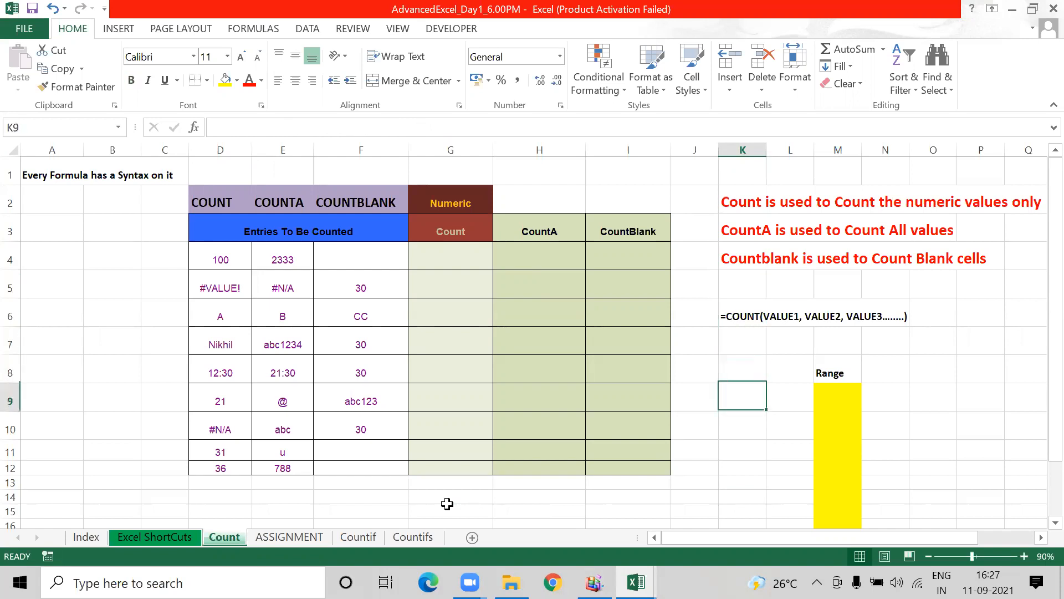
{"action": "key", "text": "Up"}
{"action": "key", "text": "Right"}
{"action": "key", "text": "Left"}
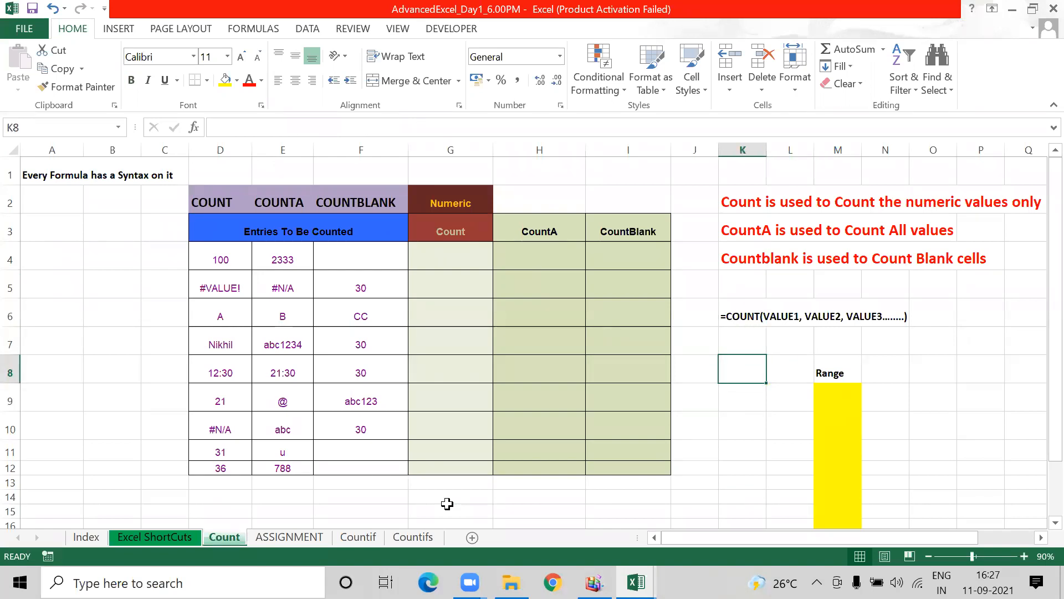
- Display the argument syntax of the VLOOKUP function in cell I1 and discard the formula
{"action": "key", "text": "Up"}
{"action": "key", "text": "Up"}
{"action": "key", "text": "Up"}
{"action": "key", "text": "Up"}
{"action": "key", "text": "Up"}
{"action": "key", "text": "Up"}
{"action": "key", "text": "Up"}
{"action": "key", "text": "Left"}
{"action": "key", "text": "Left"}
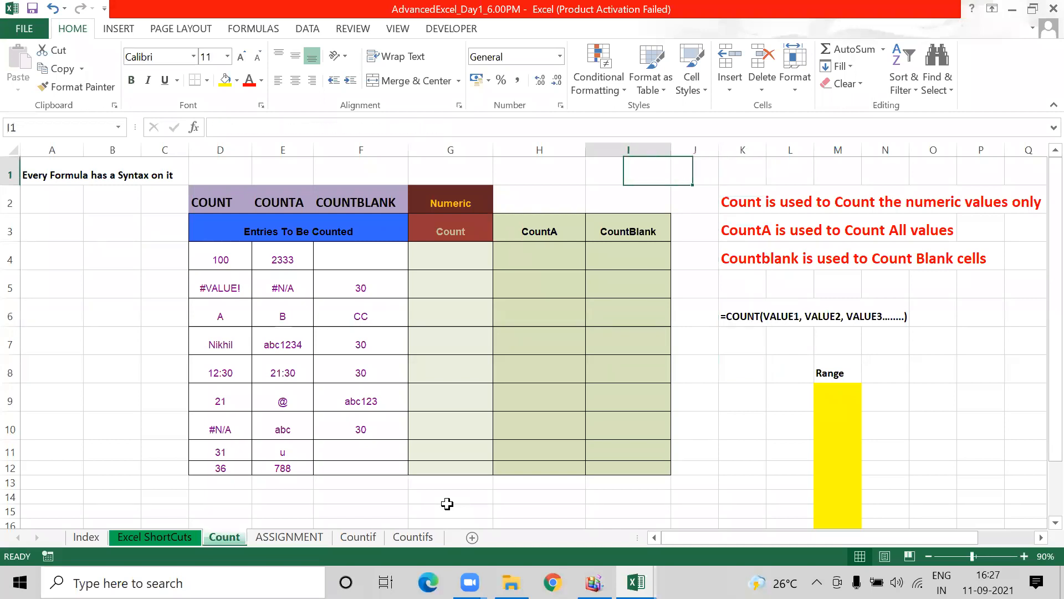
{"action": "type", "text": "=vlo"}
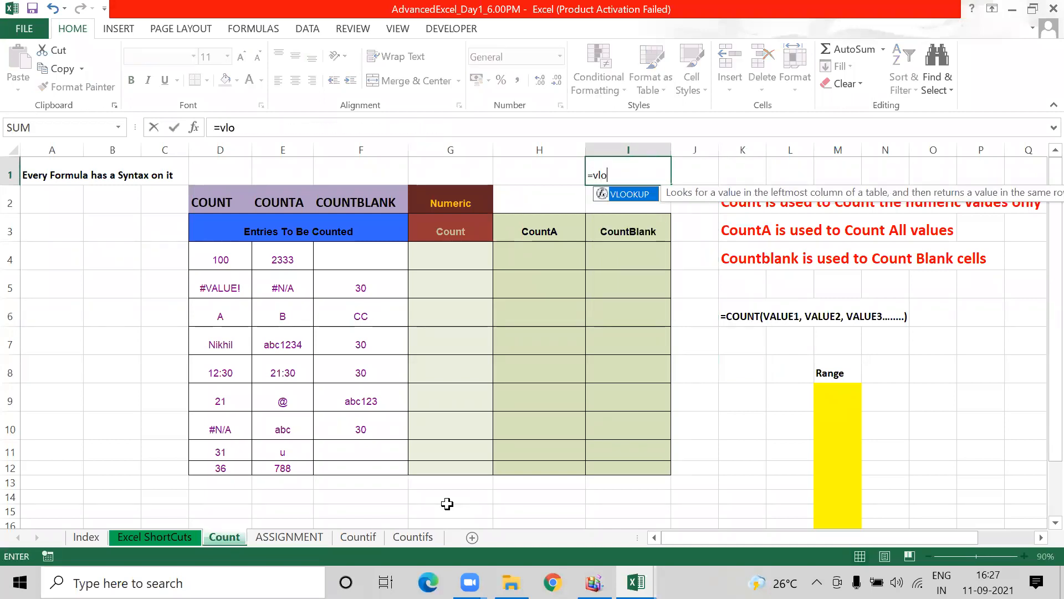
{"action": "key", "text": "Tab"}
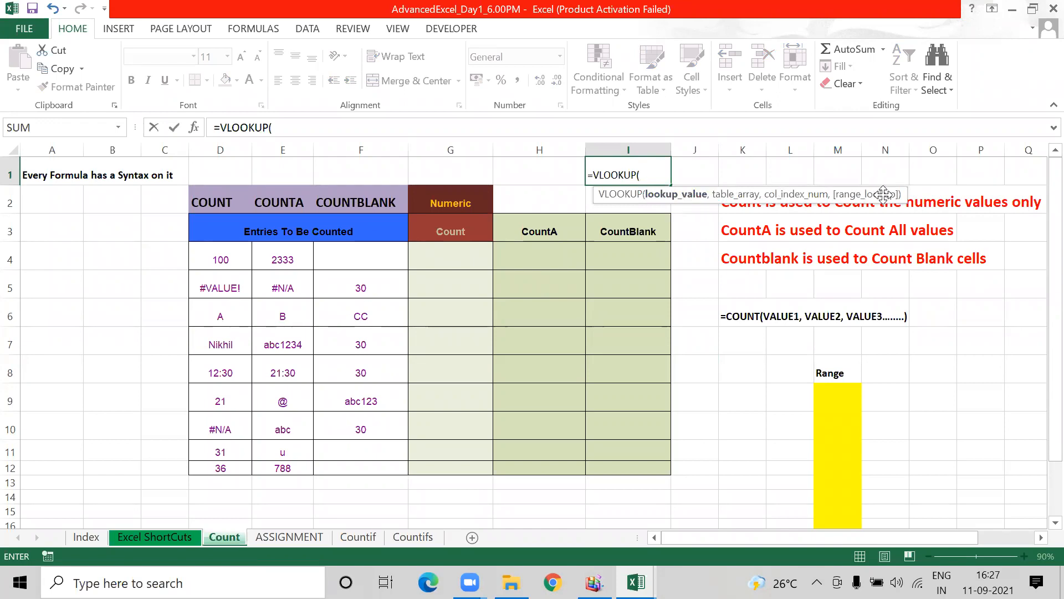
{"action": "key", "text": "Escape"}
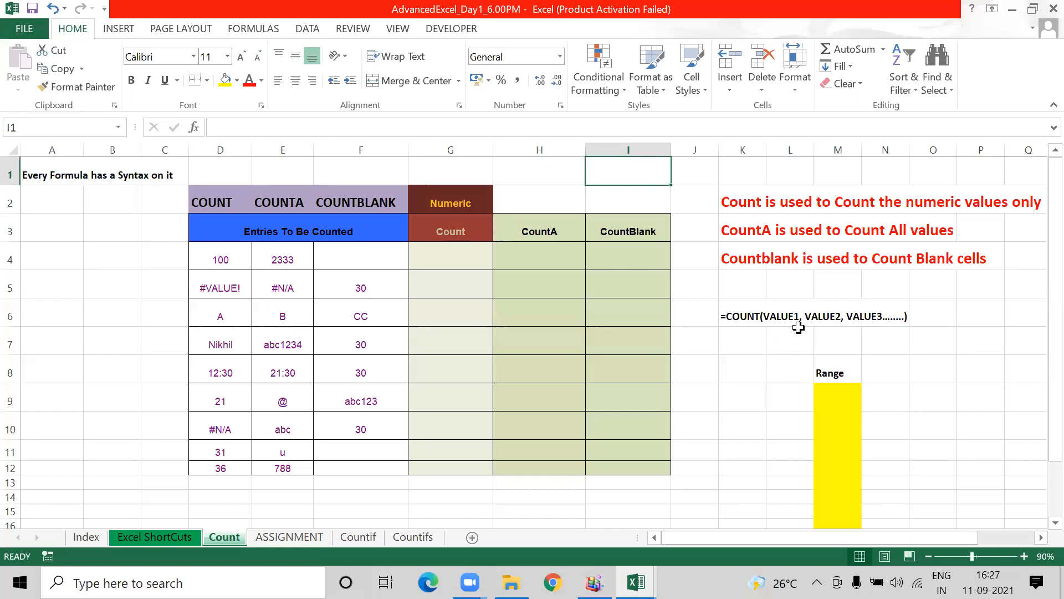
- Enter A1 in cell M9 beneath the Range heading and select the entries D4:D12 for comparison
{"action": "left_click", "coordinate": [827, 368]}
{"action": "left_click", "coordinate": [824, 398]}
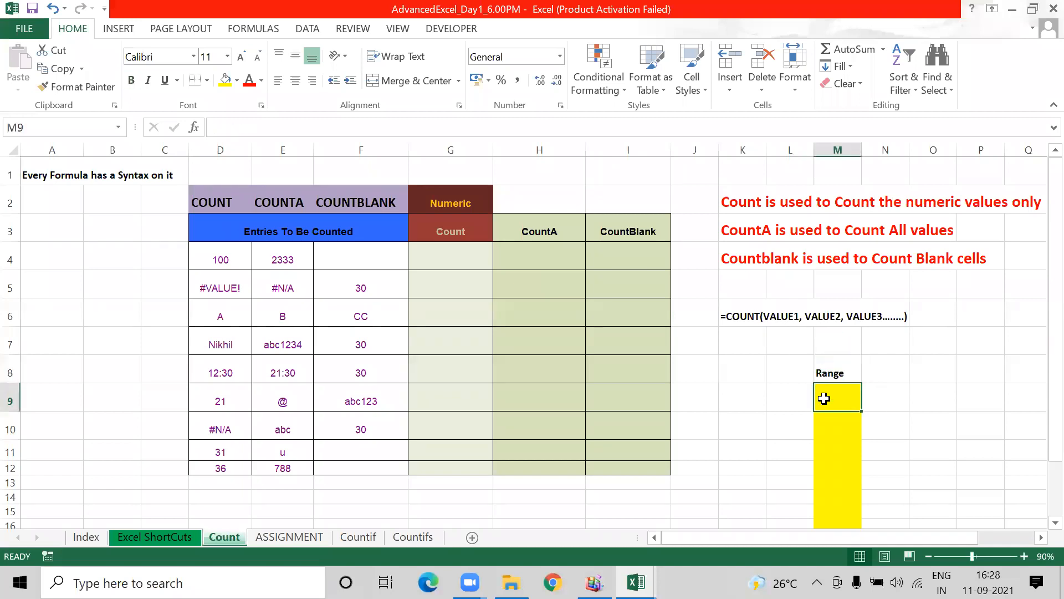
{"action": "type", "text": "A1"}
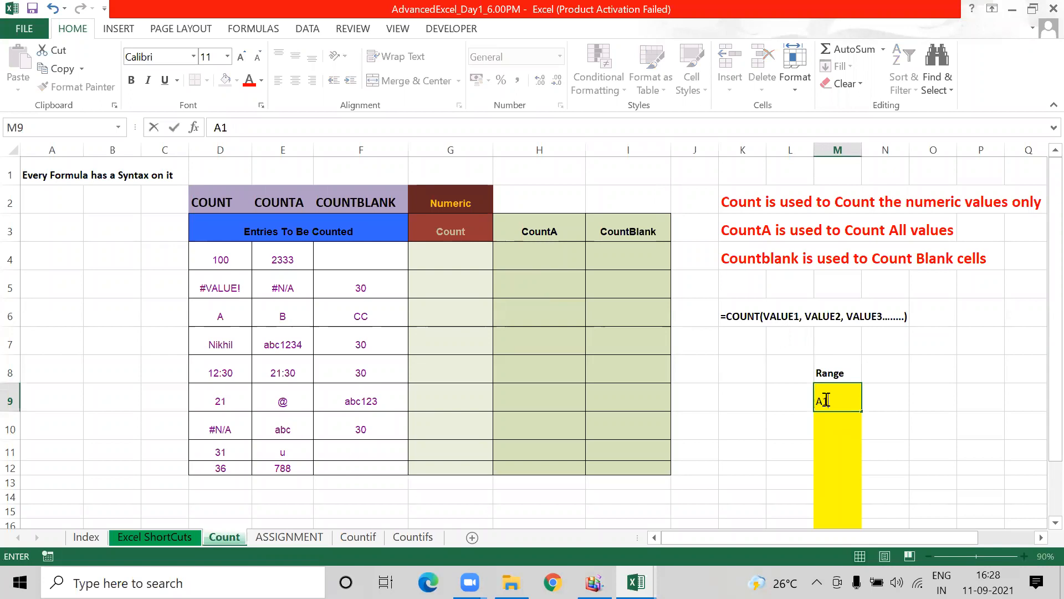
{"action": "key", "text": "Up"}
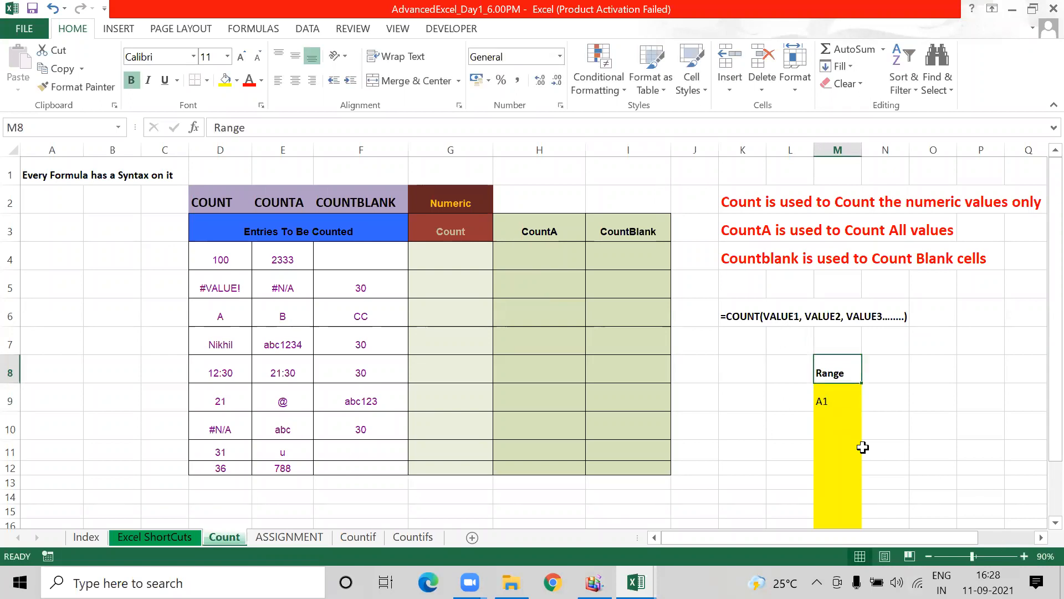
{"action": "left_click", "coordinate": [829, 407]}
{"action": "left_click_drag", "start_coordinate": [222, 260], "coordinate": [216, 471]}
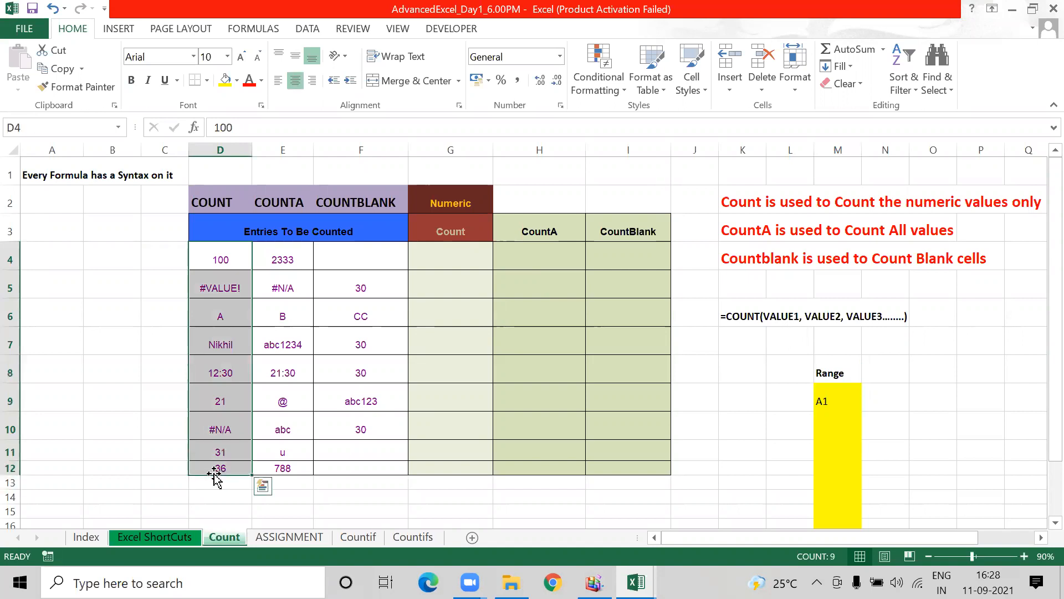
- Enter A100 in cell M16, the last yellow cell beneath the Range heading
{"action": "left_click", "coordinate": [818, 404]}
{"action": "key", "text": "Down"}
{"action": "key", "text": "Down"}
{"action": "key", "text": "Down"}
{"action": "key", "text": "Down"}
{"action": "key", "text": "Down"}
{"action": "key", "text": "Down"}
{"action": "key", "text": "Down"}
{"action": "key", "text": "Down"}
{"action": "key", "text": "Up"}
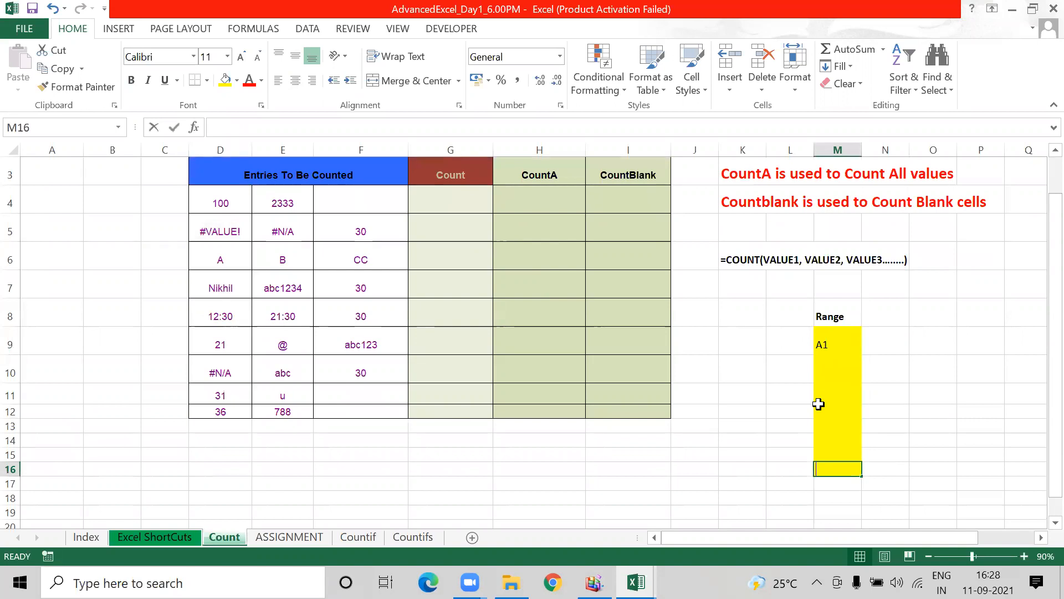
{"action": "type", "text": "A100"}
{"action": "key", "text": "ctrl+Return"}
- Select the yellow example range M9:M16, from the A1 cell down to the A100 cell
{"action": "key", "text": "Up"}
{"action": "key", "text": "Up"}
{"action": "key", "text": "Up"}
{"action": "key", "text": "Up"}
{"action": "key", "text": "Up"}
{"action": "key", "text": "Up"}
{"action": "key", "text": "Up"}
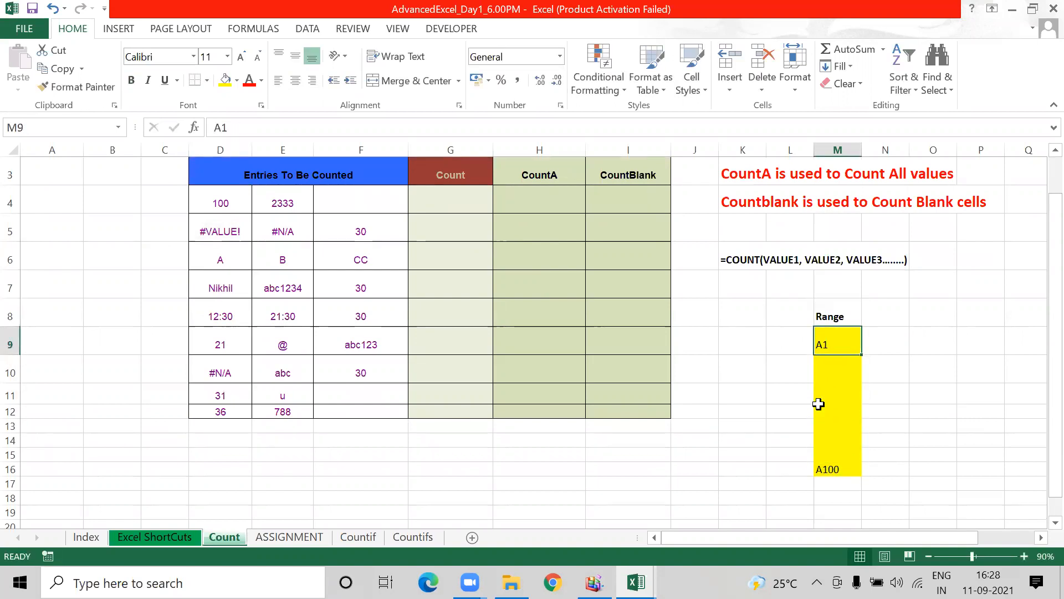
{"action": "key", "text": "ctrl+shift+Down"}
{"action": "key", "text": "ctrl+shift+Up"}
{"action": "key", "text": "ctrl+shift+Down"}
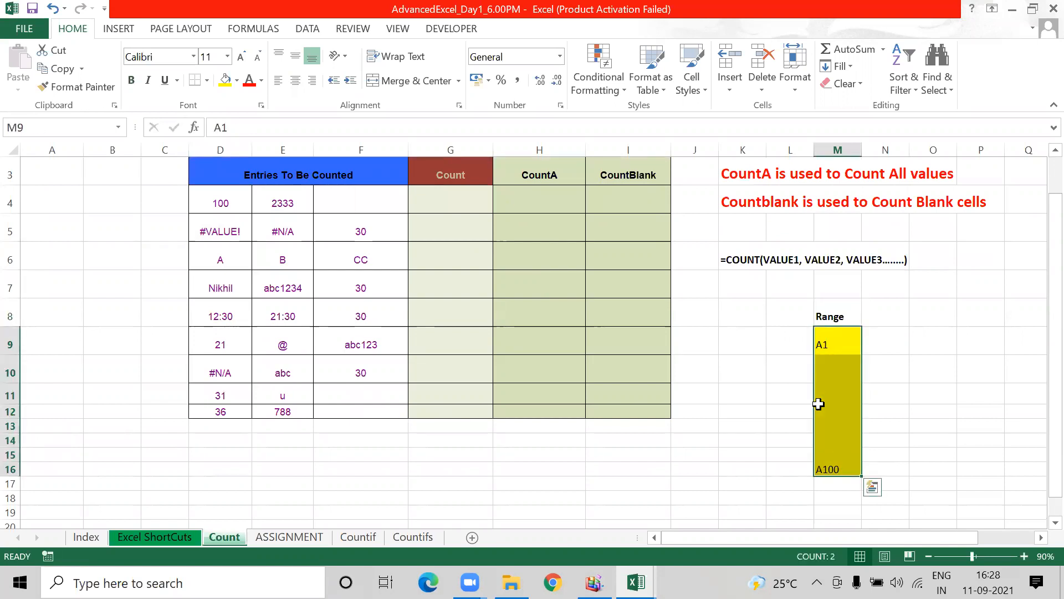
- Return to cell A1 and select the entries D4:D12 to check their count in the status bar
{"action": "key", "text": "Up"}
{"action": "key", "text": "ctrl+Left"}
{"action": "key", "text": "Left"}
{"action": "key", "text": "Left"}
{"action": "key", "text": "ctrl+Up"}
{"action": "key", "text": "ctrl+Up"}
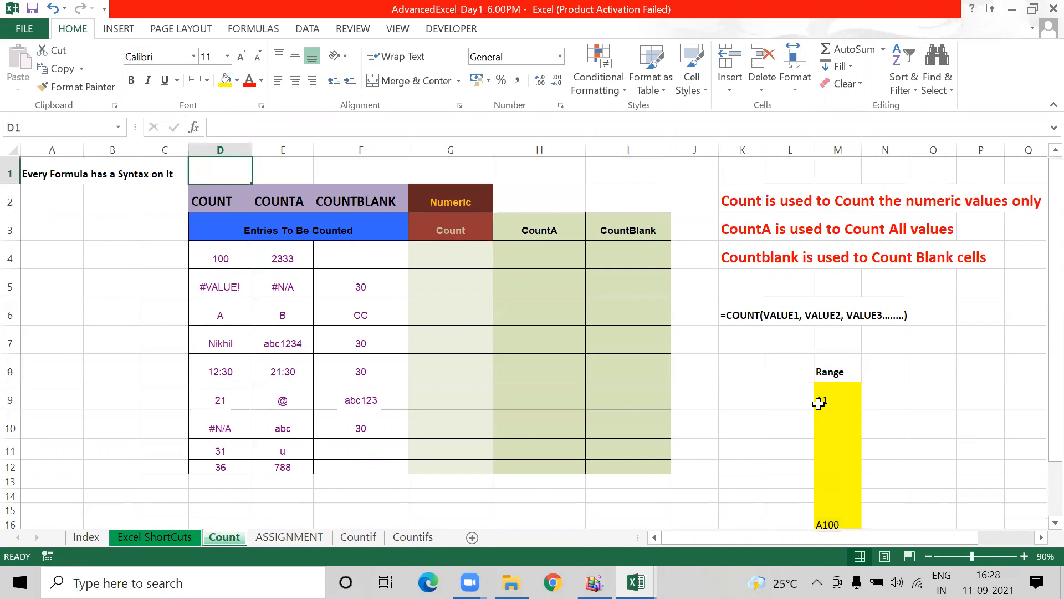
{"action": "key", "text": "ctrl+Left"}
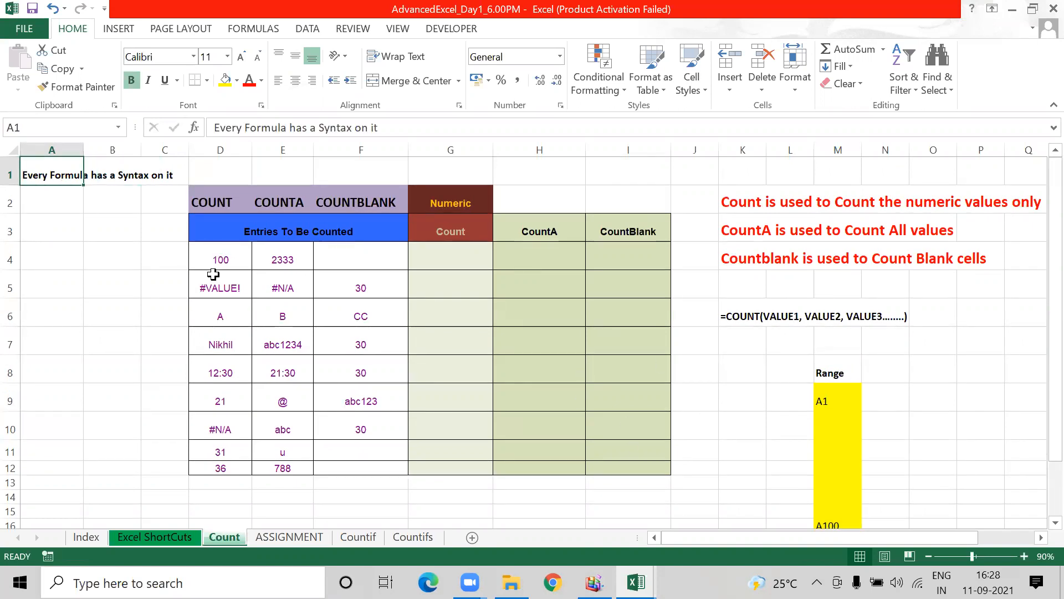
{"action": "left_click_drag", "start_coordinate": [222, 265], "coordinate": [221, 469]}
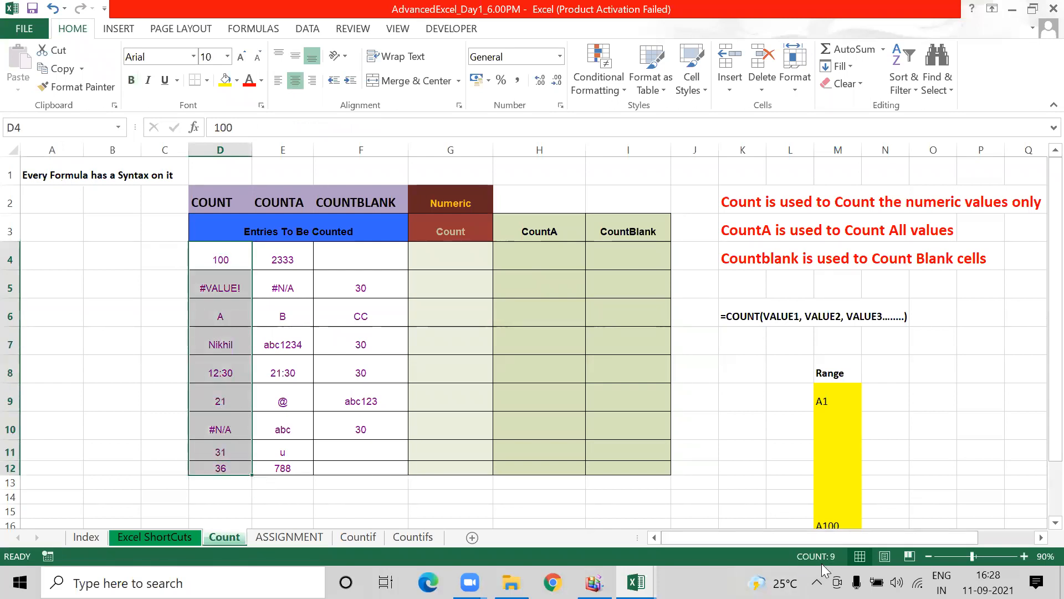
{"action": "mouse_move", "coordinate": [817, 559]}
- Try a COUNT formula in D13 that lists cells D12, D11 and D10 individually, and discard it
{"action": "left_click", "coordinate": [220, 481]}
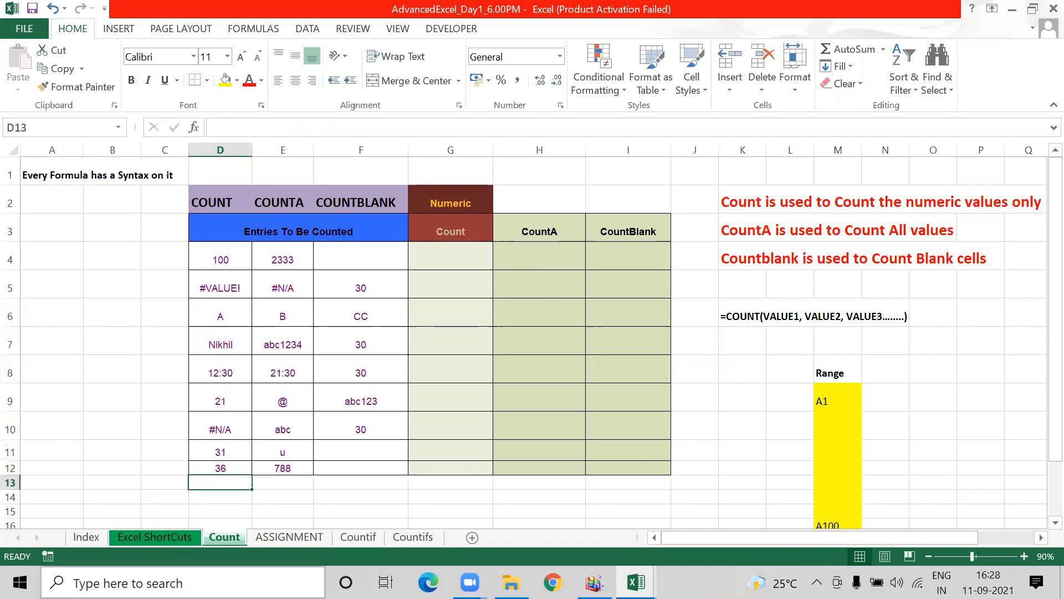
{"action": "type", "text": "=COUNT("}
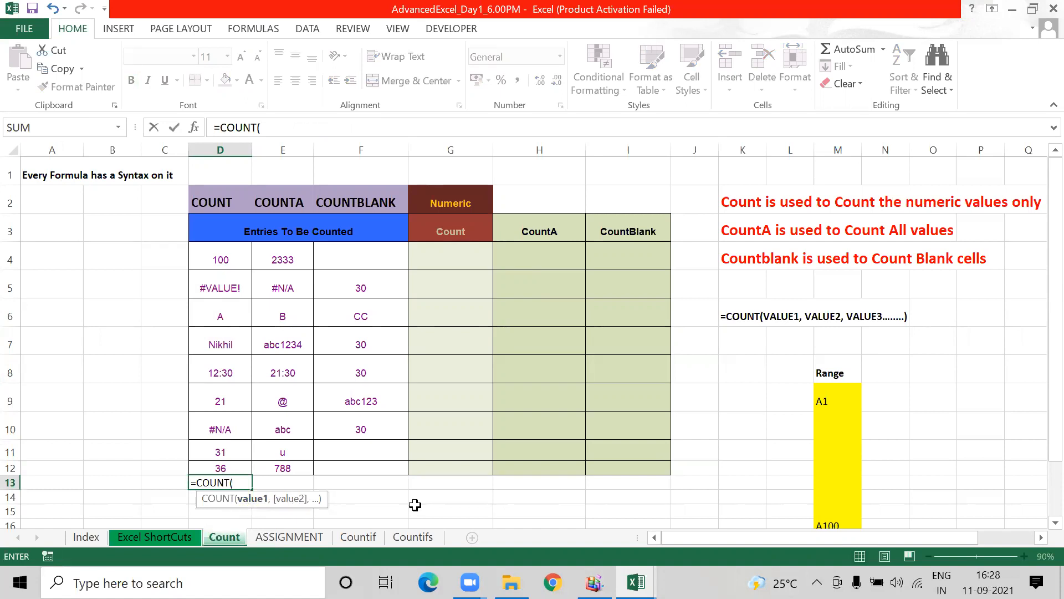
{"action": "key", "text": "Up"}
{"action": "type", "text": ","}
{"action": "key", "text": "Up"}
{"action": "key", "text": "Up"}
{"action": "type", "text": ","}
{"action": "key", "text": "Up"}
{"action": "key", "text": "Up"}
{"action": "key", "text": "Up"}
{"action": "type", "text": ","}
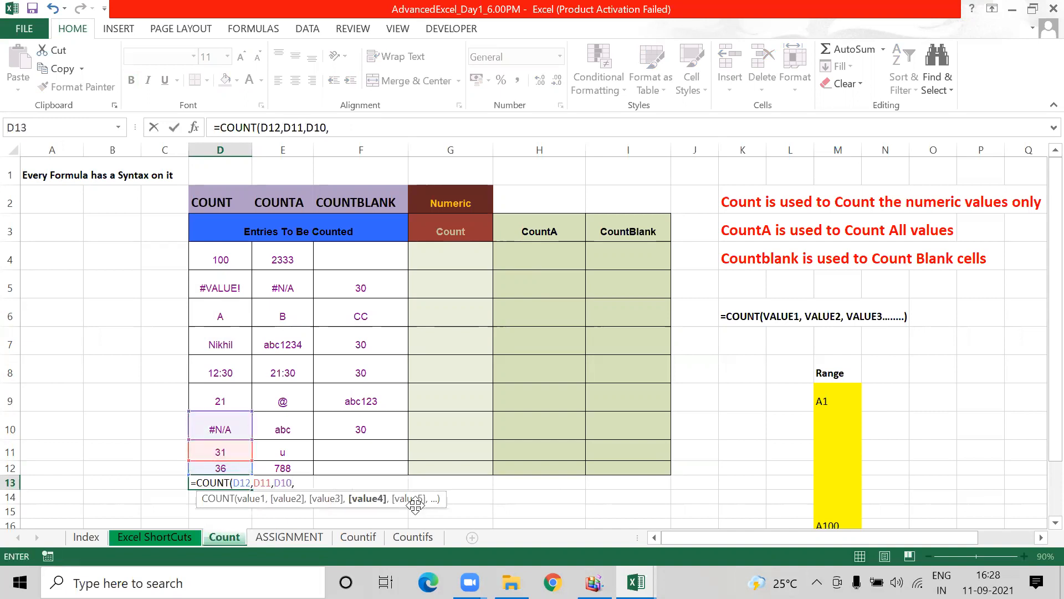
{"action": "key", "text": "Escape"}
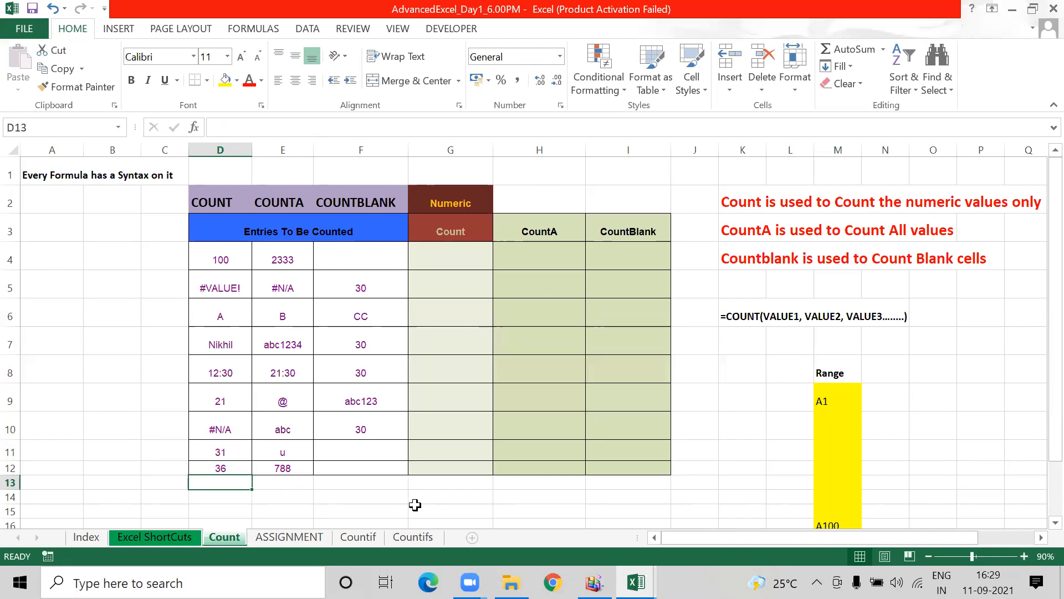
- Start a COUNT formula in cell D13 with the range D4:D12 as its argument
{"action": "type", "text": "=count"}
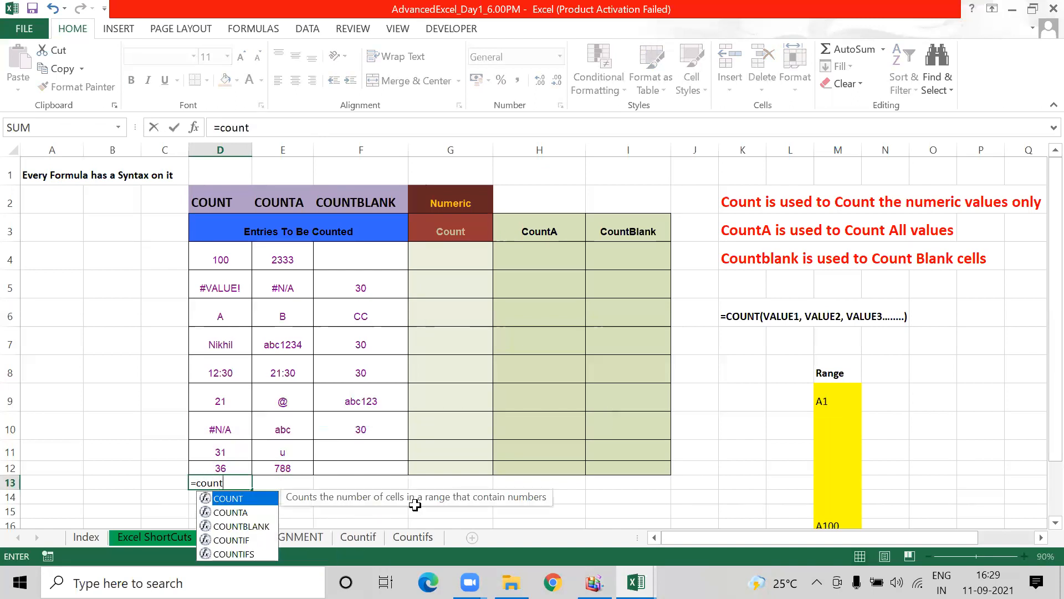
{"action": "key", "text": "Tab"}
{"action": "key", "text": "Up"}
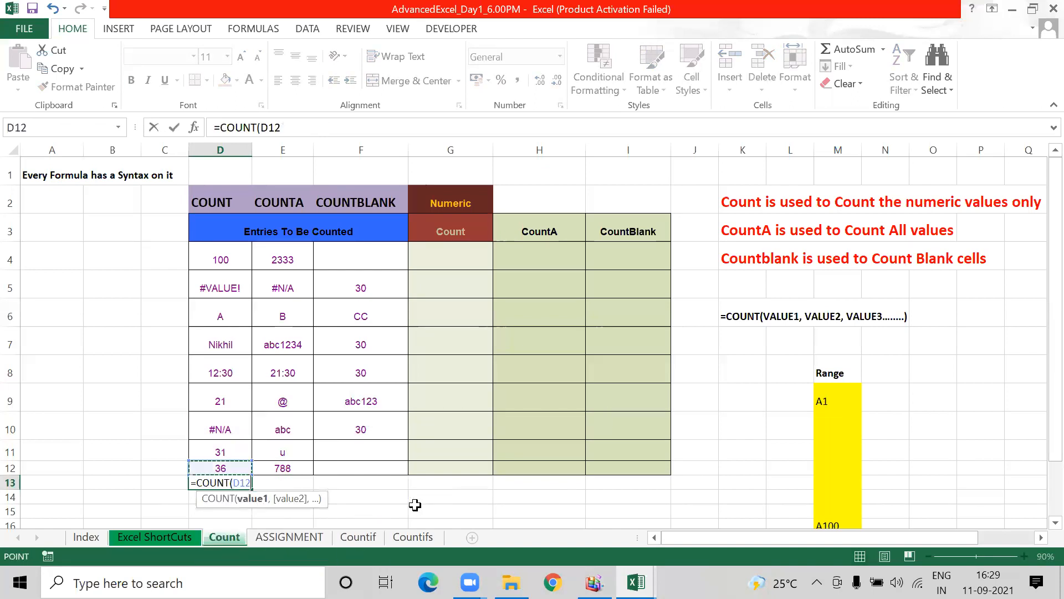
{"action": "key", "text": "shift+Up"}
{"action": "key", "text": "shift+Up"}
{"action": "key", "text": "shift+Up"}
{"action": "key", "text": "shift+Up"}
{"action": "key", "text": "shift+Up"}
{"action": "key", "text": "shift+Up"}
{"action": "key", "text": "shift+Up"}
{"action": "key", "text": "shift+Up"}
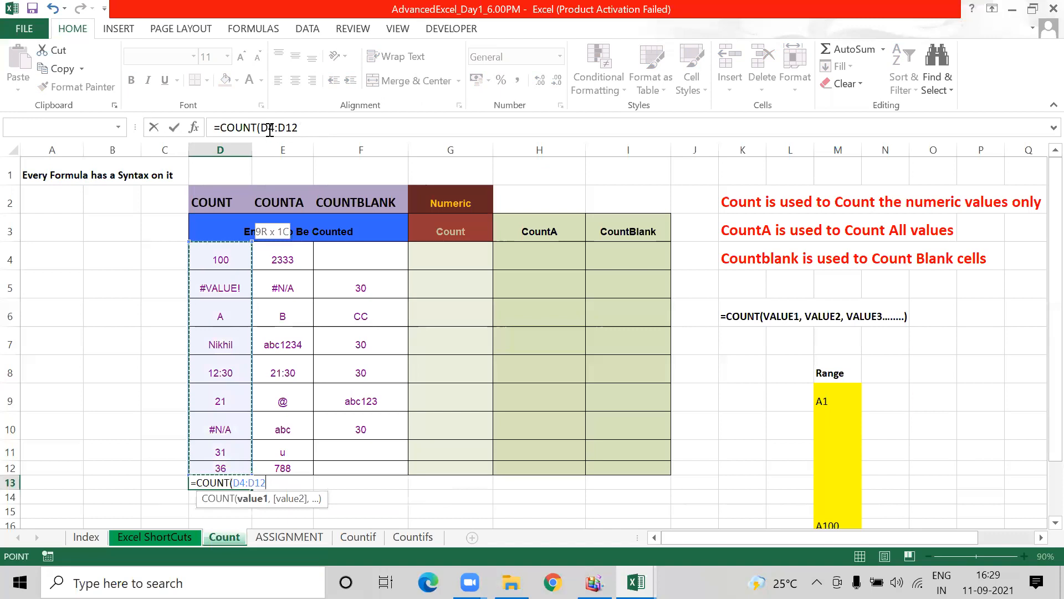
{"action": "left_click", "coordinate": [300, 128]}
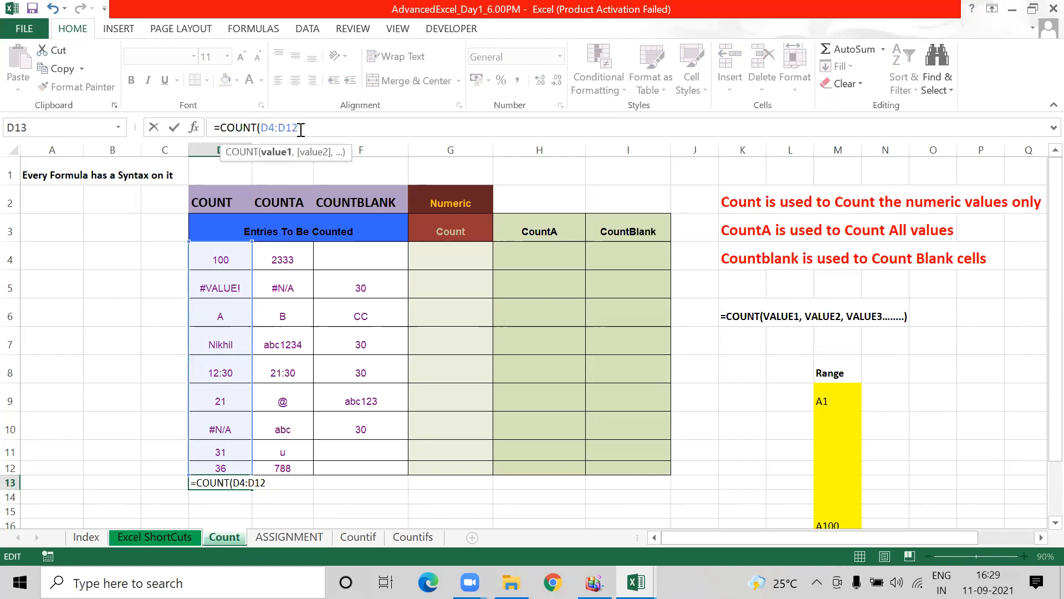
- Complete the COUNT formula for D4:D12 in cell D13
{"action": "key", "text": "Return"}
{"action": "key", "text": "Up"}
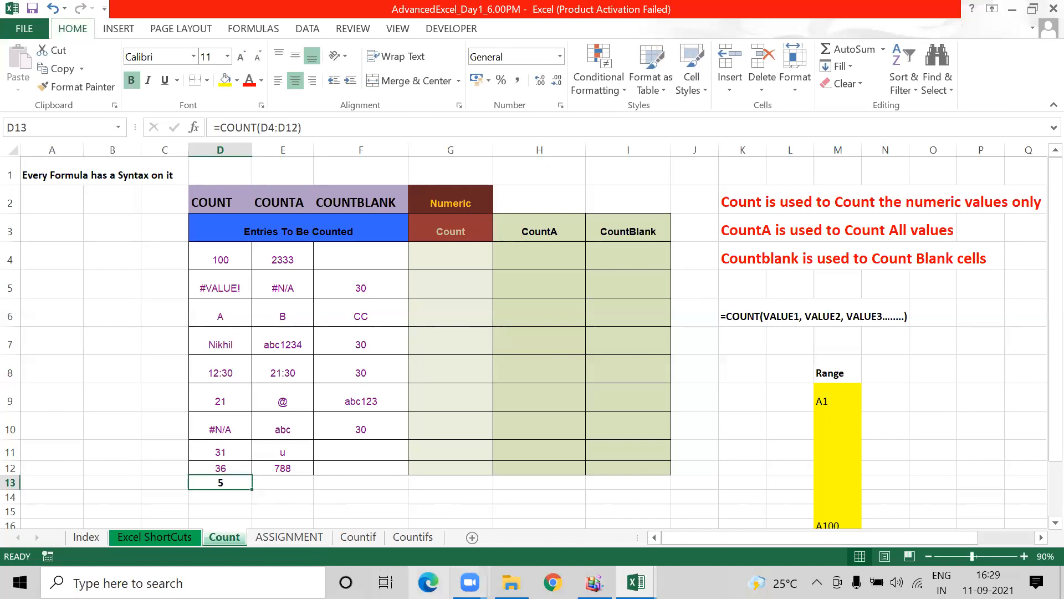
- Examine D4:D12 to identify which entries the COUNT formula treats as numeric
{"action": "left_click", "coordinate": [230, 261]}
{"action": "left_click_drag", "start_coordinate": [229, 346], "coordinate": [233, 470]}
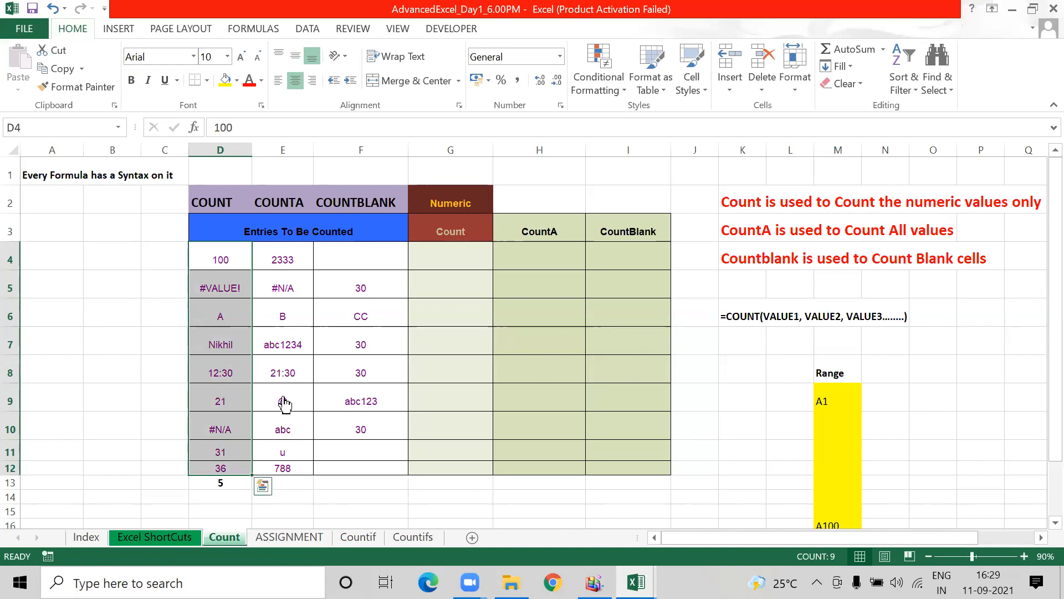
{"action": "left_click", "coordinate": [239, 259]}
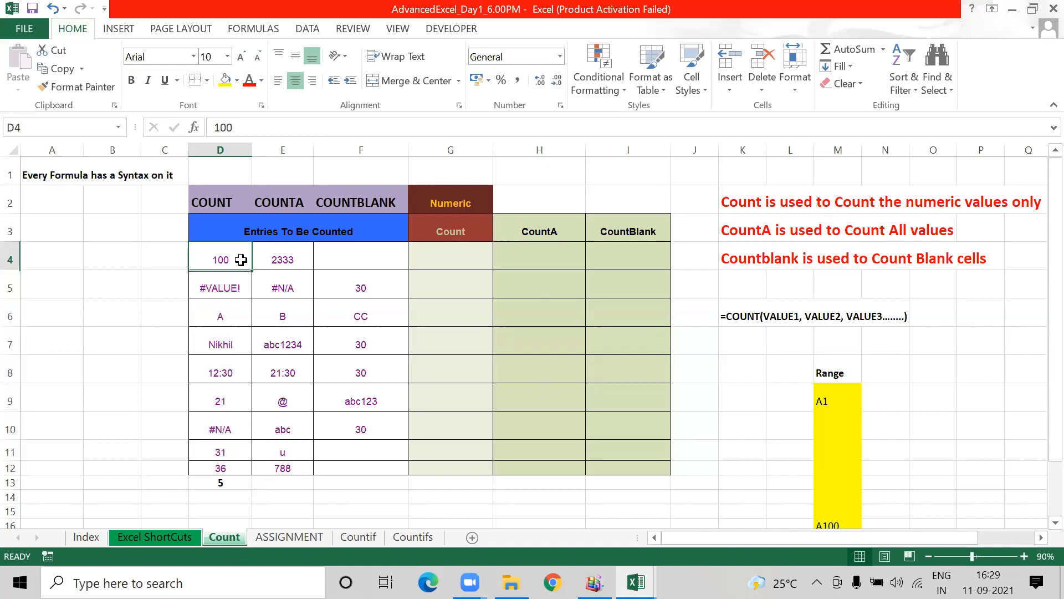
{"action": "left_click", "coordinate": [212, 377]}
{"action": "left_click", "coordinate": [215, 402]}
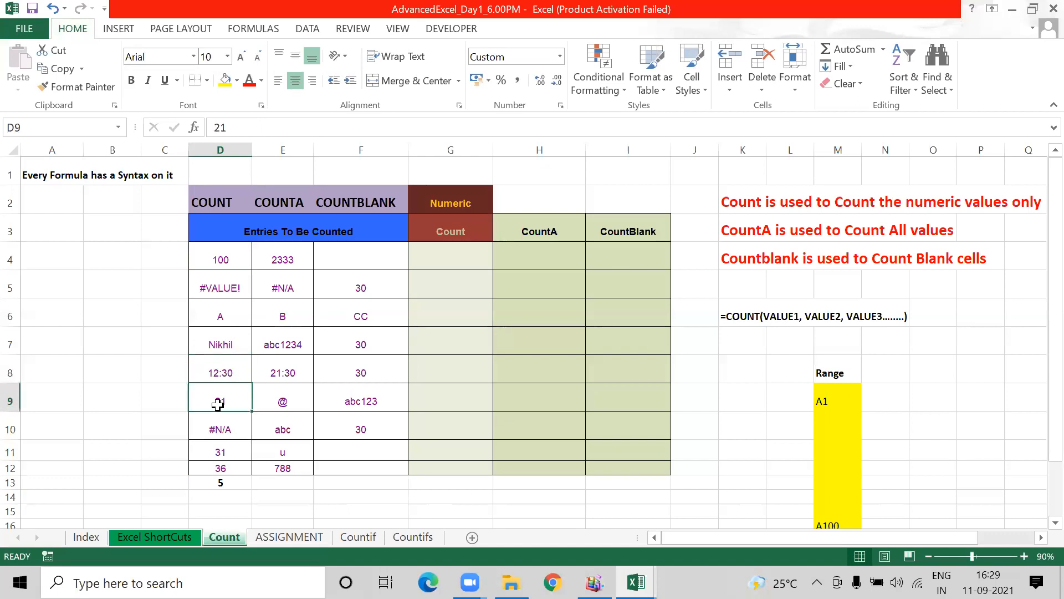
{"action": "left_click", "coordinate": [225, 450]}
{"action": "left_click", "coordinate": [230, 467]}
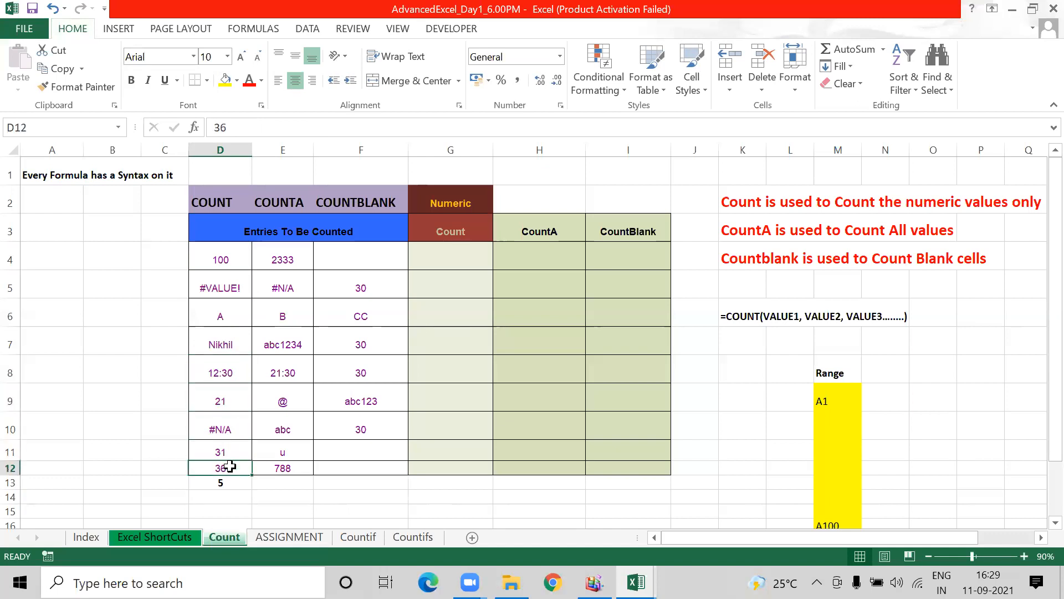
- Fill the COUNT result cell D13 with light blue
{"action": "key", "text": "Down"}
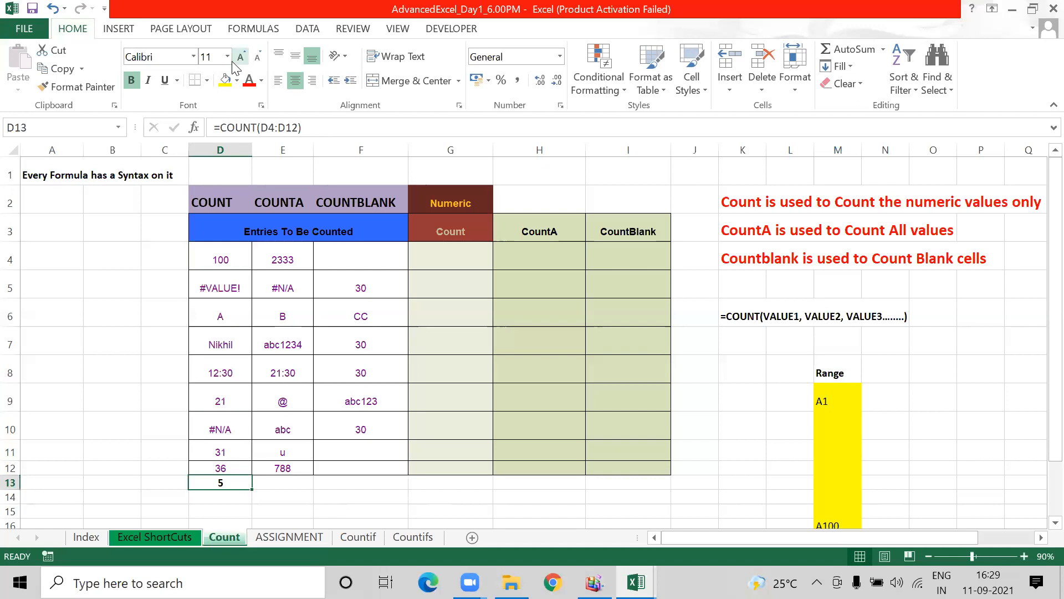
{"action": "left_click", "coordinate": [237, 81]}
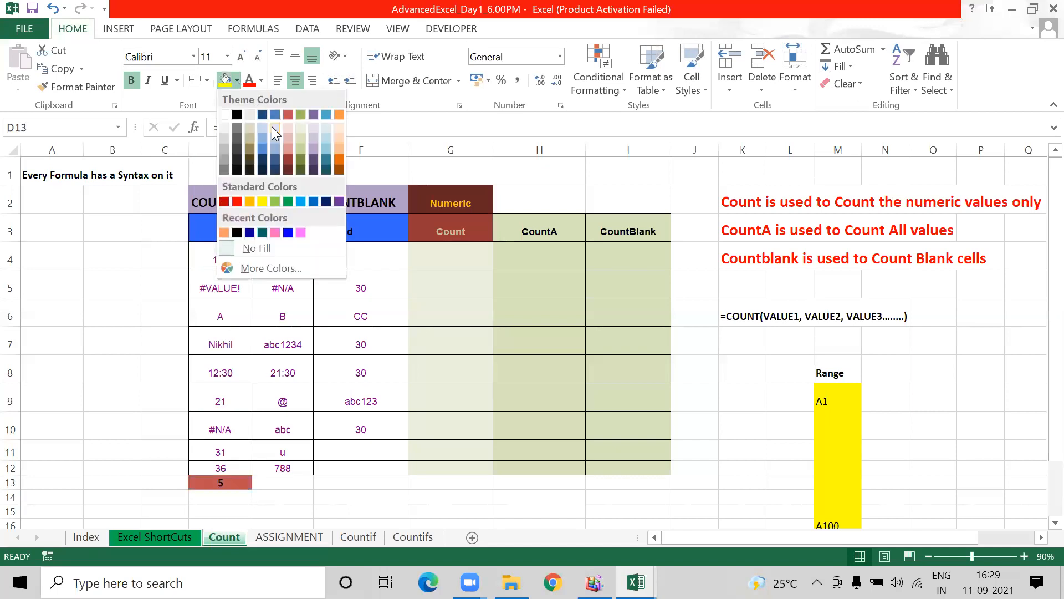
{"action": "left_click", "coordinate": [270, 124]}
{"action": "key", "text": "Right"}
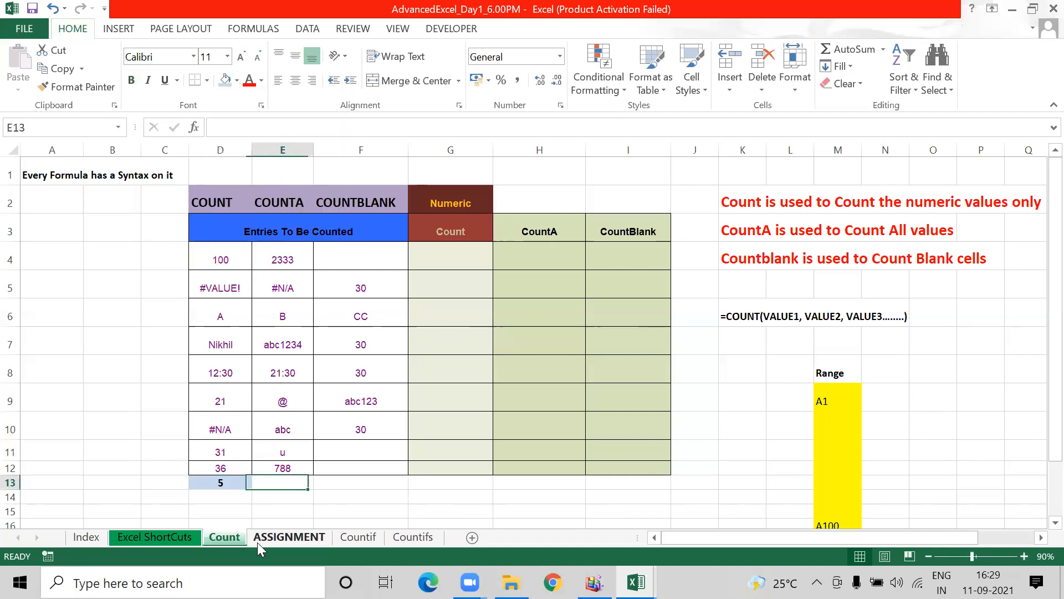
- Look through the mixed entries in column E under the COUNTA heading
{"action": "key", "text": "Up"}
{"action": "key", "text": "ctrl+shift+Up"}
{"action": "key", "text": "Down"}
{"action": "key", "text": "Up"}
{"action": "key", "text": "Up"}
{"action": "key", "text": "Up"}
{"action": "key", "text": "Up"}
{"action": "key", "text": "Up"}
{"action": "key", "text": "Up"}
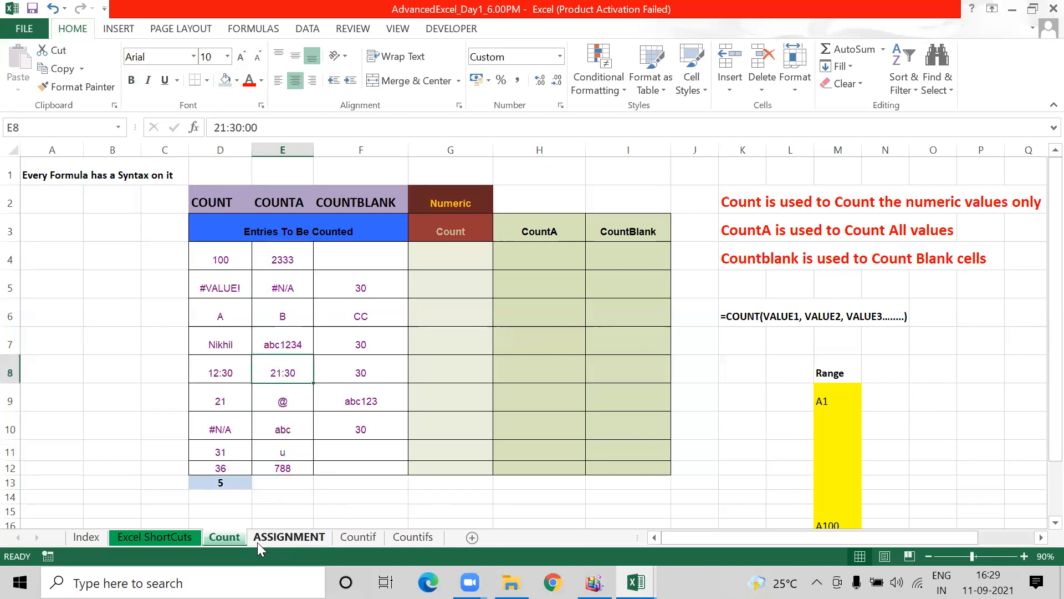
{"action": "key", "text": "Up"}
{"action": "key", "text": "Up"}
{"action": "key", "text": "Down"}
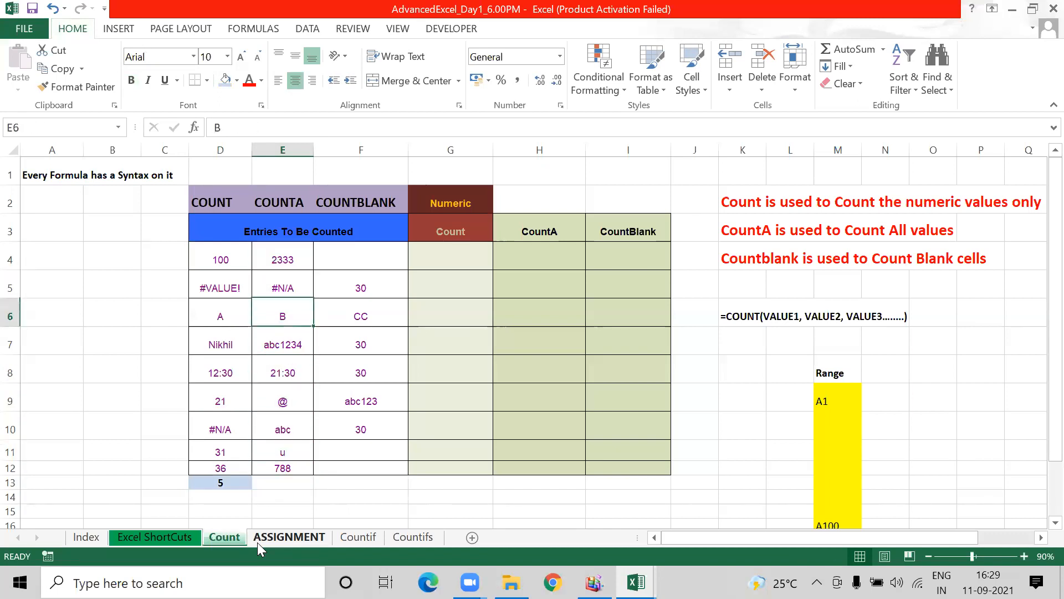
- Count all non-empty entries of E4:E12 in cell E13 with the COUNTA function
{"action": "key", "text": "ctrl+Down"}
{"action": "key", "text": "Down"}
{"action": "type", "text": "=count"}
{"action": "key", "text": "Down"}
{"action": "key", "text": "Tab"}
{"action": "key", "text": "Up"}
{"action": "key", "text": "ctrl+shift+Up"}
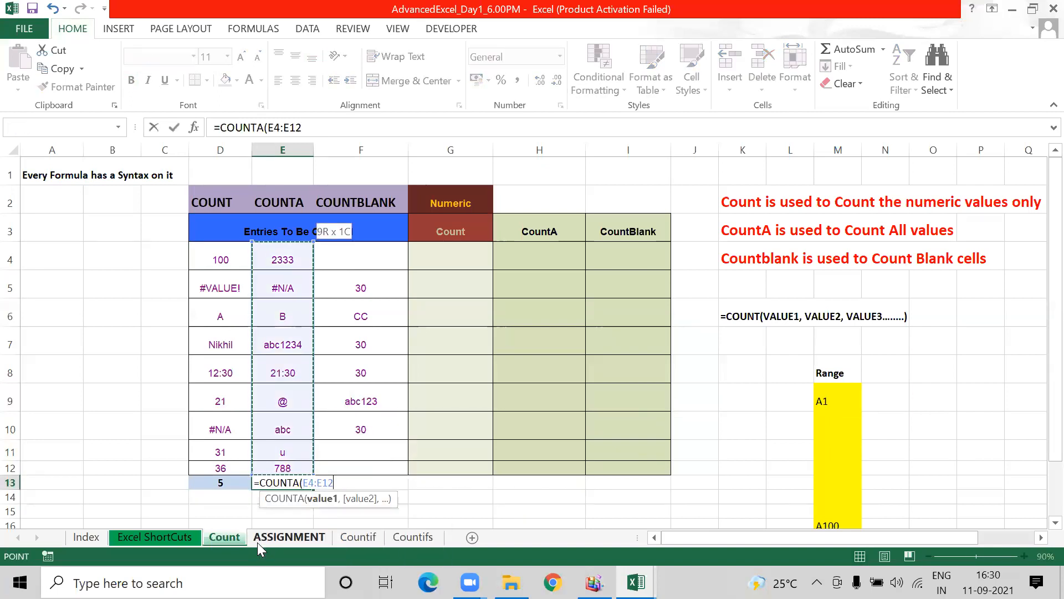
{"action": "key", "text": "ctrl+Return"}
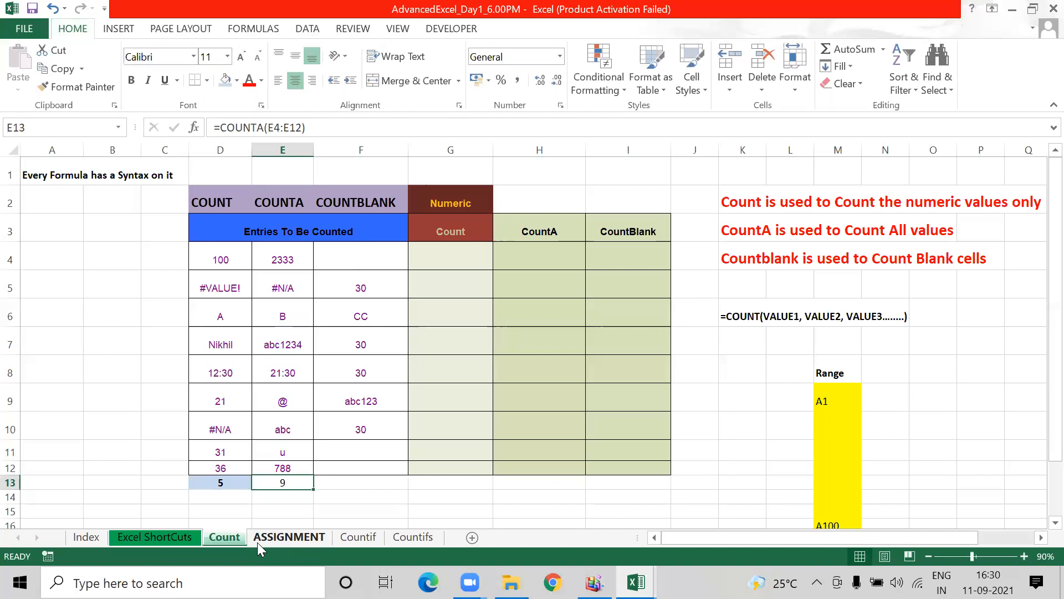
- Check the number of filled cells in E4:E12 against the COUNTA result, and make E13 bold
{"action": "key", "text": "Up"}
{"action": "key", "text": "shift+Up"}
{"action": "key", "text": "shift+Up"}
{"action": "key", "text": "shift+Up"}
{"action": "key", "text": "shift+Up"}
{"action": "key", "text": "shift+Up"}
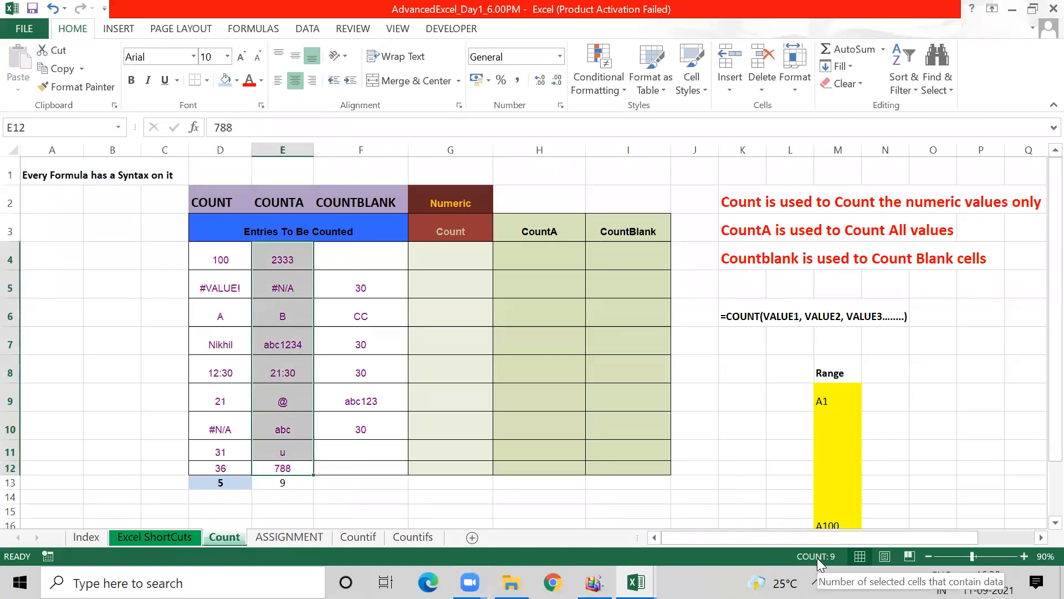
{"action": "left_click", "coordinate": [265, 488]}
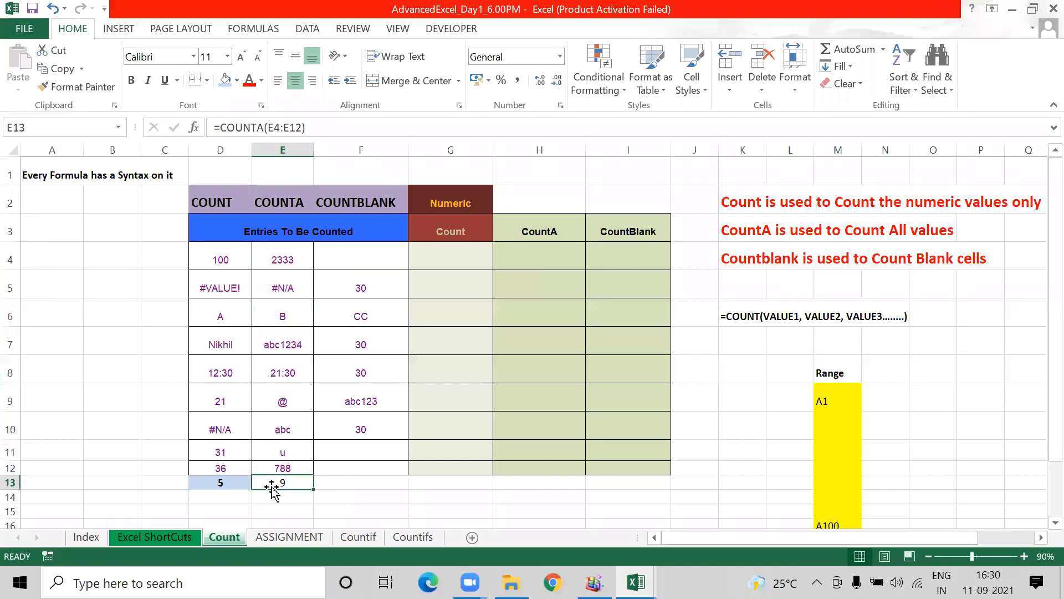
{"action": "key", "text": "ctrl+b"}
- Clear the @ entry in E9 to test the COUNTA formula, and undo the deletion
{"action": "key", "text": "Up"}
{"action": "key", "text": "Up"}
{"action": "key", "text": "Up"}
{"action": "key", "text": "Up"}
{"action": "key", "text": "Delete"}
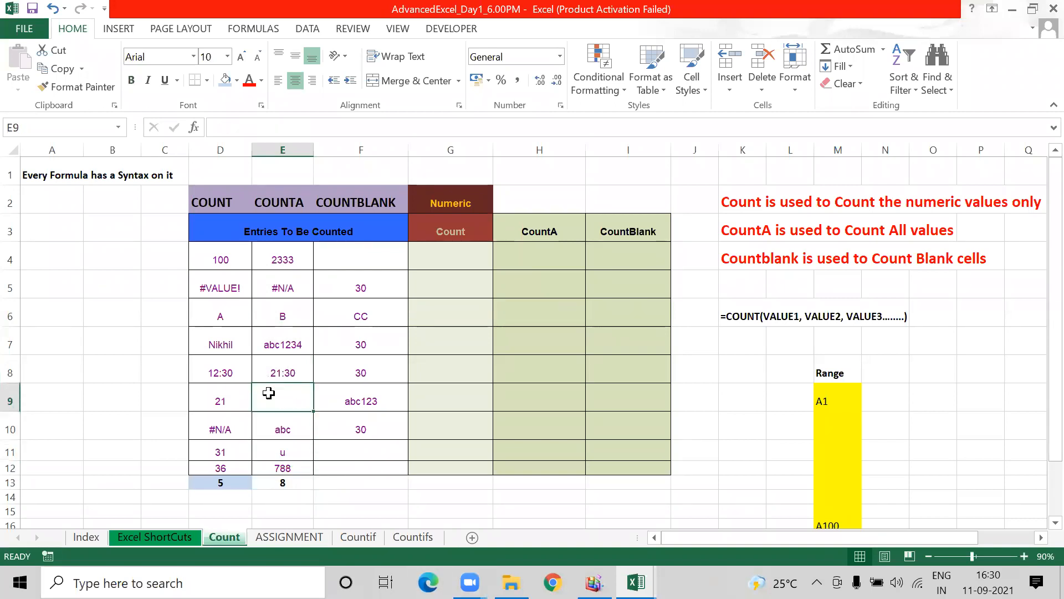
{"action": "left_click", "coordinate": [289, 486]}
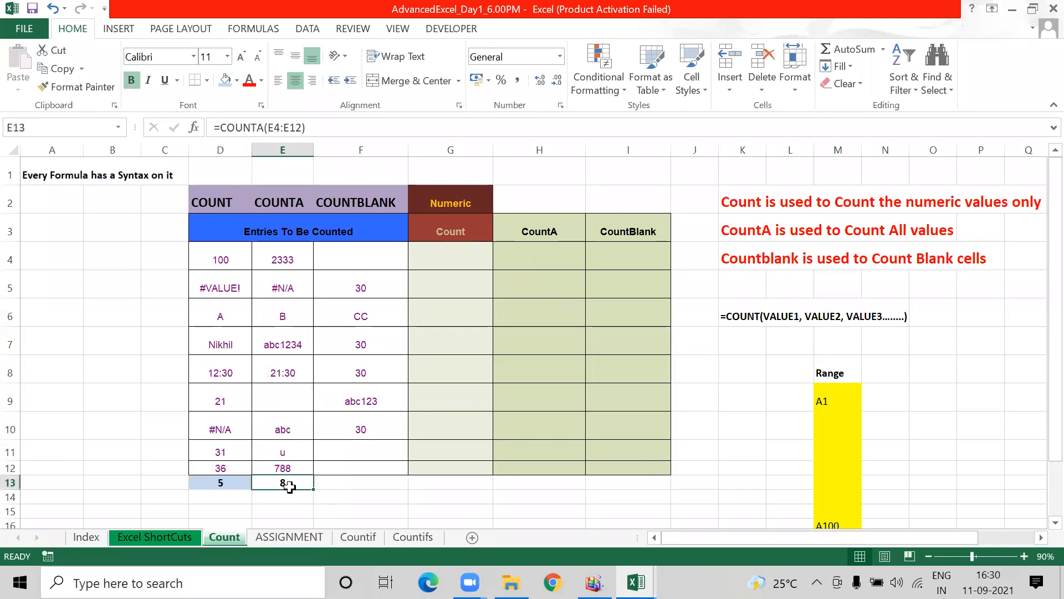
{"action": "key", "text": "ctrl+z"}
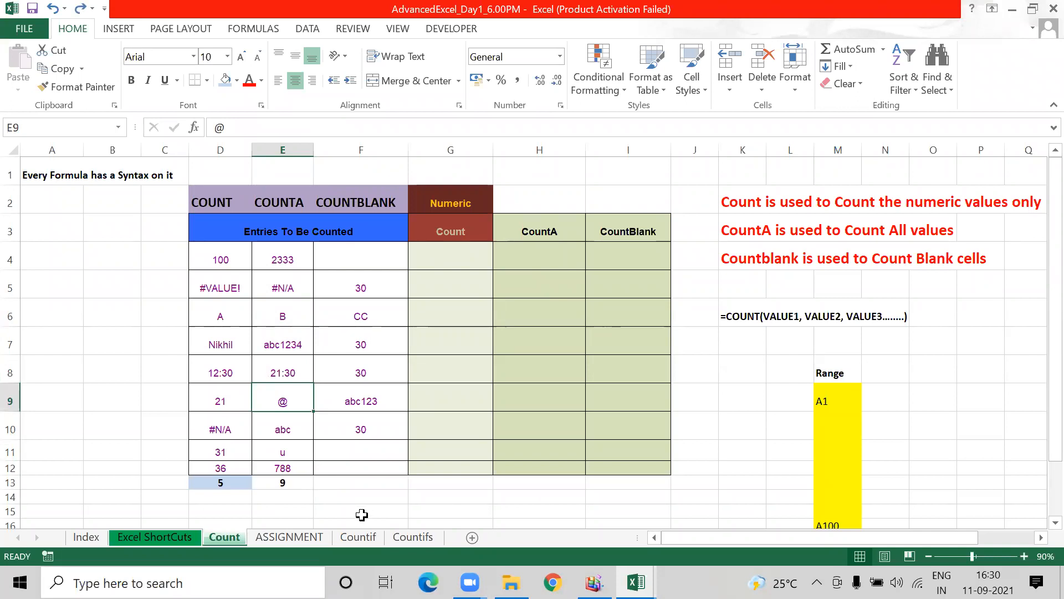
- Count the empty cells of F4:F12 in cell F13 with the COUNTBLANK function
{"action": "left_click", "coordinate": [360, 483]}
{"action": "type", "text": "c"}
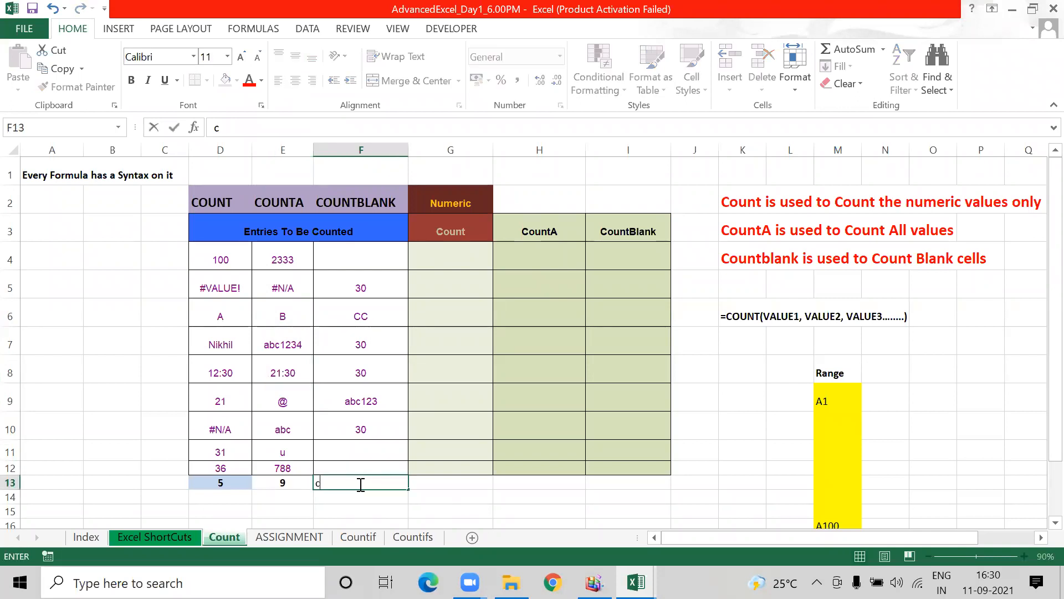
{"action": "type", "text": "=count"}
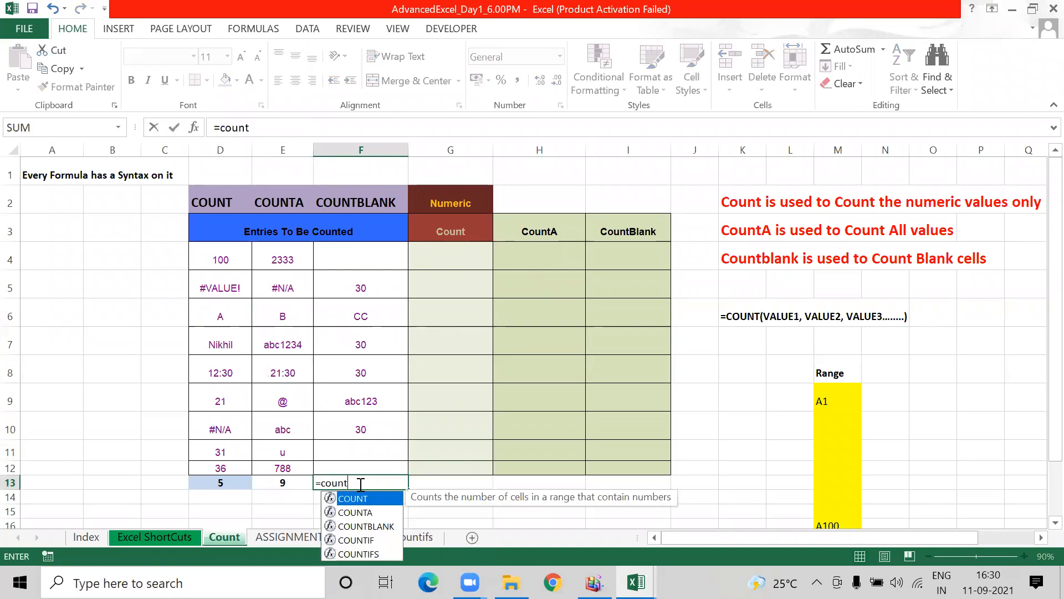
{"action": "key", "text": "Down"}
{"action": "key", "text": "Down"}
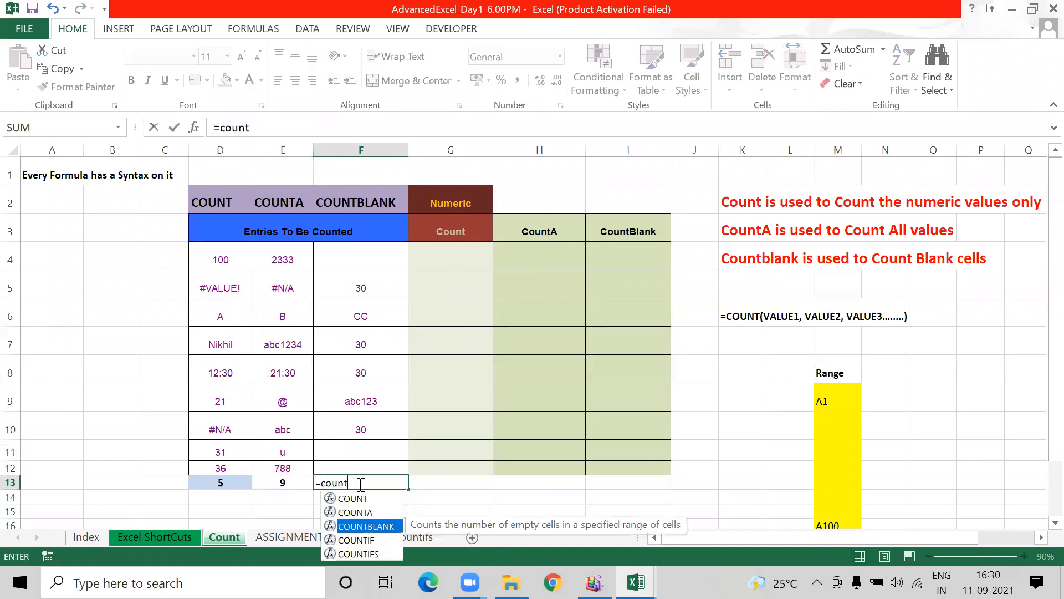
{"action": "key", "text": "Tab"}
{"action": "key", "text": "Up"}
{"action": "key", "text": "shift+Up"}
{"action": "key", "text": "shift+Up"}
{"action": "key", "text": "shift+Up"}
{"action": "key", "text": "shift+Up"}
{"action": "key", "text": "shift+Up"}
{"action": "key", "text": "shift+Up"}
{"action": "key", "text": "shift+Up"}
{"action": "key", "text": "shift+Up"}
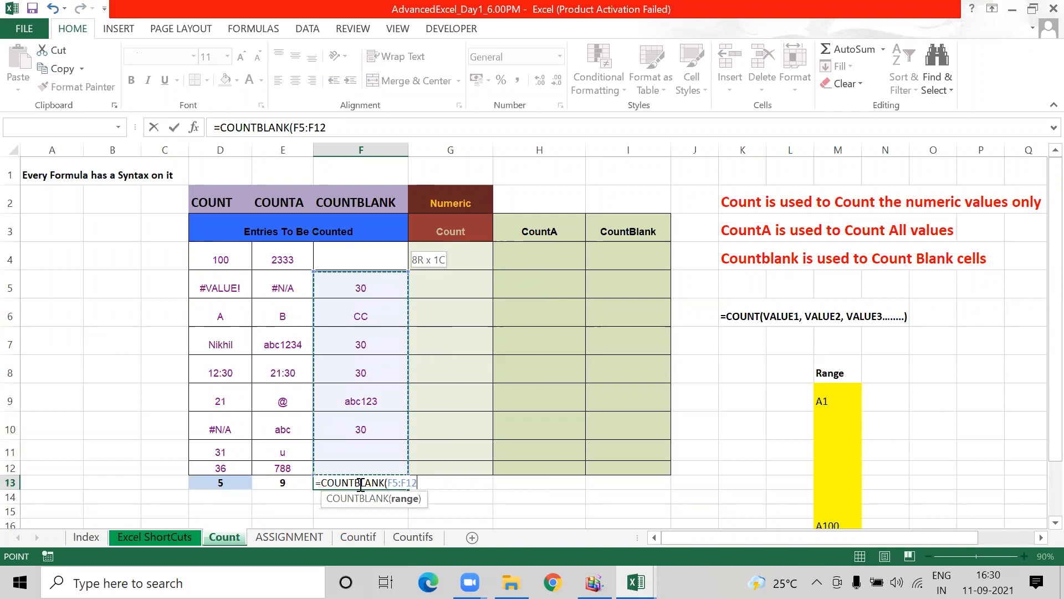
{"action": "key", "text": "Return"}
- Centre the COUNTBLANK result in F13 and apply the formatting of E13 to it
{"action": "key", "text": "Up"}
{"action": "key", "text": "alt"}
{"action": "key", "text": "h"}
{"action": "key", "text": "a"}
{"action": "key", "text": "c"}
{"action": "key", "text": "Left"}
{"action": "key", "text": "ctrl+c"}
{"action": "left_click", "coordinate": [360, 484]}
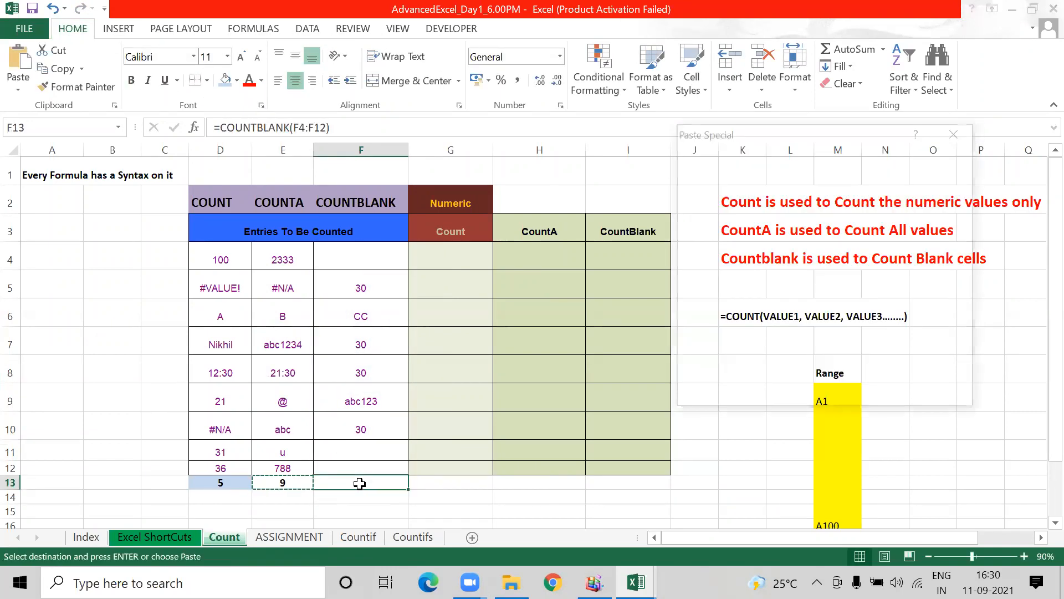
{"action": "key", "text": "Escape"}
- Examine the blank cells within F4:F12 and compare them with the COUNTBLANK formula in F13
{"action": "left_click", "coordinate": [348, 262]}
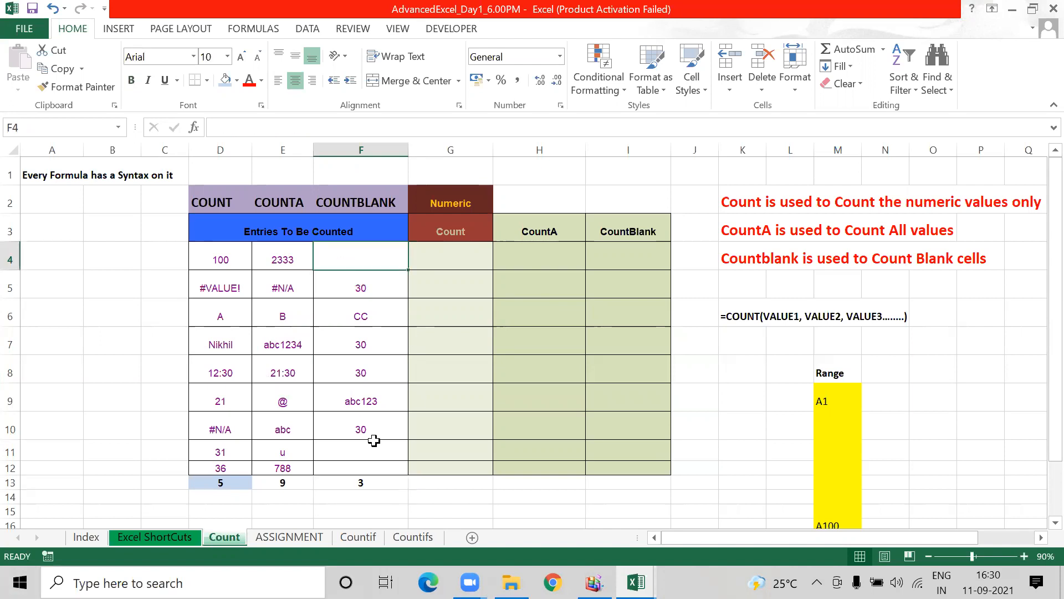
{"action": "left_click", "coordinate": [361, 445]}
{"action": "left_click", "coordinate": [357, 469]}
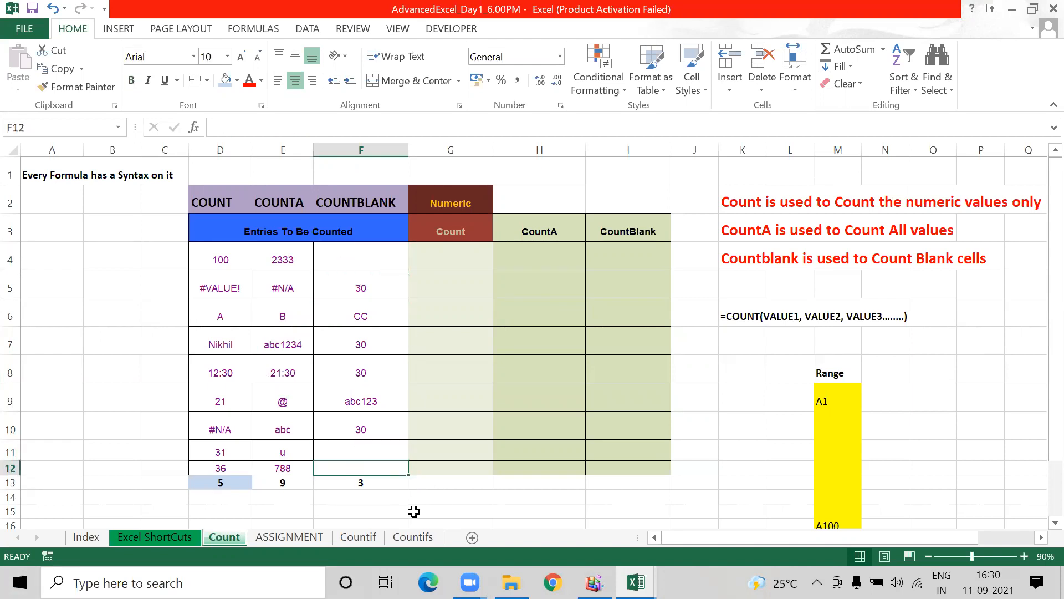
{"action": "left_click_drag", "start_coordinate": [362, 265], "coordinate": [357, 466]}
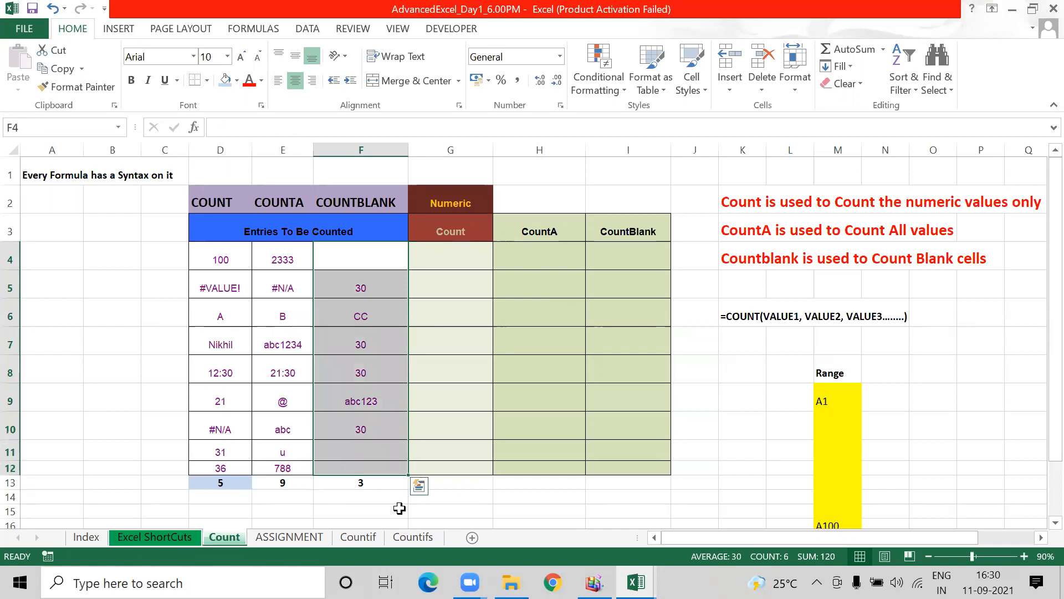
{"action": "left_click", "coordinate": [379, 485]}
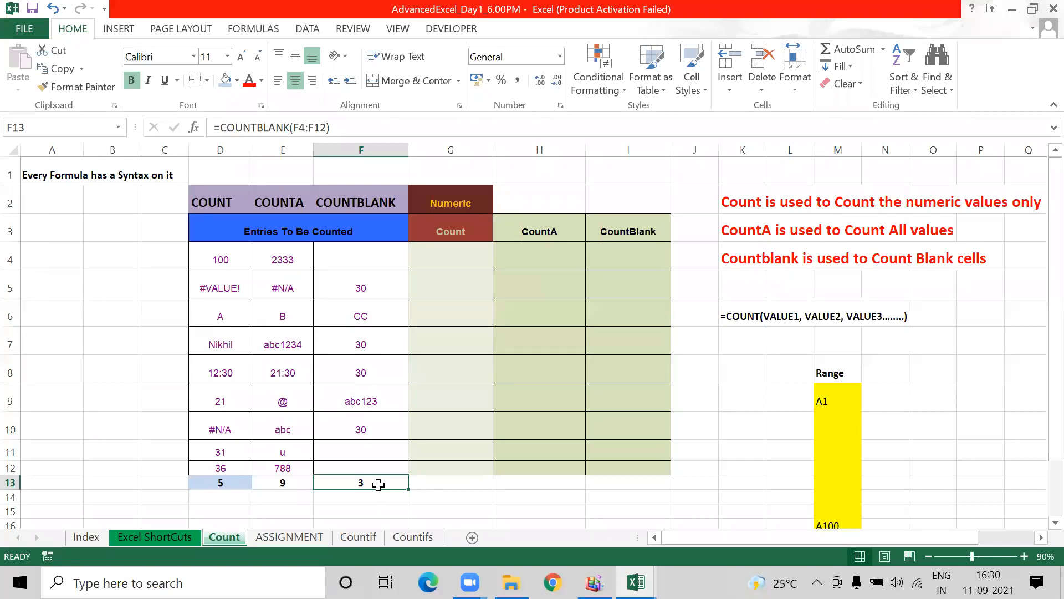
- Copy only the formatting of D13 onto the COUNTA and COUNTBLANK results in E13:F13
{"action": "key", "text": "Left"}
{"action": "key", "text": "Left"}
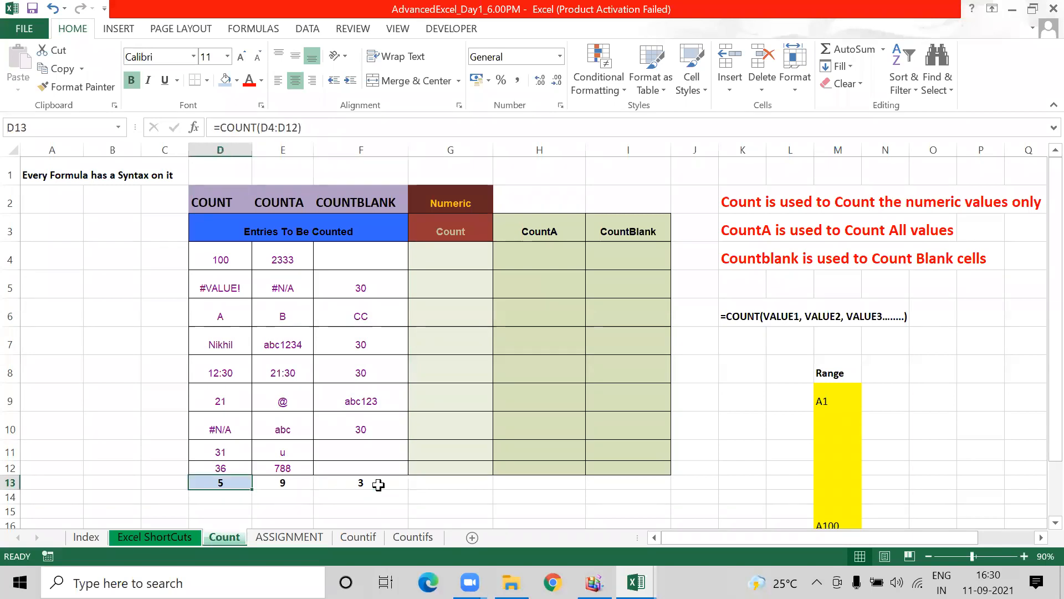
{"action": "key", "text": "ctrl+c"}
{"action": "key", "text": "shift+Right"}
{"action": "key", "text": "shift+Right"}
{"action": "key", "text": "alt"}
{"action": "key", "text": "e"}
{"action": "key", "text": "s"}
{"action": "key", "text": "t"}
{"action": "key", "text": "Return"}
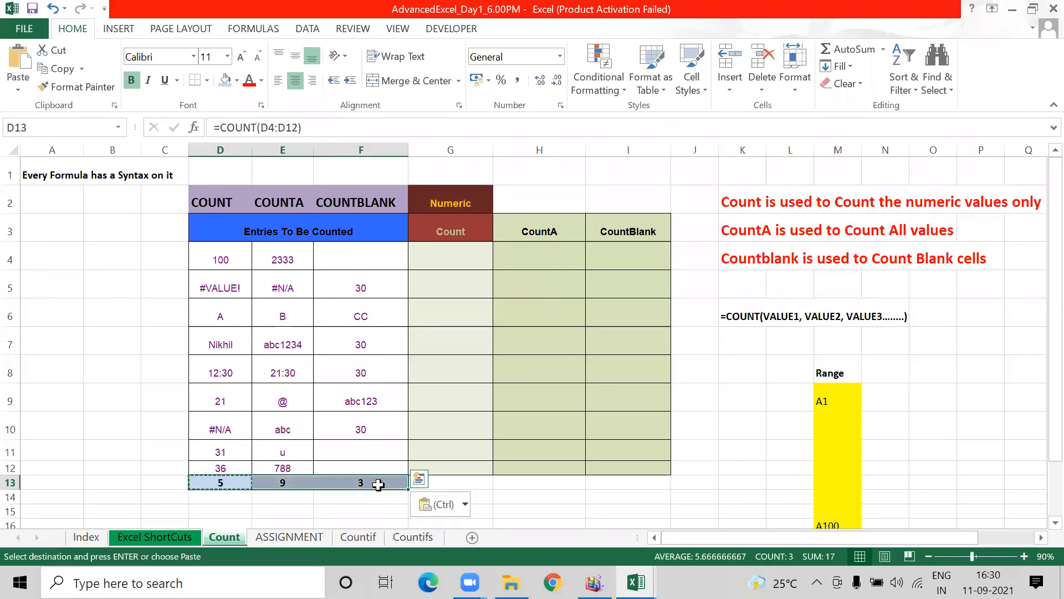
{"action": "key", "text": "Left"}
{"action": "key", "text": "Escape"}
- Review the COUNT, COUNTA and COUNTBLANK formulas across D13:F13
{"action": "key", "text": "Right"}
{"action": "key", "text": "shift+Right"}
{"action": "key", "text": "shift+Right"}
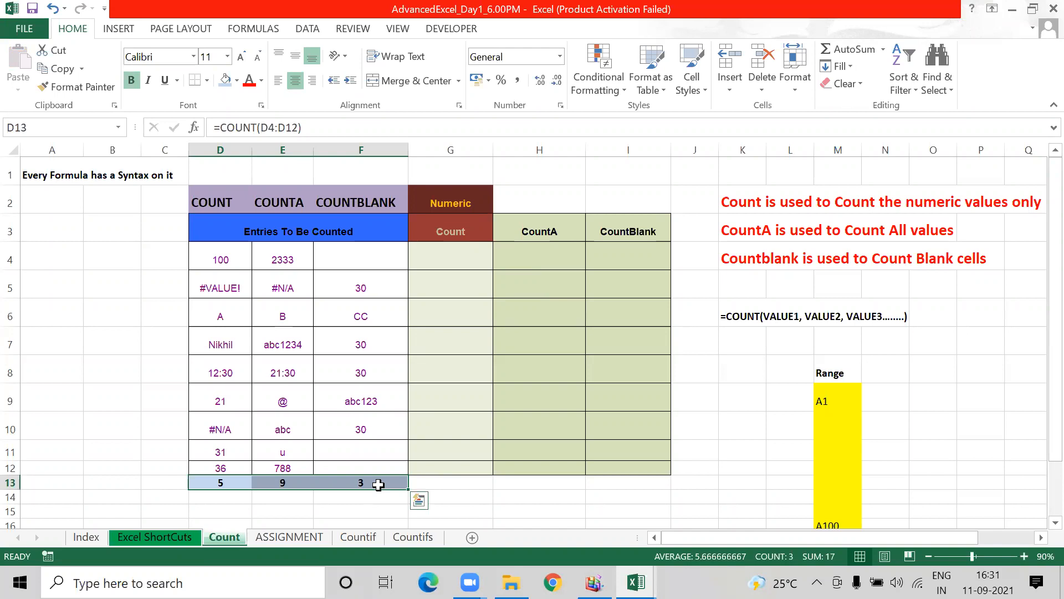
{"action": "key", "text": "ctrl+Up"}
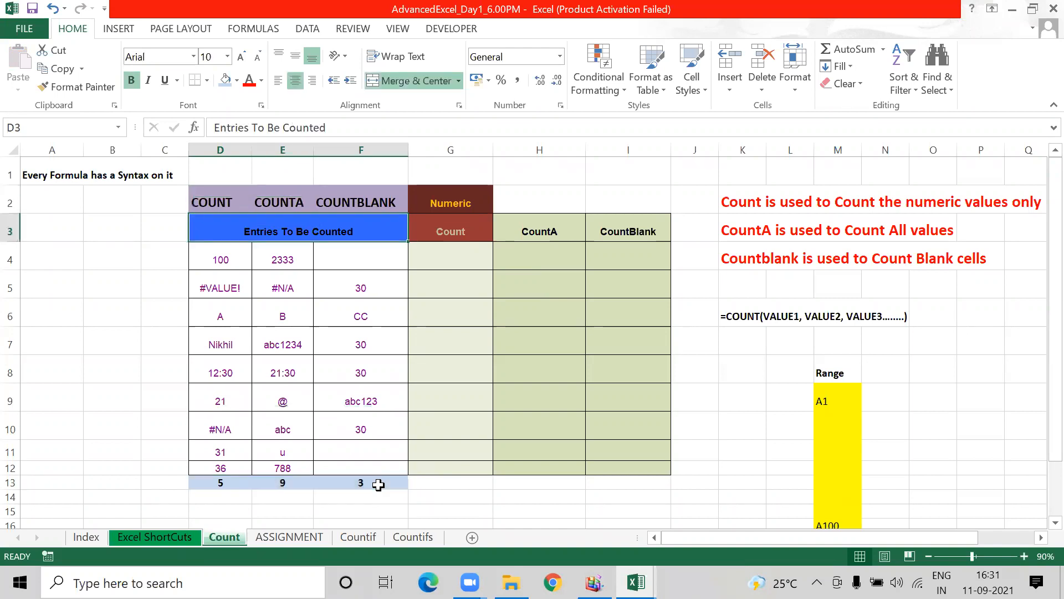
{"action": "key", "text": "Down"}
{"action": "key", "text": "ctrl+Down"}
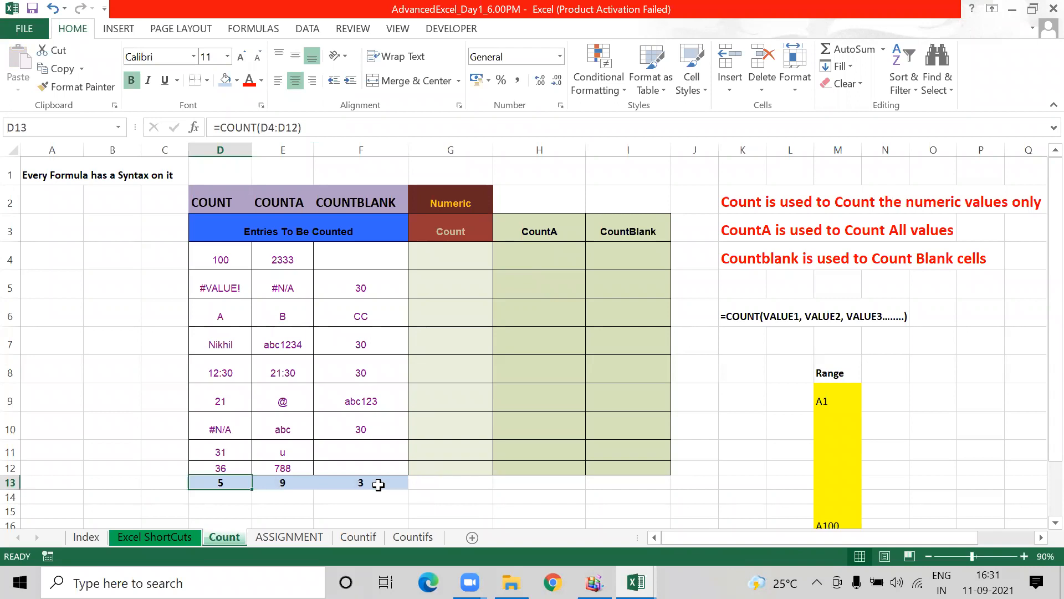
{"action": "key", "text": "Down"}
{"action": "key", "text": "Up"}
{"action": "key", "text": "Left"}
{"action": "key", "text": "Left"}
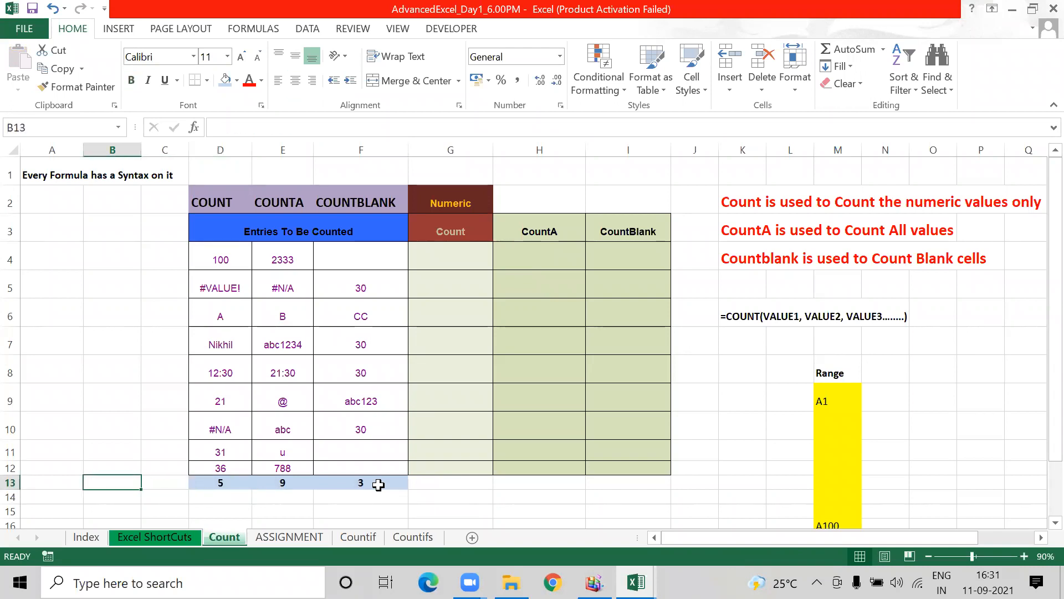
{"action": "key", "text": "Right"}
{"action": "key", "text": "Right"}
{"action": "key", "text": "Right"}
{"action": "key", "text": "Right"}
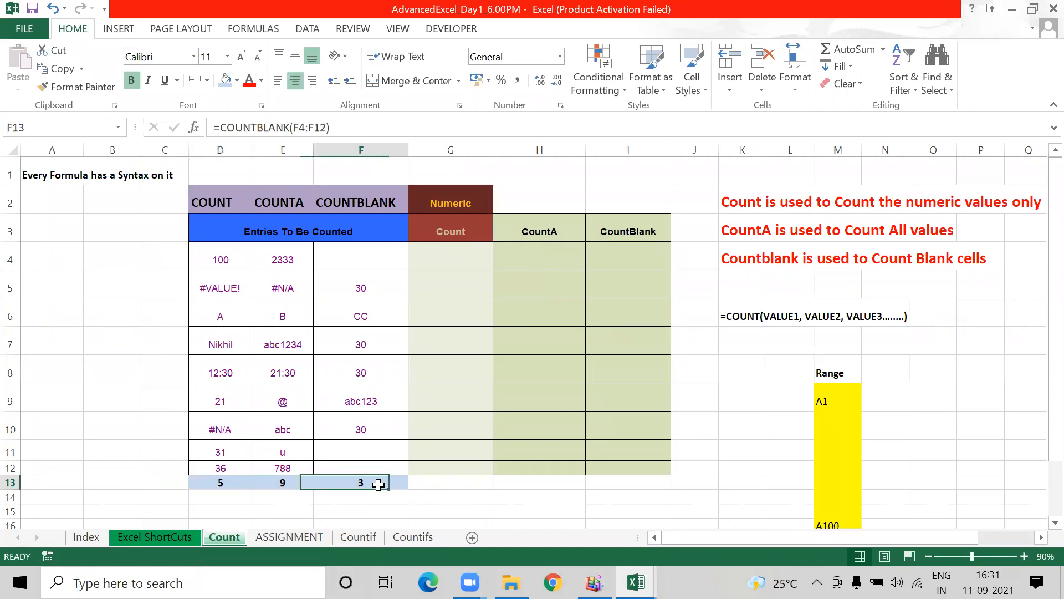
{"action": "key", "text": "Left"}
{"action": "key", "text": "Left"}
{"action": "key", "text": "Right"}
{"action": "key", "text": "Right"}
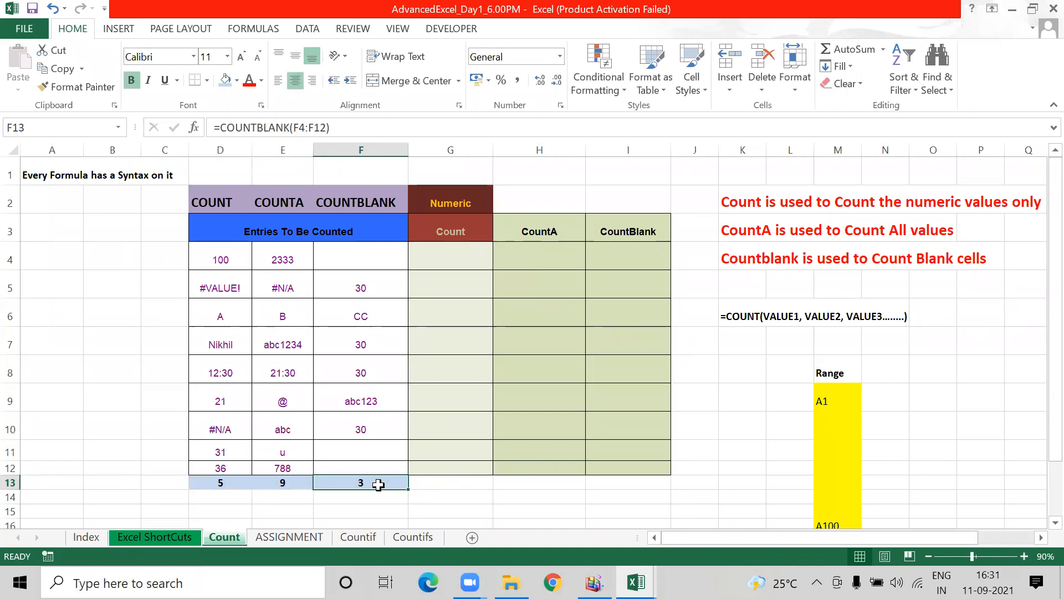
{"action": "key", "text": "Left"}
{"action": "key", "text": "Left"}
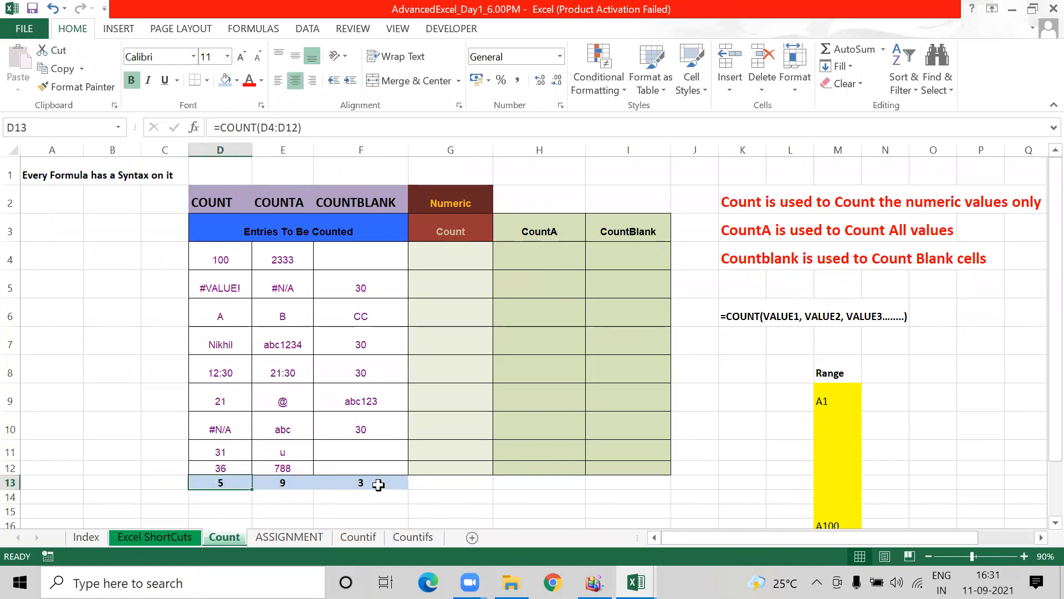
- Examine the entries in D4:D12 that the COUNT formula in D13 covers, up to the column's header
{"action": "key", "text": "Up"}
{"action": "key", "text": "shift+Up"}
{"action": "key", "text": "shift+Up"}
{"action": "key", "text": "shift+Up"}
{"action": "key", "text": "shift+Up"}
{"action": "key", "text": "shift+Up"}
{"action": "key", "text": "shift+Up"}
{"action": "key", "text": "shift+Up"}
{"action": "key", "text": "shift+Up"}
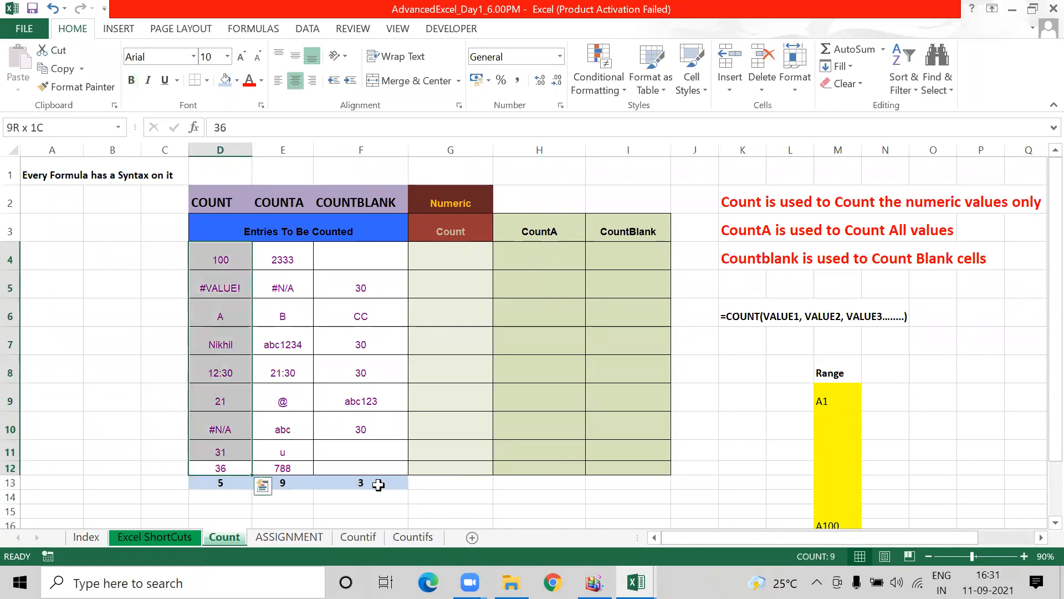
{"action": "key", "text": "Down"}
{"action": "key", "text": "Up"}
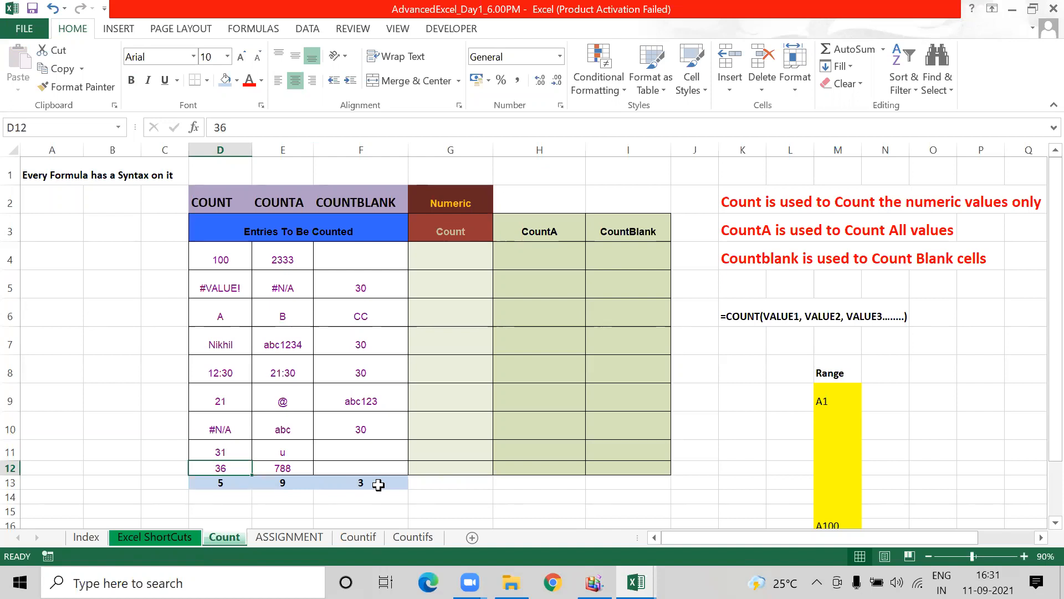
{"action": "key", "text": "ctrl+Up"}
{"action": "key", "text": "ctrl+Up"}
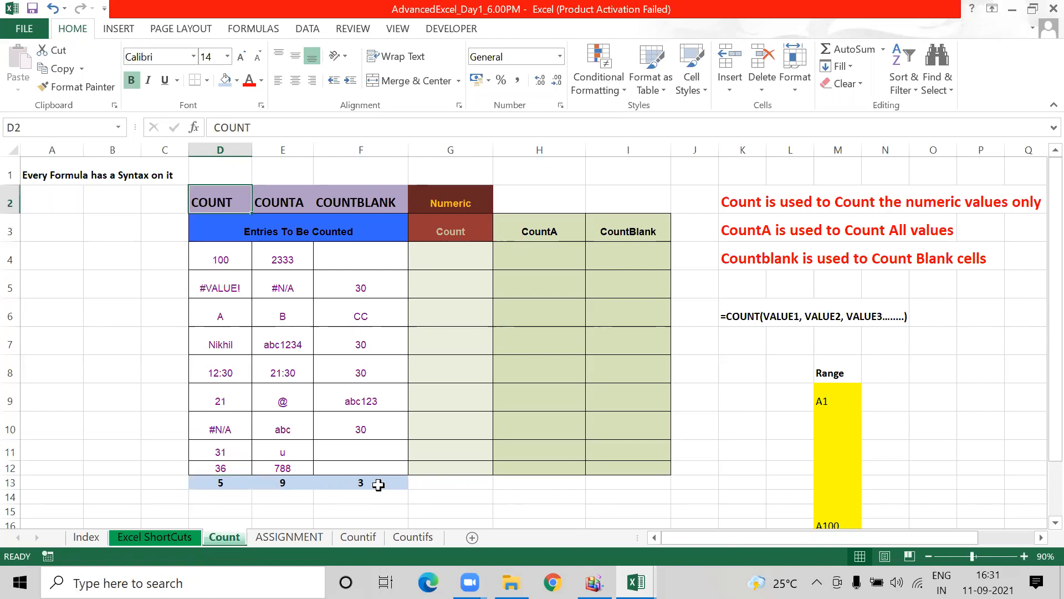
- Look over the empty Count column alongside the entries, starting from G4
{"action": "key", "text": "Down"}
{"action": "key", "text": "Down"}
{"action": "key", "text": "Right"}
{"action": "key", "text": "Right"}
{"action": "key", "text": "Right"}
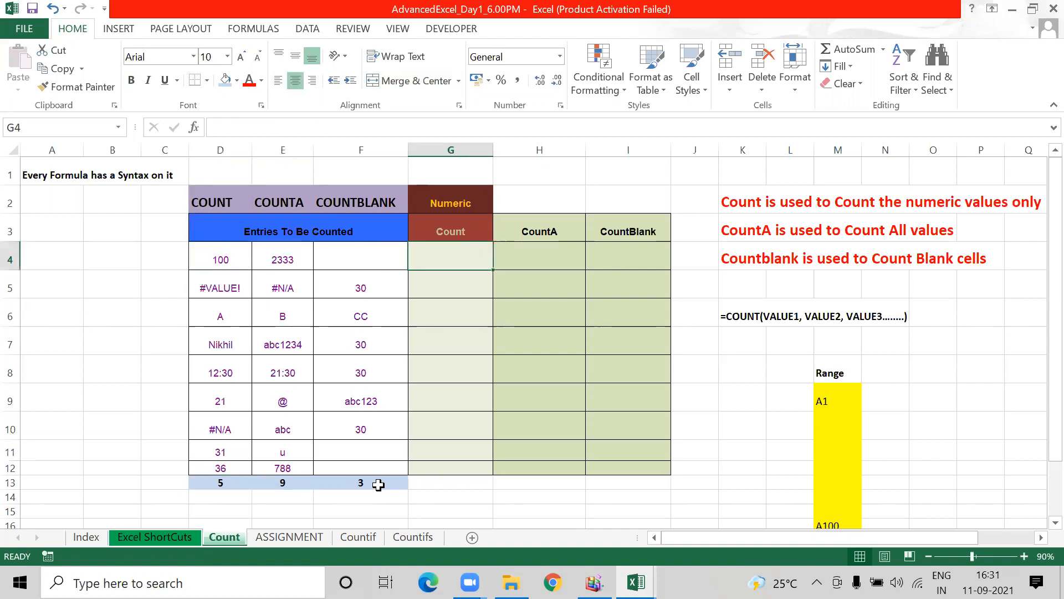
{"action": "key", "text": "Down"}
{"action": "key", "text": "Down"}
{"action": "key", "text": "Down"}
{"action": "key", "text": "Down"}
{"action": "key", "text": "Down"}
{"action": "key", "text": "Up"}
{"action": "key", "text": "Up"}
{"action": "key", "text": "Up"}
{"action": "key", "text": "Up"}
{"action": "key", "text": "Up"}
{"action": "key", "text": "Left"}
{"action": "key", "text": "Left"}
{"action": "key", "text": "Left"}
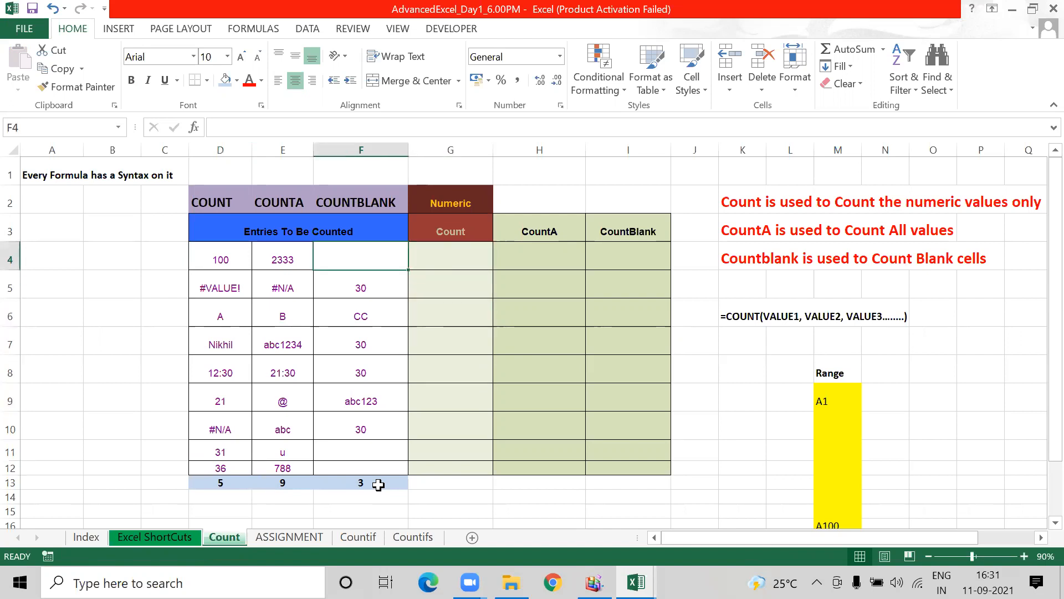
- Examine the Entries To Be Counted block and the empty Count, CountA and CountBlank columns beside it
{"action": "key", "text": "Up"}
{"action": "key", "text": "shift+Down"}
{"action": "key", "text": "shift+Down"}
{"action": "key", "text": "shift+Down"}
{"action": "key", "text": "shift+Down"}
{"action": "key", "text": "shift+Down"}
{"action": "key", "text": "shift+Down"}
{"action": "key", "text": "shift+Down"}
{"action": "key", "text": "shift+Down"}
{"action": "key", "text": "shift+Down"}
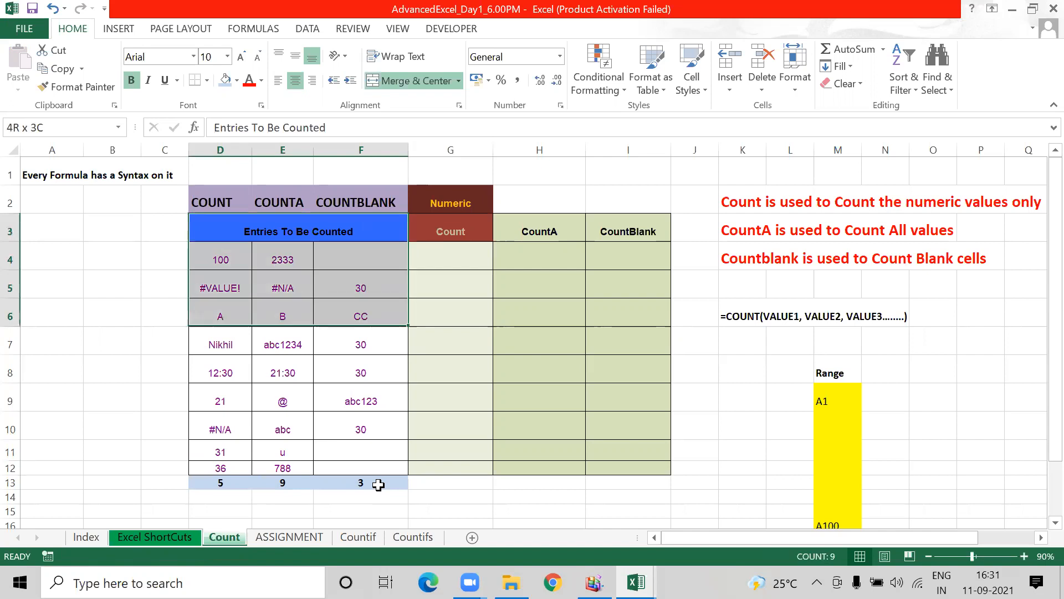
{"action": "key", "text": "Right"}
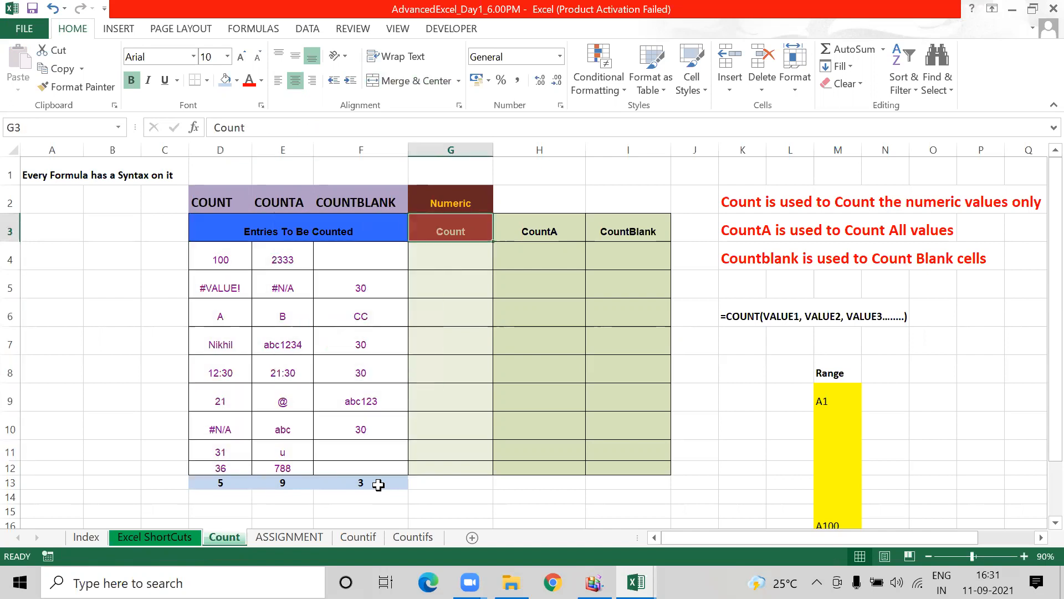
{"action": "key", "text": "shift+Right"}
{"action": "key", "text": "shift+Right"}
{"action": "key", "text": "shift+Down"}
{"action": "key", "text": "shift+Down"}
{"action": "key", "text": "shift+Down"}
{"action": "key", "text": "shift+Down"}
{"action": "key", "text": "shift+Down"}
{"action": "key", "text": "shift+Down"}
{"action": "key", "text": "shift+Down"}
{"action": "key", "text": "shift+Down"}
{"action": "key", "text": "shift+Down"}
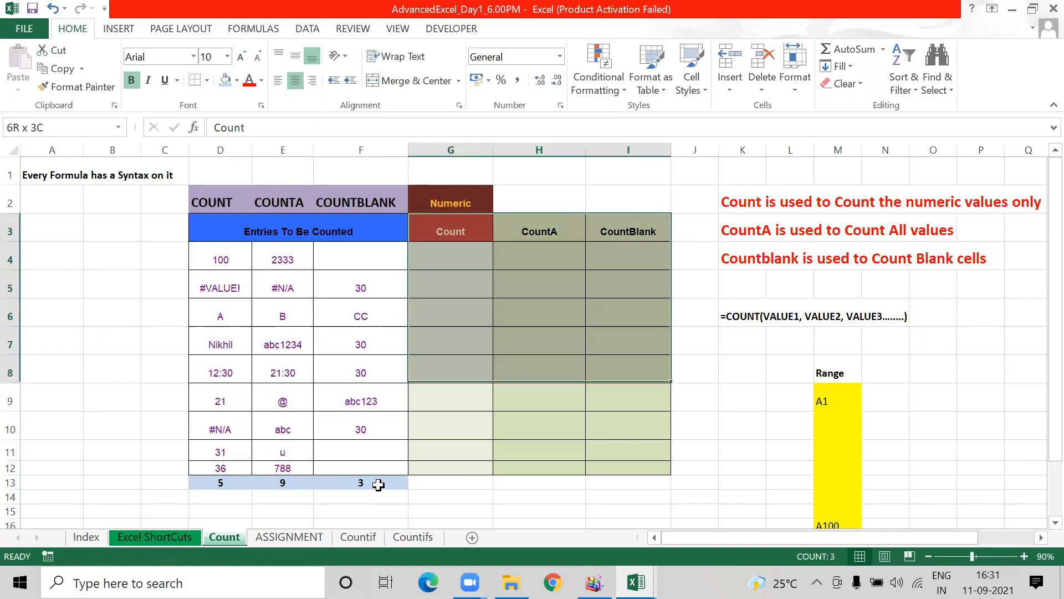
- Enter =COUNT(D4:F4) in G4 to count the numeric entries of row 4
{"action": "key", "text": "Up"}
{"action": "key", "text": "Down"}
{"action": "key", "text": "Down"}
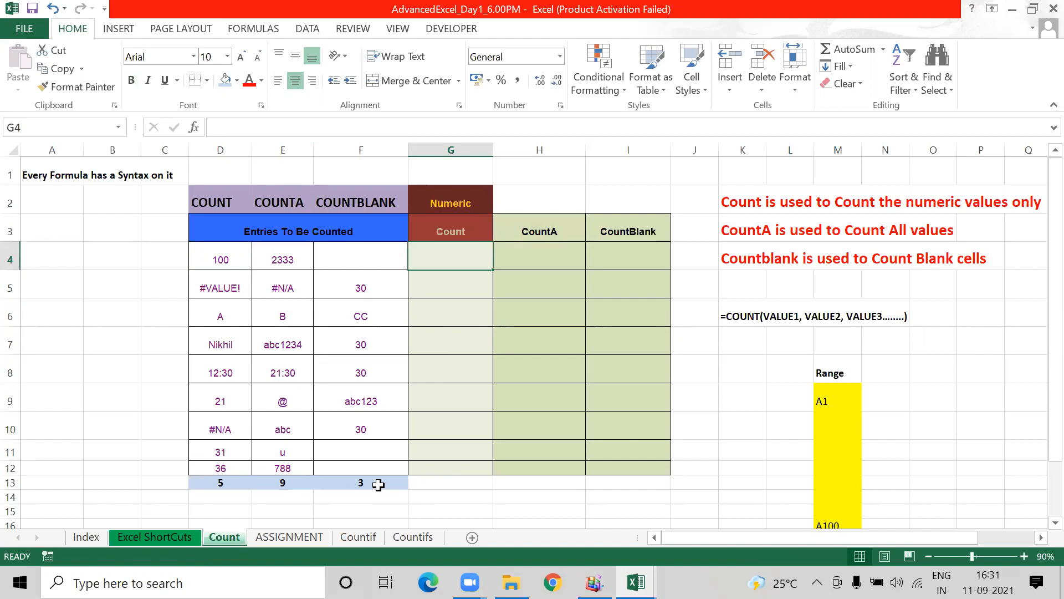
{"action": "type", "text": "=count"}
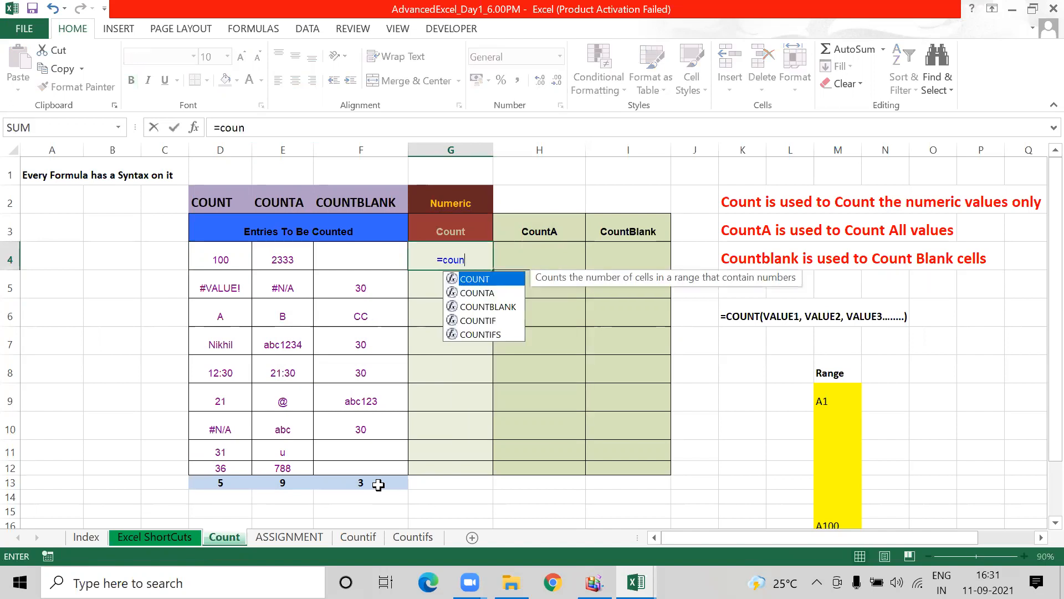
{"action": "key", "text": "Tab"}
{"action": "key", "text": "Left"}
{"action": "key", "text": "Left"}
{"action": "key", "text": "Left"}
{"action": "key", "text": "shift+Right"}
{"action": "key", "text": "shift+Right"}
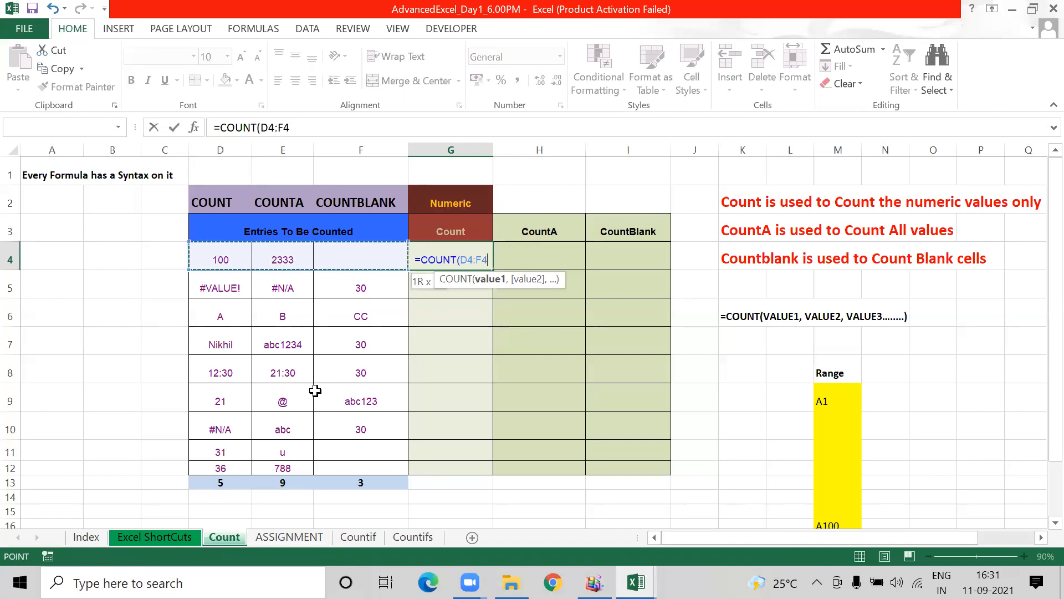
{"action": "key", "text": "ctrl+Return"}
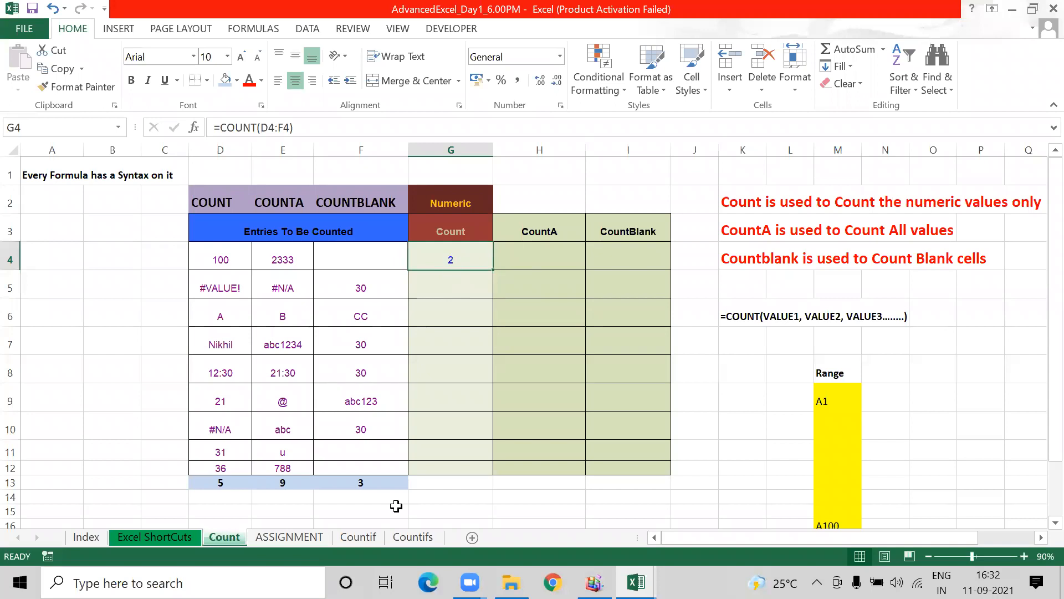
- Fill the COUNT formula from G4 down through G12
{"action": "key", "text": "shift+Down"}
{"action": "key", "text": "shift+Down"}
{"action": "key", "text": "shift+Down"}
{"action": "key", "text": "shift+Down"}
{"action": "key", "text": "shift+Down"}
{"action": "key", "text": "shift+Down"}
{"action": "key", "text": "shift+Down"}
{"action": "key", "text": "shift+Down"}
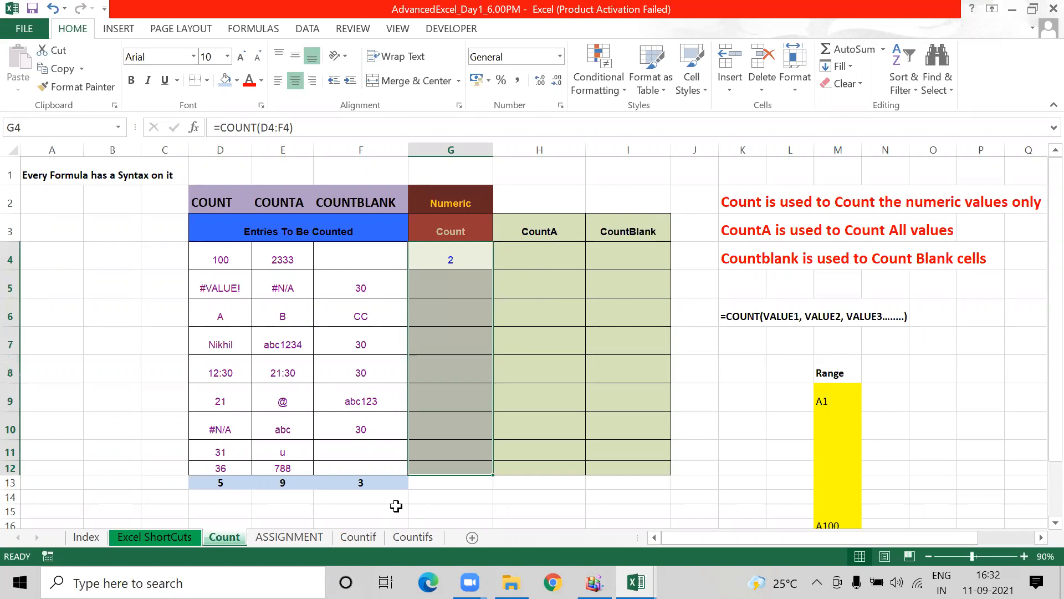
{"action": "key", "text": "ctrl+d"}
- Check the filled COUNT results in column G, comparing G6 with the text entries in D6:F6
{"action": "key", "text": "Down"}
{"action": "key", "text": "Down"}
{"action": "key", "text": "Down"}
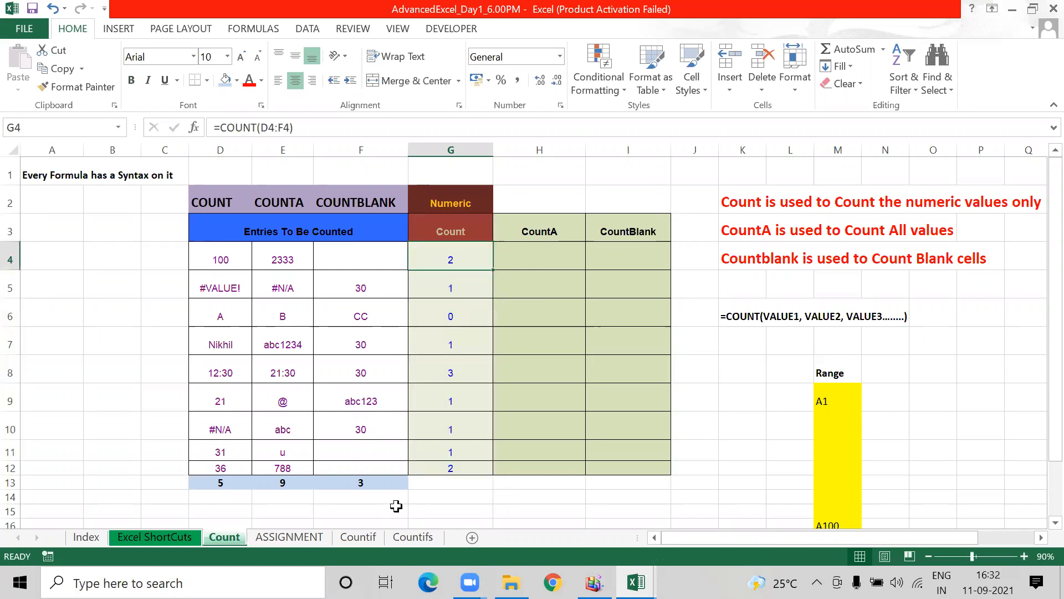
{"action": "key", "text": "Down"}
{"action": "key", "text": "Down"}
{"action": "key", "text": "Down"}
{"action": "key", "text": "Down"}
{"action": "key", "text": "Up"}
{"action": "key", "text": "Up"}
{"action": "key", "text": "Up"}
{"action": "key", "text": "Up"}
{"action": "key", "text": "Up"}
{"action": "key", "text": "Left"}
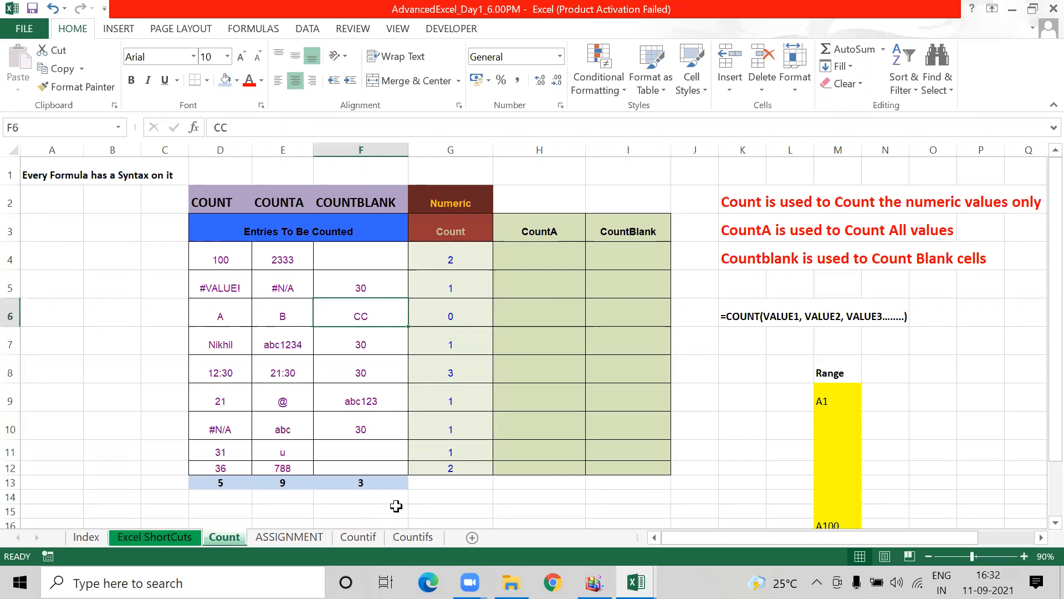
{"action": "key", "text": "shift+Left"}
{"action": "key", "text": "shift+Left"}
{"action": "key", "text": "Right"}
- Compare the COUNT result in G8 with the time and number entries in D8:F8
{"action": "key", "text": "Down"}
{"action": "key", "text": "Down"}
{"action": "key", "text": "Down"}
{"action": "key", "text": "Up"}
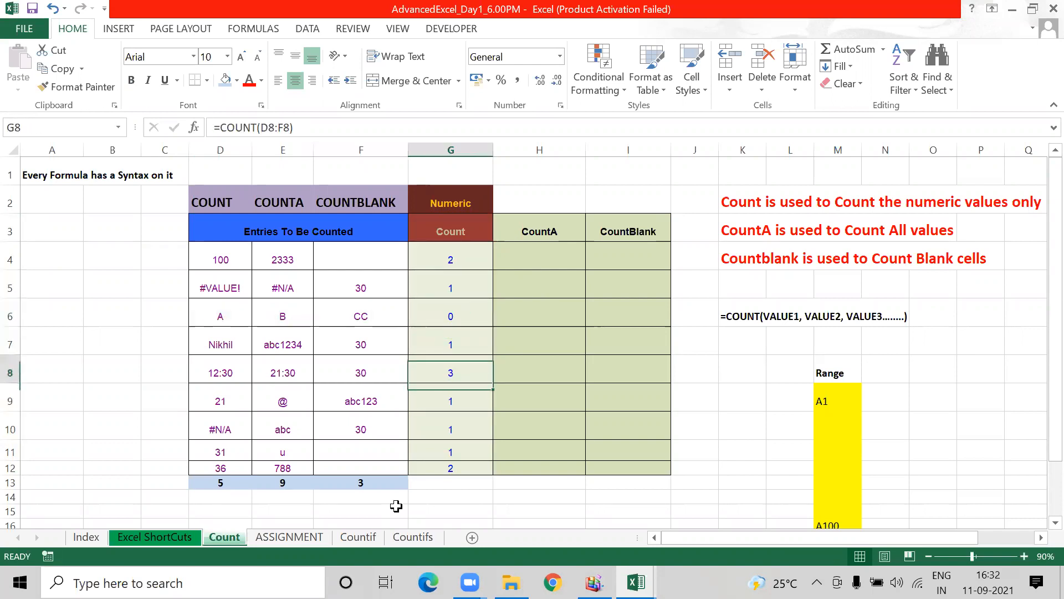
{"action": "key", "text": "Left"}
{"action": "key", "text": "shift+Left"}
{"action": "key", "text": "shift+Left"}
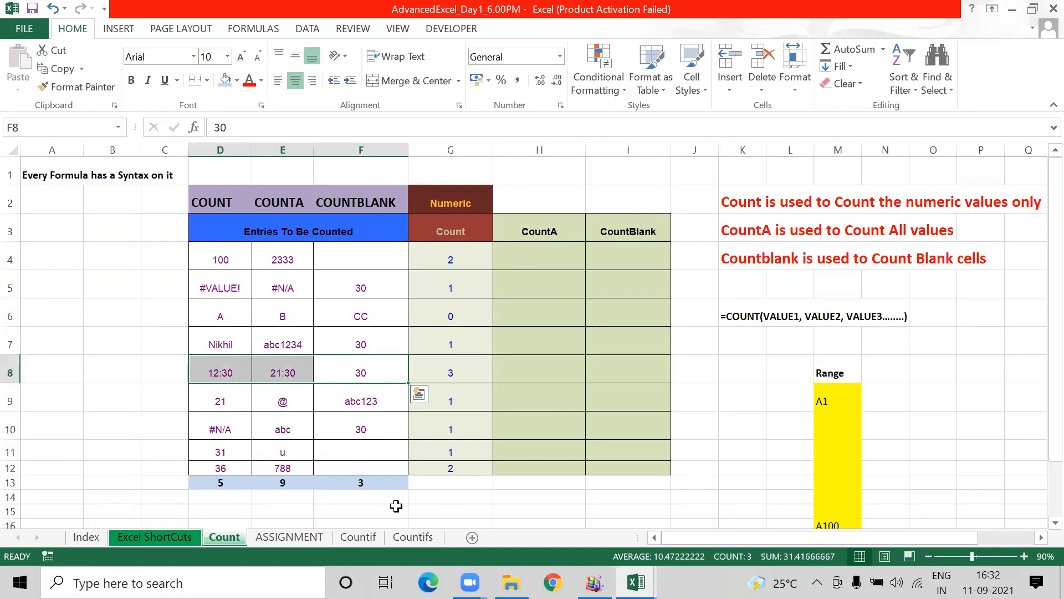
- Review the COUNT results in the last rows and across the whole range G4:G12
{"action": "key", "text": "Down"}
{"action": "key", "text": "Down"}
{"action": "key", "text": "Right"}
{"action": "key", "text": "Down"}
{"action": "key", "text": "Down"}
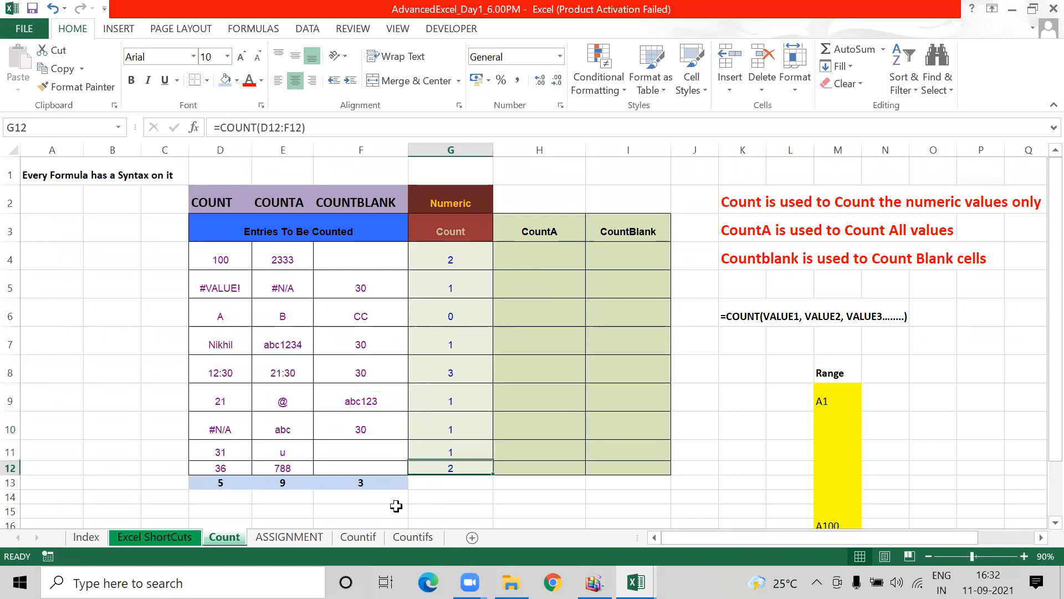
{"action": "key", "text": "shift+Up"}
{"action": "key", "text": "shift+Up"}
{"action": "key", "text": "shift+Up"}
{"action": "key", "text": "shift+Up"}
{"action": "key", "text": "shift+Up"}
{"action": "key", "text": "shift+Up"}
{"action": "key", "text": "shift+Up"}
{"action": "key", "text": "shift+Up"}
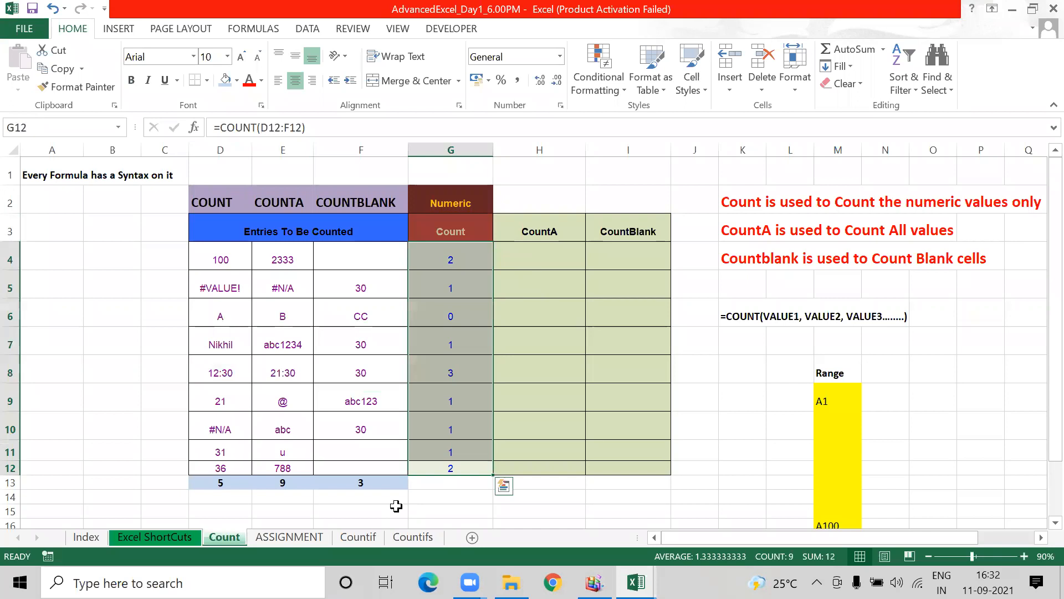
- Examine the CountA and CountBlank columns in H3:I12 that still need formulas
{"action": "key", "text": "Right"}
{"action": "key", "text": "Right"}
{"action": "key", "text": "Up"}
{"action": "key", "text": "Left"}
{"action": "key", "text": "Left"}
{"action": "key", "text": "Up"}
{"action": "key", "text": "Up"}
{"action": "key", "text": "Up"}
{"action": "key", "text": "Up"}
{"action": "key", "text": "Up"}
{"action": "key", "text": "Up"}
{"action": "key", "text": "Up"}
{"action": "key", "text": "Up"}
{"action": "key", "text": "Up"}
{"action": "key", "text": "Down"}
{"action": "key", "text": "Right"}
{"action": "key", "text": "shift+Right"}
{"action": "key", "text": "shift+Down"}
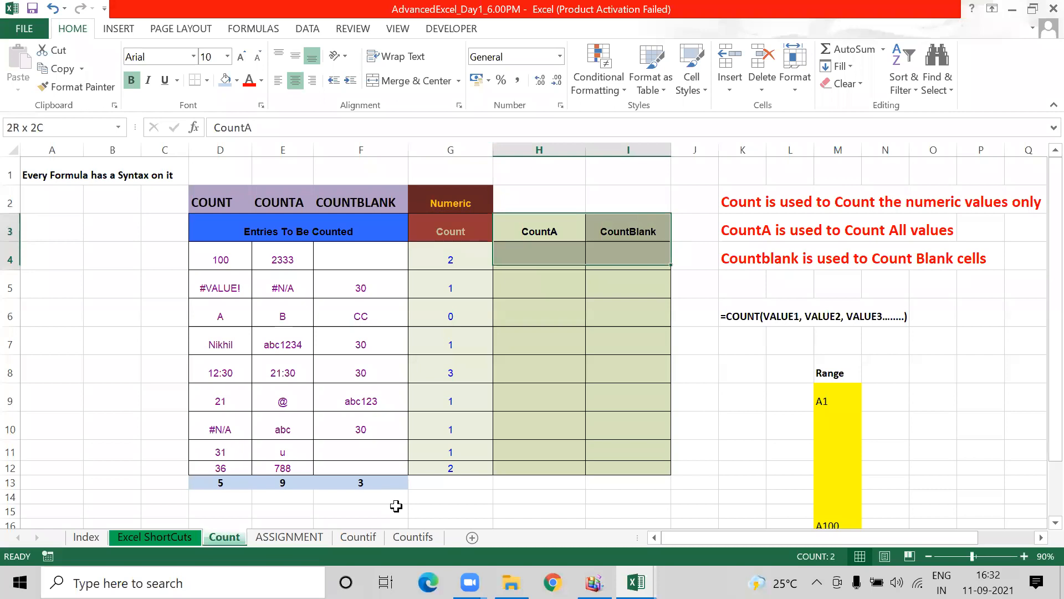
{"action": "key", "text": "shift+Down"}
{"action": "key", "text": "shift+Down"}
{"action": "key", "text": "shift+Down"}
{"action": "key", "text": "shift+Down"}
{"action": "key", "text": "shift+Down"}
{"action": "key", "text": "shift+Down"}
{"action": "key", "text": "shift+Down"}
{"action": "key", "text": "shift+Down"}
{"action": "key", "text": "shift+Down"}
{"action": "key", "text": "shift+Down"}
{"action": "key", "text": "shift+Up"}
{"action": "key", "text": "shift+Up"}
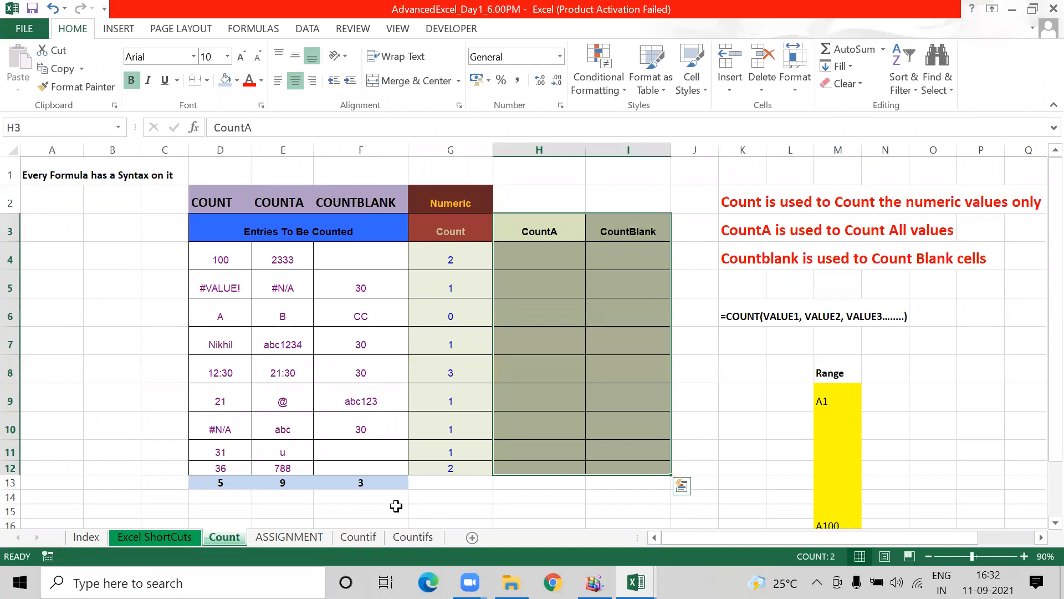
{"action": "key", "text": "Up"}
{"action": "key", "text": "Up"}
{"action": "key", "text": "Down"}
{"action": "key", "text": "Down"}
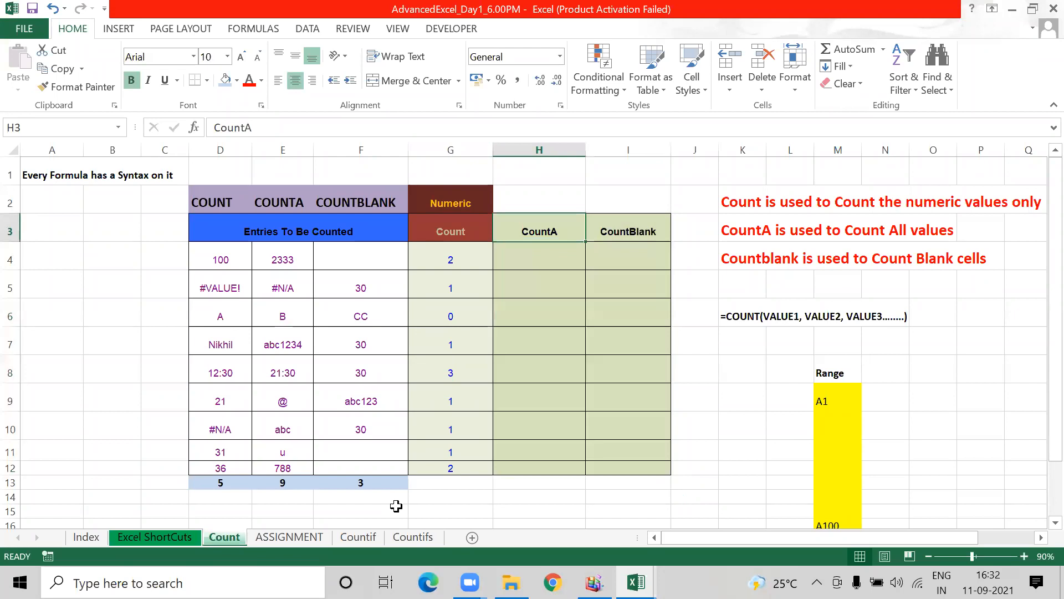
- Compare the completed Count column with the first empty cells under CountA and CountBlank
{"action": "key", "text": "Left"}
{"action": "key", "text": "Down"}
{"action": "key", "text": "ctrl+shift+Down"}
{"action": "key", "text": "Up"}
{"action": "key", "text": "Right"}
{"action": "key", "text": "Down"}
{"action": "key", "text": "Up"}
{"action": "key", "text": "Right"}
{"action": "key", "text": "Down"}
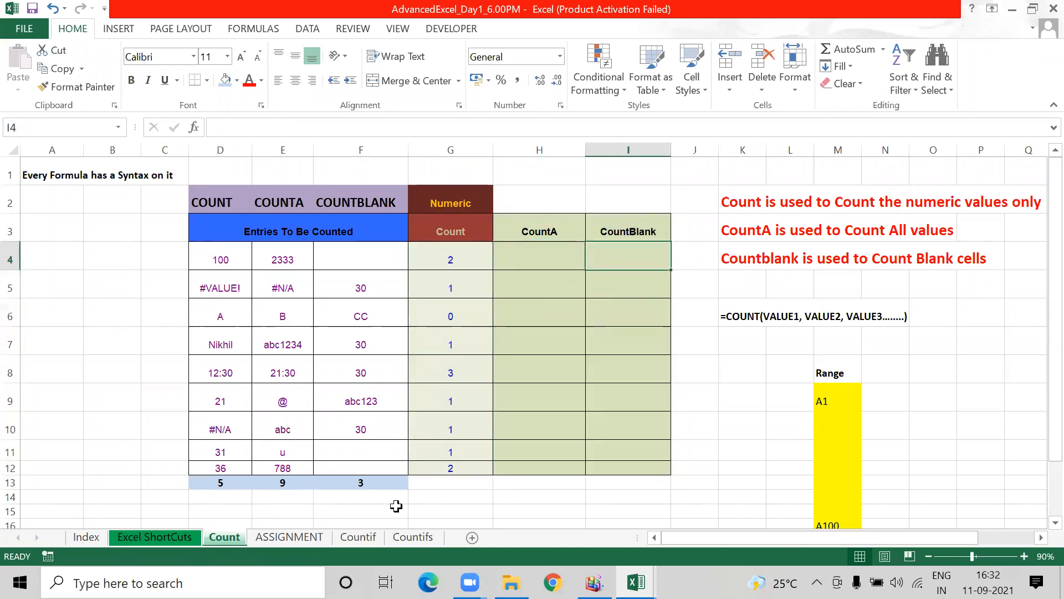
- Highlight the empty CountA and CountBlank cells H4:I12, and return to the COUNT heading in D2
{"action": "key", "text": "Left"}
{"action": "key", "text": "shift+Down"}
{"action": "key", "text": "shift+Down"}
{"action": "key", "text": "shift+Down"}
{"action": "key", "text": "shift+Down"}
{"action": "key", "text": "shift+Down"}
{"action": "key", "text": "shift+Down"}
{"action": "key", "text": "shift+Down"}
{"action": "key", "text": "shift+Down"}
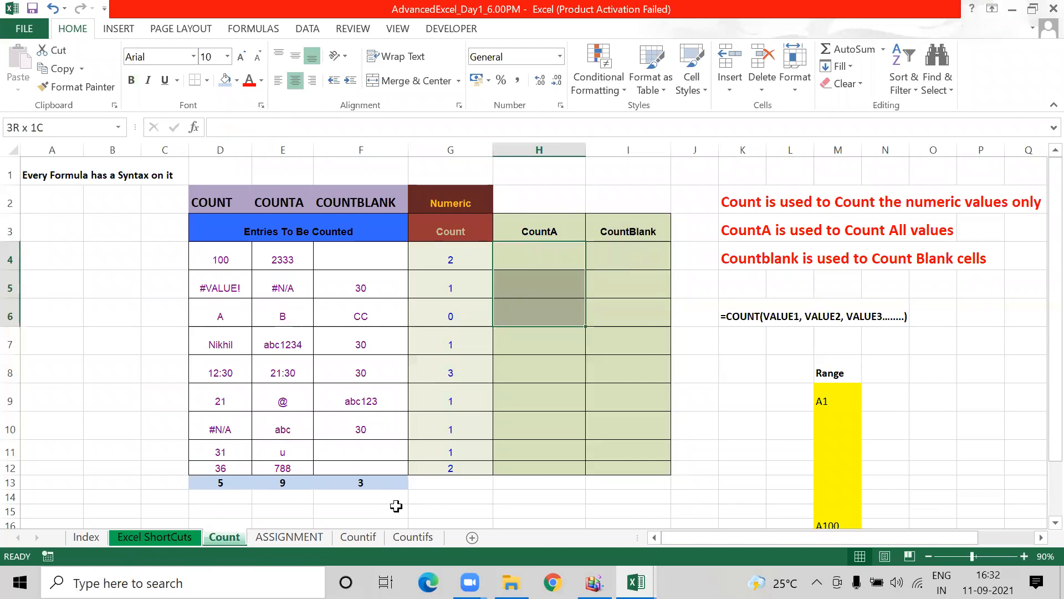
{"action": "key", "text": "shift+Right"}
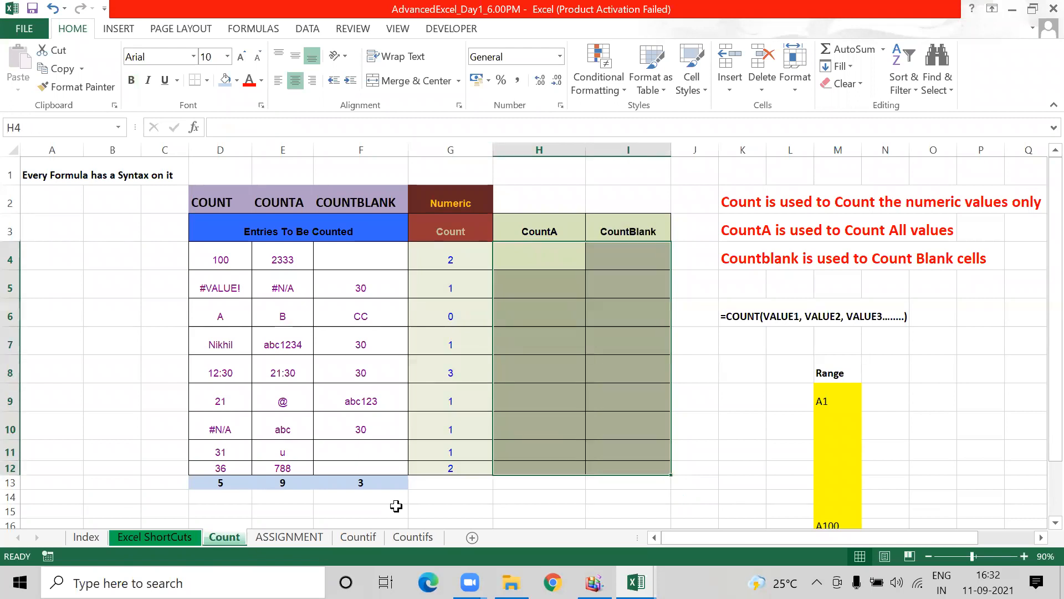
{"action": "key", "text": "Left"}
{"action": "key", "text": "Left"}
{"action": "key", "text": "Left"}
{"action": "key", "text": "Left"}
{"action": "key", "text": "Up"}
{"action": "key", "text": "Up"}
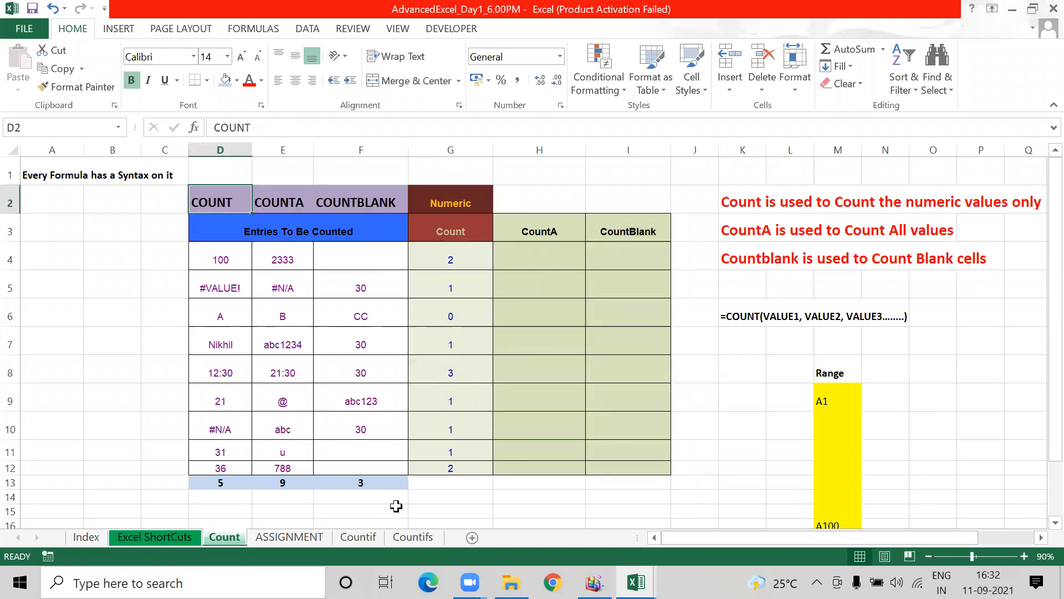
- Switch to the ASSIGNMENT sheet and go to its first data cell, B2
{"action": "key", "text": "ctrl+Page_Down"}
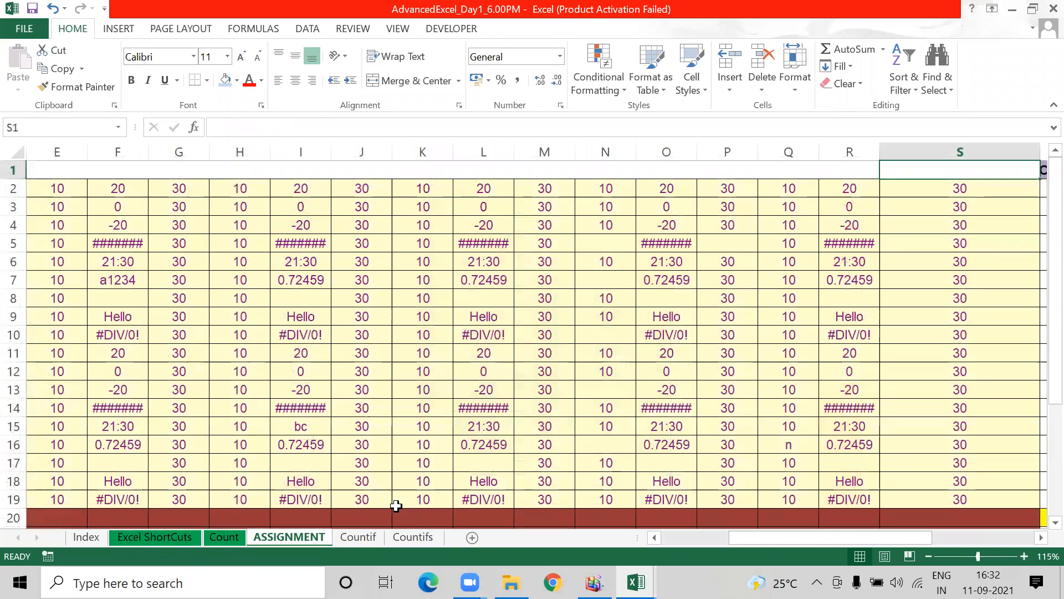
{"action": "key", "text": "ctrl+Home"}
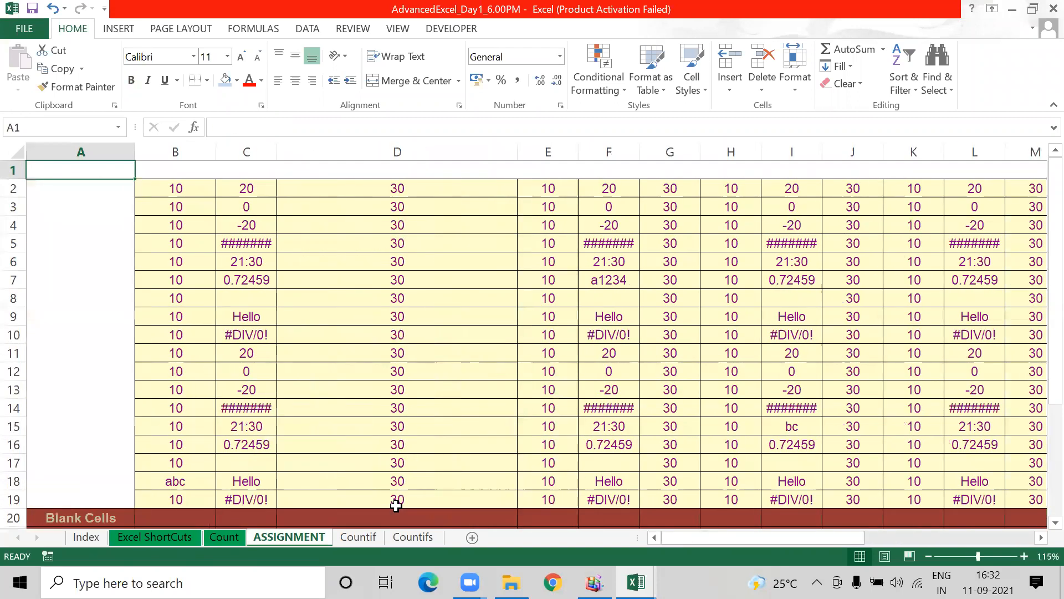
{"action": "key", "text": "Down"}
{"action": "key", "text": "Right"}
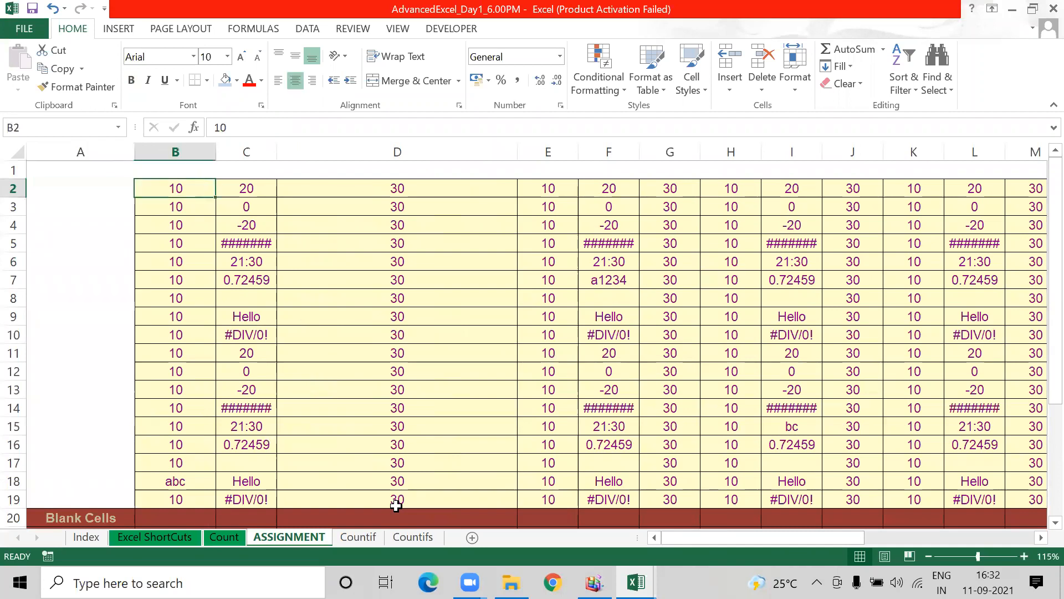
- Highlight the whole block of assignment entries from B2 to S19
{"action": "key", "text": "shift+Right"}
{"action": "key", "text": "shift+Right"}
{"action": "key", "text": "shift+Right"}
{"action": "key", "text": "shift+Right"}
{"action": "key", "text": "shift+Right"}
{"action": "key", "text": "shift+Right"}
{"action": "key", "text": "shift+Right"}
{"action": "key", "text": "shift+Right"}
{"action": "key", "text": "shift+Right"}
{"action": "key", "text": "shift+Right"}
{"action": "key", "text": "shift+Right"}
{"action": "key", "text": "shift+Right"}
{"action": "key", "text": "shift+Right"}
{"action": "key", "text": "shift+Right"}
{"action": "key", "text": "shift+Right"}
{"action": "key", "text": "shift+Right"}
{"action": "key", "text": "shift+Right"}
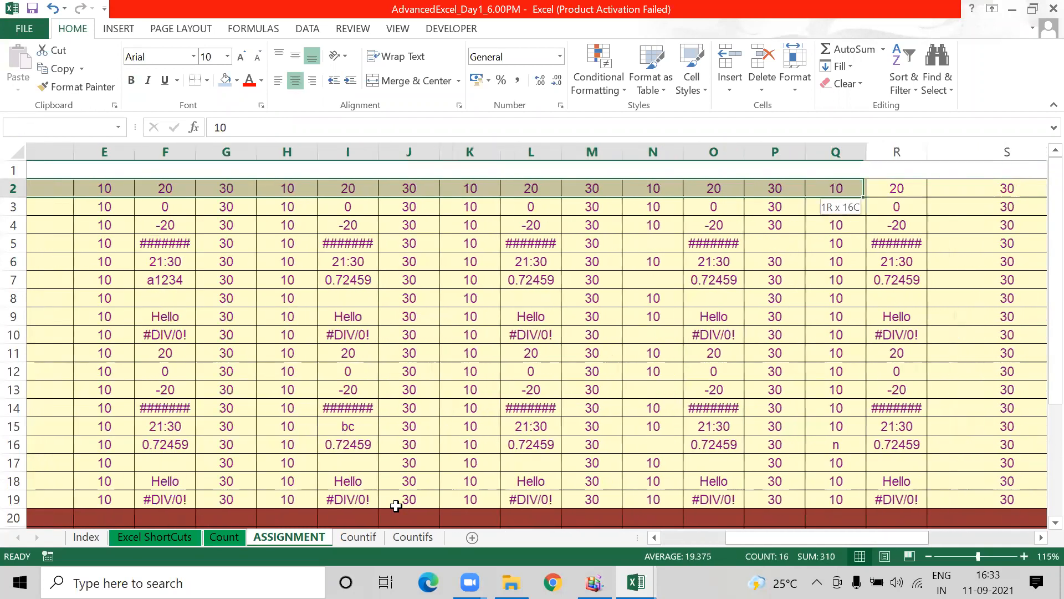
{"action": "key", "text": "ctrl+shift+Down"}
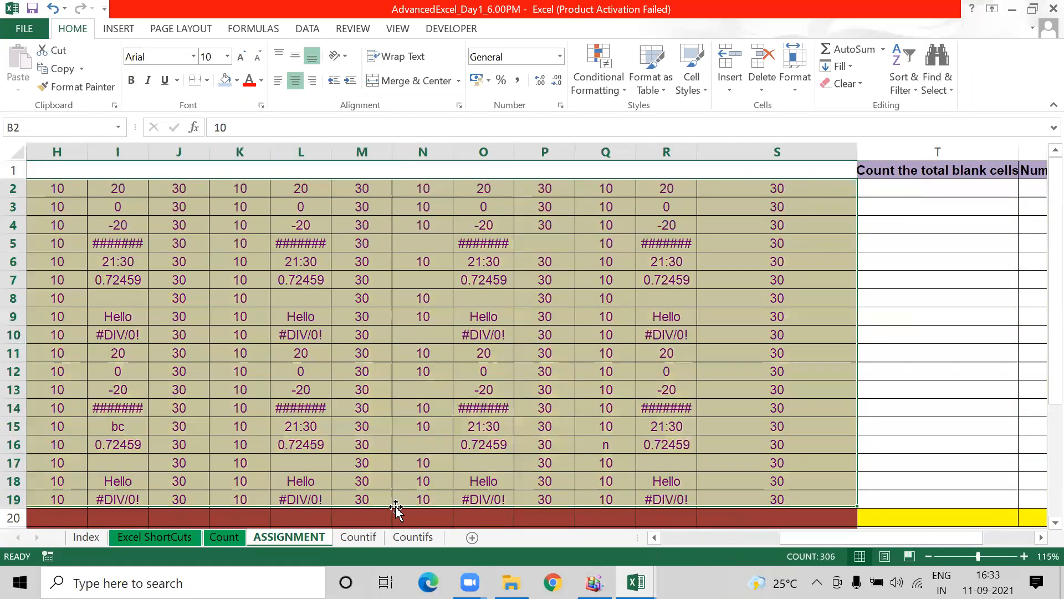
- Examine the Blank Cells, Numaric Values and All Values row labels in A20:A22 beneath the entries
{"action": "key", "text": "Up"}
{"action": "key", "text": "Down"}
{"action": "key", "text": "Left"}
{"action": "key", "text": "Right"}
{"action": "key", "text": "ctrl+Down"}
{"action": "key", "text": "Down"}
{"action": "key", "text": "Down"}
{"action": "key", "text": "Down"}
{"action": "key", "text": "Up"}
{"action": "key", "text": "Up"}
{"action": "key", "text": "Left"}
{"action": "key", "text": "Down"}
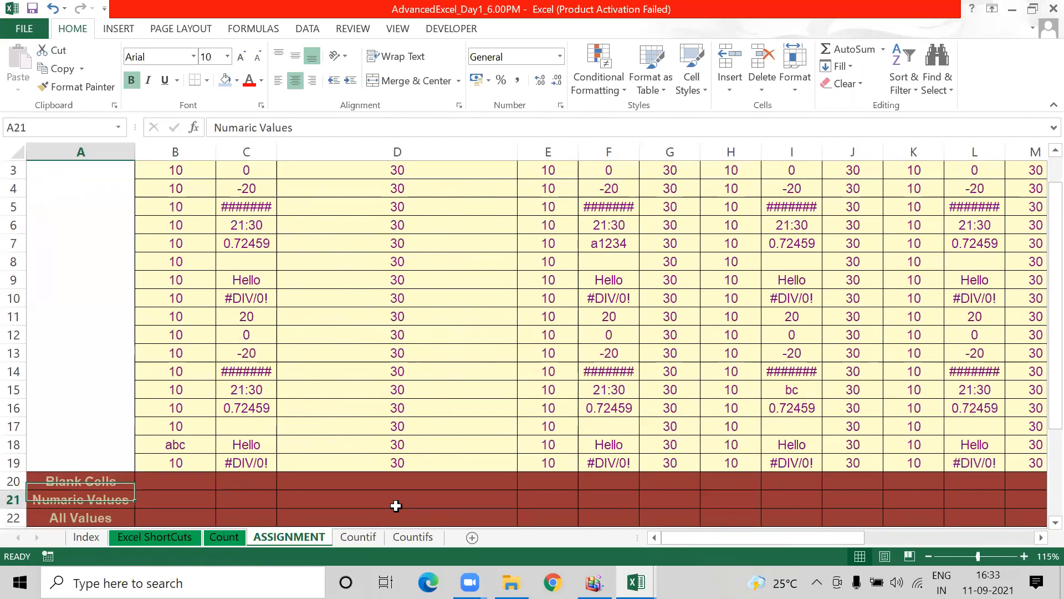
{"action": "key", "text": "Down"}
{"action": "key", "text": "Down"}
{"action": "key", "text": "Up"}
{"action": "key", "text": "Up"}
{"action": "key", "text": "Up"}
{"action": "key", "text": "Up"}
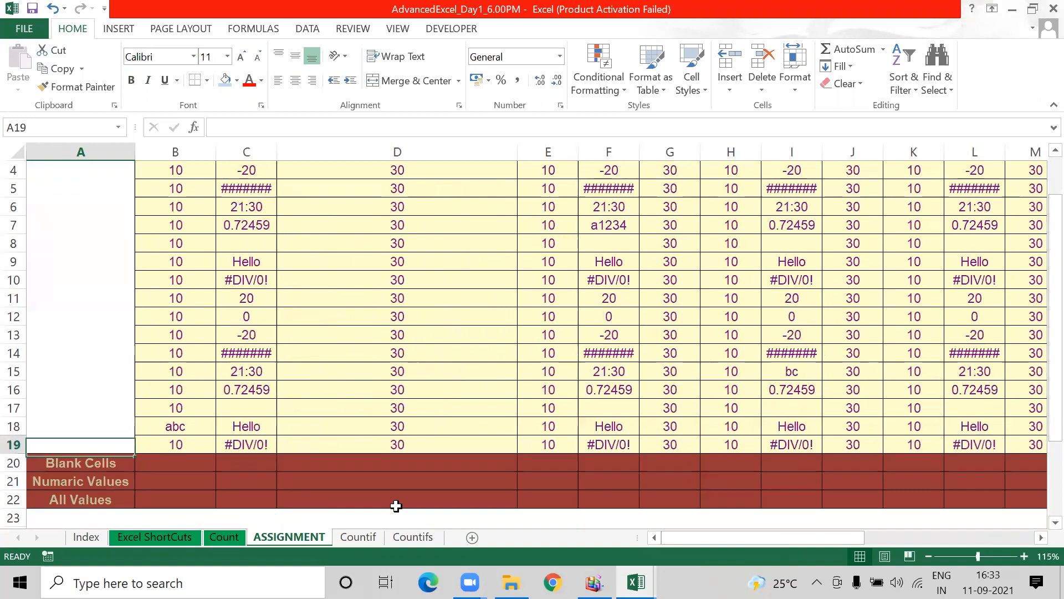
- Trace the empty Blank Cells row 20 from column B across to the yellow cell T20
{"action": "key", "text": "Right"}
{"action": "key", "text": "ctrl+Up"}
{"action": "key", "text": "ctrl+Down"}
{"action": "key", "text": "Down"}
{"action": "key", "text": "Left"}
{"action": "key", "text": "Right"}
{"action": "key", "text": "Right"}
{"action": "key", "text": "Right"}
{"action": "key", "text": "Right"}
{"action": "key", "text": "Right"}
{"action": "key", "text": "Right"}
{"action": "key", "text": "Right"}
{"action": "key", "text": "Right"}
{"action": "key", "text": "Right"}
{"action": "key", "text": "Right"}
{"action": "key", "text": "Right"}
{"action": "key", "text": "Right"}
{"action": "key", "text": "Right"}
{"action": "key", "text": "Right"}
{"action": "key", "text": "Right"}
{"action": "key", "text": "Right"}
{"action": "key", "text": "Right"}
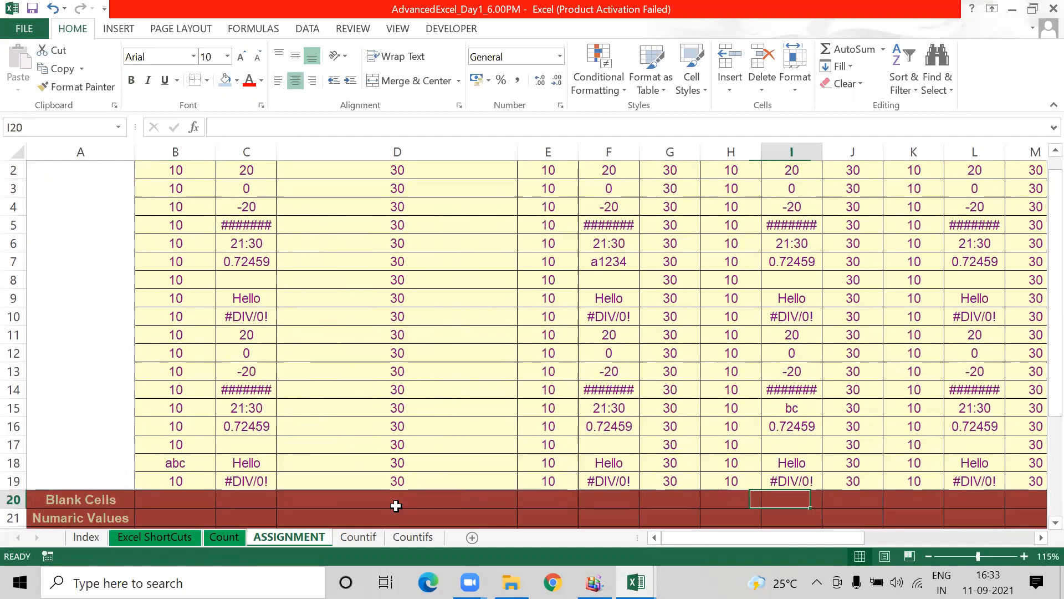
{"action": "key", "text": "Right"}
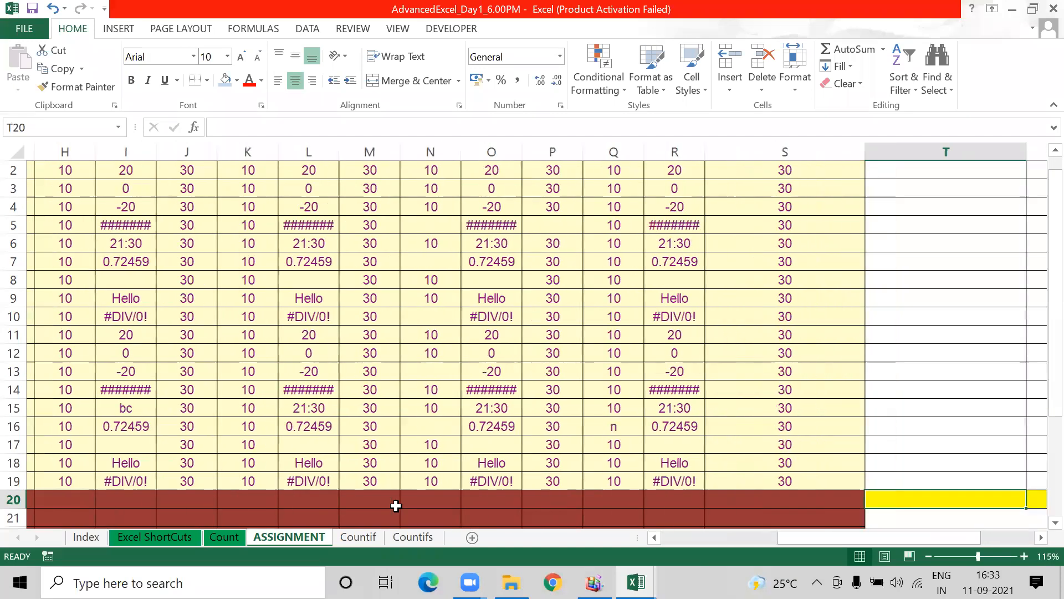
- Highlight the column S entries above the Blank Cells row and return to the label in A20
{"action": "key", "text": "shift+Up"}
{"action": "key", "text": "ctrl+shift+Up"}
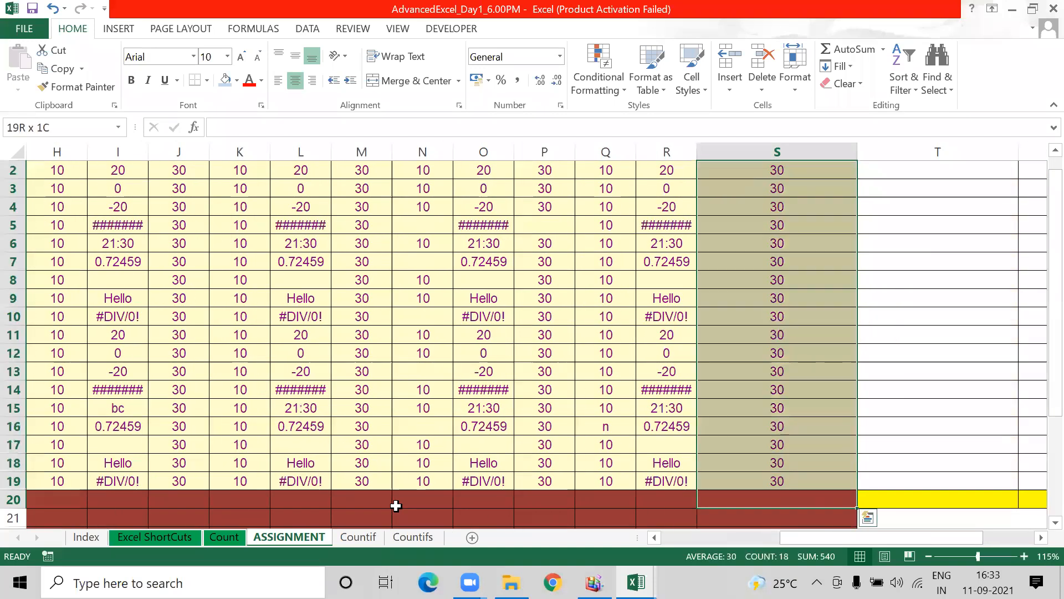
{"action": "key", "text": "ctrl+shift+Down"}
{"action": "key", "text": "shift+Down"}
{"action": "key", "text": "ctrl+Left"}
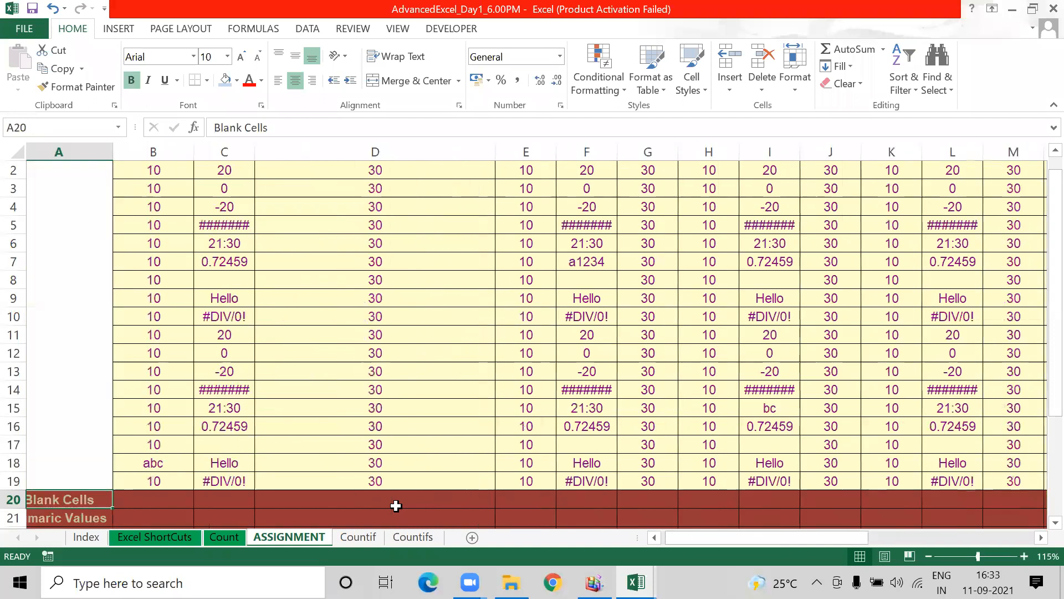
- Highlight the empty Numaric Values row 21 across all the data columns, starting at B21
{"action": "key", "text": "Down"}
{"action": "key", "text": "Right"}
{"action": "key", "text": "shift+Right"}
{"action": "key", "text": "shift+Right"}
{"action": "key", "text": "shift+Right"}
{"action": "key", "text": "shift+Right"}
{"action": "key", "text": "shift+Right"}
{"action": "key", "text": "shift+Right"}
{"action": "key", "text": "shift+Right"}
{"action": "key", "text": "shift+Right"}
{"action": "key", "text": "shift+Right"}
{"action": "key", "text": "shift+Right"}
{"action": "key", "text": "shift+Right"}
{"action": "key", "text": "shift+Right"}
{"action": "key", "text": "shift+Right"}
{"action": "key", "text": "shift+Right"}
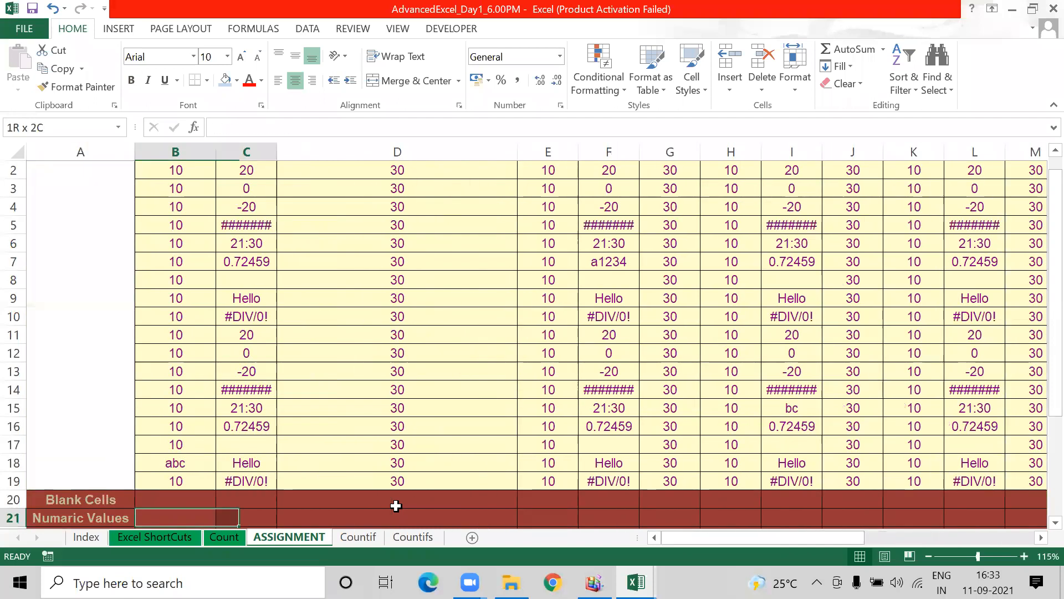
{"action": "key", "text": "shift+Right"}
{"action": "key", "text": "shift+Right"}
{"action": "key", "text": "shift+Right"}
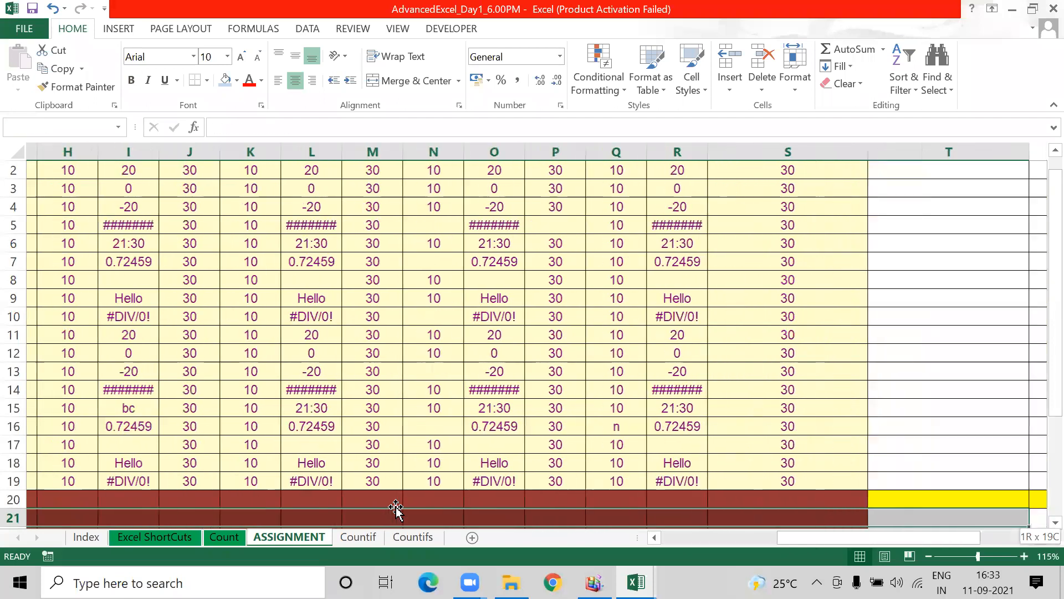
- Highlight the empty All Values cells B22:S22 that need formulas
{"action": "key", "text": "Left"}
{"action": "key", "text": "Down"}
{"action": "key", "text": "Down"}
{"action": "key", "text": "Up"}
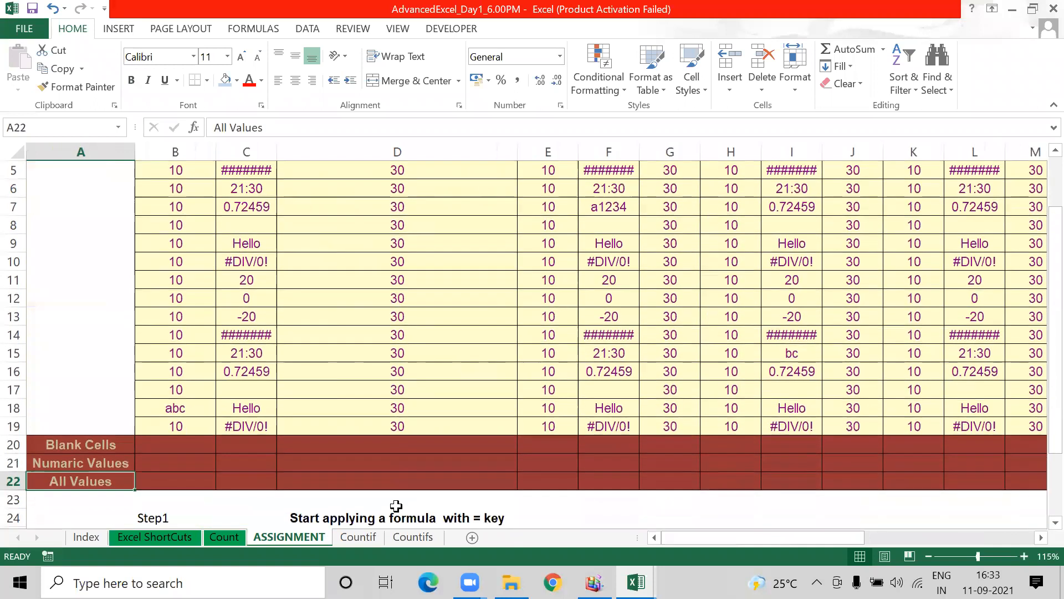
{"action": "key", "text": "Right"}
{"action": "key", "text": "shift+Right"}
{"action": "key", "text": "shift+Right"}
{"action": "key", "text": "shift+Right"}
{"action": "key", "text": "shift+Right"}
{"action": "key", "text": "shift+Right"}
{"action": "key", "text": "shift+Right"}
{"action": "key", "text": "shift+Right"}
{"action": "key", "text": "shift+Right"}
{"action": "key", "text": "shift+Right"}
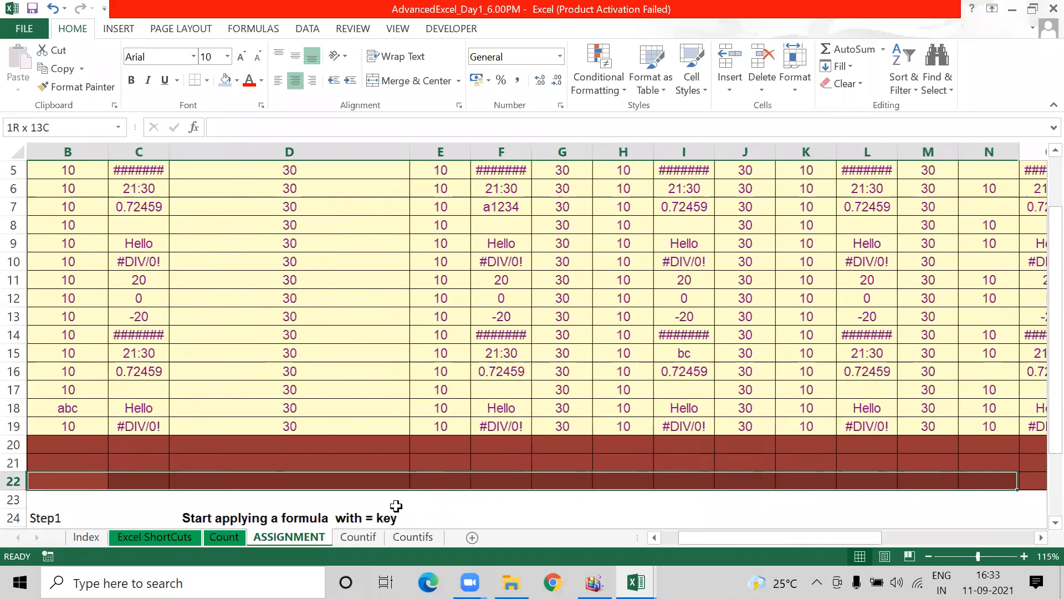
{"action": "key", "text": "shift+Left"}
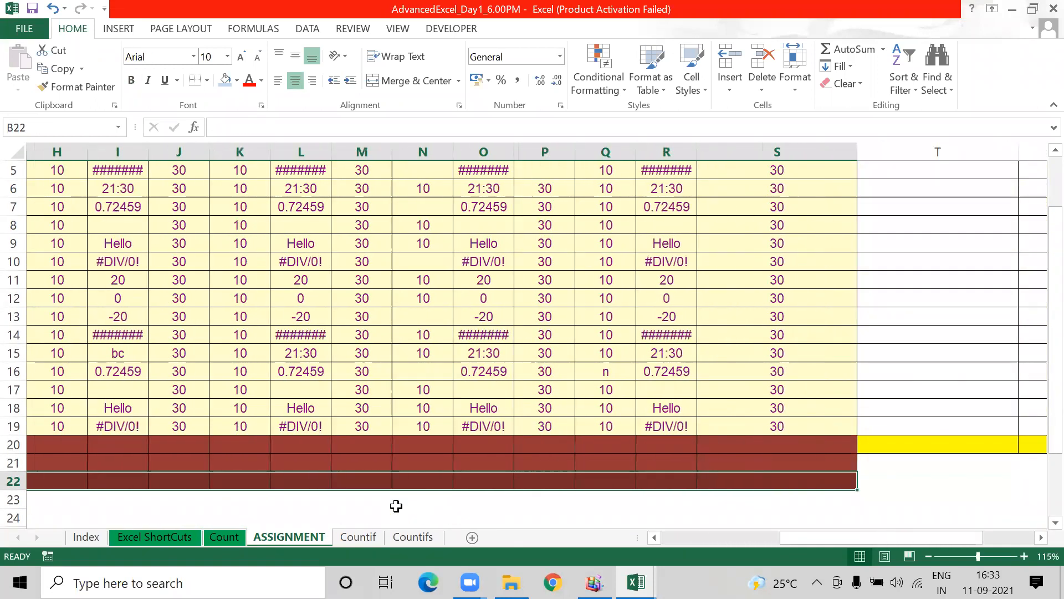
- Follow row 2 across the entries to examine the blank, numeric and all-values count columns T:V, ending at T2
{"action": "key", "text": "ctrl+Up"}
{"action": "key", "text": "ctrl+Up"}
{"action": "key", "text": "ctrl+shift+Down"}
{"action": "key", "text": "ctrl+Up"}
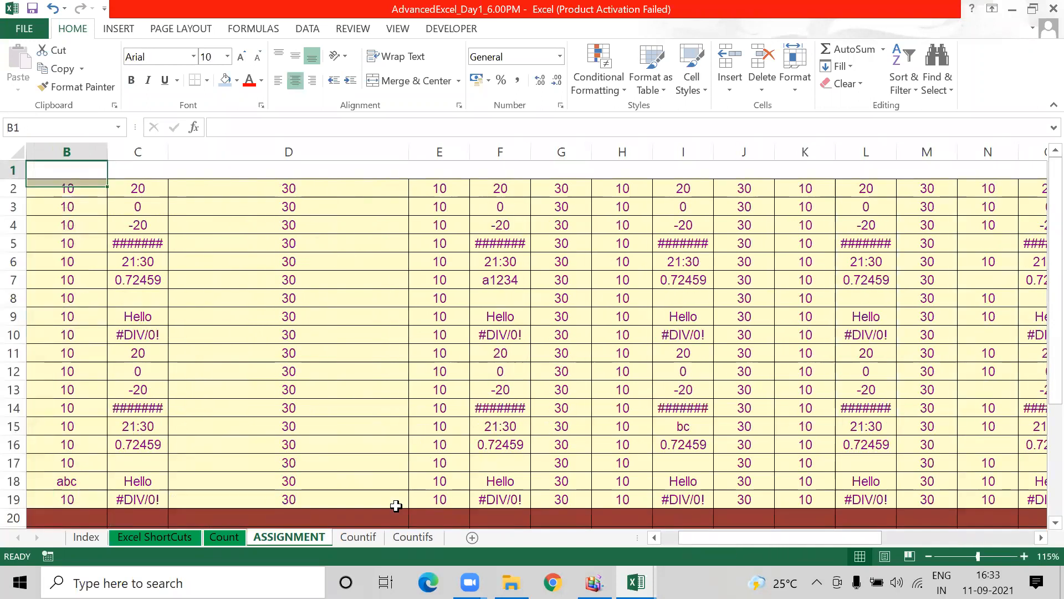
{"action": "key", "text": "Down"}
{"action": "key", "text": "Left"}
{"action": "key", "text": "Right"}
{"action": "key", "text": "Right"}
{"action": "key", "text": "Right"}
{"action": "key", "text": "Right"}
{"action": "key", "text": "Right"}
{"action": "key", "text": "Right"}
{"action": "key", "text": "Right"}
{"action": "key", "text": "Right"}
{"action": "key", "text": "Right"}
{"action": "key", "text": "Right"}
{"action": "key", "text": "Right"}
{"action": "key", "text": "Right"}
{"action": "key", "text": "Right"}
{"action": "key", "text": "Right"}
{"action": "key", "text": "Right"}
{"action": "key", "text": "Right"}
{"action": "key", "text": "Right"}
{"action": "key", "text": "Right"}
{"action": "key", "text": "Right"}
{"action": "key", "text": "Right"}
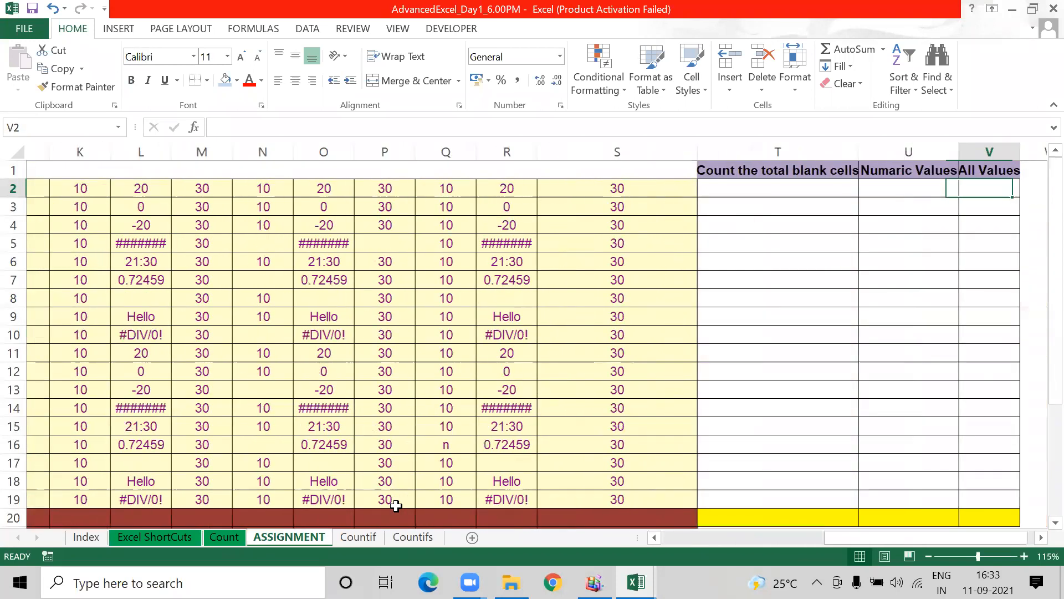
{"action": "key", "text": "Left"}
{"action": "key", "text": "Left"}
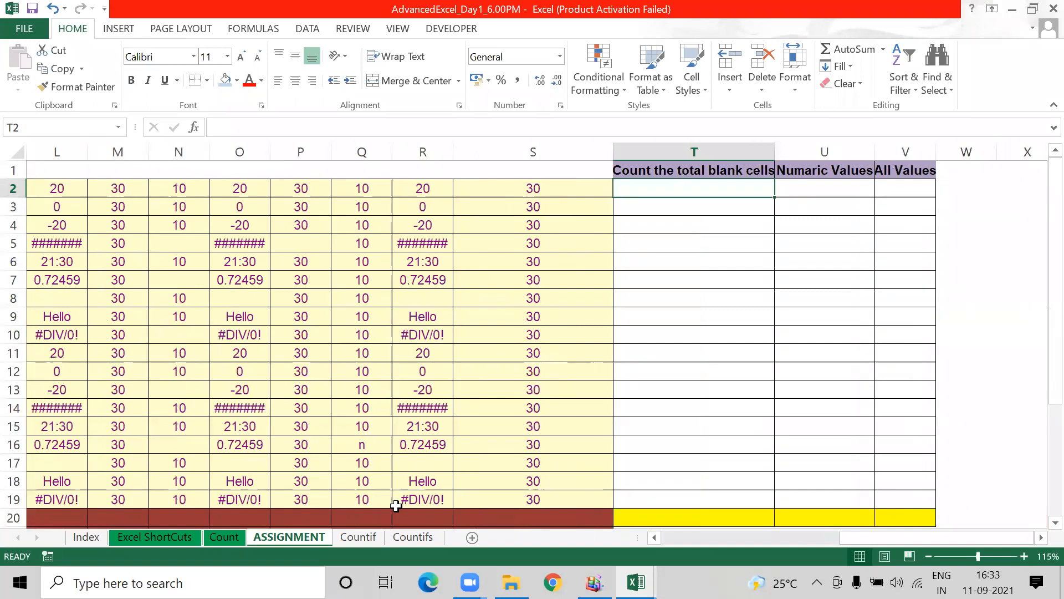
- Highlight the empty blank-count cells T2:T19 that need one formula per data row
{"action": "key", "text": "shift+Down"}
{"action": "key", "text": "shift+Down"}
{"action": "key", "text": "shift+Down"}
{"action": "key", "text": "shift+Down"}
{"action": "key", "text": "shift+Down"}
{"action": "key", "text": "shift+Down"}
{"action": "key", "text": "shift+Down"}
{"action": "key", "text": "shift+Down"}
{"action": "key", "text": "shift+Down"}
{"action": "key", "text": "shift+Down"}
{"action": "key", "text": "shift+Down"}
{"action": "key", "text": "shift+Down"}
{"action": "key", "text": "shift+Down"}
{"action": "key", "text": "shift+Down"}
{"action": "key", "text": "shift+Down"}
{"action": "key", "text": "shift+Down"}
{"action": "key", "text": "shift+Down"}
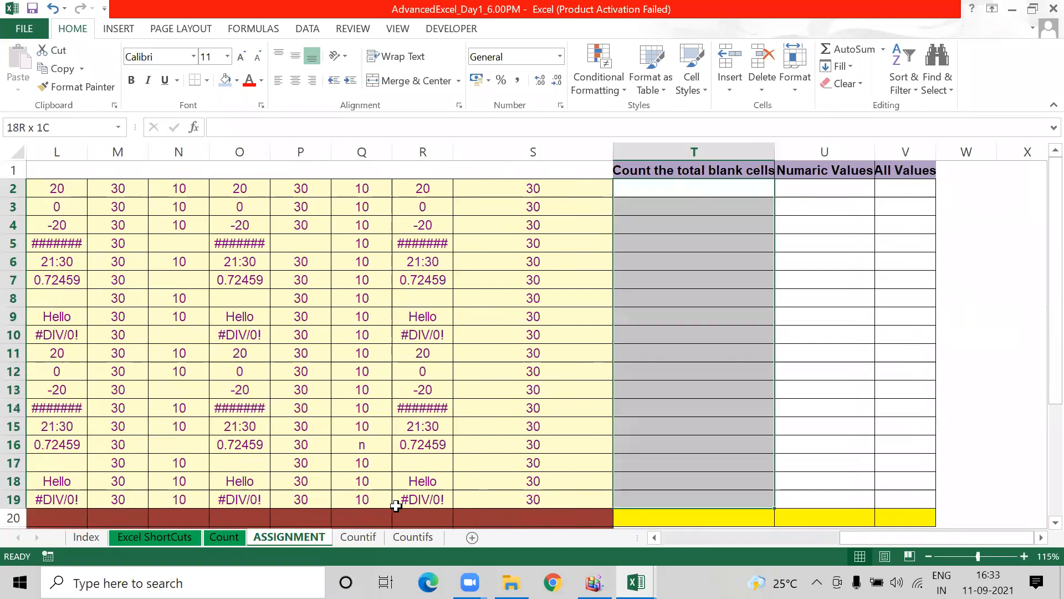
- Highlight the row 2 entries from S2 back across the data, and examine the Numaric Values and All Values cells U2 and V2
{"action": "key", "text": "Up"}
{"action": "key", "text": "Down"}
{"action": "key", "text": "Left"}
{"action": "key", "text": "ctrl+shift+Left"}
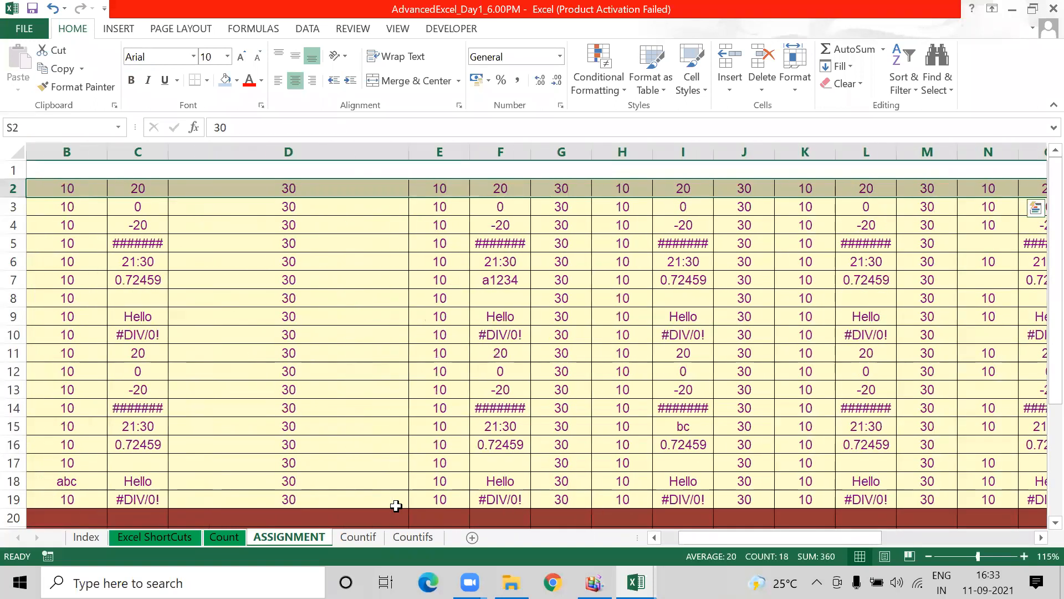
{"action": "key", "text": "Right"}
{"action": "key", "text": "Right"}
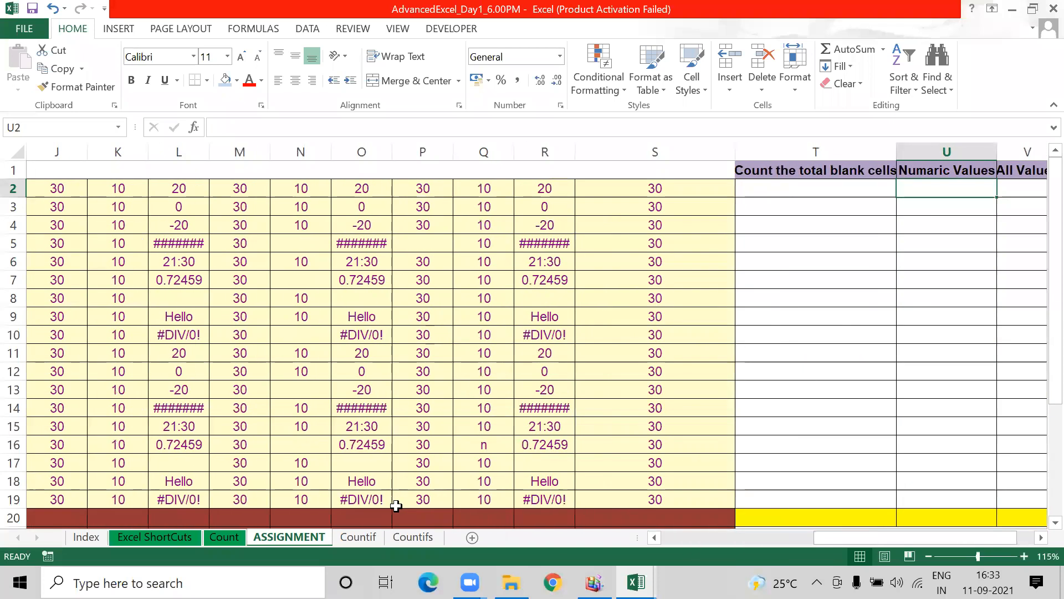
{"action": "key", "text": "Right"}
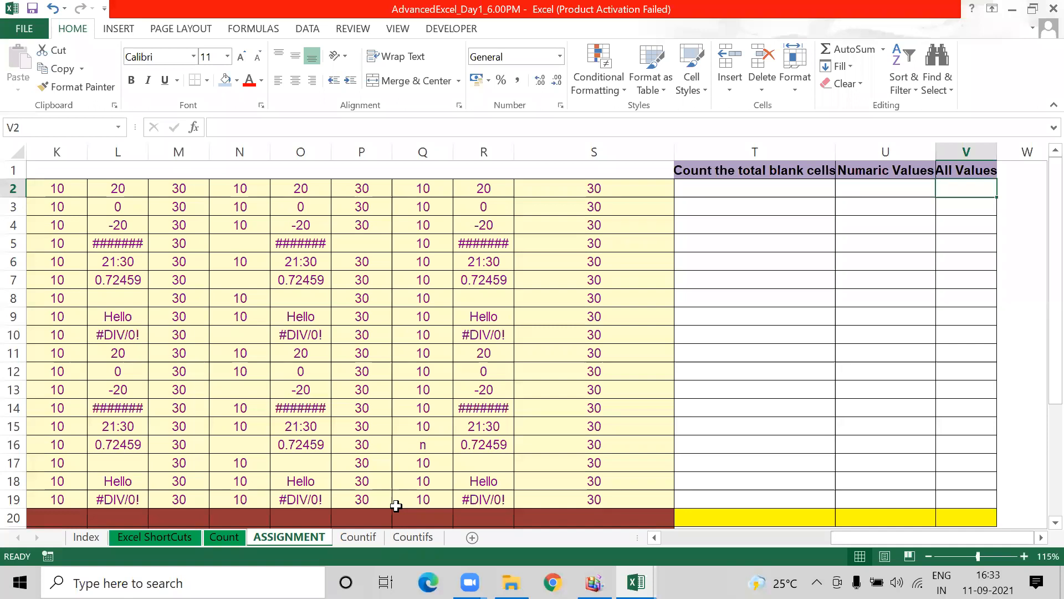
- Return to column B and go through its empty count cells in rows 20–22, ending at the Blank Cells label in A20
{"action": "key", "text": "ctrl+Left"}
{"action": "key", "text": "ctrl+Left"}
{"action": "key", "text": "ctrl+Left"}
{"action": "key", "text": "Right"}
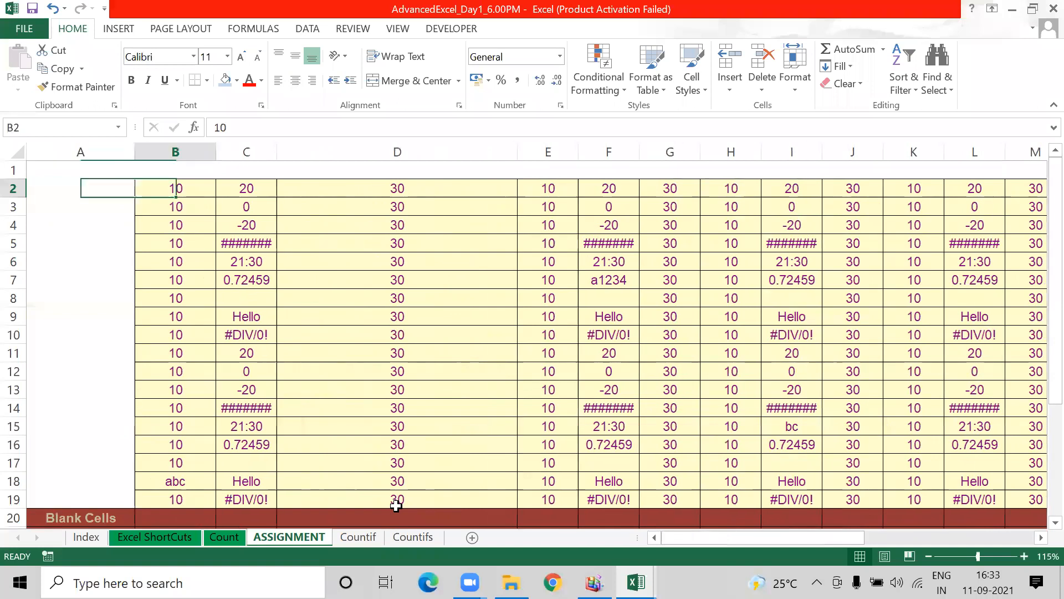
{"action": "key", "text": "ctrl+Down"}
{"action": "key", "text": "Down"}
{"action": "key", "text": "Down"}
{"action": "key", "text": "Down"}
{"action": "key", "text": "Up"}
{"action": "key", "text": "Up"}
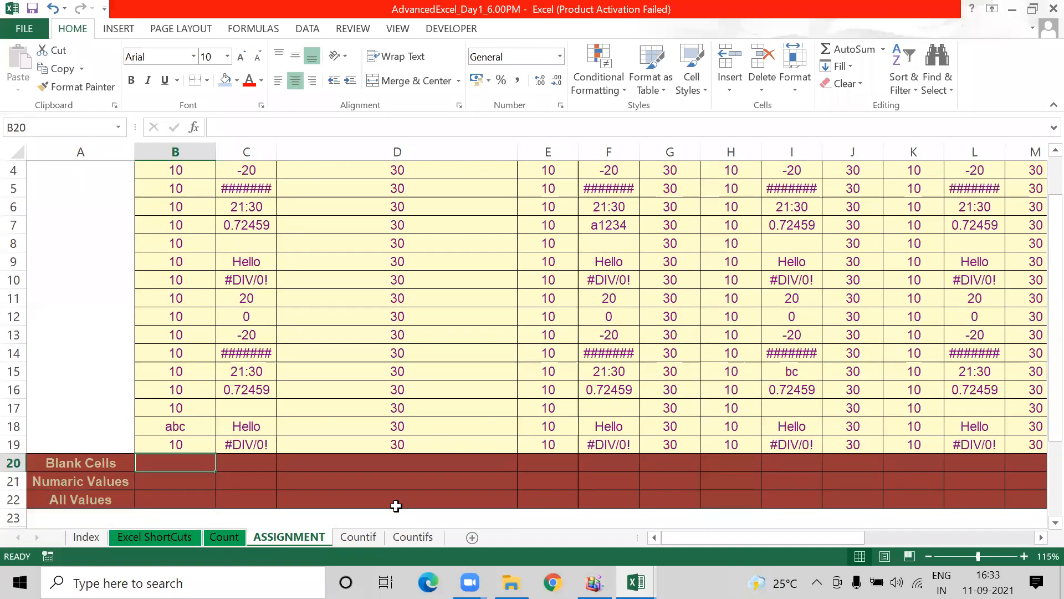
{"action": "key", "text": "Left"}
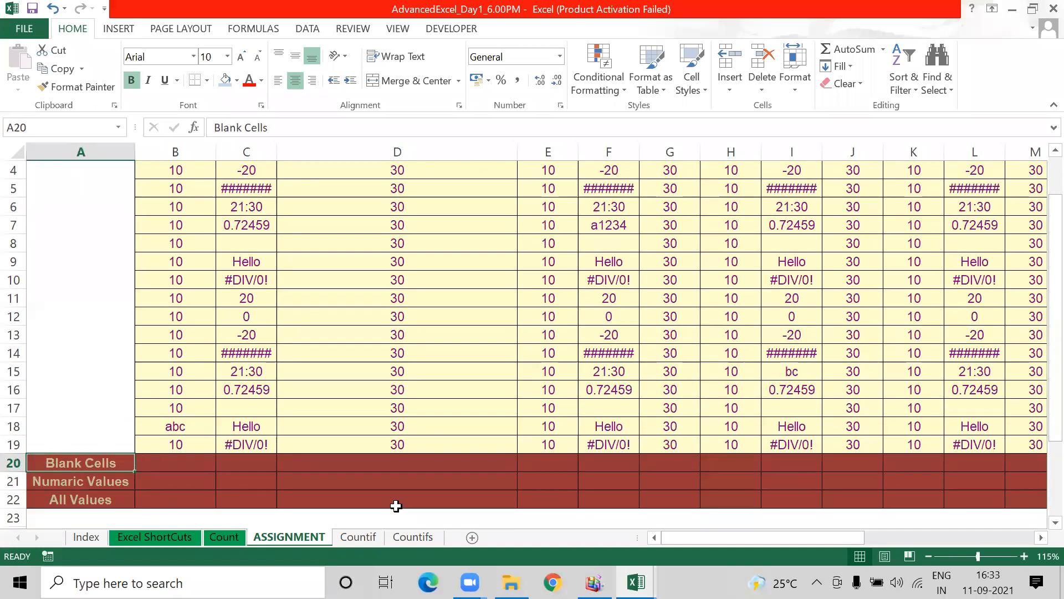
- Count the blank cells of column B by entering =COUNTBLANK(B2:B19) in B20
{"action": "key", "text": "Right"}
{"action": "type", "text": "=count"}
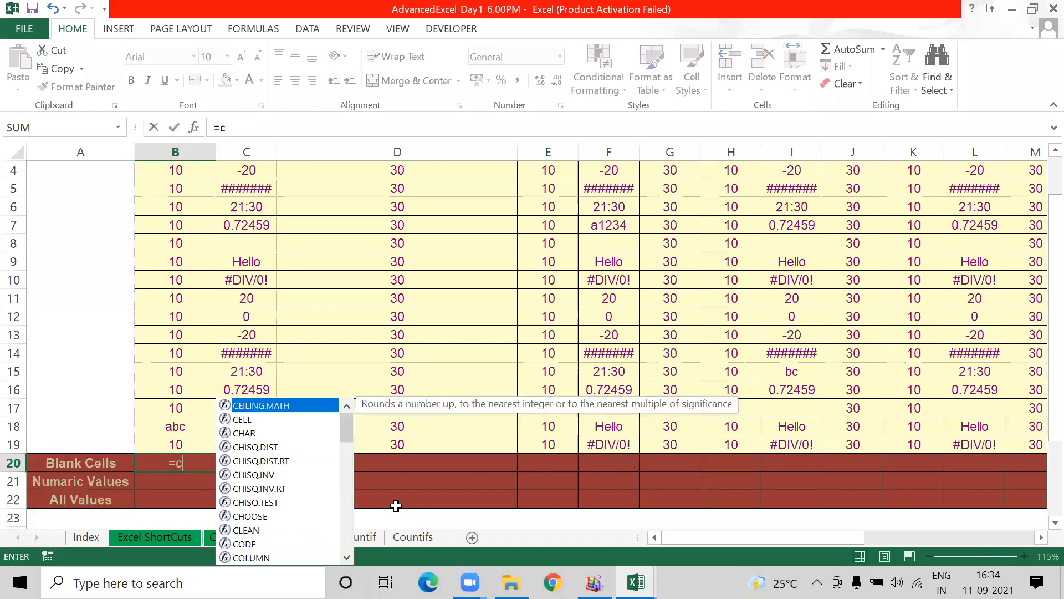
{"action": "key", "text": "BackSpace"}
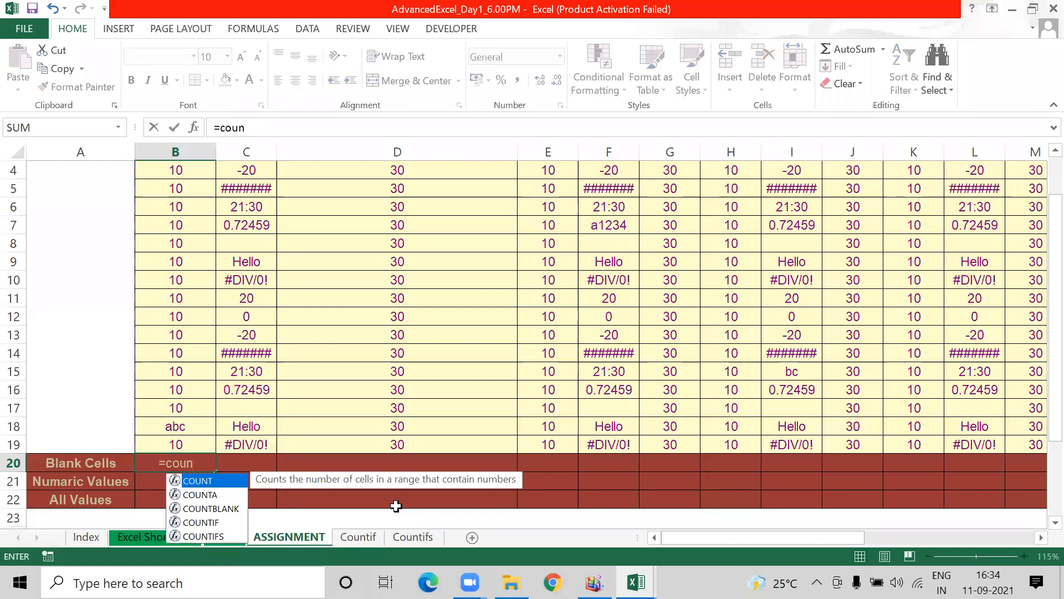
{"action": "key", "text": "Down"}
{"action": "key", "text": "Down"}
{"action": "key", "text": "Tab"}
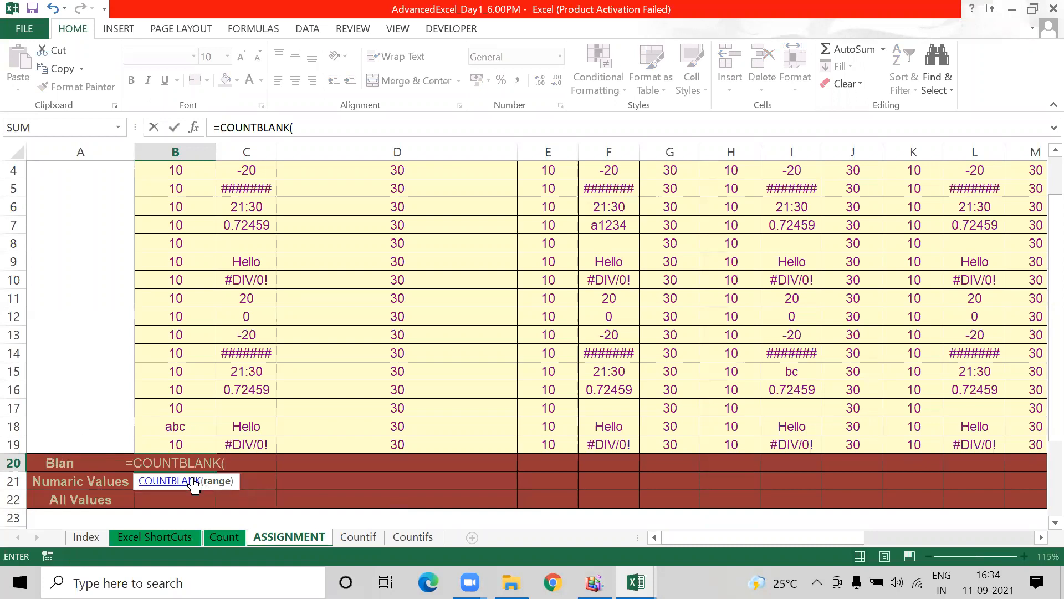
{"action": "left_click", "coordinate": [188, 444]}
{"action": "key", "text": "shift+Up"}
{"action": "key", "text": "shift+Up"}
{"action": "key", "text": "shift+Up"}
{"action": "key", "text": "shift+Up"}
{"action": "key", "text": "shift+Up"}
{"action": "key", "text": "shift+Up"}
{"action": "key", "text": "shift+Up"}
{"action": "key", "text": "shift+Up"}
{"action": "key", "text": "shift+Up"}
{"action": "key", "text": "shift+Up"}
{"action": "key", "text": "shift+Up"}
{"action": "key", "text": "shift+Up"}
{"action": "key", "text": "shift+Up"}
{"action": "key", "text": "shift+Up"}
{"action": "key", "text": "shift+Up"}
{"action": "key", "text": "shift+Up"}
{"action": "key", "text": "shift+Up"}
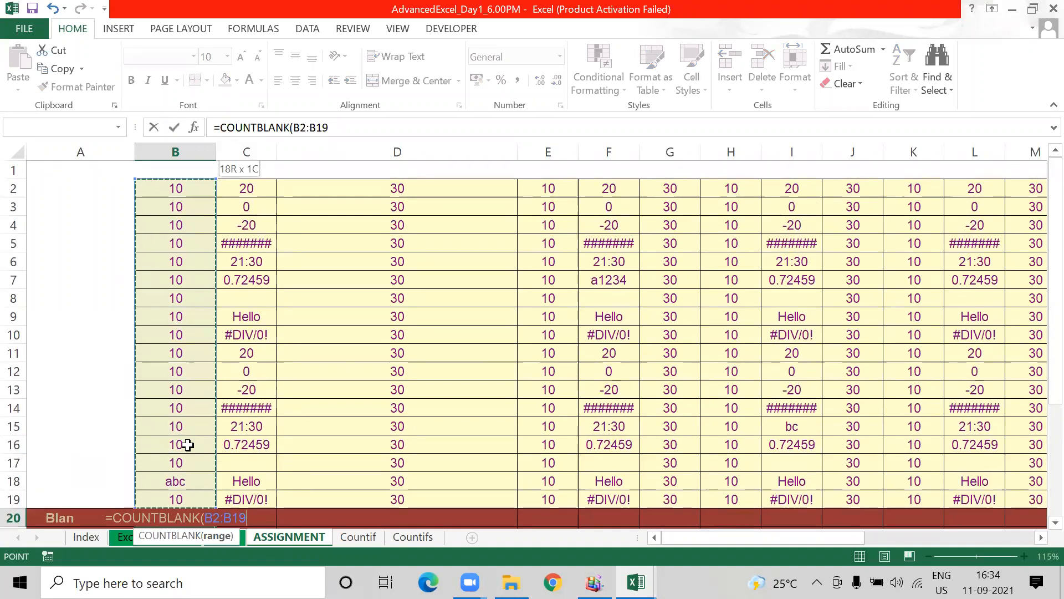
{"action": "type", "text": ")"}
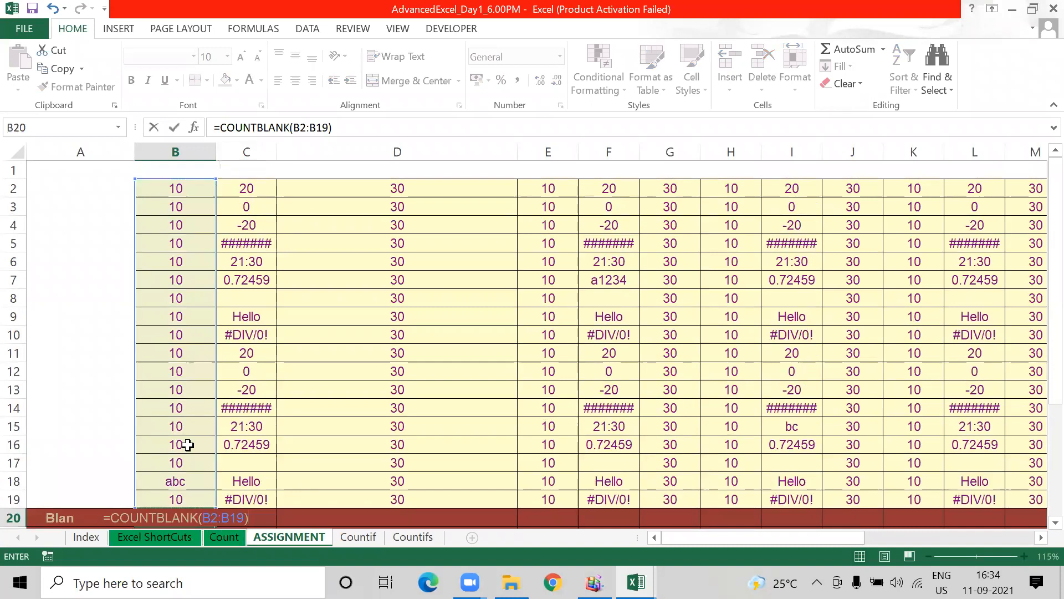
{"action": "key", "text": "Return"}
- Highlight the column B entries B2:B19 to check them against the blank count
{"action": "key", "text": "Up"}
{"action": "key", "text": "ctrl+Up"}
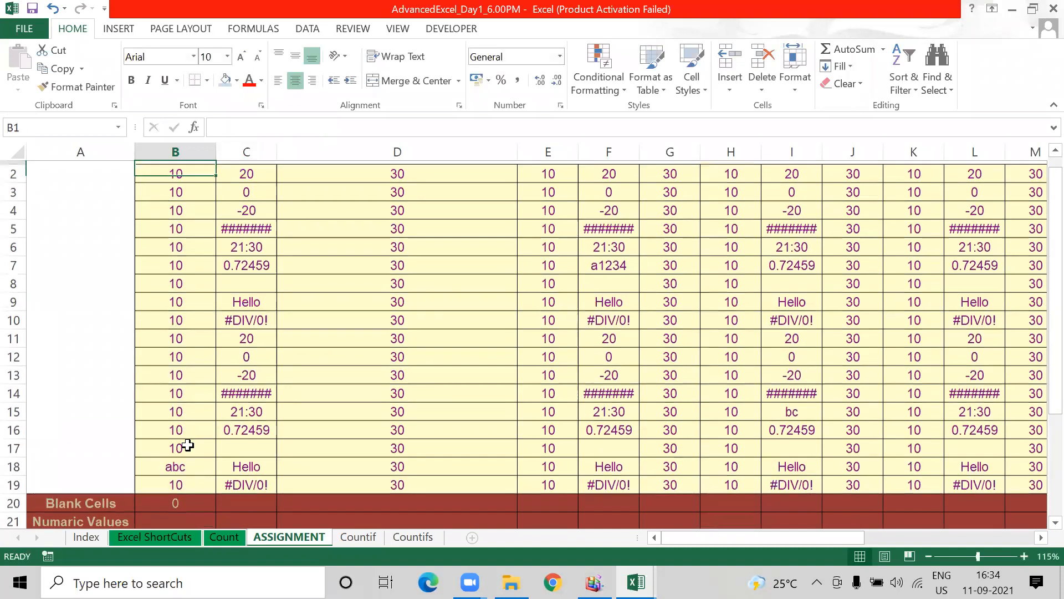
{"action": "key", "text": "Up"}
{"action": "key", "text": "Down"}
{"action": "key", "text": "shift+Down"}
{"action": "key", "text": "shift+Down"}
{"action": "key", "text": "shift+Down"}
{"action": "key", "text": "shift+Down"}
{"action": "key", "text": "shift+Down"}
{"action": "key", "text": "shift+Down"}
{"action": "key", "text": "shift+Down"}
{"action": "key", "text": "shift+Down"}
{"action": "key", "text": "shift+Down"}
{"action": "key", "text": "shift+Down"}
{"action": "key", "text": "shift+Down"}
{"action": "key", "text": "shift+Down"}
{"action": "key", "text": "shift+Down"}
{"action": "key", "text": "shift+Down"}
{"action": "key", "text": "shift+Down"}
{"action": "key", "text": "shift+Down"}
{"action": "key", "text": "shift+Down"}
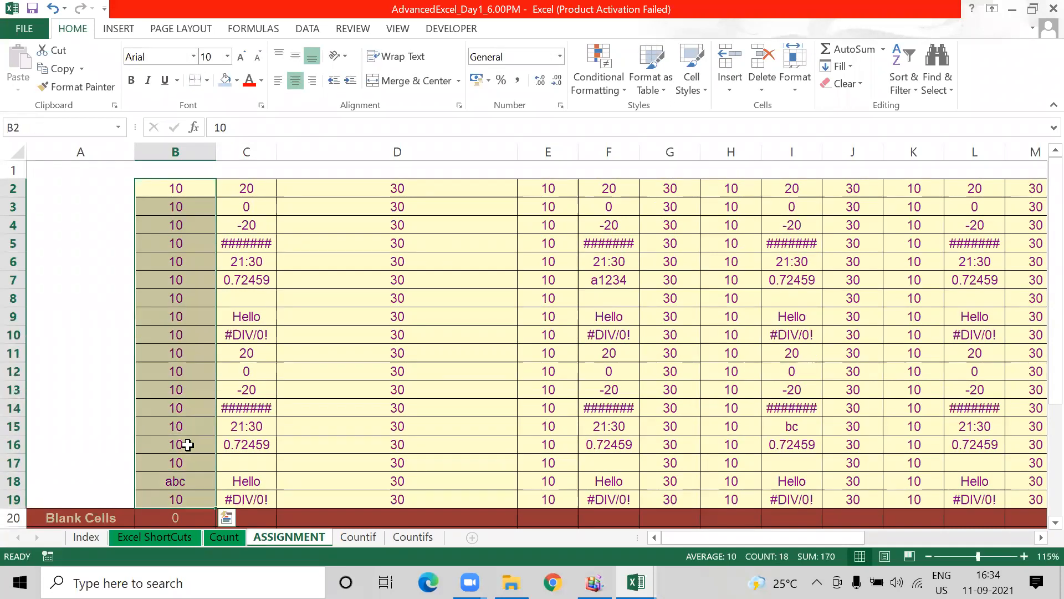
- Clear the value in B10 and check the blank-count formula in B20
{"action": "key", "text": "Down"}
{"action": "key", "text": "Down"}
{"action": "key", "text": "Down"}
{"action": "key", "text": "Down"}
{"action": "key", "text": "Down"}
{"action": "key", "text": "Down"}
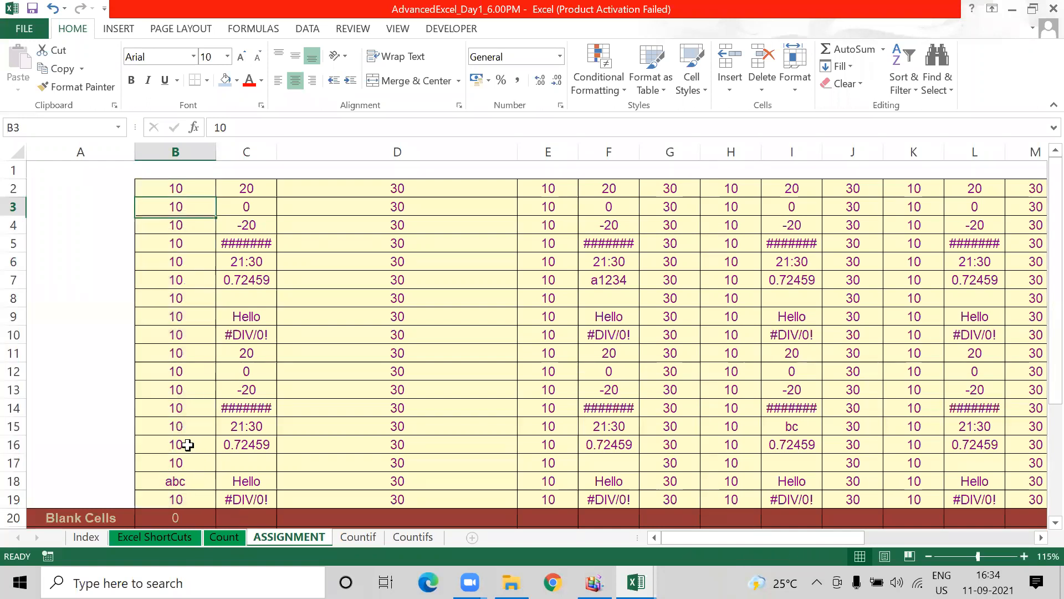
{"action": "key", "text": "Down"}
{"action": "key", "text": "Down"}
{"action": "key", "text": "Delete"}
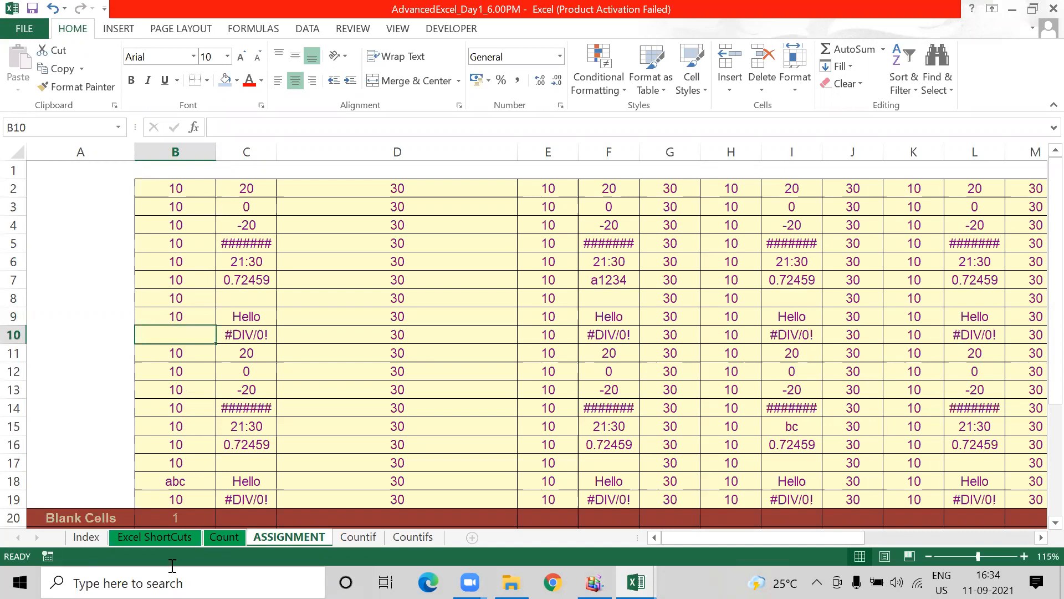
{"action": "left_click", "coordinate": [178, 517]}
{"action": "key", "text": "Down"}
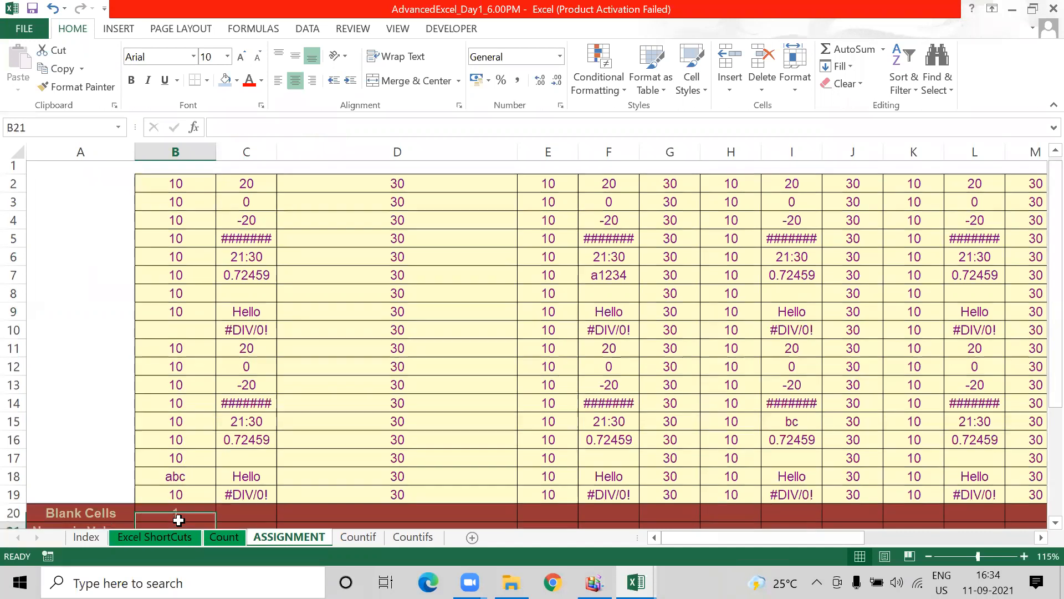
{"action": "key", "text": "Up"}
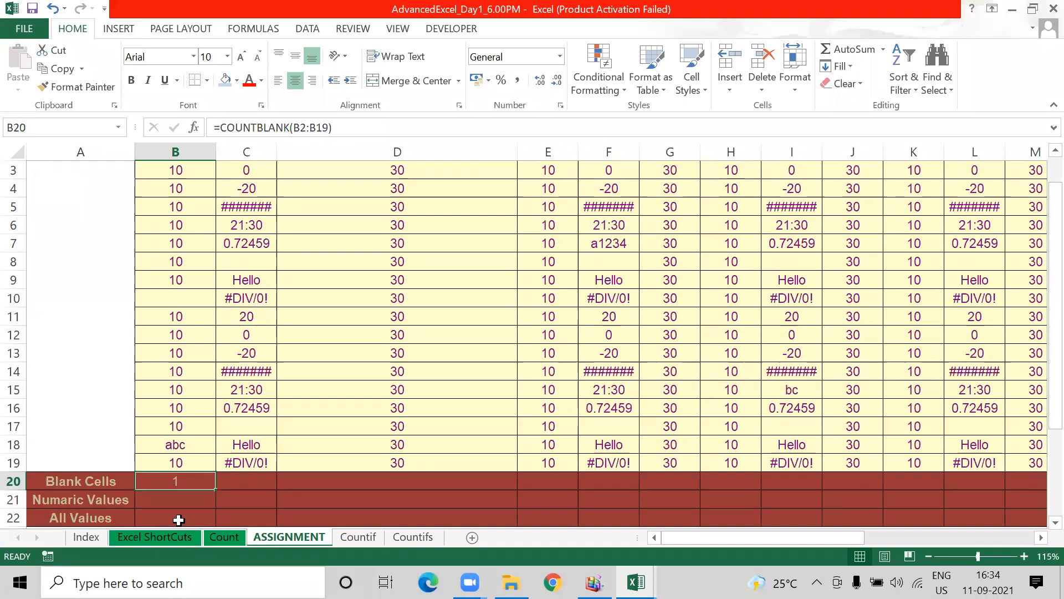
- Restore B10 by filling the 10 down from B9, and return to the blank count in B20
{"action": "key", "text": "Up"}
{"action": "key", "text": "Up"}
{"action": "key", "text": "Up"}
{"action": "key", "text": "Up"}
{"action": "key", "text": "Up"}
{"action": "key", "text": "Up"}
{"action": "key", "text": "Up"}
{"action": "key", "text": "Up"}
{"action": "key", "text": "Up"}
{"action": "key", "text": "Up"}
{"action": "key", "text": "Up"}
{"action": "key", "text": "shift+Down"}
{"action": "key", "text": "ctrl+d"}
{"action": "key", "text": "Down"}
{"action": "key", "text": "ctrl+Up"}
{"action": "key", "text": "Down"}
{"action": "key", "text": "Down"}
{"action": "key", "text": "ctrl+Down"}
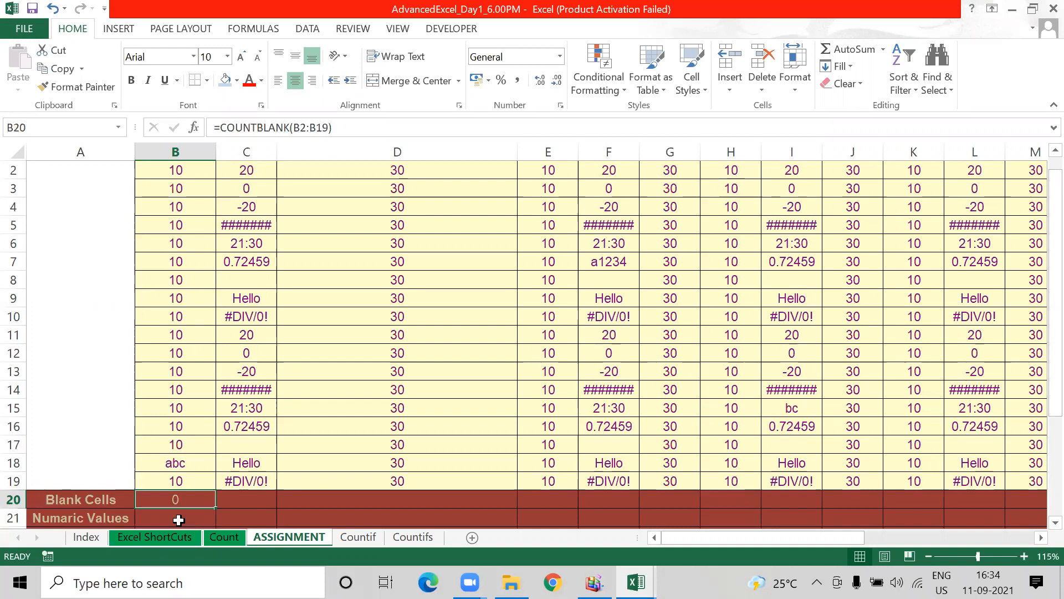
{"action": "key", "text": "Right"}
{"action": "key", "text": "Right"}
{"action": "key", "text": "Right"}
{"action": "key", "text": "Right"}
{"action": "key", "text": "Left"}
{"action": "key", "text": "Left"}
{"action": "key", "text": "Left"}
{"action": "type", "text": "=c"}
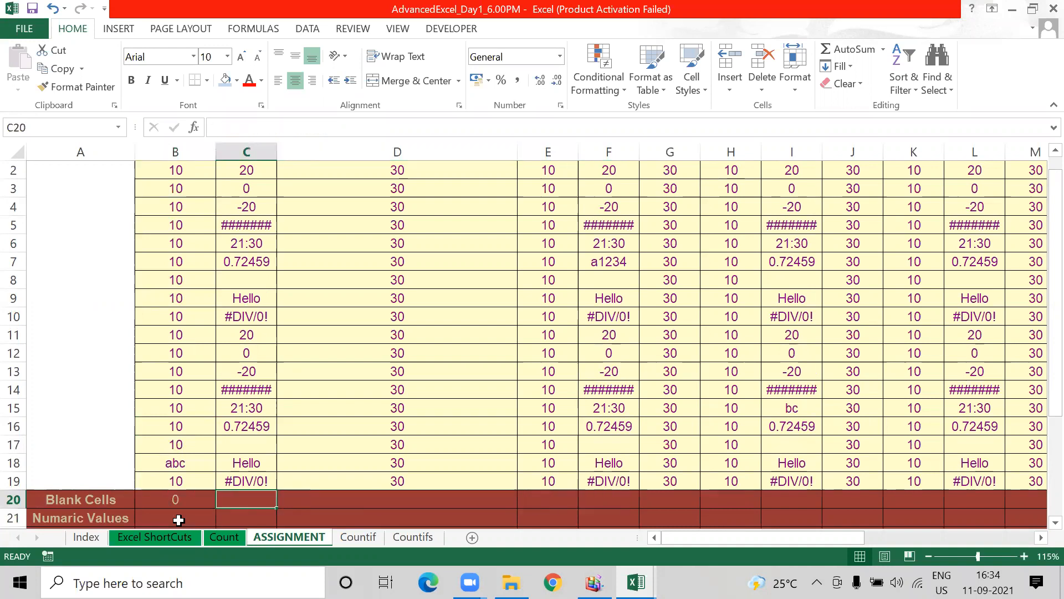
{"action": "type", "text": "ount"}
{"action": "key", "text": "Down"}
{"action": "key", "text": "Down"}
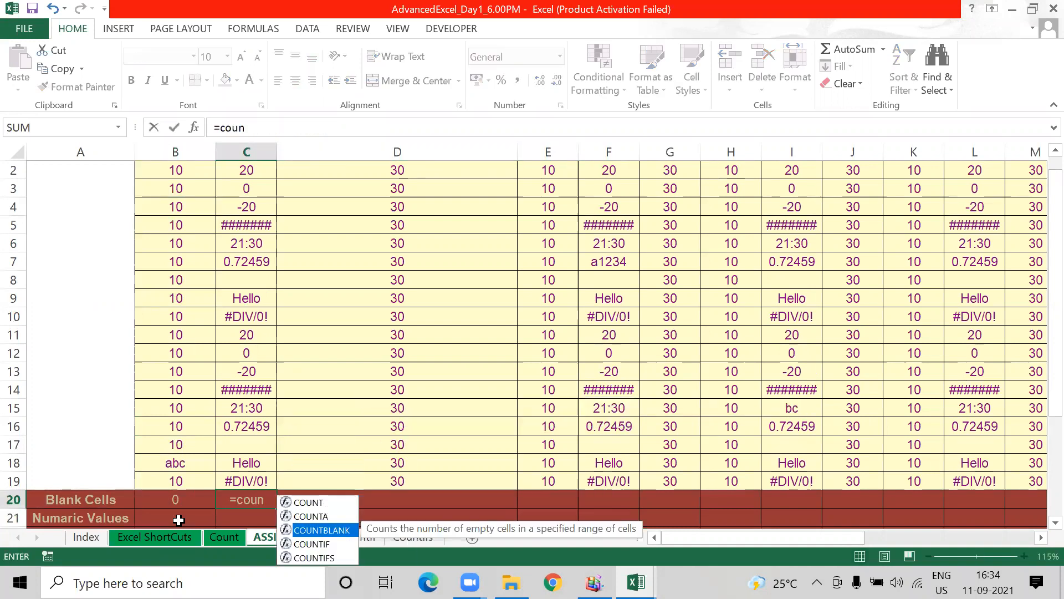
{"action": "key", "text": "Tab"}
{"action": "key", "text": "Up"}
{"action": "key", "text": "shift+Up"}
{"action": "key", "text": "shift+Up"}
{"action": "key", "text": "shift+Up"}
{"action": "key", "text": "shift+Up"}
{"action": "key", "text": "shift+Up"}
{"action": "key", "text": "shift+Up"}
{"action": "key", "text": "shift+Up"}
{"action": "key", "text": "shift+Up"}
{"action": "key", "text": "shift+Up"}
{"action": "key", "text": "shift+Up"}
{"action": "key", "text": "shift+Up"}
{"action": "key", "text": "shift+Up"}
{"action": "key", "text": "shift+Up"}
{"action": "key", "text": "shift+Up"}
{"action": "key", "text": "shift+Up"}
{"action": "key", "text": "shift+Up"}
{"action": "key", "text": "shift+Up"}
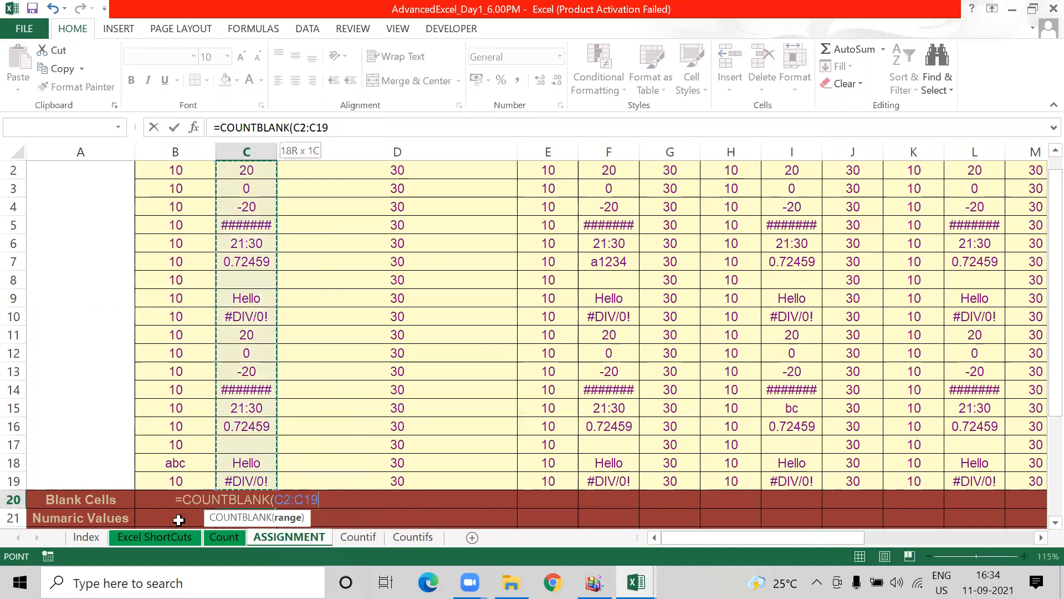
{"action": "key", "text": "Escape"}
- Fill the COUNTBLANK formula from B20 across the Blank Cells row through S20
{"action": "key", "text": "Left"}
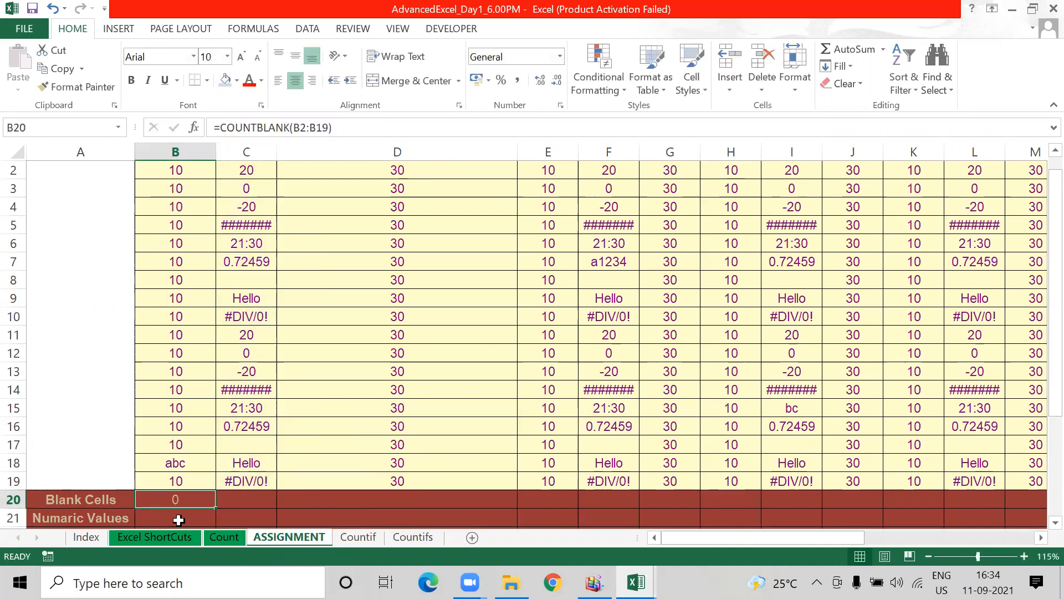
{"action": "key", "text": "shift+Right"}
{"action": "key", "text": "shift+Right"}
{"action": "key", "text": "shift+Right"}
{"action": "key", "text": "shift+Right"}
{"action": "key", "text": "shift+Right"}
{"action": "key", "text": "shift+Right"}
{"action": "key", "text": "shift+Right"}
{"action": "key", "text": "shift+Right"}
{"action": "key", "text": "shift+Right"}
{"action": "key", "text": "shift+Right"}
{"action": "key", "text": "shift+Right"}
{"action": "key", "text": "shift+Right"}
{"action": "key", "text": "shift+Right"}
{"action": "key", "text": "shift+Right"}
{"action": "key", "text": "shift+Right"}
{"action": "key", "text": "shift+Right"}
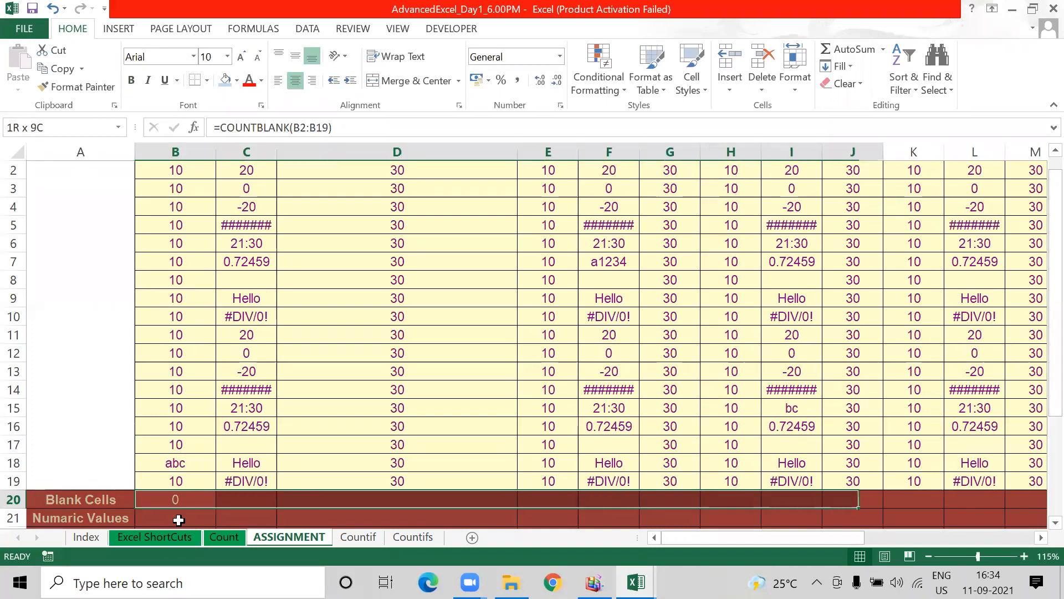
{"action": "key", "text": "shift+Right"}
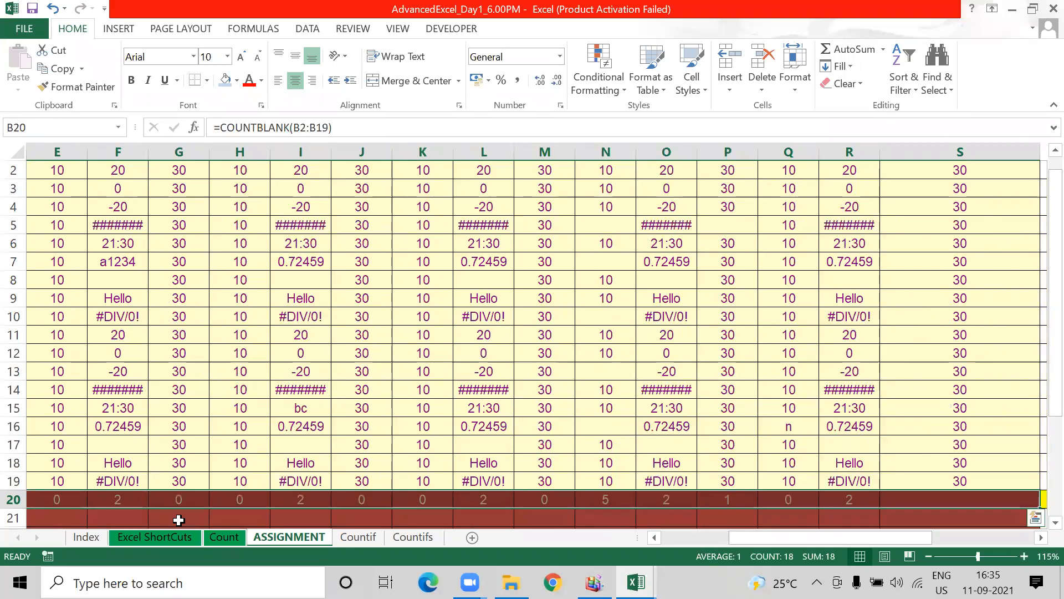
- Review the COUNTBLANK formulas and counts in row 20 across the data columns
{"action": "key", "text": "Right"}
{"action": "key", "text": "Right"}
{"action": "key", "text": "Right"}
{"action": "key", "text": "Right"}
{"action": "key", "text": "Right"}
{"action": "key", "text": "Right"}
{"action": "key", "text": "Right"}
{"action": "key", "text": "Right"}
{"action": "key", "text": "Right"}
{"action": "key", "text": "Right"}
{"action": "key", "text": "Right"}
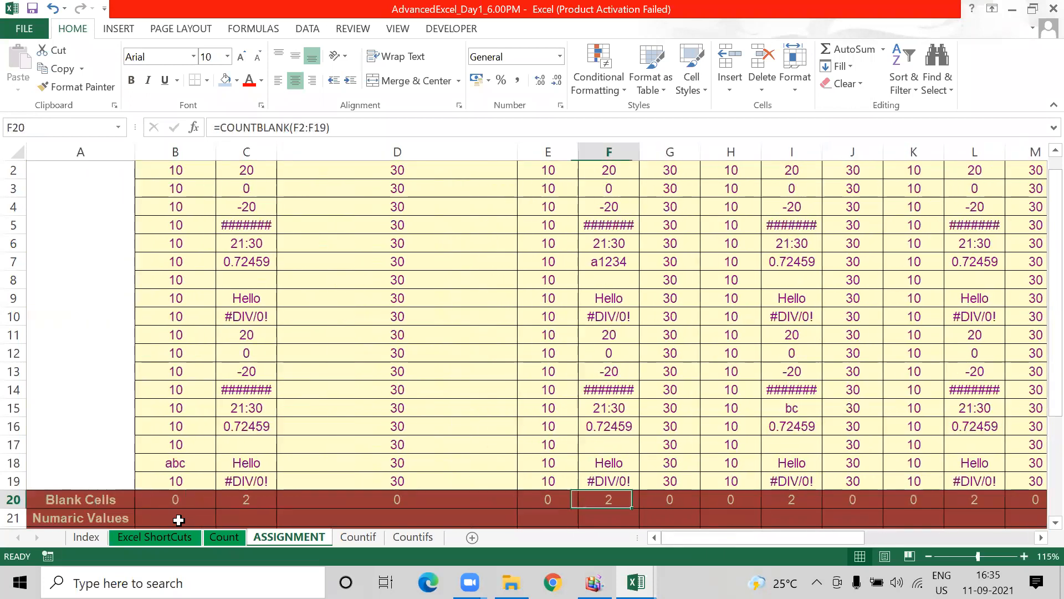
{"action": "key", "text": "Right"}
{"action": "key", "text": "Right"}
{"action": "key", "text": "Right"}
{"action": "key", "text": "Right"}
{"action": "key", "text": "Right"}
{"action": "key", "text": "Right"}
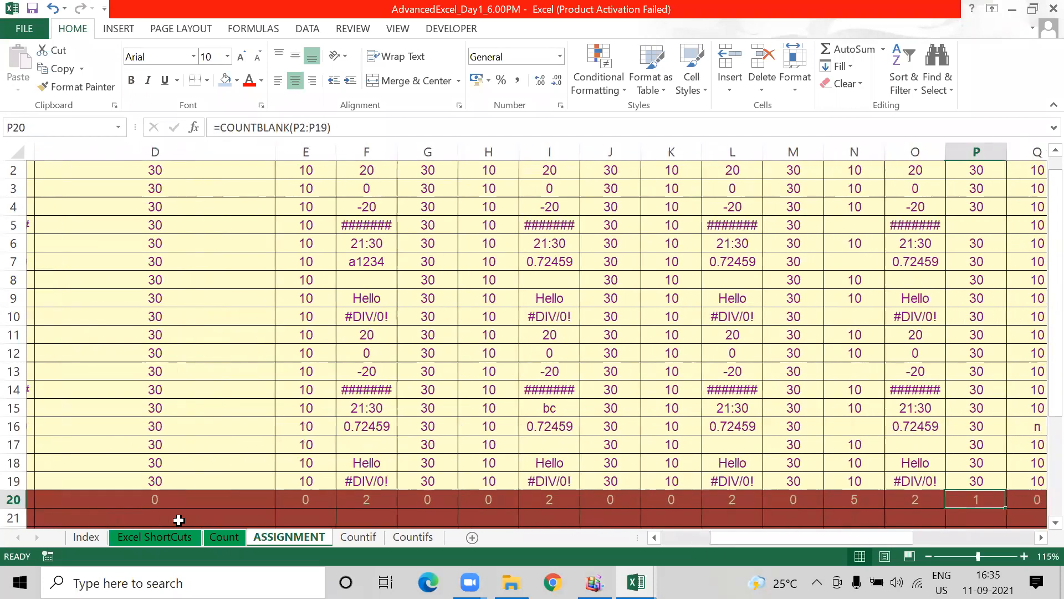
{"action": "key", "text": "Left"}
{"action": "key", "text": "Left"}
{"action": "key", "text": "Left"}
{"action": "key", "text": "Left"}
{"action": "key", "text": "Left"}
{"action": "key", "text": "Left"}
{"action": "key", "text": "Left"}
{"action": "key", "text": "Left"}
{"action": "key", "text": "Left"}
{"action": "key", "text": "Left"}
{"action": "key", "text": "Left"}
{"action": "key", "text": "Left"}
{"action": "key", "text": "Left"}
{"action": "key", "text": "Left"}
{"action": "key", "text": "Left"}
{"action": "key", "text": "Left"}
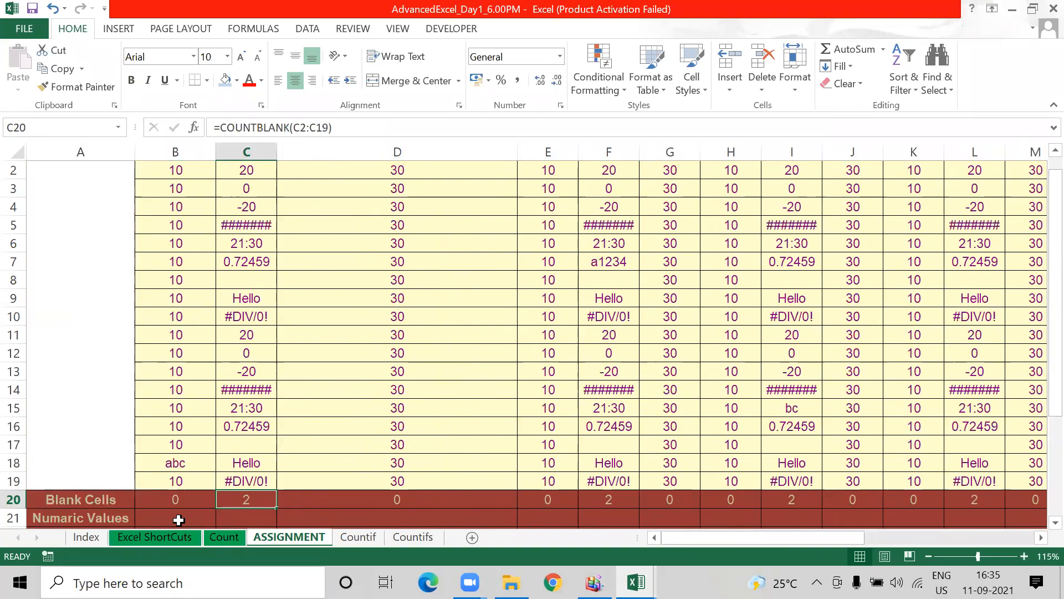
- Count the blank cells of row 2 by entering =COUNTBLANK(B2:S2) in T2
{"action": "key", "text": "Left"}
{"action": "key", "text": "ctrl+Up"}
{"action": "key", "text": "Up"}
{"action": "key", "text": "Down"}
{"action": "key", "text": "ctrl+Right"}
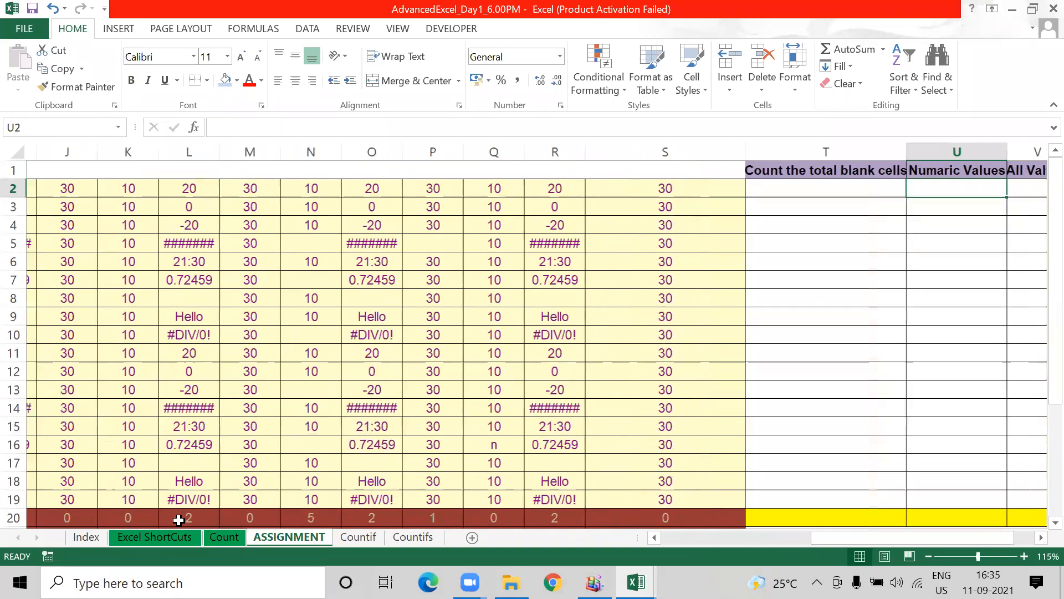
{"action": "key", "text": "Right"}
{"action": "type", "text": "=count"}
{"action": "key", "text": "Down"}
{"action": "key", "text": "Down"}
{"action": "key", "text": "Tab"}
{"action": "key", "text": "Left"}
{"action": "key", "text": "ctrl+shift+Left"}
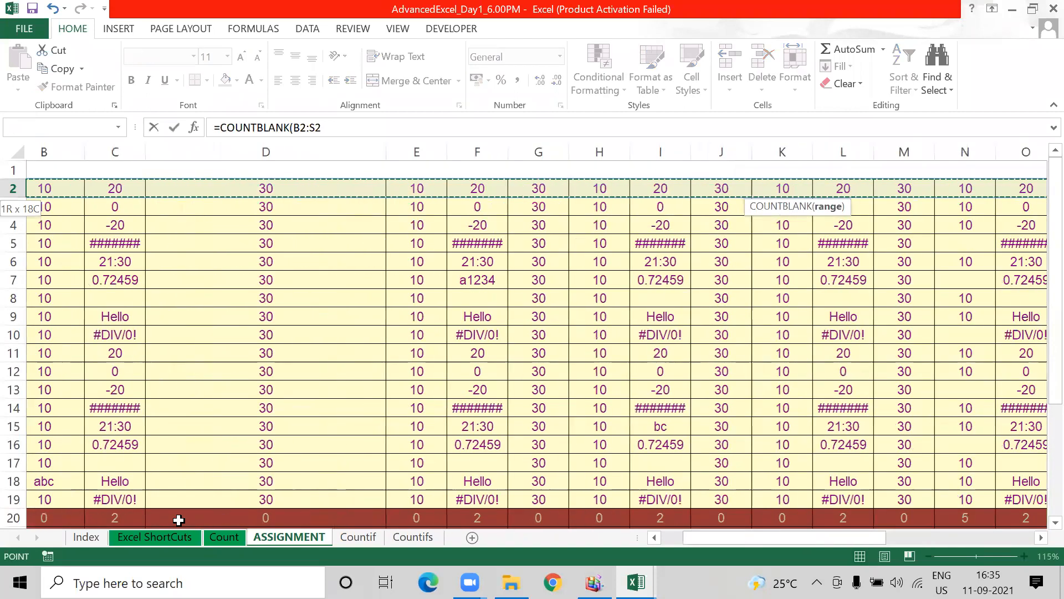
{"action": "key", "text": "ctrl+Return"}
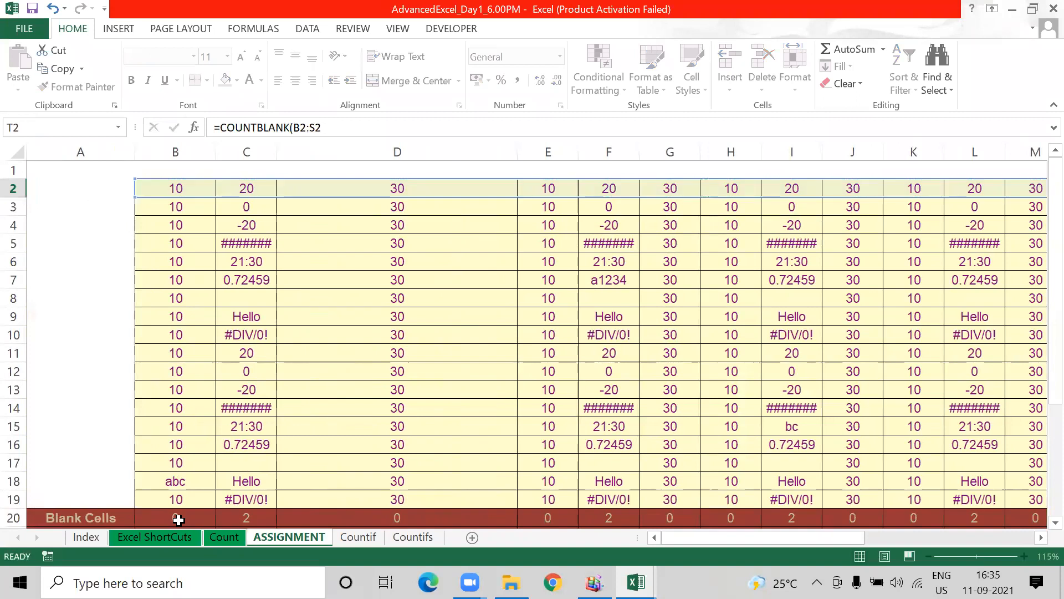
- Fill the row blank-count formula from T2 down through T19
{"action": "key", "text": "shift+Down"}
{"action": "key", "text": "shift+Down"}
{"action": "key", "text": "shift+Down"}
{"action": "key", "text": "shift+Down"}
{"action": "key", "text": "shift+Down"}
{"action": "key", "text": "shift+Down"}
{"action": "key", "text": "shift+Down"}
{"action": "key", "text": "shift+Down"}
{"action": "key", "text": "shift+Down"}
{"action": "key", "text": "shift+Down"}
{"action": "key", "text": "shift+Down"}
{"action": "key", "text": "shift+Down"}
{"action": "key", "text": "shift+Down"}
{"action": "key", "text": "shift+Down"}
{"action": "key", "text": "shift+Down"}
{"action": "key", "text": "shift+Down"}
{"action": "key", "text": "shift+Down"}
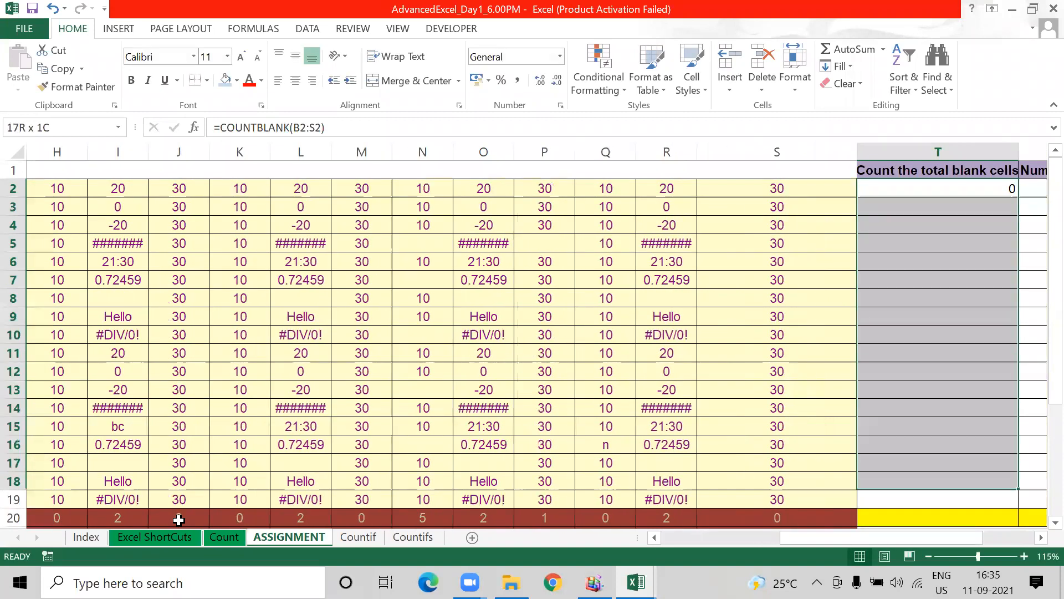
{"action": "key", "text": "ctrl+d"}
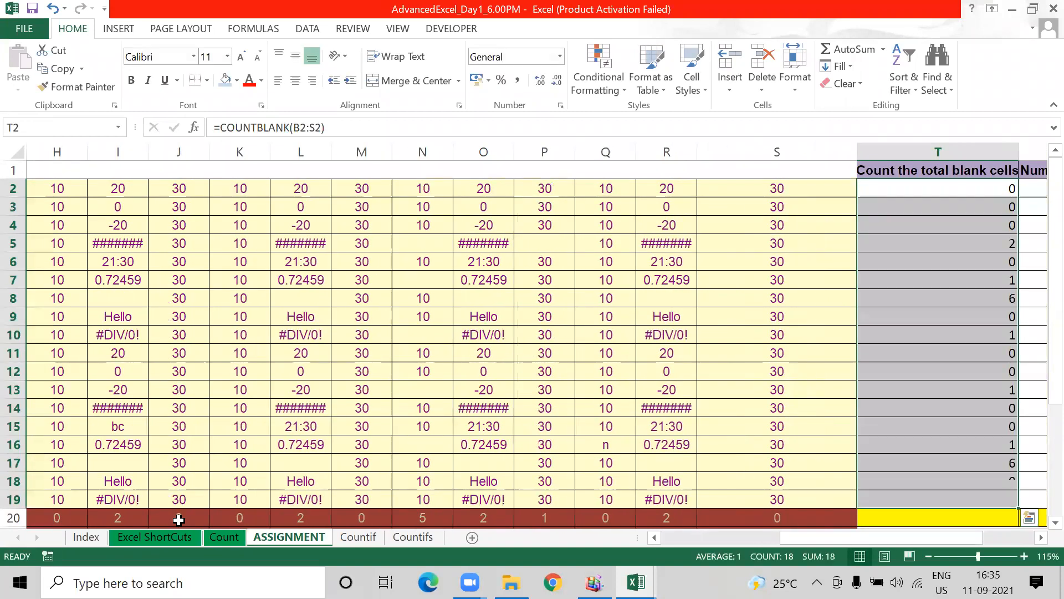
- Highlight the row blank counts in T2:T19 to check them, and return to T2
{"action": "key", "text": "shift+BackSpace"}
{"action": "key", "text": "shift+Down"}
{"action": "key", "text": "shift+Down"}
{"action": "key", "text": "shift+Down"}
{"action": "key", "text": "shift+Down"}
{"action": "key", "text": "shift+Down"}
{"action": "key", "text": "shift+Down"}
{"action": "key", "text": "shift+Down"}
{"action": "key", "text": "shift+Down"}
{"action": "key", "text": "shift+Down"}
{"action": "key", "text": "shift+Down"}
{"action": "key", "text": "shift+Down"}
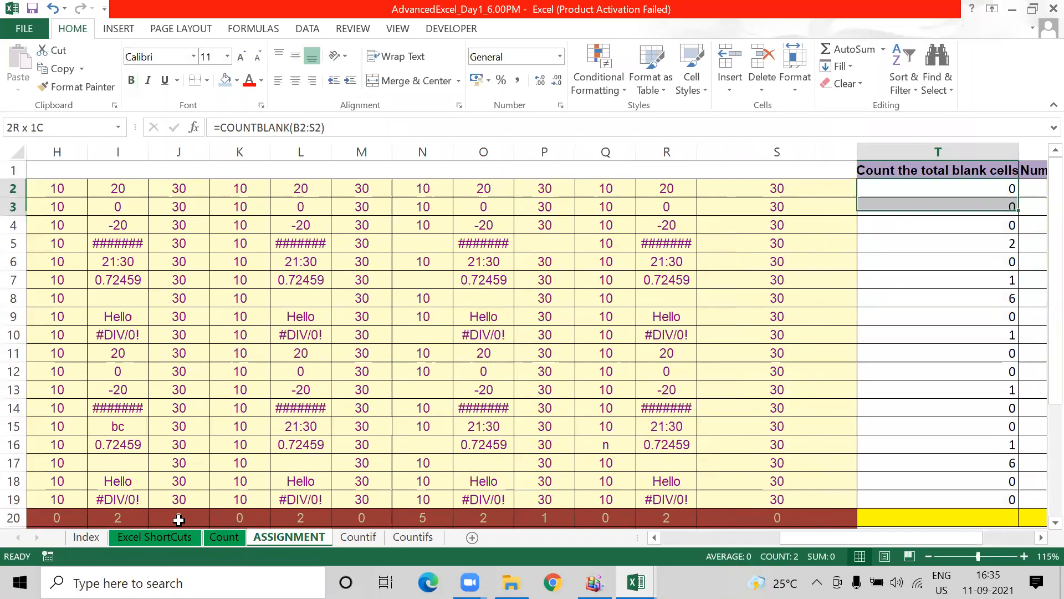
{"action": "key", "text": "shift+Down"}
{"action": "key", "text": "shift+Down"}
{"action": "key", "text": "shift+Down"}
{"action": "key", "text": "shift+Down"}
{"action": "key", "text": "shift+Down"}
{"action": "key", "text": "shift+Down"}
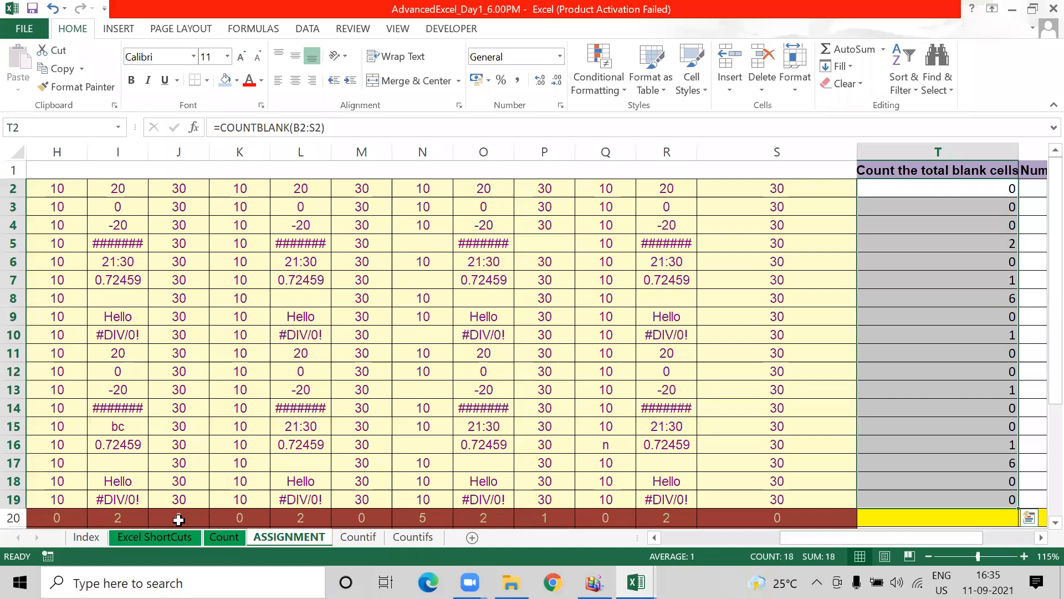
{"action": "key", "text": "Left"}
{"action": "key", "text": "Right"}
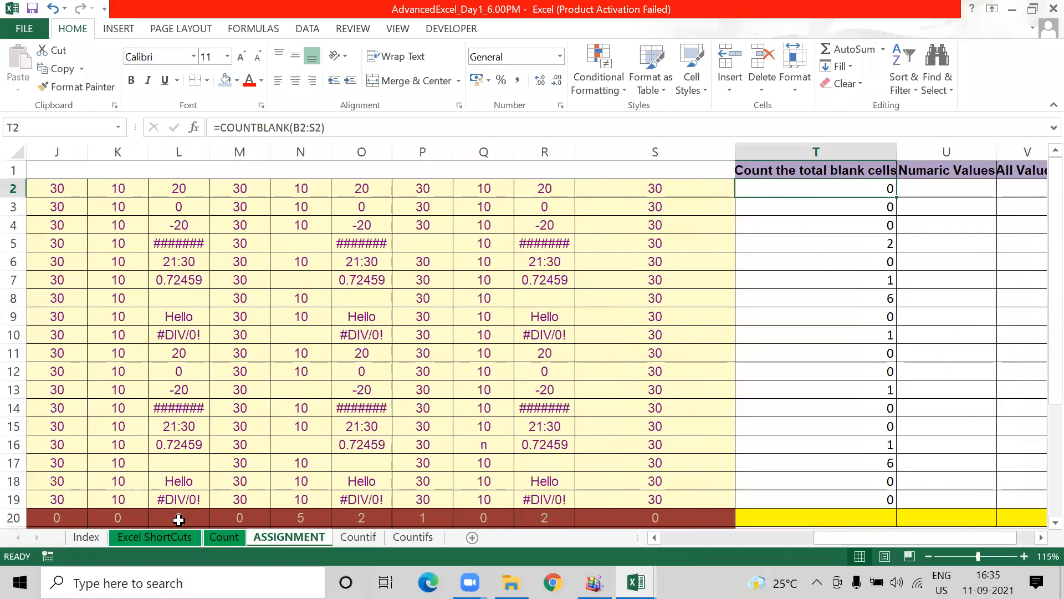
- Examine the extent of the data in row 2 between B2 and the blank-count formula in T2
{"action": "key", "text": "Left"}
{"action": "key", "text": "ctrl+Left"}
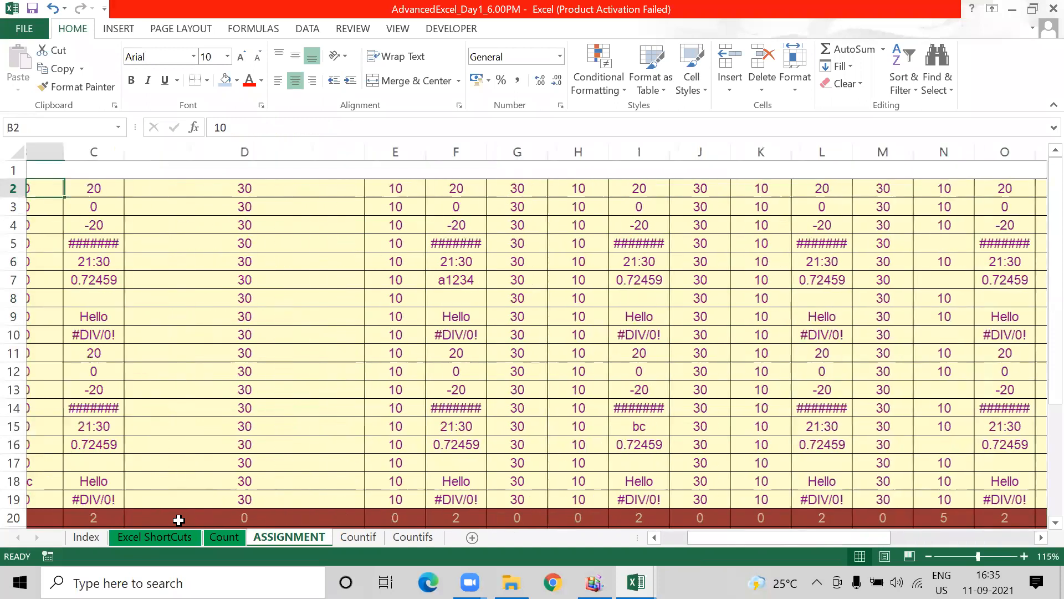
{"action": "key", "text": "Left"}
{"action": "key", "text": "Right"}
{"action": "key", "text": "Left"}
{"action": "key", "text": "Right"}
{"action": "key", "text": "ctrl+Right"}
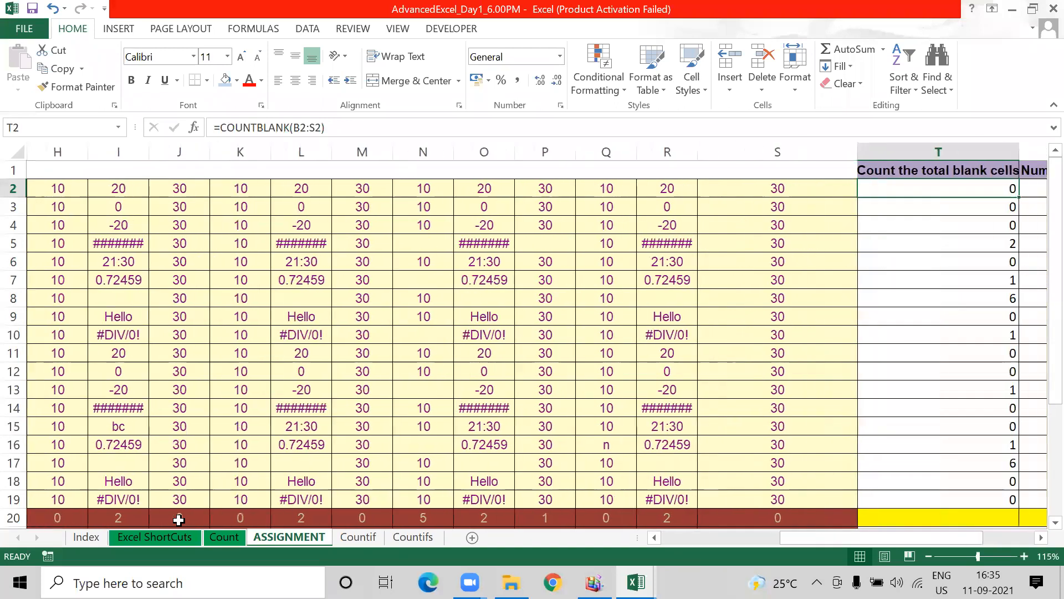
{"action": "key", "text": "Left"}
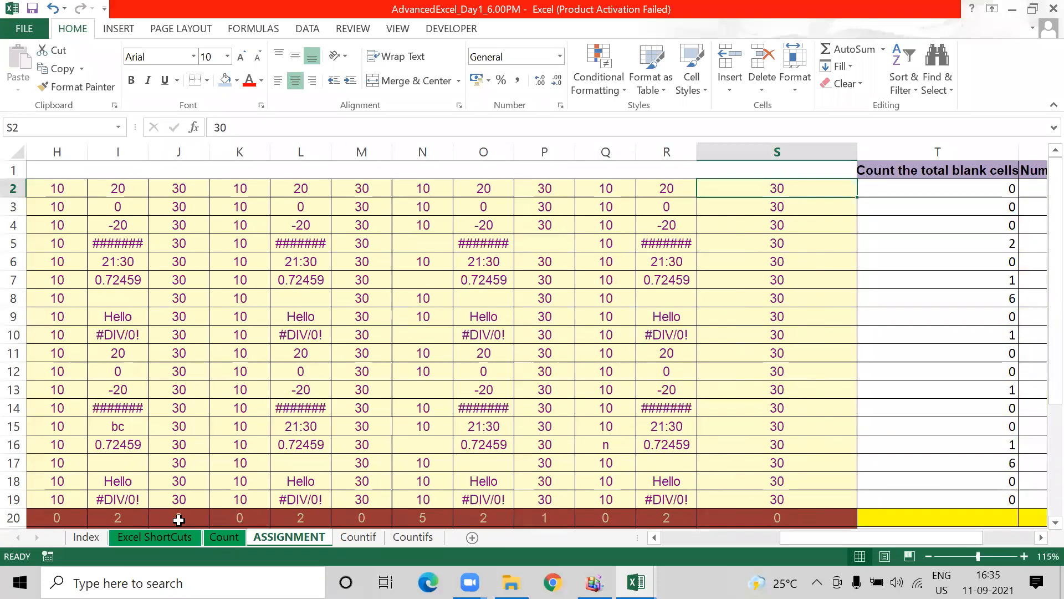
{"action": "key", "text": "ctrl+Left"}
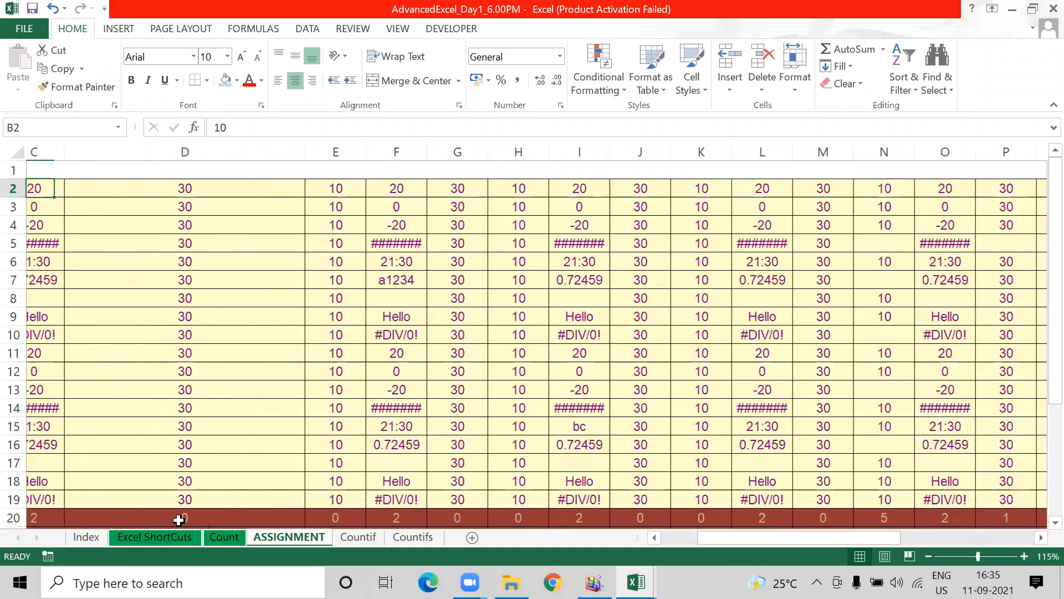
{"action": "key", "text": "Left"}
{"action": "key", "text": "Up"}
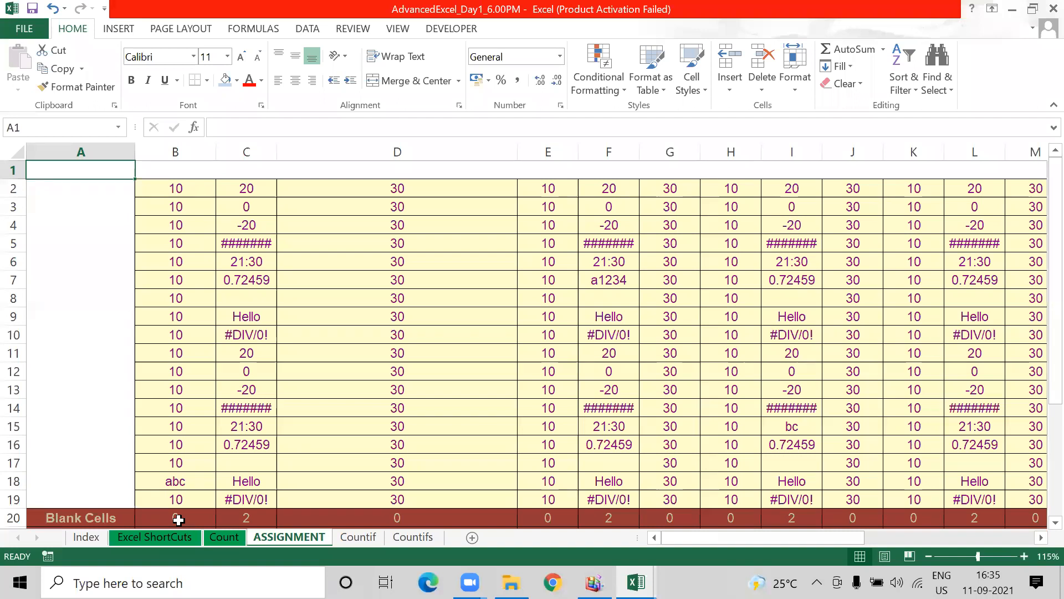
{"action": "key", "text": "Right"}
{"action": "key", "text": "Down"}
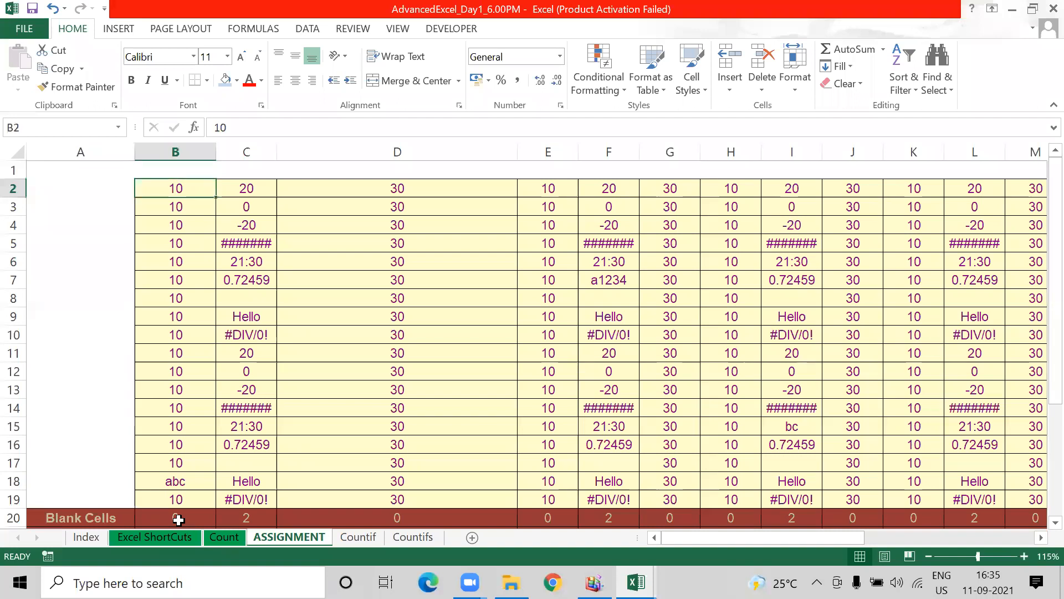
- Look over the Numaric Values and All Values columns beside the total blank cells column
{"action": "key", "text": "ctrl+Right"}
{"action": "key", "text": "Right"}
{"action": "key", "text": "Left"}
{"action": "key", "text": "Right"}
{"action": "key", "text": "Right"}
{"action": "key", "text": "Right"}
{"action": "key", "text": "Right"}
{"action": "key", "text": "Left"}
{"action": "key", "text": "Left"}
{"action": "key", "text": "Left"}
{"action": "key", "text": "Left"}
{"action": "key", "text": "Left"}
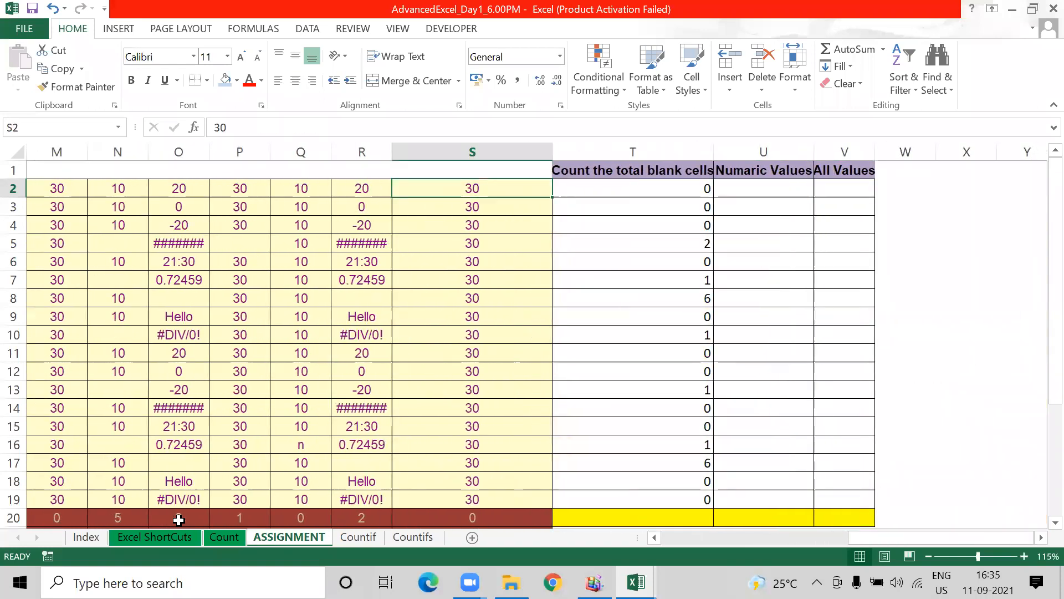
- Switch to the Countif sheet and clear the Mercedes entry in O8
{"action": "key", "text": "ctrl+Page_Down"}
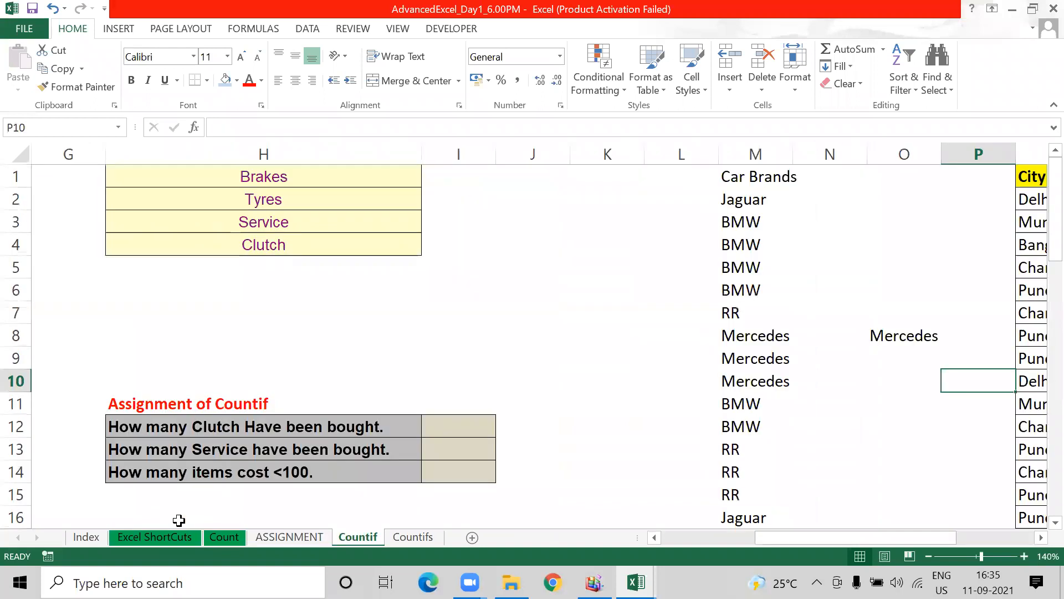
{"action": "key", "text": "ctrl+Up"}
{"action": "key", "text": "Left"}
{"action": "key", "text": "Left"}
{"action": "key", "text": "Right"}
{"action": "key", "text": "Right"}
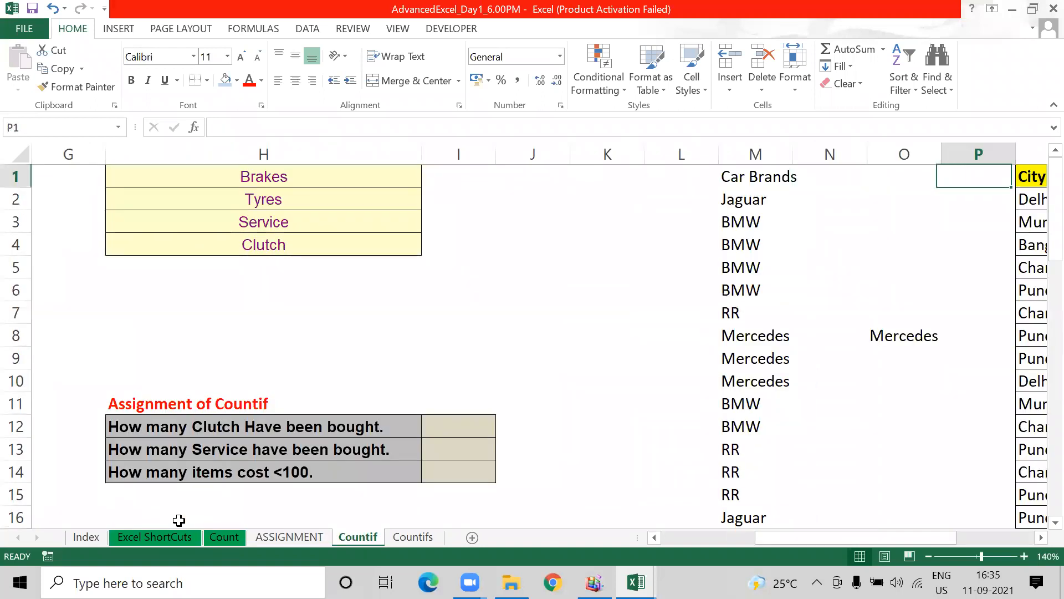
{"action": "key", "text": "Right"}
{"action": "key", "text": "Left"}
{"action": "key", "text": "Left"}
{"action": "key", "text": "ctrl+Down"}
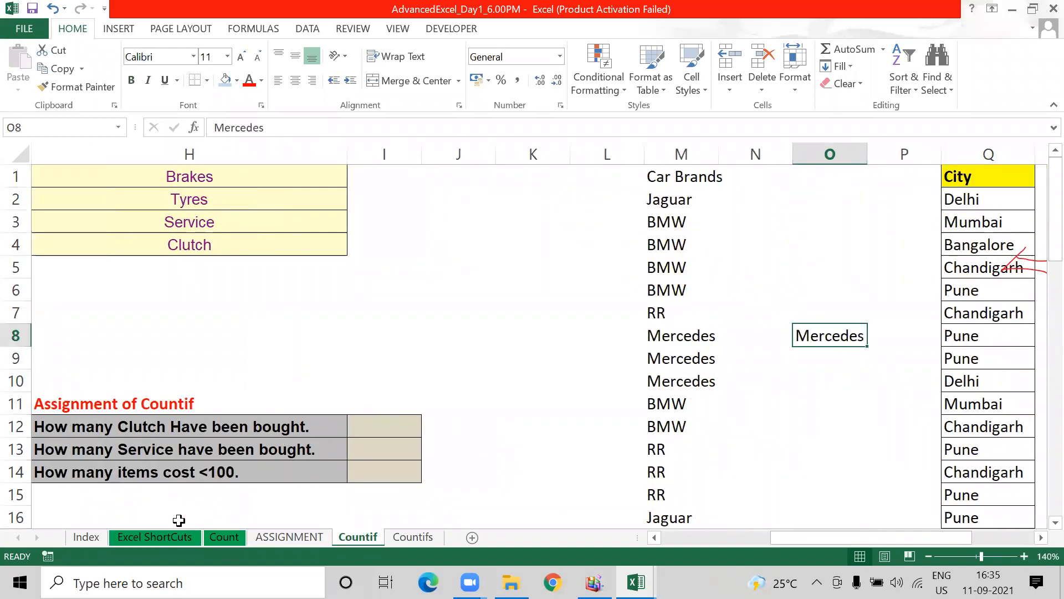
{"action": "key", "text": "Delete"}
{"action": "key", "text": "ctrl+Up"}
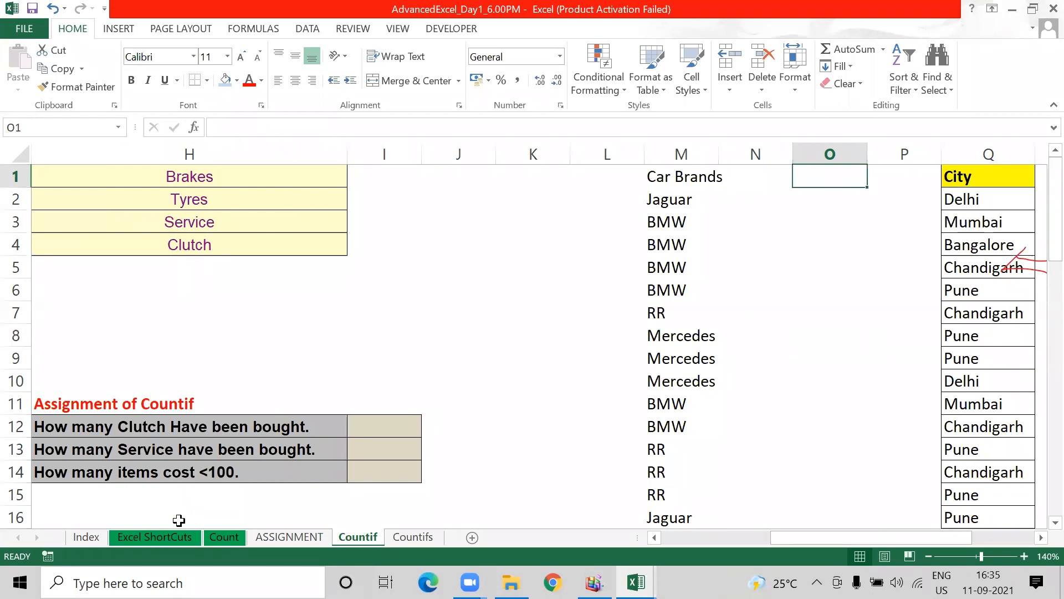
- Clear the count in T6 beneath Pune on the Countif sheet
{"action": "key", "text": "Right"}
{"action": "key", "text": "Right"}
{"action": "key", "text": "Right"}
{"action": "key", "text": "Right"}
{"action": "key", "text": "Down"}
{"action": "key", "text": "Down"}
{"action": "key", "text": "Right"}
{"action": "key", "text": "Up"}
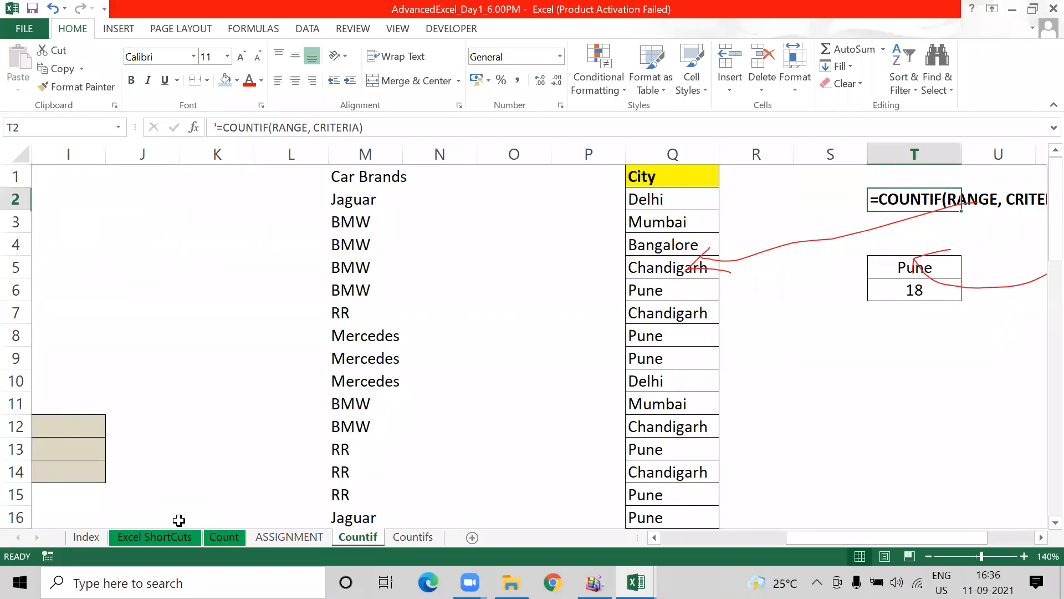
{"action": "key", "text": "Down"}
{"action": "key", "text": "Down"}
{"action": "key", "text": "Down"}
{"action": "key", "text": "Down"}
{"action": "key", "text": "Delete"}
{"action": "key", "text": "Up"}
{"action": "key", "text": "ctrl+Up"}
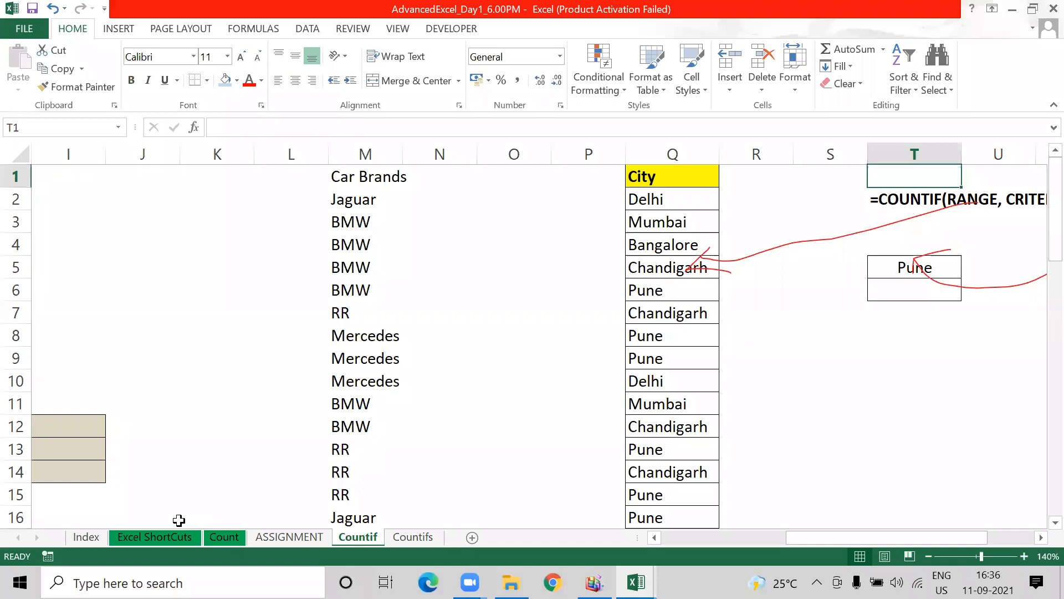
- Go to the start of the Countif sheet and examine the COUNTIF syntax in A1
{"action": "key", "text": "ctrl+Left"}
{"action": "key", "text": "ctrl+Home"}
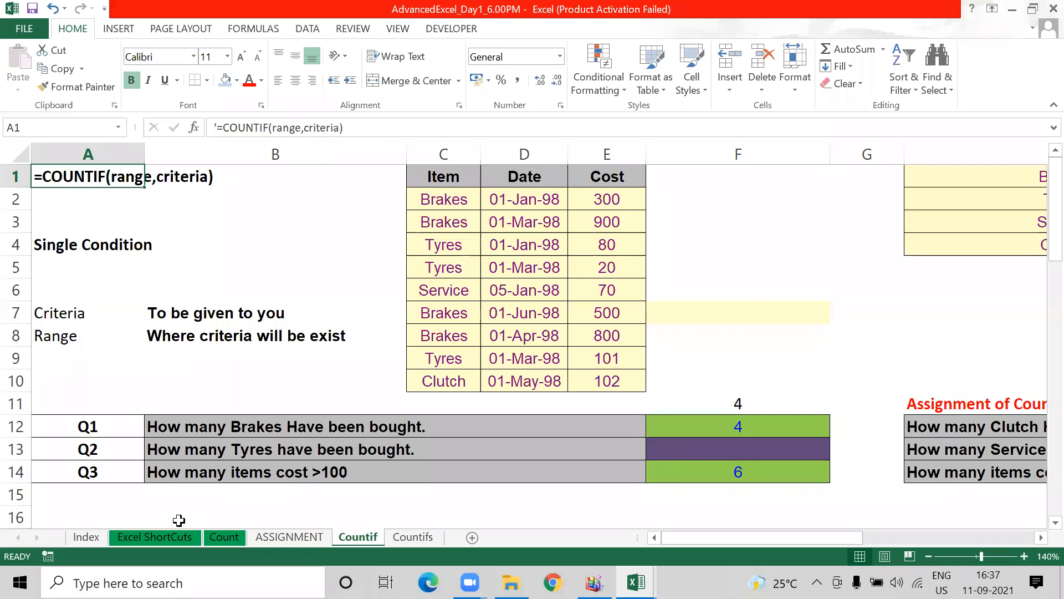
{"action": "key", "text": "Down"}
{"action": "key", "text": "Up"}
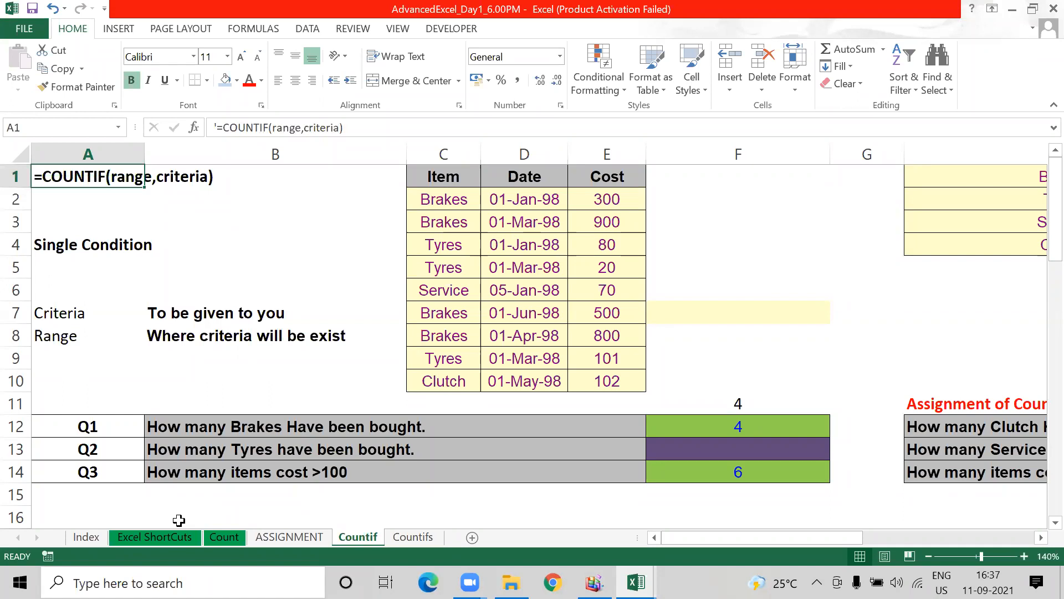
{"action": "key", "text": "Right"}
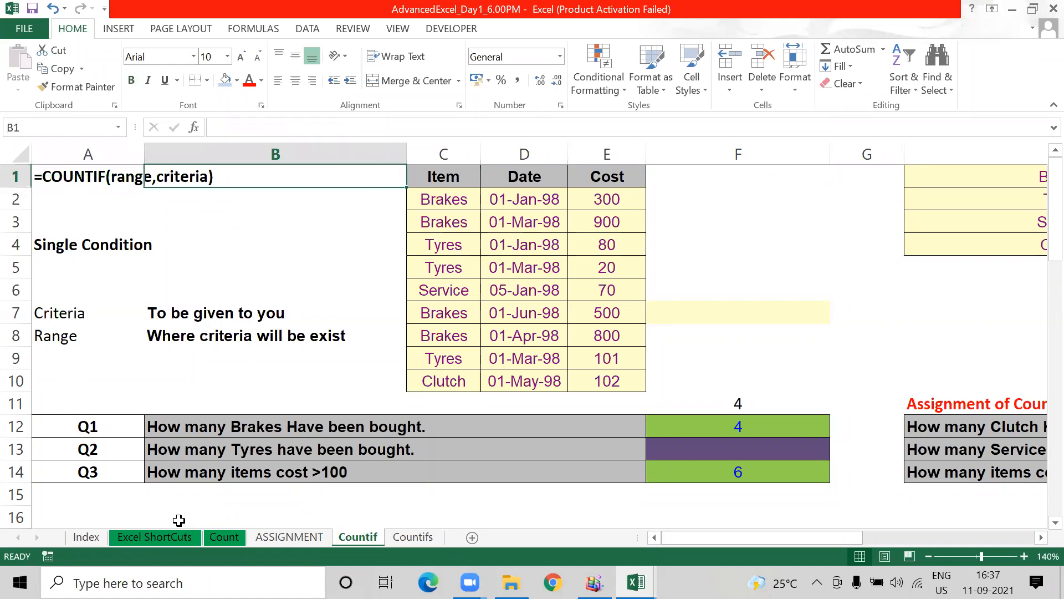
- Clear the existing counts in F11:F14, including the answers to questions Q1 to Q3
{"action": "key", "text": "Left"}
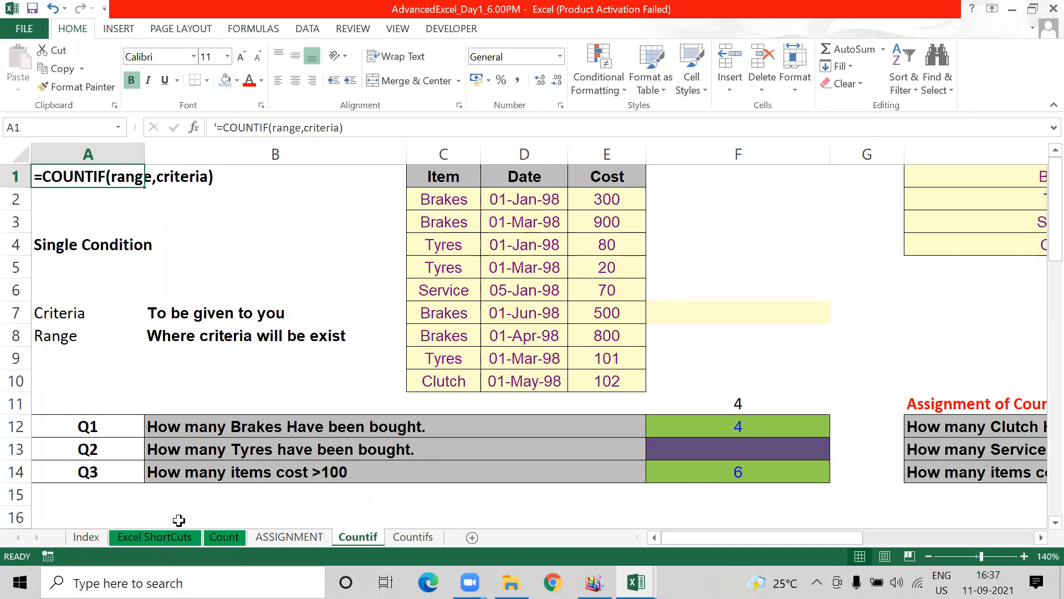
{"action": "key", "text": "Right"}
{"action": "key", "text": "Right"}
{"action": "key", "text": "Right"}
{"action": "key", "text": "Right"}
{"action": "key", "text": "Right"}
{"action": "key", "text": "ctrl+Down"}
{"action": "key", "text": "shift+Down"}
{"action": "key", "text": "shift+Down"}
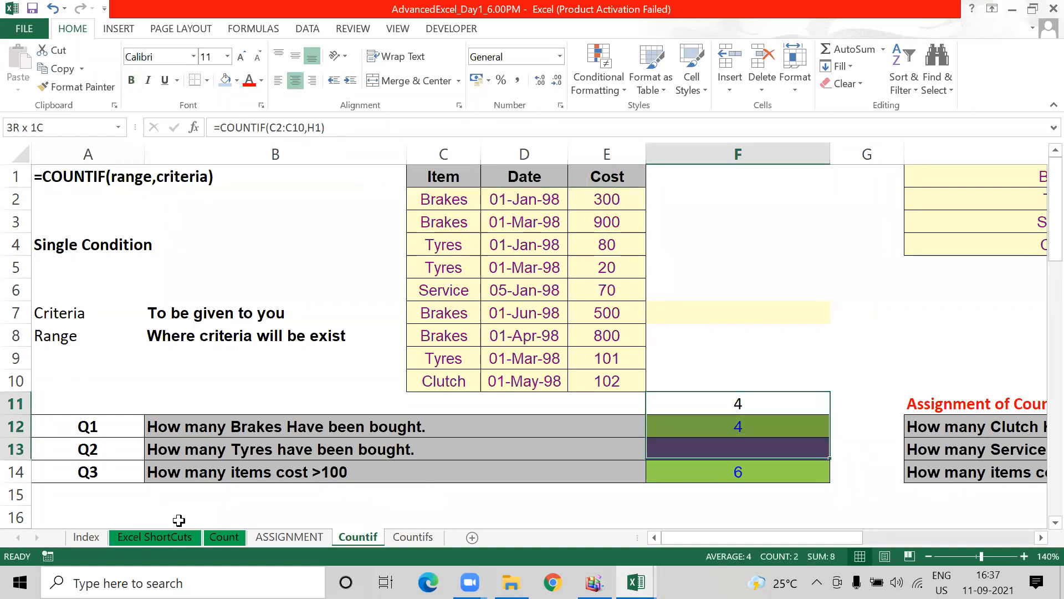
{"action": "key", "text": "shift+Down"}
{"action": "key", "text": "shift+Down"}
{"action": "key", "text": "Delete"}
- Look over the Countif assignment questions beside the item list on the Countif sheet
{"action": "key", "text": "ctrl+Up"}
{"action": "key", "text": "Left"}
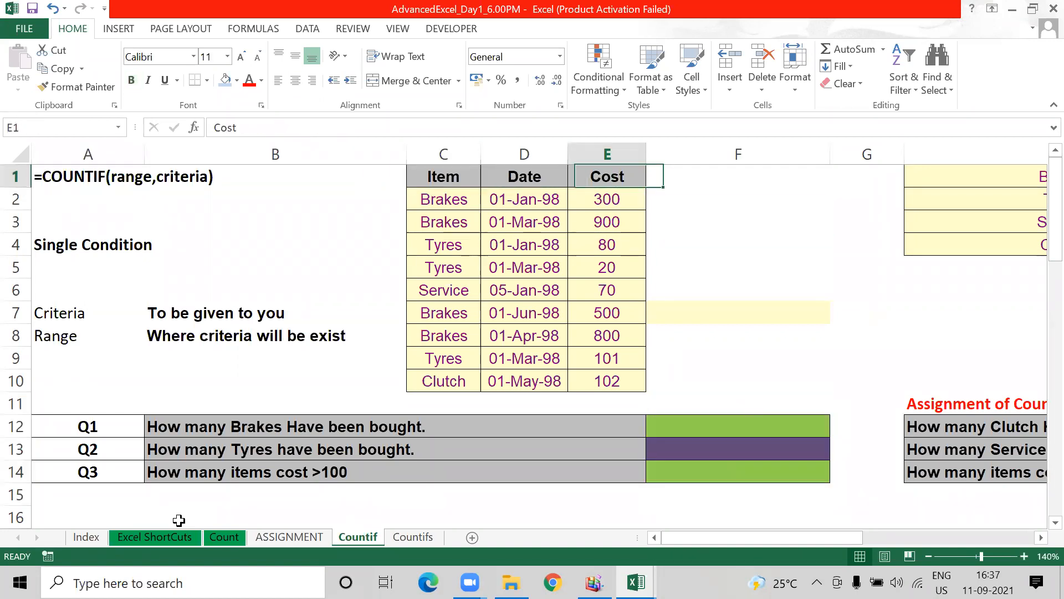
{"action": "key", "text": "Right"}
{"action": "key", "text": "Right"}
{"action": "key", "text": "Right"}
{"action": "key", "text": "Right"}
{"action": "key", "text": "Right"}
{"action": "key", "text": "Right"}
{"action": "key", "text": "Right"}
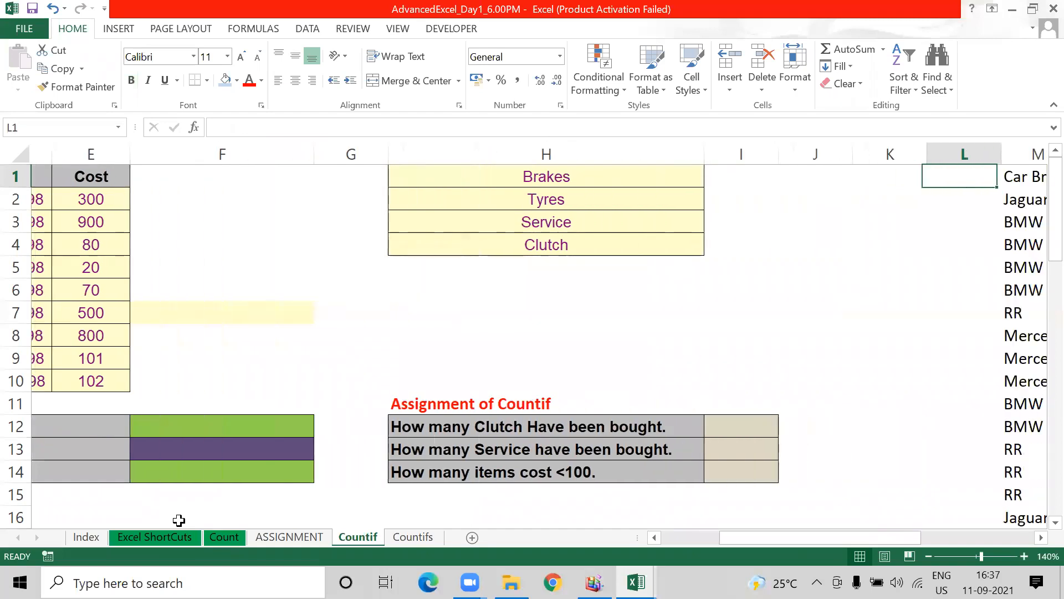
- Examine the Car Brands and City lists, and check how far the Car Brands entries extend
{"action": "key", "text": "Right"}
{"action": "key", "text": "Right"}
{"action": "key", "text": "Right"}
{"action": "key", "text": "Right"}
{"action": "key", "text": "Right"}
{"action": "key", "text": "Right"}
{"action": "key", "text": "Left"}
{"action": "key", "text": "Left"}
{"action": "key", "text": "Left"}
{"action": "key", "text": "Right"}
{"action": "key", "text": "Left"}
{"action": "key", "text": "Left"}
{"action": "key", "text": "Left"}
{"action": "key", "text": "Down"}
{"action": "key", "text": "ctrl+shift+Down"}
{"action": "key", "text": "ctrl+Up"}
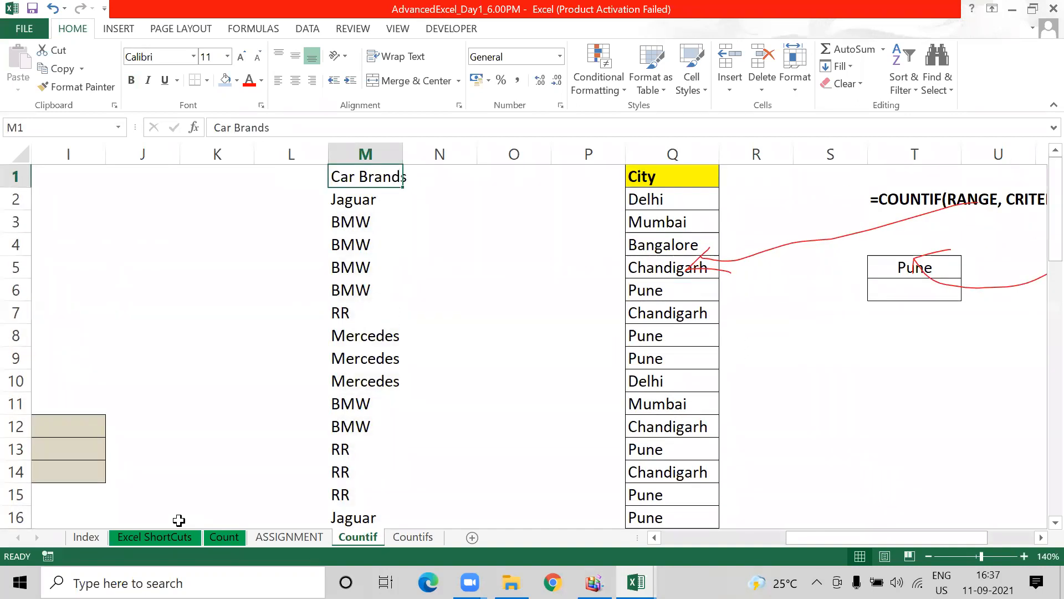
- Copy the Mercedes entry from M8 in the Car Brands list into O6 as the criterion
{"action": "key", "text": "Down"}
{"action": "key", "text": "Down"}
{"action": "key", "text": "Down"}
{"action": "key", "text": "Down"}
{"action": "key", "text": "Down"}
{"action": "key", "text": "Down"}
{"action": "key", "text": "Down"}
{"action": "key", "text": "ctrl+c"}
{"action": "key", "text": "Right"}
{"action": "key", "text": "Up"}
{"action": "key", "text": "Up"}
{"action": "key", "text": "Right"}
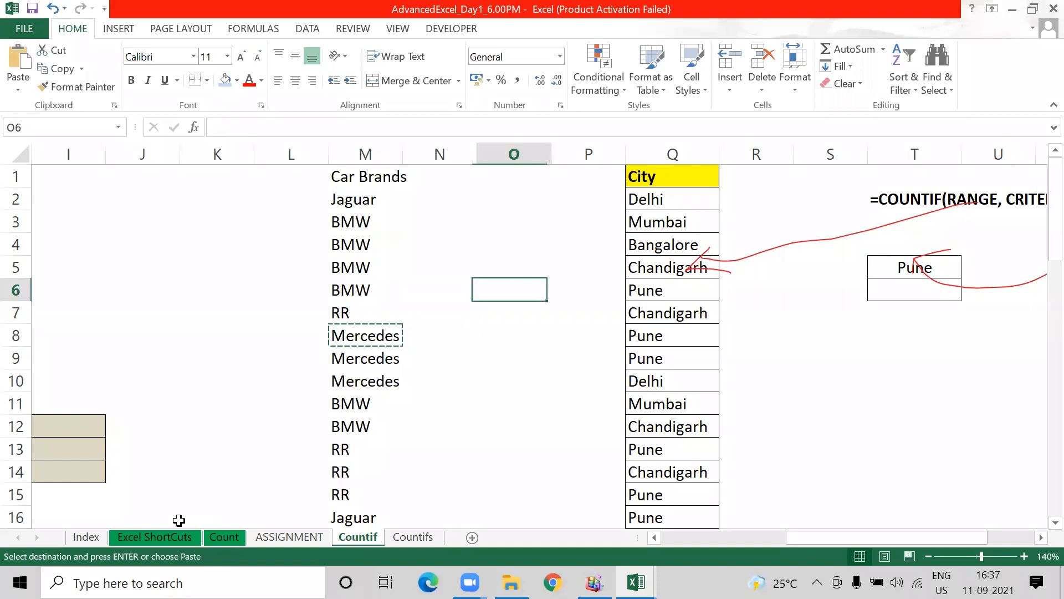
{"action": "key", "text": "Return"}
- Begin a COUNTIF formula in O7, directly beneath the Mercedes criterion
{"action": "key", "text": "Left"}
{"action": "key", "text": "Left"}
{"action": "key", "text": "Up"}
{"action": "key", "text": "Up"}
{"action": "key", "text": "Up"}
{"action": "key", "text": "Up"}
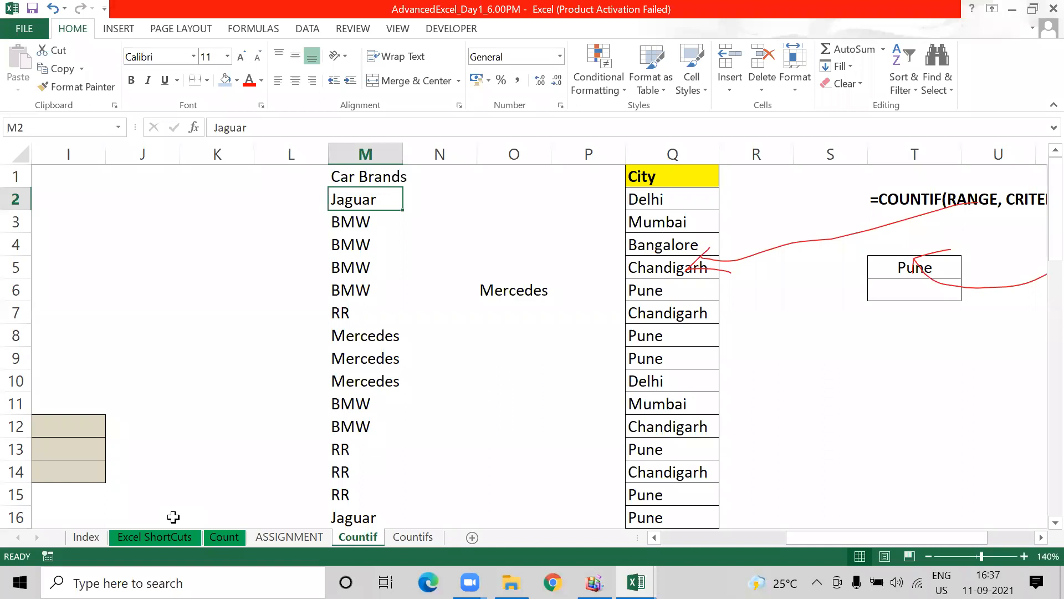
{"action": "key", "text": "Down"}
{"action": "key", "text": "Down"}
{"action": "key", "text": "Down"}
{"action": "key", "text": "Down"}
{"action": "key", "text": "Down"}
{"action": "key", "text": "Right"}
{"action": "key", "text": "Right"}
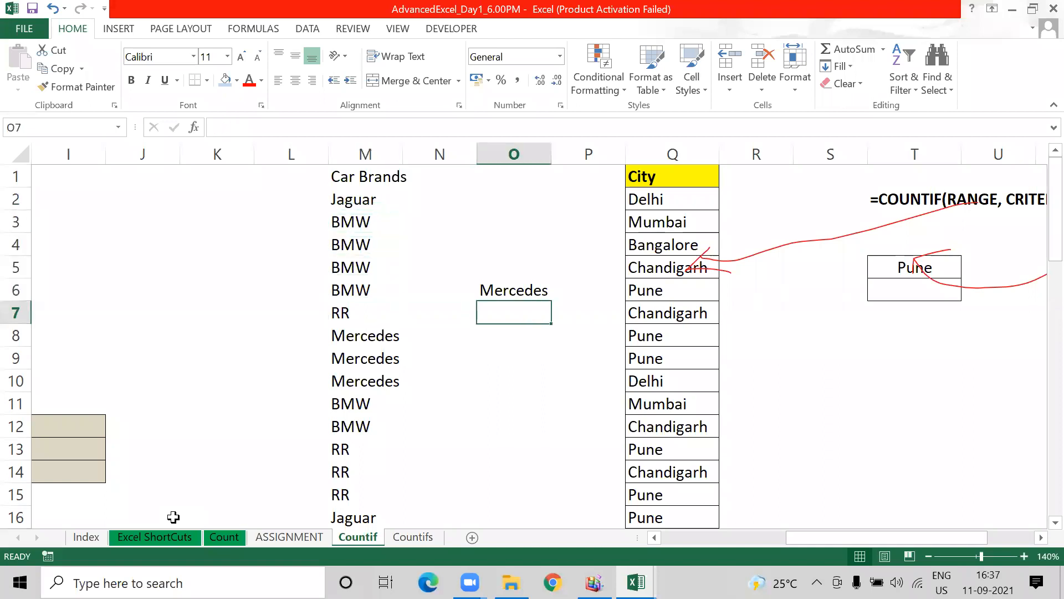
{"action": "type", "text": "=coun"}
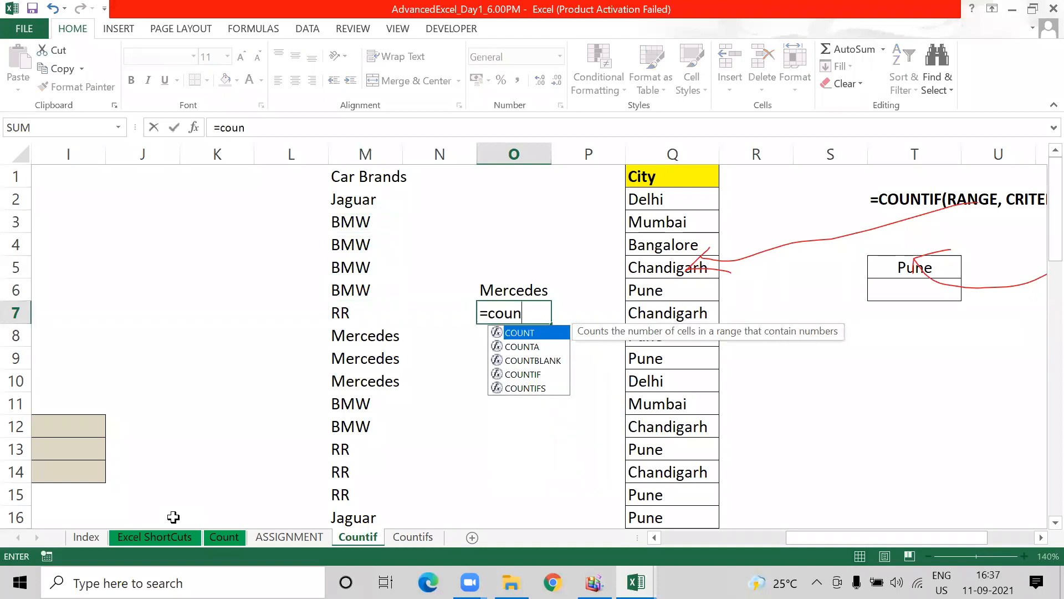
{"action": "type", "text": "tif"}
{"action": "key", "text": "Tab"}
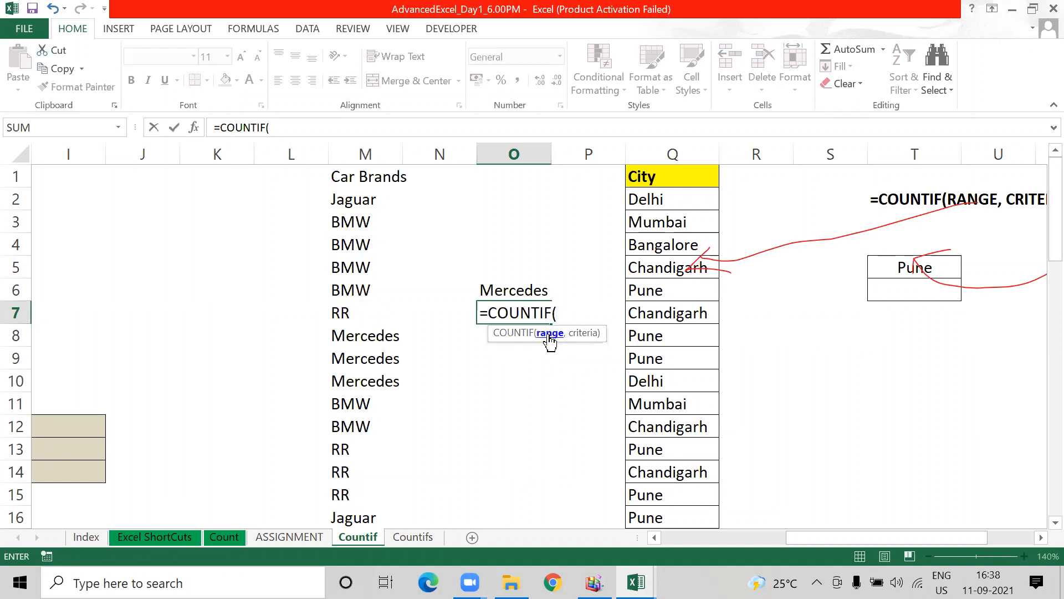
- Complete the COUNTIF formula with M2:M37 as the range and O6 as the criteria
{"action": "left_click", "coordinate": [363, 199]}
{"action": "key", "text": "ctrl+shift+Down"}
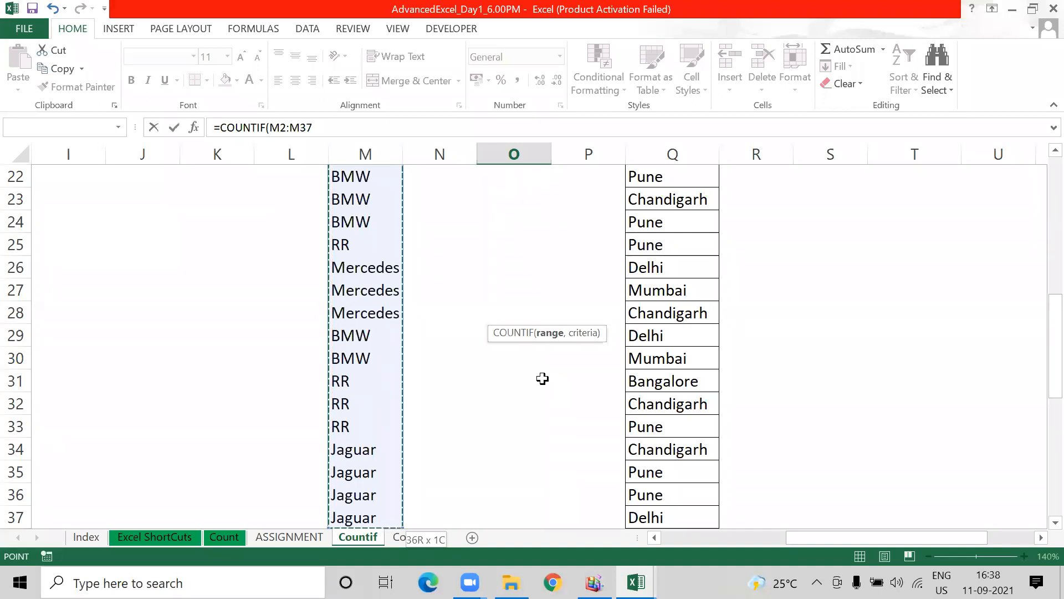
{"action": "type", "text": ","}
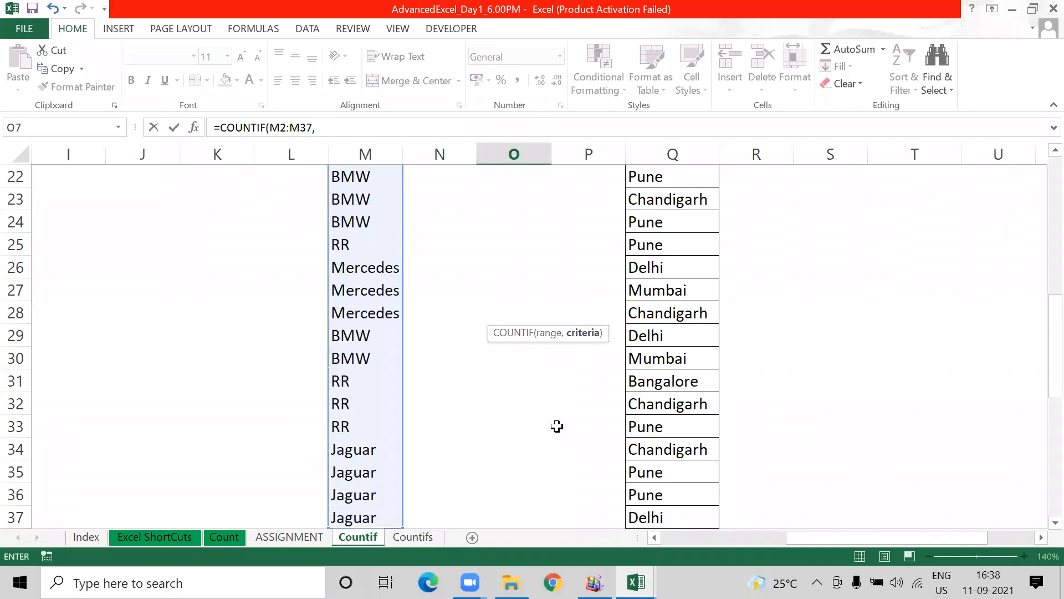
{"action": "key", "text": "Up"}
{"action": "key", "text": "Up"}
{"action": "key", "text": "Up"}
{"action": "key", "text": "Up"}
{"action": "key", "text": "Up"}
{"action": "key", "text": "Down"}
{"action": "key", "text": "Down"}
{"action": "key", "text": "Down"}
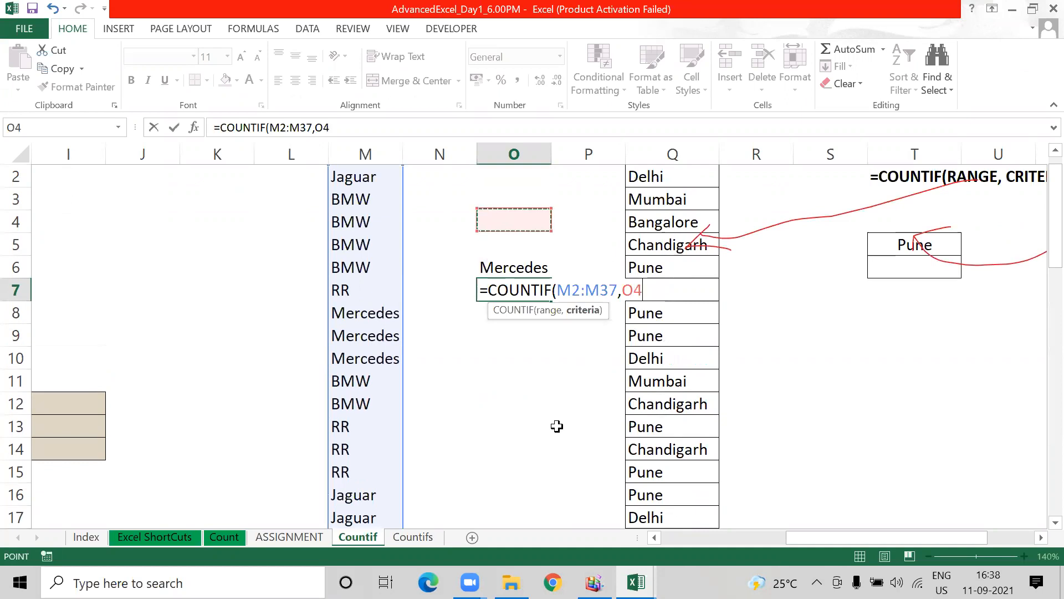
{"action": "key", "text": "Down"}
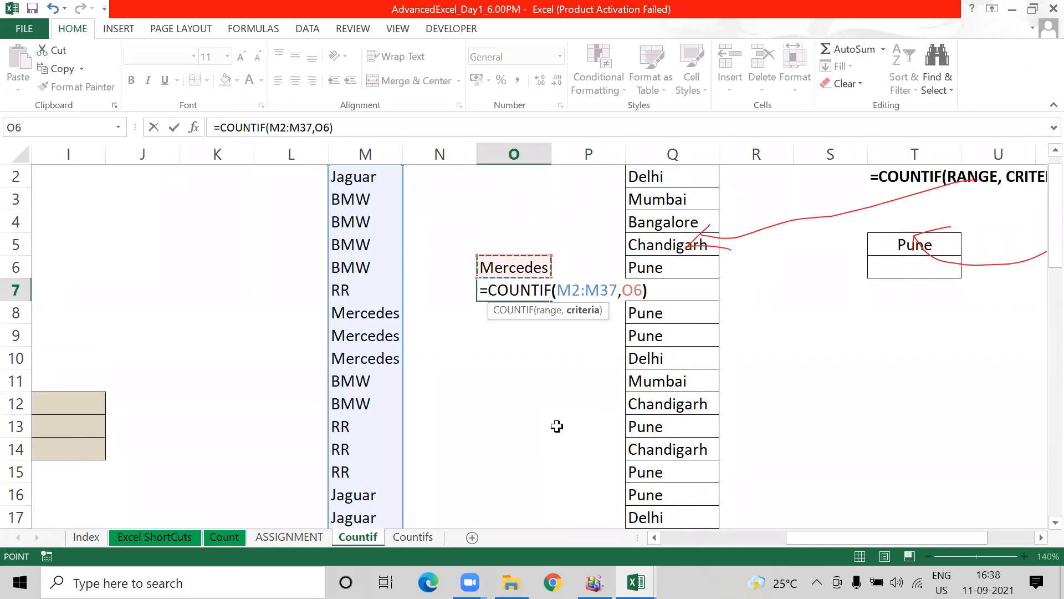
{"action": "key", "text": "Return"}
- Center the COUNTIF result in O7
{"action": "key", "text": "Up"}
{"action": "key", "text": "alt"}
{"action": "key", "text": "h"}
{"action": "key", "text": "a"}
{"action": "key", "text": "c"}
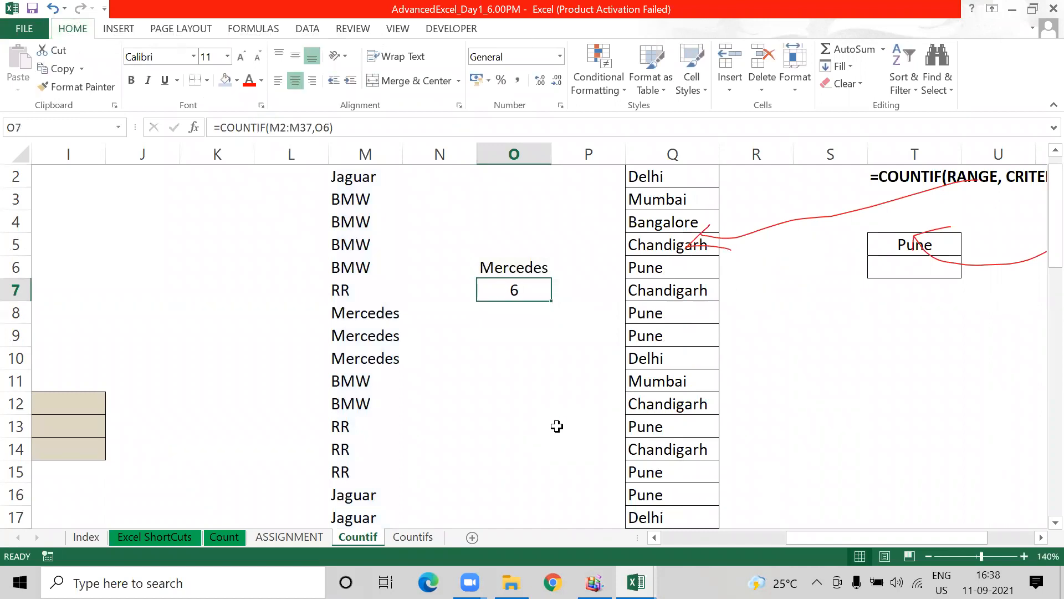
- Return to the head of the Car Brands list and make the Mercedes criterion in O6 bold
{"action": "key", "text": "Up"}
{"action": "key", "text": "Left"}
{"action": "key", "text": "Up"}
{"action": "key", "text": "Up"}
{"action": "key", "text": "Up"}
{"action": "key", "text": "Left"}
{"action": "key", "text": "Up"}
{"action": "key", "text": "Up"}
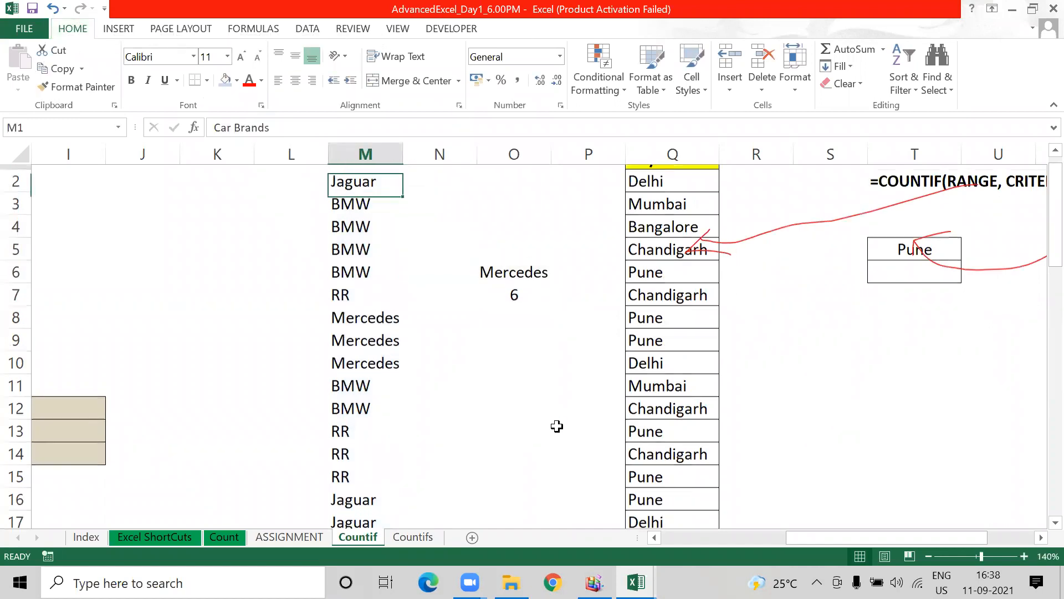
{"action": "key", "text": "Down"}
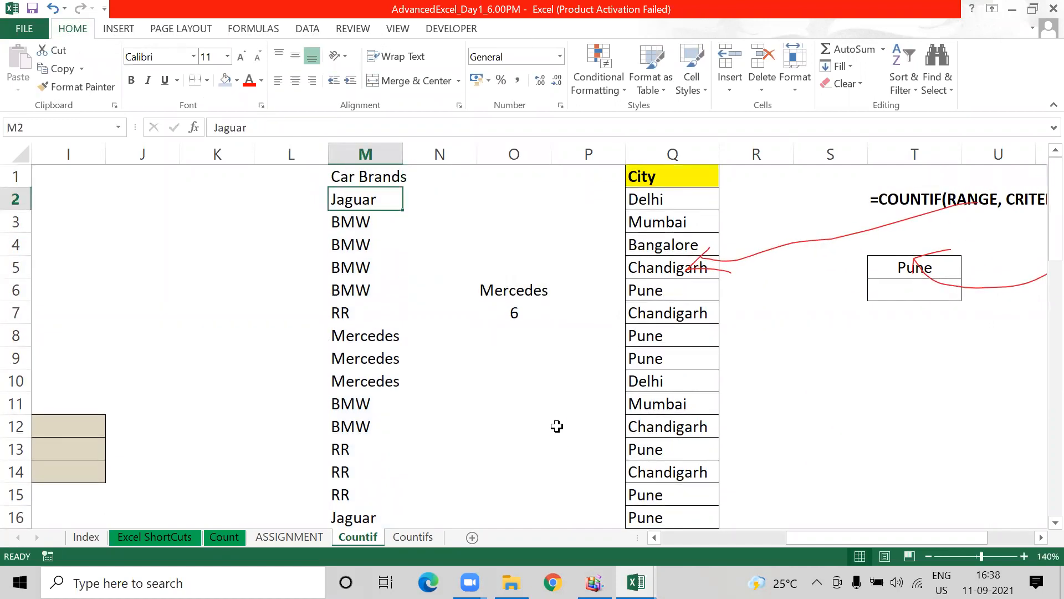
{"action": "left_click", "coordinate": [508, 292]}
{"action": "key", "text": "ctrl+b"}
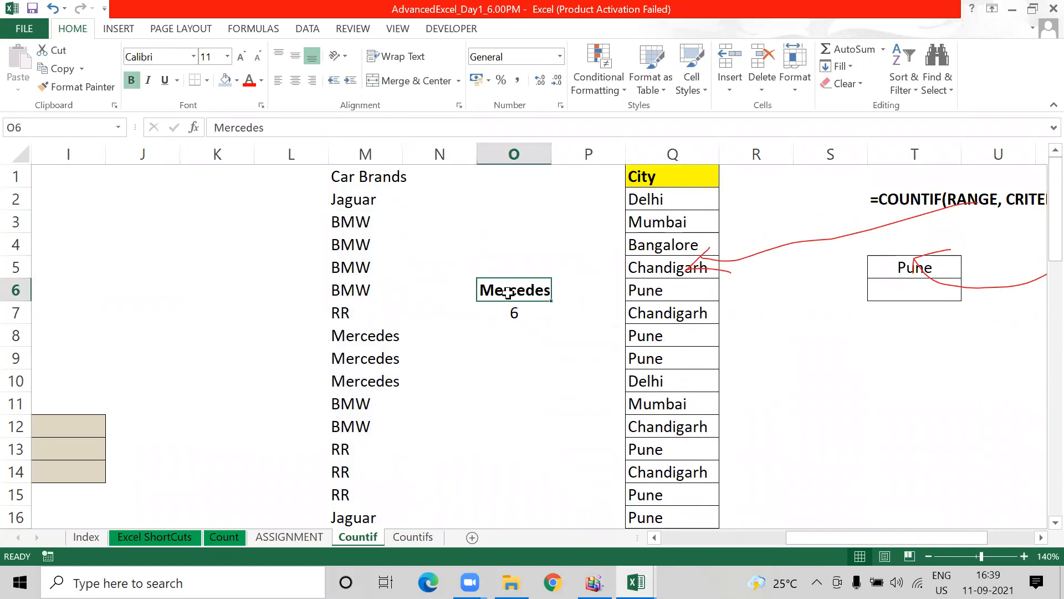
- Verify the Mercedes count by temporarily filtering the Car Brands column to Mercedes and selecting the filtered entries
{"action": "key", "text": "ctrl+Up"}
{"action": "key", "text": "ctrl+Left"}
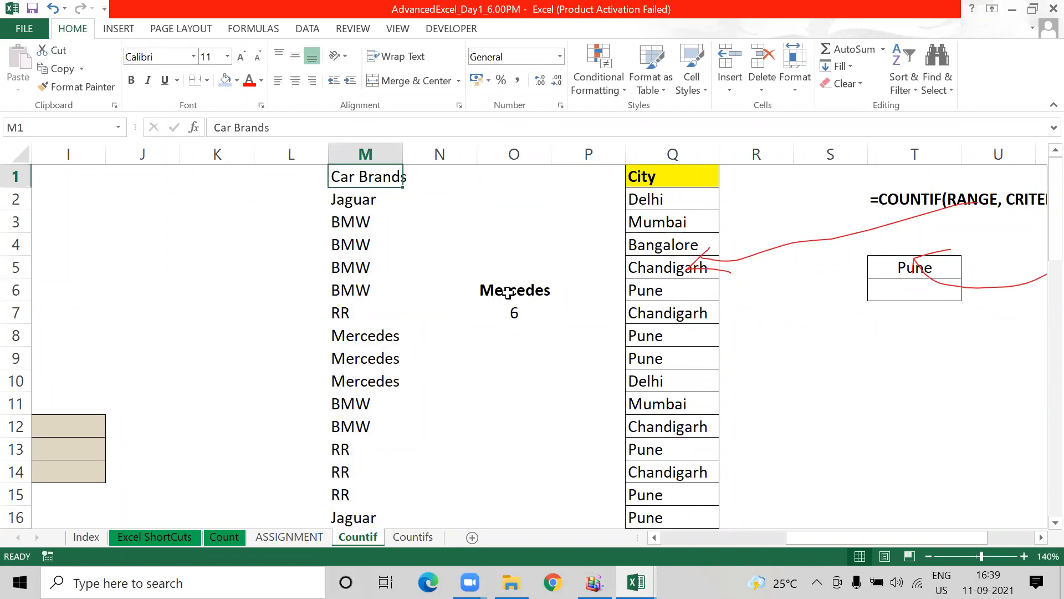
{"action": "key", "text": "ctrl+shift+l"}
{"action": "left_click", "coordinate": [395, 178]}
{"action": "left_click", "coordinate": [224, 342]}
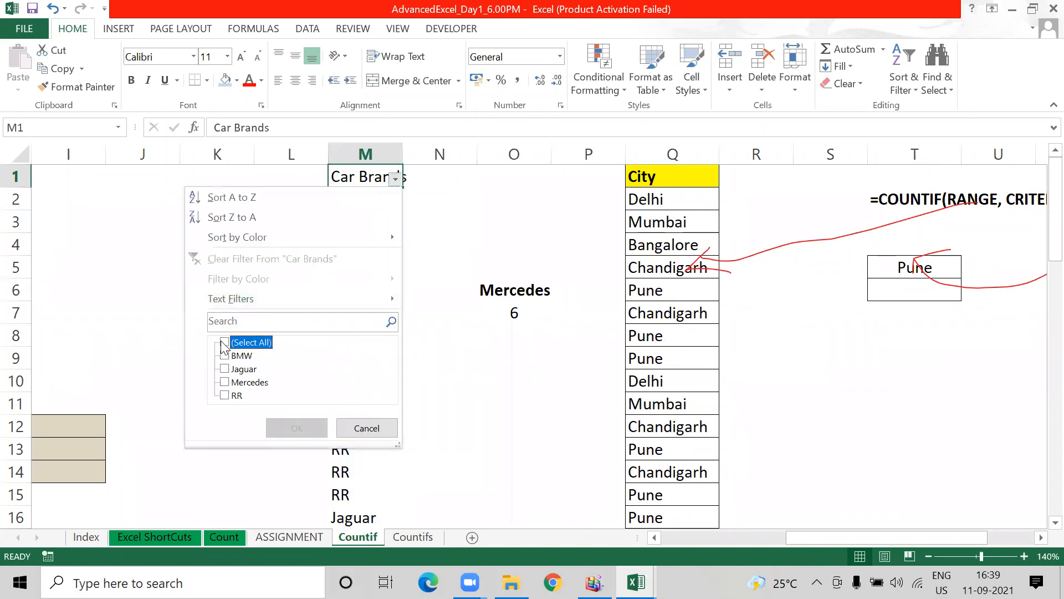
{"action": "left_click", "coordinate": [225, 382]}
{"action": "left_click", "coordinate": [294, 428]}
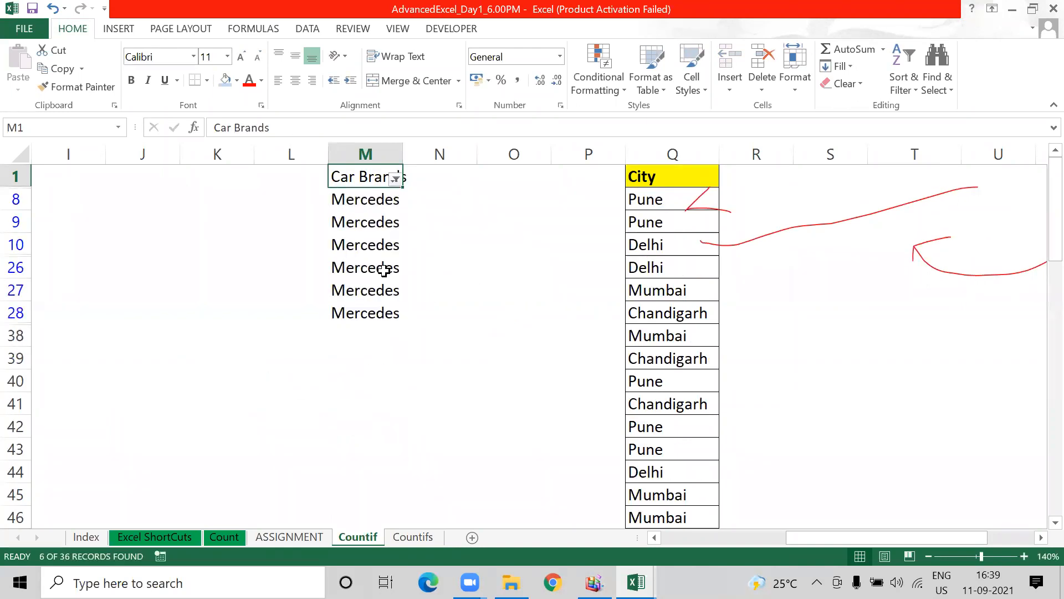
{"action": "left_click_drag", "start_coordinate": [366, 198], "coordinate": [368, 310]}
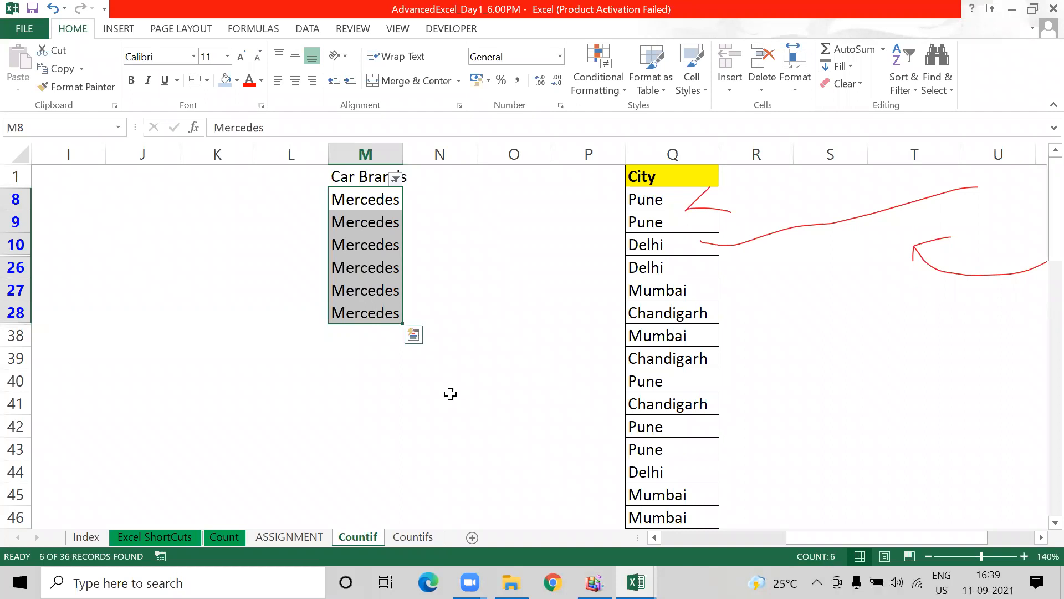
{"action": "key", "text": "Up"}
{"action": "key", "text": "ctrl+shift+l"}
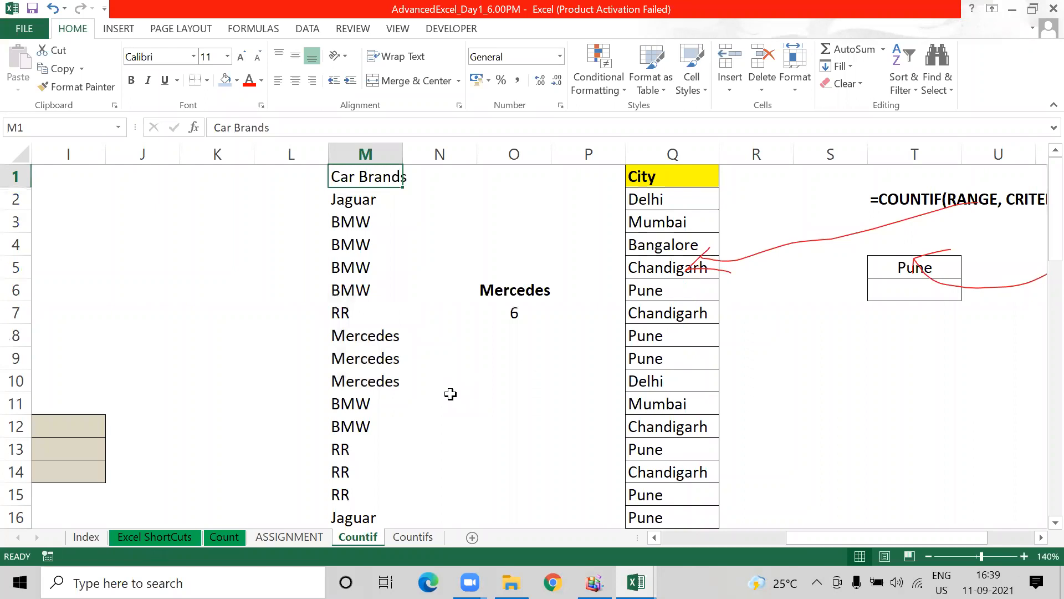
- Go back through the Car Brands list and examine the COUNTIF formula in O7
{"action": "key", "text": "Down"}
{"action": "key", "text": "Down"}
{"action": "key", "text": "Down"}
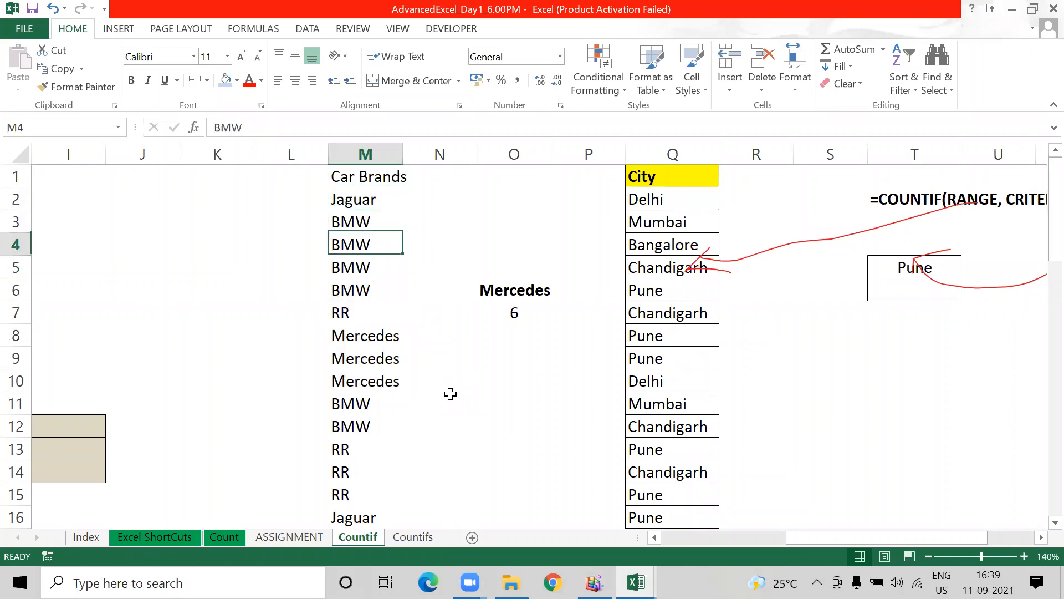
{"action": "key", "text": "Down"}
{"action": "key", "text": "Down"}
{"action": "key", "text": "Right"}
{"action": "key", "text": "Right"}
{"action": "key", "text": "Down"}
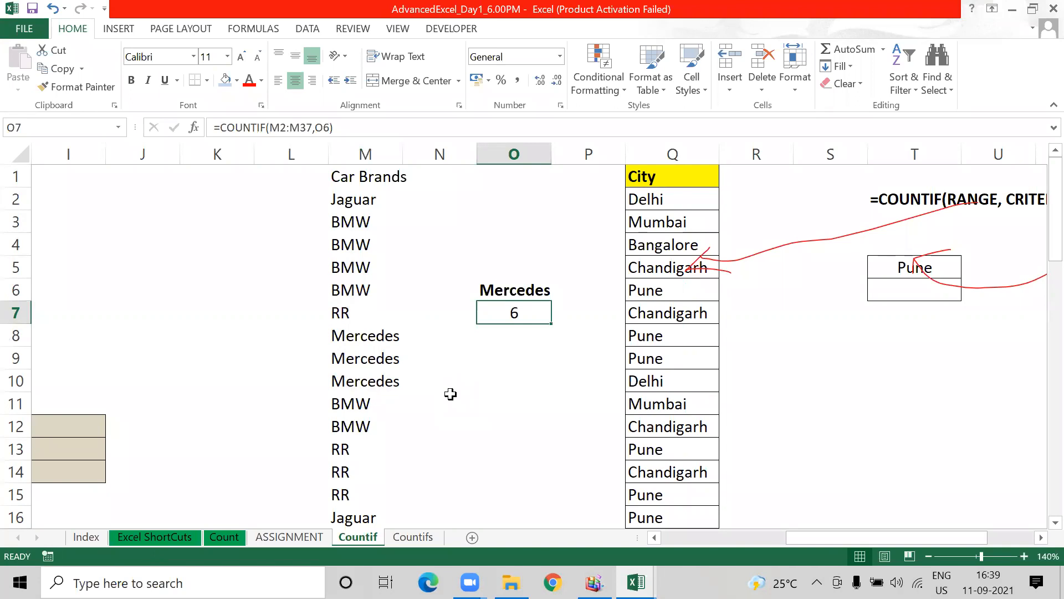
- Look at the City example with the Pune criterion, and select the empty count cell T6 beneath it
{"action": "key", "text": "Right"}
{"action": "key", "text": "Right"}
{"action": "key", "text": "Right"}
{"action": "key", "text": "Right"}
{"action": "key", "text": "Right"}
{"action": "key", "text": "Right"}
{"action": "key", "text": "Right"}
{"action": "key", "text": "Right"}
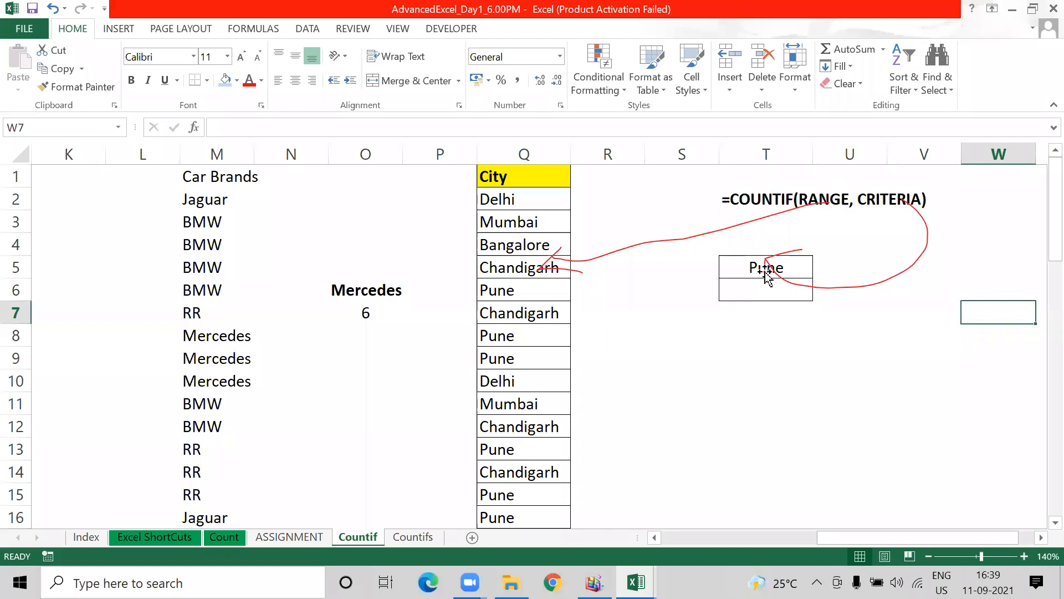
{"action": "left_click", "coordinate": [766, 292]}
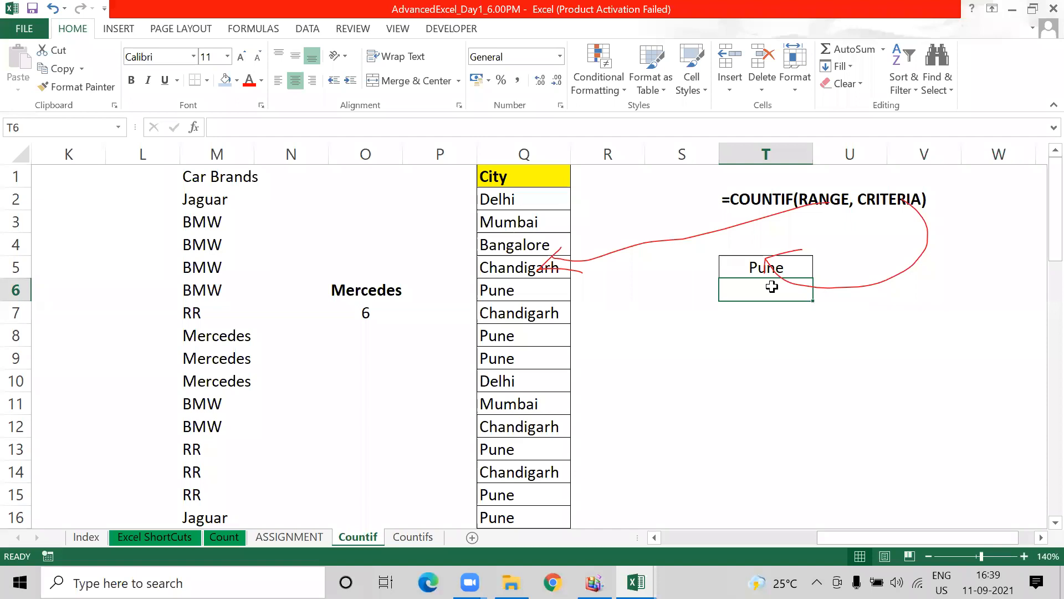
- Return to the start of the Countif sheet and review the COUNTIF syntax in A1
{"action": "key", "text": "ctrl+Left"}
{"action": "key", "text": "ctrl+Left"}
{"action": "key", "text": "ctrl+Left"}
{"action": "key", "text": "ctrl+Left"}
{"action": "key", "text": "ctrl+Left"}
{"action": "key", "text": "ctrl+Left"}
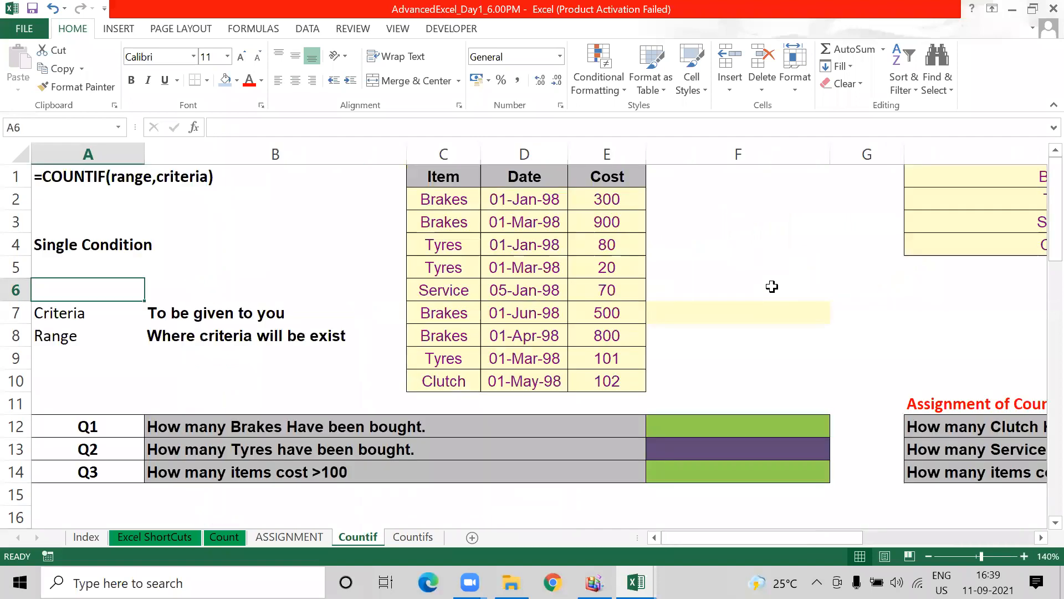
{"action": "key", "text": "ctrl+Up"}
{"action": "key", "text": "ctrl+Up"}
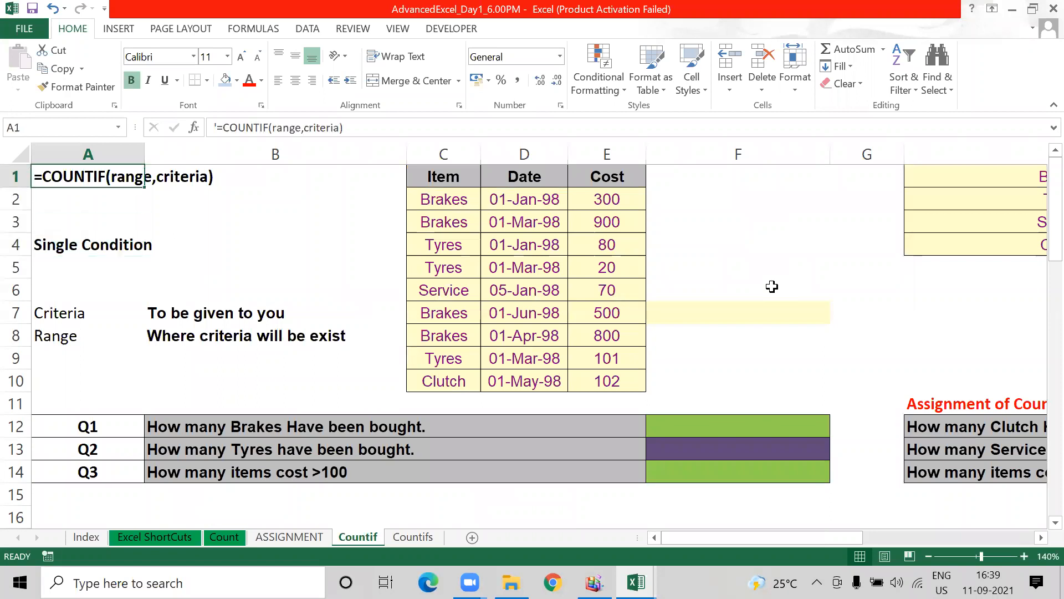
- Examine the Item, Date and Cost headers and the first entries of the item table
{"action": "key", "text": "ctrl+Right"}
{"action": "key", "text": "shift+Right"}
{"action": "key", "text": "Left"}
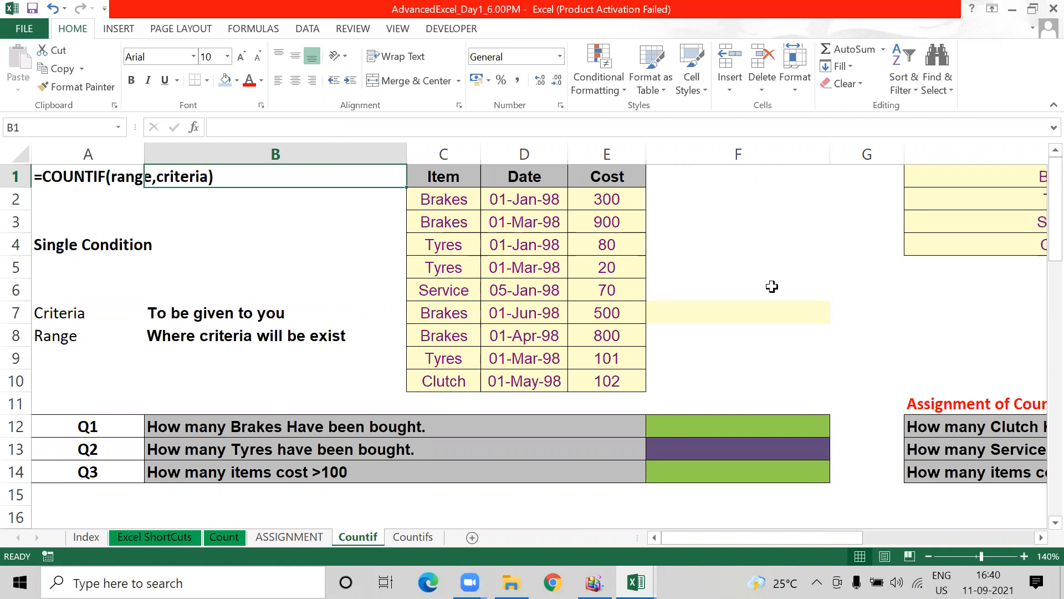
{"action": "key", "text": "Left"}
{"action": "key", "text": "Right"}
{"action": "key", "text": "Right"}
{"action": "key", "text": "Right"}
{"action": "key", "text": "Left"}
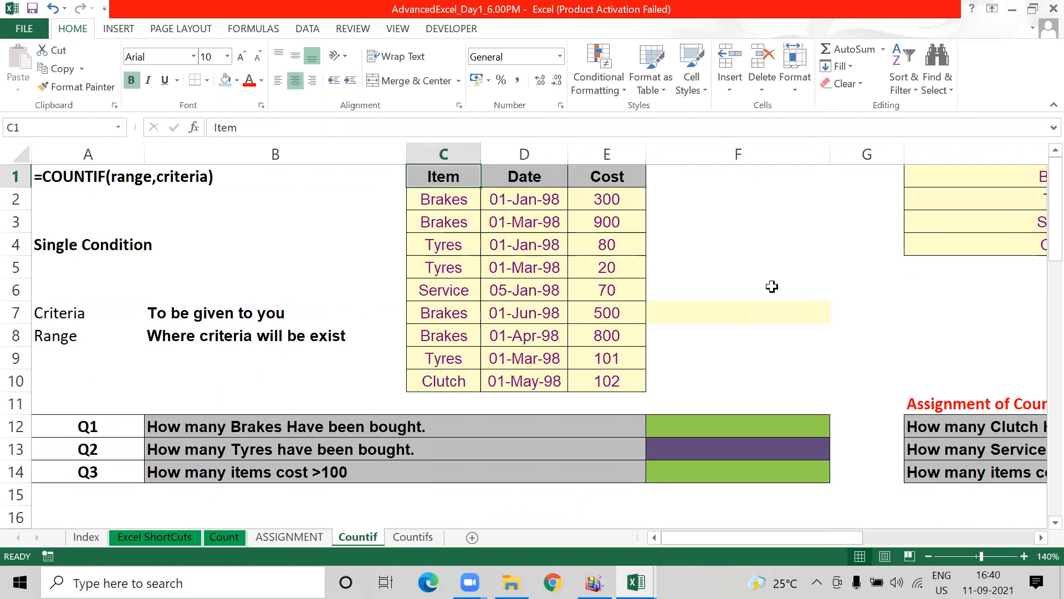
{"action": "key", "text": "Right"}
{"action": "key", "text": "Right"}
{"action": "key", "text": "Left"}
{"action": "key", "text": "Left"}
{"action": "key", "text": "ctrl+shift+Right"}
{"action": "key", "text": "Down"}
{"action": "key", "text": "Down"}
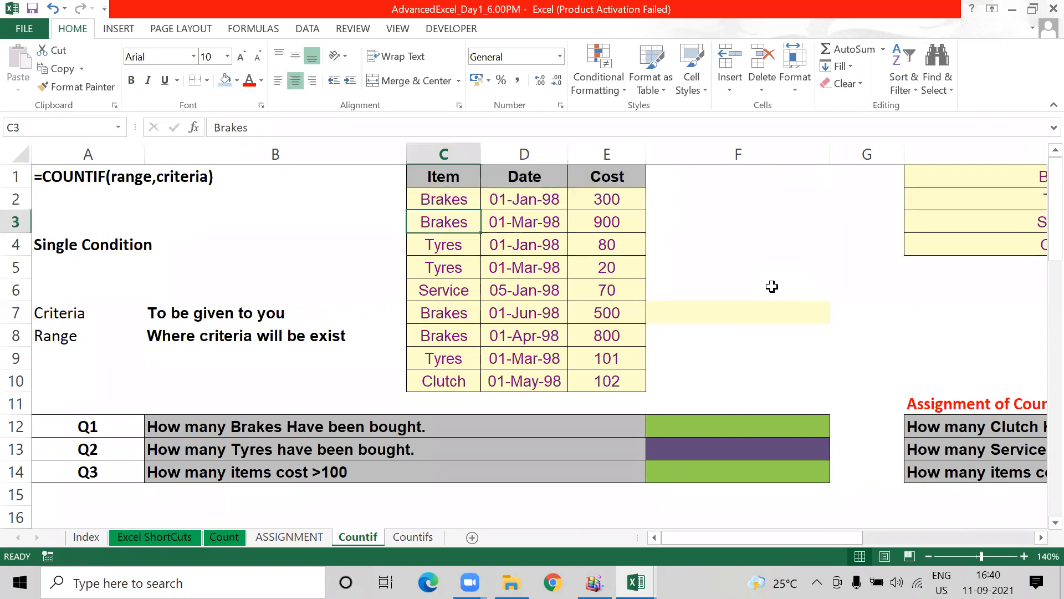
- Select the whole item table, covering the Item, Date and Cost columns
{"action": "key", "text": "Up"}
{"action": "key", "text": "Up"}
{"action": "key", "text": "ctrl+shift+Right"}
{"action": "key", "text": "ctrl+shift+Down"}
- Go to the Q1 row below the item table and read the question about Brakes bought
{"action": "key", "text": "Left"}
{"action": "key", "text": "Left"}
{"action": "key", "text": "ctrl+Down"}
{"action": "key", "text": "Down"}
{"action": "key", "text": "Down"}
{"action": "key", "text": "Down"}
{"action": "key", "text": "Down"}
{"action": "key", "text": "Down"}
{"action": "key", "text": "Down"}
{"action": "key", "text": "Down"}
{"action": "key", "text": "Down"}
{"action": "key", "text": "Down"}
{"action": "key", "text": "Down"}
{"action": "key", "text": "Up"}
{"action": "key", "text": "Up"}
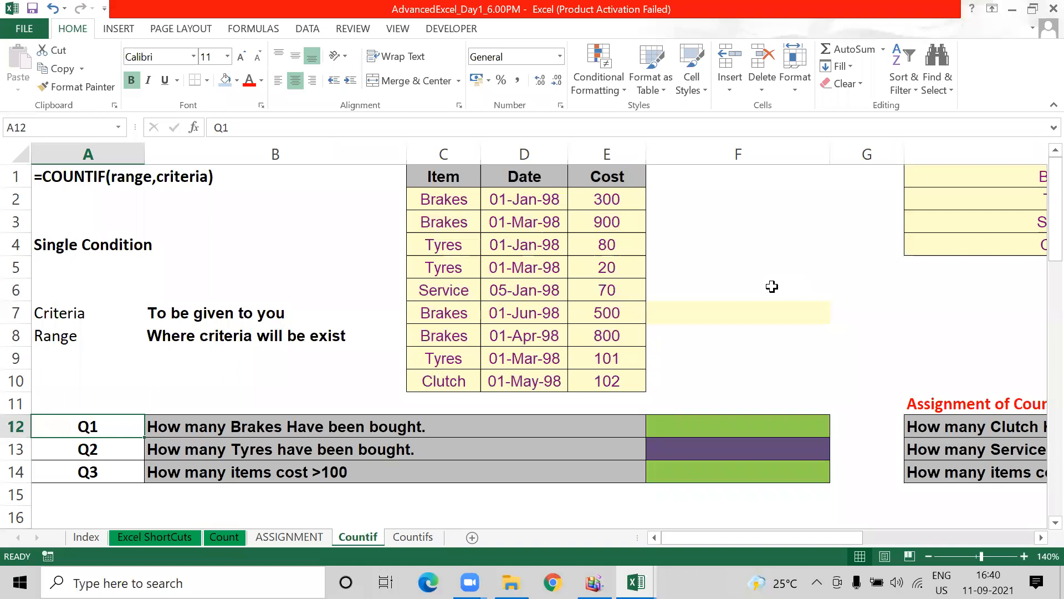
{"action": "key", "text": "Right"}
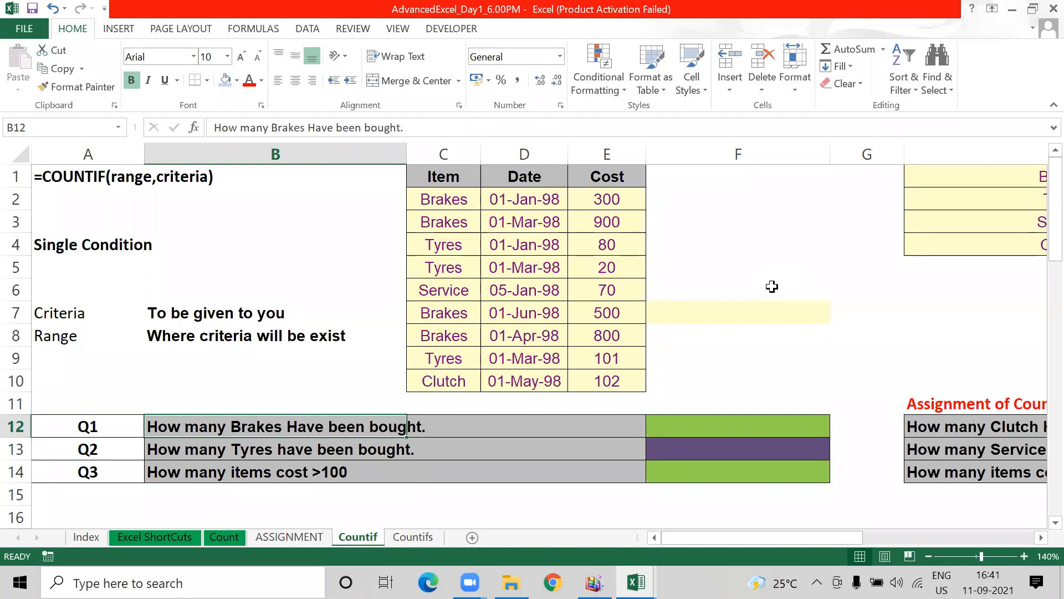
{"action": "key", "text": "Left"}
- Start a COUNTIF formula in F12, the answer cell of the Brakes question
{"action": "key", "text": "Right"}
{"action": "key", "text": "Right"}
{"action": "key", "text": "Right"}
{"action": "key", "text": "Right"}
{"action": "key", "text": "Right"}
{"action": "type", "text": "="}
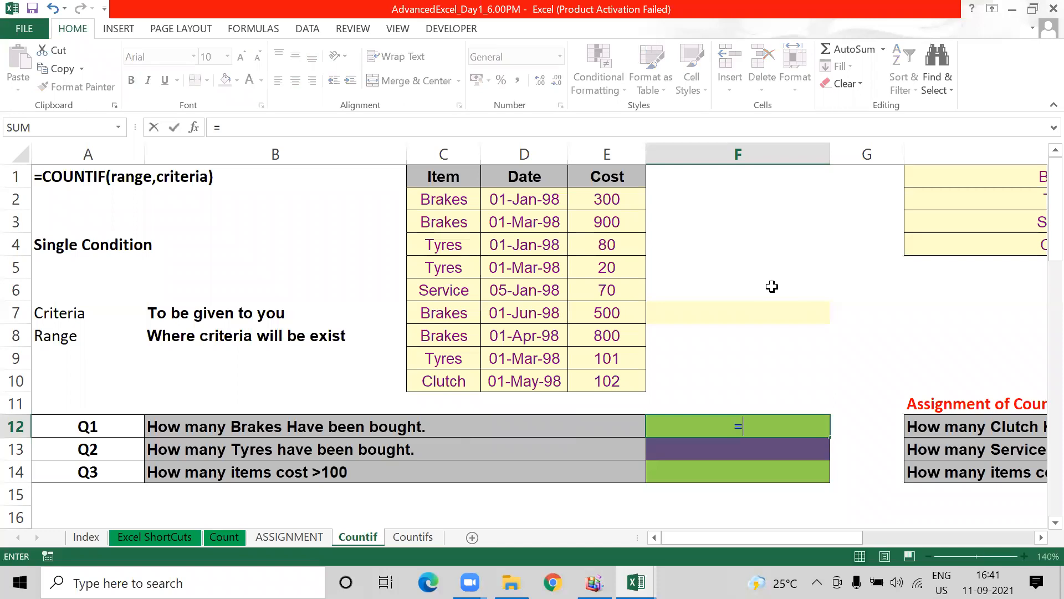
{"action": "type", "text": "countif"}
{"action": "key", "text": "Tab"}
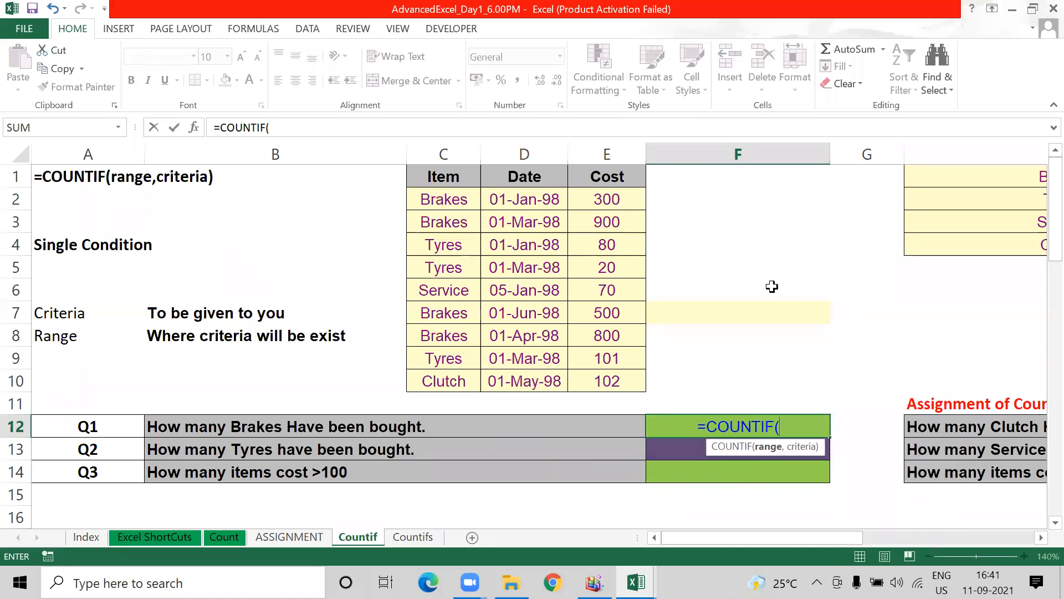
- Set the range of the COUNTIF formula in F12 to the Item entries C2:C10
{"action": "key", "text": "Left"}
{"action": "key", "text": "Left"}
{"action": "key", "text": "Left"}
{"action": "key", "text": "Up"}
{"action": "key", "text": "Up"}
{"action": "key", "text": "shift+Up"}
{"action": "key", "text": "shift+Up"}
{"action": "key", "text": "shift+Up"}
{"action": "key", "text": "shift+Up"}
{"action": "key", "text": "shift+Up"}
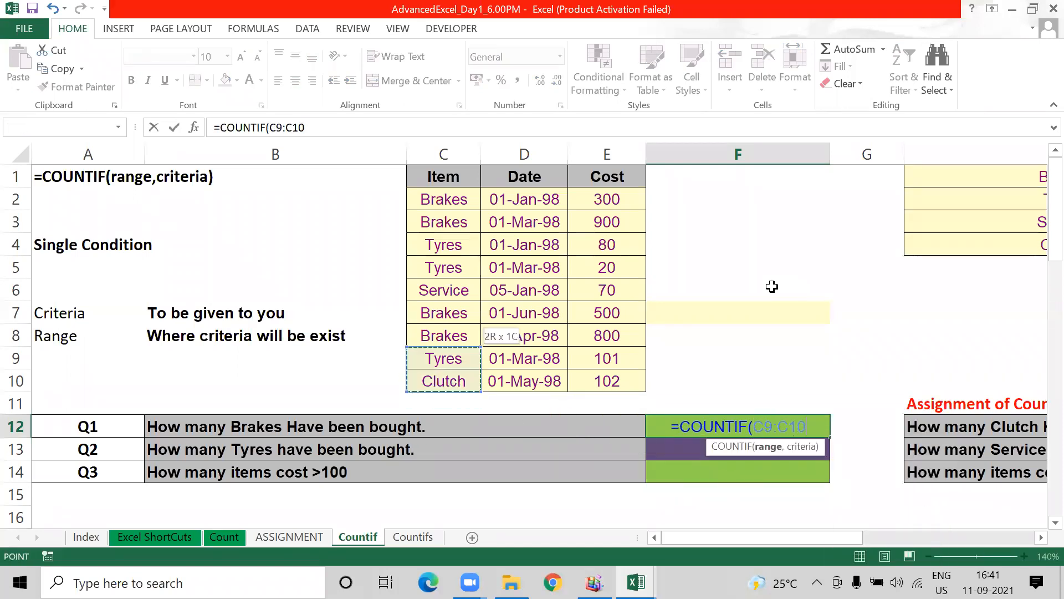
{"action": "key", "text": "shift+Up"}
{"action": "key", "text": "shift+Up"}
{"action": "key", "text": "shift+Up"}
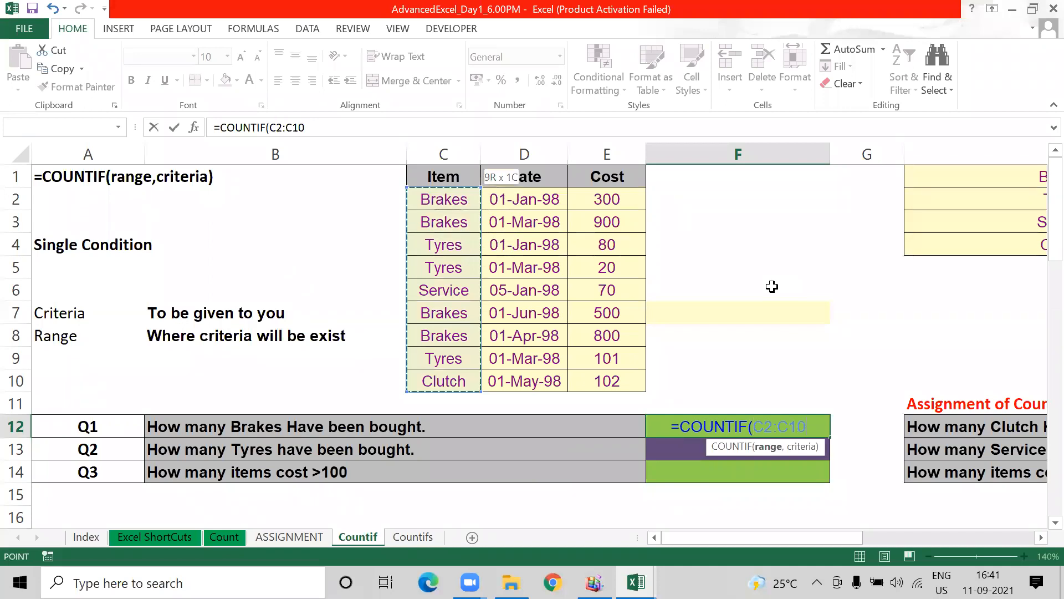
{"action": "type", "text": ","}
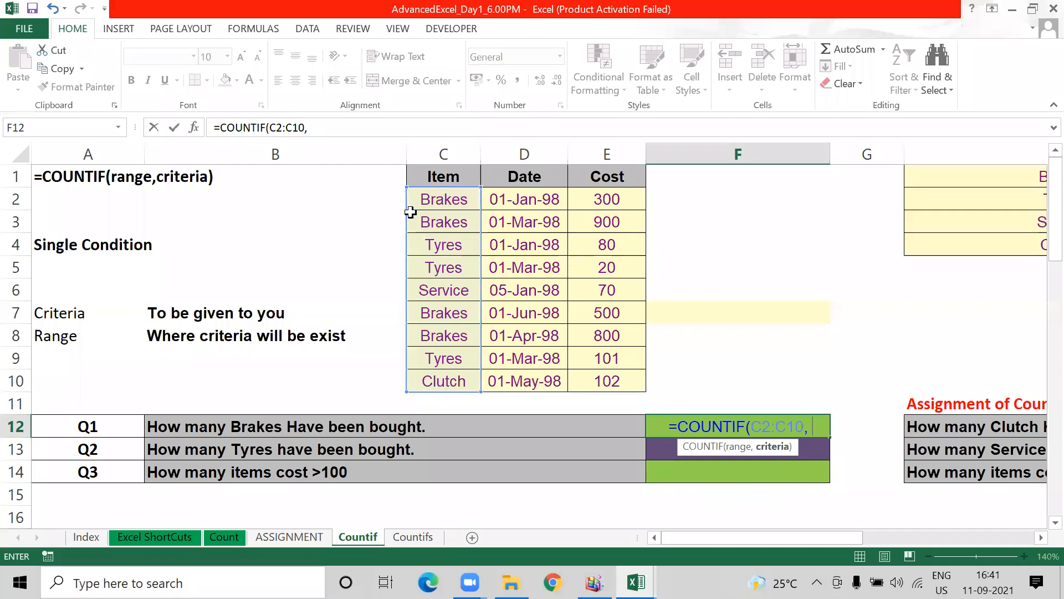
- Use the Brakes cell C2 as the criterion in F12 and complete the formula
{"action": "left_click", "coordinate": [438, 199]}
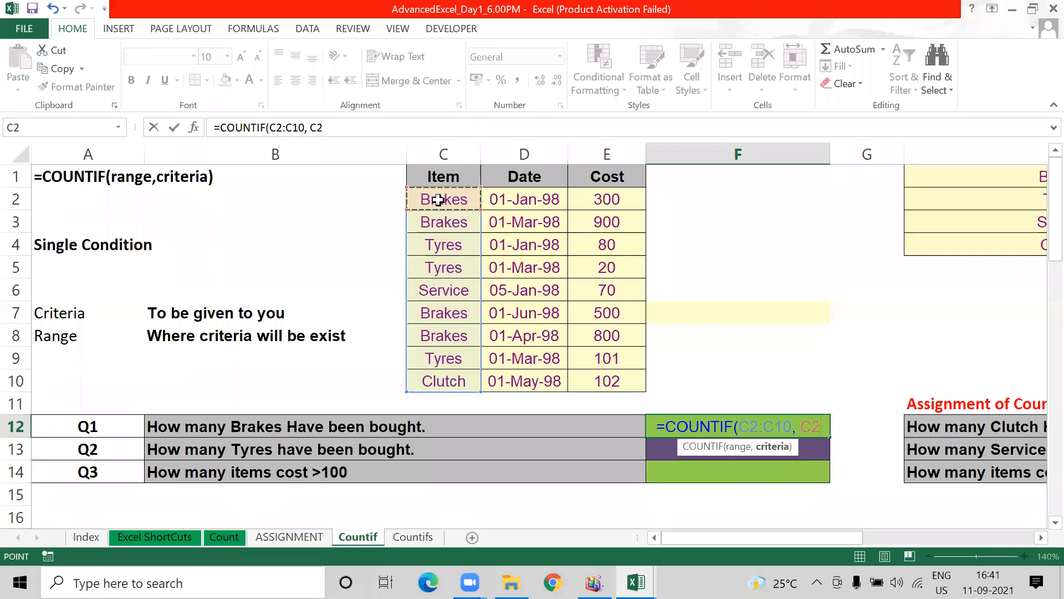
{"action": "key", "text": "Return"}
{"action": "key", "text": "Up"}
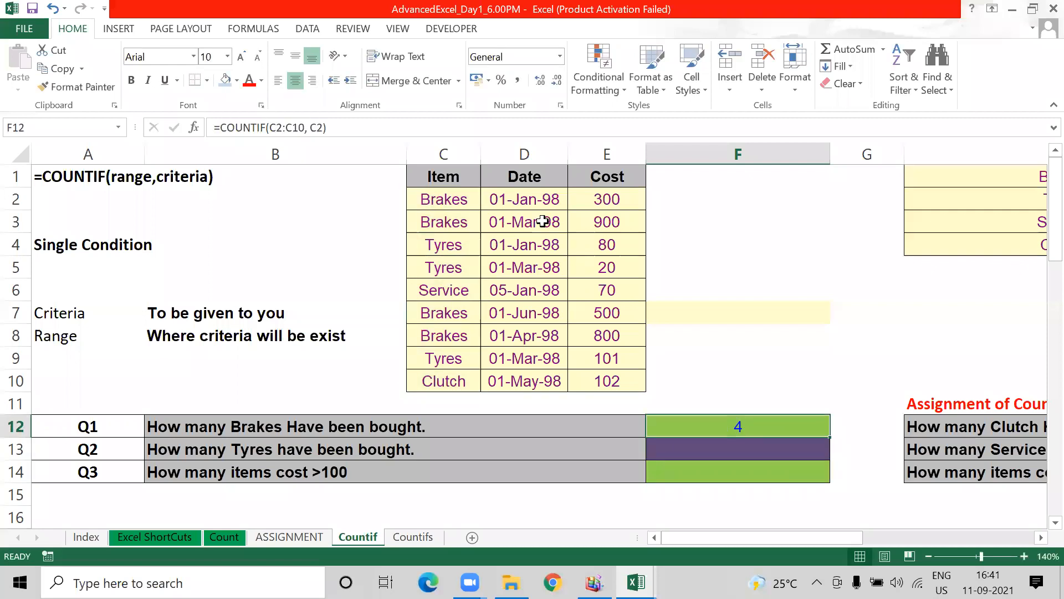
- Check the Brakes entries in the Item column against the count in F12
{"action": "left_click", "coordinate": [431, 203]}
{"action": "left_click_drag", "start_coordinate": [431, 203], "coordinate": [427, 221]}
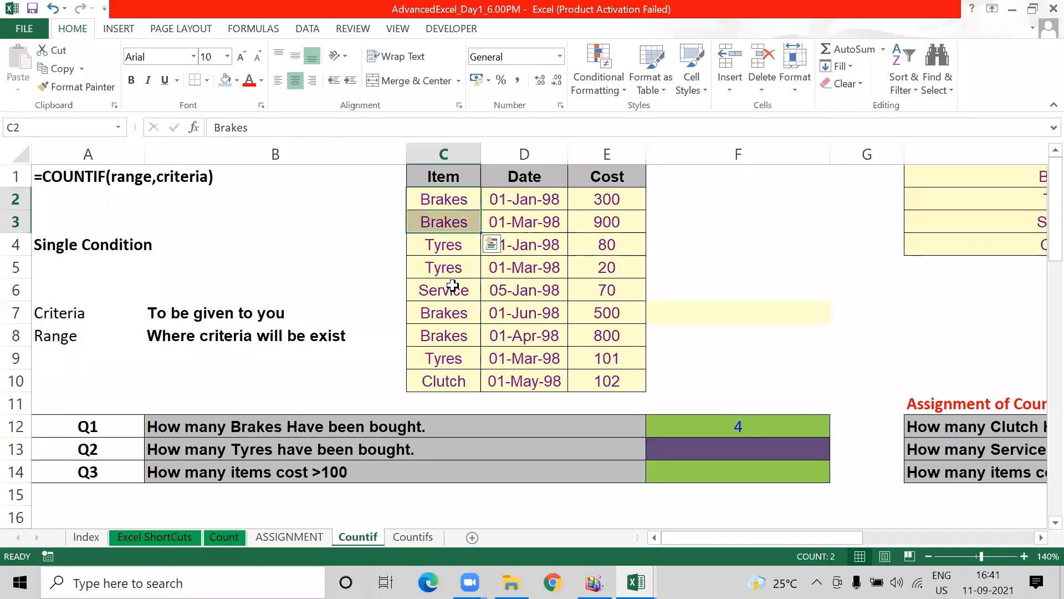
{"action": "left_click_drag", "start_coordinate": [444, 306], "coordinate": [444, 342]}
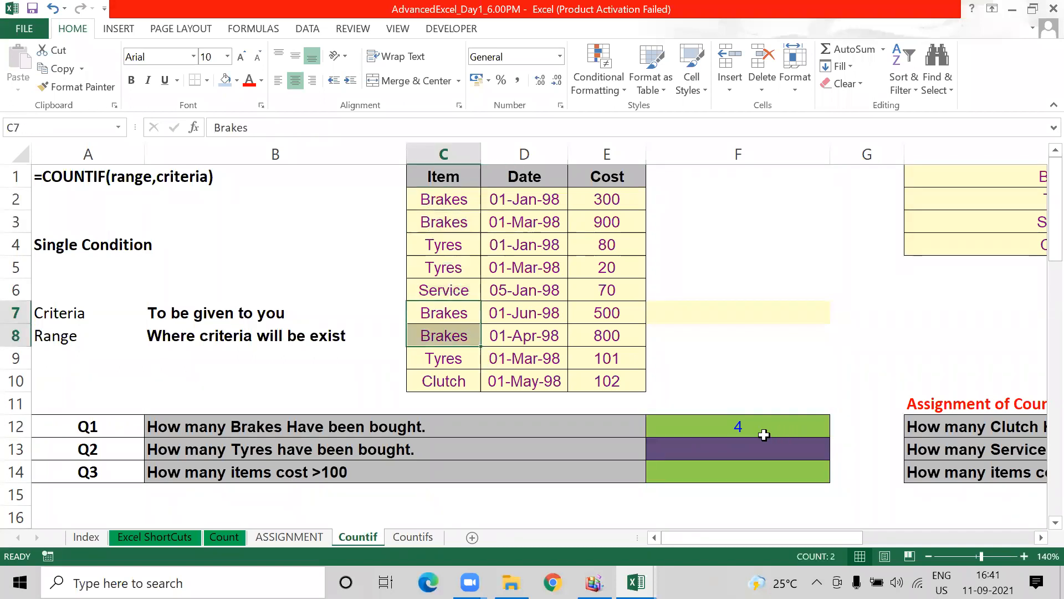
{"action": "left_click", "coordinate": [764, 430]}
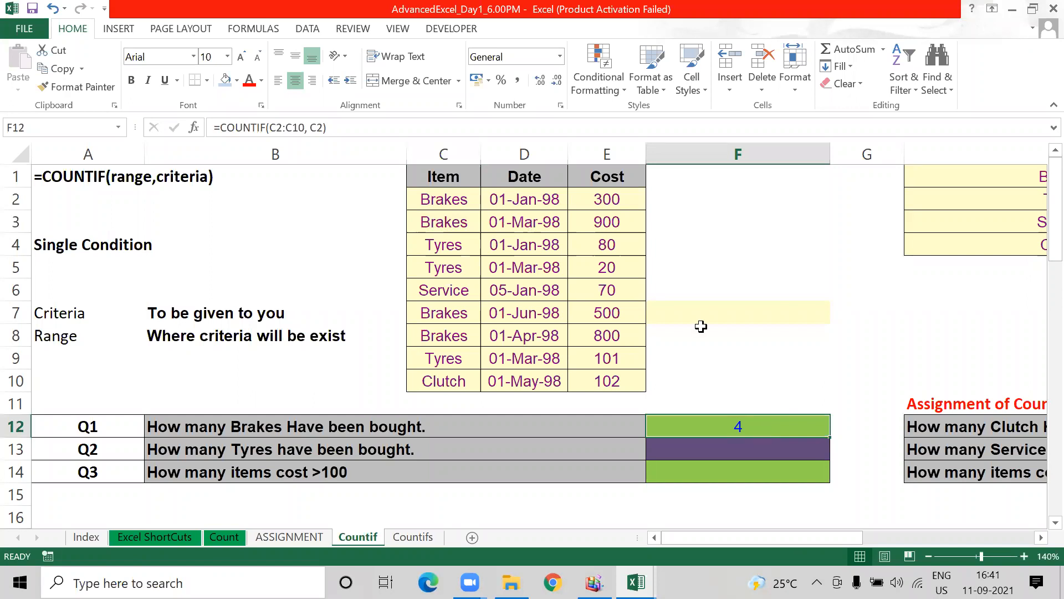
{"action": "left_click_drag", "start_coordinate": [447, 178], "coordinate": [457, 379]}
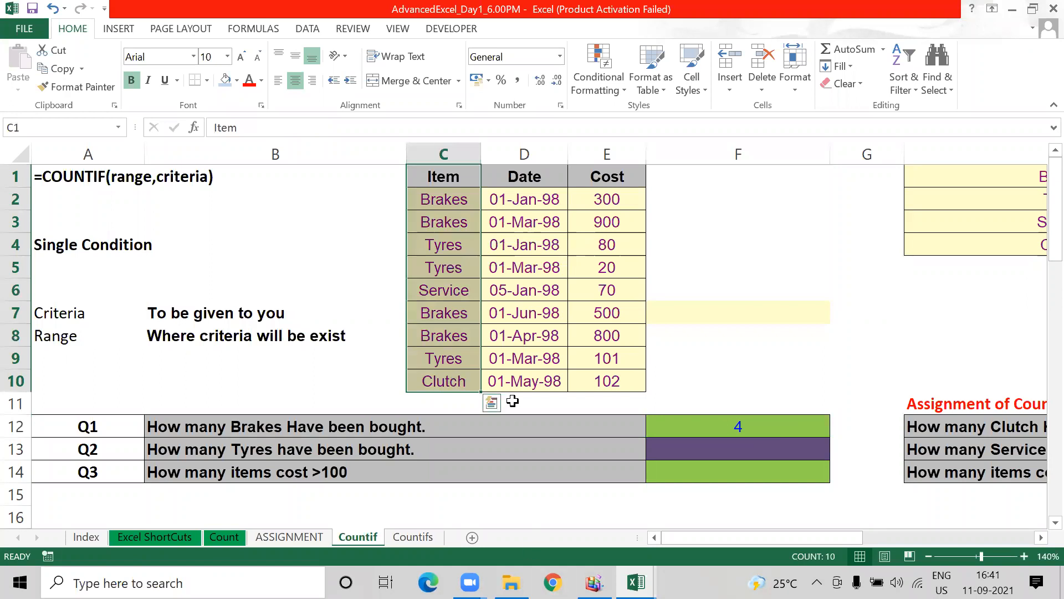
{"action": "left_click", "coordinate": [726, 424]}
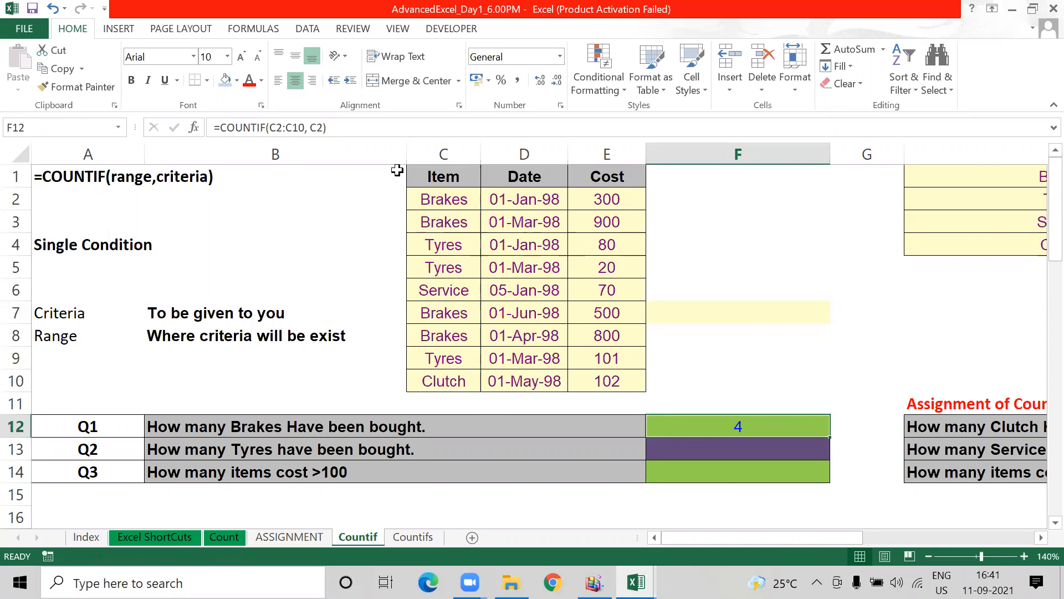
- Replace the criterion in the F12 COUNTIF formula with the text "Brakes"
{"action": "left_click", "coordinate": [360, 130]}
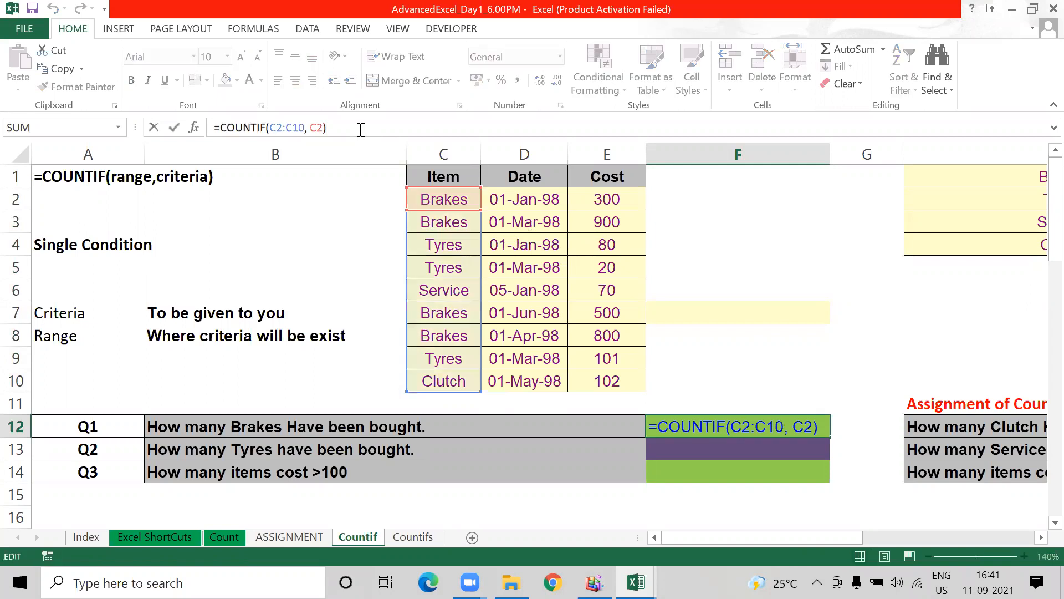
{"action": "key", "text": "BackSpace"}
{"action": "key", "text": "BackSpace"}
{"action": "key", "text": "BackSpace"}
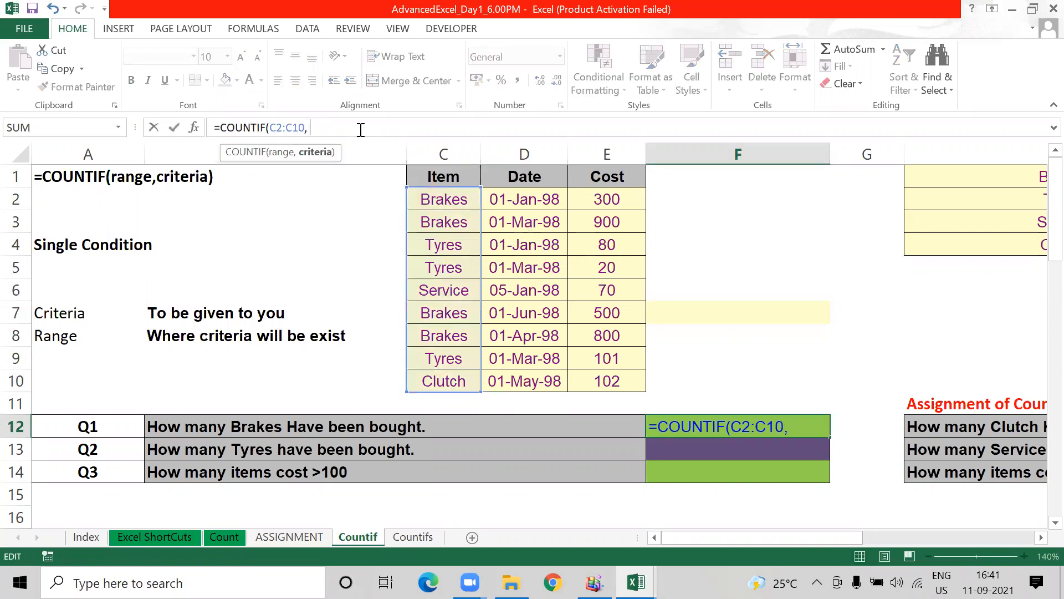
{"action": "type", "text": "\"Brakes\")"}
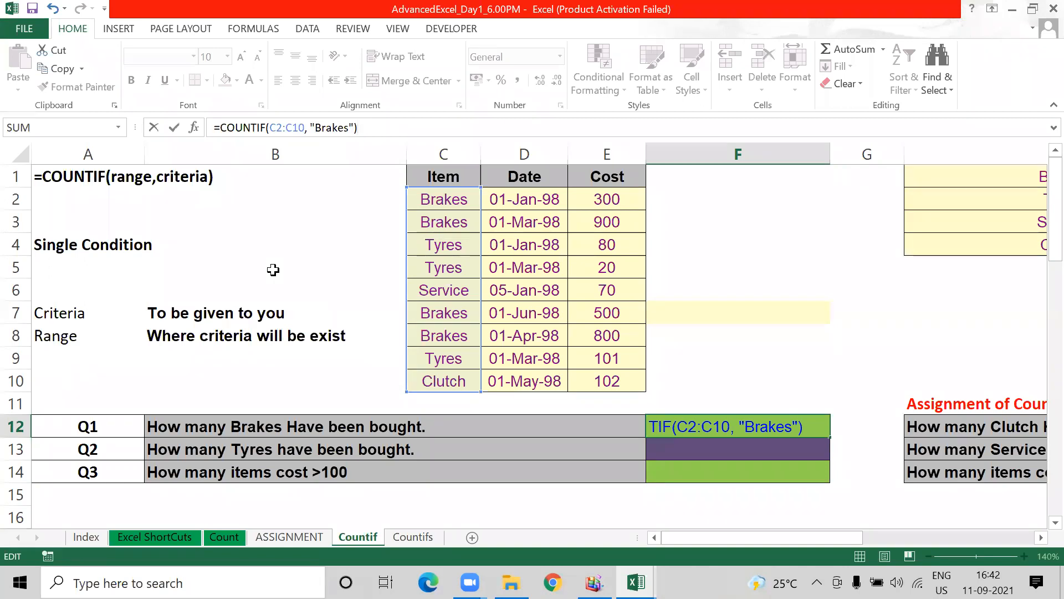
{"action": "key", "text": "Return"}
{"action": "key", "text": "Up"}
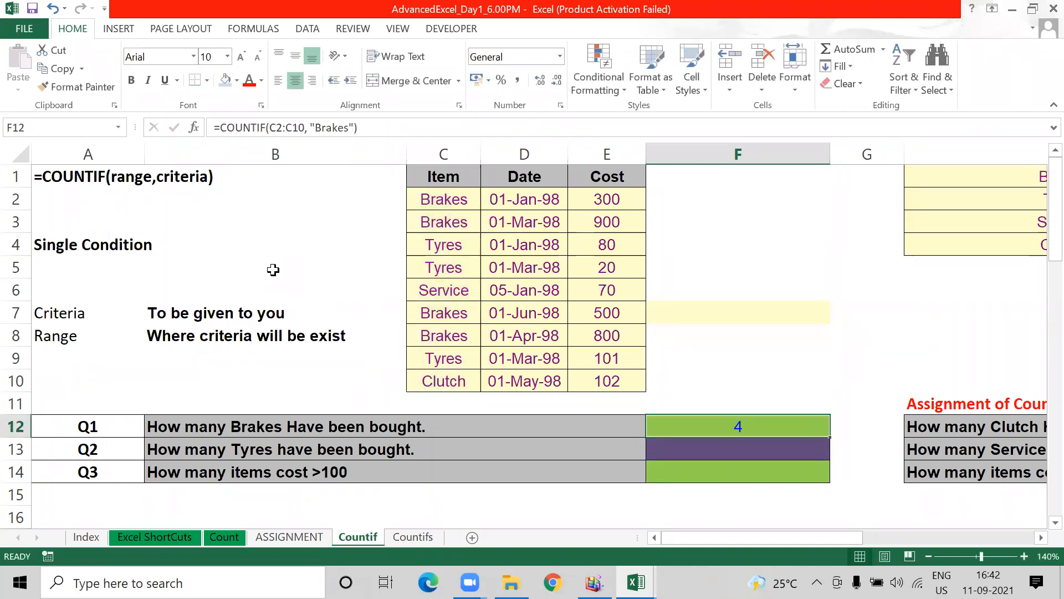
- Look through the Item column entries that the Brakes count is based on
{"action": "key", "text": "Left"}
{"action": "key", "text": "Up"}
{"action": "key", "text": "Up"}
{"action": "key", "text": "Up"}
{"action": "key", "text": "Up"}
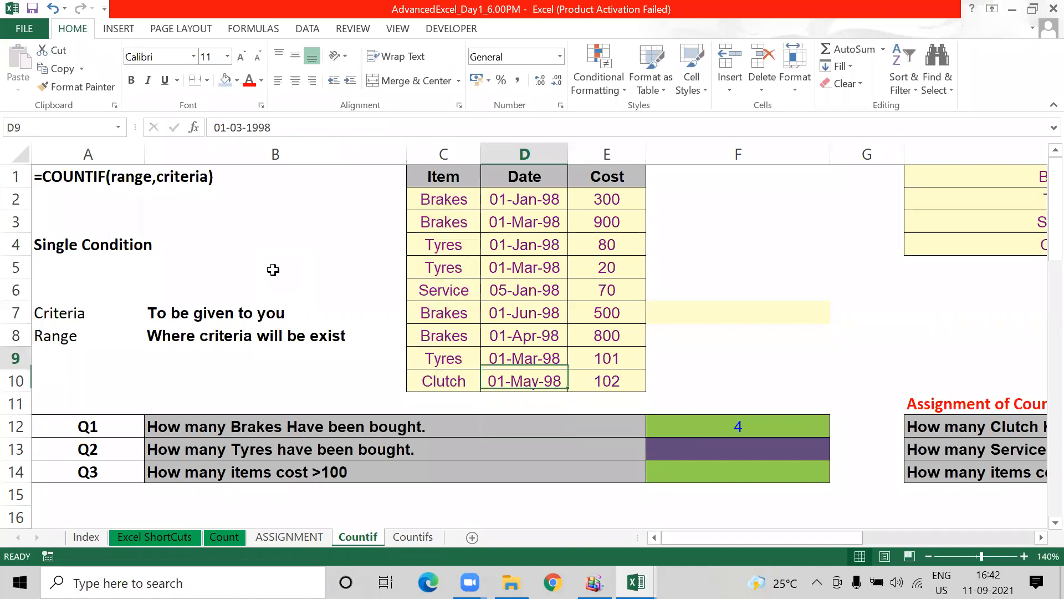
{"action": "key", "text": "Left"}
{"action": "key", "text": "shift+Up"}
{"action": "key", "text": "Up"}
{"action": "key", "text": "Up"}
{"action": "key", "text": "Up"}
{"action": "key", "text": "Up"}
{"action": "key", "text": "Up"}
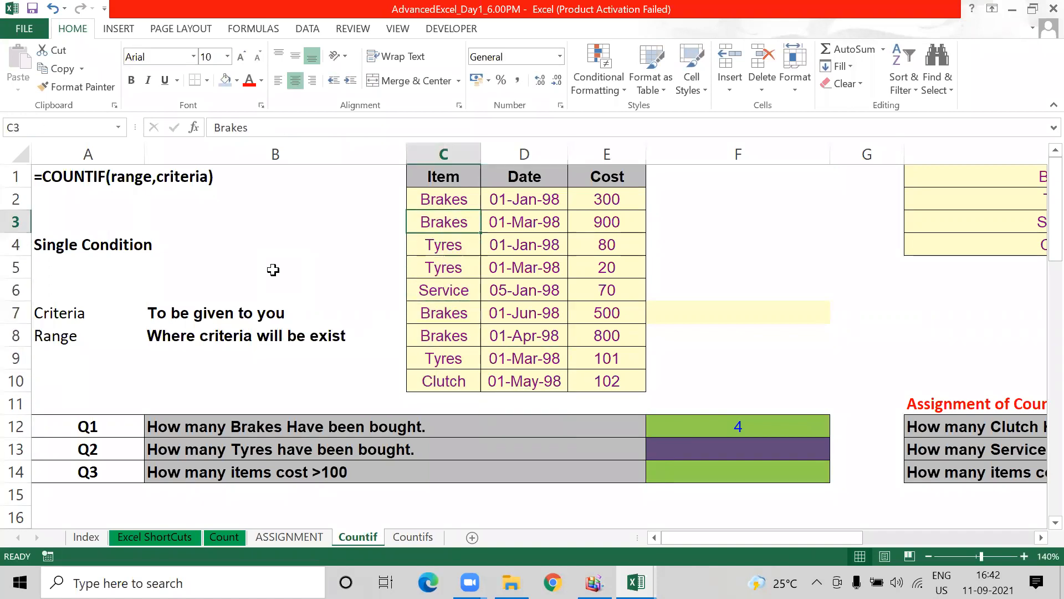
{"action": "key", "text": "shift+Up"}
{"action": "key", "text": "Down"}
{"action": "key", "text": "Down"}
{"action": "key", "text": "Down"}
{"action": "key", "text": "Down"}
{"action": "key", "text": "Down"}
{"action": "key", "text": "Down"}
{"action": "key", "text": "Down"}
{"action": "key", "text": "Down"}
{"action": "key", "text": "Right"}
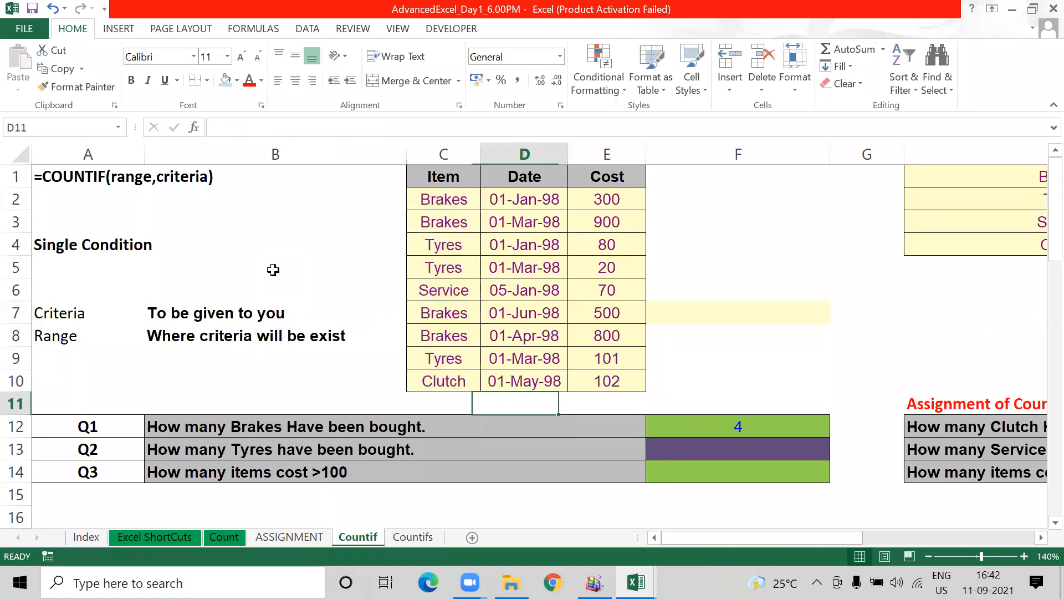
- Look at the separate list of item names starting with Brakes in H1
{"action": "key", "text": "Right"}
{"action": "key", "text": "Right"}
{"action": "key", "text": "ctrl+Up"}
{"action": "key", "text": "Right"}
{"action": "key", "text": "Right"}
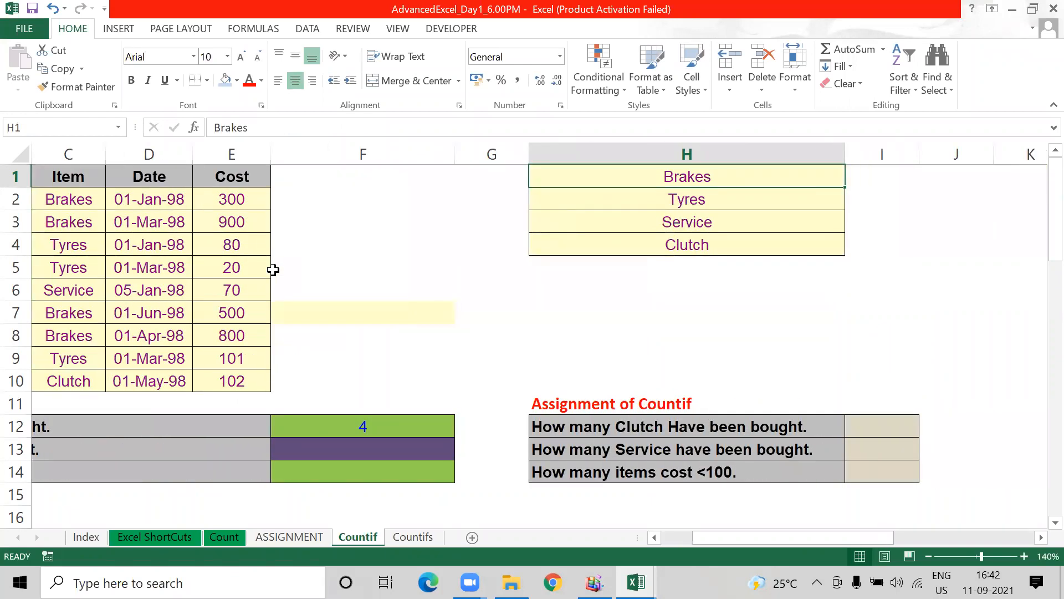
- Start a second COUNTIF formula in F11, directly above the Brakes answer
{"action": "key", "text": "Left"}
{"action": "key", "text": "Left"}
{"action": "key", "text": "Down"}
{"action": "key", "text": "Down"}
{"action": "key", "text": "Down"}
{"action": "key", "text": "Down"}
{"action": "key", "text": "Down"}
{"action": "key", "text": "Down"}
{"action": "key", "text": "Down"}
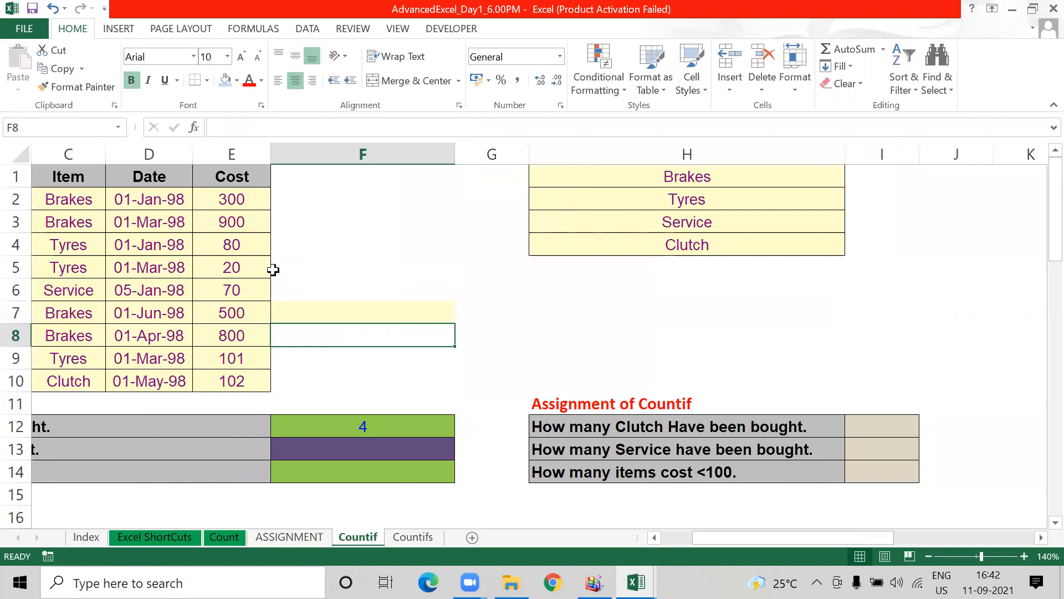
{"action": "key", "text": "Down"}
{"action": "key", "text": "Down"}
{"action": "key", "text": "Down"}
{"action": "type", "text": "cou"}
{"action": "key", "text": "BackSpace"}
{"action": "key", "text": "BackSpace"}
{"action": "key", "text": "BackSpace"}
{"action": "type", "text": "=count"}
{"action": "key", "text": "Down"}
{"action": "key", "text": "Down"}
{"action": "key", "text": "Down"}
{"action": "key", "text": "Tab"}
- Set the range of the COUNTIF formula in F11 to C2:C10
{"action": "key", "text": "Left"}
{"action": "key", "text": "Left"}
{"action": "key", "text": "Left"}
{"action": "key", "text": "Left"}
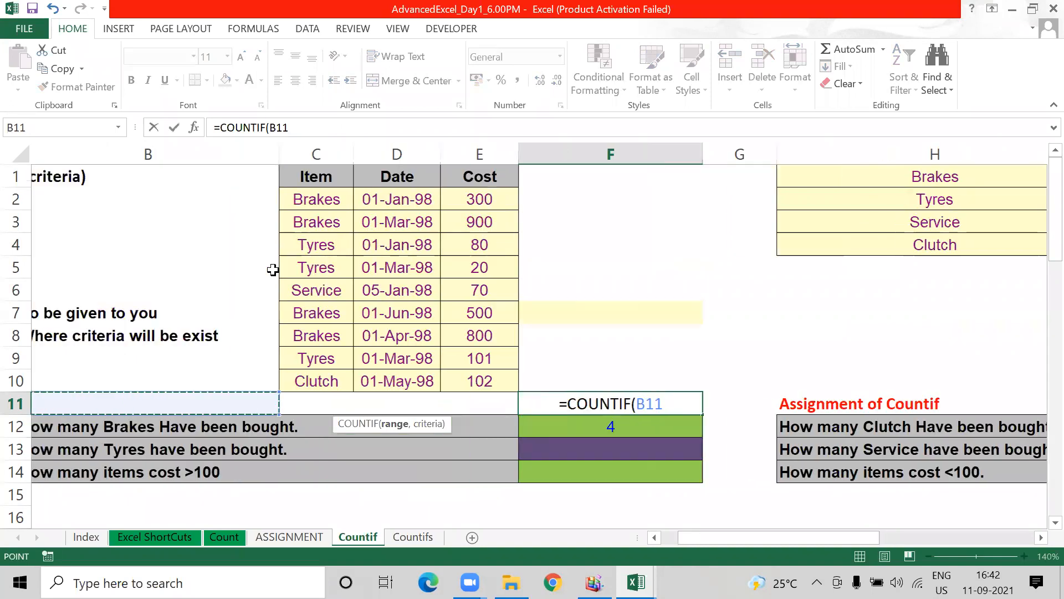
{"action": "key", "text": "Left"}
{"action": "key", "text": "Right"}
{"action": "key", "text": "Right"}
{"action": "key", "text": "Right"}
{"action": "key", "text": "Up"}
{"action": "key", "text": "Left"}
{"action": "key", "text": "ctrl+shift+Up"}
{"action": "key", "text": "shift+Down"}
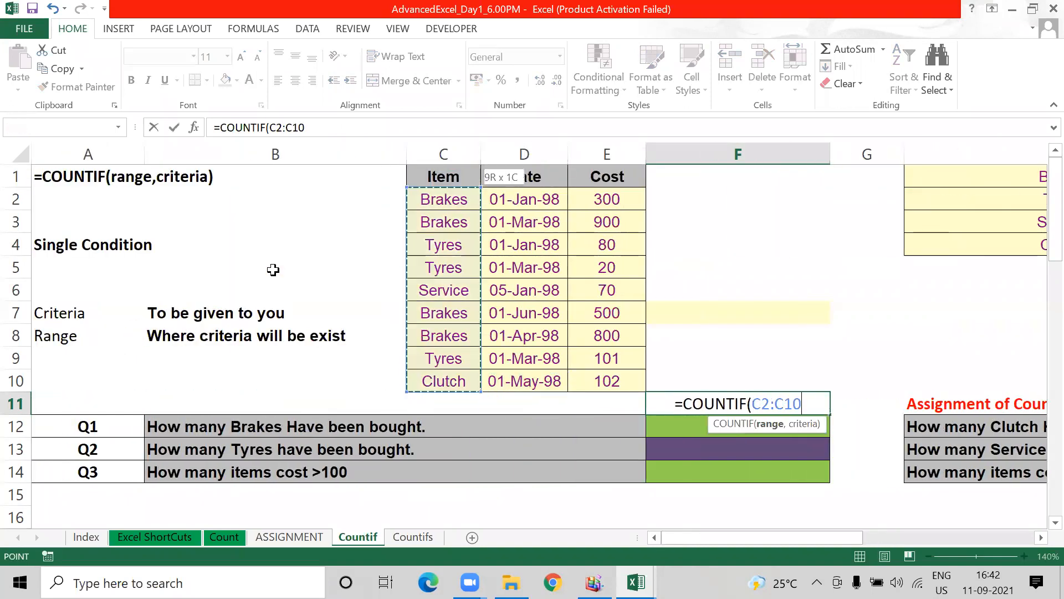
{"action": "type", "text": ","}
- Use the Brakes cell H1 as the criterion in F11 and complete the formula
{"action": "key", "text": "Up"}
{"action": "key", "text": "ctrl+Up"}
{"action": "key", "text": "Right"}
{"action": "key", "text": "Right"}
{"action": "key", "text": "Return"}
{"action": "key", "text": "Up"}
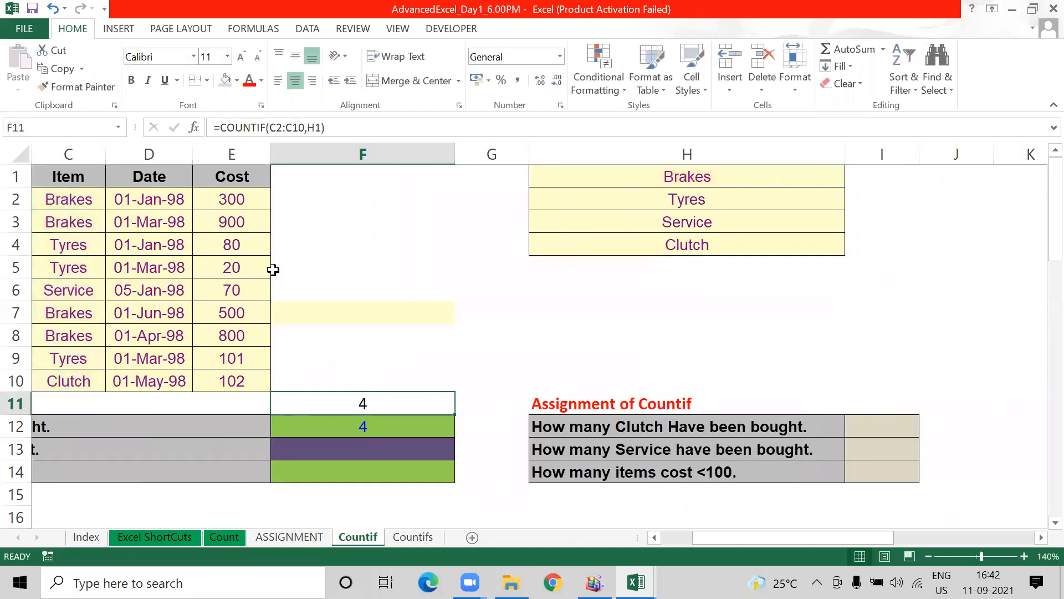
- Read the Q2 question about Tyres and the Q3 question about items costing >100
{"action": "key", "text": "Home"}
{"action": "key", "text": "Right"}
{"action": "key", "text": "Right"}
{"action": "key", "text": "Right"}
{"action": "key", "text": "Down"}
{"action": "key", "text": "Left"}
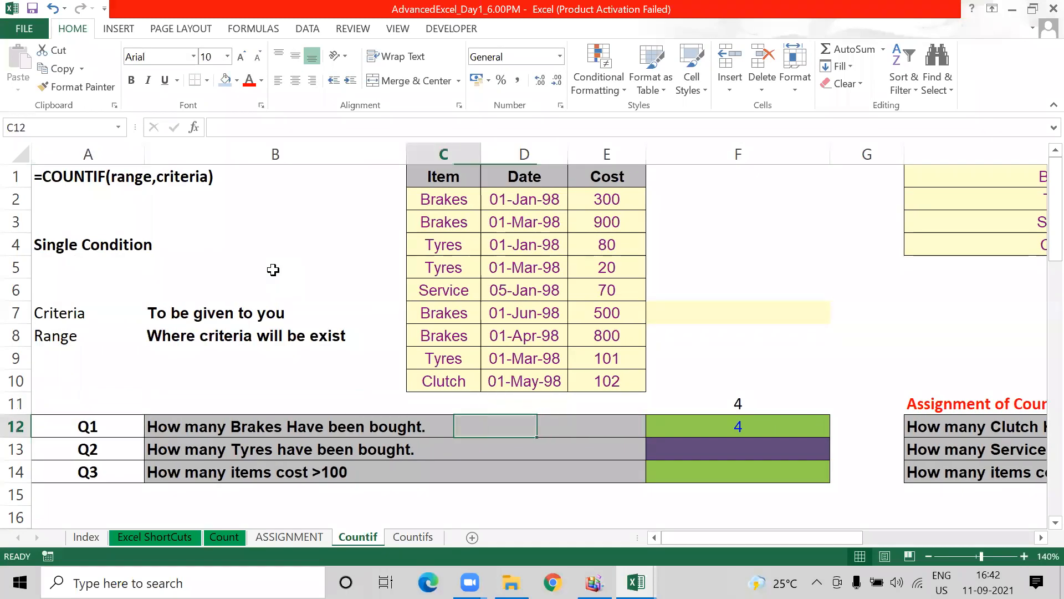
{"action": "key", "text": "Left"}
{"action": "key", "text": "Down"}
{"action": "key", "text": "Left"}
{"action": "key", "text": "Right"}
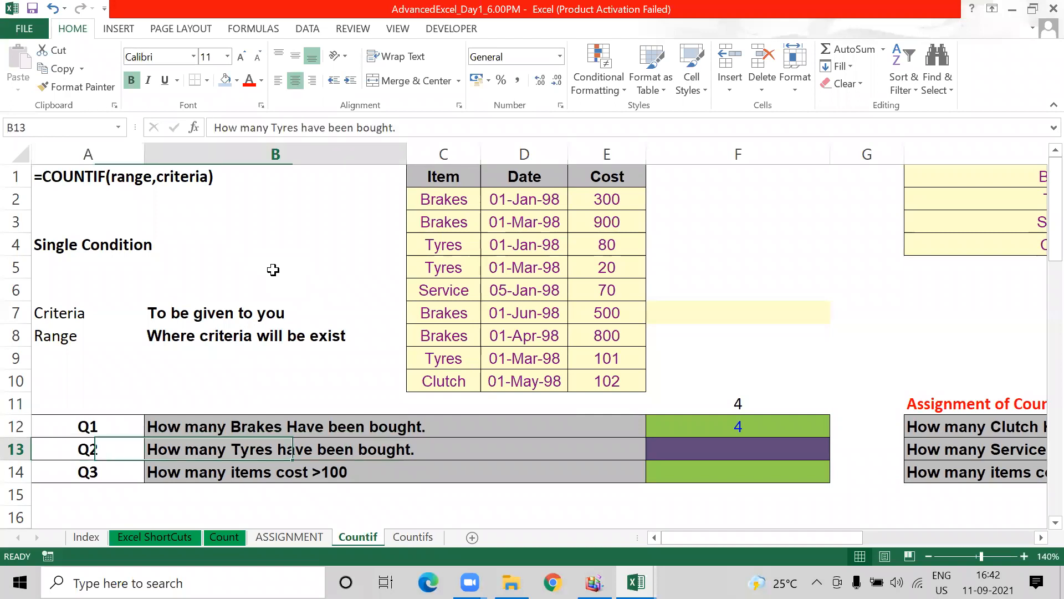
{"action": "key", "text": "Left"}
{"action": "key", "text": "Down"}
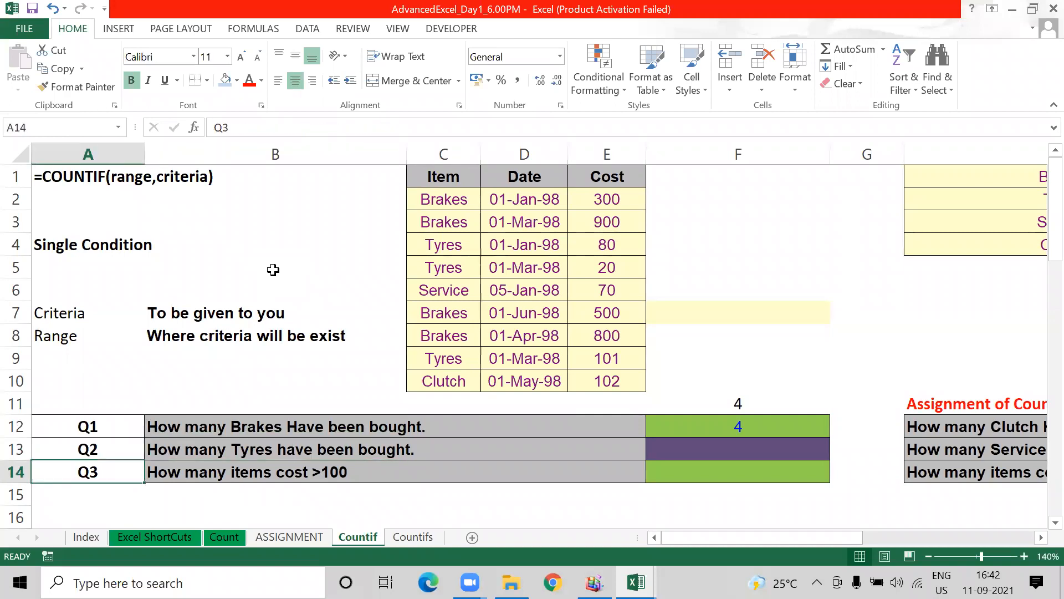
{"action": "key", "text": "Right"}
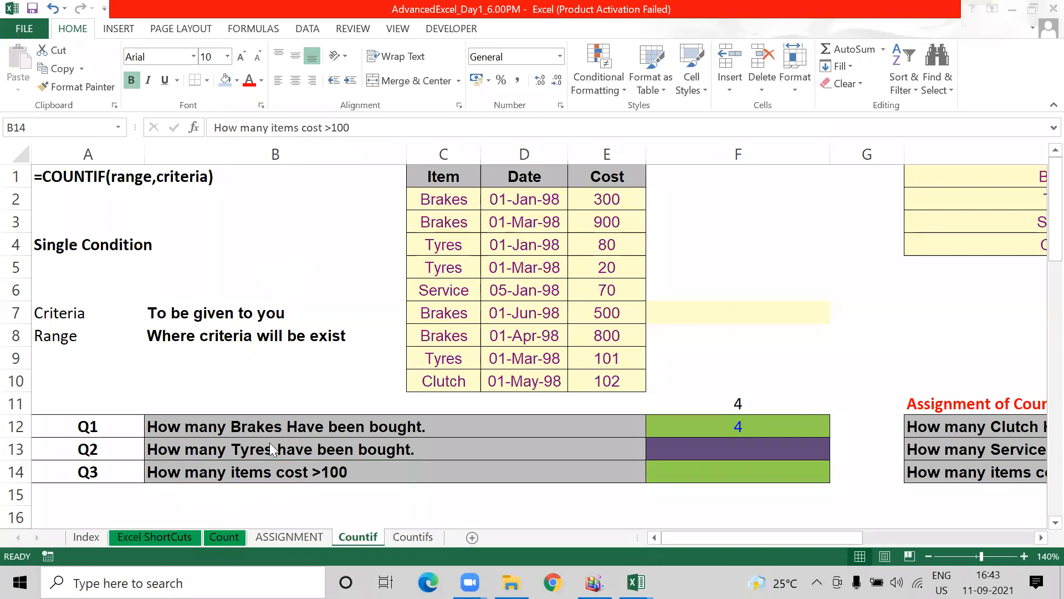
- Compare the Item and Cost columns with question Q3 to identify E2:E10 as its range
{"action": "left_click_drag", "start_coordinate": [622, 195], "coordinate": [611, 383]}
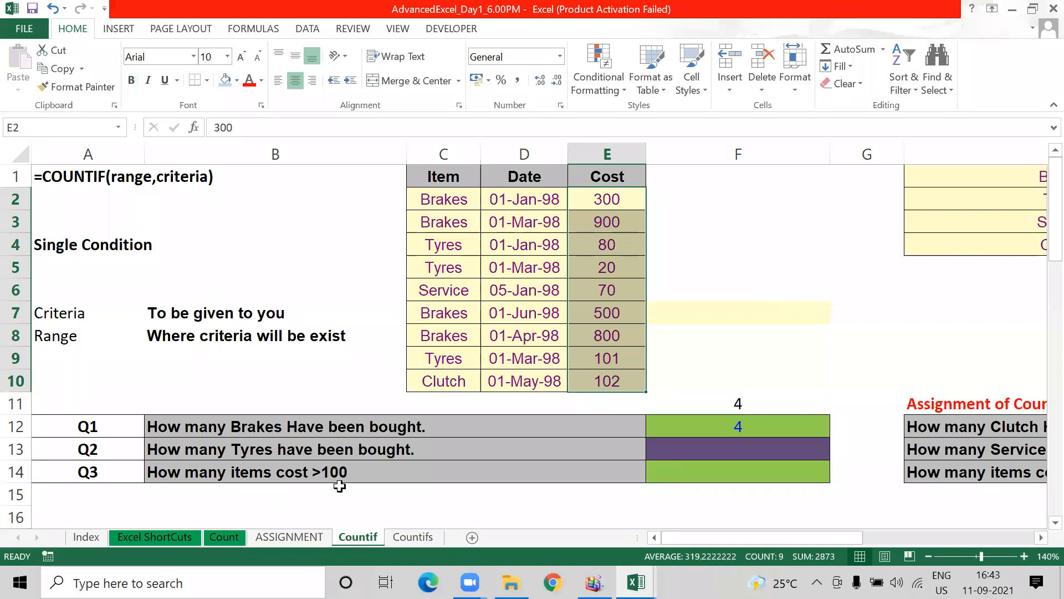
{"action": "left_click", "coordinate": [327, 475]}
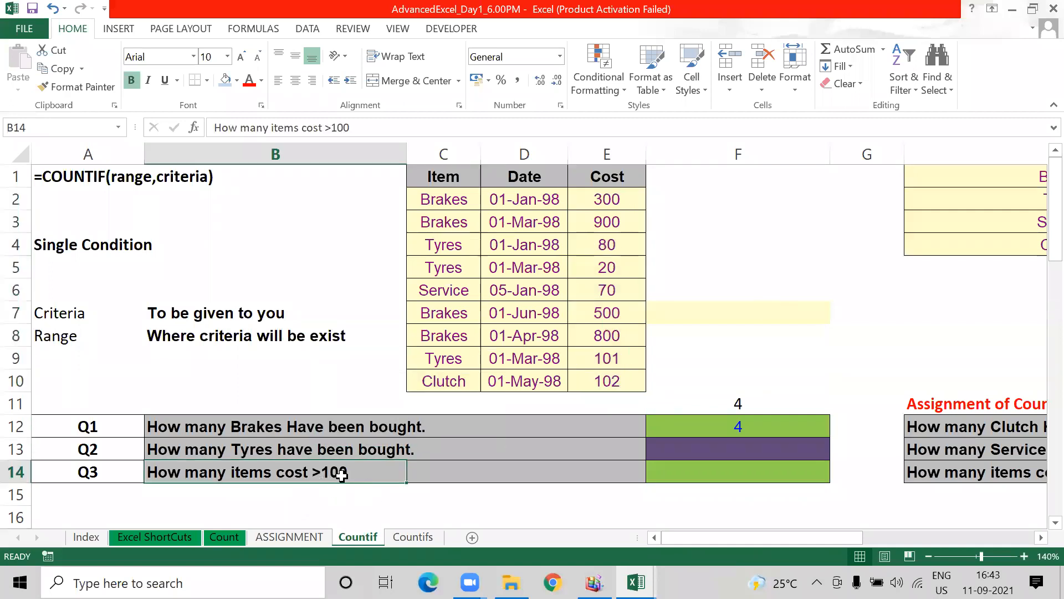
{"action": "left_click_drag", "start_coordinate": [424, 200], "coordinate": [437, 372]}
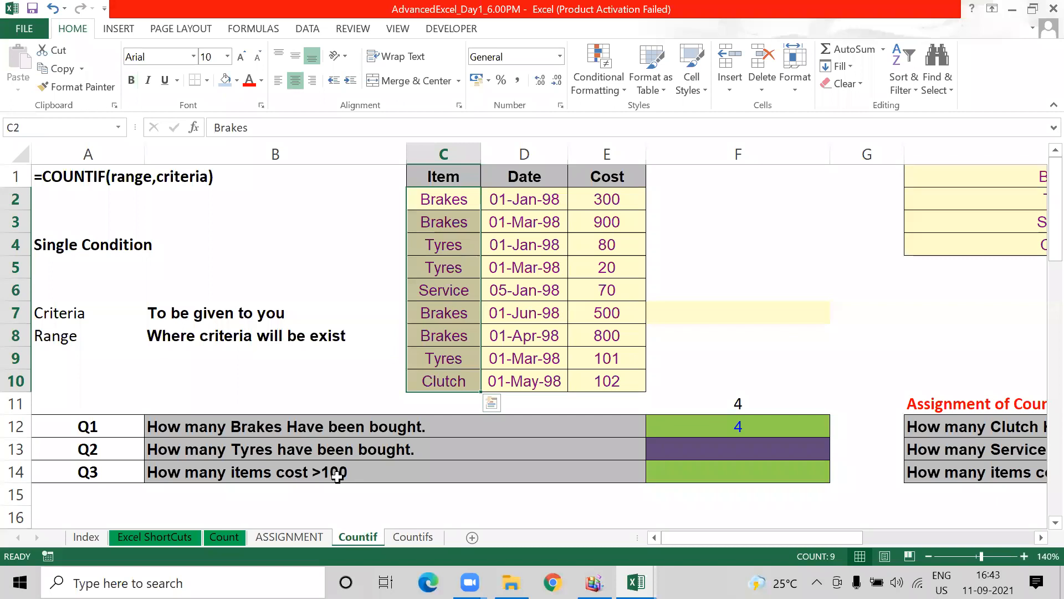
{"action": "left_click_drag", "start_coordinate": [592, 194], "coordinate": [603, 371]}
{"action": "left_click_drag", "start_coordinate": [607, 199], "coordinate": [594, 379]}
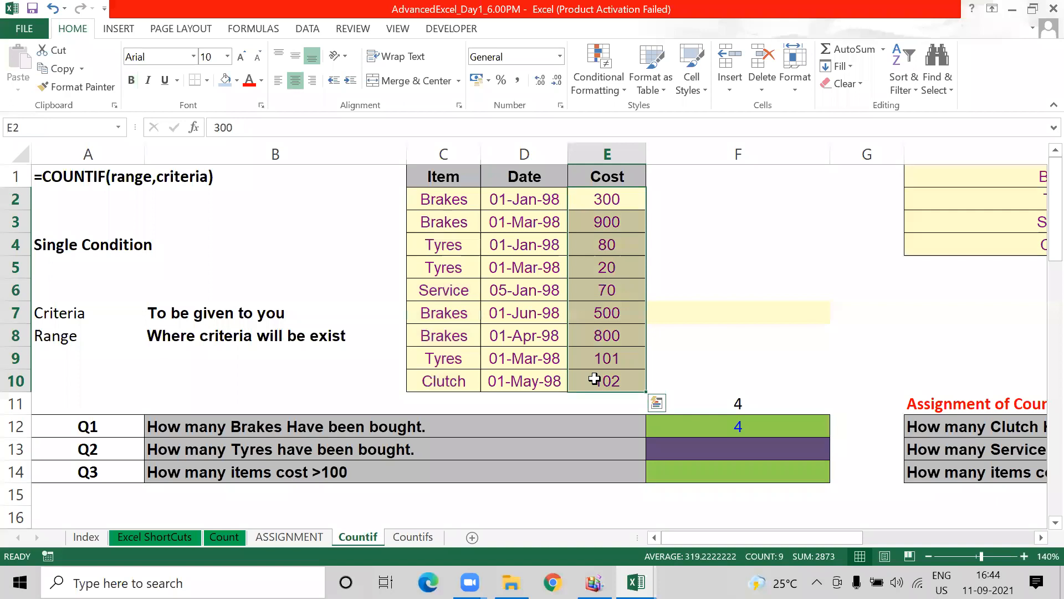
- Start a COUNTIF formula in F14 for question Q3 with the cost cells E2:E10 as its range
{"action": "left_click", "coordinate": [717, 470]}
{"action": "type", "text": "=countiof"}
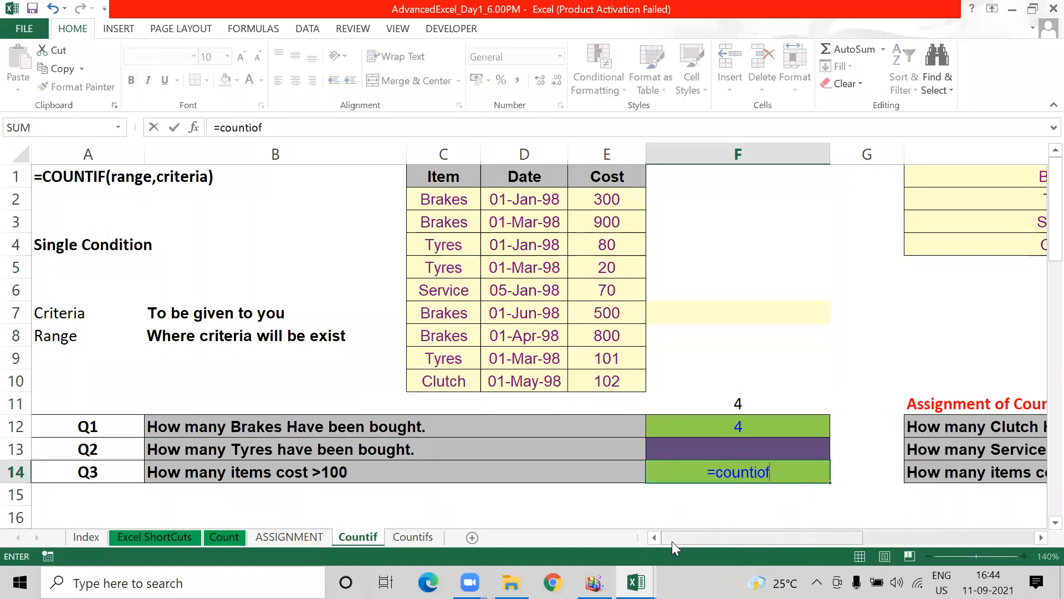
{"action": "key", "text": "BackSpace"}
{"action": "key", "text": "BackSpace"}
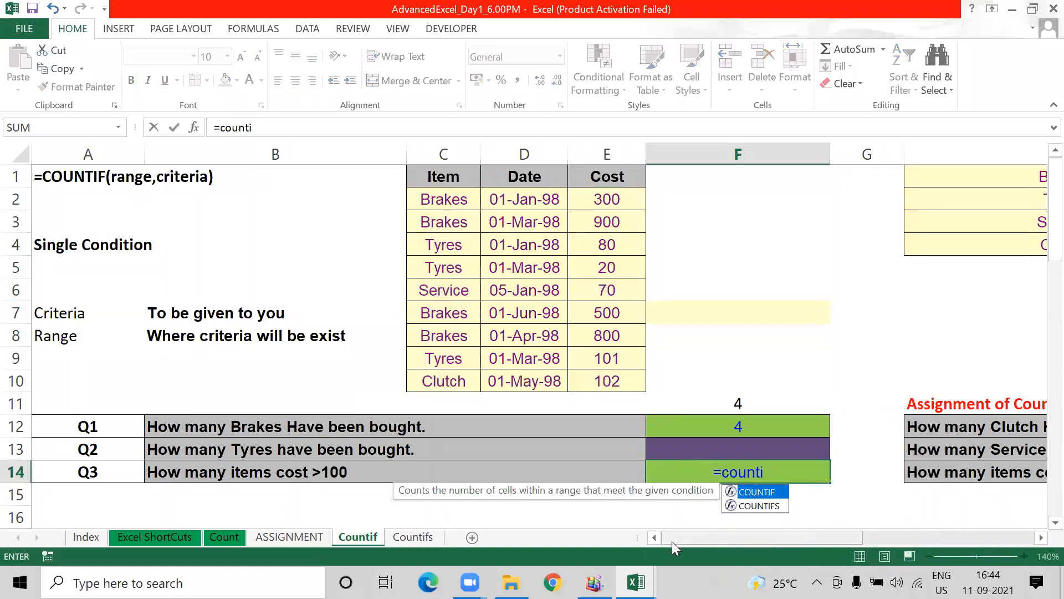
{"action": "key", "text": "Tab"}
{"action": "left_click_drag", "start_coordinate": [607, 197], "coordinate": [608, 382]}
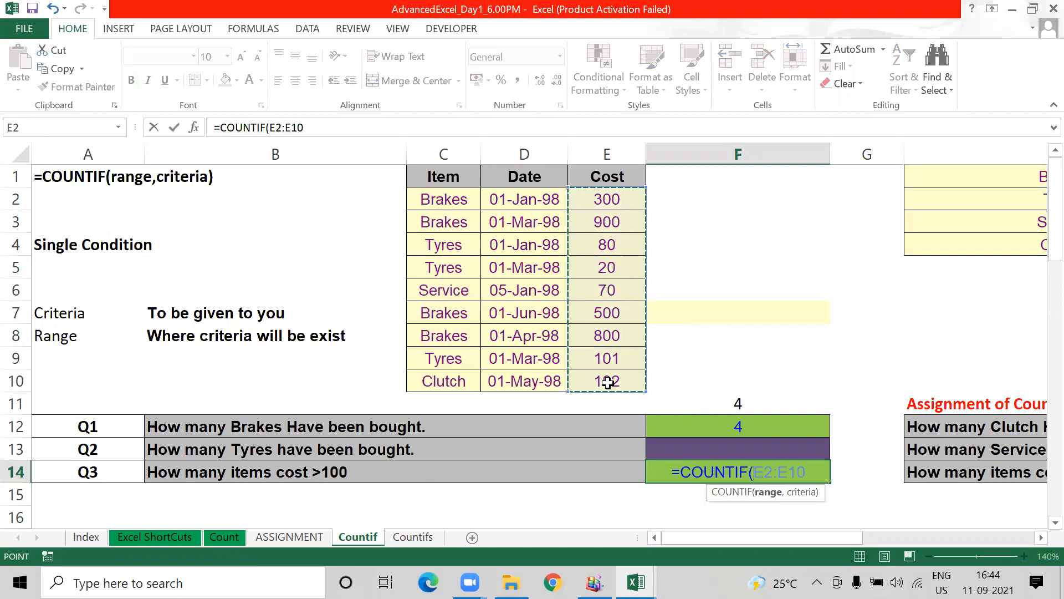
- Give the F14 formula the quoted criterion ">100" and complete it
{"action": "type", "text": ", \""}
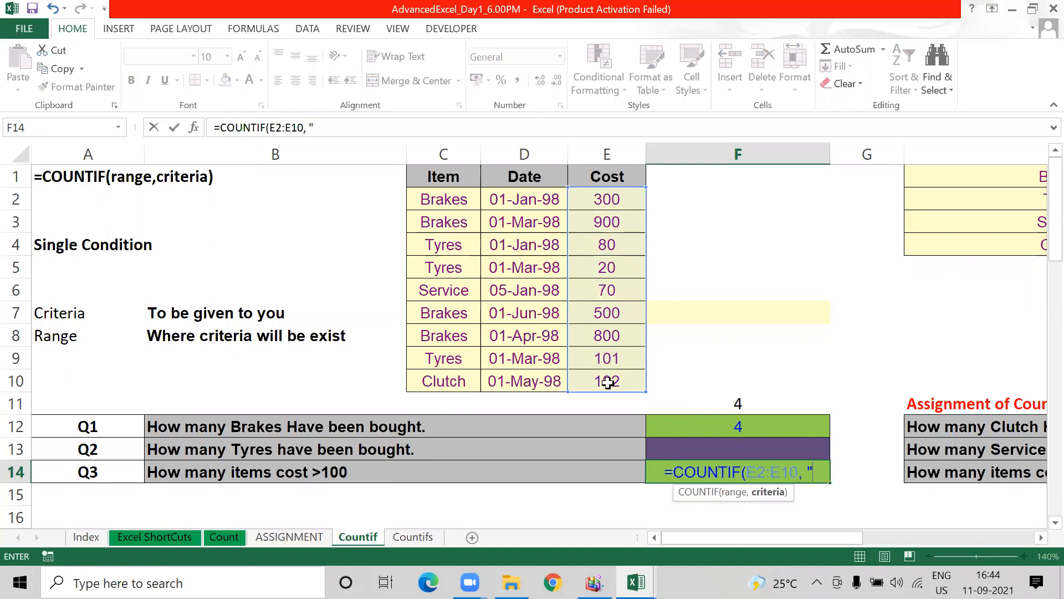
{"action": "type", "text": ">100\""}
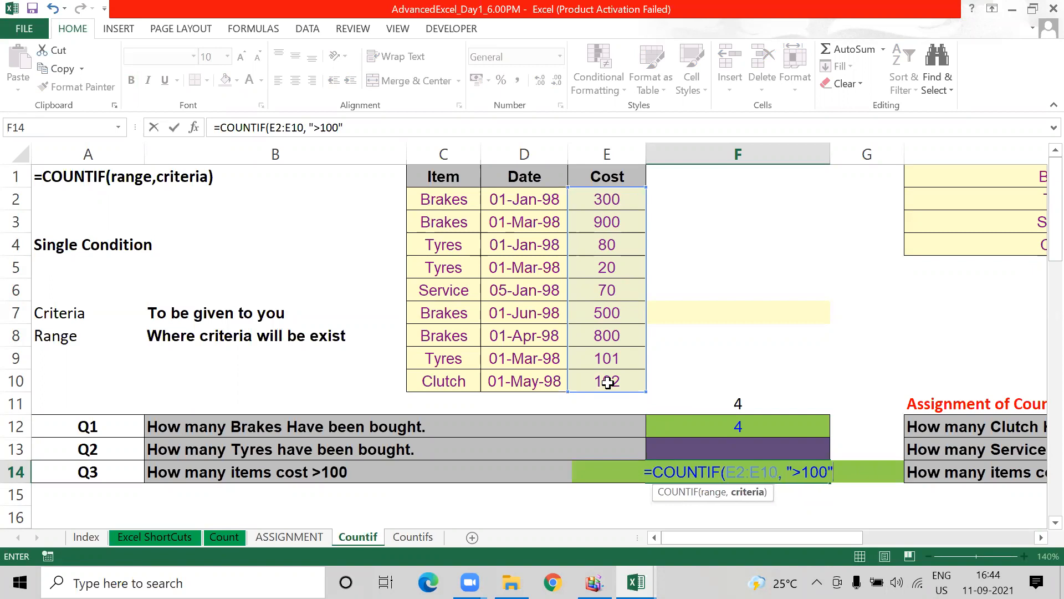
{"action": "type", "text": ")"}
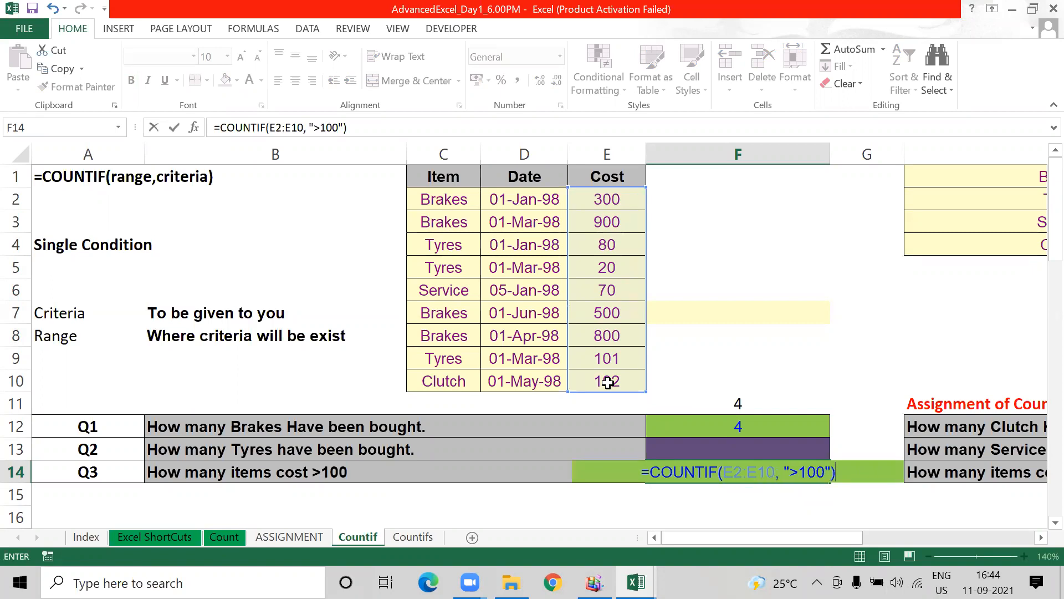
{"action": "key", "text": "Return"}
{"action": "key", "text": "Up"}
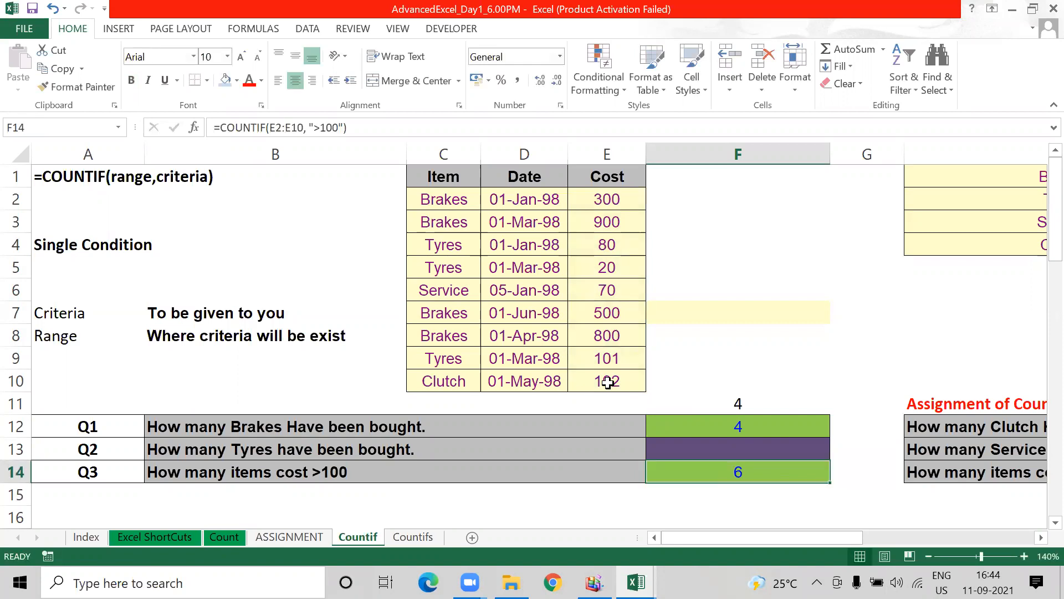
- Check the costs above 100 in E7:E10 and E2:E3 against the Q3 result in F14
{"action": "left_click_drag", "start_coordinate": [613, 315], "coordinate": [620, 376]}
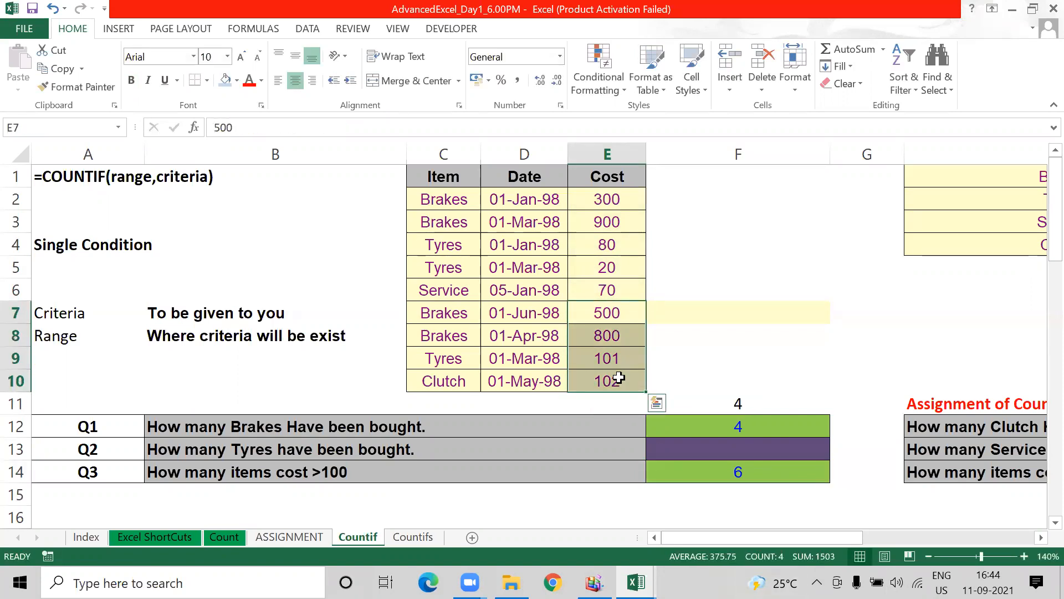
{"action": "left_click_drag", "start_coordinate": [593, 197], "coordinate": [603, 222]}
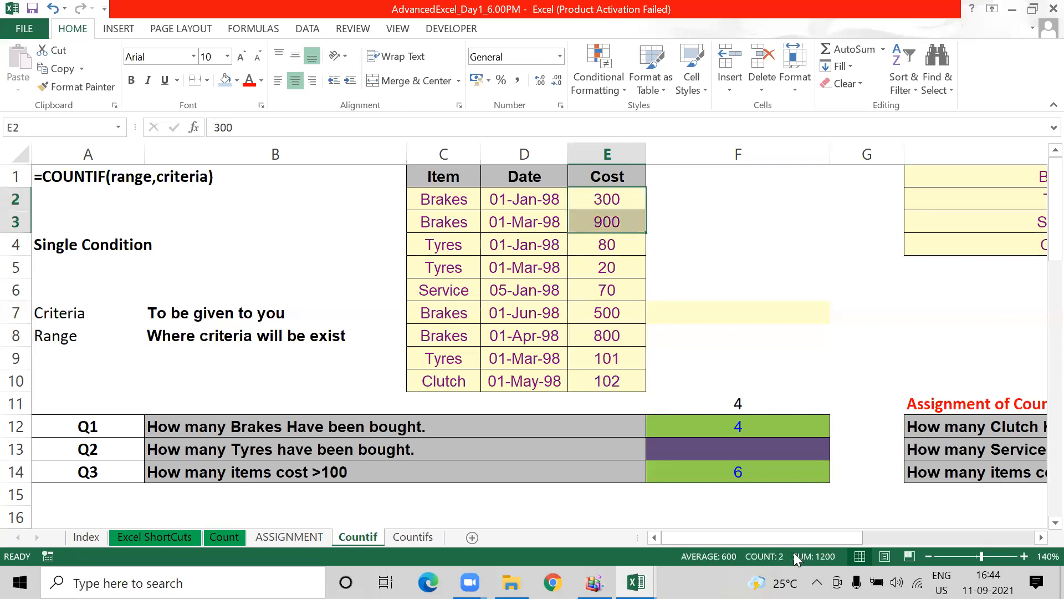
{"action": "left_click", "coordinate": [732, 479]}
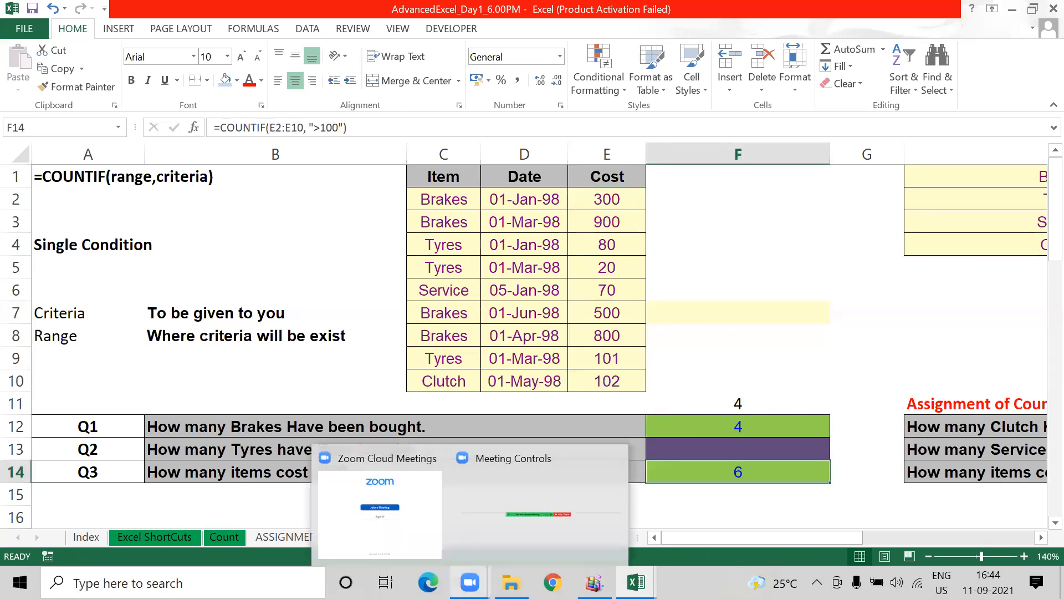
{"action": "left_click", "coordinate": [112, 430]}
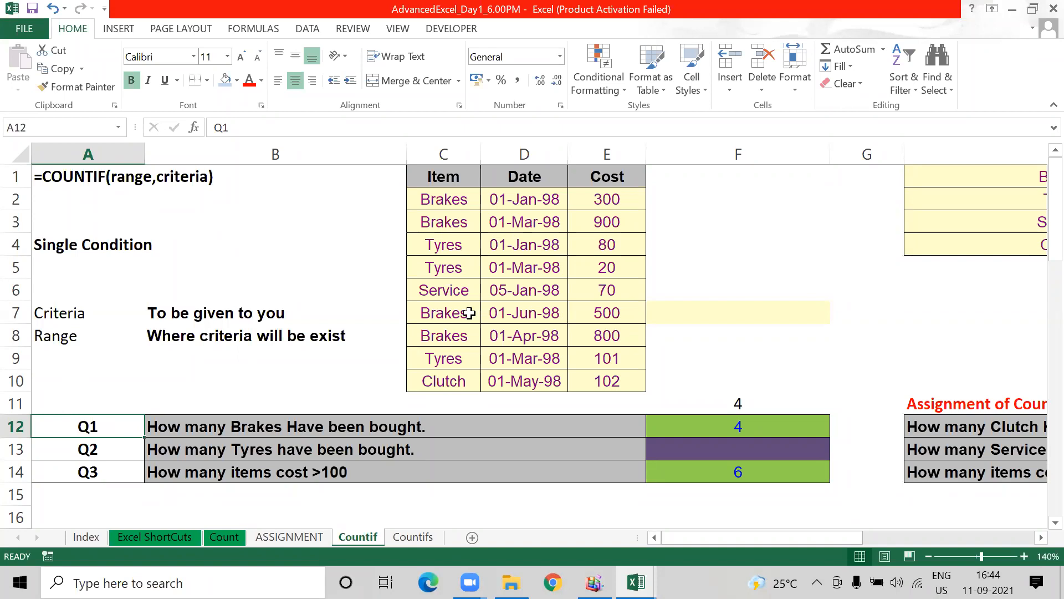
- Change the Tyres cost in E5 to 200 and check the Q3 formula's result in F14
{"action": "left_click", "coordinate": [601, 268]}
{"action": "key", "text": "F2"}
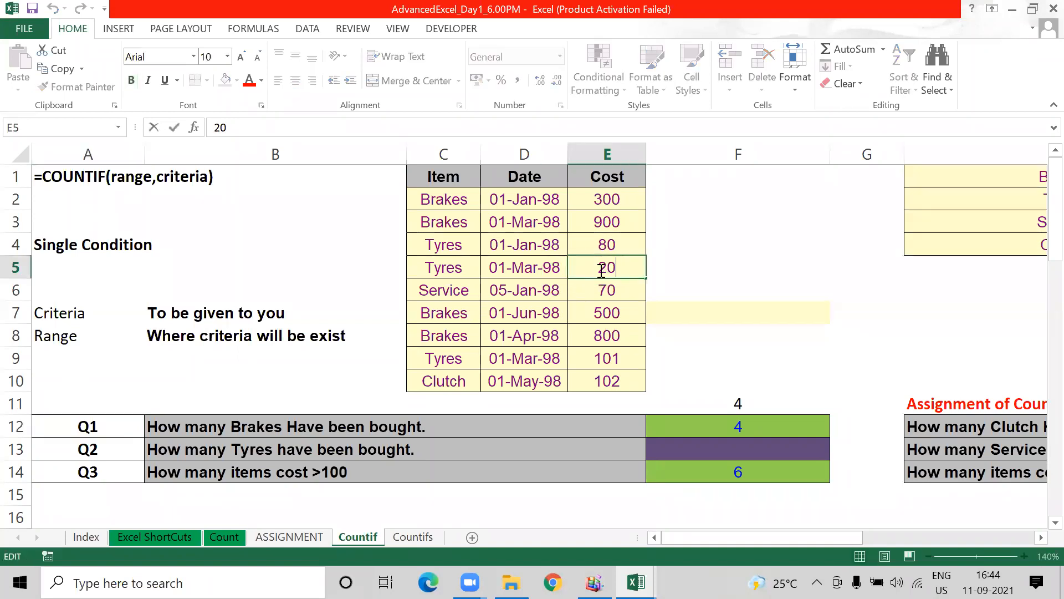
{"action": "type", "text": "0"}
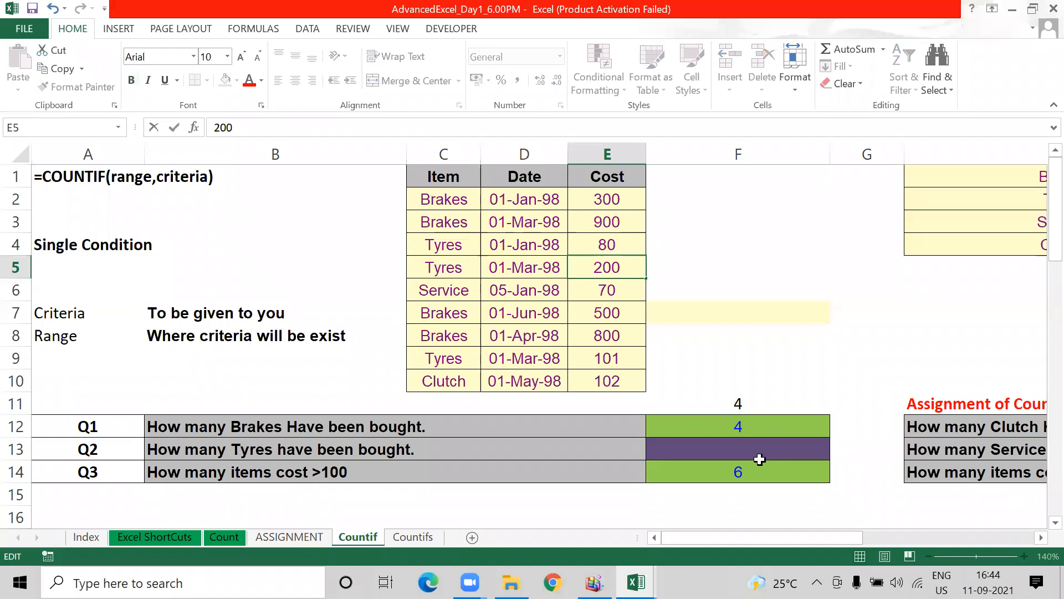
{"action": "key", "text": "Return"}
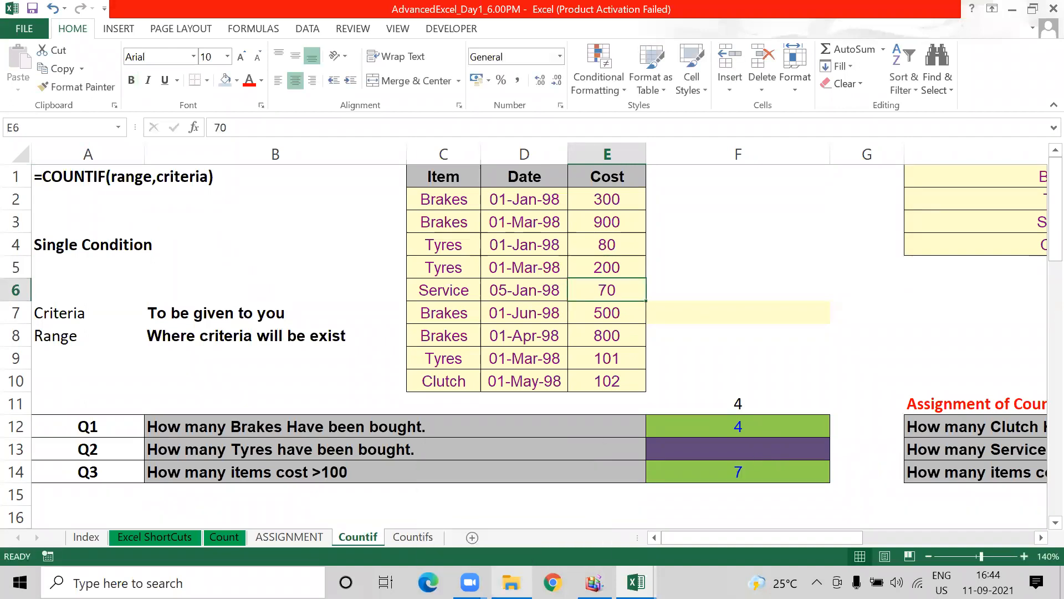
{"action": "left_click", "coordinate": [718, 475]}
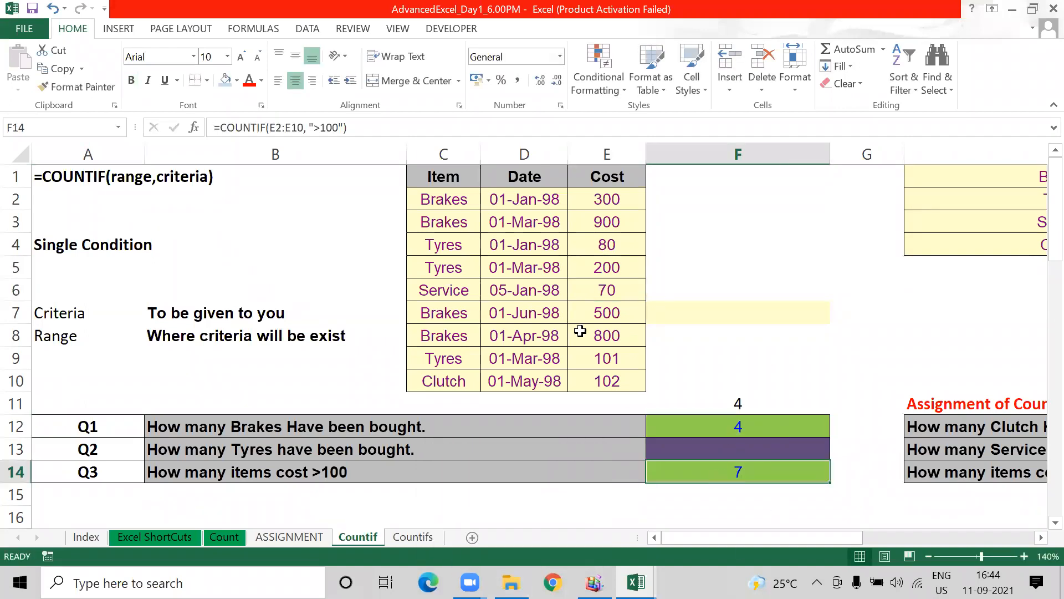
- Examine the item list in column H and the Countif assignment questions below it
{"action": "left_click", "coordinate": [604, 205]}
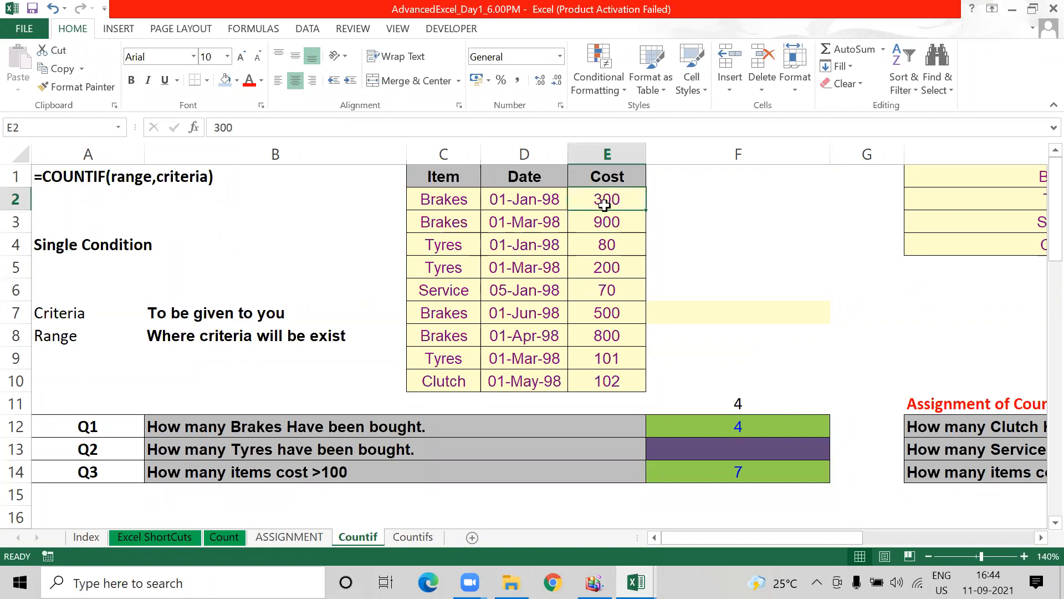
{"action": "key", "text": "Up"}
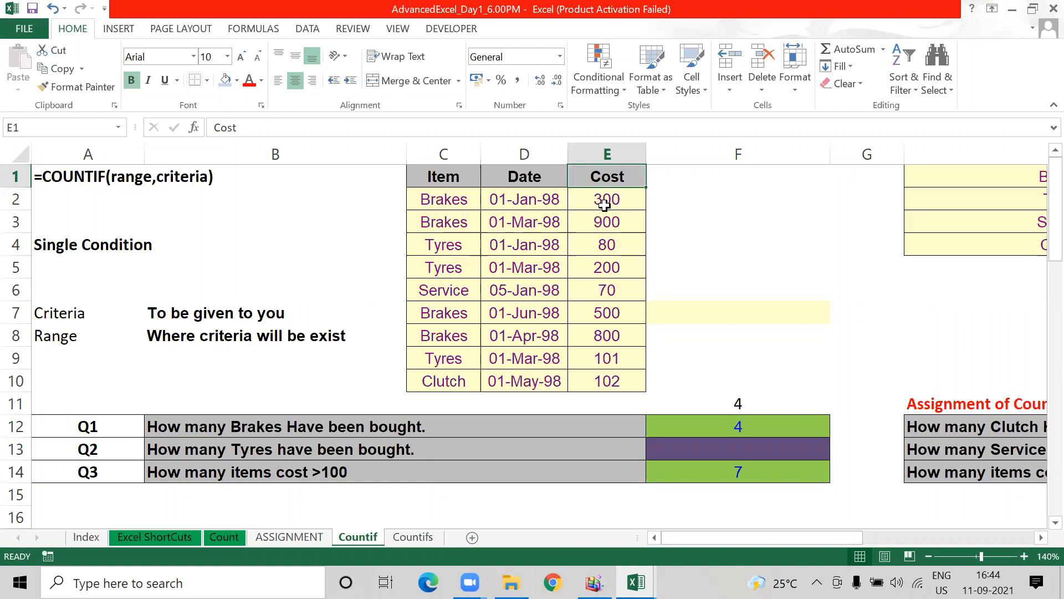
{"action": "key", "text": "Left"}
{"action": "key", "text": "Left"}
{"action": "key", "text": "Right"}
{"action": "key", "text": "Right"}
{"action": "key", "text": "Right"}
{"action": "key", "text": "Right"}
{"action": "key", "text": "Right"}
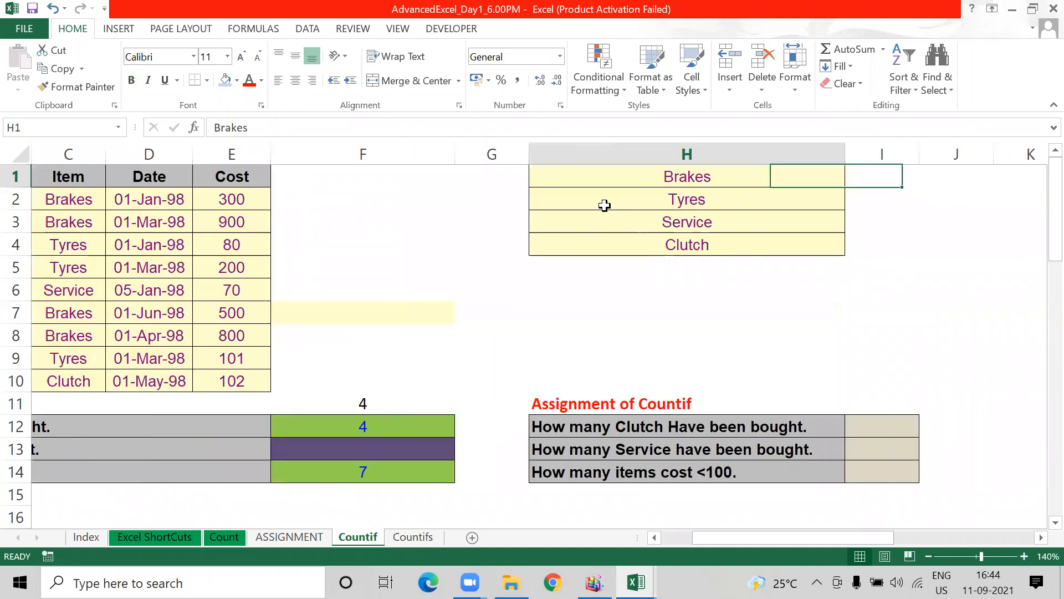
{"action": "key", "text": "Down"}
{"action": "key", "text": "Down"}
{"action": "key", "text": "Down"}
{"action": "key", "text": "Down"}
{"action": "key", "text": "Down"}
{"action": "key", "text": "Down"}
{"action": "key", "text": "Down"}
{"action": "key", "text": "Down"}
{"action": "key", "text": "Down"}
{"action": "key", "text": "Down"}
{"action": "key", "text": "Down"}
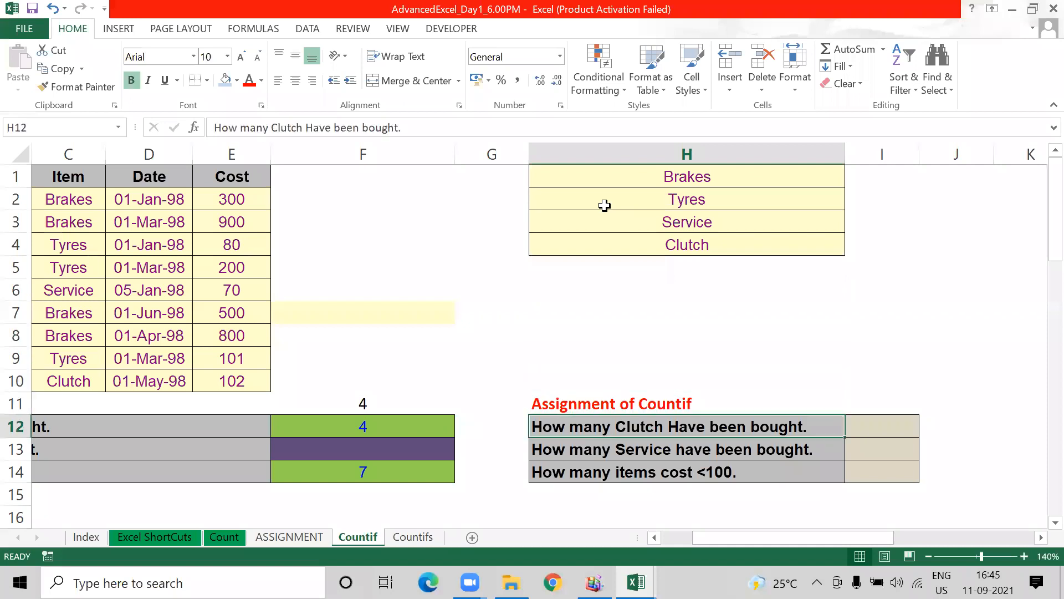
{"action": "key", "text": "Down"}
- Remove the trailing full stop from the assignment question about items costing <100 in H14
{"action": "key", "text": "Down"}
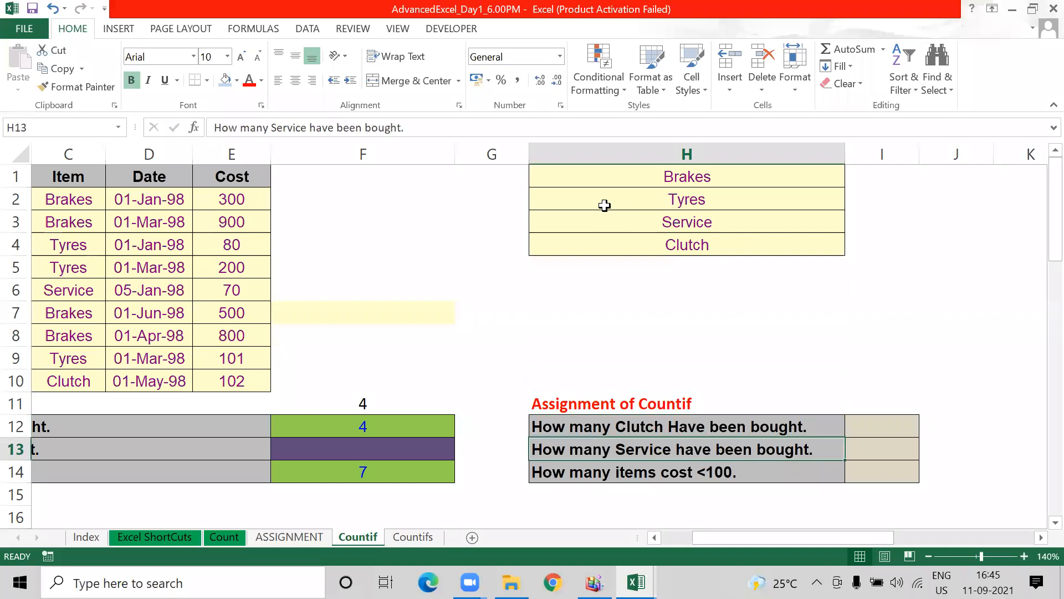
{"action": "key", "text": "F2"}
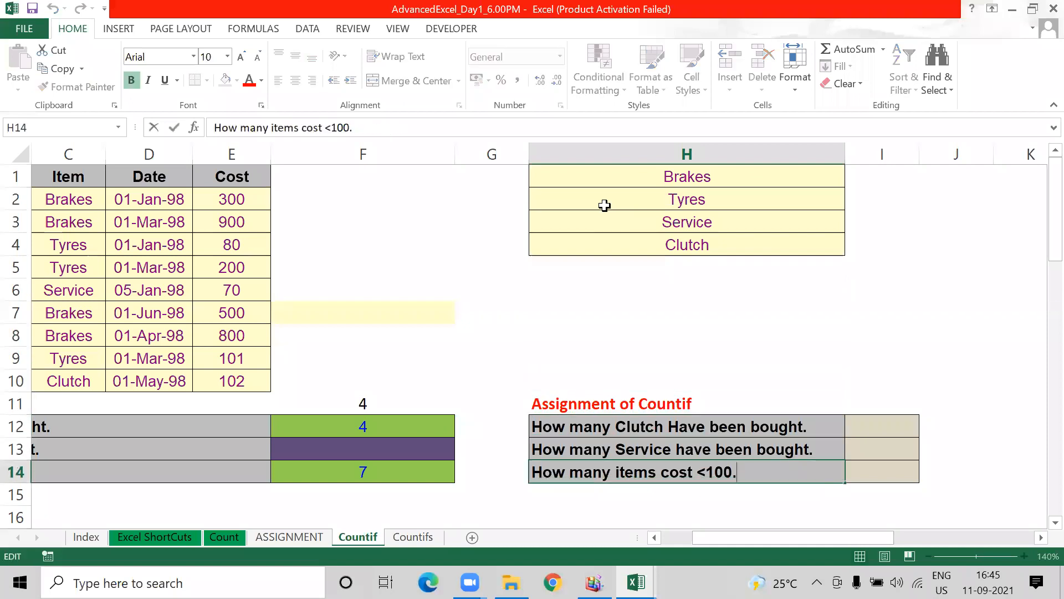
{"action": "key", "text": "BackSpace"}
{"action": "key", "text": "Return"}
- Add a bold heading "Output" in I11 above the assignment's answer cells
{"action": "key", "text": "Up"}
{"action": "key", "text": "Up"}
{"action": "key", "text": "Up"}
{"action": "key", "text": "Right"}
{"action": "key", "text": "Down"}
{"action": "key", "text": "Down"}
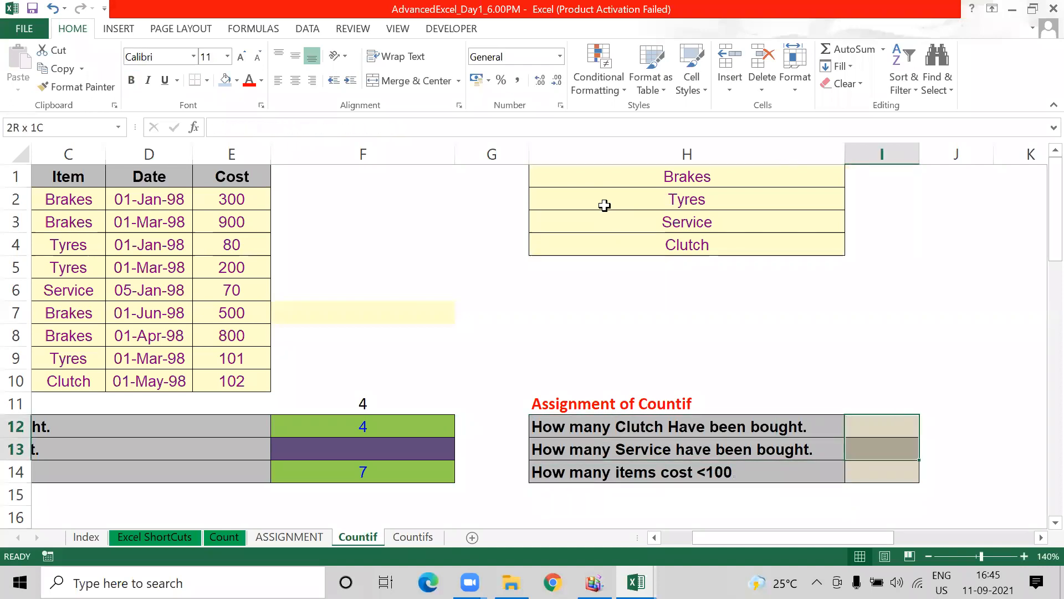
{"action": "key", "text": "Up"}
{"action": "key", "text": "Up"}
{"action": "key", "text": "Up"}
{"action": "type", "text": "Output"}
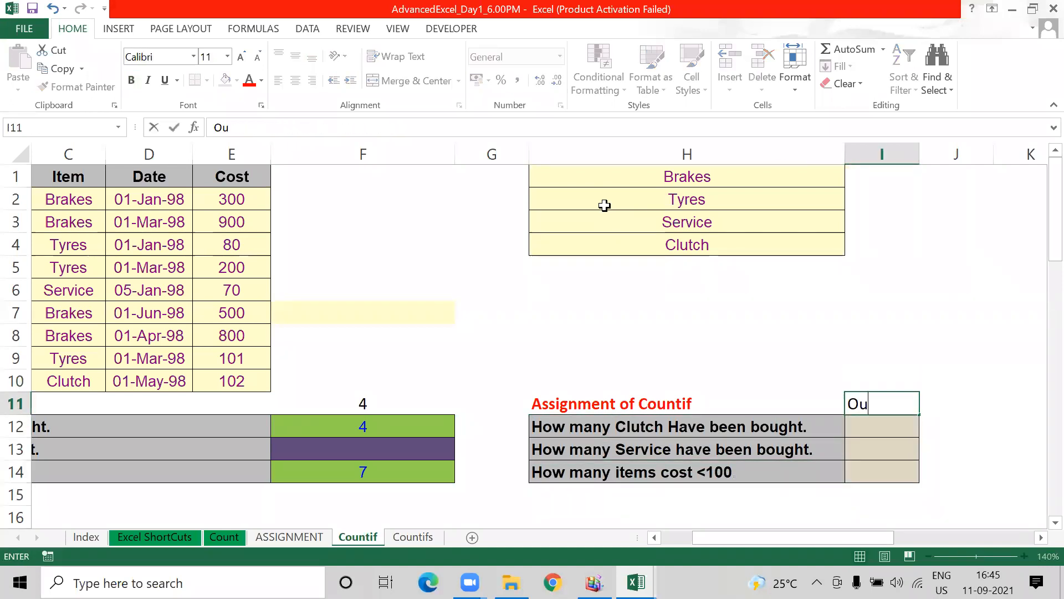
{"action": "key", "text": "Return"}
{"action": "key", "text": "Up"}
{"action": "key", "text": "ctrl+b"}
- Review the COUNTIF syntax in A1 and the Single Condition note in A4
{"action": "key", "text": "Left"}
{"action": "key", "text": "Left"}
{"action": "key", "text": "Left"}
{"action": "key", "text": "Left"}
{"action": "key", "text": "Left"}
{"action": "key", "text": "Left"}
{"action": "key", "text": "Left"}
{"action": "key", "text": "Left"}
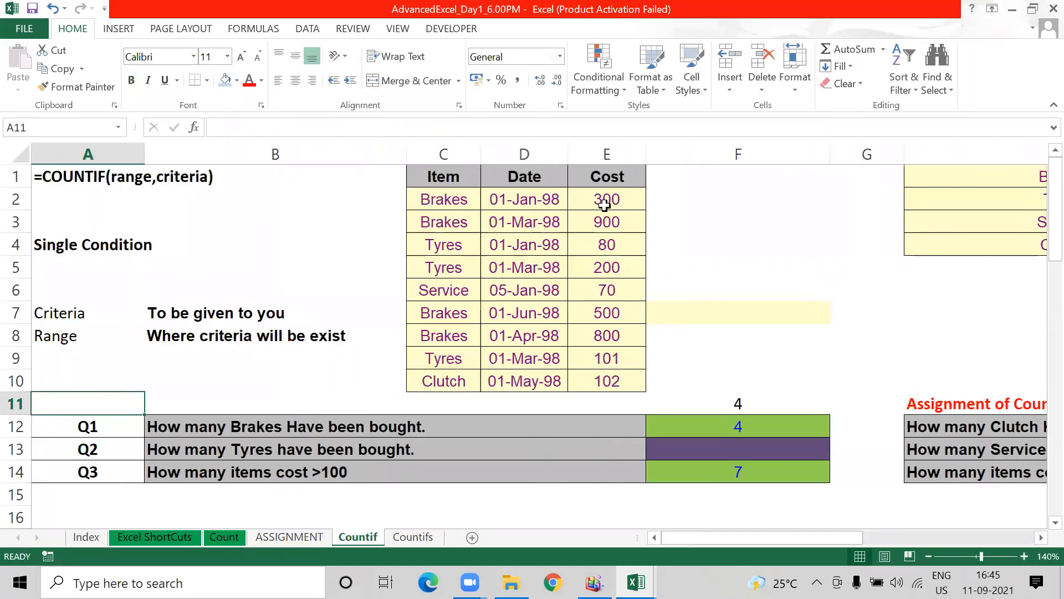
{"action": "key", "text": "ctrl+Page_Down"}
{"action": "key", "text": "ctrl+Page_Up"}
{"action": "key", "text": "ctrl+Up"}
{"action": "key", "text": "ctrl+Up"}
{"action": "key", "text": "ctrl+Up"}
{"action": "key", "text": "ctrl+Up"}
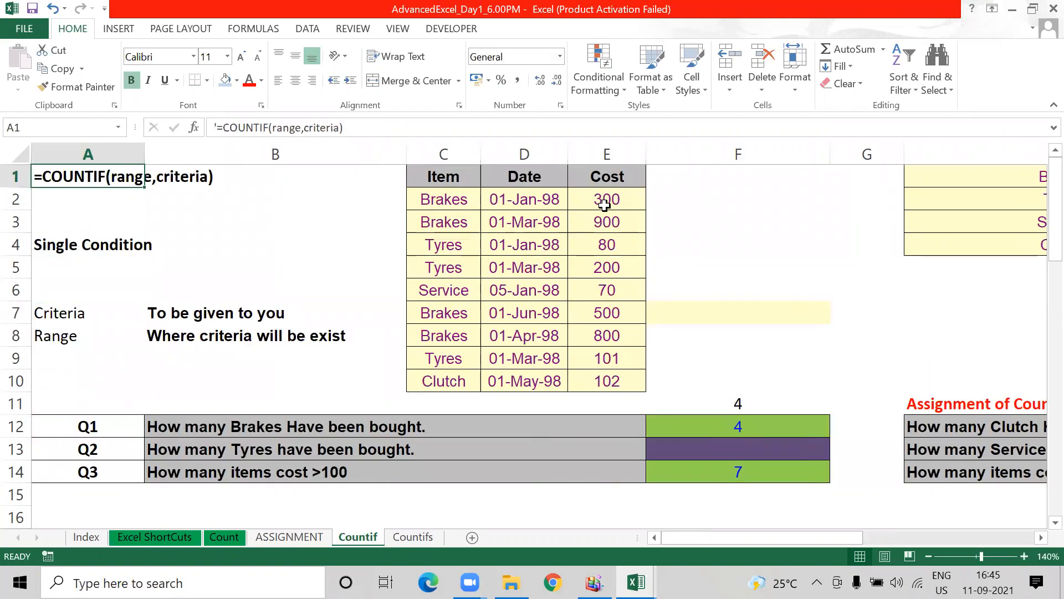
{"action": "key", "text": "Down"}
{"action": "key", "text": "Down"}
{"action": "key", "text": "Down"}
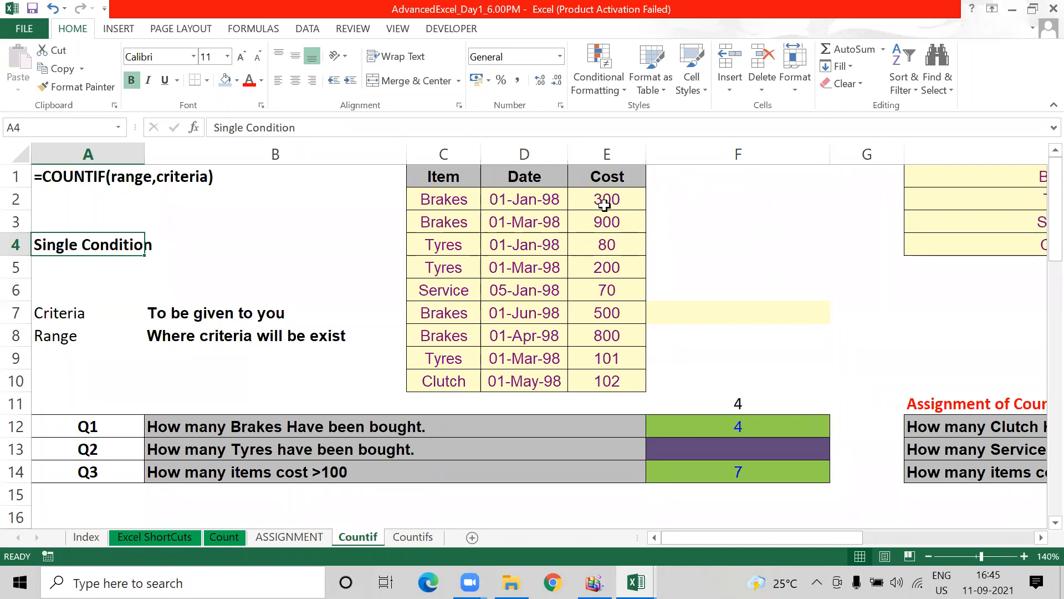
- On the Countifs sheet, number the arguments of the syntax in A1 as criteria_range1 and criteria1
{"action": "key", "text": "ctrl+Page_Down"}
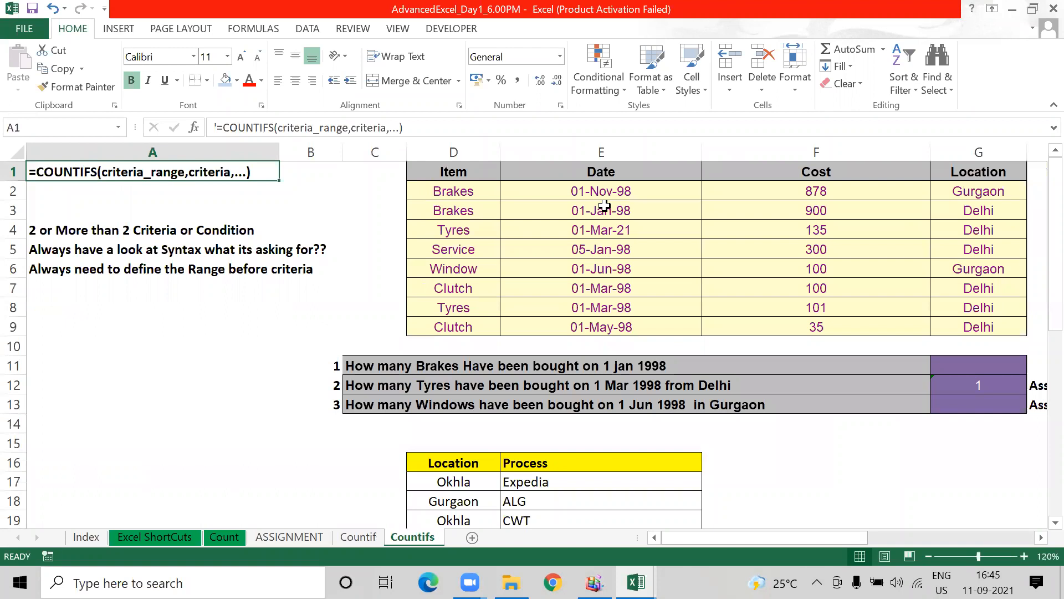
{"action": "key", "text": "F2"}
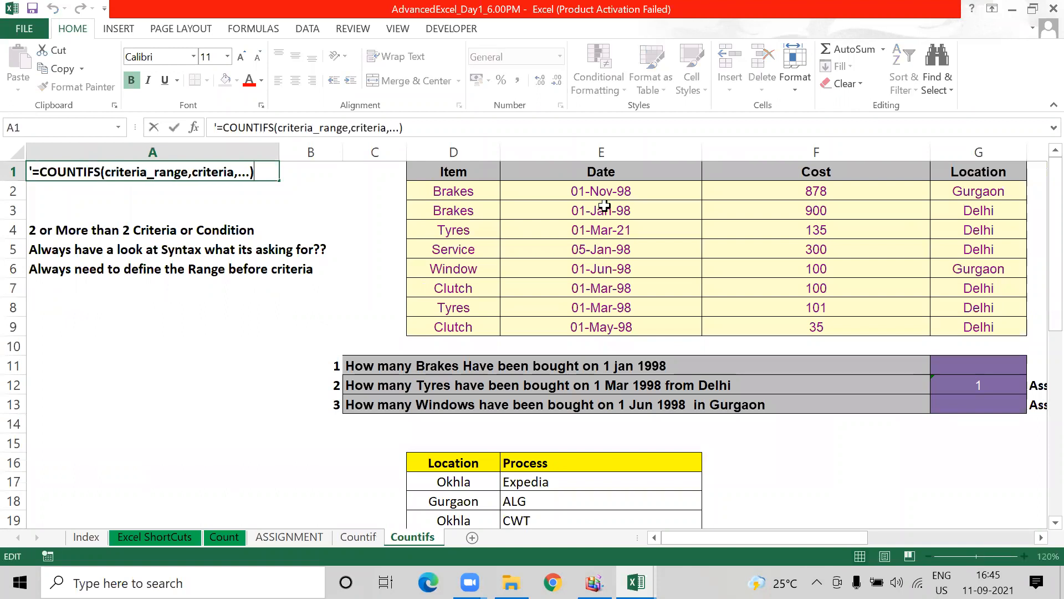
{"action": "key", "text": "Right"}
{"action": "key", "text": "Right"}
{"action": "key", "text": "Right"}
{"action": "key", "text": "Right"}
{"action": "key", "text": "Right"}
{"action": "key", "text": "Right"}
{"action": "key", "text": "Right"}
{"action": "key", "text": "Right"}
{"action": "key", "text": "Right"}
{"action": "key", "text": "Right"}
{"action": "key", "text": "Right"}
{"action": "key", "text": "Right"}
{"action": "key", "text": "Right"}
{"action": "key", "text": "Right"}
{"action": "key", "text": "Right"}
{"action": "key", "text": "Right"}
{"action": "key", "text": "Right"}
{"action": "key", "text": "Right"}
{"action": "key", "text": "Right"}
{"action": "key", "text": "Right"}
{"action": "key", "text": "Right"}
{"action": "type", "text": "1"}
{"action": "key", "text": "End"}
{"action": "key", "text": "Home"}
{"action": "key", "text": "Right"}
{"action": "key", "text": "Right"}
{"action": "key", "text": "Right"}
{"action": "key", "text": "Right"}
{"action": "key", "text": "Right"}
{"action": "key", "text": "Right"}
{"action": "key", "text": "Right"}
{"action": "key", "text": "Right"}
{"action": "key", "text": "Right"}
{"action": "key", "text": "Right"}
{"action": "key", "text": "Right"}
{"action": "key", "text": "Right"}
{"action": "key", "text": "Right"}
{"action": "key", "text": "Right"}
{"action": "key", "text": "Right"}
{"action": "key", "text": "Right"}
{"action": "key", "text": "Right"}
{"action": "key", "text": "Right"}
{"action": "key", "text": "Right"}
{"action": "key", "text": "Right"}
{"action": "type", "text": "1"}
- Duplicate the criteria_range1,criteria1 pair within the A1 syntax, placing the copy before the ellipsis
{"action": "key", "text": "shift+Left"}
{"action": "key", "text": "shift+Left"}
{"action": "key", "text": "shift+Left"}
{"action": "key", "text": "shift+Left"}
{"action": "key", "text": "shift+Left"}
{"action": "key", "text": "shift+Left"}
{"action": "key", "text": "shift+Left"}
{"action": "key", "text": "shift+Left"}
{"action": "key", "text": "shift+Left"}
{"action": "key", "text": "shift+Left"}
{"action": "key", "text": "shift+Left"}
{"action": "key", "text": "shift+Left"}
{"action": "key", "text": "shift+Left"}
{"action": "key", "text": "shift+Left"}
{"action": "key", "text": "shift+Left"}
{"action": "key", "text": "shift+Left"}
{"action": "key", "text": "shift+Left"}
{"action": "key", "text": "shift+Left"}
{"action": "key", "text": "shift+Left"}
{"action": "key", "text": "shift+Left"}
{"action": "key", "text": "shift+Left"}
{"action": "key", "text": "shift+Left"}
{"action": "key", "text": "shift+Left"}
{"action": "key", "text": "shift+Left"}
{"action": "key", "text": "shift+Left"}
{"action": "key", "text": "ctrl+c"}
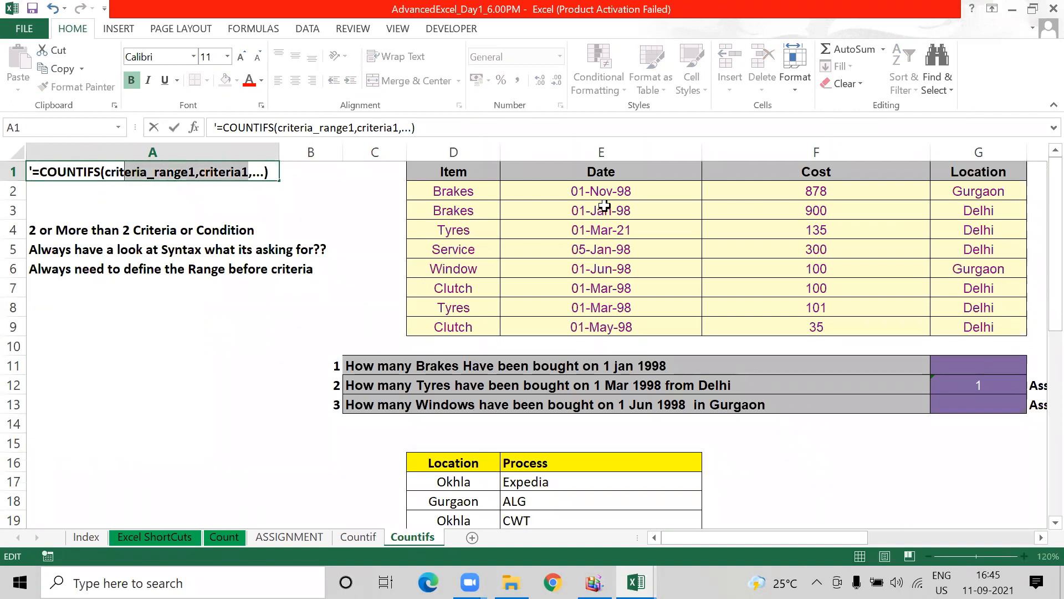
{"action": "key", "text": "End"}
{"action": "key", "text": "Left"}
{"action": "key", "text": "Left"}
{"action": "key", "text": "Left"}
{"action": "key", "text": "Left"}
{"action": "key", "text": "ctrl+v"}
{"action": "key", "text": "ctrl+Left"}
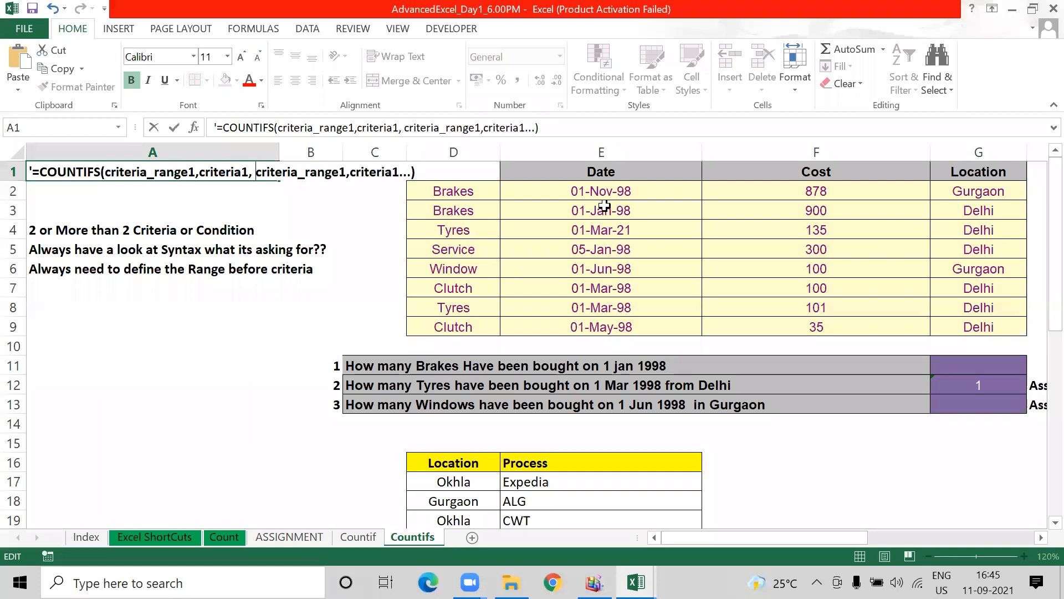
- Renumber the second argument pair in the A1 syntax as criteria_range2 and criteria2
{"action": "key", "text": "End"}
{"action": "key", "text": "Left"}
{"action": "key", "text": "Left"}
{"action": "key", "text": "Left"}
{"action": "key", "text": "Left"}
{"action": "key", "text": "Left"}
{"action": "key", "text": "Left"}
{"action": "key", "text": "Left"}
{"action": "key", "text": "Left"}
{"action": "key", "text": "Left"}
{"action": "key", "text": "Left"}
{"action": "key", "text": "Left"}
{"action": "key", "text": "Left"}
{"action": "key", "text": "Left"}
{"action": "key", "text": "Left"}
{"action": "key", "text": "shift+Left"}
{"action": "type", "text": "2"}
{"action": "key", "text": "End"}
{"action": "key", "text": "Left"}
{"action": "key", "text": "Left"}
{"action": "key", "text": "Left"}
{"action": "key", "text": "Left"}
{"action": "key", "text": "shift+Left"}
{"action": "type", "text": "2"}
{"action": "key", "text": "Return"}
{"action": "key", "text": "Up"}
- Remove the leftover Jaguar and Delhi entries by clearing columns Z to AB beside the Car Brands and City table
{"action": "key", "text": "Right"}
{"action": "key", "text": "Left"}
{"action": "key", "text": "Right"}
{"action": "key", "text": "Right"}
{"action": "key", "text": "Right"}
{"action": "key", "text": "Right"}
{"action": "key", "text": "Right"}
{"action": "key", "text": "Right"}
{"action": "key", "text": "Right"}
{"action": "key", "text": "Right"}
{"action": "key", "text": "Right"}
{"action": "key", "text": "Right"}
{"action": "key", "text": "Right"}
{"action": "key", "text": "Right"}
{"action": "key", "text": "Right"}
{"action": "key", "text": "Right"}
{"action": "key", "text": "Right"}
{"action": "key", "text": "Right"}
{"action": "key", "text": "Right"}
{"action": "key", "text": "Right"}
{"action": "key", "text": "Right"}
{"action": "key", "text": "Right"}
{"action": "key", "text": "Right"}
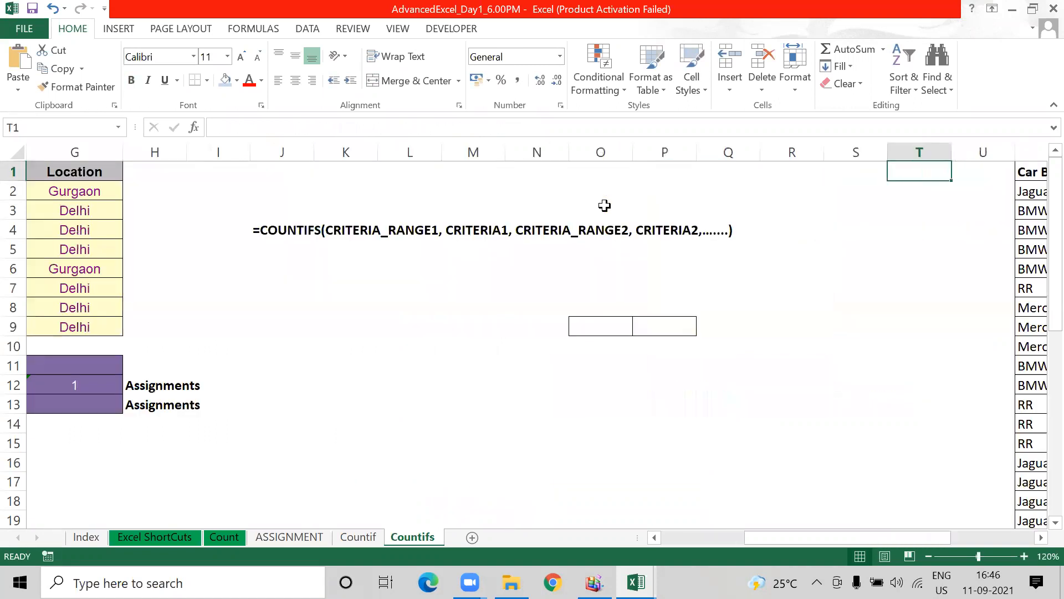
{"action": "key", "text": "Right"}
{"action": "key", "text": "Right"}
{"action": "key", "text": "Right"}
{"action": "key", "text": "Left"}
{"action": "key", "text": "Left"}
{"action": "key", "text": "Left"}
{"action": "key", "text": "Left"}
{"action": "key", "text": "shift+Right"}
{"action": "key", "text": "ctrl+shift+Down"}
{"action": "key", "text": "Right"}
{"action": "key", "text": "Right"}
{"action": "key", "text": "Right"}
{"action": "key", "text": "Right"}
{"action": "key", "text": "ctrl+space"}
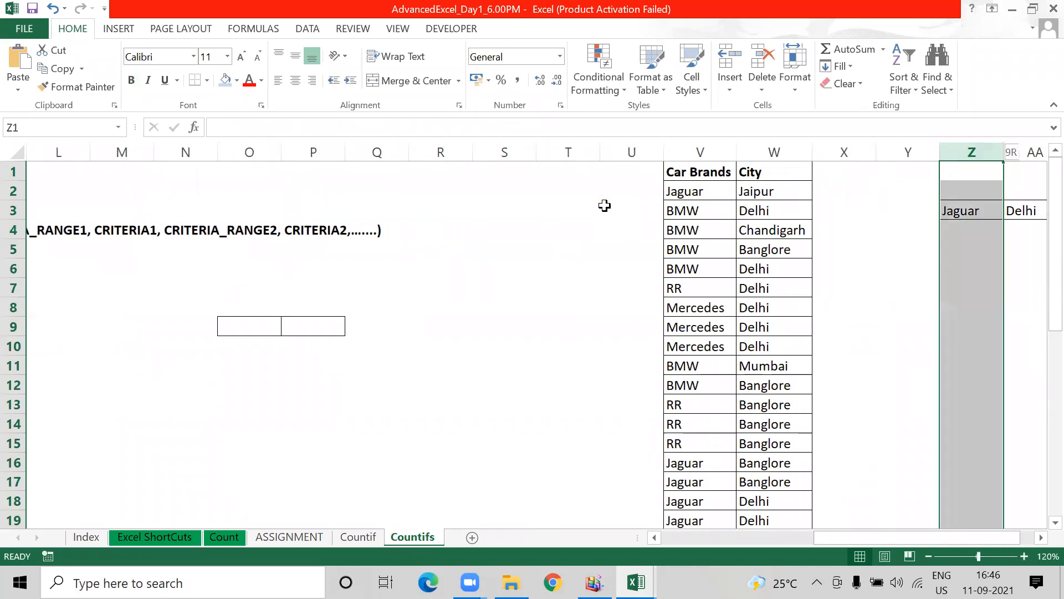
{"action": "key", "text": "shift+Right"}
{"action": "key", "text": "shift+Right"}
{"action": "key", "text": "Delete"}
- Look back at the single-condition example on the Countif sheet, and return to the Countifs sheet
{"action": "key", "text": "Left"}
{"action": "key", "text": "Left"}
{"action": "key", "text": "Left"}
{"action": "key", "text": "Left"}
{"action": "key", "text": "ctrl+Page_Up"}
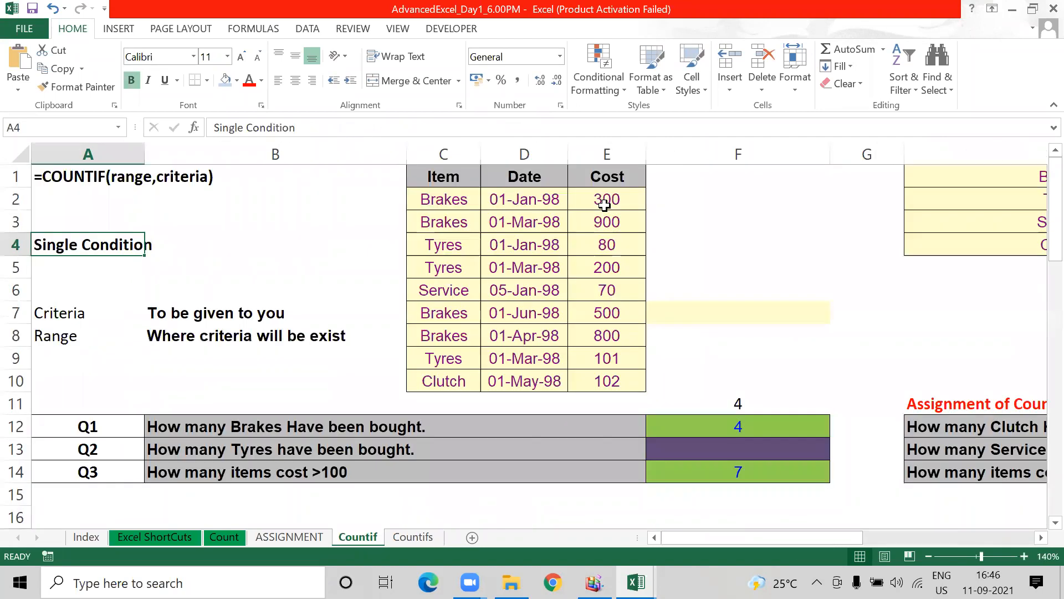
{"action": "key", "text": "ctrl+Page_Down"}
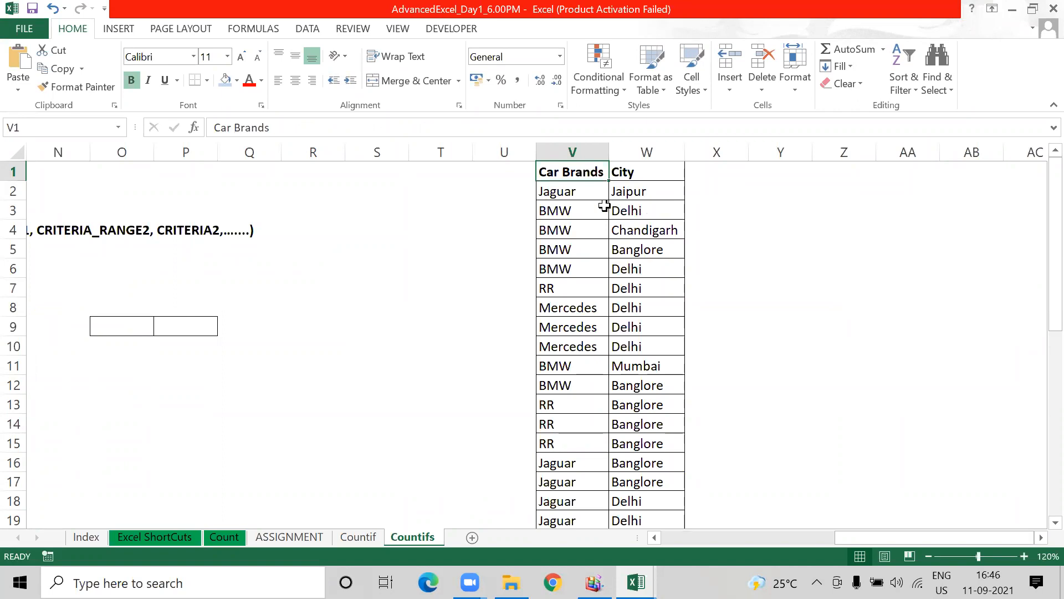
- Examine the Car Brands and City columns of the table starting at V1
{"action": "key", "text": "Left"}
{"action": "key", "text": "Left"}
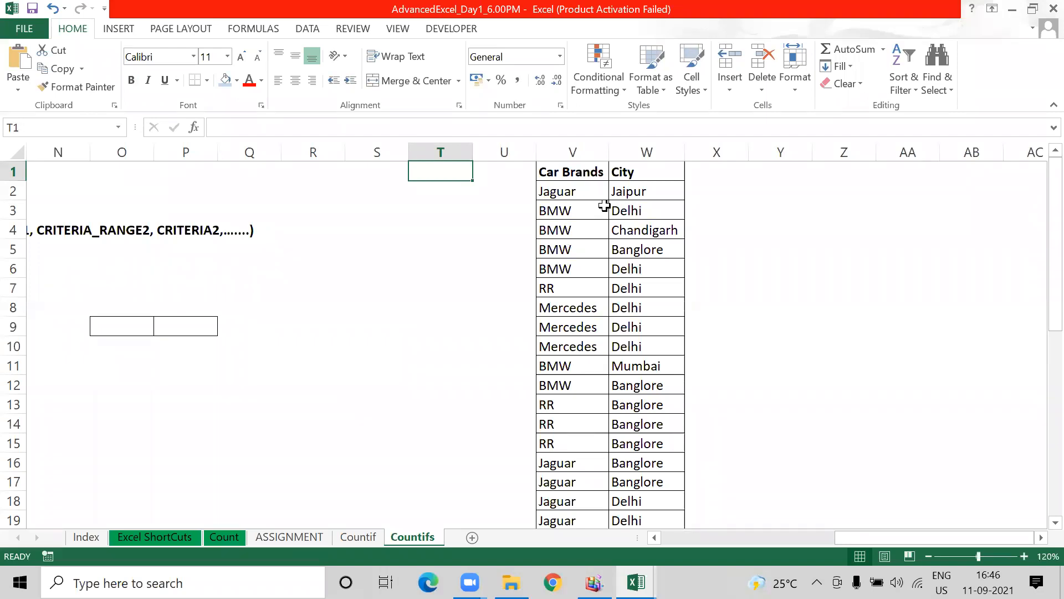
{"action": "key", "text": "Right"}
{"action": "key", "text": "Right"}
{"action": "key", "text": "ctrl+shift+Down"}
{"action": "key", "text": "Right"}
{"action": "key", "text": "ctrl+shift+Down"}
{"action": "key", "text": "ctrl+shift+Up"}
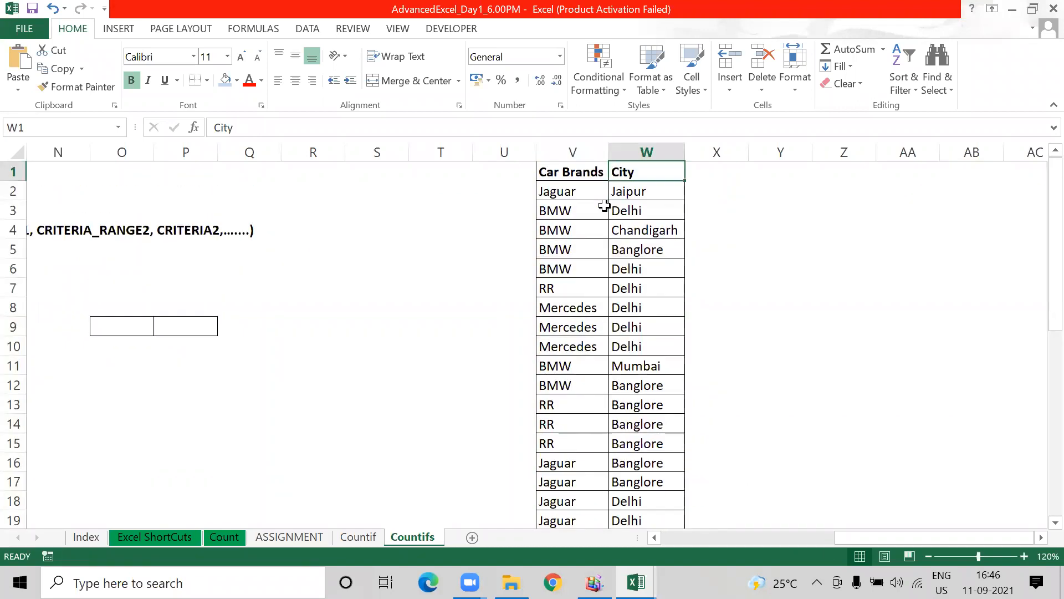
{"action": "key", "text": "Left"}
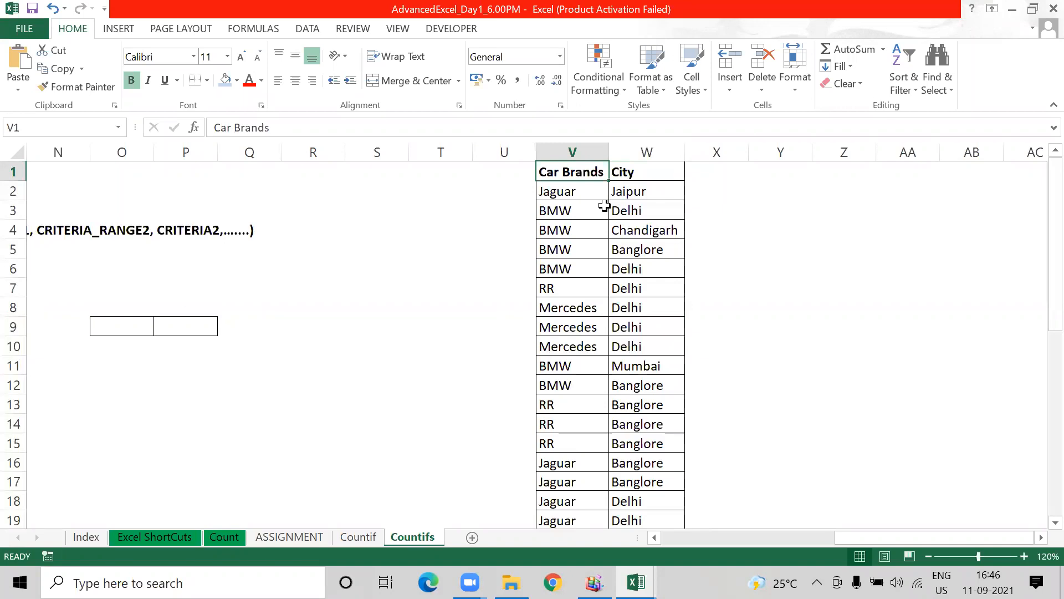
- Turn on filtering for the Car Brands and City table and show only the Jaguar rows
{"action": "key", "text": "ctrl+shift+l"}
{"action": "key", "text": "alt+Down"}
{"action": "key", "text": "Down"}
{"action": "key", "text": "Down"}
{"action": "key", "text": "Down"}
{"action": "key", "text": "Down"}
{"action": "key", "text": "Down"}
{"action": "key", "text": "Up"}
{"action": "key", "text": "space"}
{"action": "key", "text": "Down"}
{"action": "key", "text": "Down"}
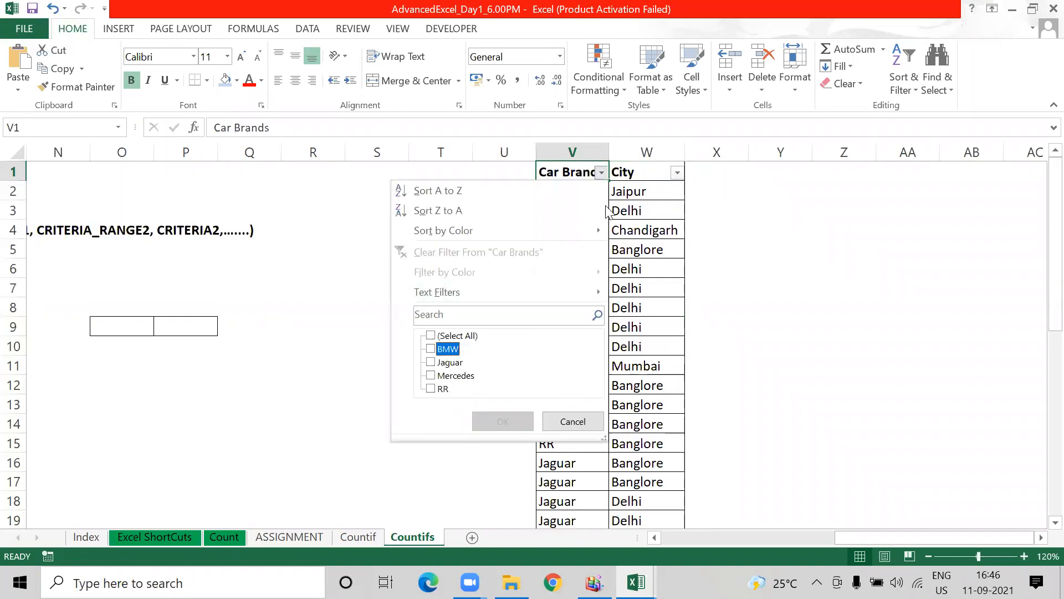
{"action": "key", "text": "space"}
{"action": "key", "text": "Return"}
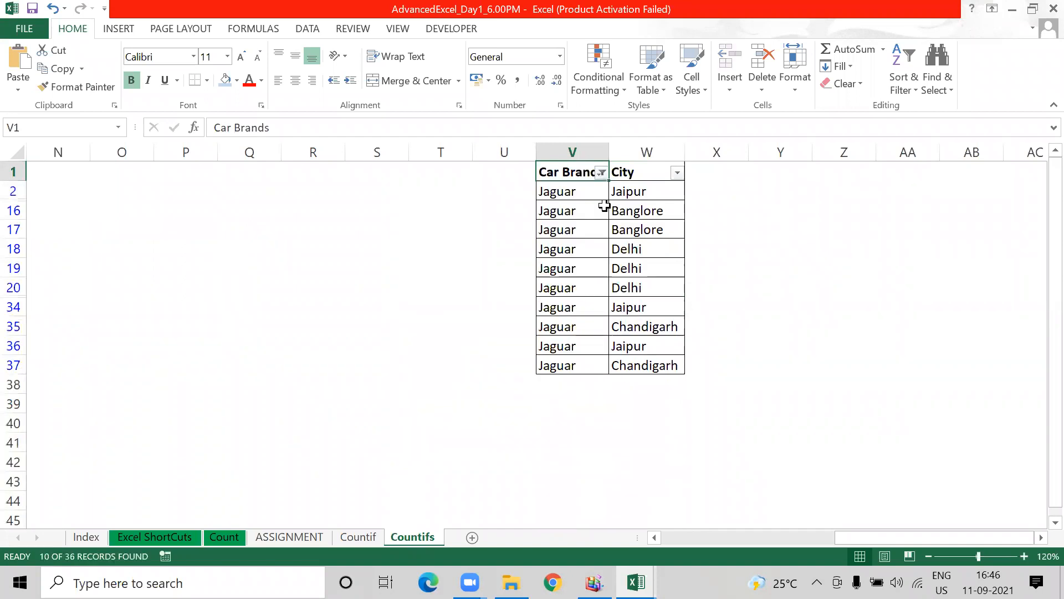
- Check the brands and cities of the filtered Jaguar rows, and remove the filter from the table
{"action": "key", "text": "Down"}
{"action": "left_click_drag", "start_coordinate": [563, 191], "coordinate": [551, 366]}
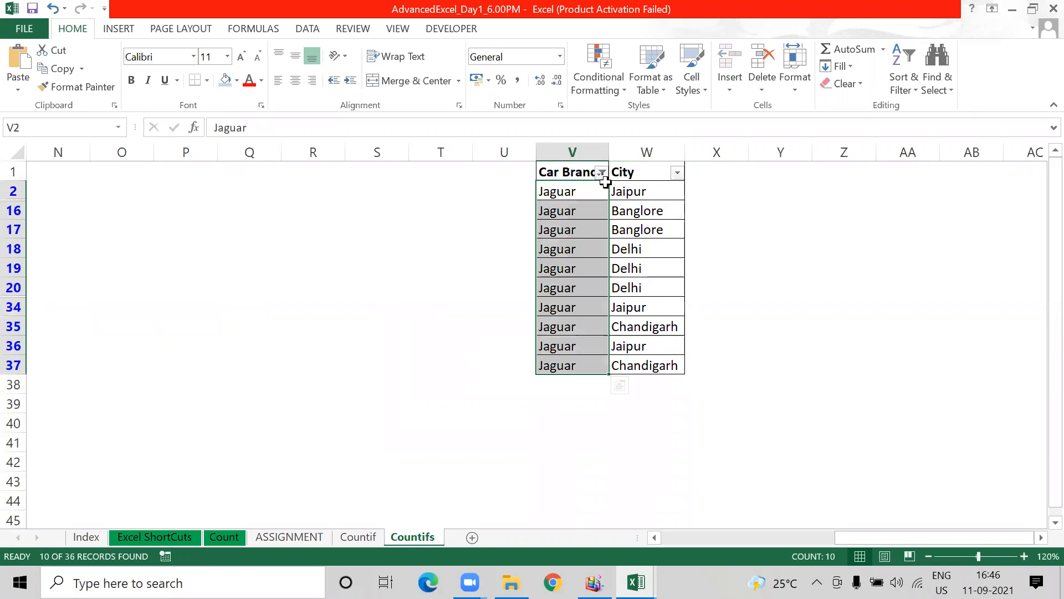
{"action": "left_click_drag", "start_coordinate": [623, 191], "coordinate": [619, 383]}
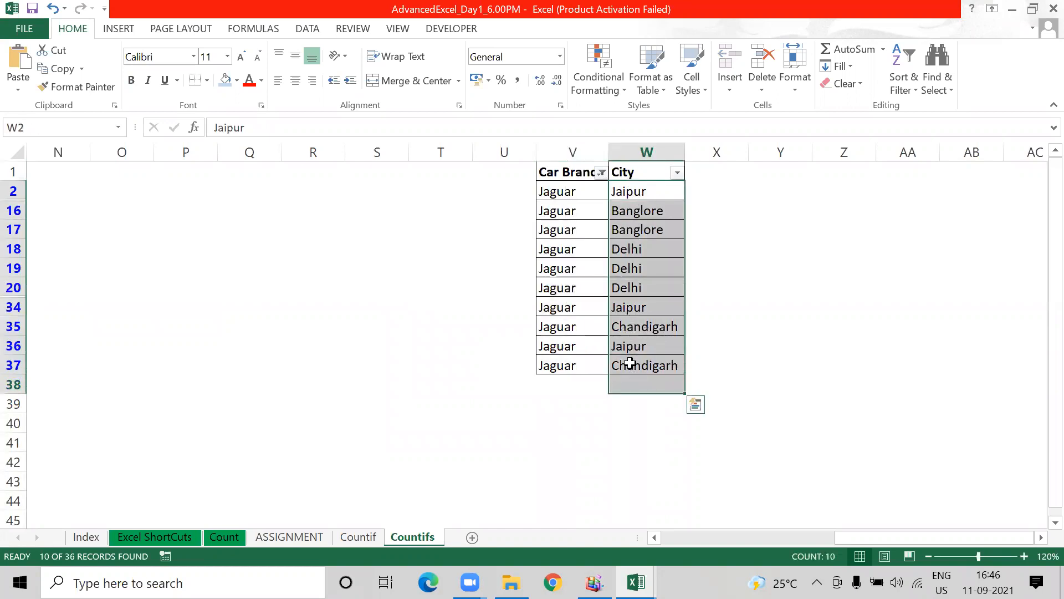
{"action": "key", "text": "Up"}
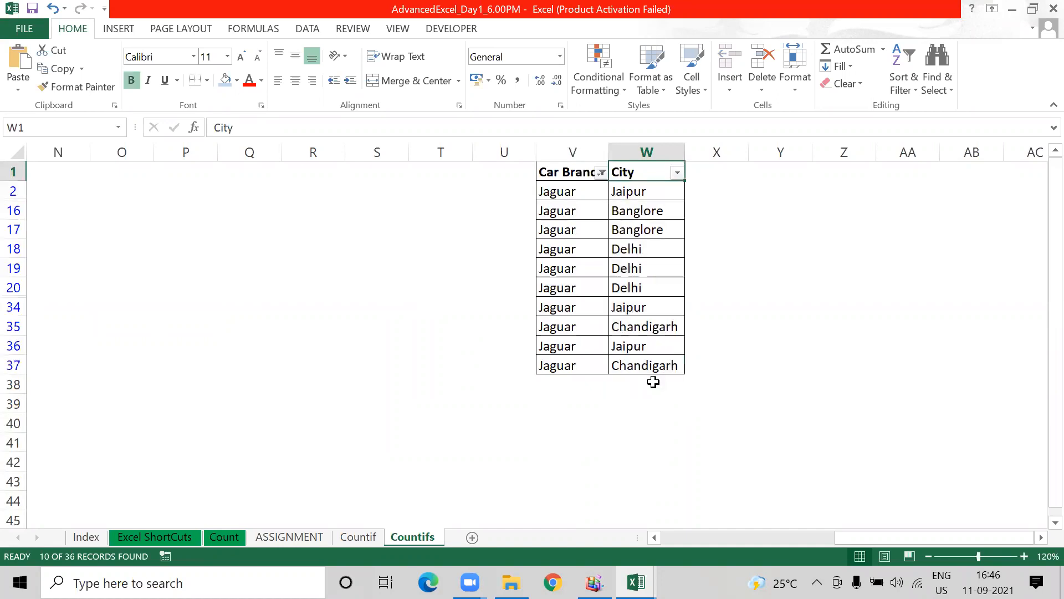
{"action": "key", "text": "ctrl+shift+l"}
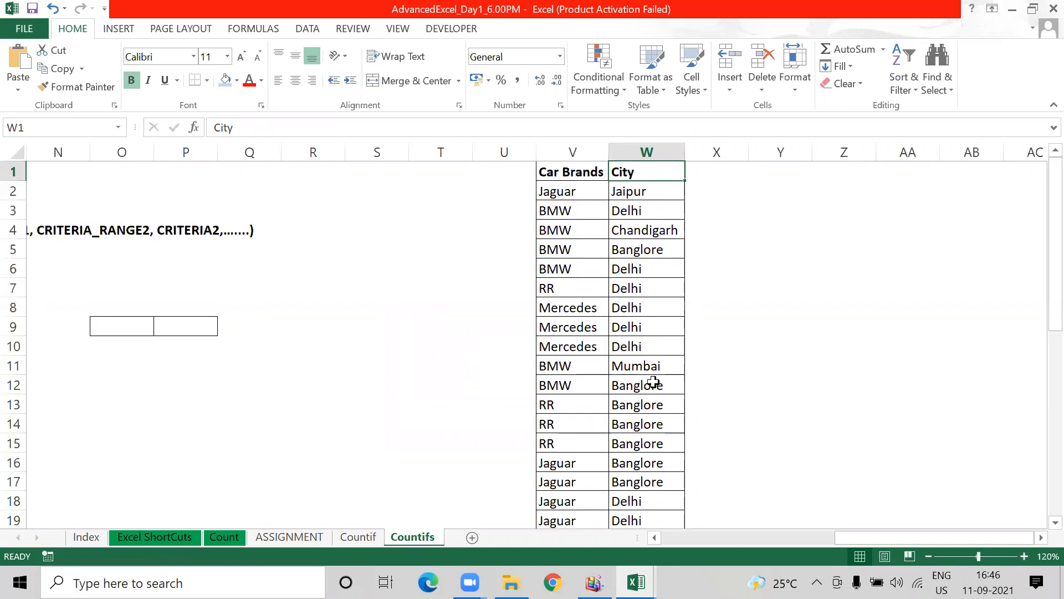
{"action": "key", "text": "Left"}
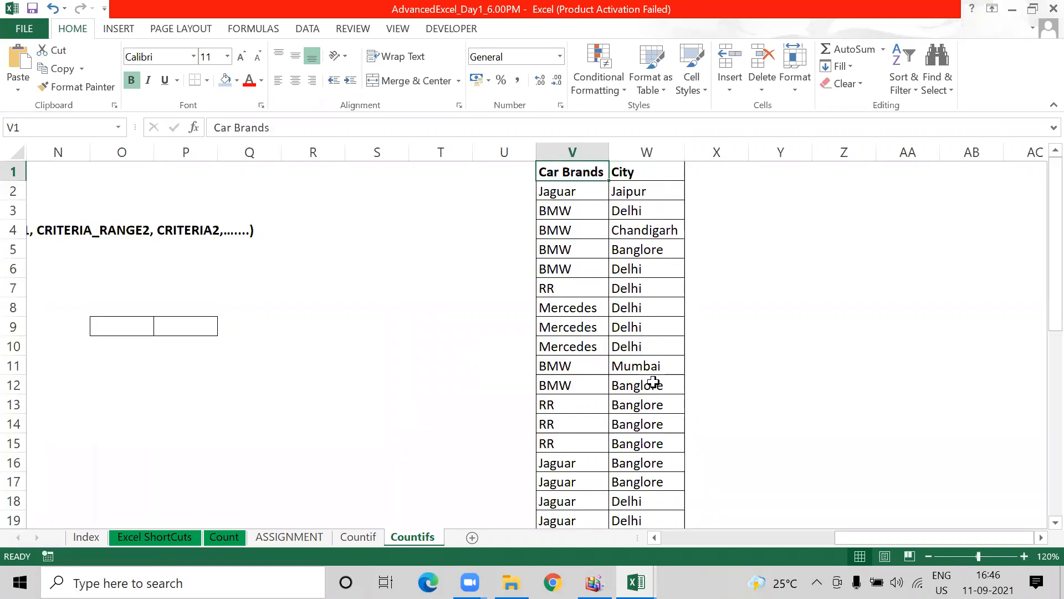
- Reapply filtering to the table and limit Car Brands to Jaguar
{"action": "key", "text": "ctrl+shift+l"}
{"action": "key", "text": "alt+Down"}
{"action": "key", "text": "Down"}
{"action": "key", "text": "Down"}
{"action": "key", "text": "Tab"}
{"action": "key", "text": "space"}
{"action": "key", "text": "Down"}
{"action": "key", "text": "Down"}
{"action": "key", "text": "space"}
{"action": "key", "text": "Return"}
- Add a second filter condition that limits the City column to Chandigarh
{"action": "key", "text": "Right"}
{"action": "key", "text": "alt+Down"}
{"action": "key", "text": "Down"}
{"action": "key", "text": "Down"}
{"action": "key", "text": "Down"}
{"action": "key", "text": "Down"}
{"action": "key", "text": "Down"}
{"action": "key", "text": "Down"}
{"action": "key", "text": "Down"}
{"action": "key", "text": "Down"}
{"action": "key", "text": "Down"}
{"action": "key", "text": "Down"}
{"action": "key", "text": "Up"}
{"action": "key", "text": "Up"}
{"action": "key", "text": "space"}
{"action": "key", "text": "Down"}
{"action": "key", "text": "space"}
{"action": "key", "text": "space"}
{"action": "key", "text": "Down"}
{"action": "key", "text": "space"}
{"action": "key", "text": "Return"}
- Select the rows matching both Jaguar and Chandigarh to check them, and remove the filters
{"action": "key", "text": "Down"}
{"action": "key", "text": "Left"}
{"action": "key", "text": "Up"}
{"action": "key", "text": "ctrl+shift+Down"}
{"action": "key", "text": "ctrl+shift+Right"}
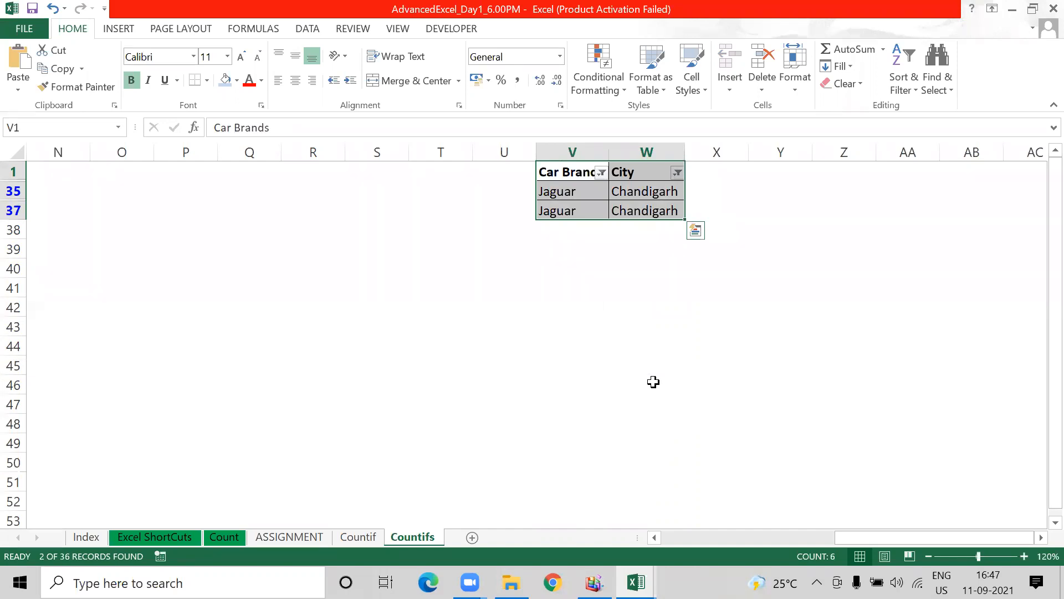
{"action": "key", "text": "ctrl+shift+l"}
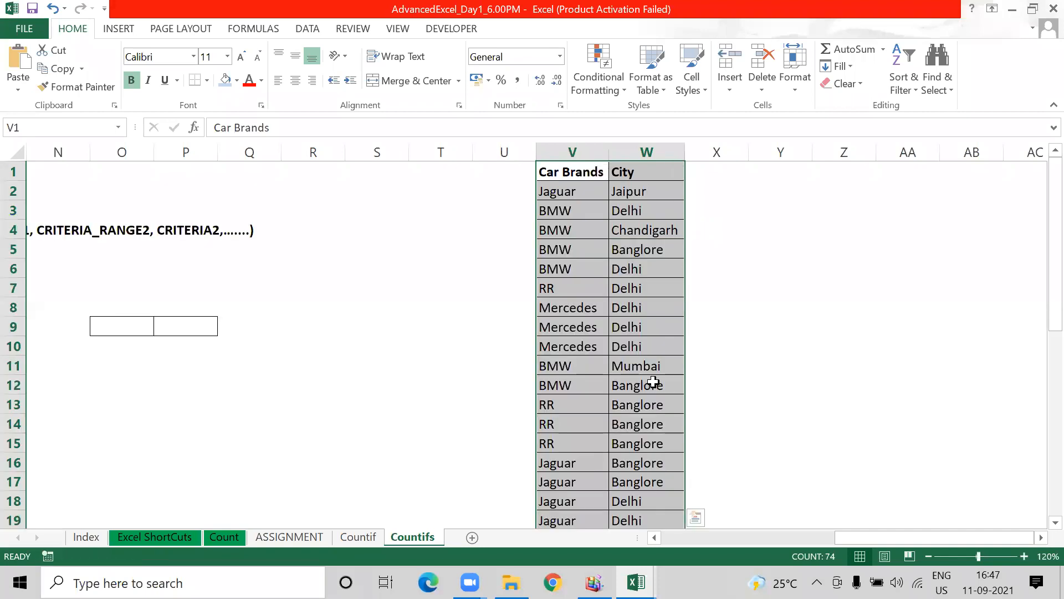
{"action": "key", "text": "Up"}
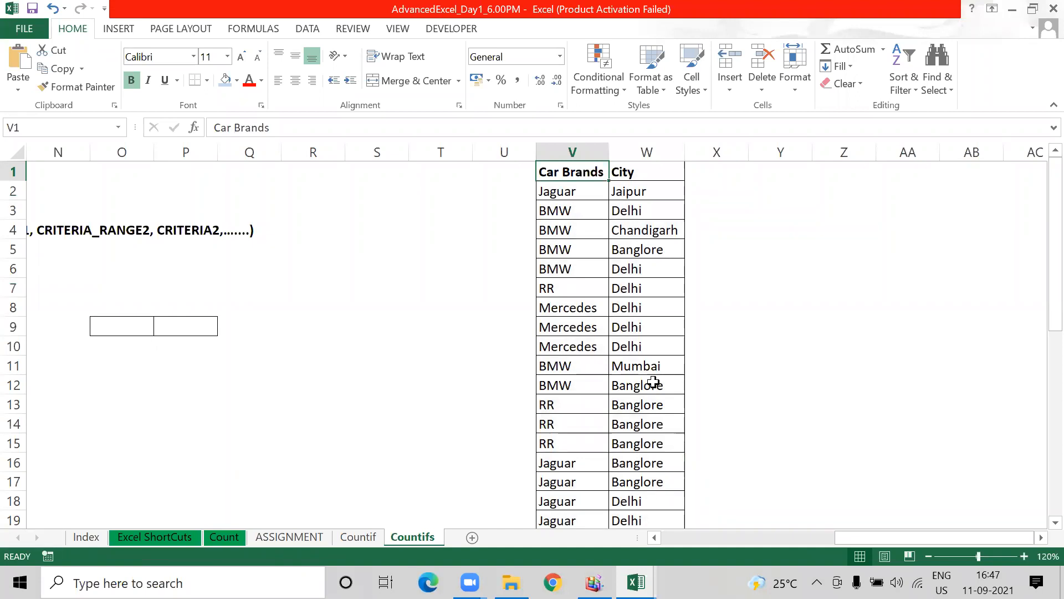
- Add a Qty heading in X1 and enter =RANDBETWEEN(10,25) in X2
{"action": "key", "text": "Right"}
{"action": "key", "text": "Right"}
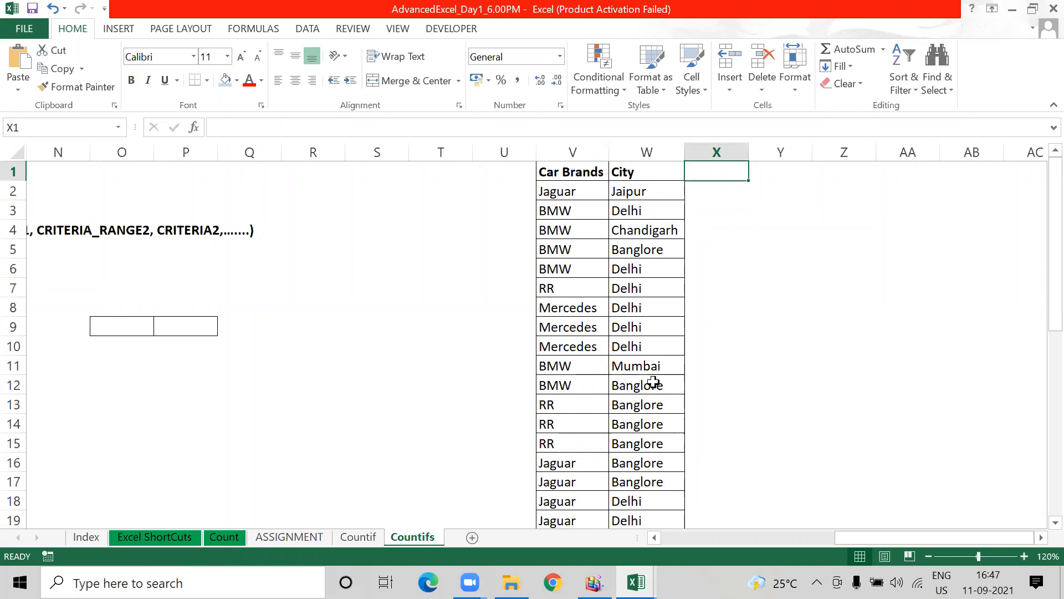
{"action": "type", "text": "Qty"}
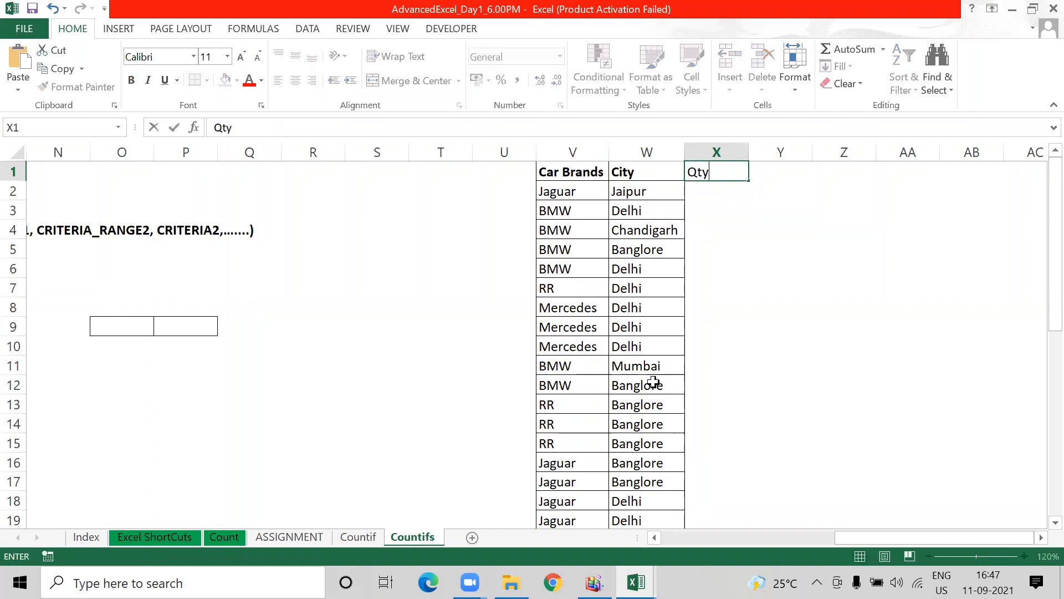
{"action": "key", "text": "Return"}
{"action": "type", "text": "=rand"}
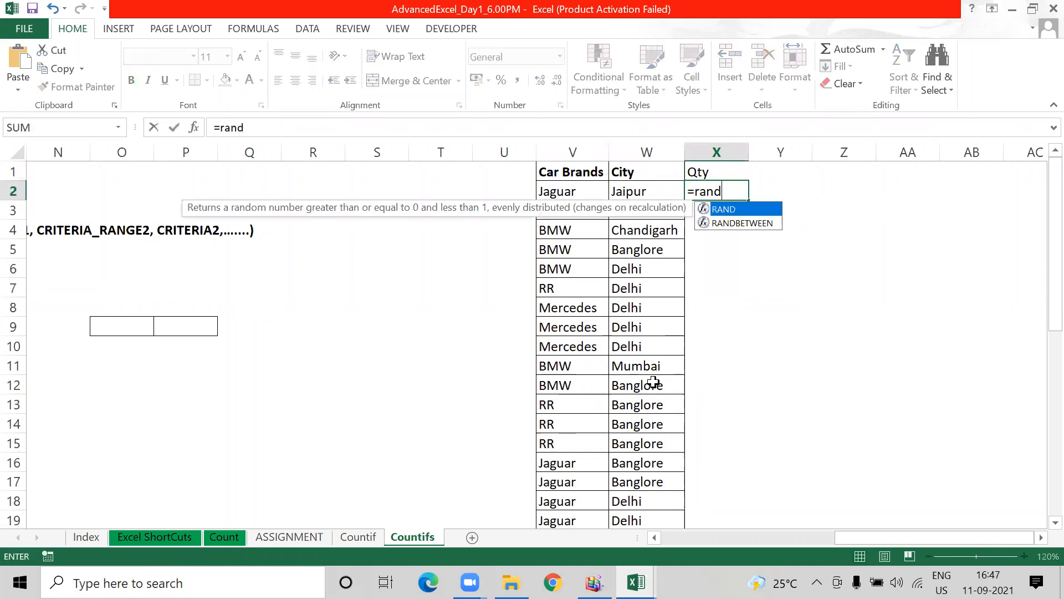
{"action": "key", "text": "Down"}
{"action": "key", "text": "Tab"}
{"action": "type", "text": "10"}
{"action": "key", "text": "BackSpace"}
{"action": "key", "text": "BackSpace"}
{"action": "type", "text": "10,20"}
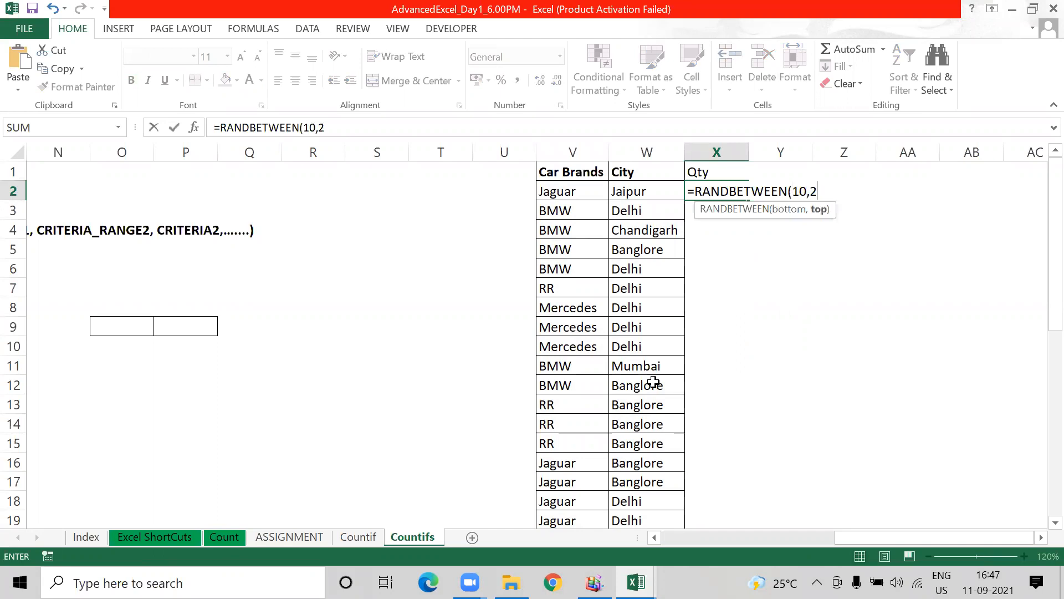
{"action": "key", "text": "Return"}
- Fill the random quantity formula from X2 down the Qty column to X37
{"action": "key", "text": "Left"}
{"action": "key", "text": "ctrl+Down"}
{"action": "key", "text": "Right"}
{"action": "key", "text": "ctrl+shift+Up"}
{"action": "key", "text": "ctrl+d"}
{"action": "key", "text": "ctrl+c"}
{"action": "type", "text": "xes"}
{"action": "key", "text": "Escape"}
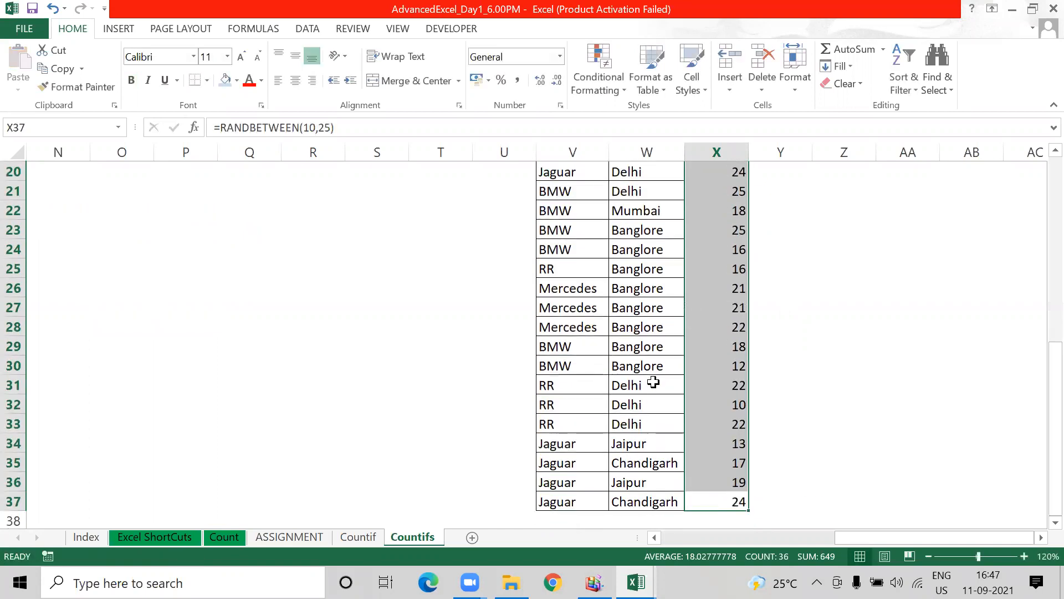
- Replace the random formulas in X2:X37 with their static values
{"action": "key", "text": "ctrl+c"}
{"action": "key", "text": "ctrl+alt+v"}
{"action": "key", "text": "v"}
{"action": "key", "text": "Return"}
- Apply all borders to the whole table V1:X37
{"action": "key", "text": "ctrl+Up"}
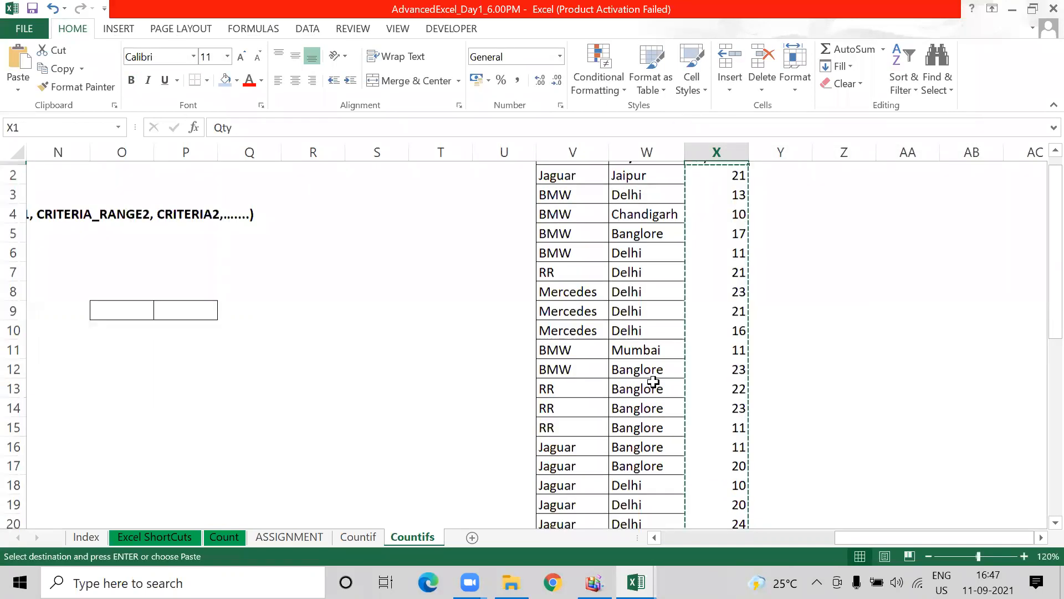
{"action": "key", "text": "ctrl+Left"}
{"action": "key", "text": "ctrl+shift+Right"}
{"action": "key", "text": "ctrl+shift+Down"}
{"action": "key", "text": "alt"}
{"action": "key", "text": "h"}
{"action": "key", "text": "b"}
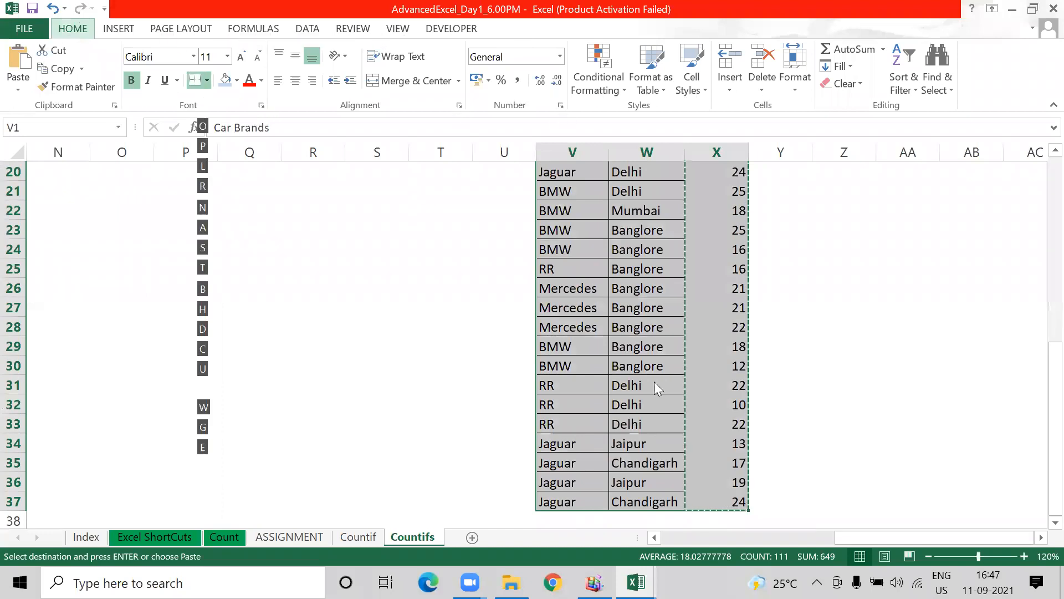
{"action": "key", "text": "a"}
- Copy the City header's formatting onto the Qty header in X1
{"action": "key", "text": "ctrl+Up"}
{"action": "key", "text": "Right"}
{"action": "key", "text": "ctrl+c"}
{"action": "key", "text": "Right"}
{"action": "key", "text": "alt"}
{"action": "key", "text": "e"}
{"action": "key", "text": "s"}
{"action": "key", "text": "t"}
{"action": "key", "text": "Return"}
- Center the contents of the entire Car Brands, City and Qty table
{"action": "key", "text": "Left"}
{"action": "key", "text": "Left"}
{"action": "key", "text": "ctrl+shift+Right"}
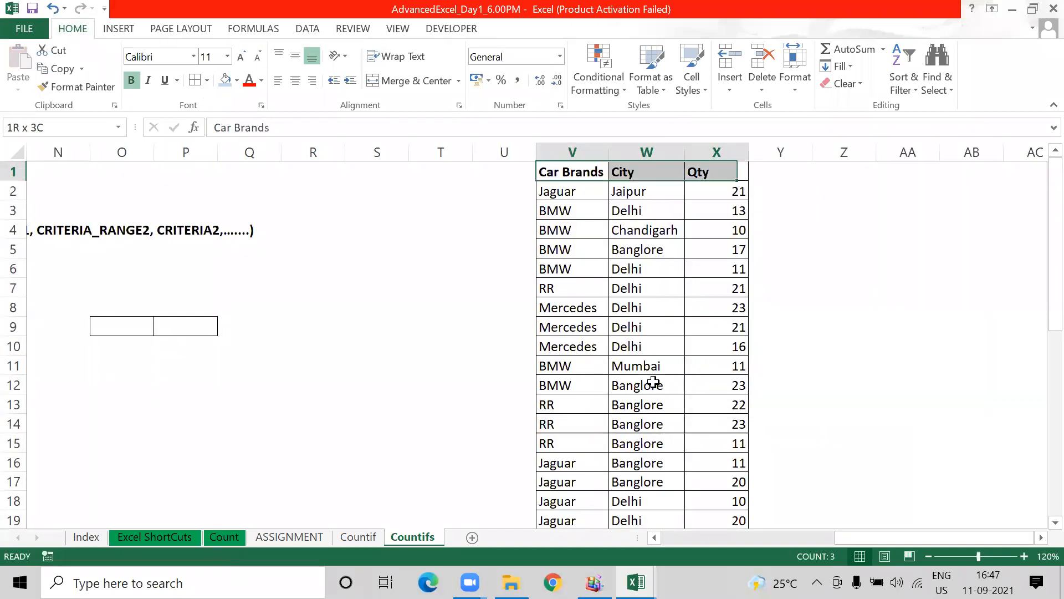
{"action": "key", "text": "ctrl+shift+Down"}
{"action": "key", "text": "alt"}
{"action": "key", "text": "h"}
{"action": "key", "text": "a"}
{"action": "key", "text": "c"}
- Enter the criteria BMW in Z3 and Delhi in AA3 beside the table
{"action": "key", "text": "Right"}
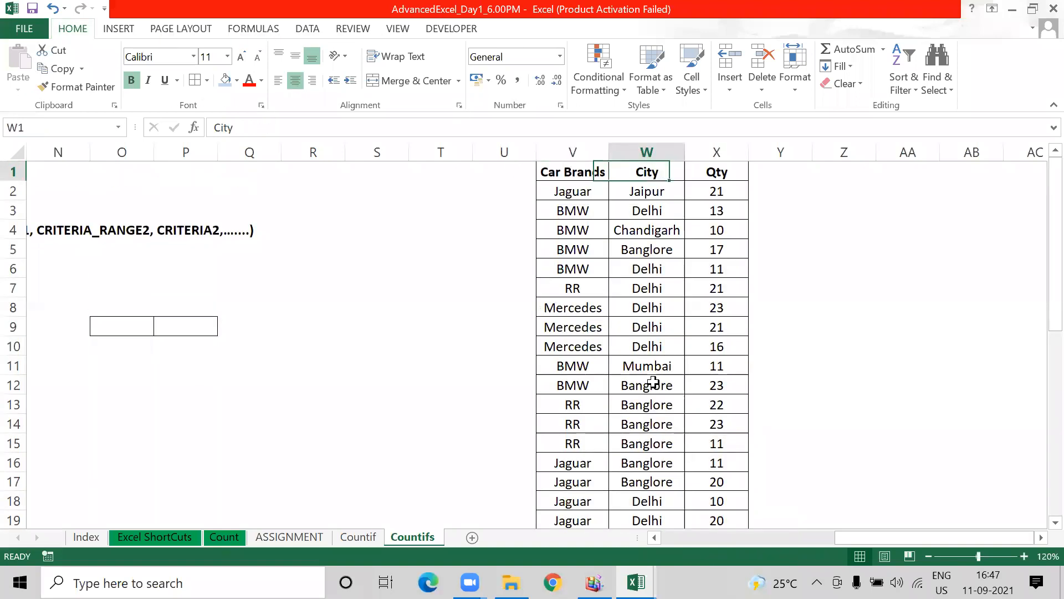
{"action": "key", "text": "Right"}
{"action": "key", "text": "Right"}
{"action": "key", "text": "Right"}
{"action": "key", "text": "Down"}
{"action": "key", "text": "Down"}
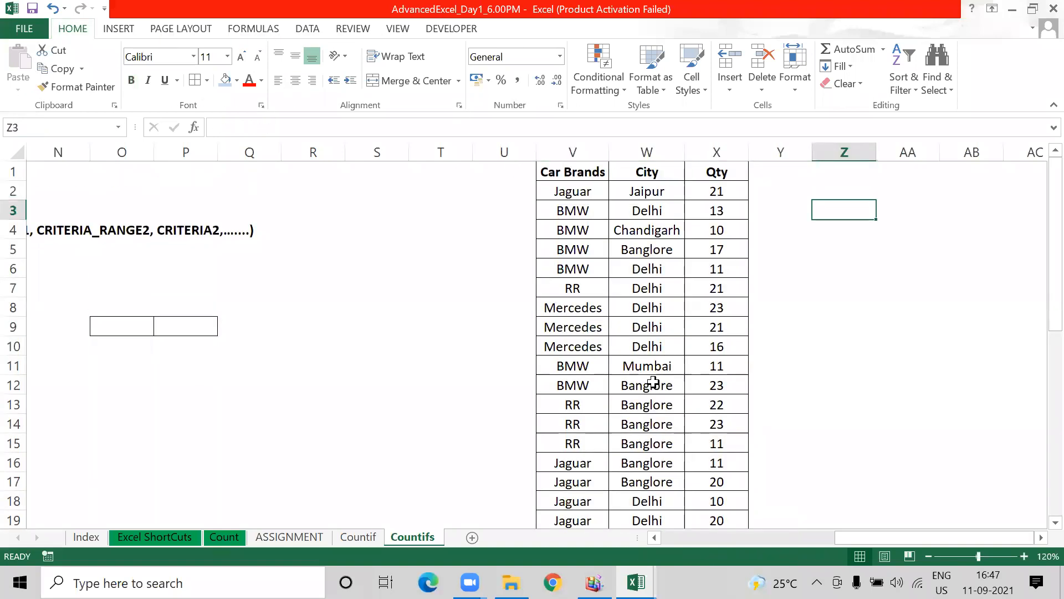
{"action": "type", "text": "BW"}
{"action": "key", "text": "BackSpace"}
{"action": "type", "text": "MW"}
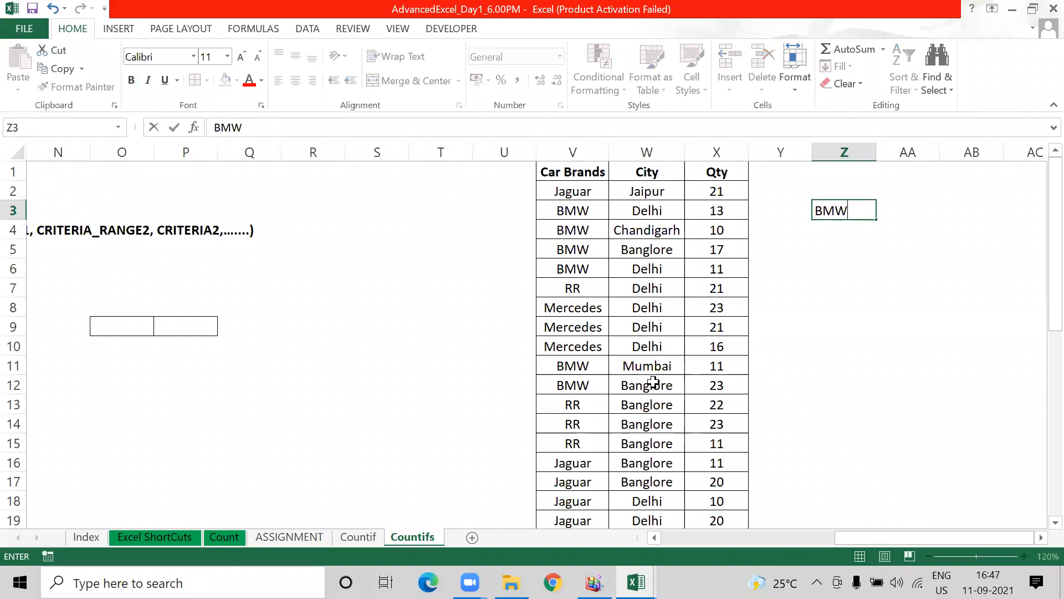
{"action": "key", "text": "Tab"}
{"action": "type", "text": "Delhi"}
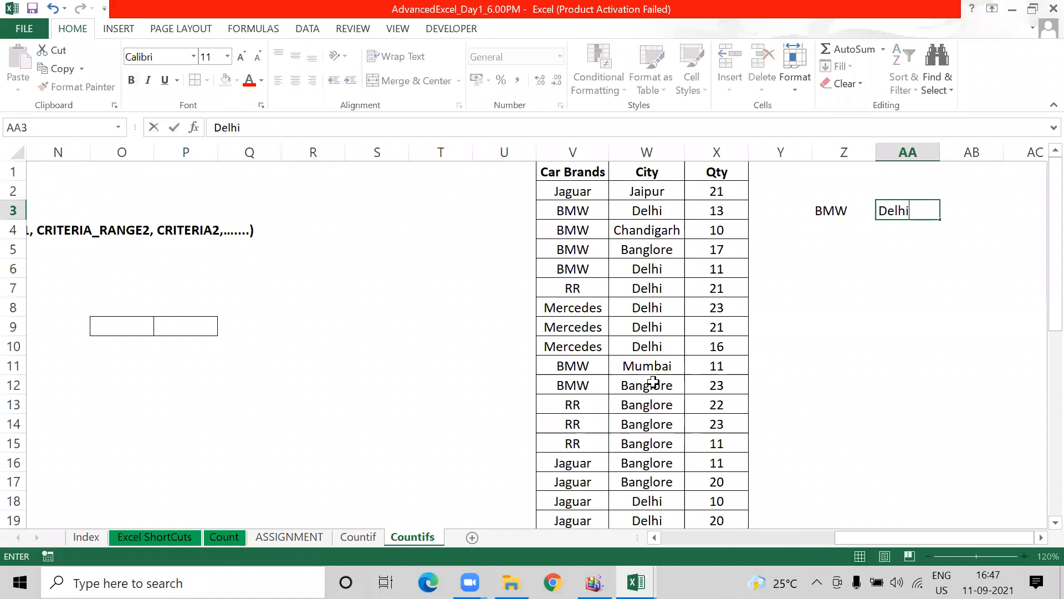
- Enter a quantity criterion of >7 in AB3 and change it to >13
{"action": "key", "text": "Tab"}
{"action": "type", "text": ">"}
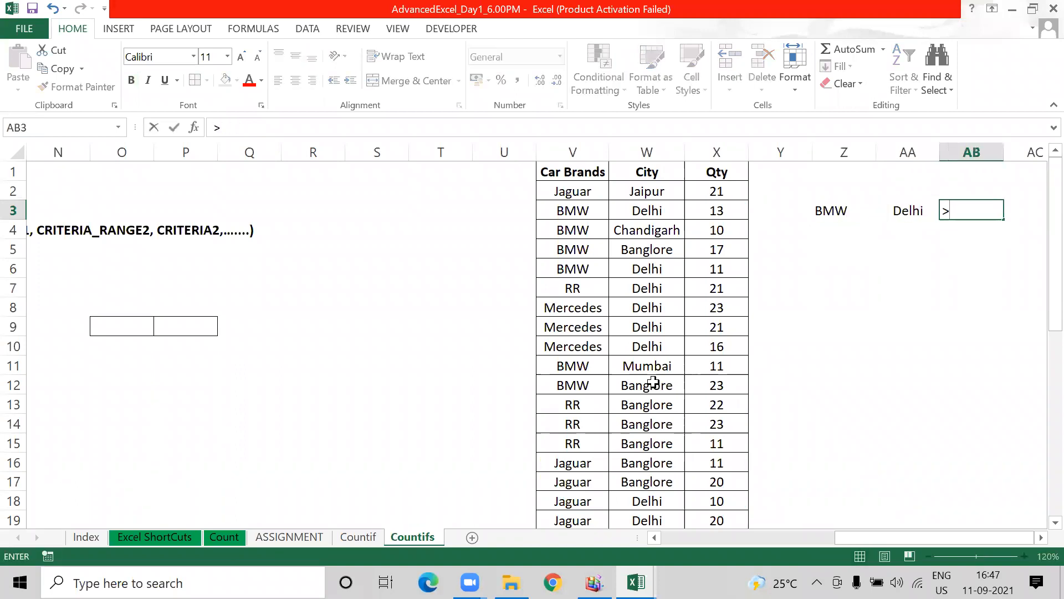
{"action": "type", "text": "7"}
{"action": "key", "text": "Return"}
{"action": "key", "text": "Up"}
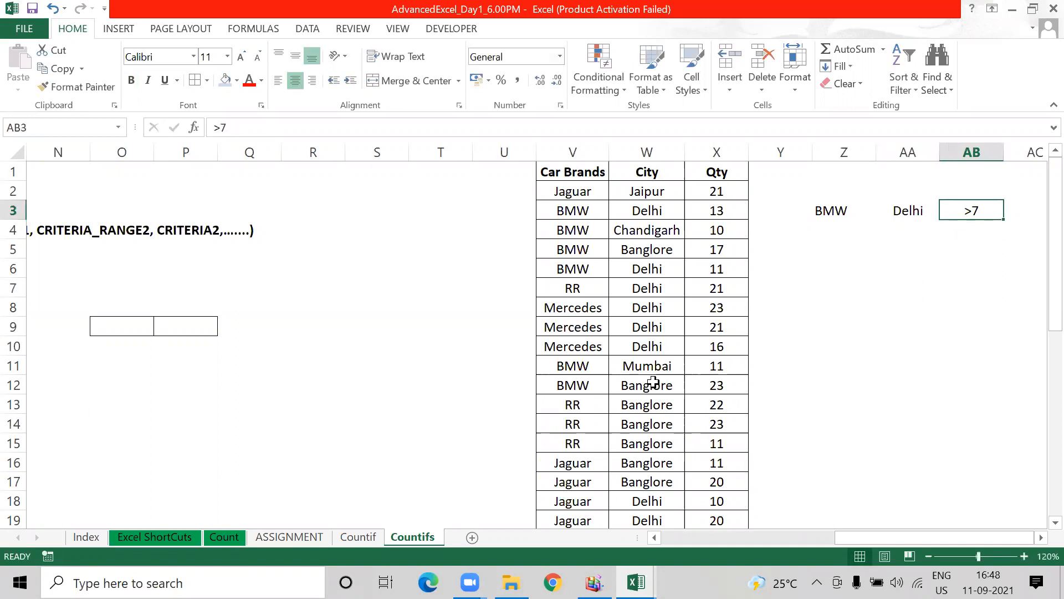
{"action": "key", "text": "F2"}
{"action": "type", "text": "13"}
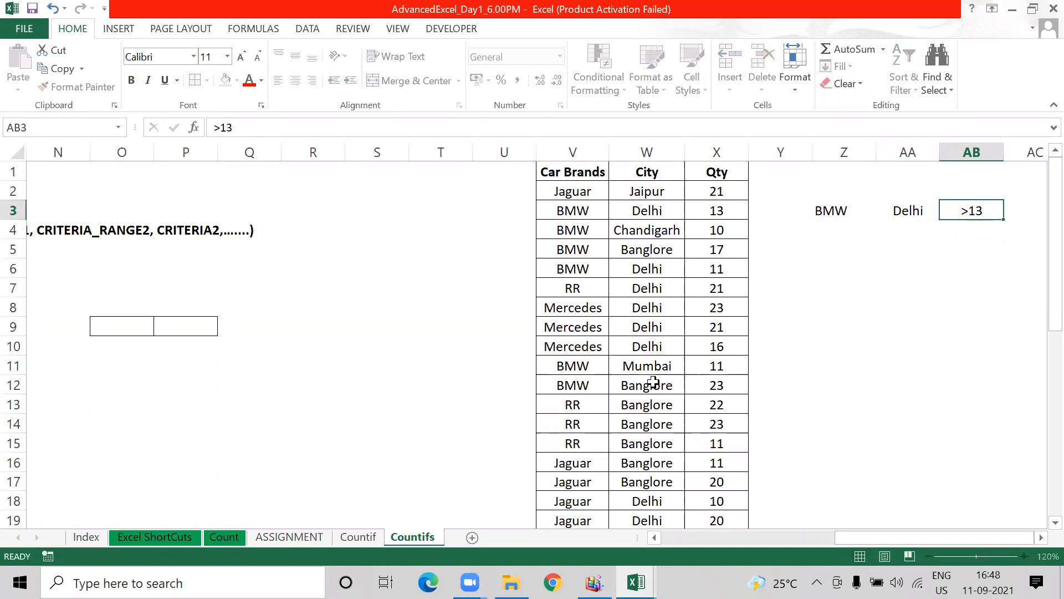
{"action": "key", "text": "Return"}
{"action": "key", "text": "Up"}
- Make the three criteria in Z3:AB3 bold
{"action": "key", "text": "Left"}
{"action": "key", "text": "Left"}
{"action": "key", "text": "shift+Right"}
{"action": "key", "text": "shift+Right"}
{"action": "key", "text": "ctrl+b"}
- Examine the Qty column and the three criteria in Z3:AB3
{"action": "key", "text": "Left"}
{"action": "key", "text": "Left"}
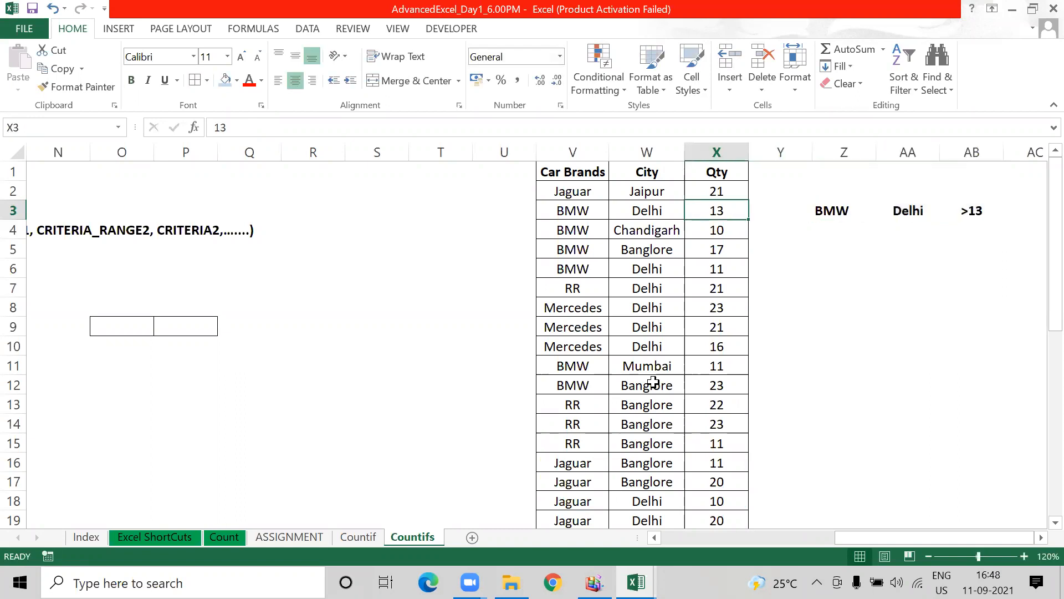
{"action": "key", "text": "Up"}
{"action": "key", "text": "Up"}
{"action": "key", "text": "Down"}
{"action": "key", "text": "Down"}
{"action": "key", "text": "Right"}
{"action": "key", "text": "Right"}
{"action": "key", "text": "shift+Right"}
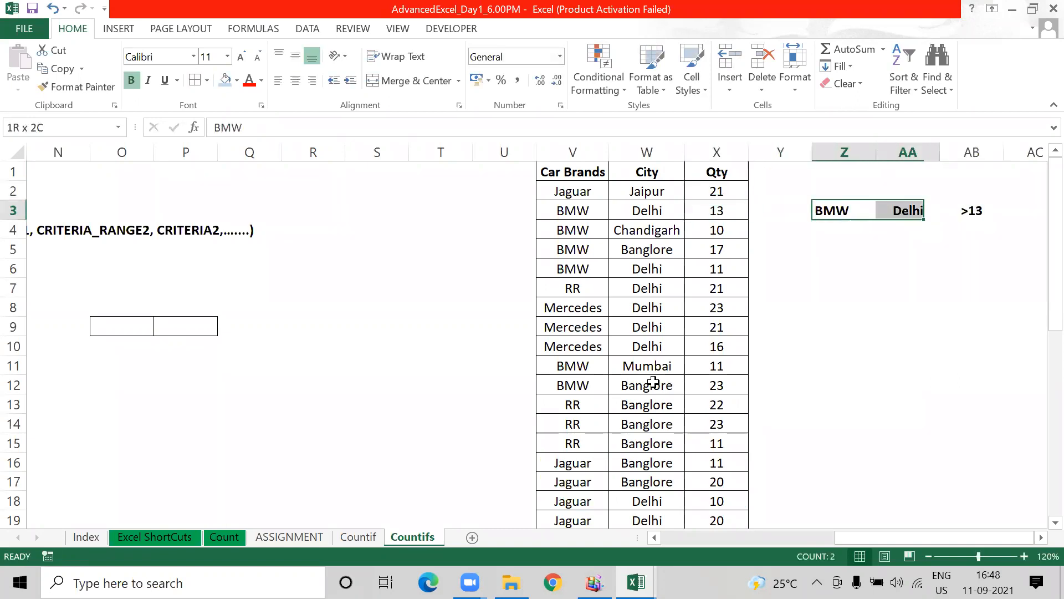
{"action": "key", "text": "shift+Right"}
- Add filters to the table headers and limit the Car Brands column to BMW
{"action": "scroll", "coordinate": [653, 382], "scroll_direction": "right", "scroll_amount": 1}
{"action": "key", "text": "Left"}
{"action": "key", "text": "Left"}
{"action": "key", "text": "Left"}
{"action": "key", "text": "Left"}
{"action": "key", "text": "Up"}
{"action": "key", "text": "Up"}
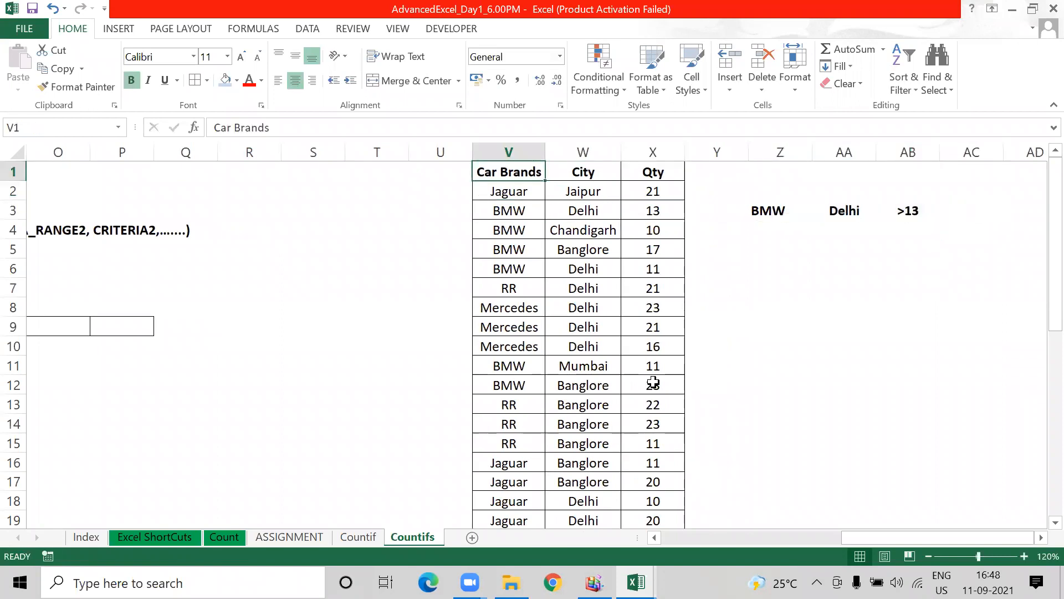
{"action": "key", "text": "ctrl+shift+l"}
{"action": "key", "text": "alt+Down"}
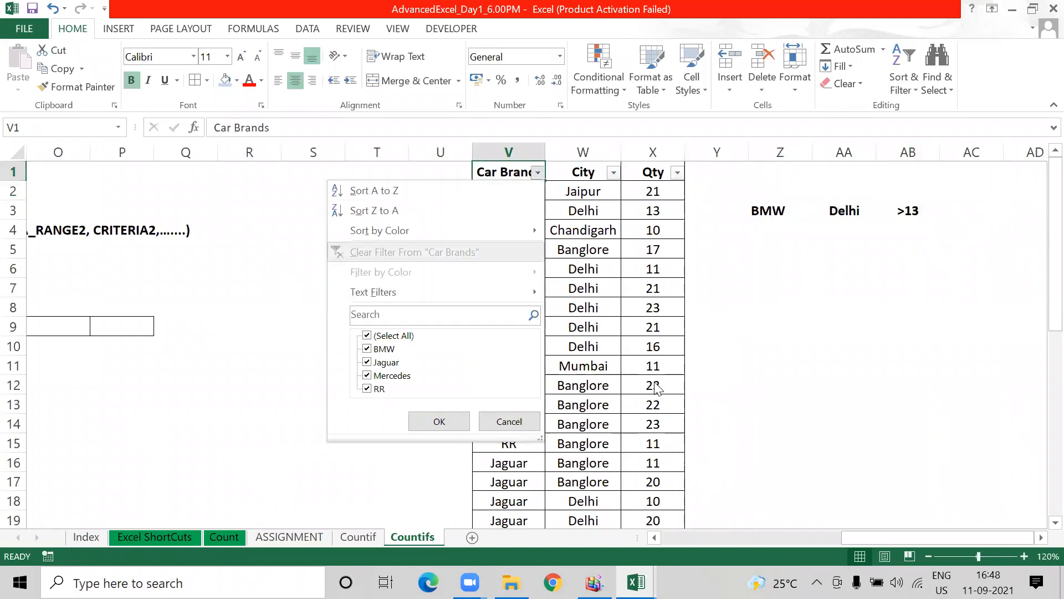
{"action": "key", "text": "space"}
{"action": "key", "text": "Down"}
{"action": "key", "text": "space"}
{"action": "key", "text": "Return"}
- Limit the City column to Delhi as the second filter condition
{"action": "key", "text": "Right"}
{"action": "key", "text": "alt+Down"}
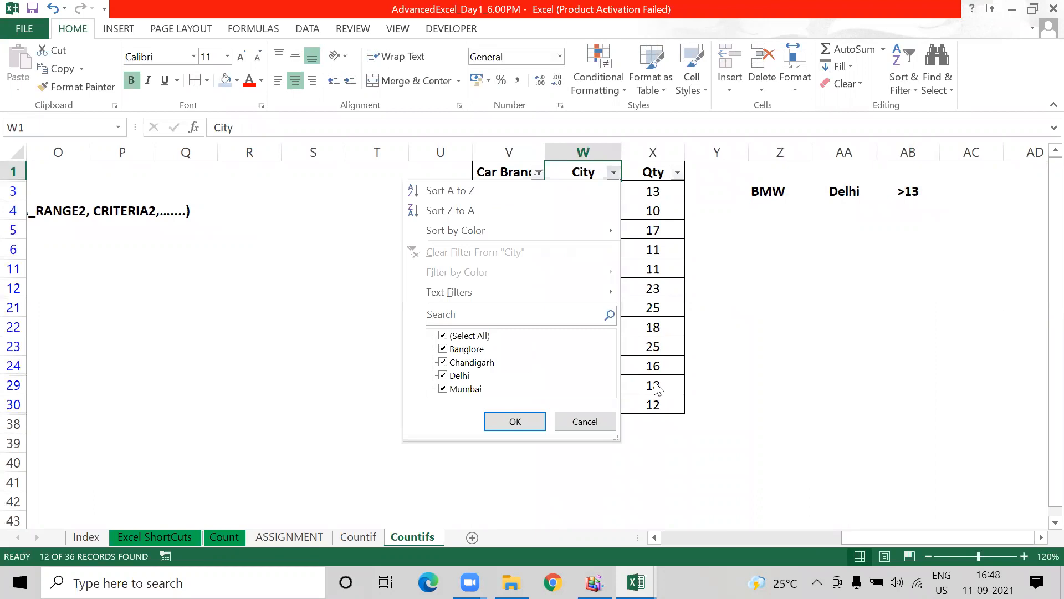
{"action": "key", "text": "space"}
{"action": "key", "text": "Down"}
{"action": "key", "text": "Down"}
{"action": "key", "text": "Down"}
{"action": "key", "text": "space"}
{"action": "key", "text": "Return"}
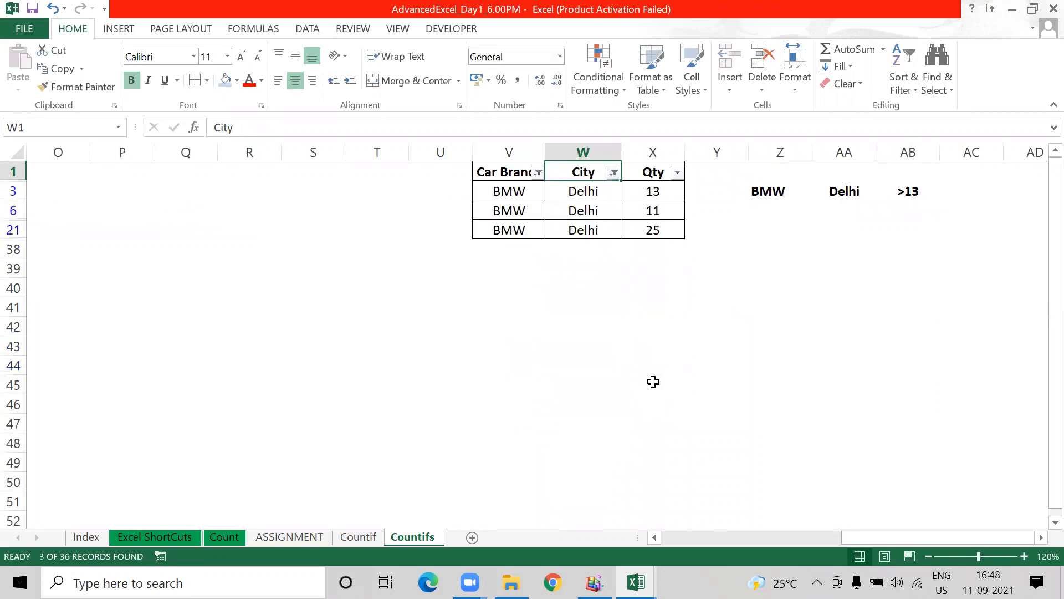
- Exclude 11 and 13 from the Qty filter so that only quantities above 13 are included
{"action": "key", "text": "Right"}
{"action": "key", "text": "alt+Down"}
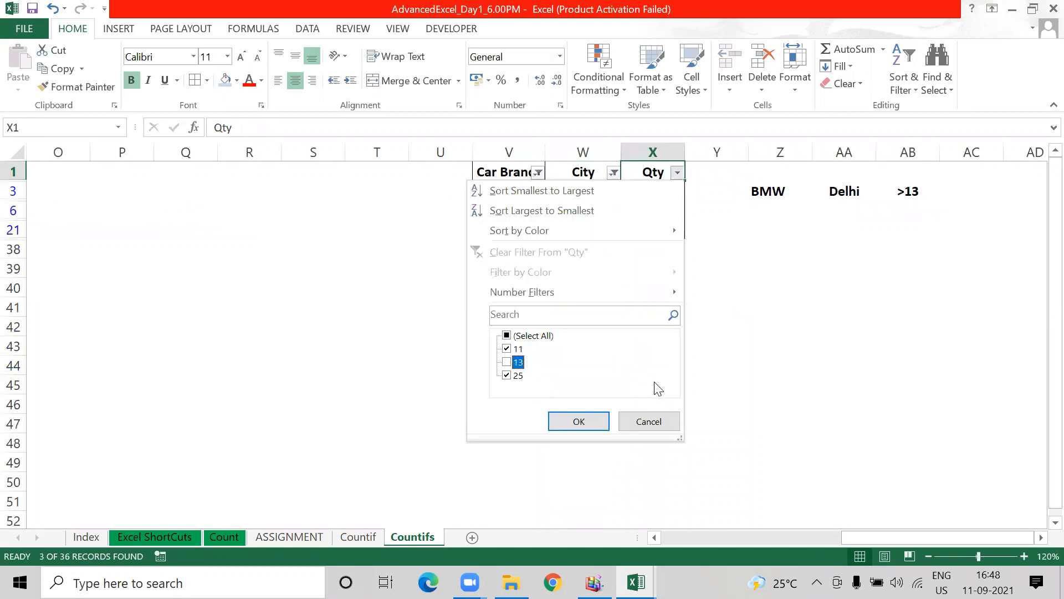
{"action": "key", "text": "space"}
{"action": "key", "text": "Up"}
{"action": "key", "text": "Down"}
{"action": "key", "text": "space"}
{"action": "key", "text": "Return"}
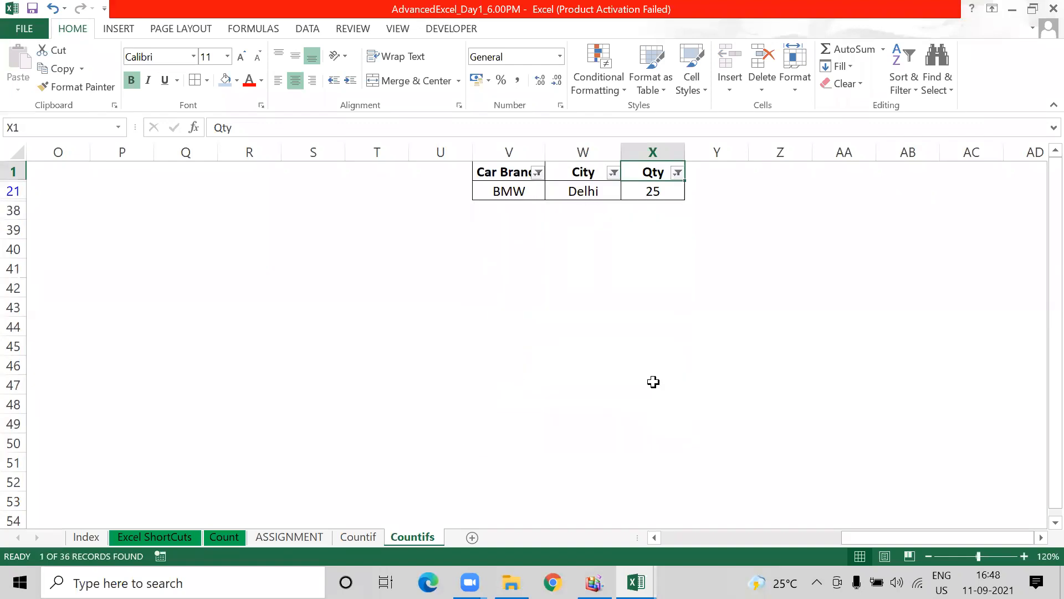
- Review the quantity choices in the Qty filter and close it without changes
{"action": "key", "text": "alt+Down"}
{"action": "key", "text": "Up"}
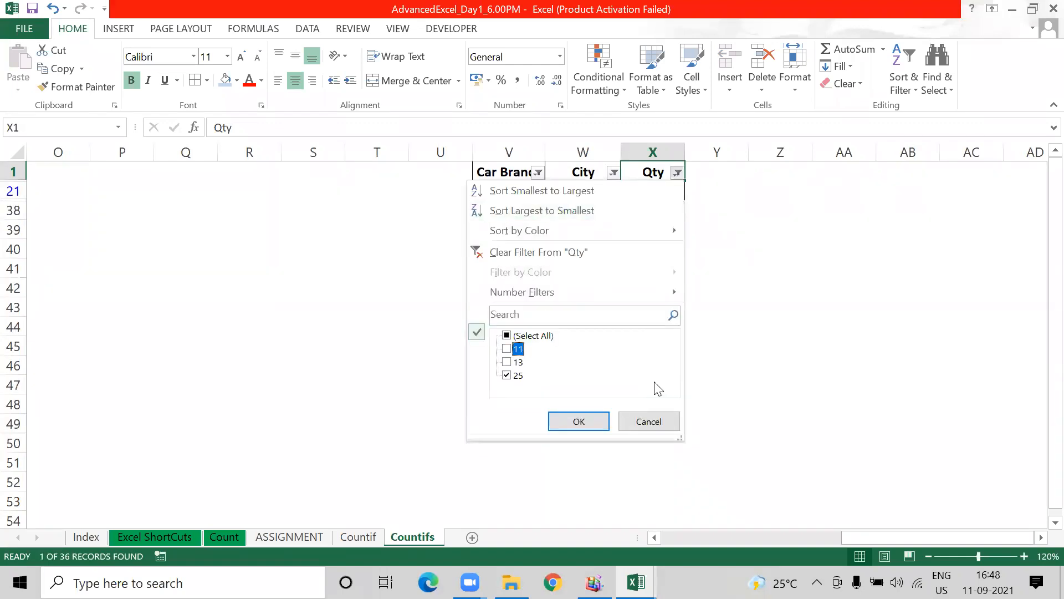
{"action": "key", "text": "Down"}
{"action": "key", "text": "Down"}
{"action": "key", "text": "Escape"}
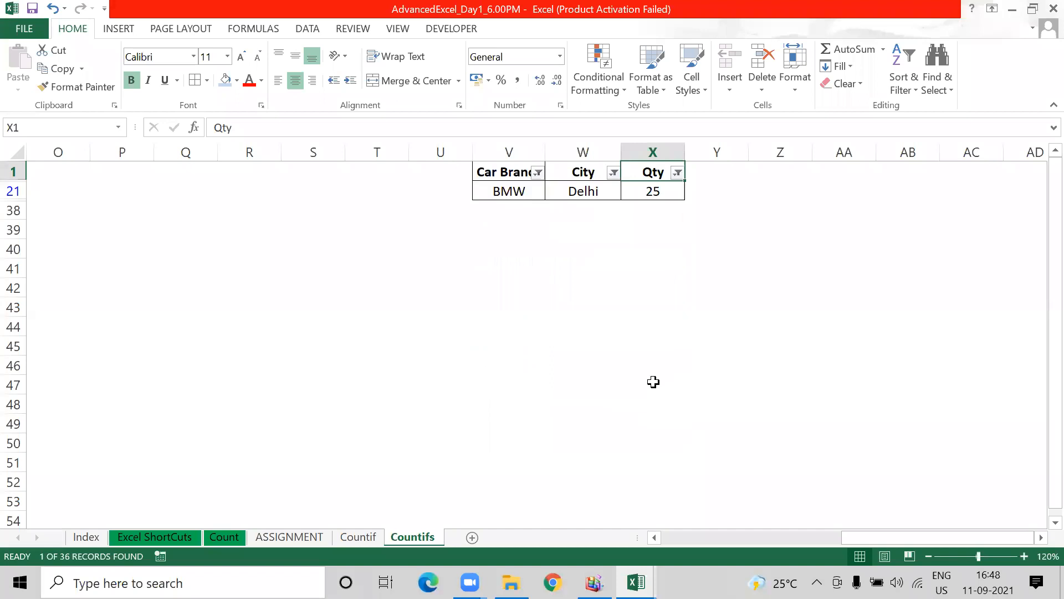
- Select the filtered table to check the row matching all three conditions, and remove the filters
{"action": "key", "text": "Left"}
{"action": "key", "text": "Left"}
{"action": "key", "text": "ctrl+shift+Right"}
{"action": "key", "text": "ctrl+shift+Down"}
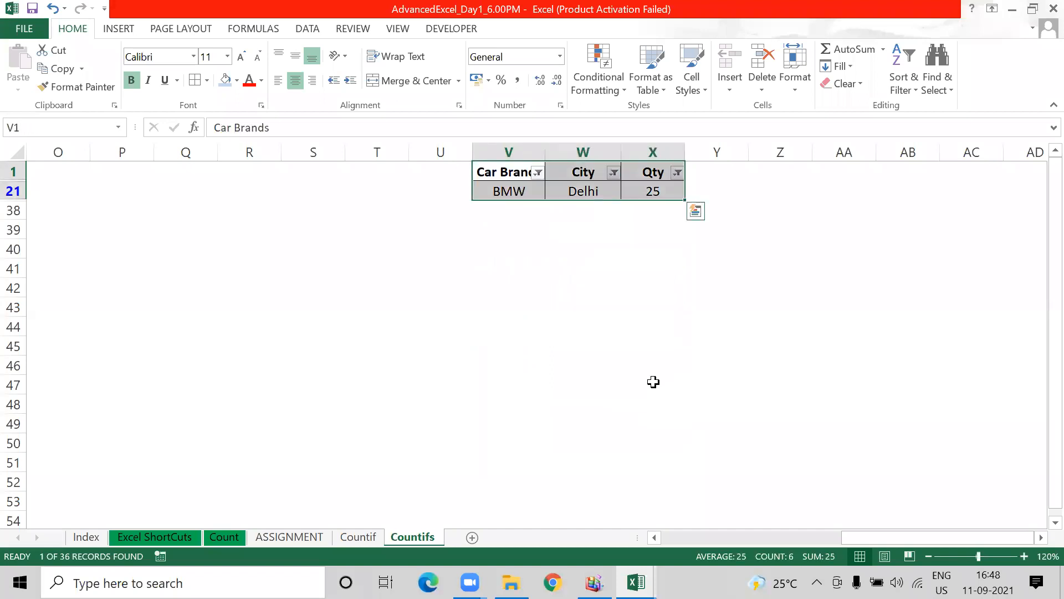
{"action": "key", "text": "ctrl+shift+l"}
- Clear the quantity criterion from column AB
{"action": "key", "text": "Right"}
{"action": "key", "text": "Right"}
{"action": "key", "text": "Right"}
{"action": "key", "text": "Right"}
{"action": "key", "text": "Right"}
{"action": "key", "text": "Right"}
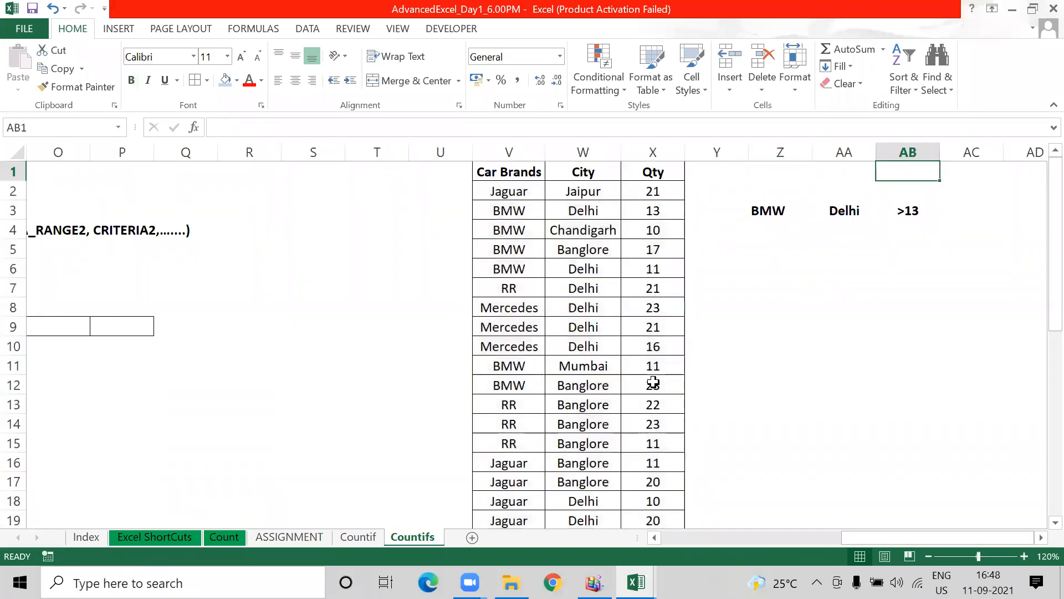
{"action": "key", "text": "ctrl+space"}
- Select the two remaining criteria, BMW and Delhi, in Z3:AA3 to review them
{"action": "key", "text": "Left"}
{"action": "key", "text": "Left"}
{"action": "key", "text": "Left"}
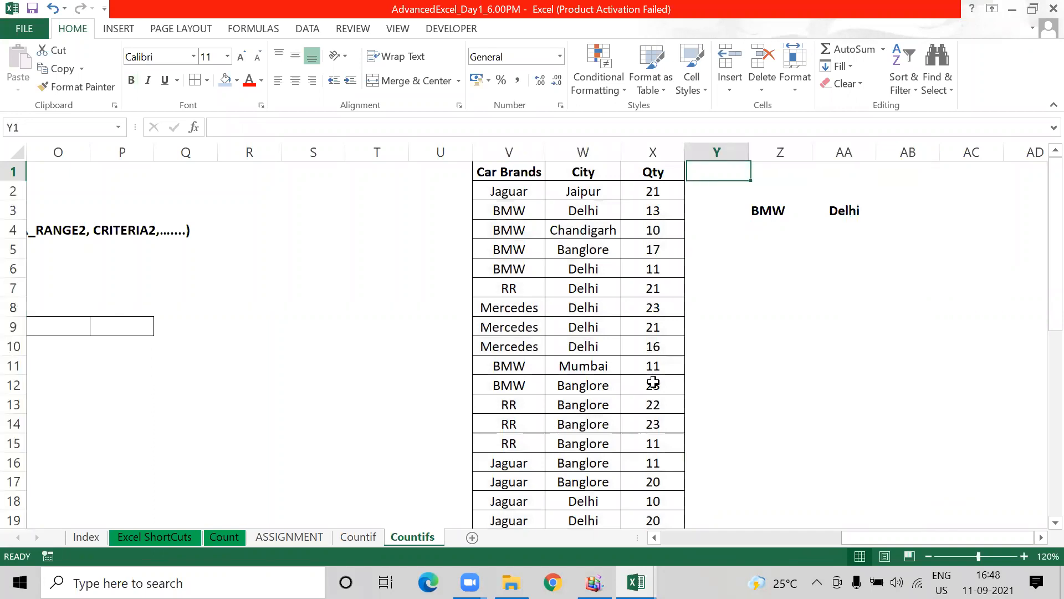
{"action": "key", "text": "Left"}
{"action": "key", "text": "Left"}
{"action": "key", "text": "Down"}
{"action": "key", "text": "Right"}
{"action": "key", "text": "Right"}
{"action": "key", "text": "Right"}
{"action": "key", "text": "Down"}
{"action": "key", "text": "shift+Right"}
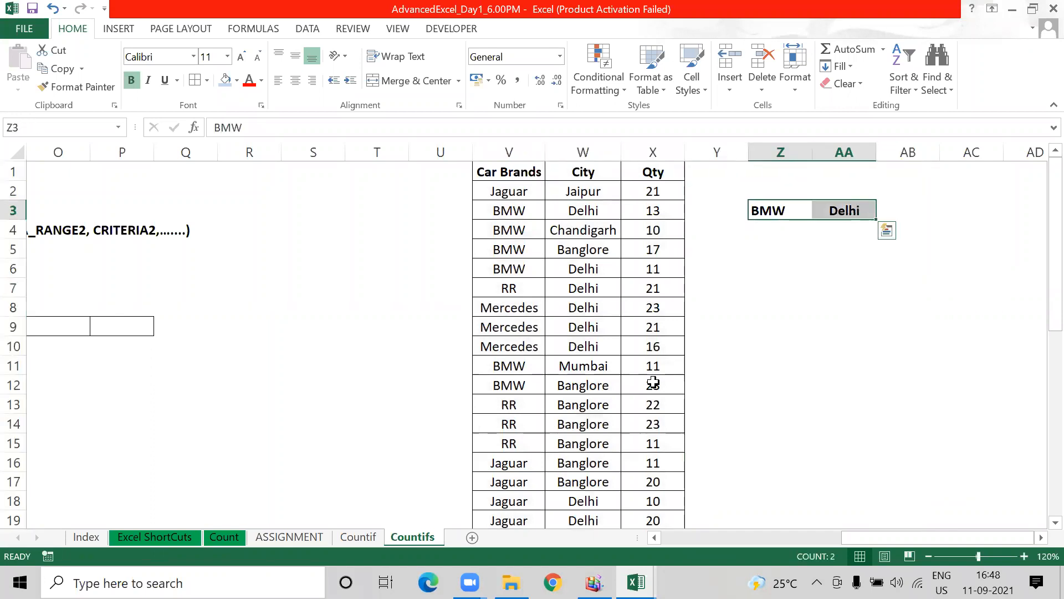
- Start a COUNTIFS formula in Z5 with V2:V37 as the first criteria range and Z3 as its criterion
{"action": "key", "text": "Down"}
{"action": "key", "text": "Down"}
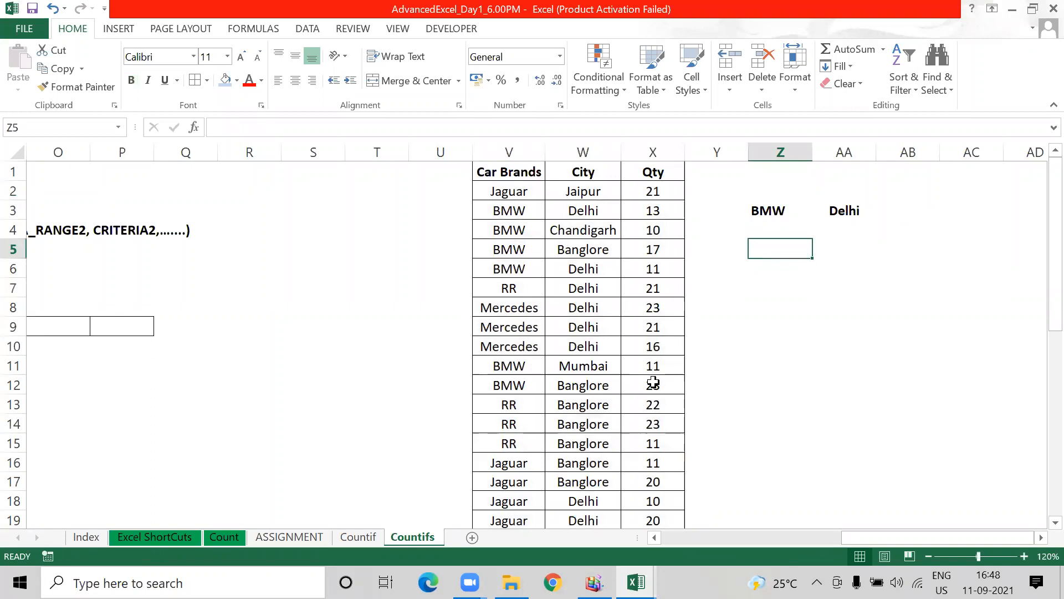
{"action": "type", "text": "=coun"}
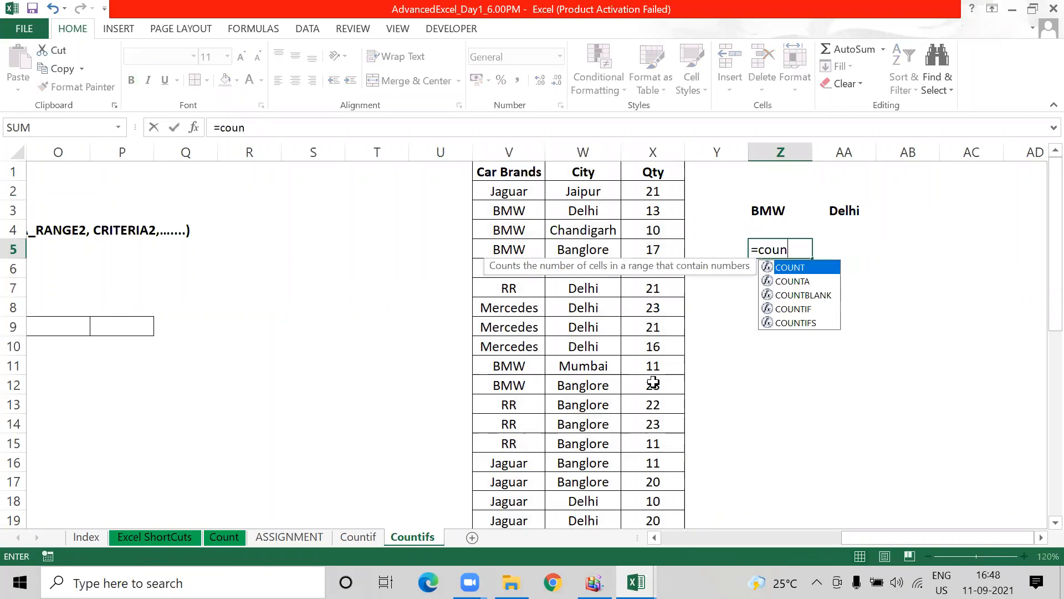
{"action": "type", "text": "tifs"}
{"action": "key", "text": "Tab"}
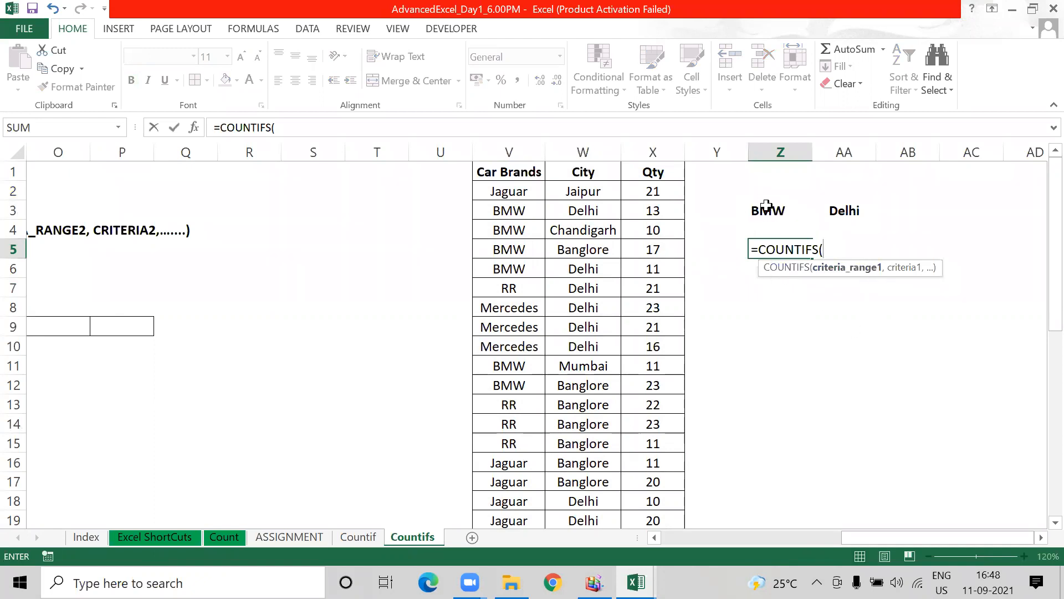
{"action": "left_click", "coordinate": [509, 190]}
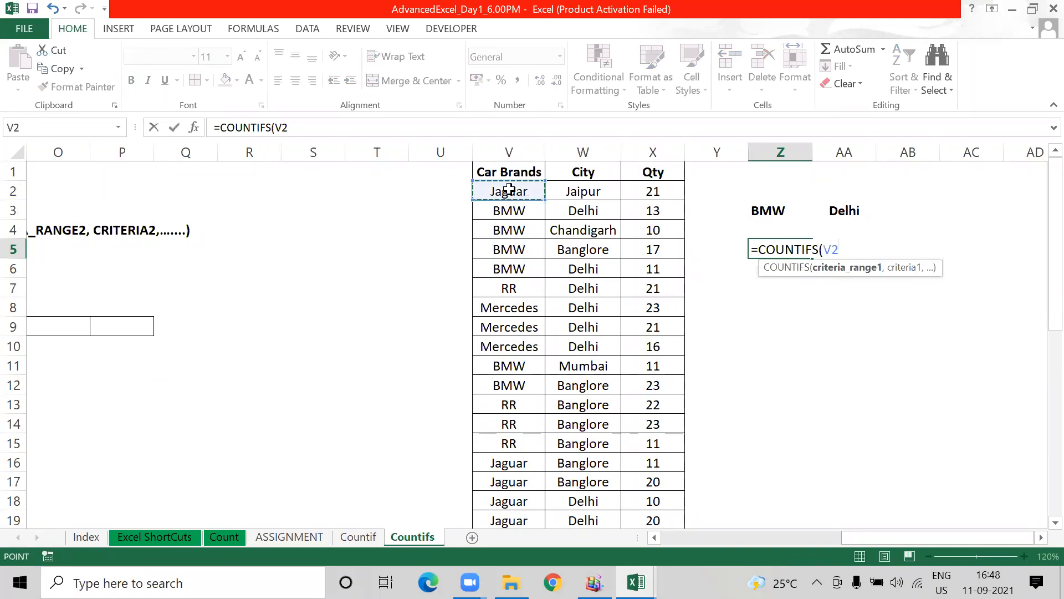
{"action": "key", "text": "Right"}
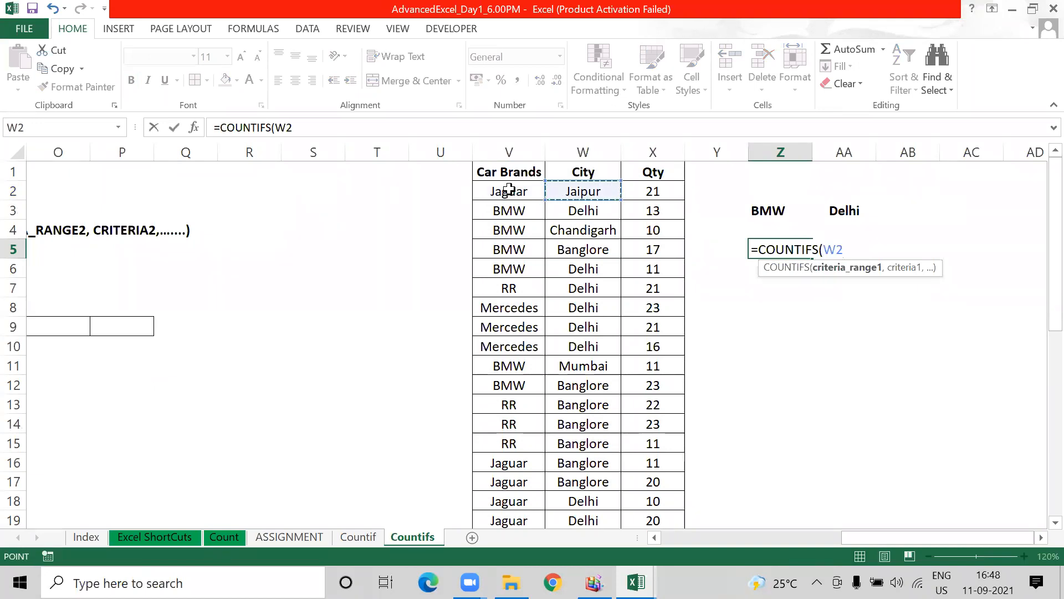
{"action": "left_click", "coordinate": [509, 189]}
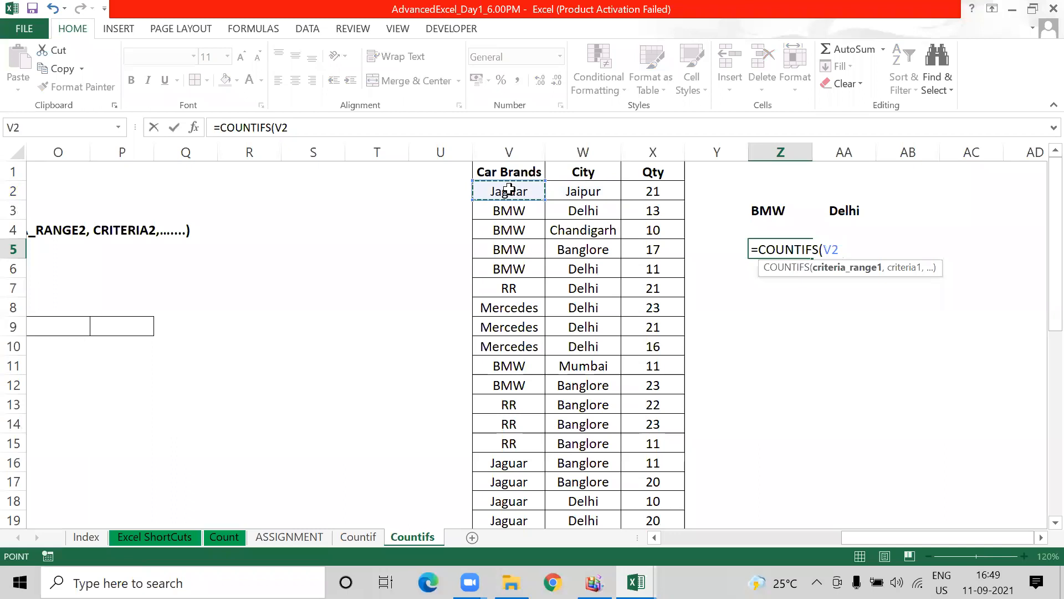
{"action": "key", "text": "ctrl+shift+Down"}
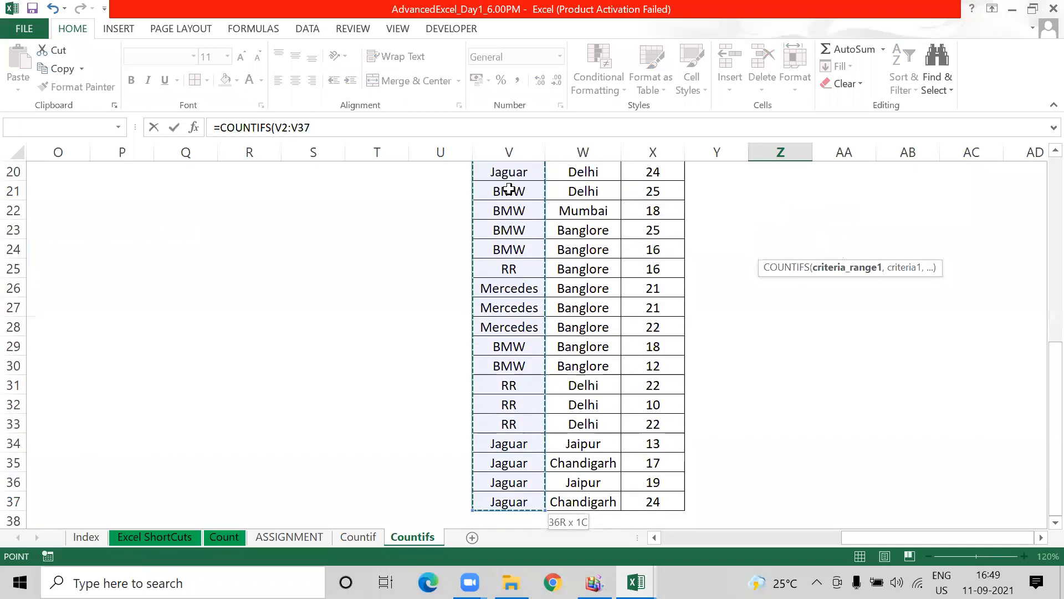
{"action": "type", "text": ","}
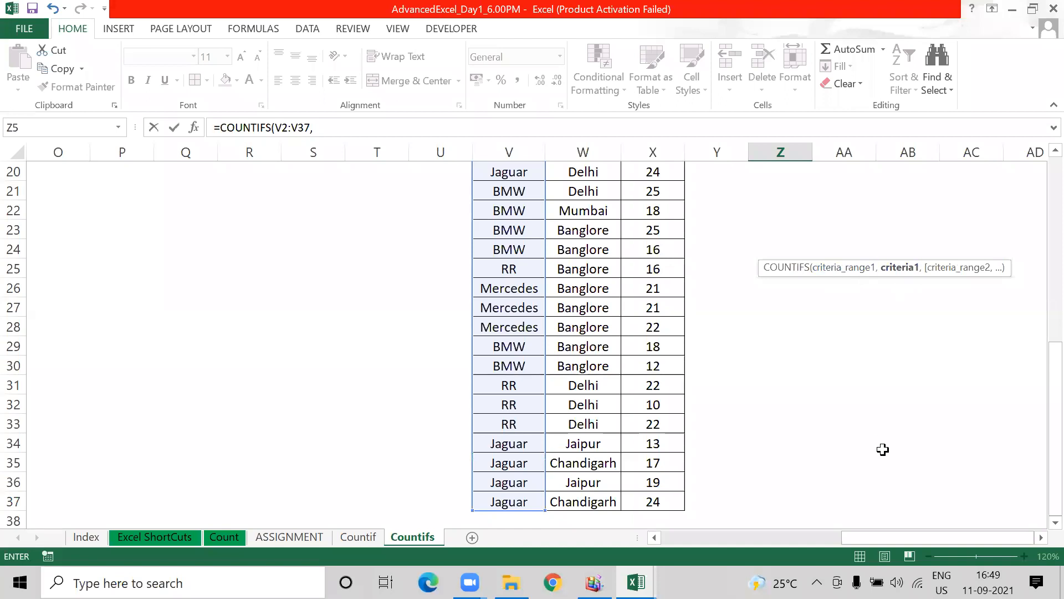
{"action": "key", "text": "Up"}
{"action": "key", "text": "Up"}
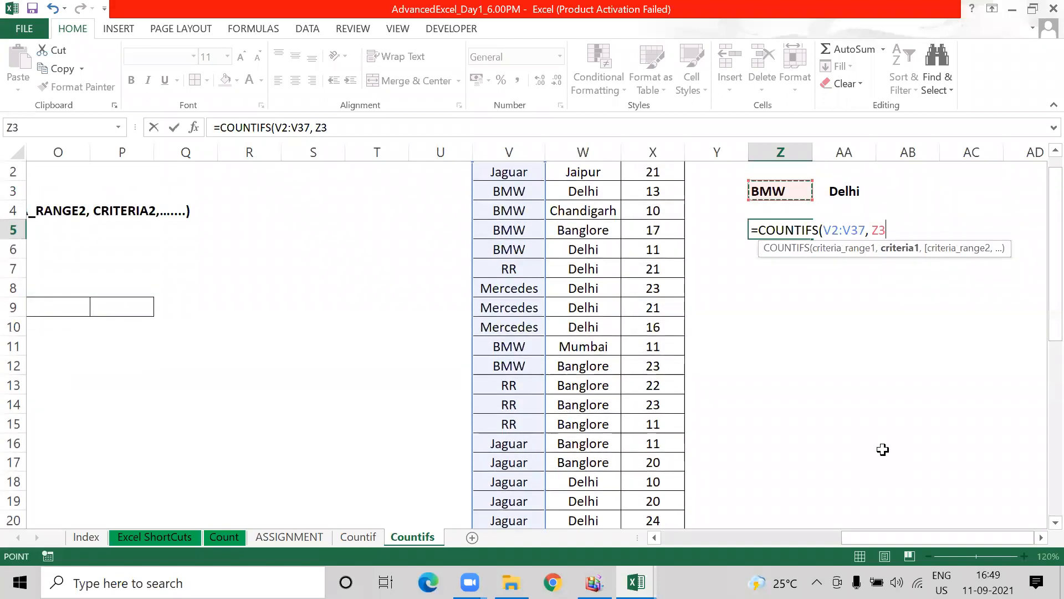
- Complete the COUNTIFS formula in Z5 with W2:W37 as the second criteria range and AA3 as its criterion
{"action": "type", "text": ","}
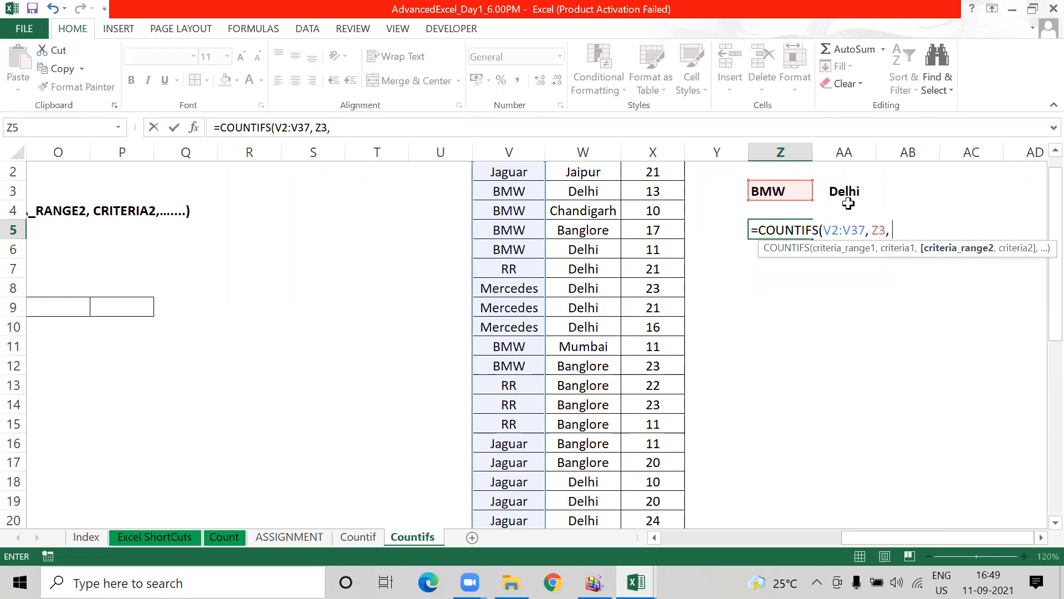
{"action": "left_click", "coordinate": [588, 170]}
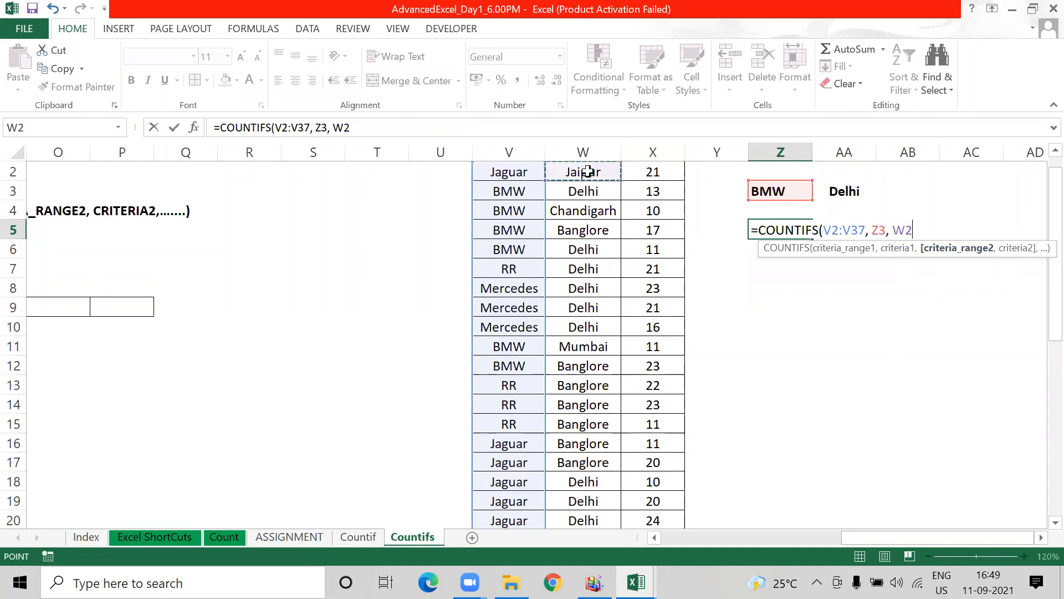
{"action": "key", "text": "Up"}
{"action": "key", "text": "Down"}
{"action": "key", "text": "ctrl+shift+Down"}
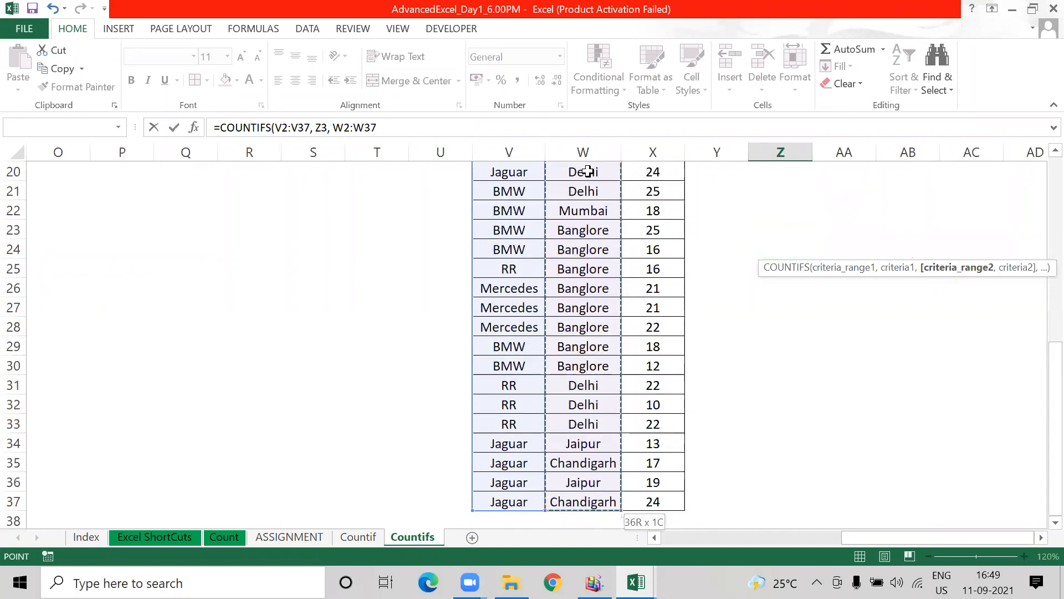
{"action": "type", "text": ","}
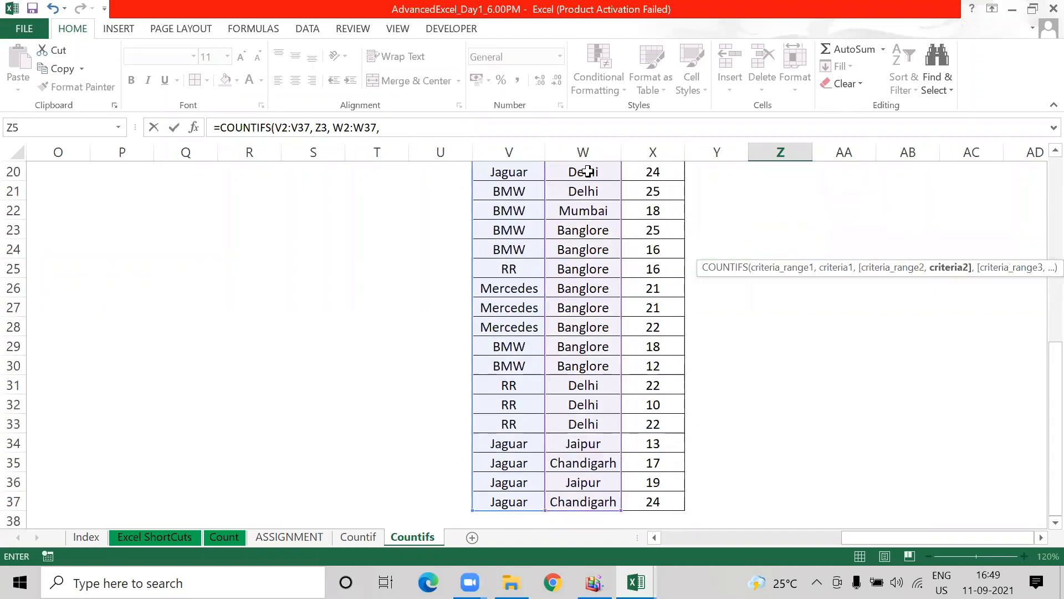
{"action": "key", "text": "Up"}
{"action": "key", "text": "Up"}
{"action": "key", "text": "Right"}
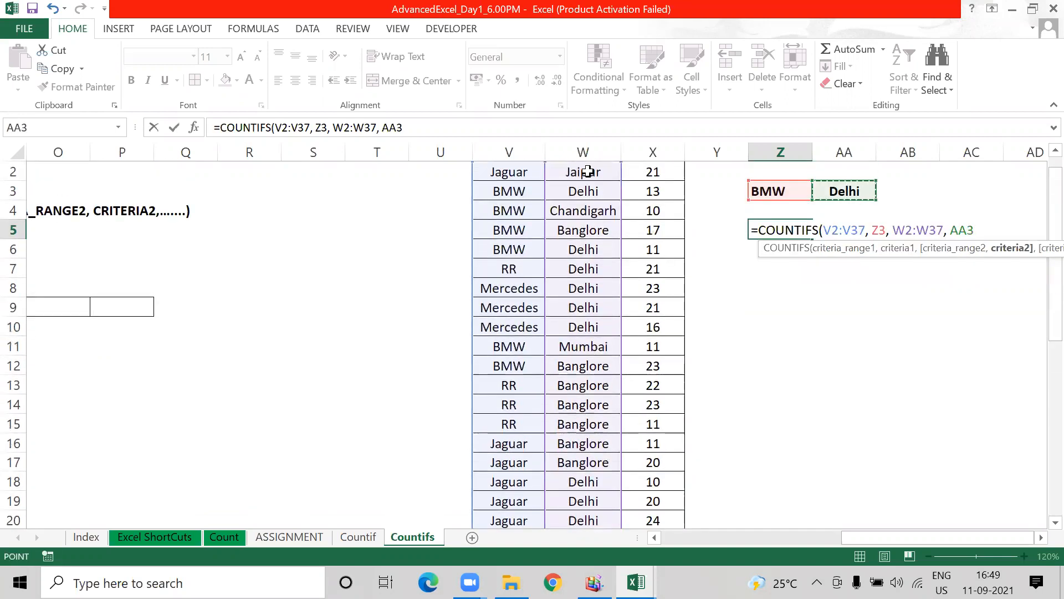
{"action": "key", "text": "Return"}
- Center the COUNTIFS result in Z5 horizontally
{"action": "key", "text": "Up"}
{"action": "key", "text": "alt+h"}
{"action": "key", "text": "a"}
{"action": "key", "text": "c"}
- Add filters to the header row of the car table in V1:X1
{"action": "key", "text": "Up"}
{"action": "key", "text": "Up"}
{"action": "key", "text": "Up"}
{"action": "key", "text": "Up"}
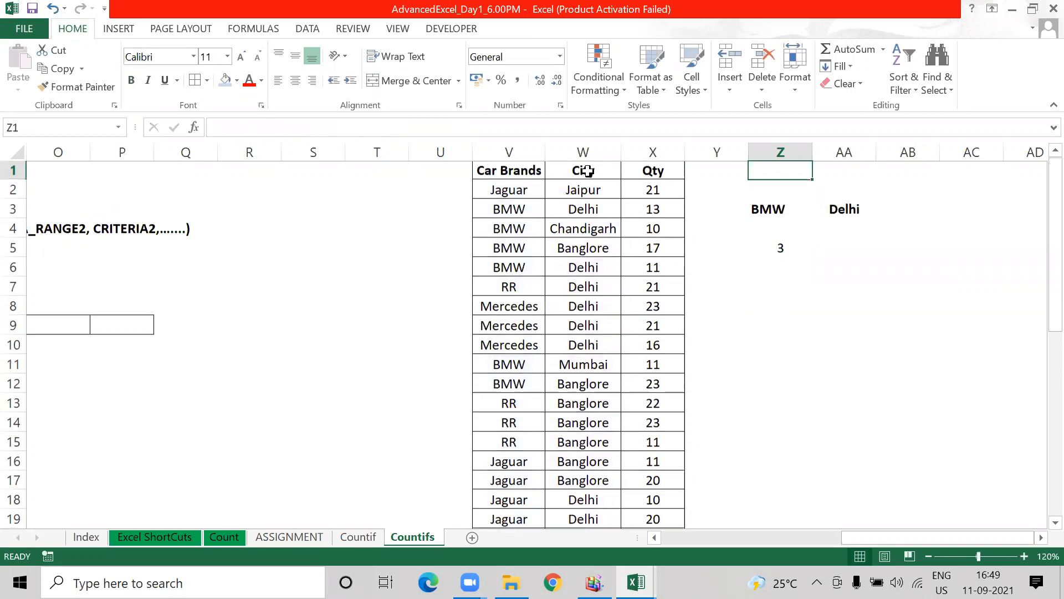
{"action": "key", "text": "Left"}
{"action": "key", "text": "Left"}
{"action": "key", "text": "Left"}
{"action": "key", "text": "Left"}
{"action": "key", "text": "ctrl+shift+l"}
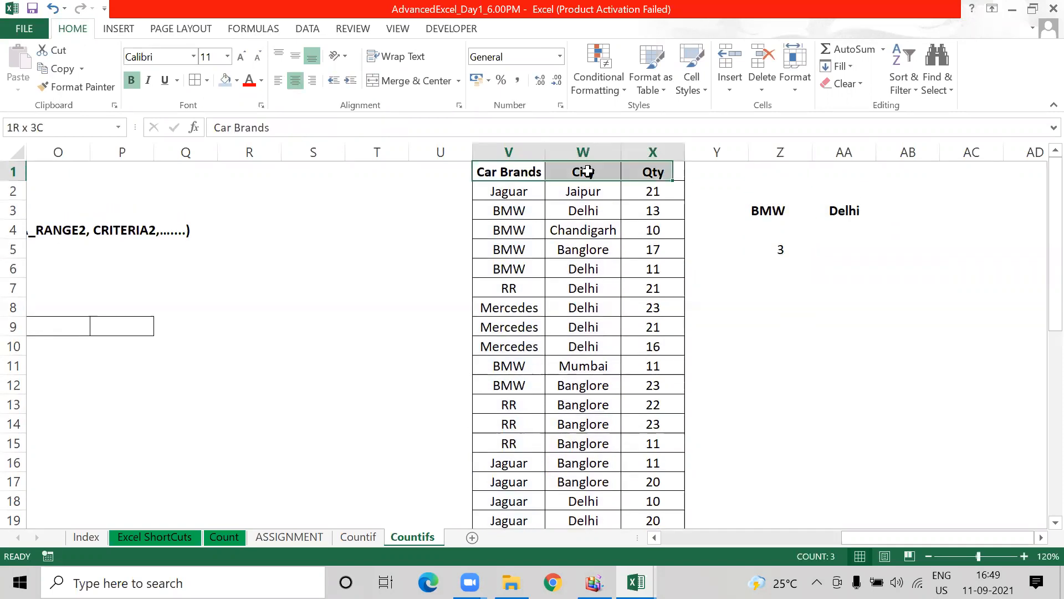
- Filter the Car Brands column to show only BMW
{"action": "key", "text": "alt+Down"}
{"action": "key", "text": "Down"}
{"action": "key", "text": "Down"}
{"action": "key", "text": "Down"}
{"action": "key", "text": "Down"}
{"action": "key", "text": "Down"}
{"action": "key", "text": "Down"}
{"action": "key", "text": "Down"}
{"action": "key", "text": "Down"}
{"action": "key", "text": "Down"}
{"action": "key", "text": "Up"}
{"action": "key", "text": "space"}
{"action": "key", "text": "Down"}
{"action": "key", "text": "space"}
{"action": "key", "text": "Return"}
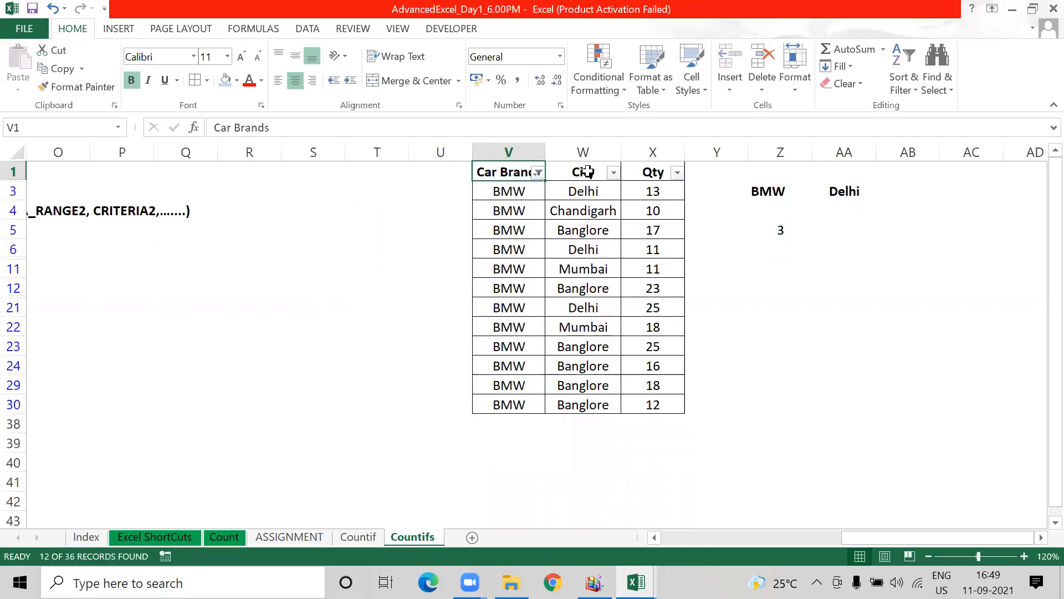
- Filter the City column to show only Delhi
{"action": "key", "text": "Right"}
{"action": "key", "text": "alt+Down"}
{"action": "key", "text": "Down"}
{"action": "key", "text": "Down"}
{"action": "key", "text": "Down"}
{"action": "key", "text": "Down"}
{"action": "key", "text": "Up"}
{"action": "key", "text": "space"}
{"action": "key", "text": "Down"}
{"action": "key", "text": "Down"}
{"action": "key", "text": "Down"}
{"action": "key", "text": "space"}
{"action": "key", "text": "Return"}
- Select the filtered BMW and Delhi rows to check the formula's count, and remove the filters
{"action": "key", "text": "Down"}
{"action": "key", "text": "Left"}
{"action": "key", "text": "shift+Down"}
{"action": "key", "text": "shift+Down"}
{"action": "key", "text": "Right"}
{"action": "key", "text": "Right"}
{"action": "key", "text": "Right"}
{"action": "key", "text": "Right"}
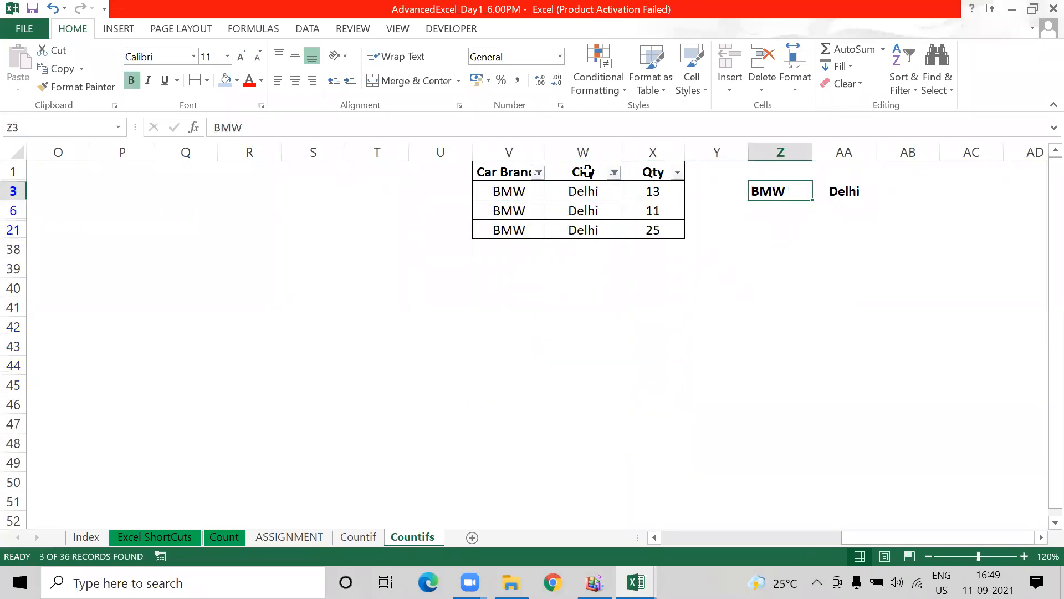
{"action": "key", "text": "ctrl+shift+l"}
{"action": "key", "text": "Down"}
{"action": "key", "text": "Down"}
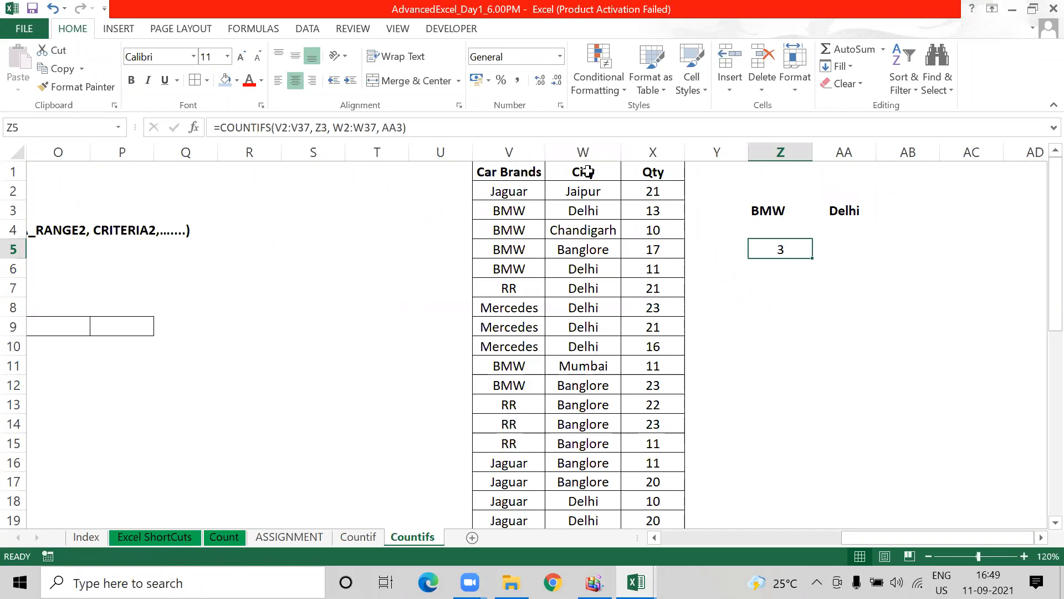
- Move the COUNTIFS formula from Z5 to Z4, directly below the BMW criterion
{"action": "key", "text": "ctrl+x"}
{"action": "key", "text": "Up"}
{"action": "key", "text": "ctrl+v"}
- Clear the existing answer to the Tyres question in G12
{"action": "key", "text": "Up"}
{"action": "key", "text": "Left"}
{"action": "key", "text": "Left"}
{"action": "key", "text": "Left"}
{"action": "key", "text": "Left"}
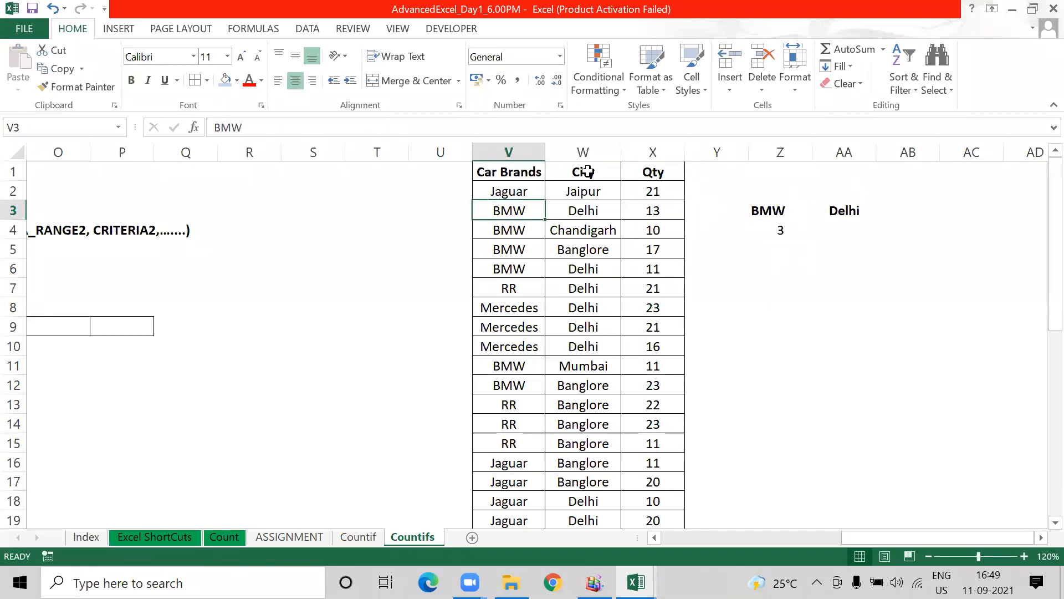
{"action": "key", "text": "ctrl+Left"}
{"action": "key", "text": "Right"}
{"action": "key", "text": "Right"}
{"action": "key", "text": "Right"}
{"action": "key", "text": "Right"}
{"action": "key", "text": "Right"}
{"action": "key", "text": "Right"}
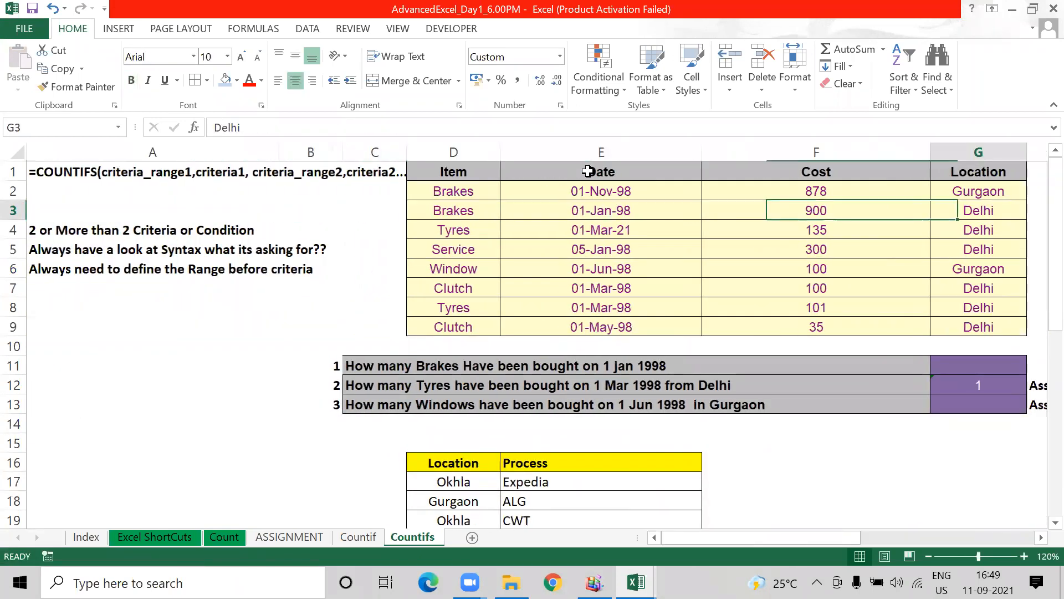
{"action": "key", "text": "Right"}
{"action": "key", "text": "Left"}
{"action": "key", "text": "ctrl+Down"}
{"action": "key", "text": "Down"}
{"action": "key", "text": "Down"}
{"action": "key", "text": "Down"}
{"action": "key", "text": "Delete"}
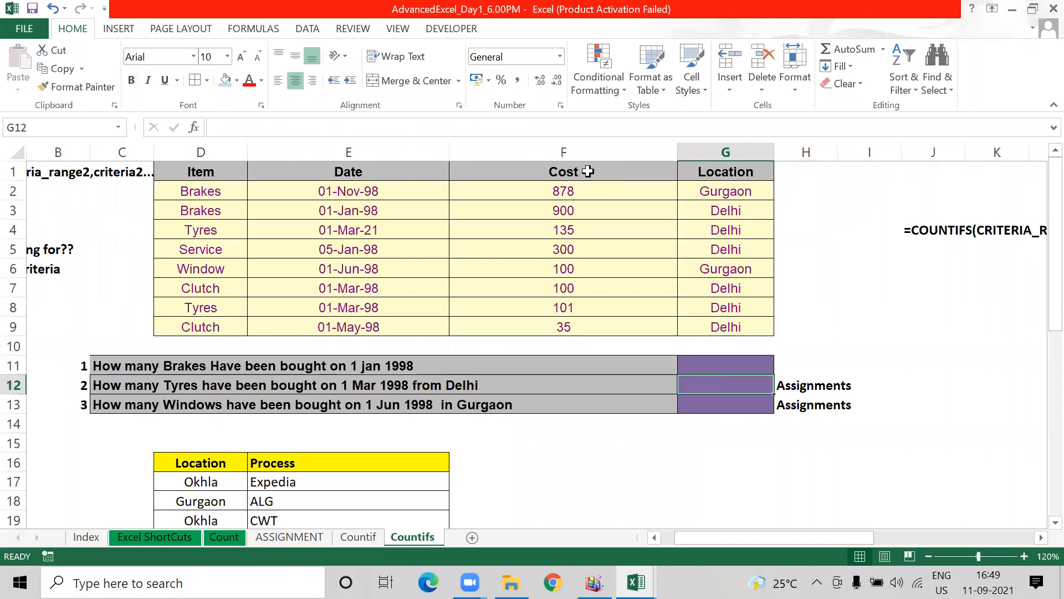
- Review the COUNTIFS syntax in A1 and the notes on criteria, syntax and ranges in A4:A6
{"action": "key", "text": "ctrl+Left"}
{"action": "key", "text": "ctrl+Left"}
{"action": "key", "text": "ctrl+Left"}
{"action": "key", "text": "ctrl+Up"}
{"action": "key", "text": "ctrl+Up"}
{"action": "key", "text": "ctrl+Up"}
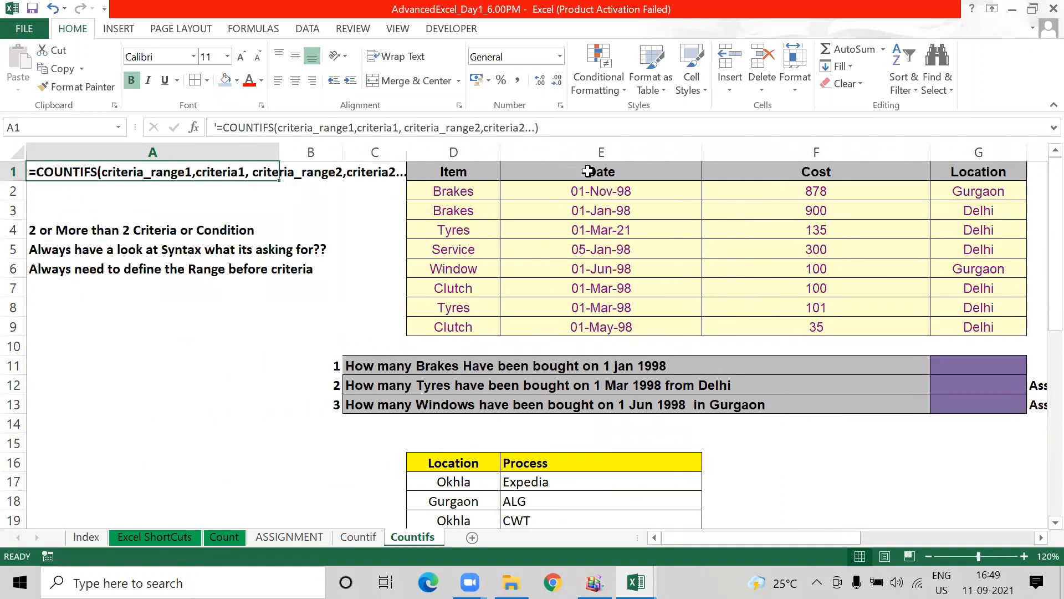
{"action": "key", "text": "Down"}
{"action": "key", "text": "Down"}
{"action": "key", "text": "Down"}
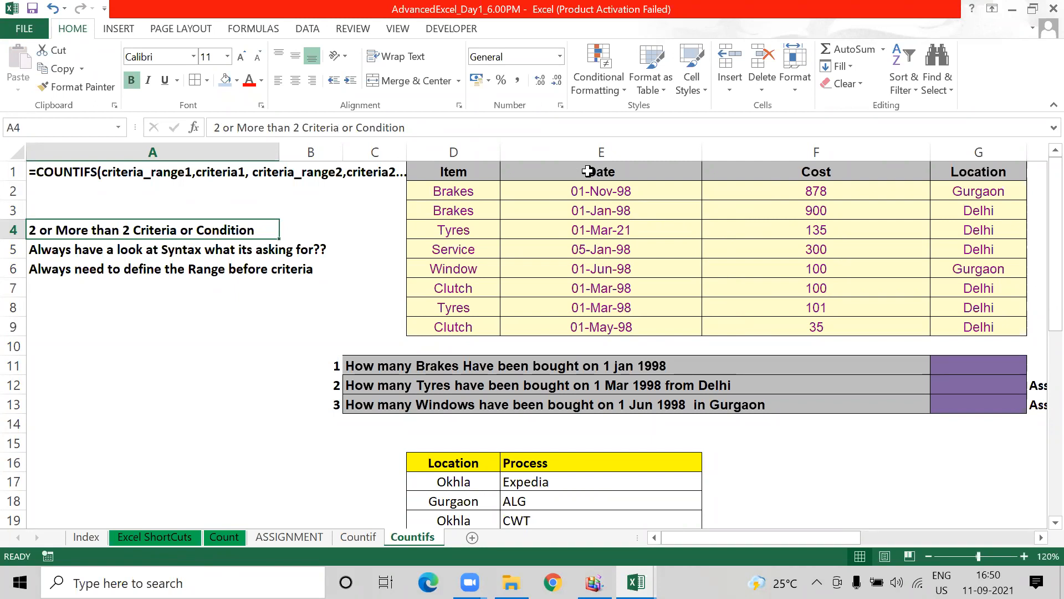
{"action": "key", "text": "Down"}
{"action": "key", "text": "Down"}
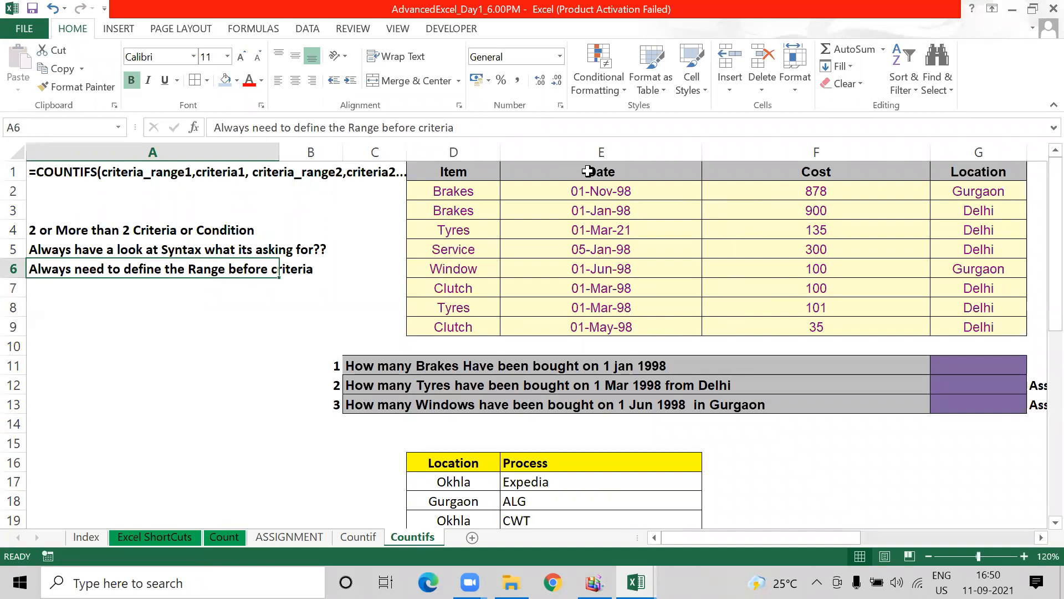
- Read the first question in C11 about how many Brakes were bought on 1 Jan 1998
{"action": "key", "text": "Down"}
{"action": "key", "text": "Down"}
{"action": "key", "text": "Down"}
{"action": "key", "text": "Down"}
{"action": "key", "text": "Down"}
{"action": "key", "text": "Right"}
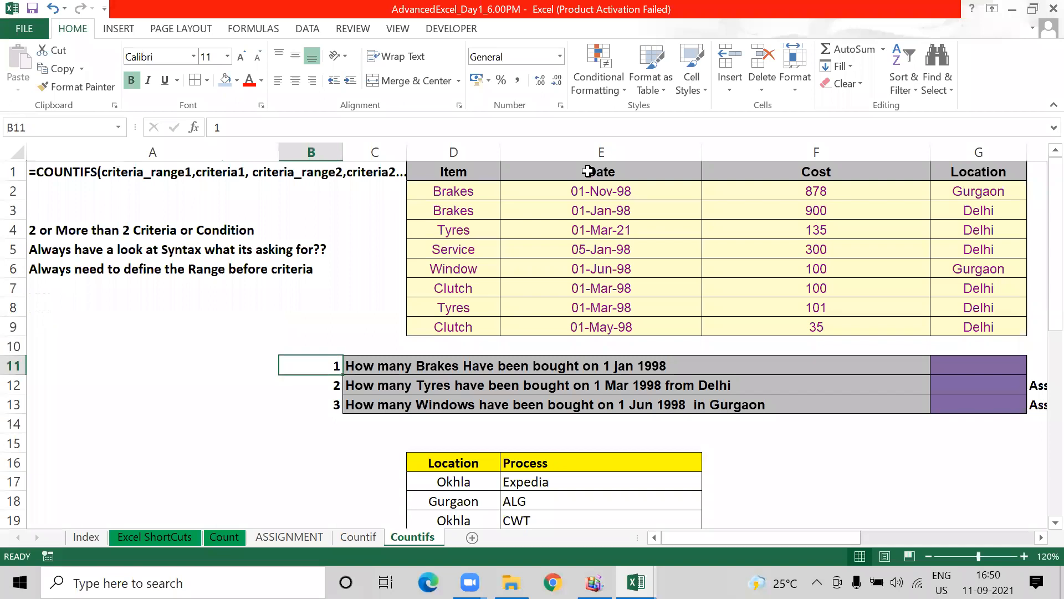
{"action": "key", "text": "Right"}
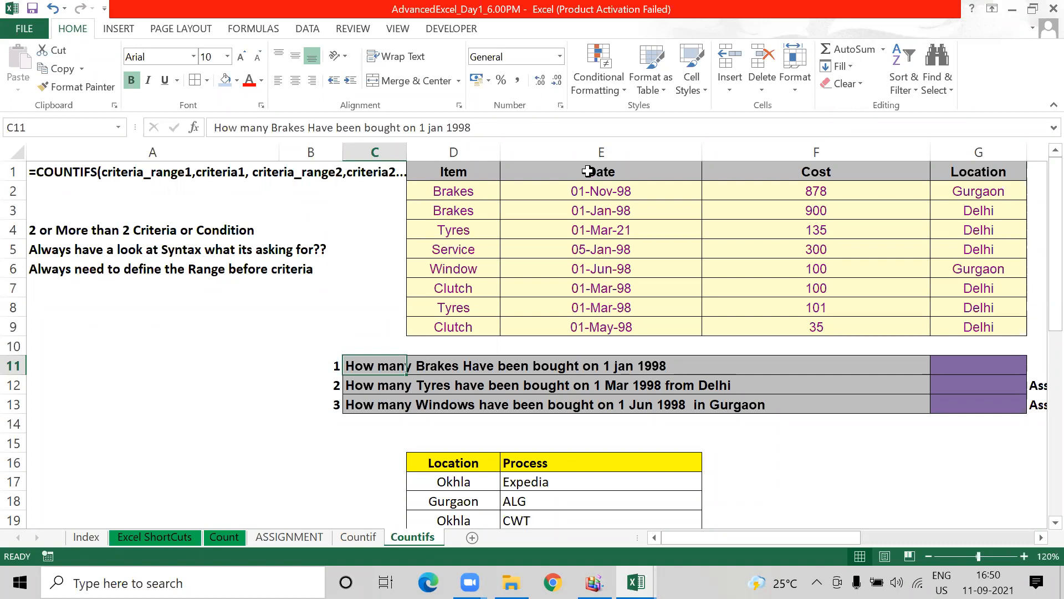
- Select the item table D1:G9 to compare its columns with the Brakes question in row 11
{"action": "key", "text": "Right"}
{"action": "key", "text": "ctrl+Up"}
{"action": "key", "text": "ctrl+Up"}
{"action": "key", "text": "ctrl+shift+Right"}
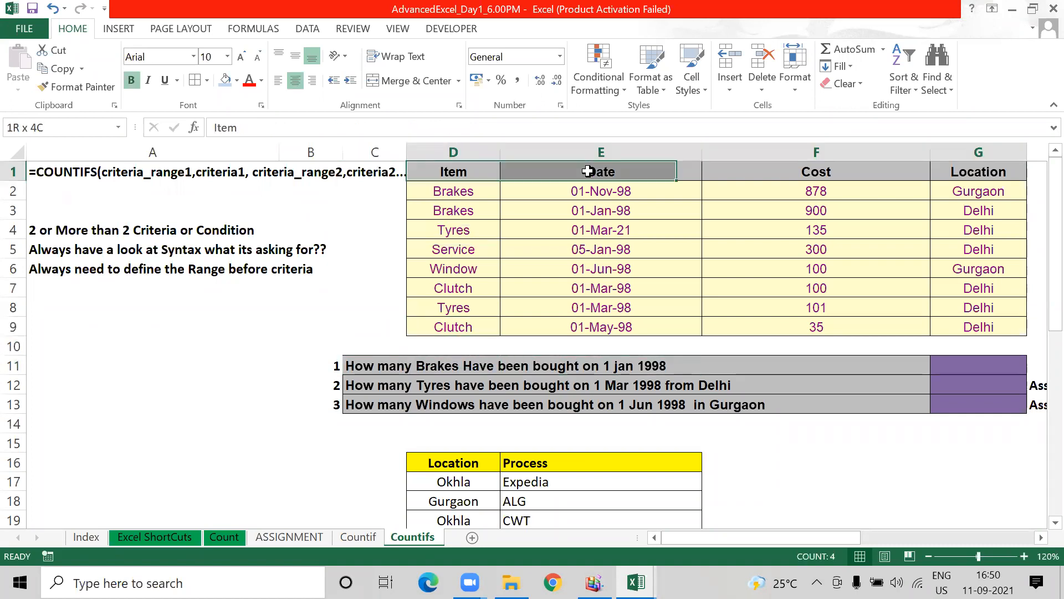
{"action": "key", "text": "ctrl+shift+Down"}
{"action": "key", "text": "Up"}
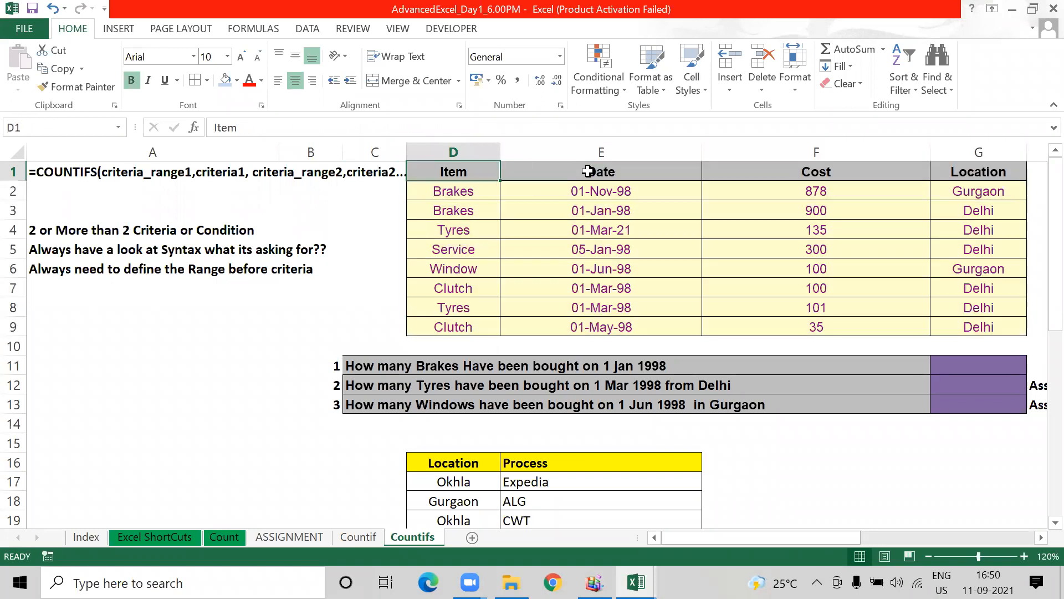
{"action": "key", "text": "ctrl+Down"}
{"action": "key", "text": "Down"}
{"action": "key", "text": "Down"}
{"action": "key", "text": "Left"}
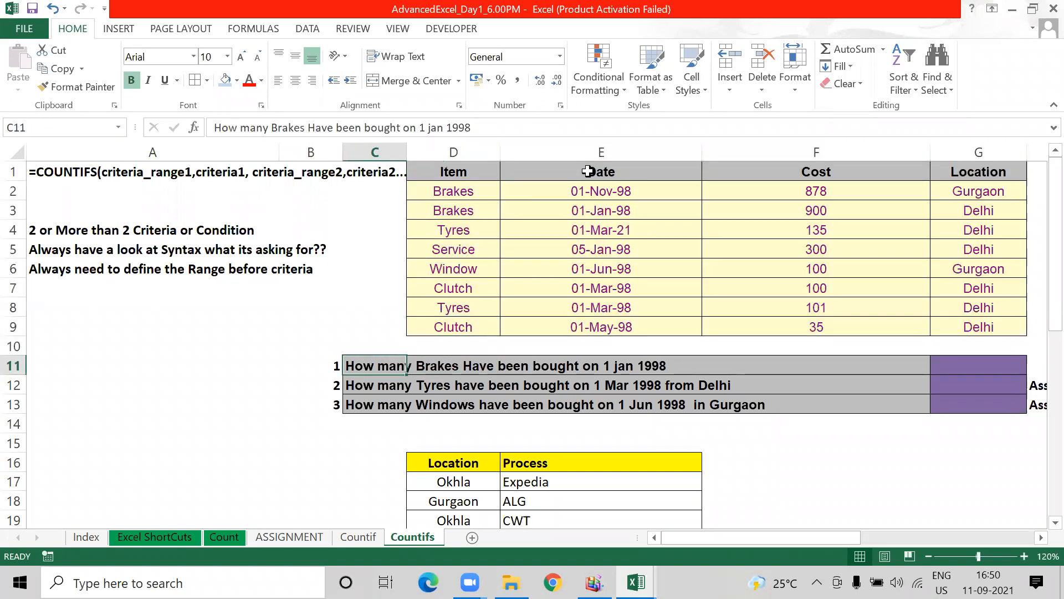
{"action": "key", "text": "Left"}
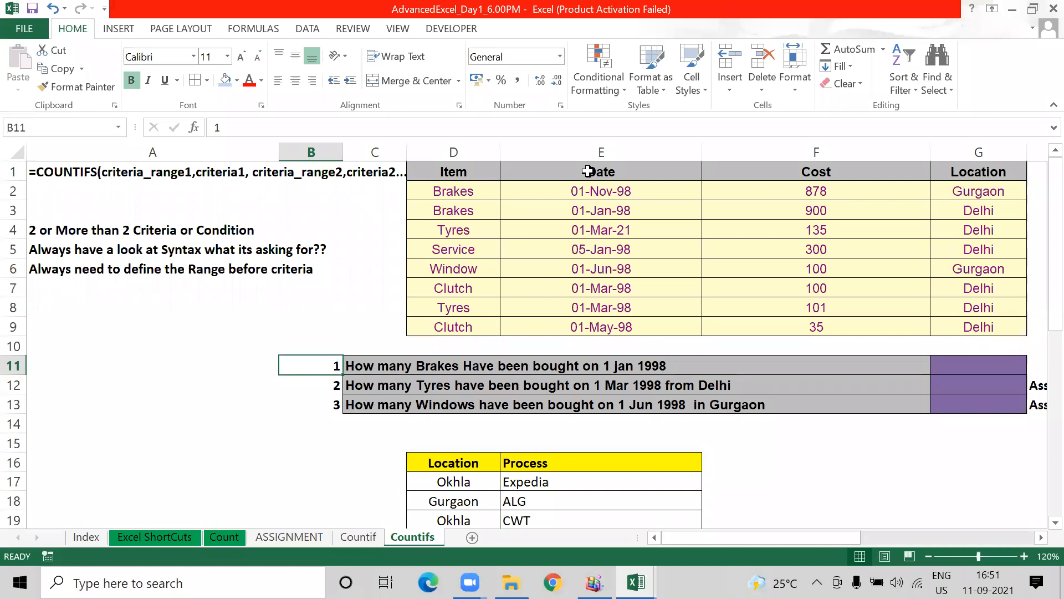
- Start a COUNTIFS formula in G11, the answer cell of the Brakes question
{"action": "key", "text": "Right"}
{"action": "key", "text": "Right"}
{"action": "key", "text": "Left"}
{"action": "key", "text": "Right"}
{"action": "key", "text": "Right"}
{"action": "key", "text": "Right"}
{"action": "key", "text": "Right"}
{"action": "key", "text": "Right"}
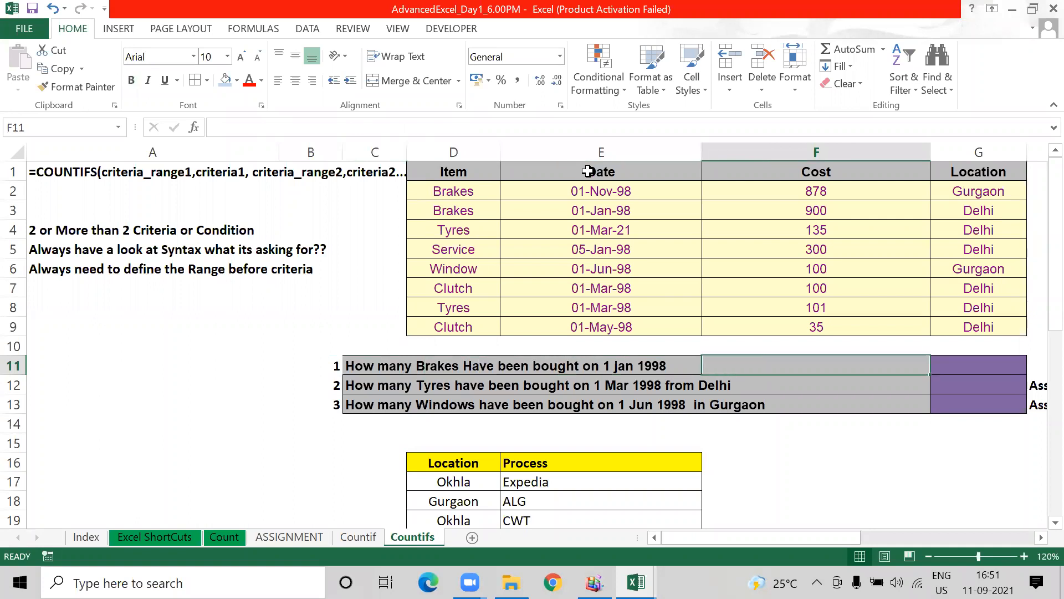
{"action": "key", "text": "Left"}
{"action": "type", "text": "=co"}
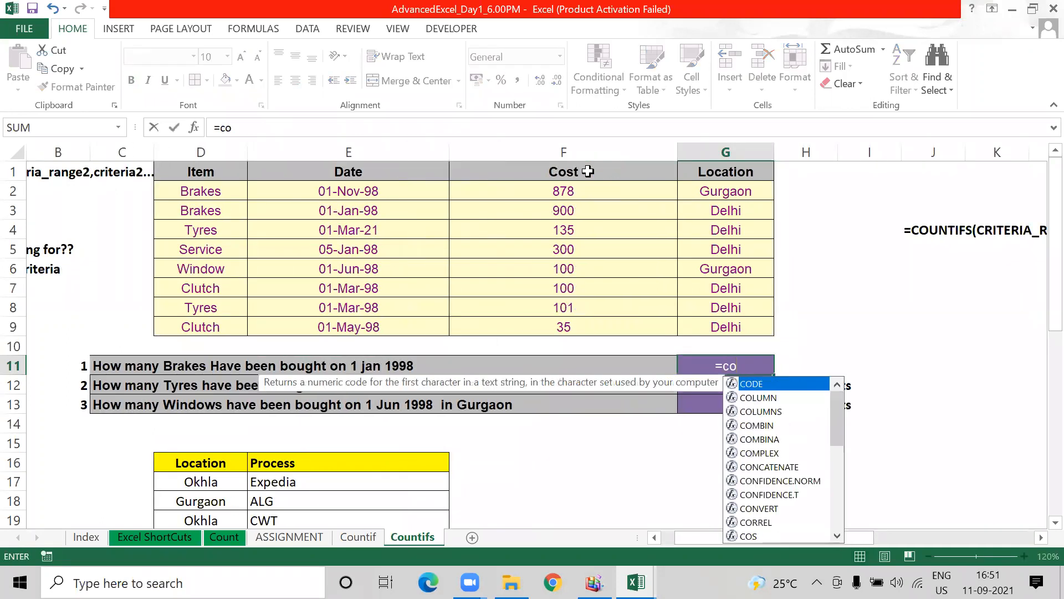
{"action": "type", "text": "untif"}
{"action": "key", "text": "Down"}
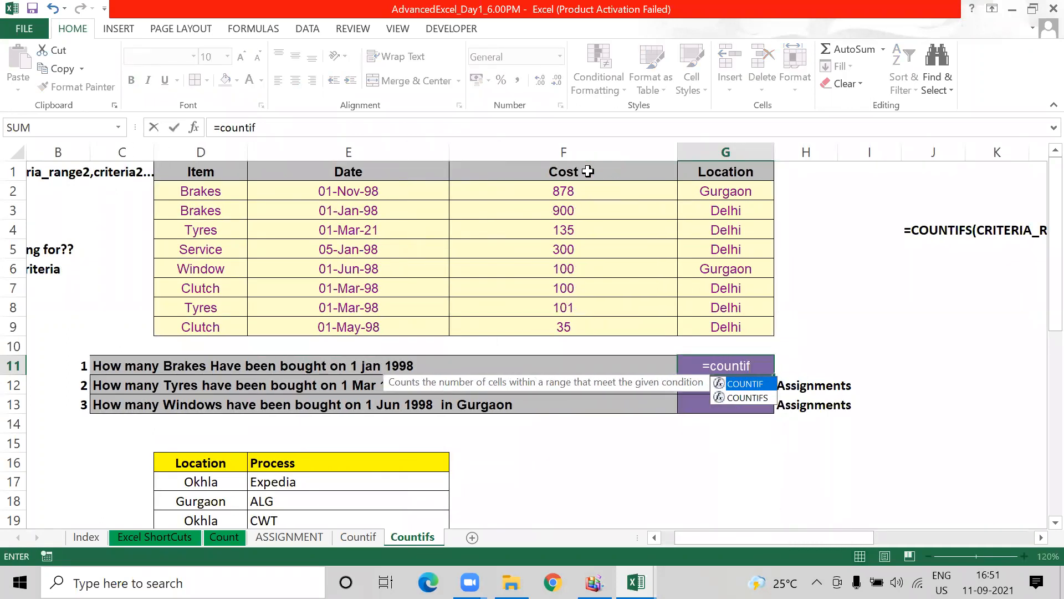
{"action": "key", "text": "Tab"}
{"action": "key", "text": "BackSpace"}
{"action": "key", "text": "BackSpace"}
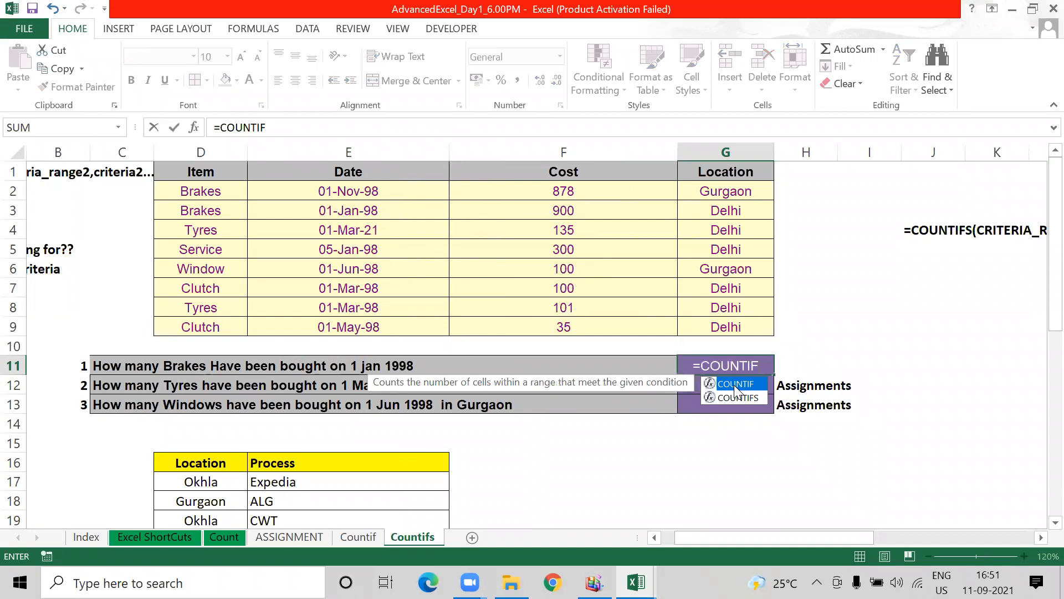
{"action": "key", "text": "Down"}
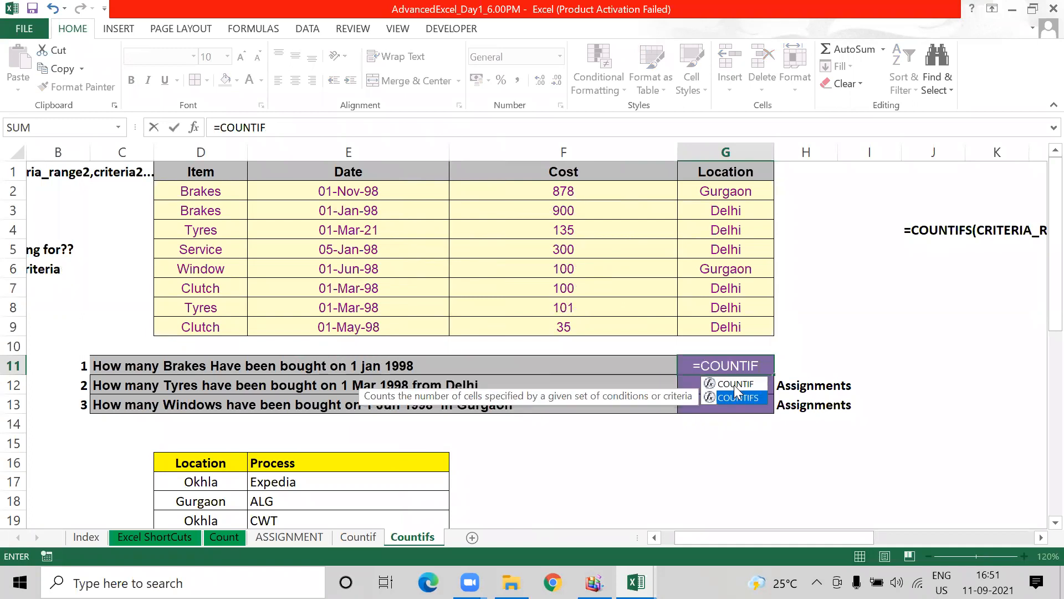
{"action": "key", "text": "Tab"}
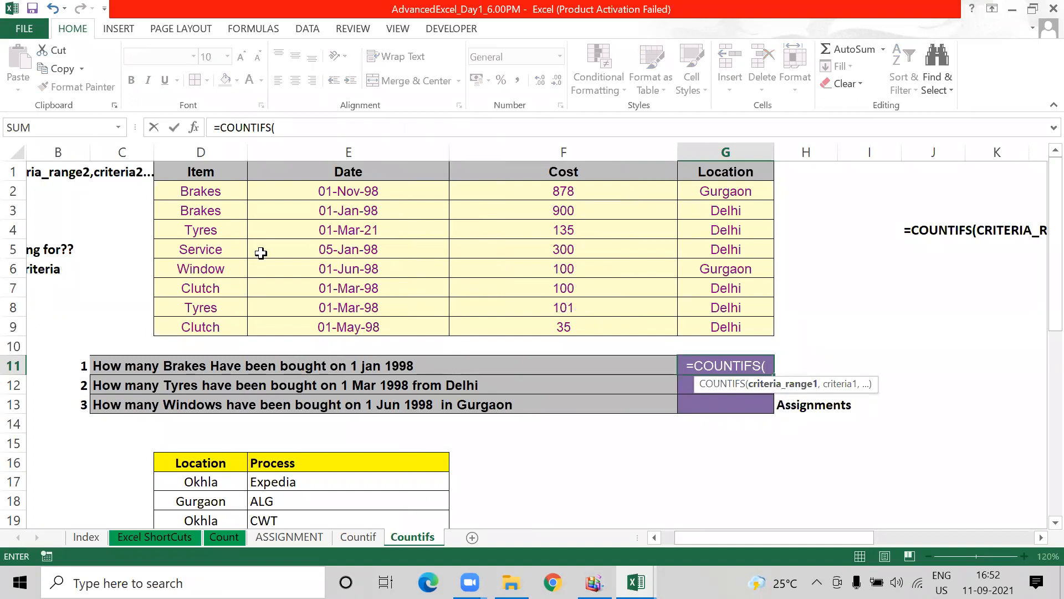
- Set D2:D9 as the first criteria range of the G11 formula and "Brakes" as its criterion
{"action": "left_click", "coordinate": [213, 192]}
{"action": "left_click_drag", "start_coordinate": [213, 192], "coordinate": [206, 324]}
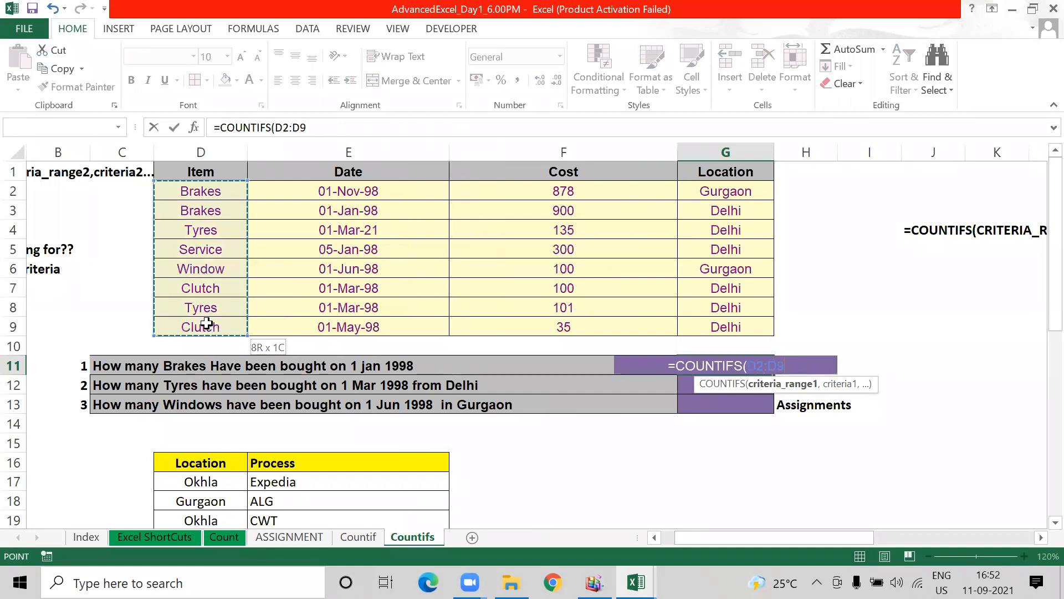
{"action": "type", "text": ","}
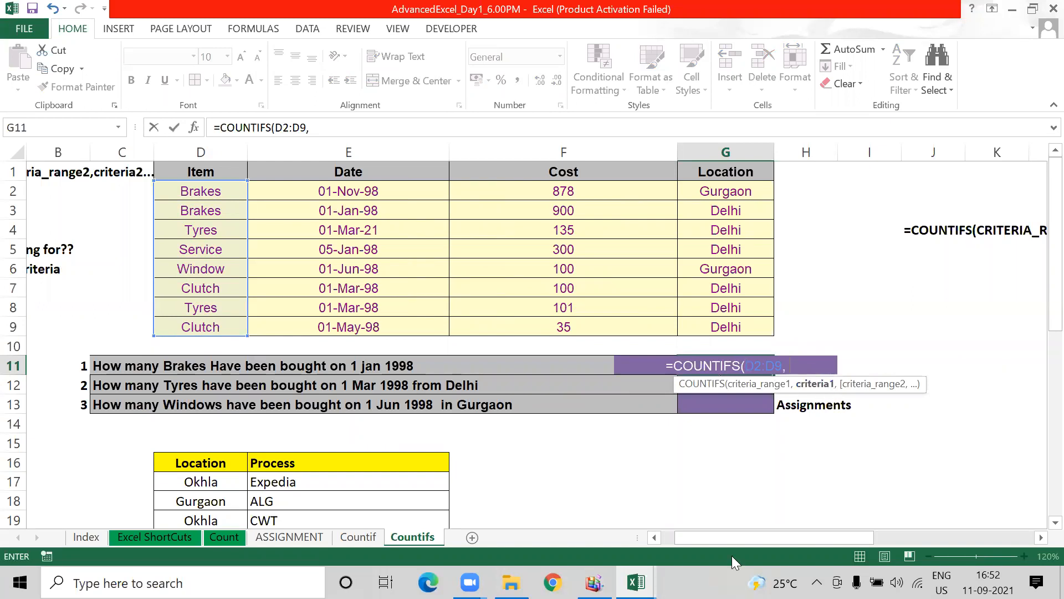
{"action": "type", "text": " \"Brajes\""}
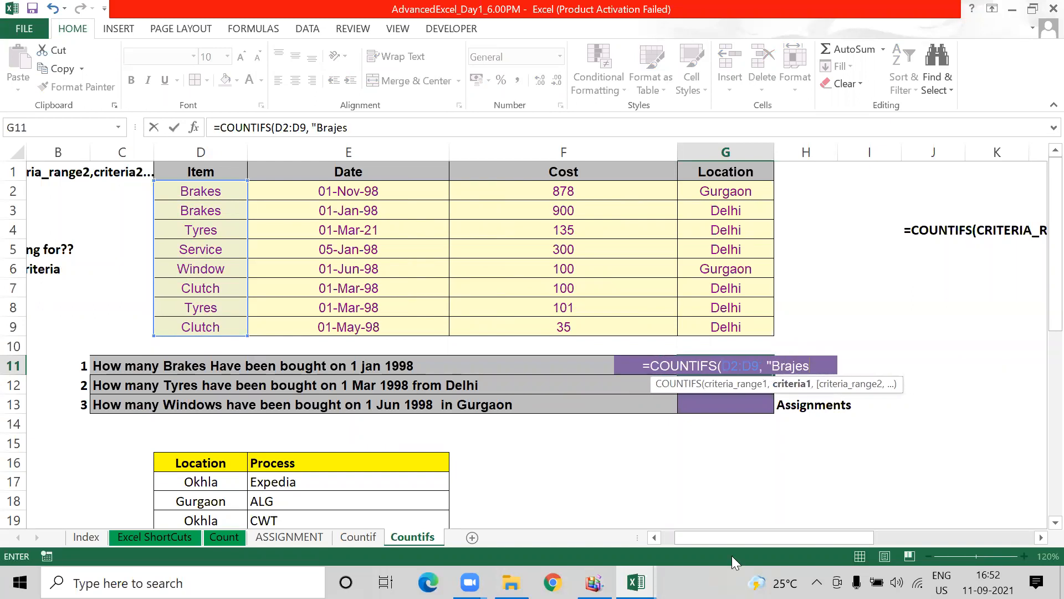
{"action": "key", "text": "BackSpace"}
{"action": "key", "text": "BackSpace"}
{"action": "key", "text": "BackSpace"}
{"action": "key", "text": "BackSpace"}
{"action": "type", "text": "ke\""}
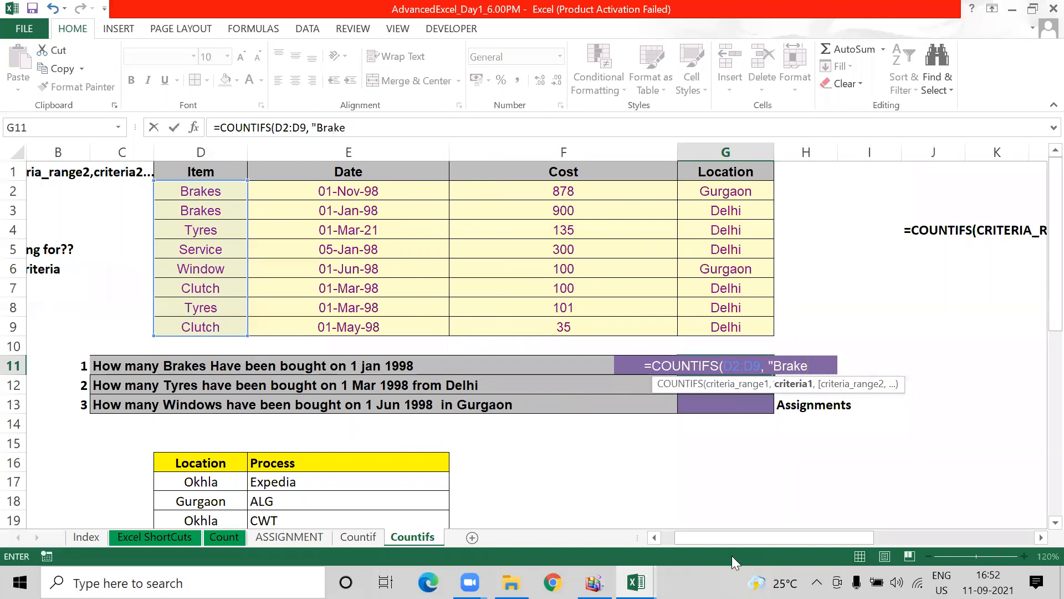
{"action": "key", "text": "BackSpace"}
{"action": "type", "text": "S\""}
{"action": "key", "text": "BackSpace"}
{"action": "key", "text": "BackSpace"}
{"action": "type", "text": "s\""}
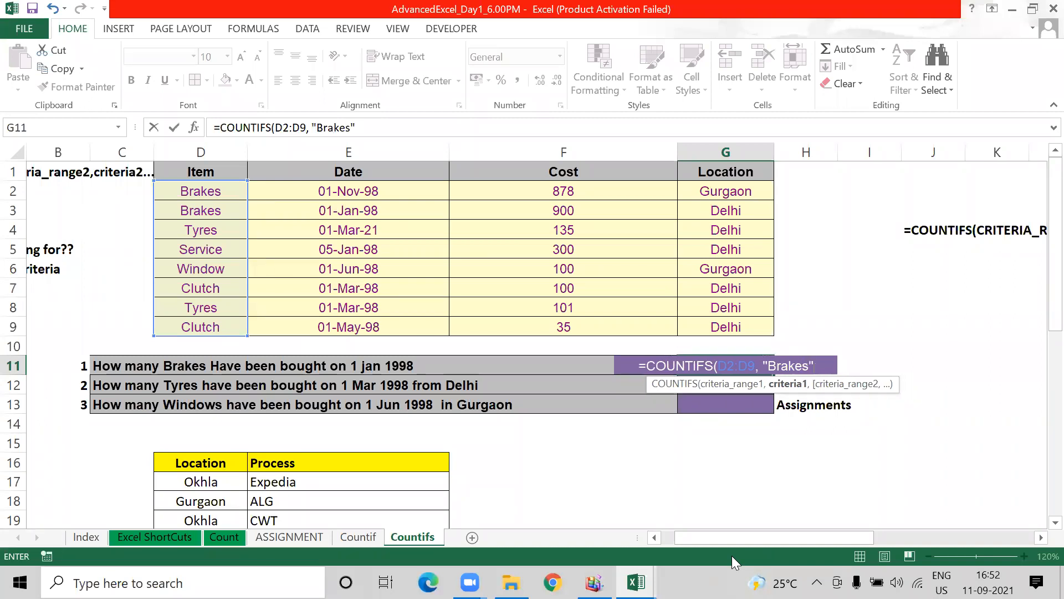
- Add E2:E9 as the second criteria range with criterion "1-Jan-1998" and complete the COUNTIFS formula in G11
{"action": "type", "text": ","}
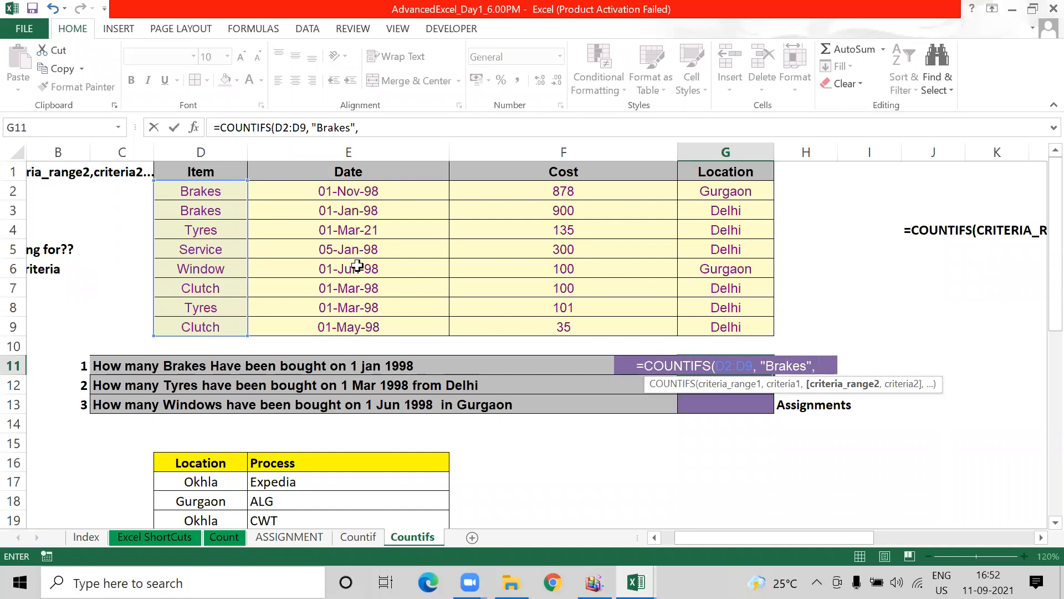
{"action": "left_click_drag", "start_coordinate": [342, 194], "coordinate": [349, 328]}
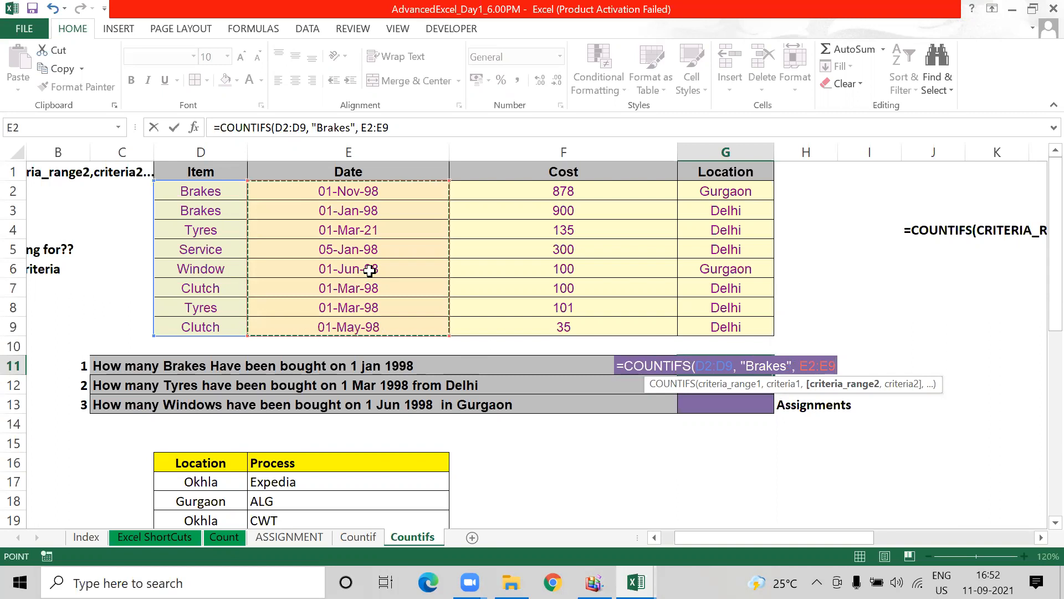
{"action": "type", "text": ", \"1-Jan-1998\")"}
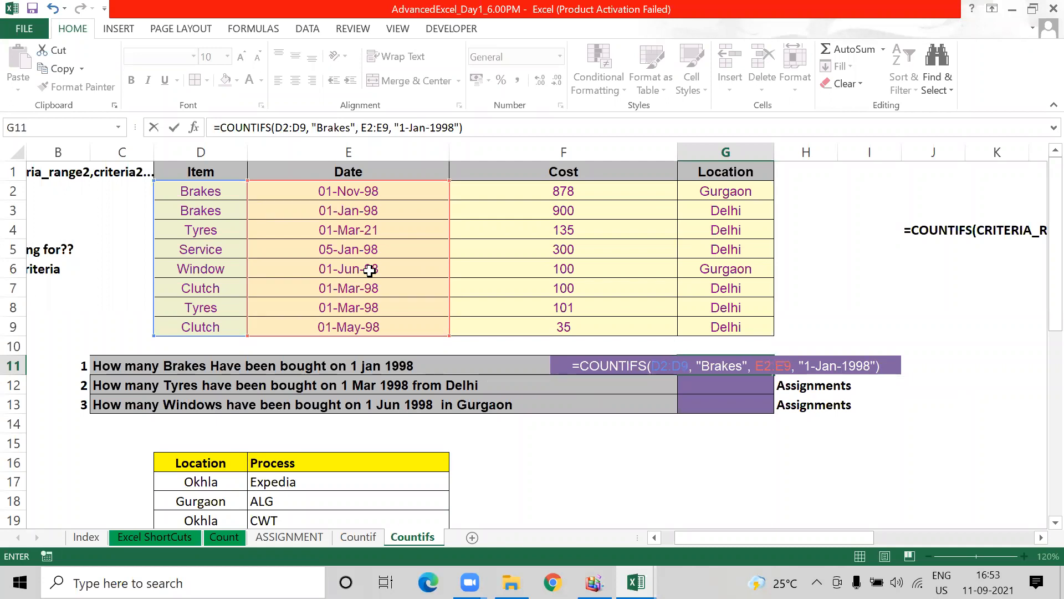
{"action": "key", "text": "ctrl+Return"}
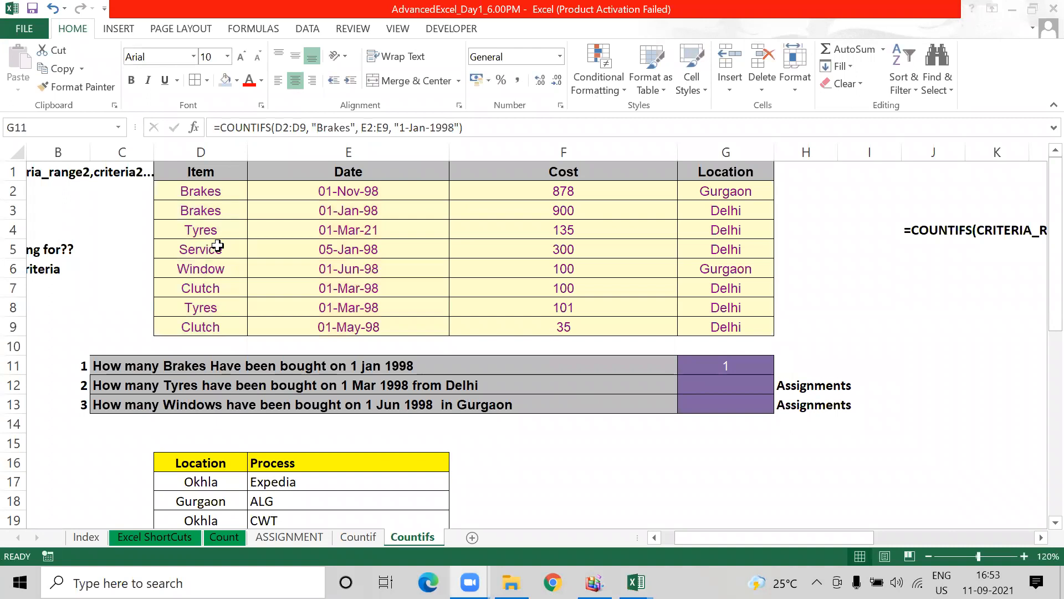
- Compare the Brakes entries in D2:D3 with the date in E3 to verify the G11 count
{"action": "left_click_drag", "start_coordinate": [201, 197], "coordinate": [204, 210]}
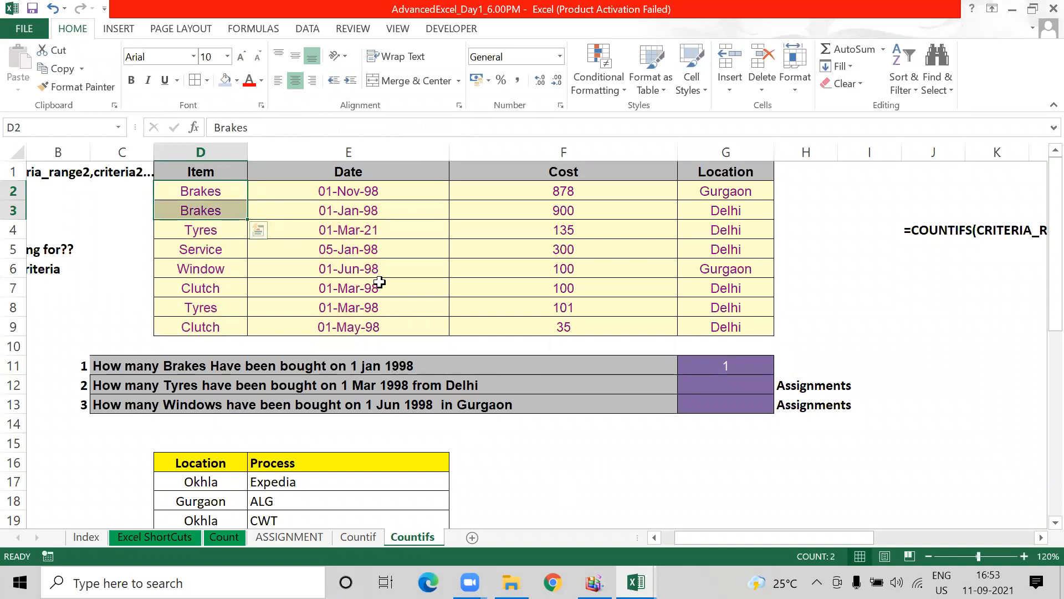
{"action": "left_click", "coordinate": [352, 214]}
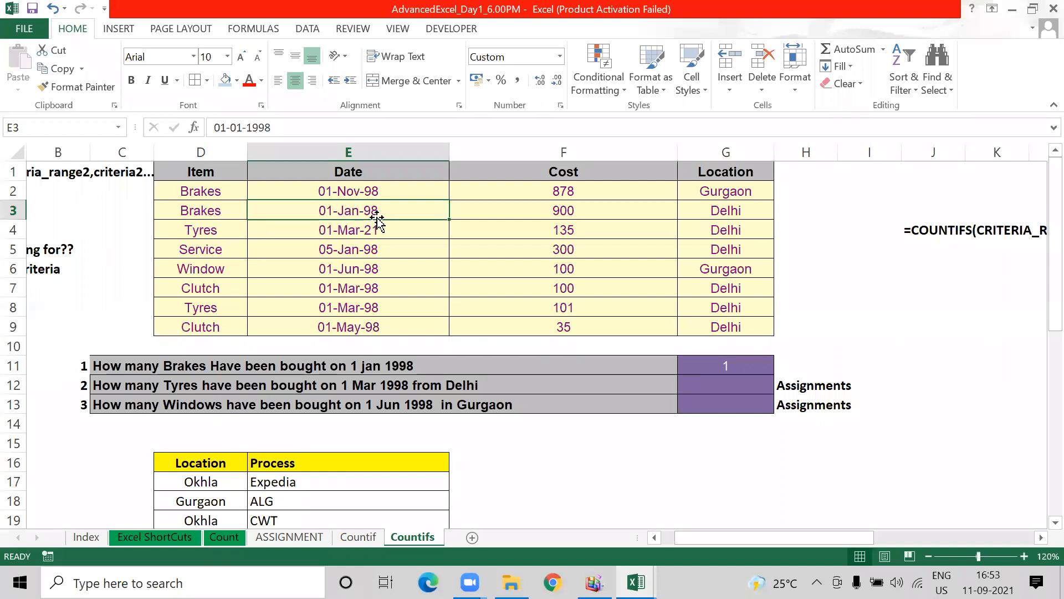
{"action": "left_click_drag", "start_coordinate": [199, 211], "coordinate": [383, 212]}
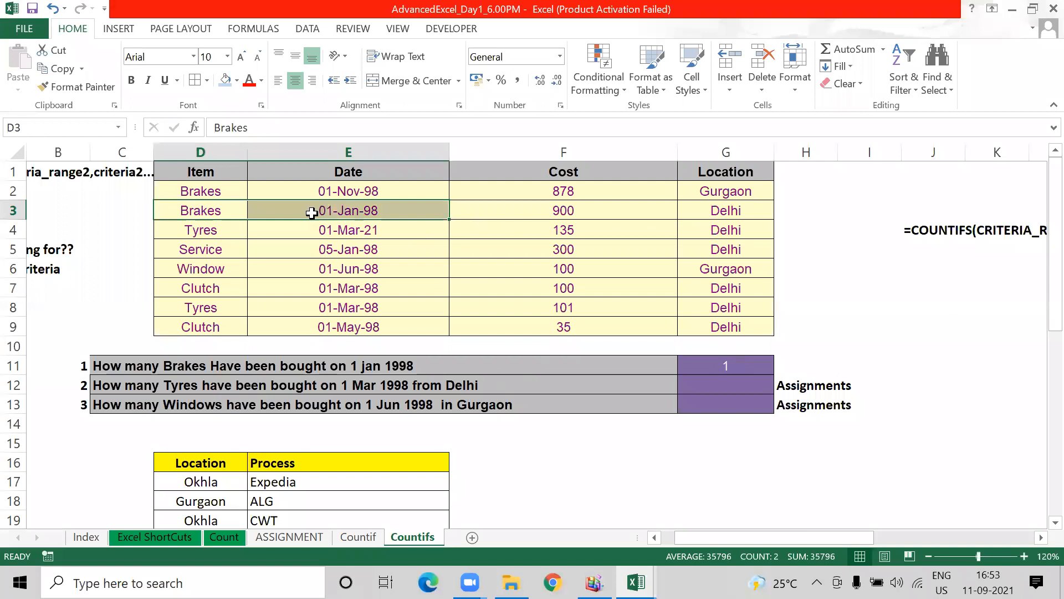
- Test the G11 formula by copying the E3 date into E2, and undo that paste
{"action": "key", "text": "Right"}
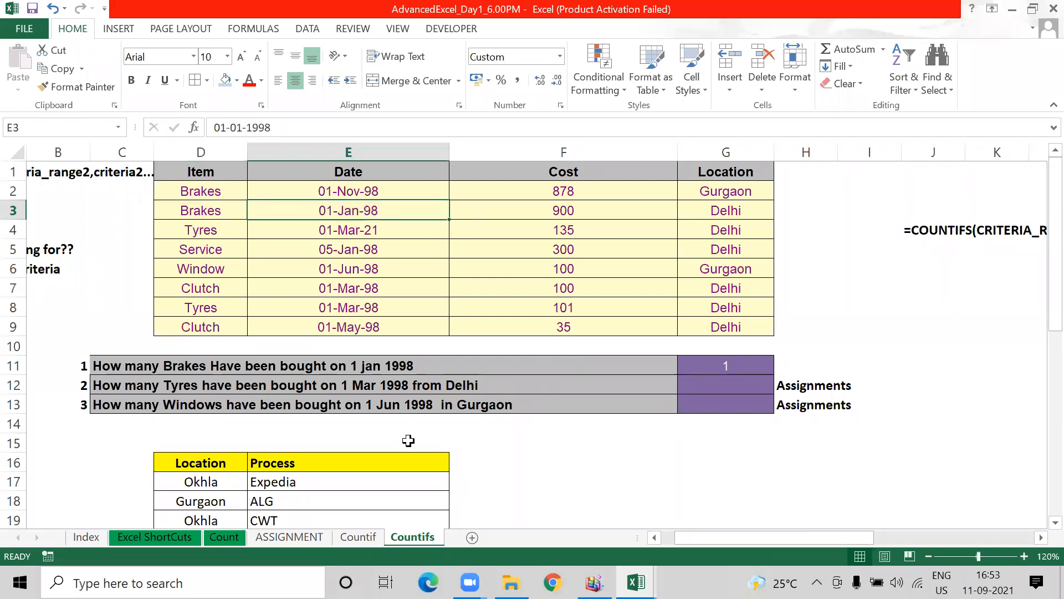
{"action": "key", "text": "ctrl+c"}
{"action": "key", "text": "Up"}
{"action": "key", "text": "ctrl+v"}
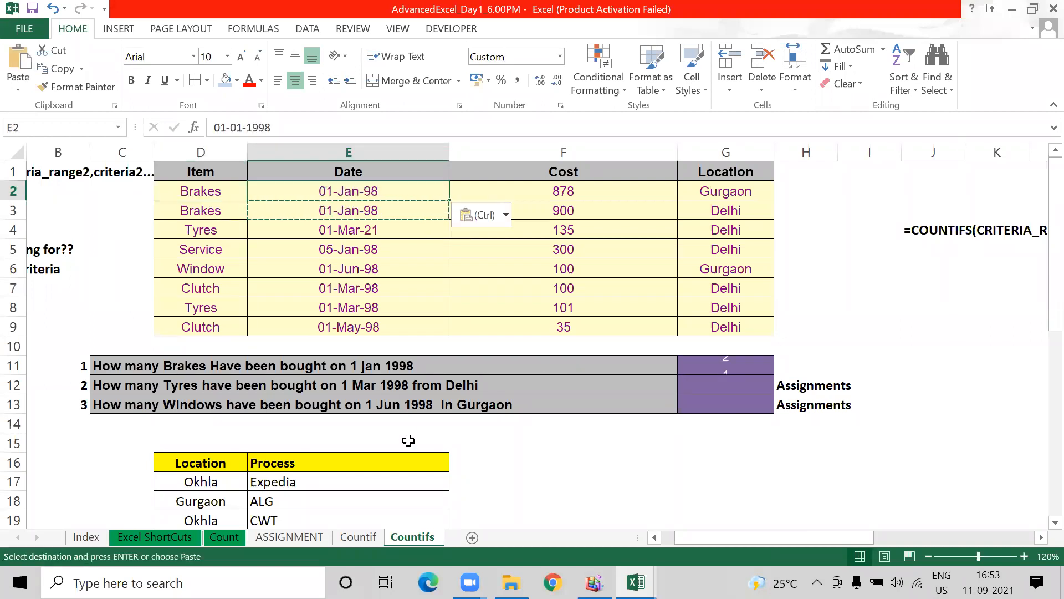
{"action": "left_click", "coordinate": [739, 365]}
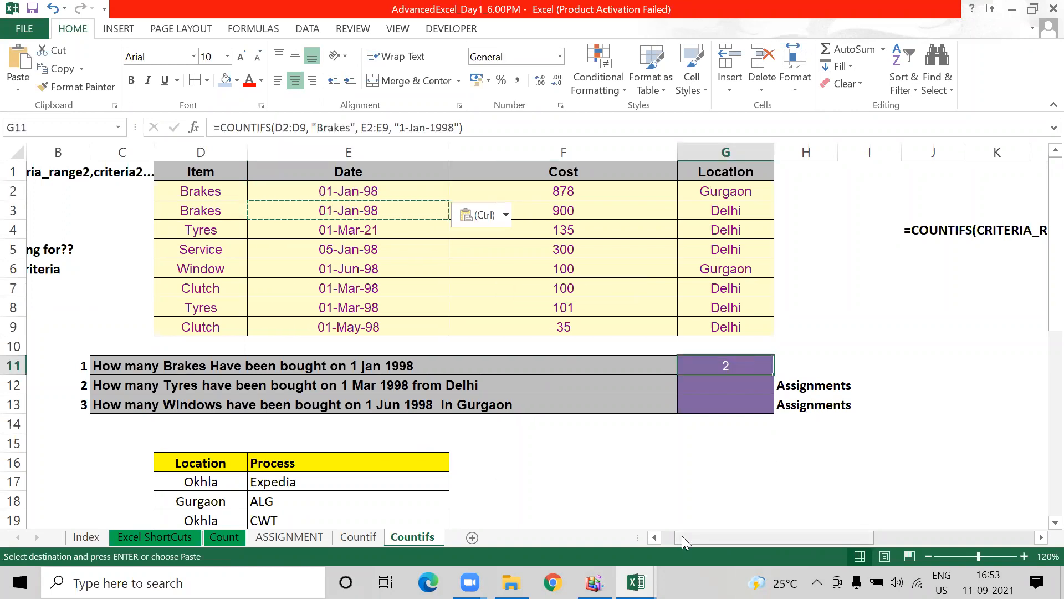
{"action": "key", "text": "ctrl+z"}
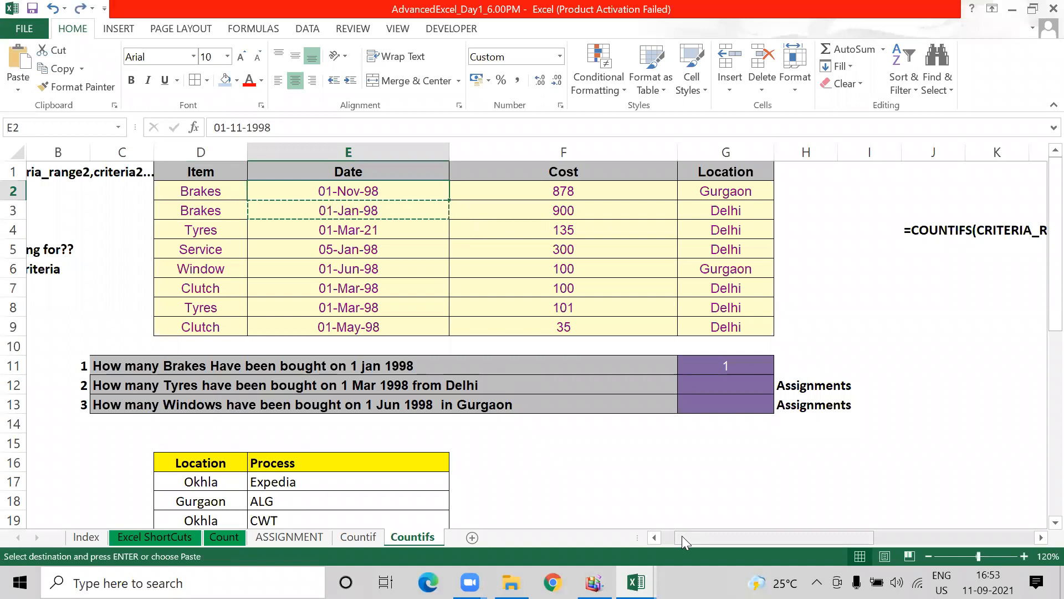
{"action": "key", "text": "Escape"}
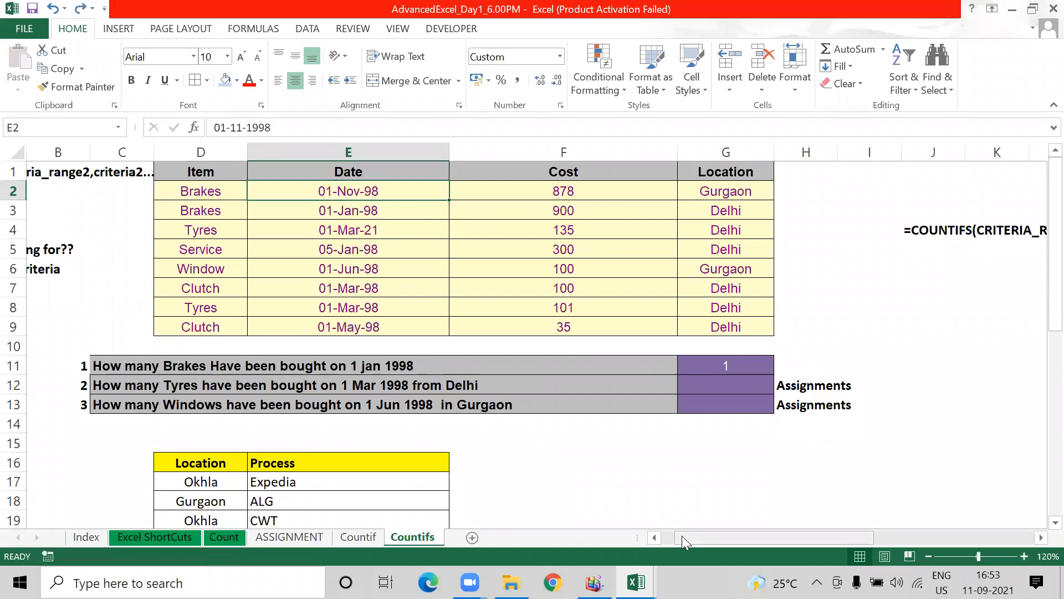
- Read the assignment questions in C12 about Tyres from Delhi and in C13 about Windows in Gurgaon
{"action": "key", "text": "Left"}
{"action": "key", "text": "Down"}
{"action": "key", "text": "ctrl+Down"}
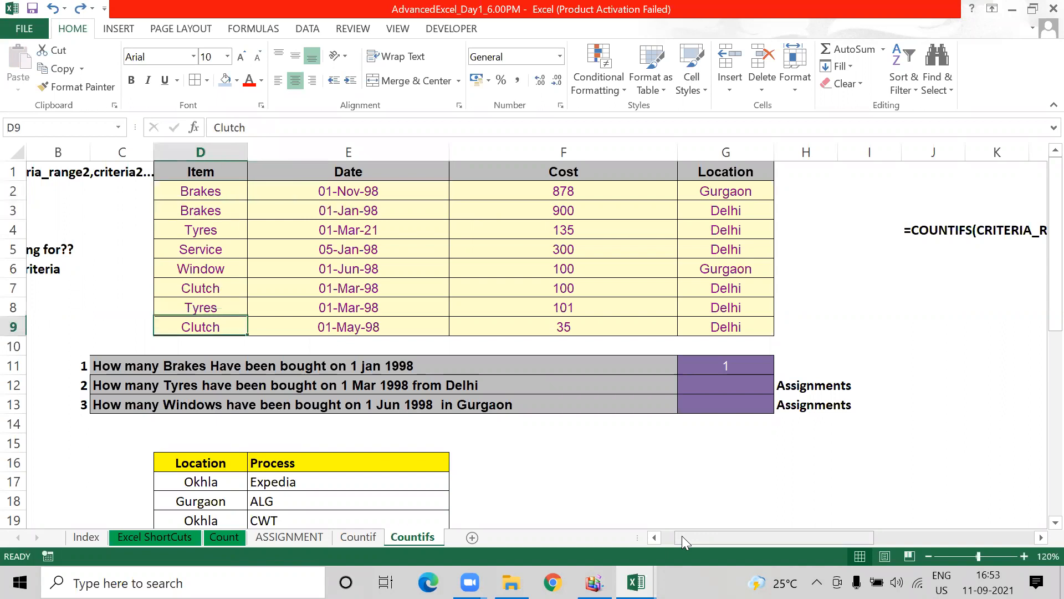
{"action": "key", "text": "Down"}
{"action": "key", "text": "Down"}
{"action": "key", "text": "Down"}
{"action": "key", "text": "Left"}
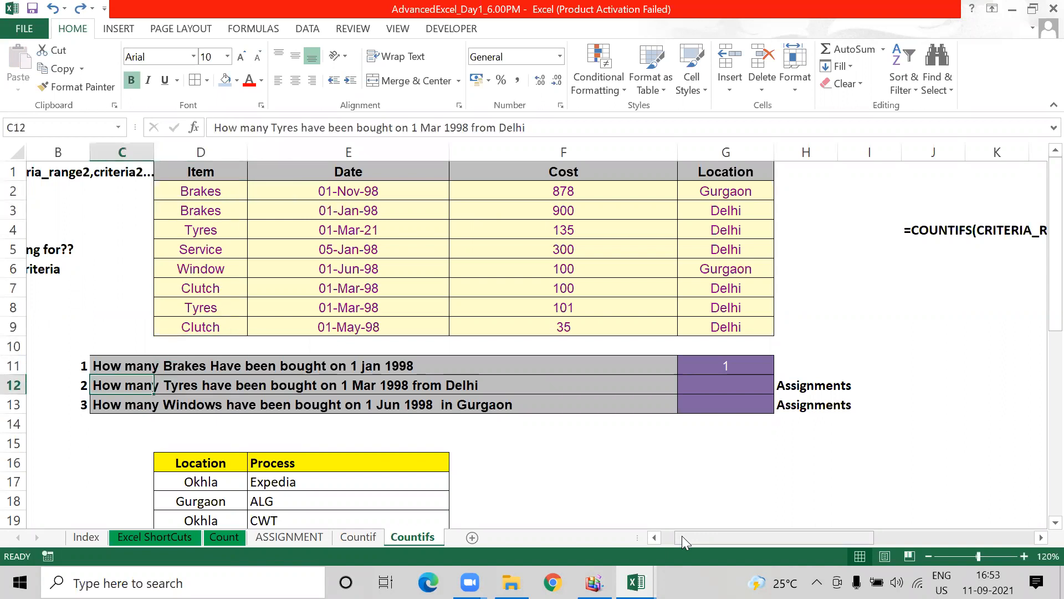
{"action": "key", "text": "Left"}
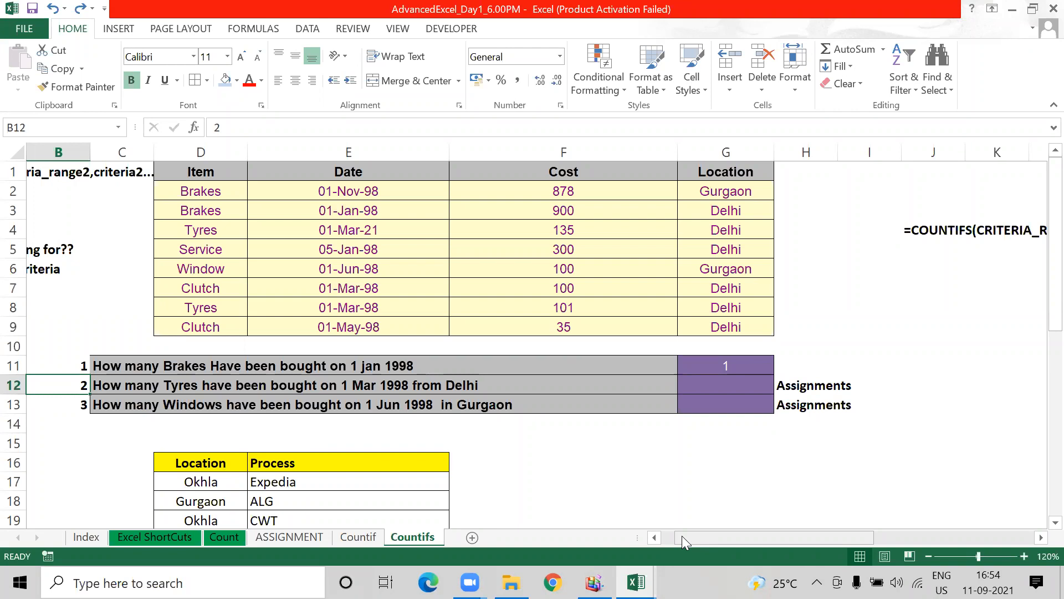
{"action": "key", "text": "Right"}
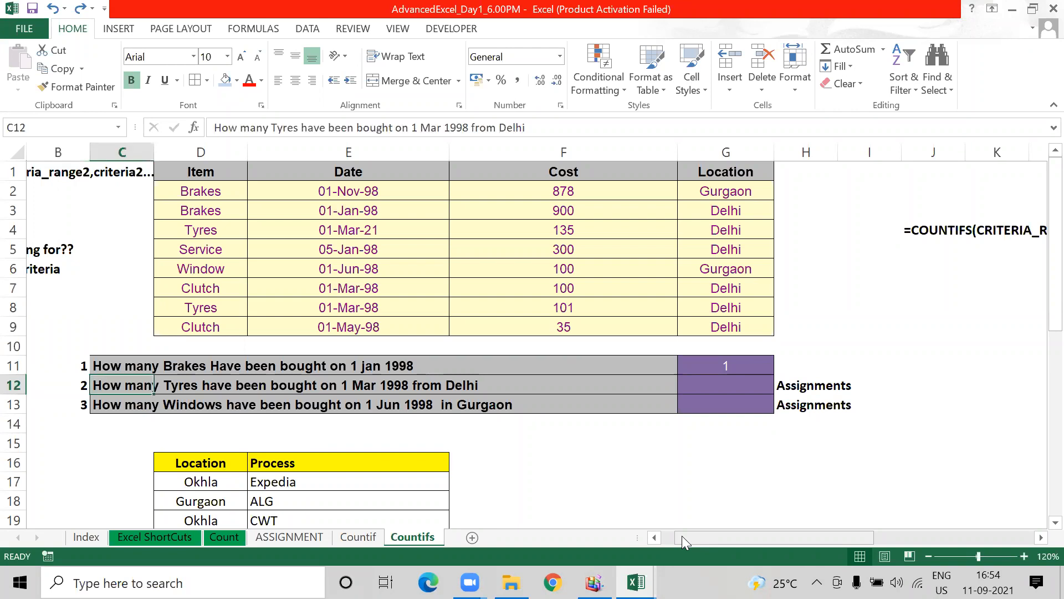
{"action": "key", "text": "Down"}
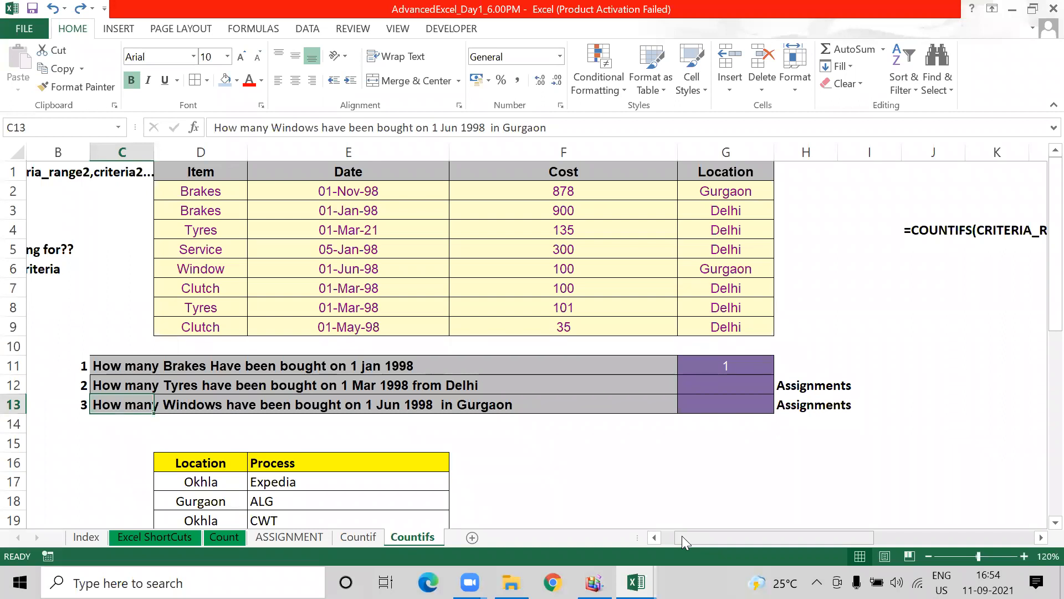
- Look over the interview exercise below the assignments, including the question in B26 and the yellow answer cell C29
{"action": "key", "text": "Down"}
{"action": "key", "text": "Down"}
{"action": "key", "text": "Down"}
{"action": "key", "text": "Down"}
{"action": "key", "text": "Down"}
{"action": "key", "text": "Down"}
{"action": "key", "text": "Down"}
{"action": "key", "text": "Down"}
{"action": "key", "text": "Down"}
{"action": "key", "text": "Down"}
{"action": "key", "text": "Down"}
{"action": "key", "text": "Down"}
{"action": "key", "text": "Down"}
{"action": "key", "text": "Down"}
{"action": "key", "text": "Down"}
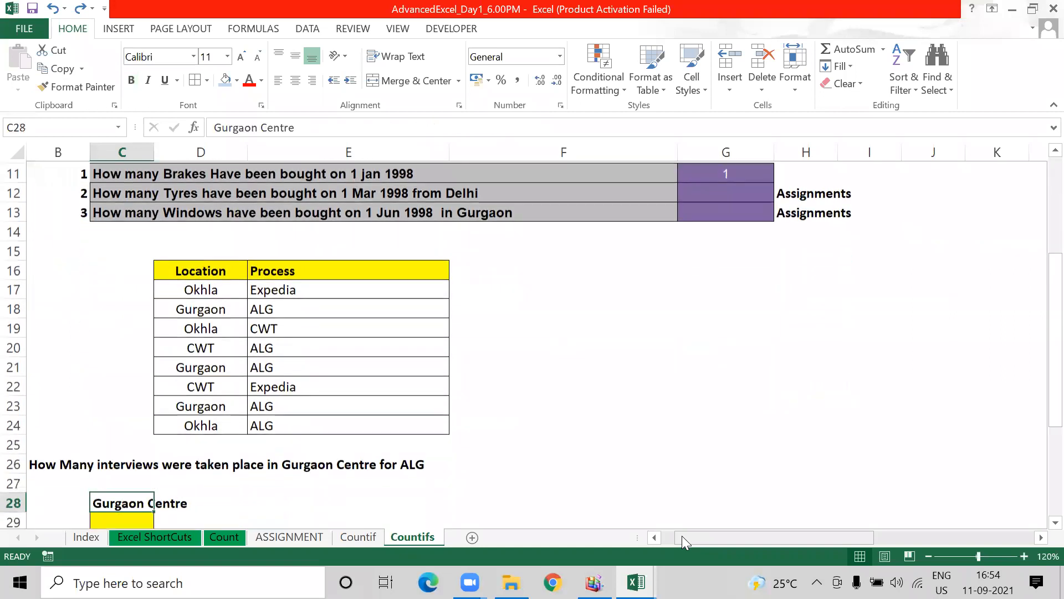
{"action": "key", "text": "Down"}
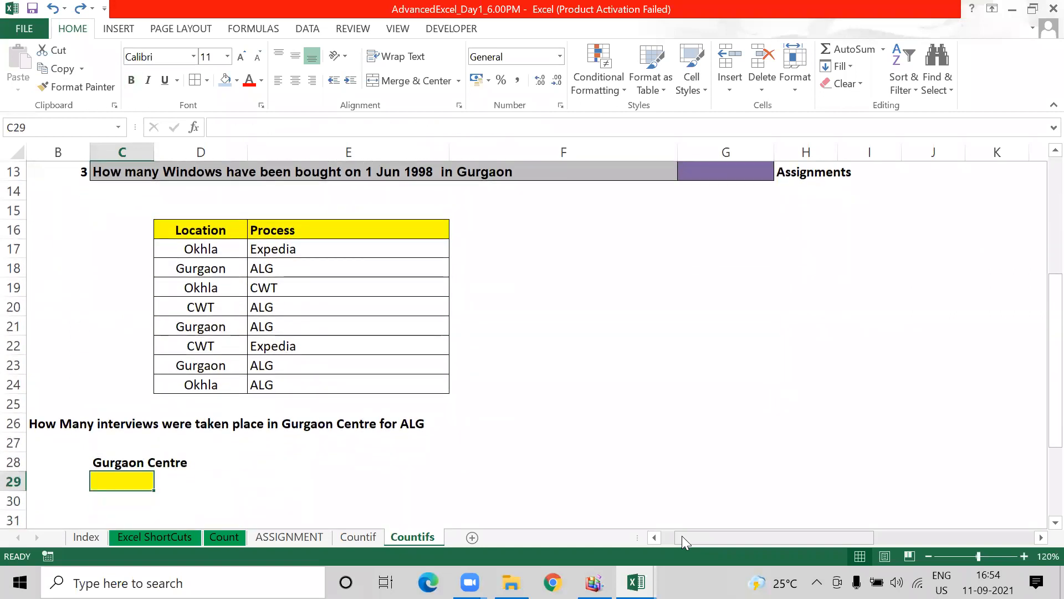
{"action": "key", "text": "Up"}
{"action": "key", "text": "Up"}
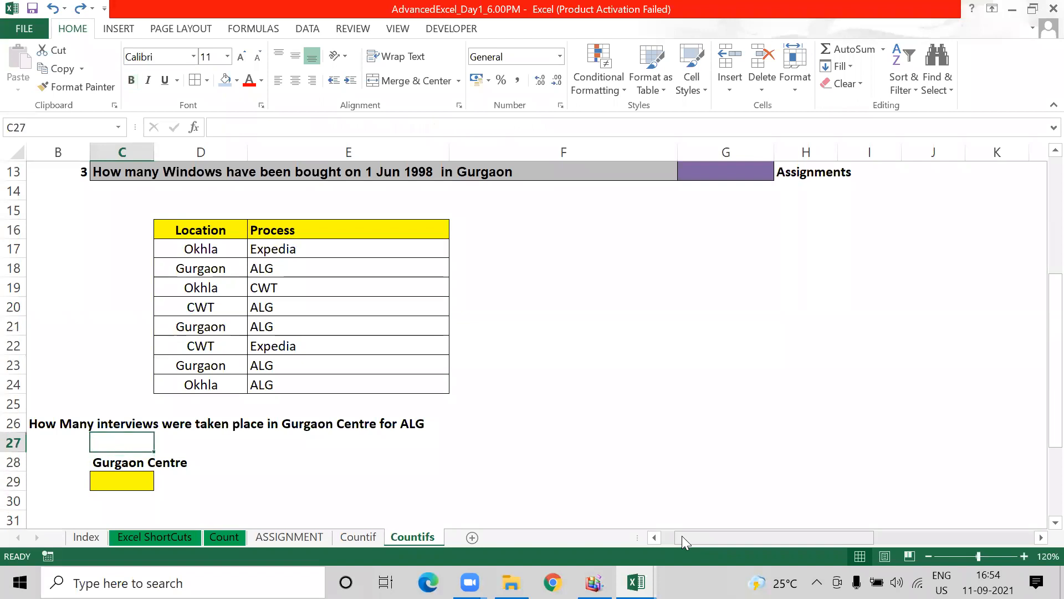
{"action": "key", "text": "Left"}
{"action": "key", "text": "Up"}
{"action": "key", "text": "Down"}
{"action": "key", "text": "Down"}
{"action": "key", "text": "Down"}
{"action": "key", "text": "Right"}
- Examine the Location and Process table starting in row 16 that belongs to the interview question
{"action": "key", "text": "Up"}
{"action": "key", "text": "ctrl+Up"}
{"action": "key", "text": "Down"}
{"action": "key", "text": "Right"}
{"action": "key", "text": "Down"}
{"action": "key", "text": "Down"}
{"action": "key", "text": "shift+Right"}
{"action": "key", "text": "Left"}
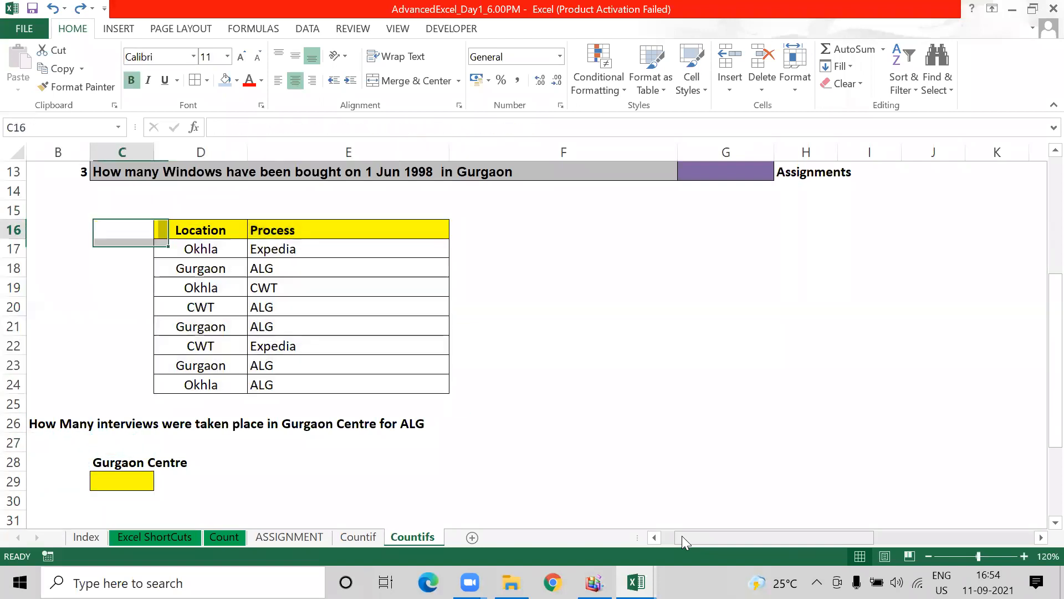
{"action": "key", "text": "Left"}
{"action": "key", "text": "Right"}
{"action": "key", "text": "ctrl+Down"}
{"action": "key", "text": "Down"}
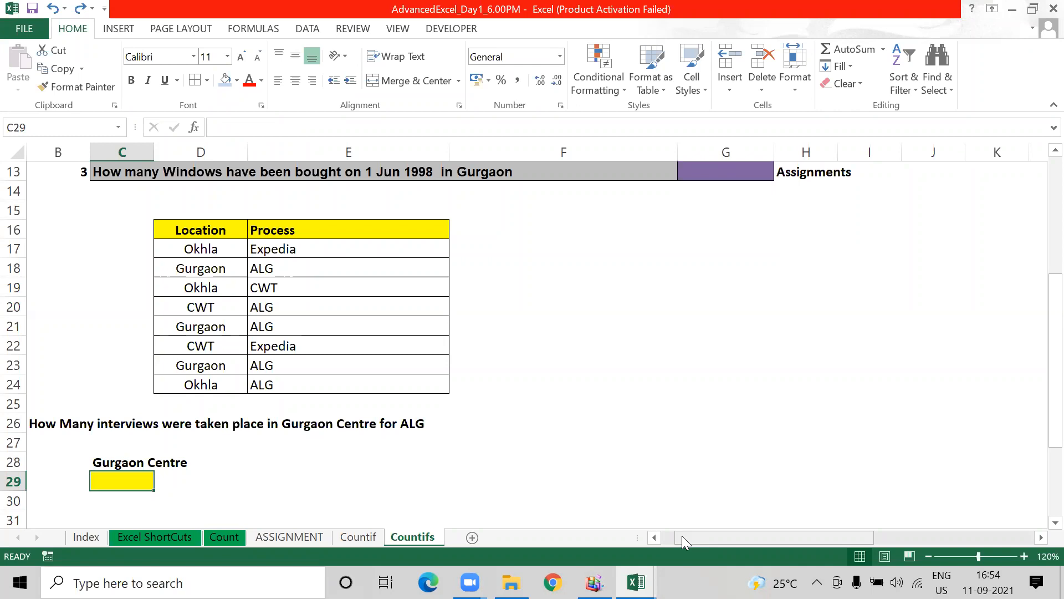
- Reread the B26 question about Gurgaon Centre interviews for ALG and return to its answer cell C29
{"action": "key", "text": "Up"}
{"action": "key", "text": "Up"}
{"action": "key", "text": "Up"}
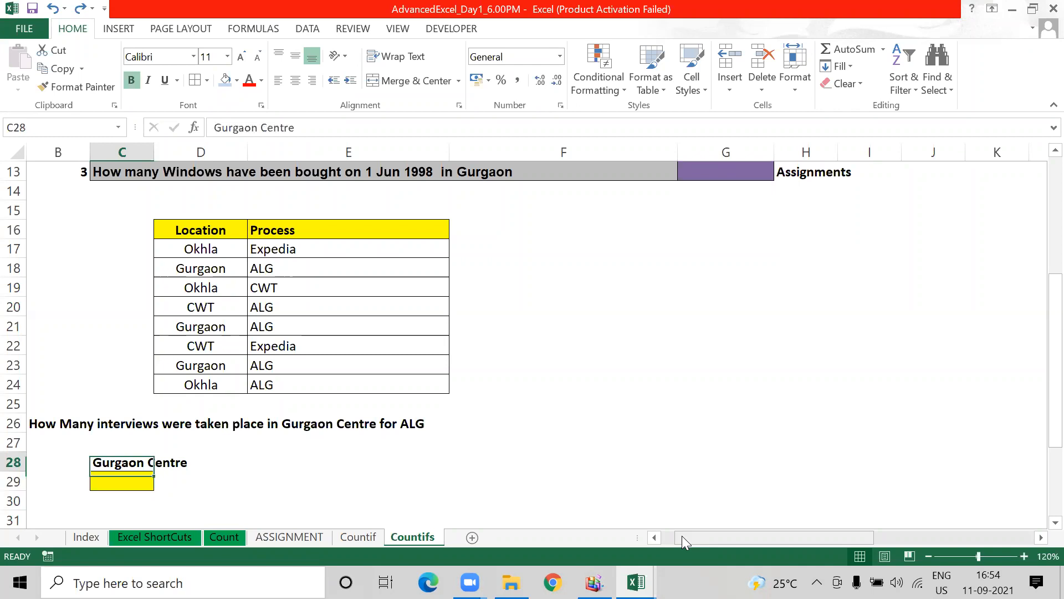
{"action": "key", "text": "Left"}
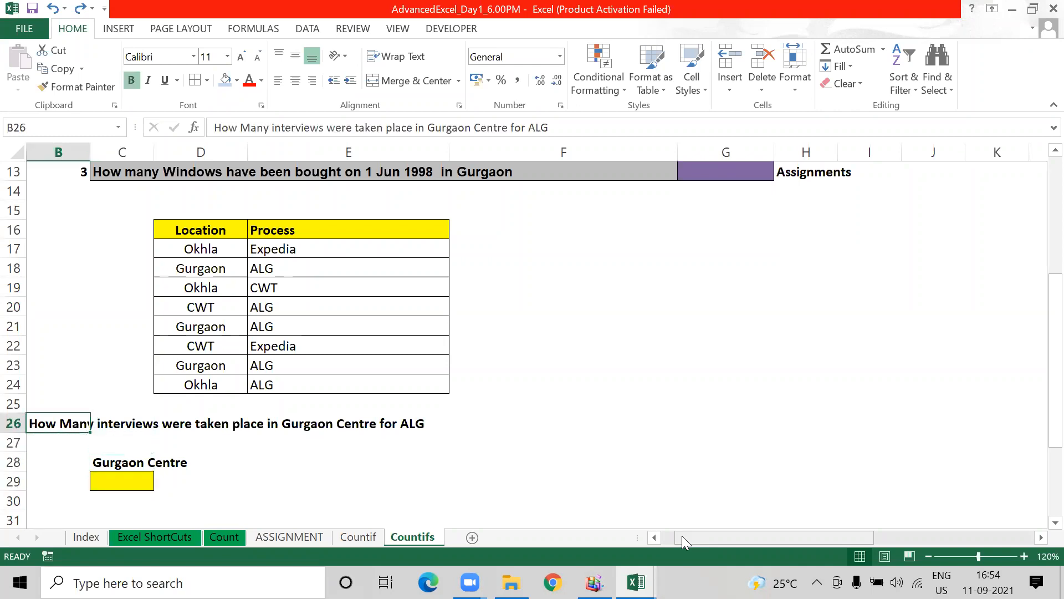
{"action": "key", "text": "Down"}
{"action": "key", "text": "Down"}
{"action": "key", "text": "Down"}
{"action": "key", "text": "Right"}
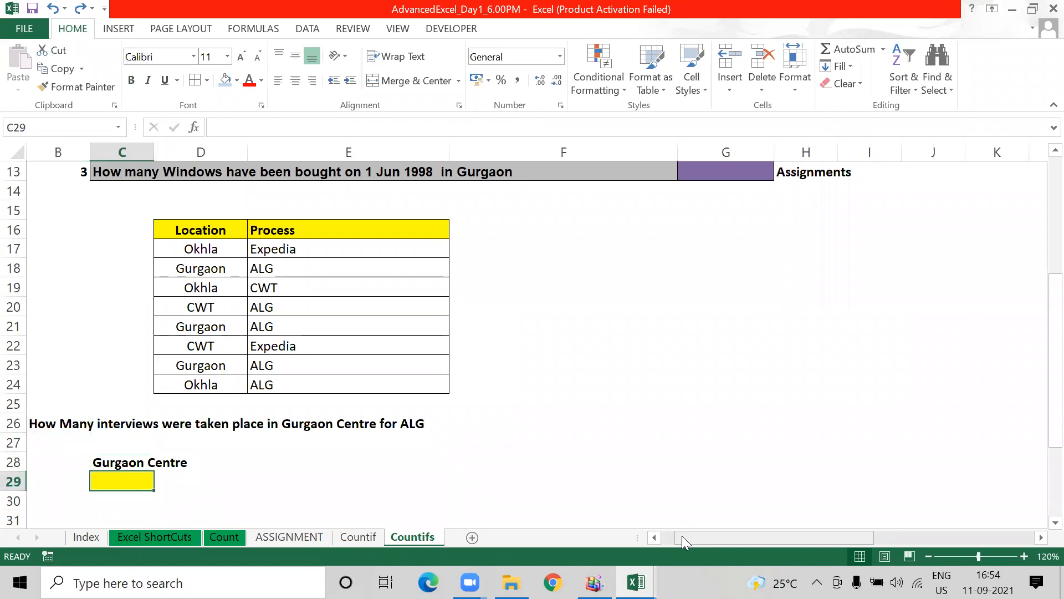
- Go back to the top of the Countifs sheet and select the item table starting at D1
{"action": "key", "text": "Up"}
{"action": "key", "text": "ctrl+Up"}
{"action": "key", "text": "ctrl+Up"}
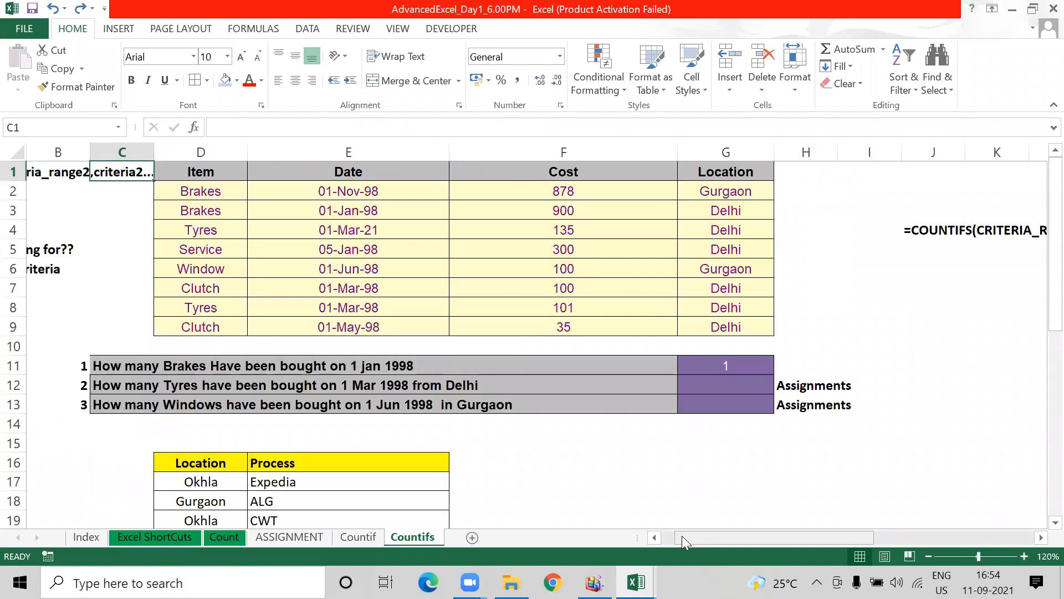
{"action": "key", "text": "ctrl+Left"}
{"action": "key", "text": "Right"}
{"action": "key", "text": "Right"}
{"action": "key", "text": "Right"}
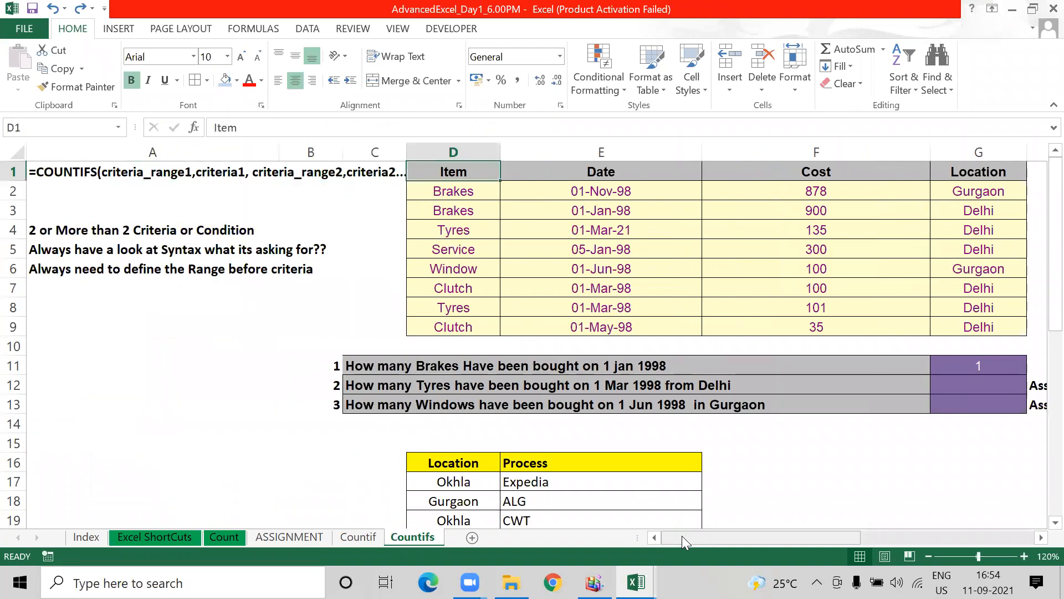
{"action": "key", "text": "ctrl+shift+Down"}
{"action": "key", "text": "ctrl+shift+Right"}
- Review the workbook's sheets from Countifs through Countif and Count, ending on the Index sheet
{"action": "key", "text": "ctrl+Page_Up"}
{"action": "key", "text": "ctrl+Page_Up"}
{"action": "key", "text": "ctrl+Page_Up"}
{"action": "key", "text": "ctrl+Page_Up"}
{"action": "key", "text": "ctrl+Page_Up"}
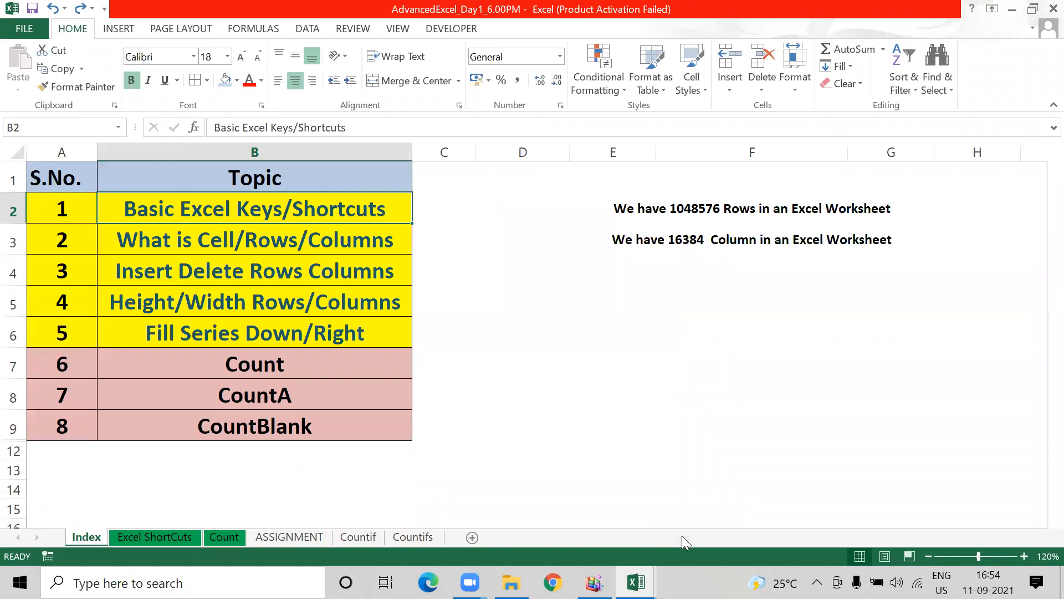
{"action": "key", "text": "ctrl+Page_Down"}
{"action": "key", "text": "ctrl+Page_Down"}
{"action": "key", "text": "ctrl+Page_Down"}
{"action": "key", "text": "ctrl+Page_Down"}
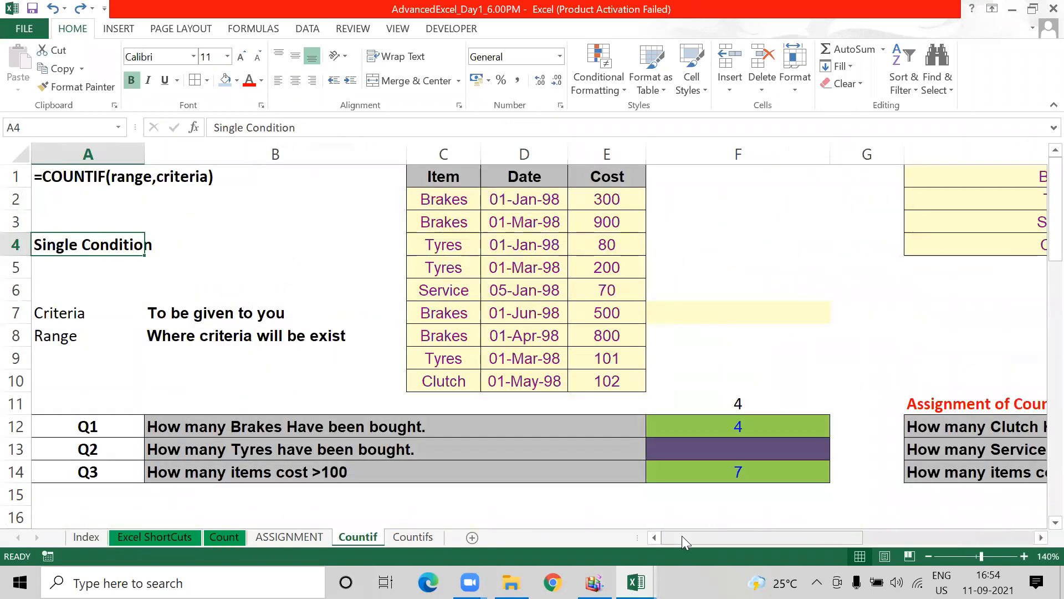
{"action": "key", "text": "ctrl+Page_Down"}
{"action": "key", "text": "ctrl+Page_Up"}
{"action": "key", "text": "ctrl+Page_Up"}
{"action": "key", "text": "ctrl+Page_Up"}
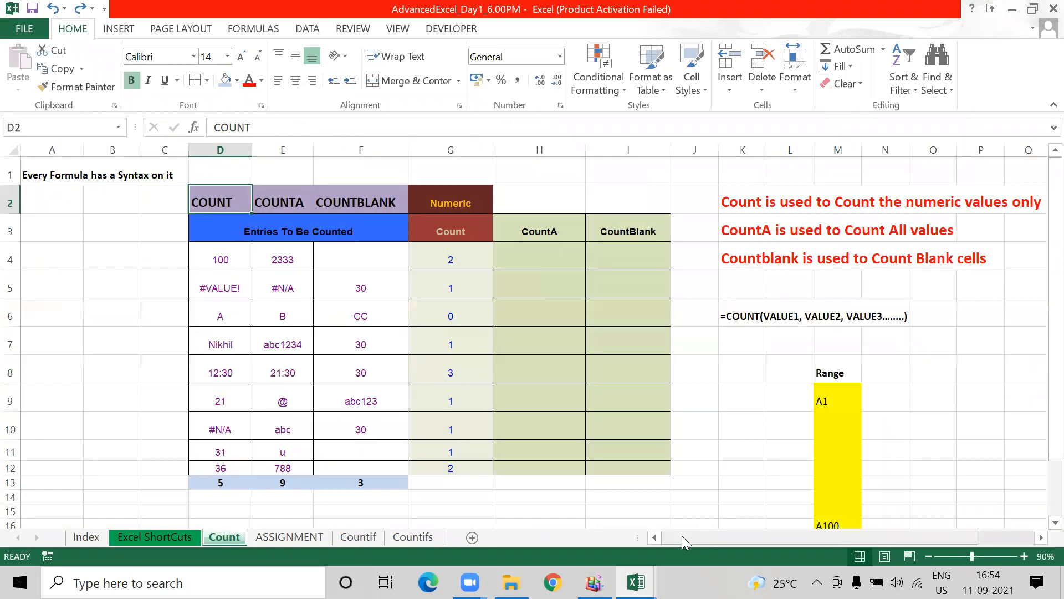
{"action": "key", "text": "ctrl+Page_Up"}
{"action": "key", "text": "ctrl+Page_Up"}
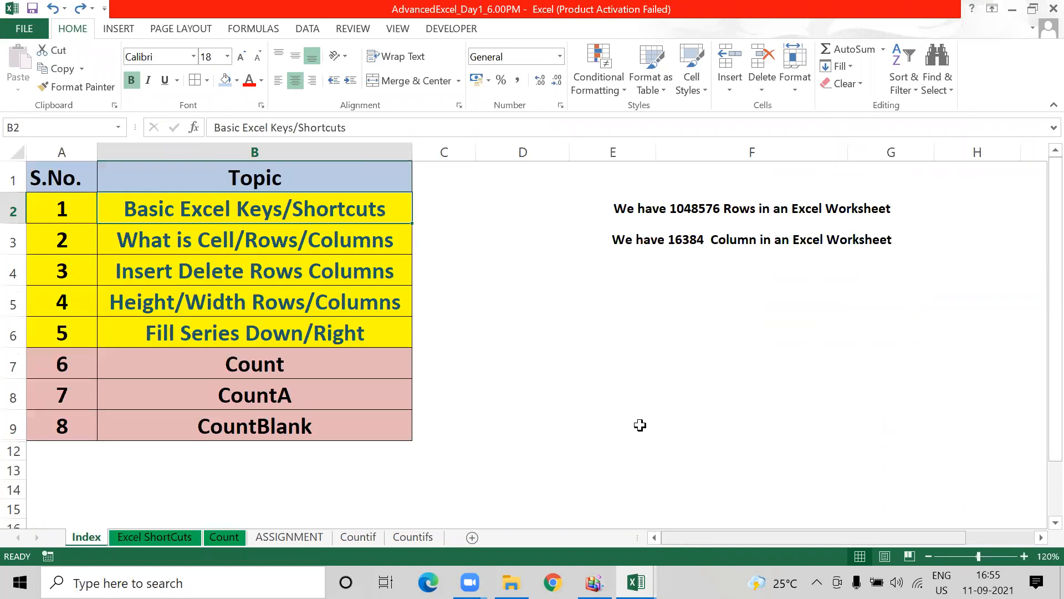
{"action": "left_click", "coordinate": [638, 47]}
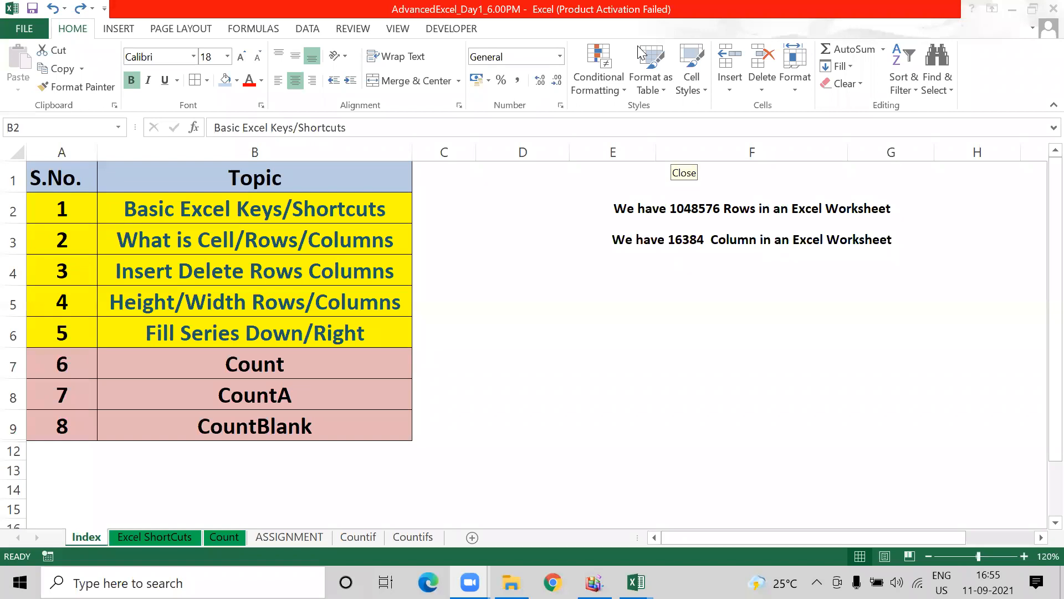
{"action": "left_click", "coordinate": [504, 257]}
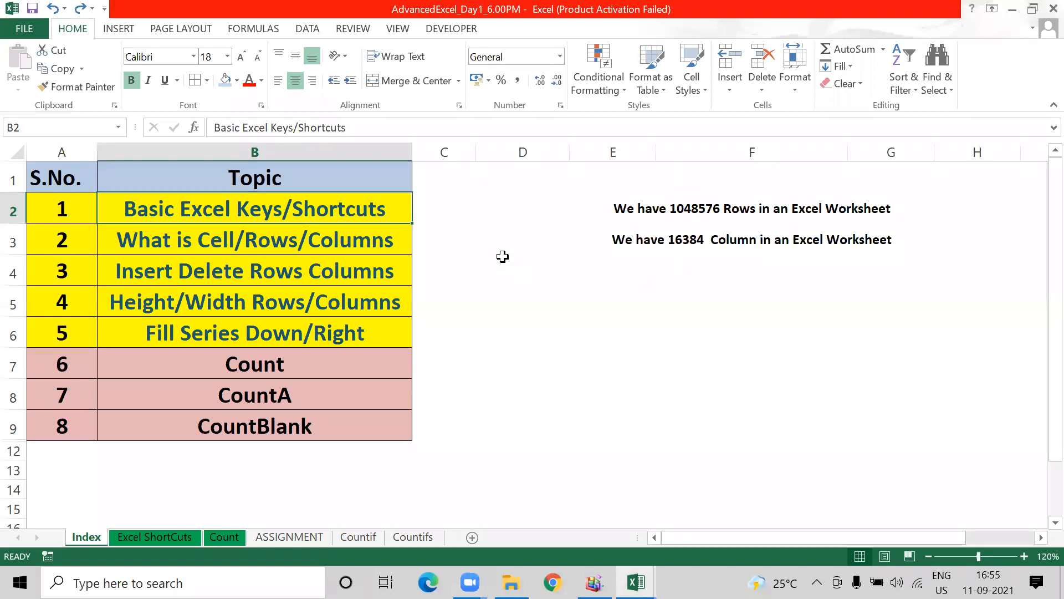
{"action": "key", "text": "Up"}
{"action": "key", "text": "Left"}
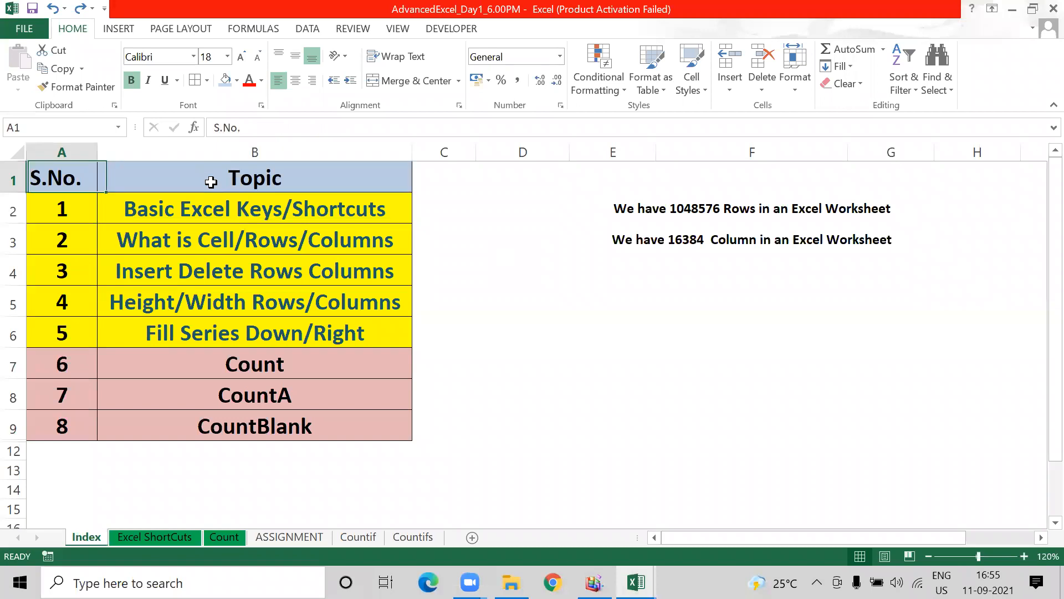
{"action": "key", "text": "ctrl+shift+Right"}
{"action": "key", "text": "ctrl+shift+Down"}
{"action": "key", "text": "ctrl+Home"}
{"action": "key", "text": "Down"}
{"action": "key", "text": "Up"}
{"action": "key", "text": "ctrl+a"}
{"action": "key", "text": "Up"}
{"action": "left_click", "coordinate": [251, 167]}
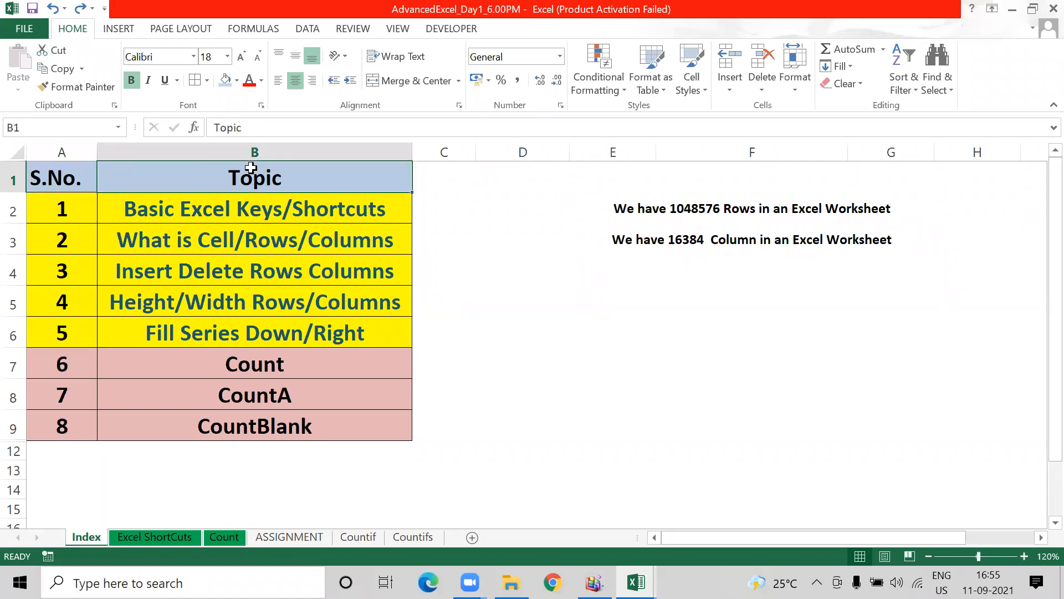
{"action": "key", "text": "Left"}
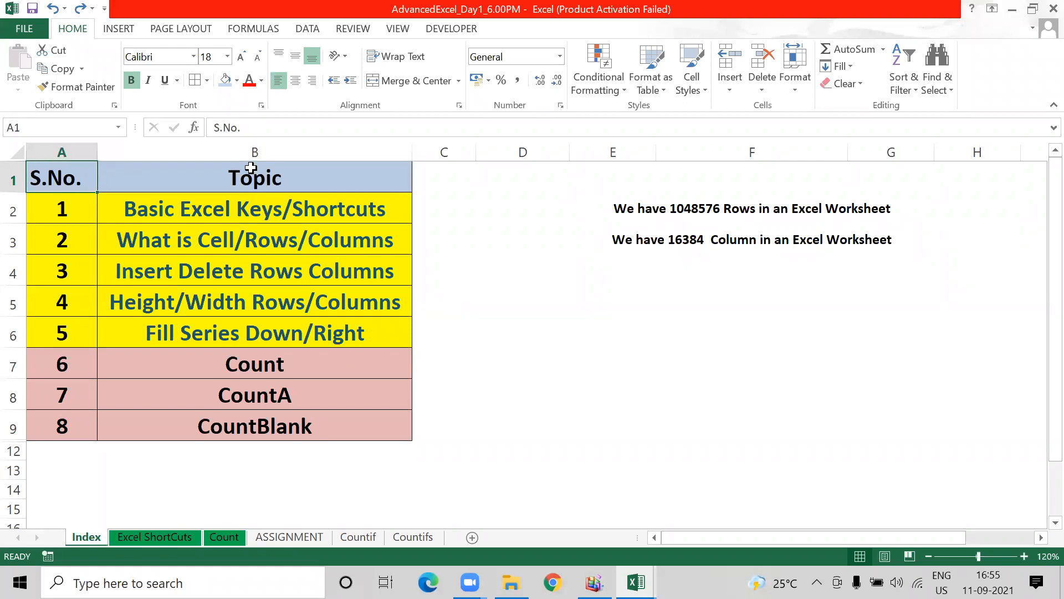
{"action": "left_click", "coordinate": [644, 77]}
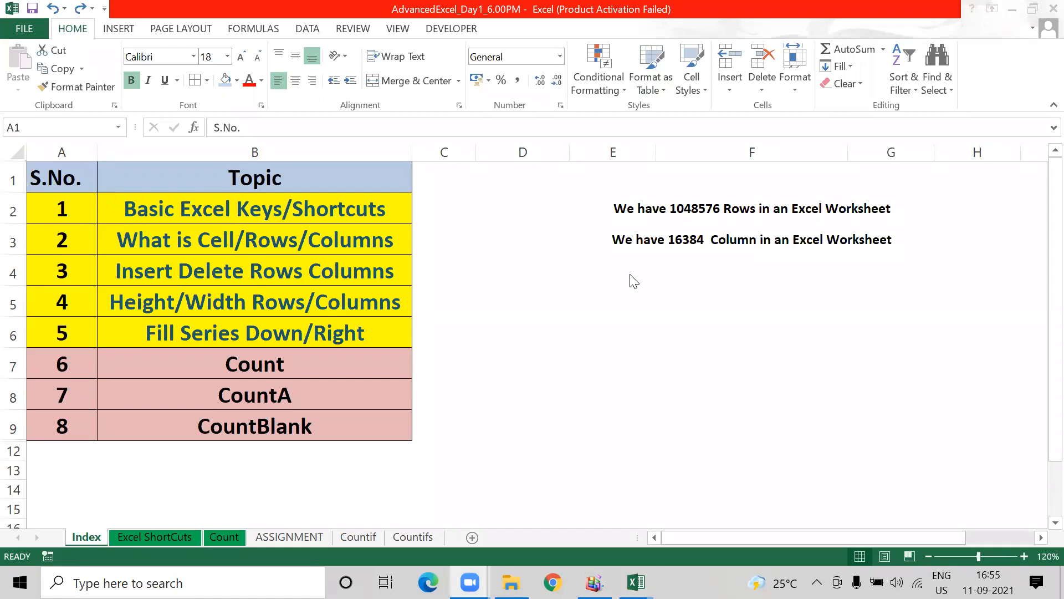